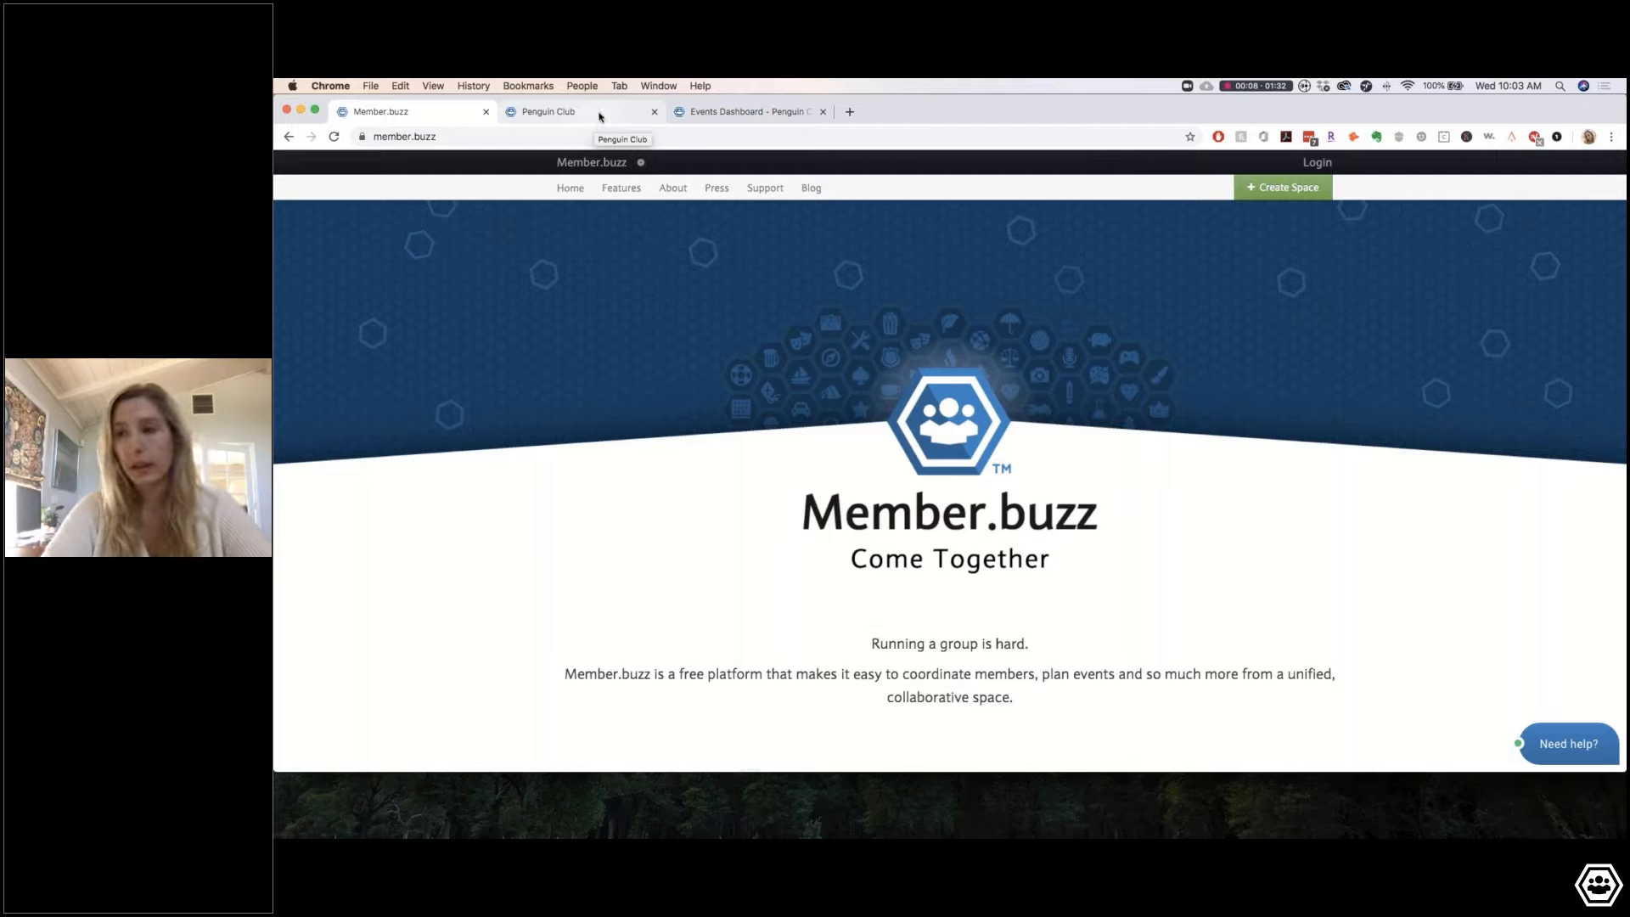
Step: Switch between the Member.buzz and Penguin Club tabs, ending on the Penguin Club demo site
left_click(600, 116)
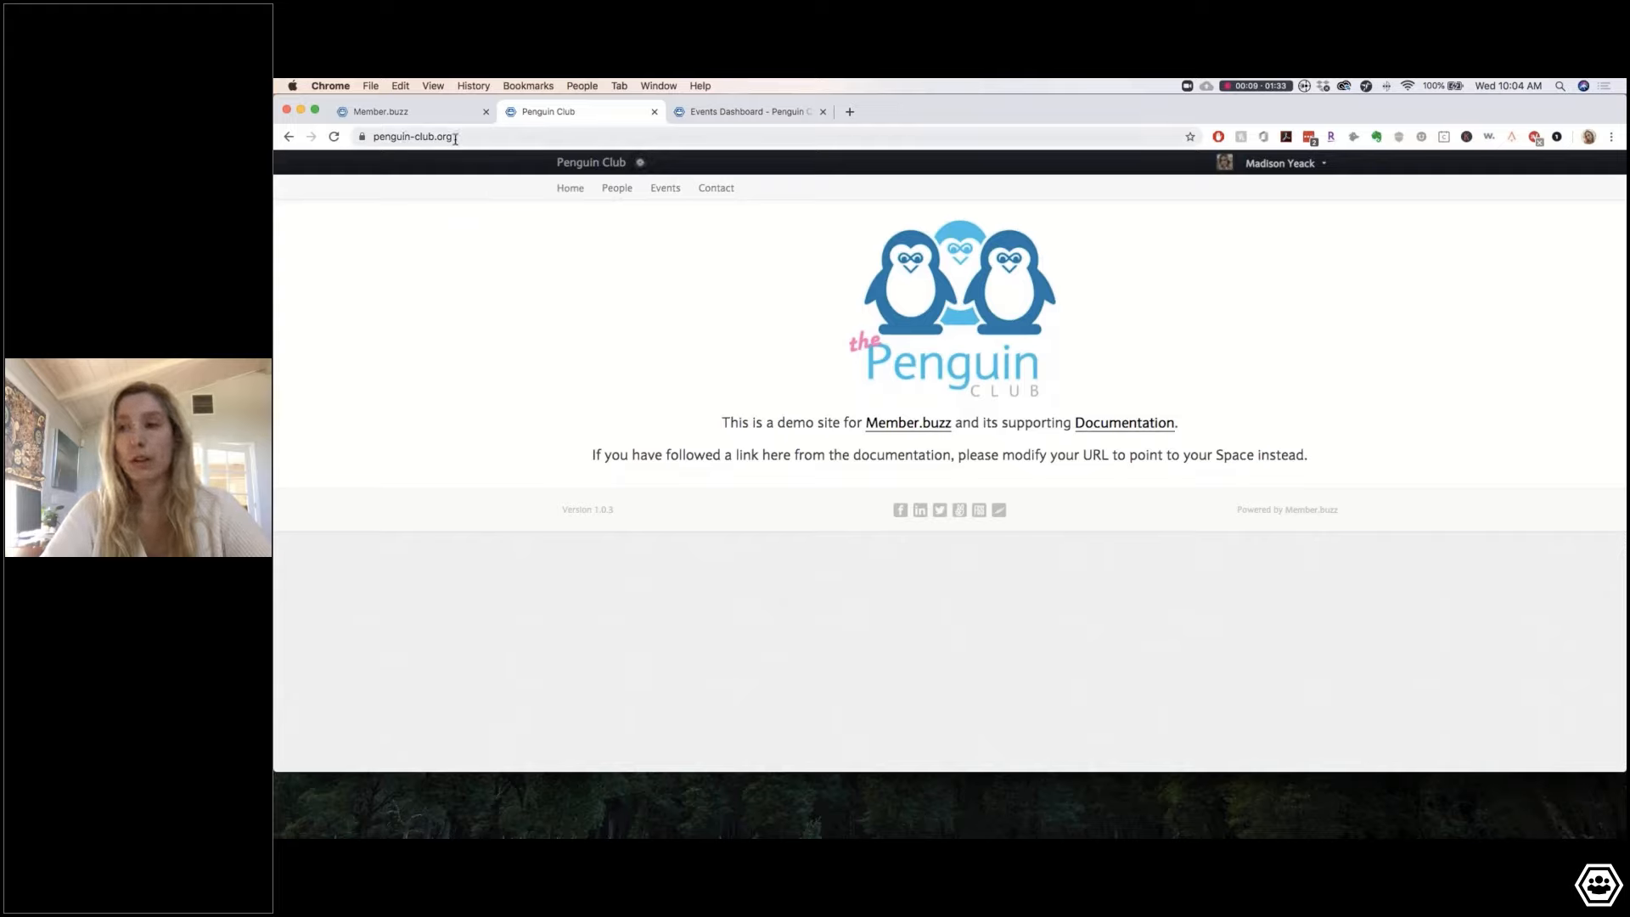
left_click(407, 114)
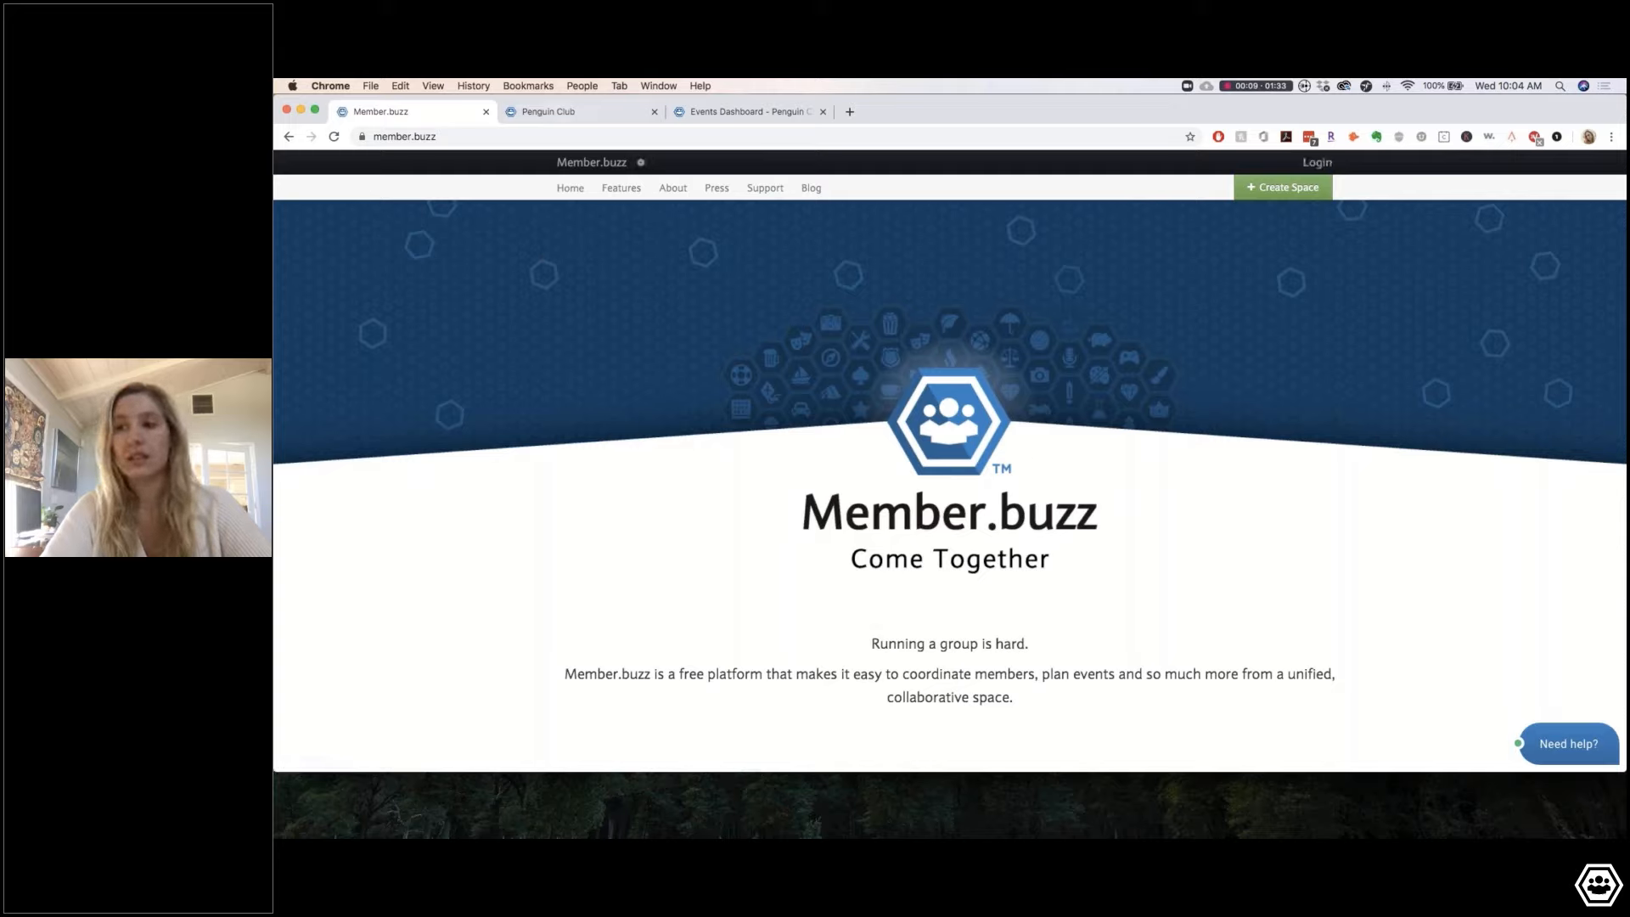
left_click(575, 119)
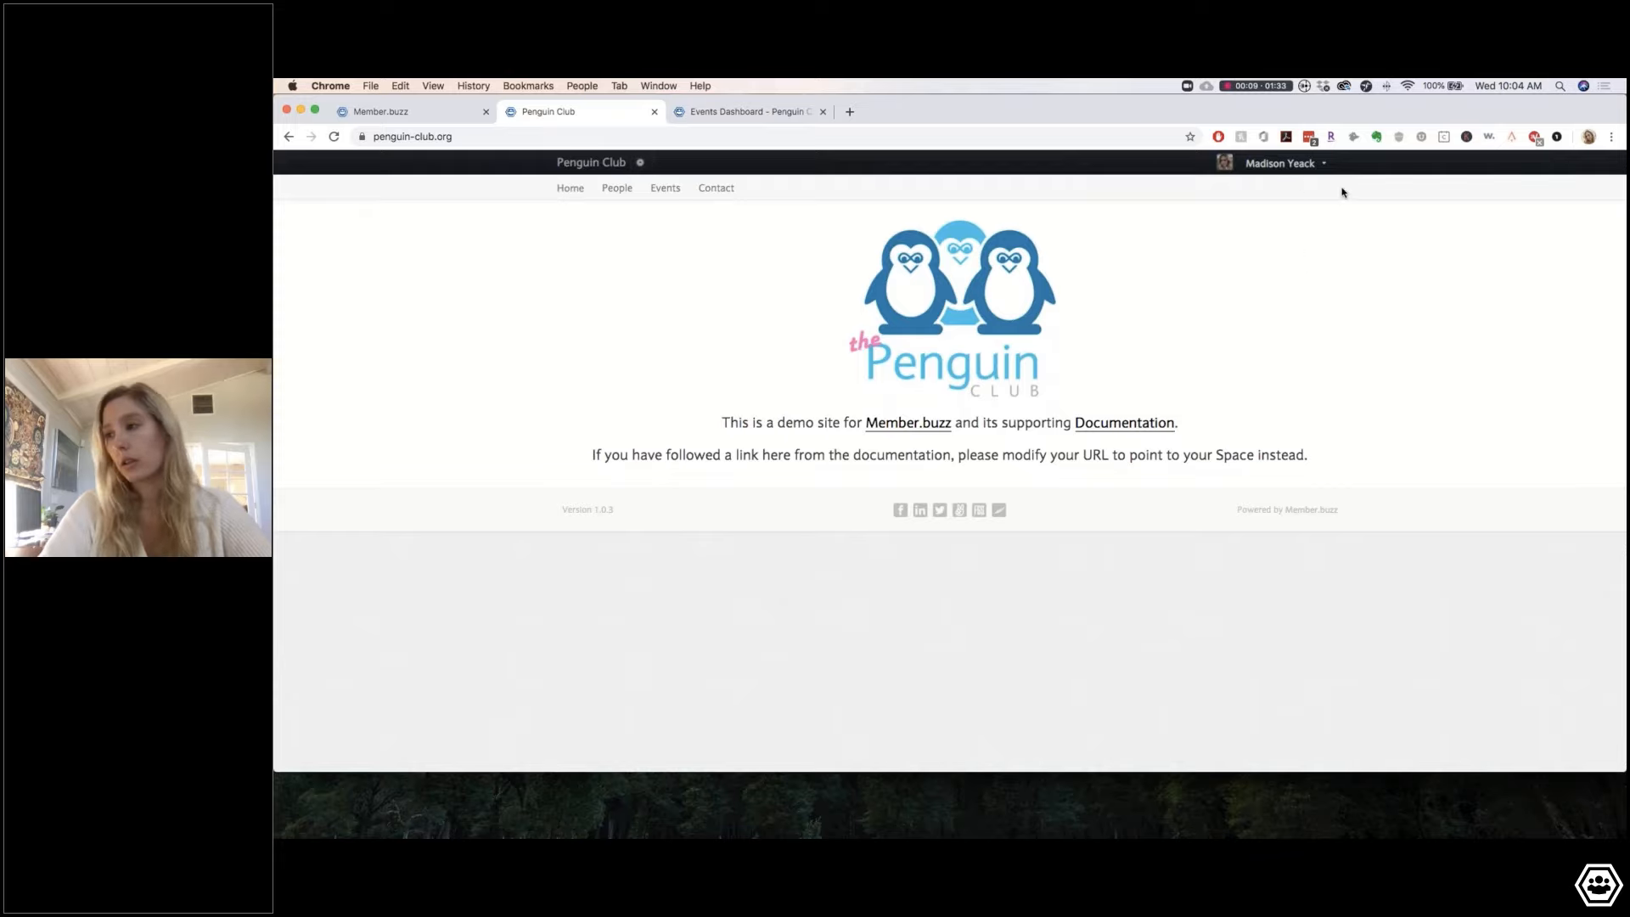
Step: Open the Penguin Club admin dashboard from the account menu
left_click(1322, 169)
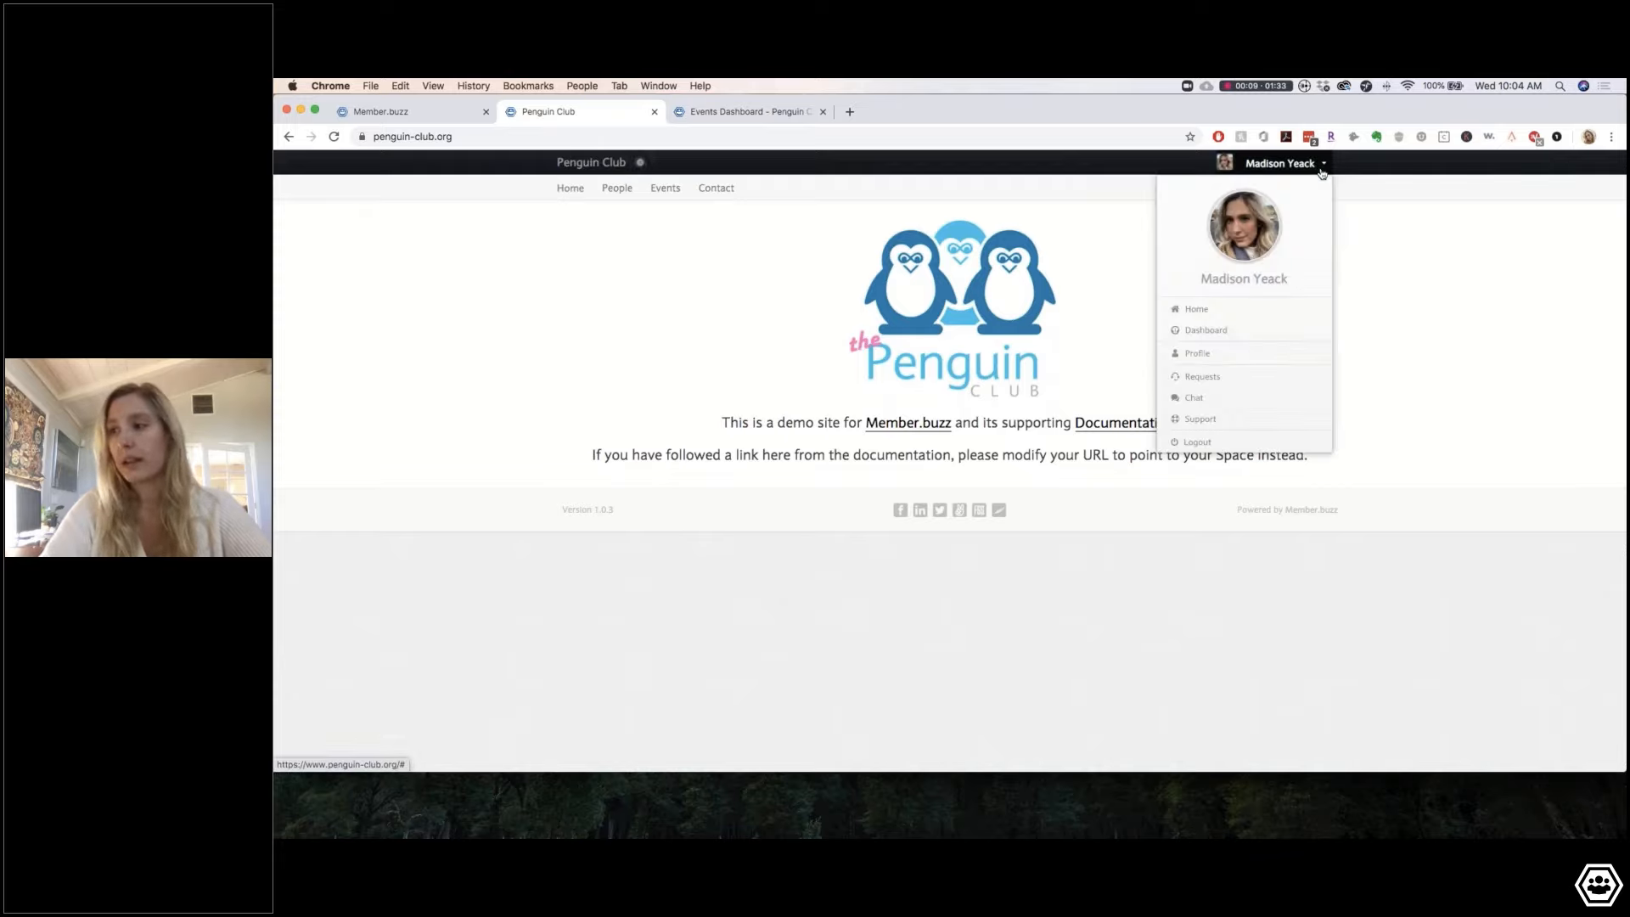
left_click(1197, 337)
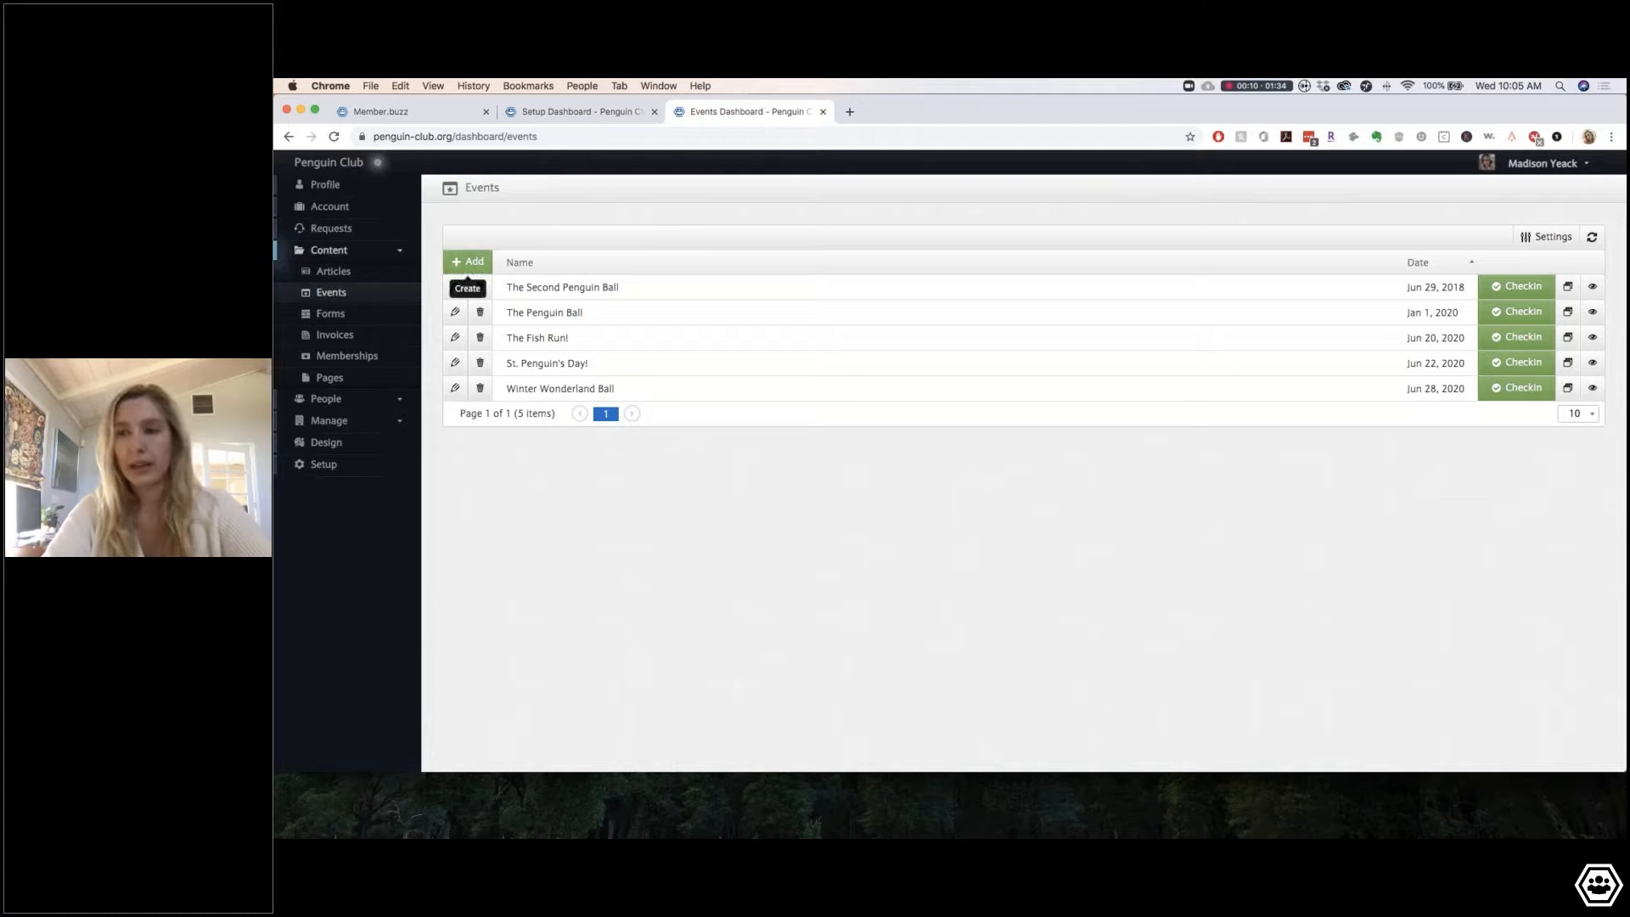
Step: Start a new event with + Add, revisit the Events page, and return to the blank form
left_click(476, 265)
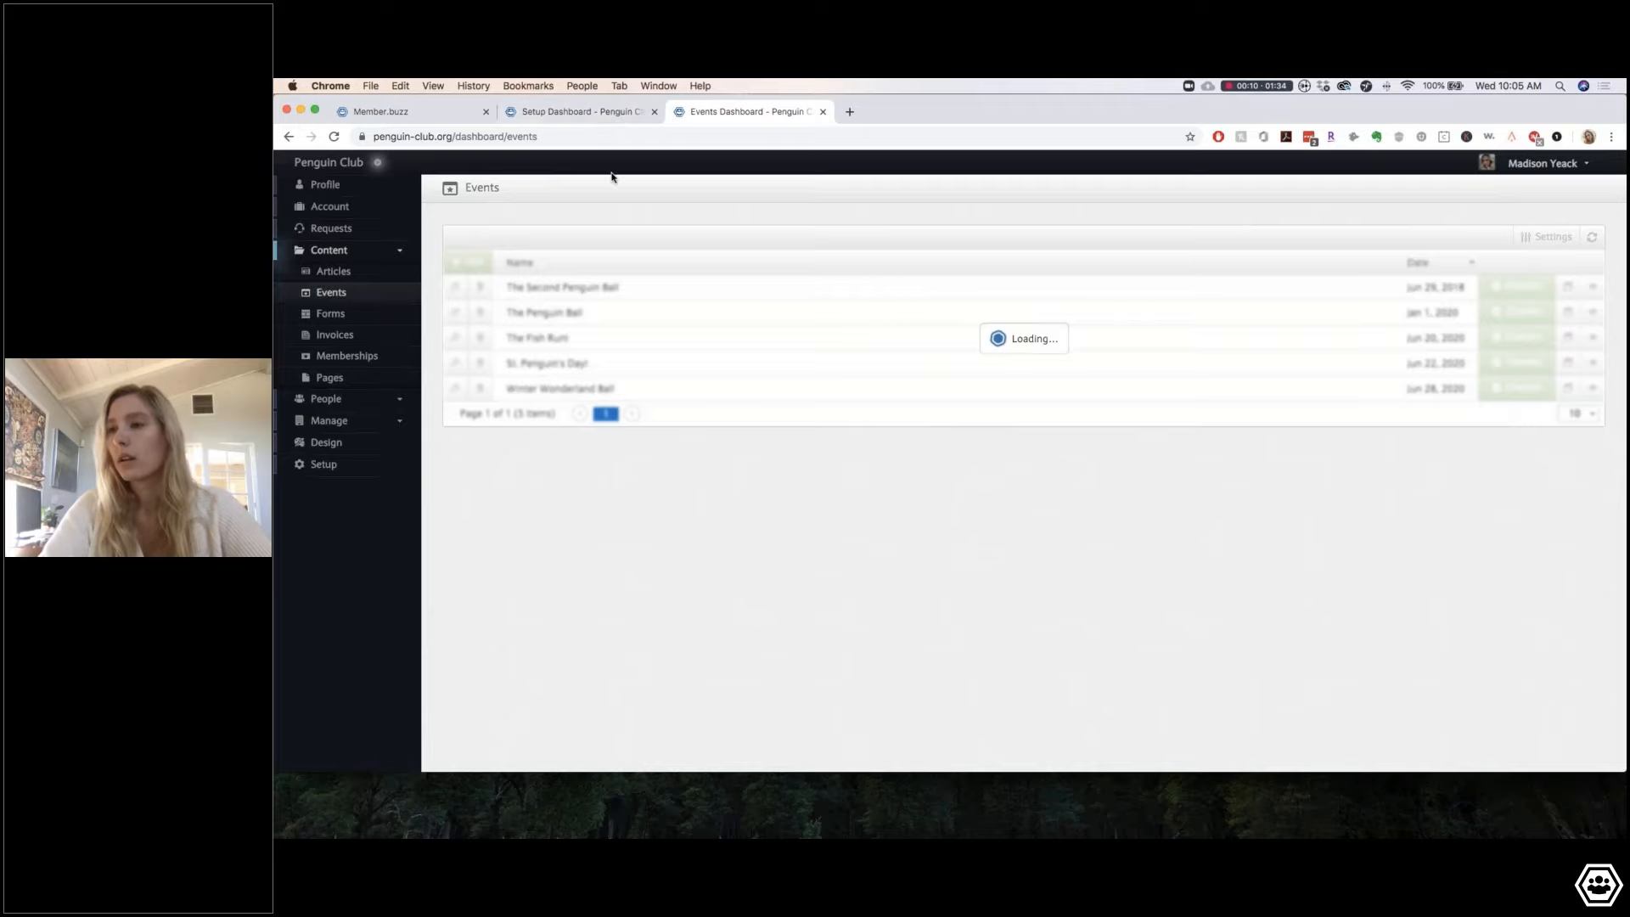
left_click(599, 111)
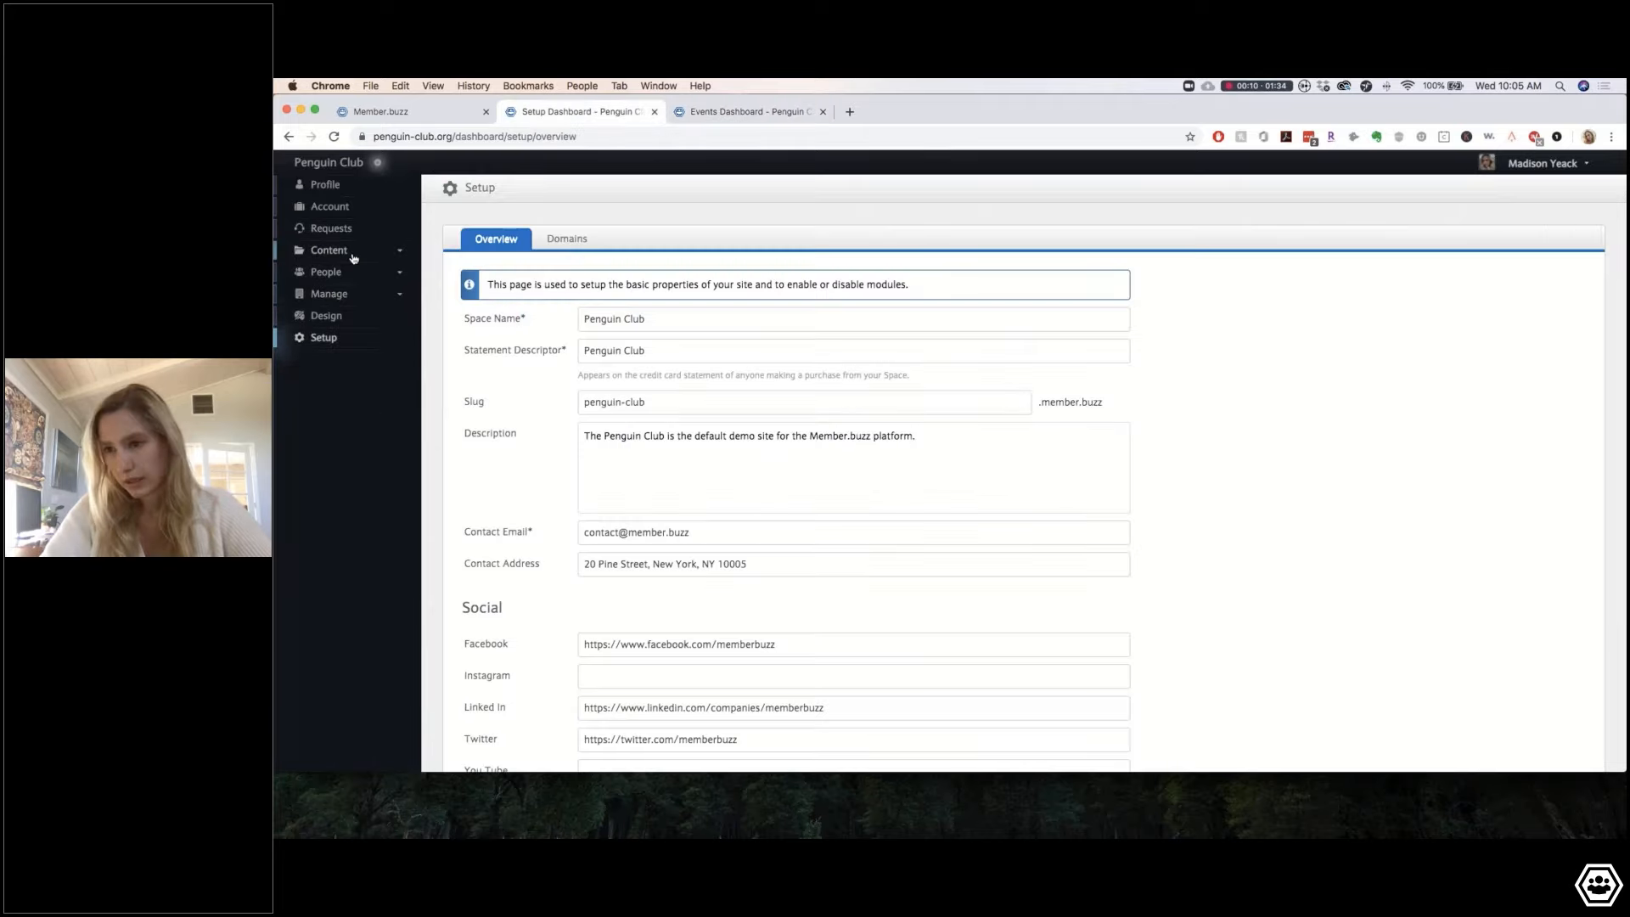
left_click(353, 258)
left_click(331, 292)
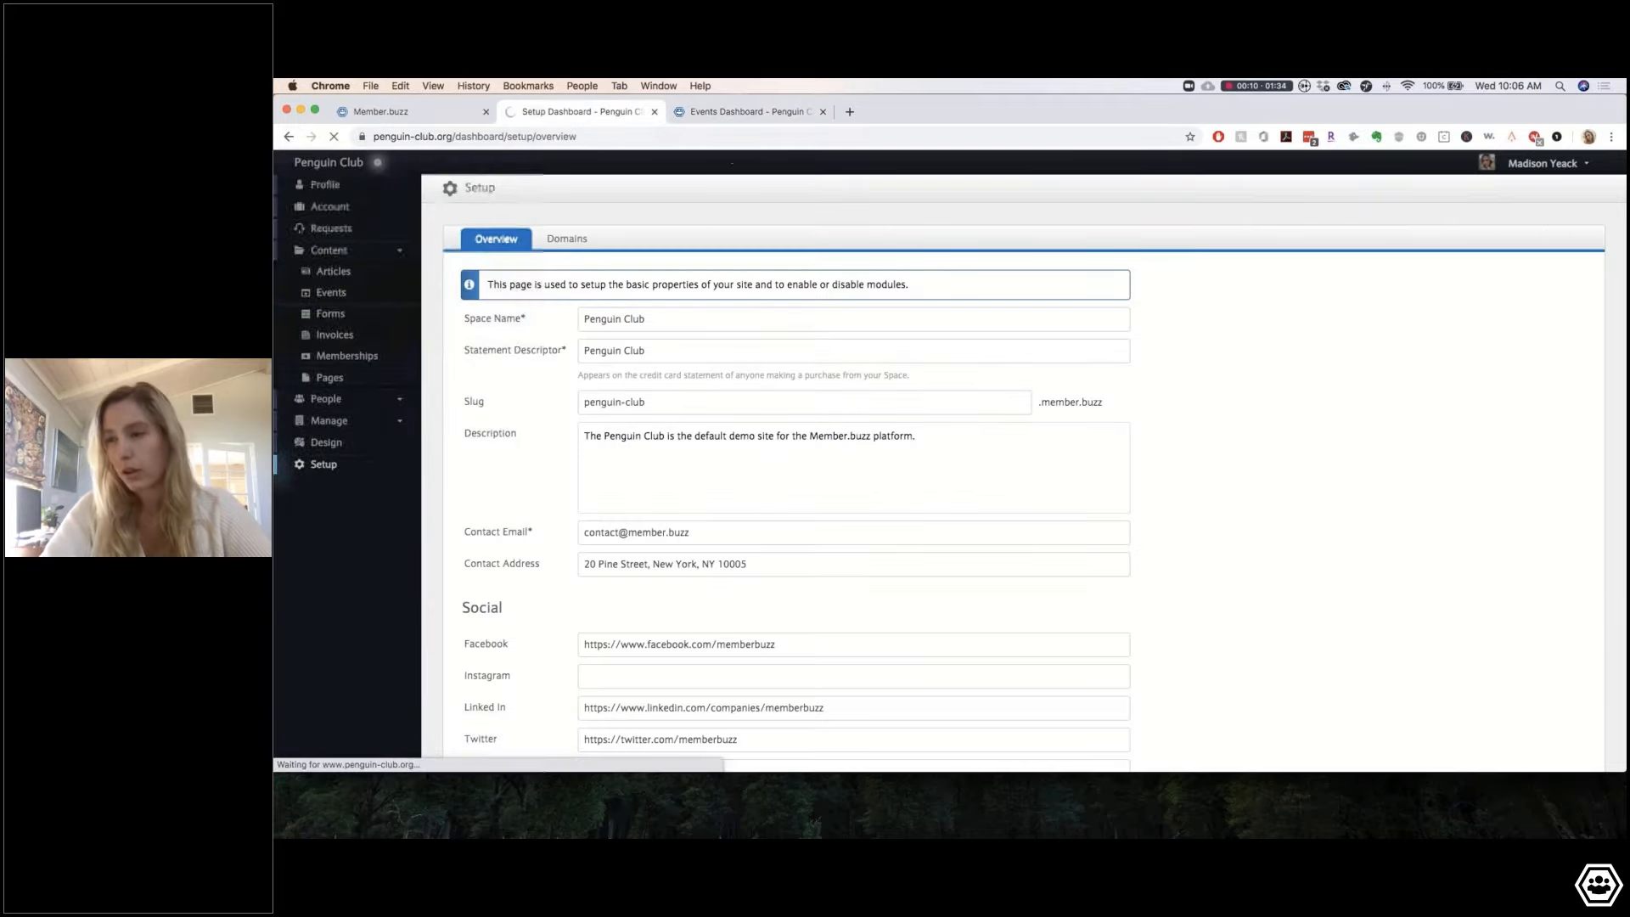
left_click(728, 113)
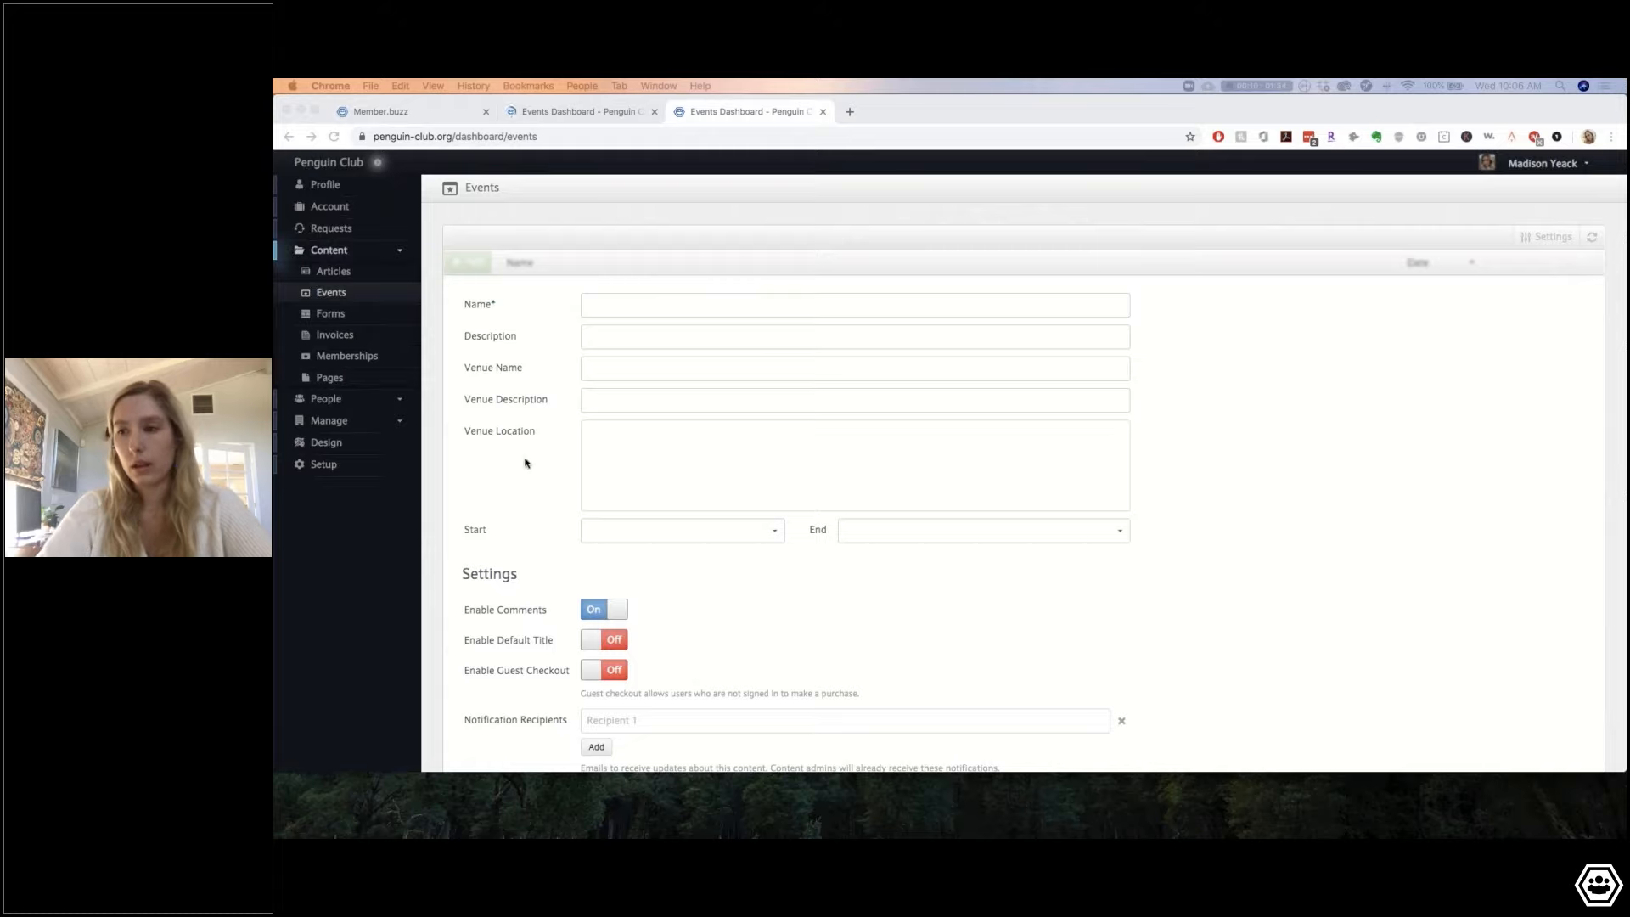
Step: Paste 'Virtual Happy Hour with the Penguin Club – Summer Edition' as the event name
left_click(655, 297)
type("Virtual Happy Hour with the Penguin Club – Summer Edition")
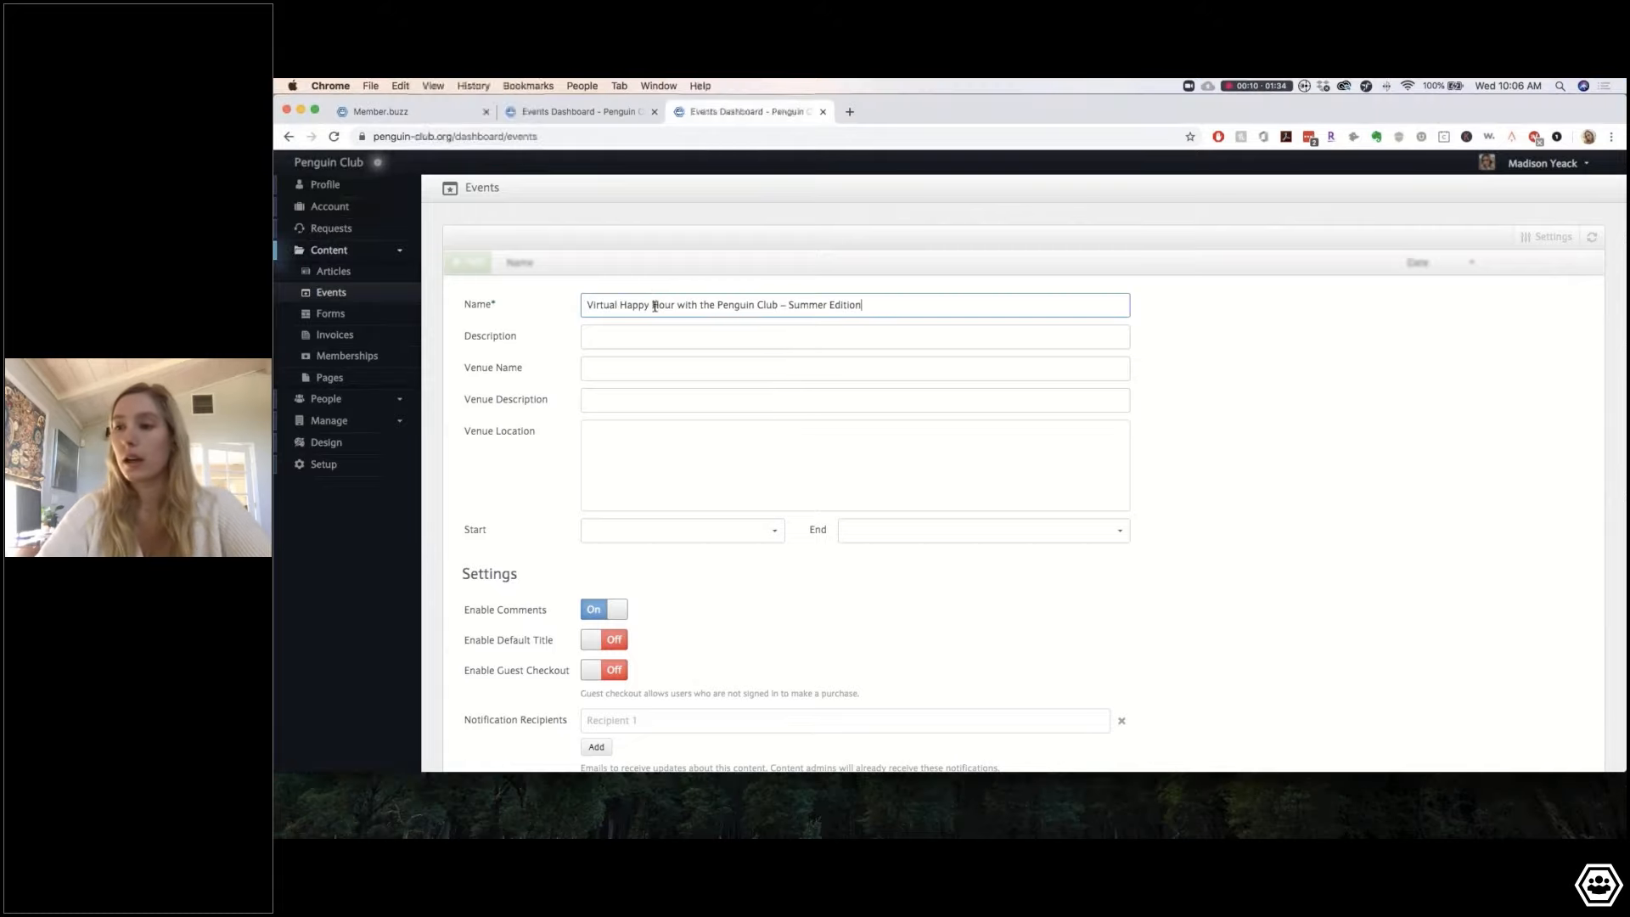
left_click(652, 332)
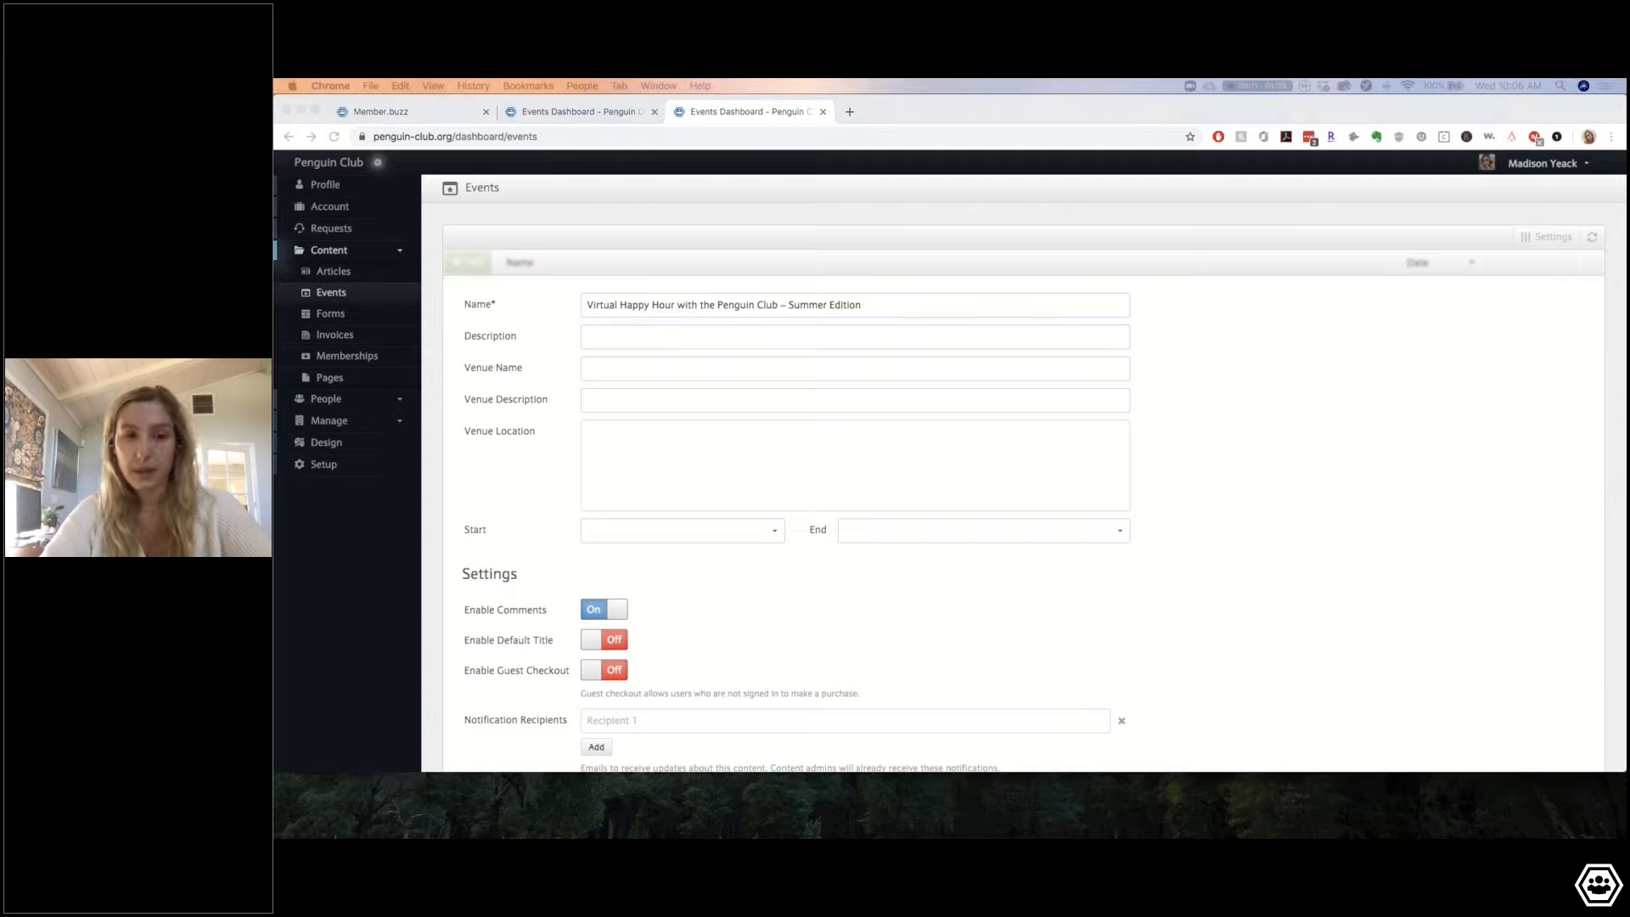
Step: Write a description starting 'Members Only', followed by the pasted June 28th event text
left_click(651, 339)
type("Members Only")
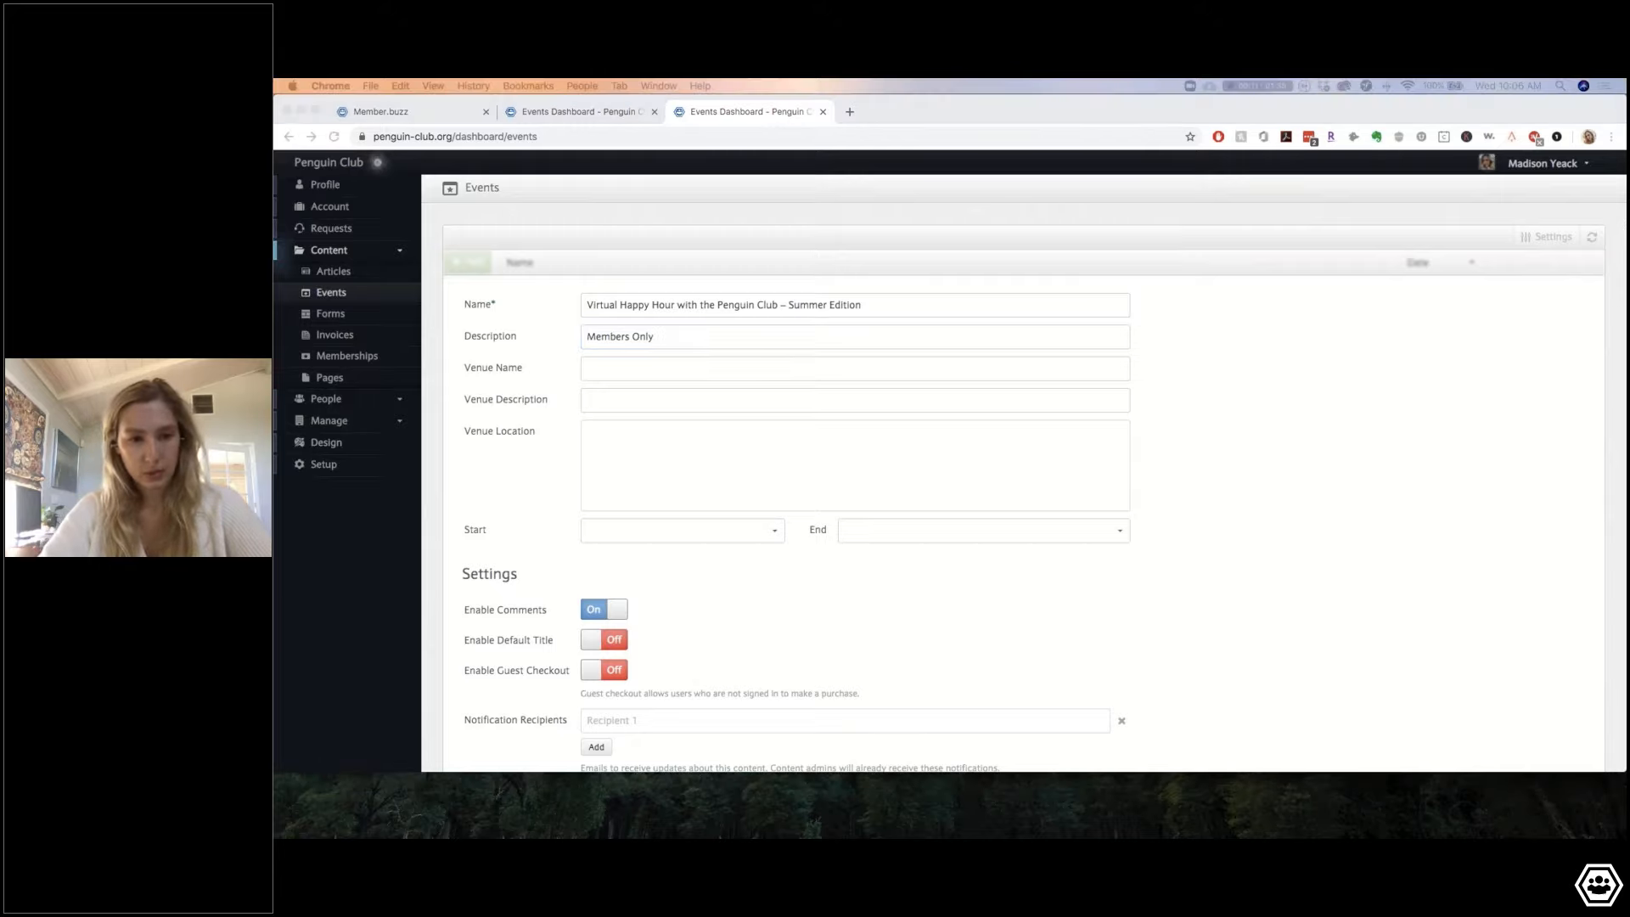
left_click(665, 345)
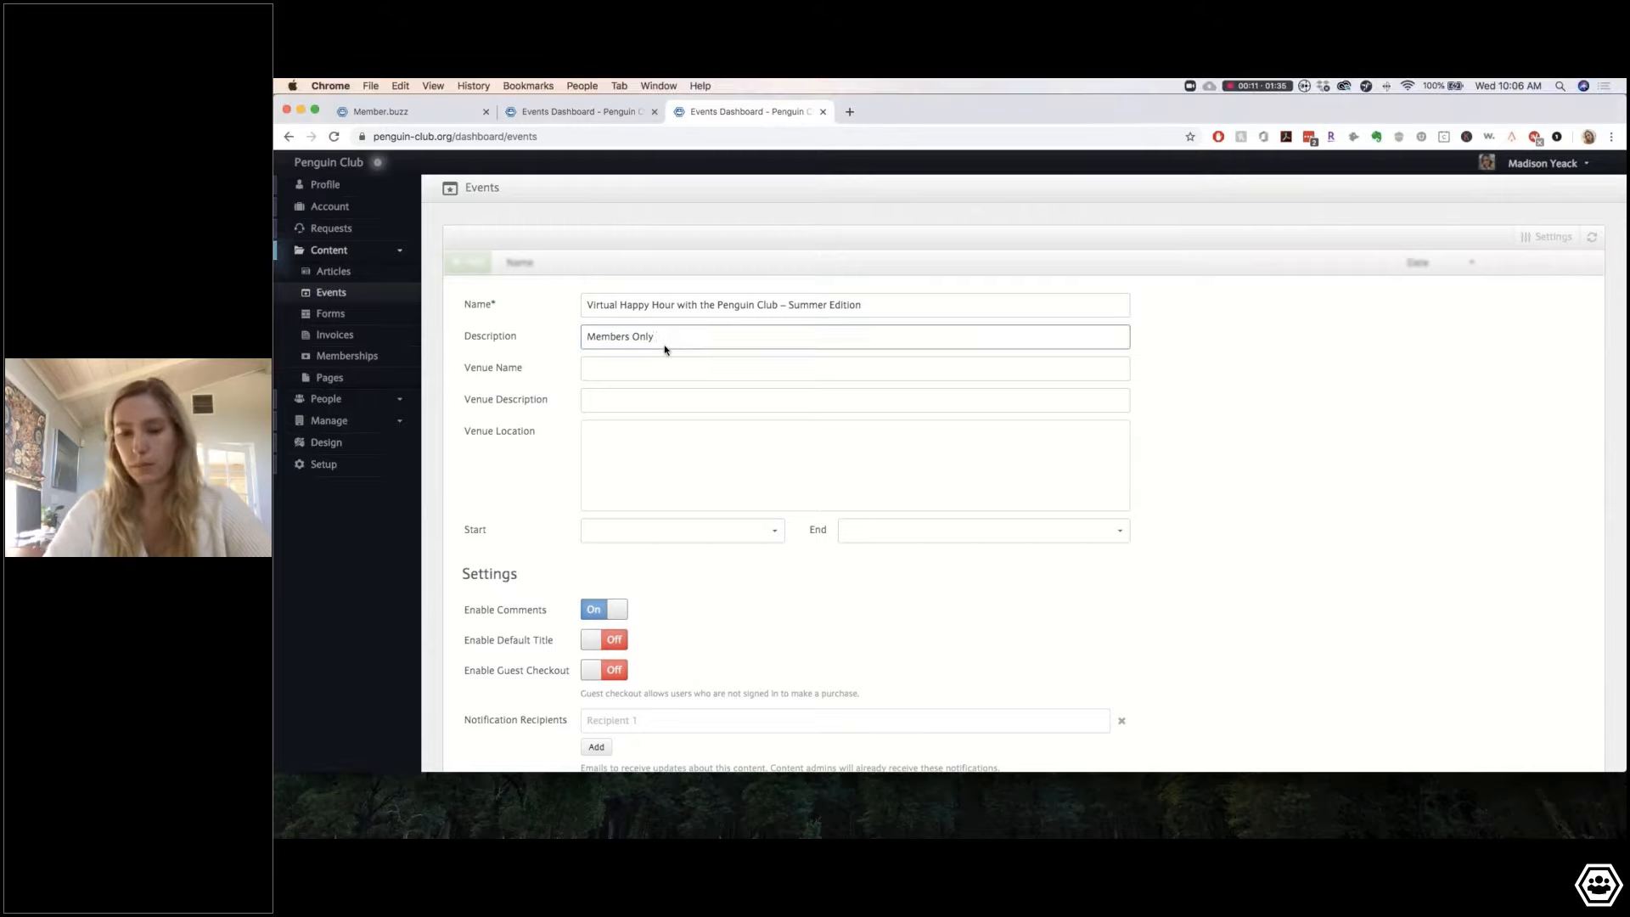
type("Join us on June 28th to celebrate the Summer solstice in style - from the comfort of your igloo!")
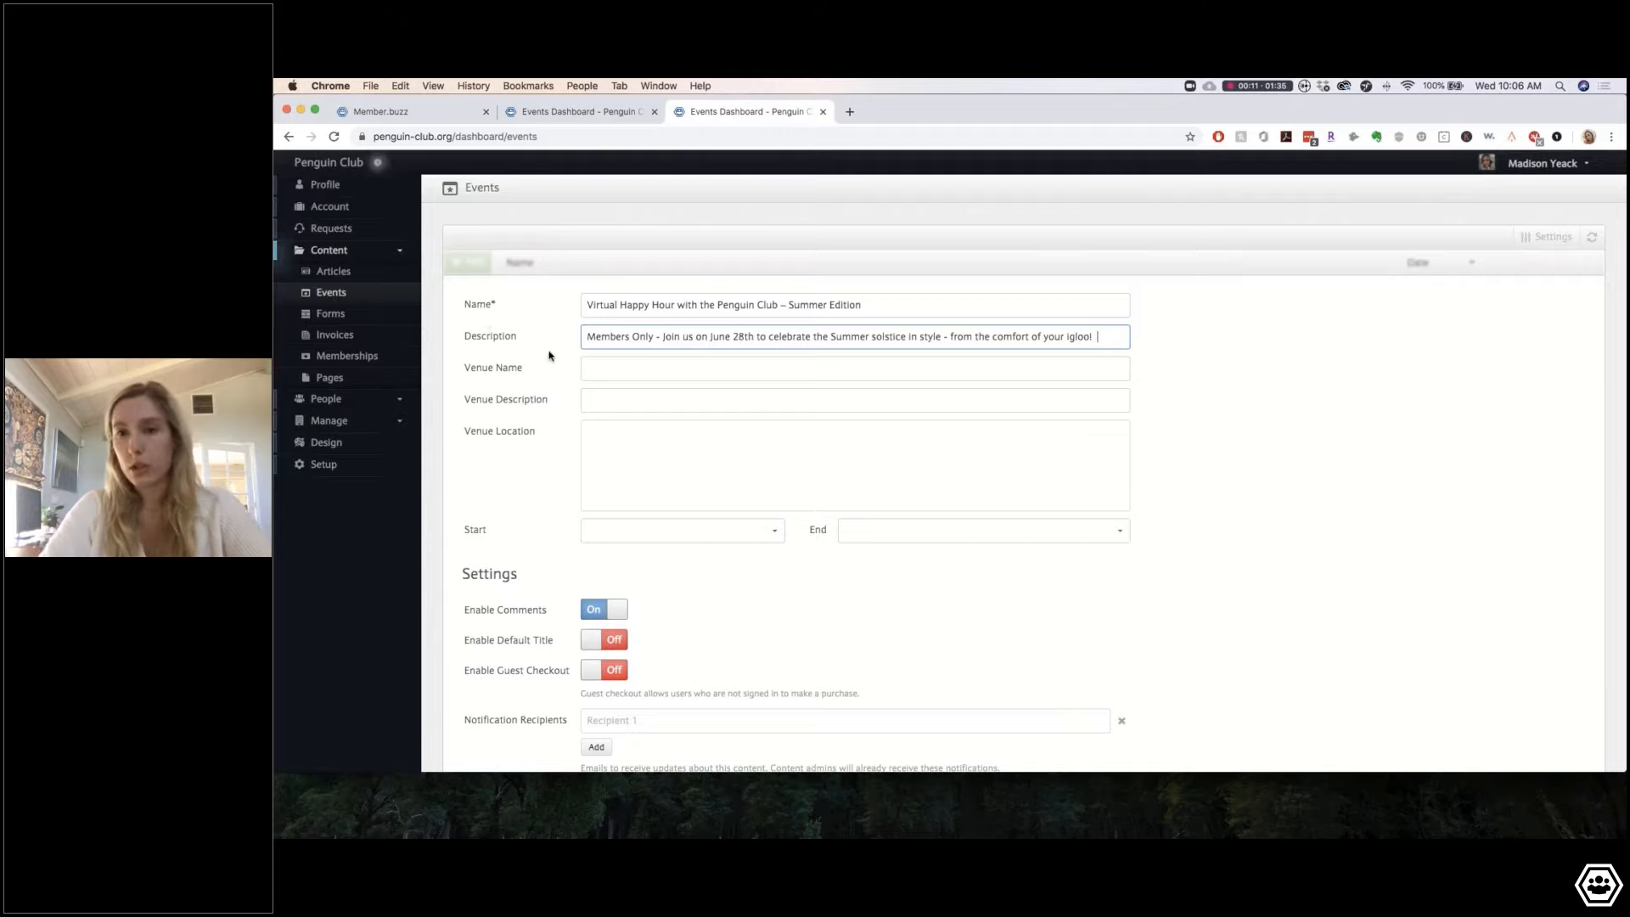
left_click(650, 371)
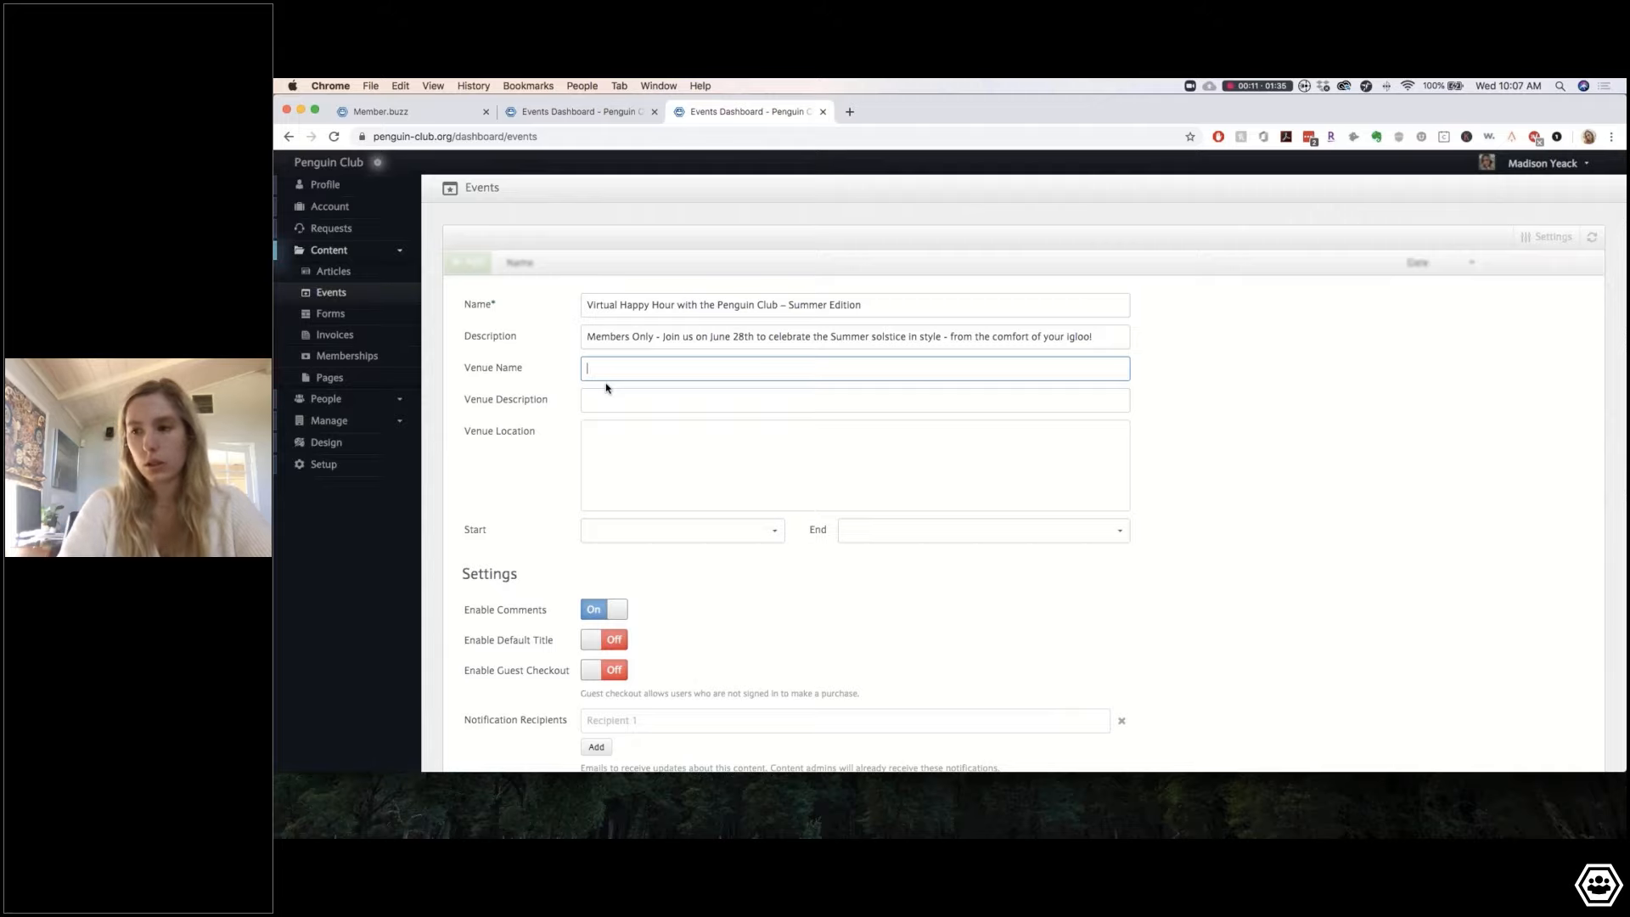
Step: Enter venue name 'Zoom' and venue description 'Online Meeting'
type("Zo")
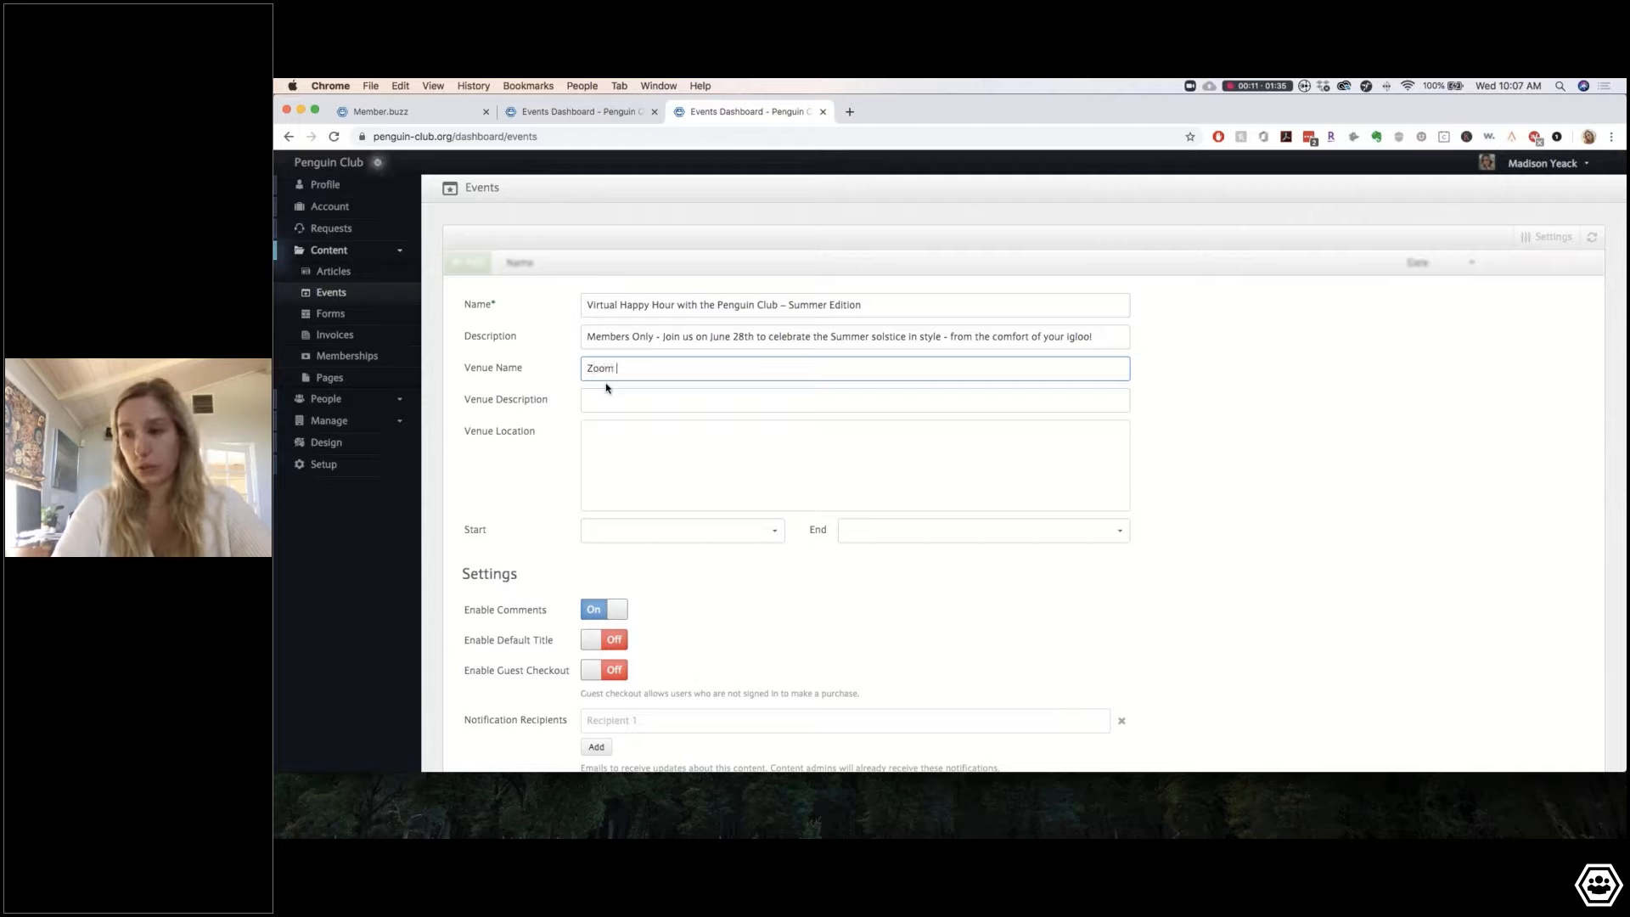
type("om")
left_click(631, 404)
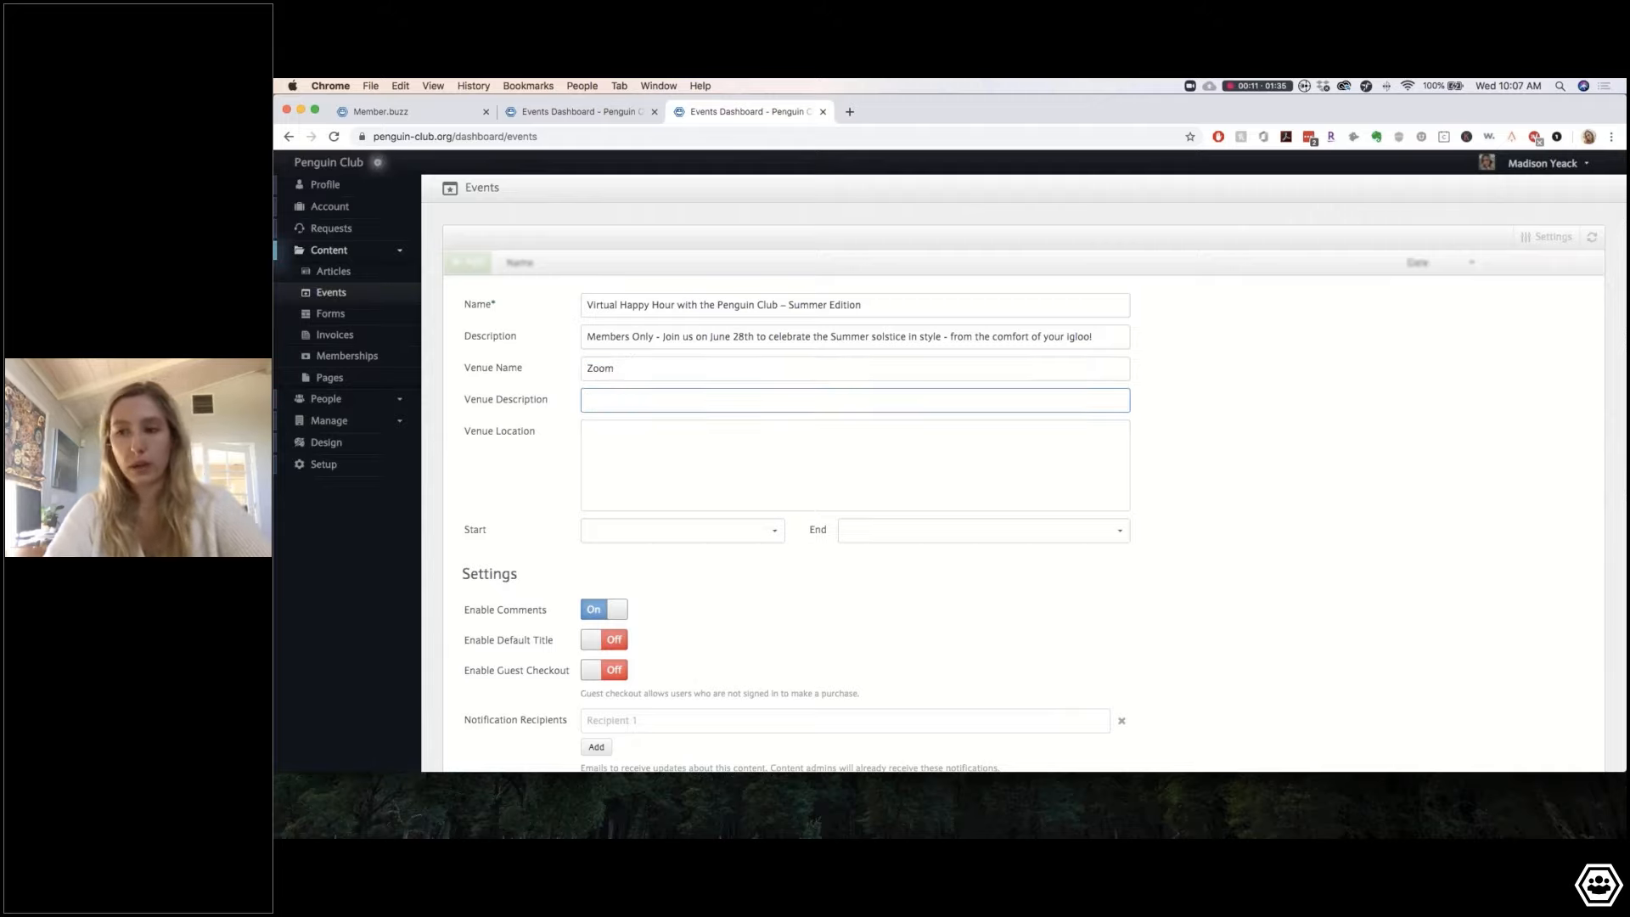
left_click(618, 369)
left_click(632, 398)
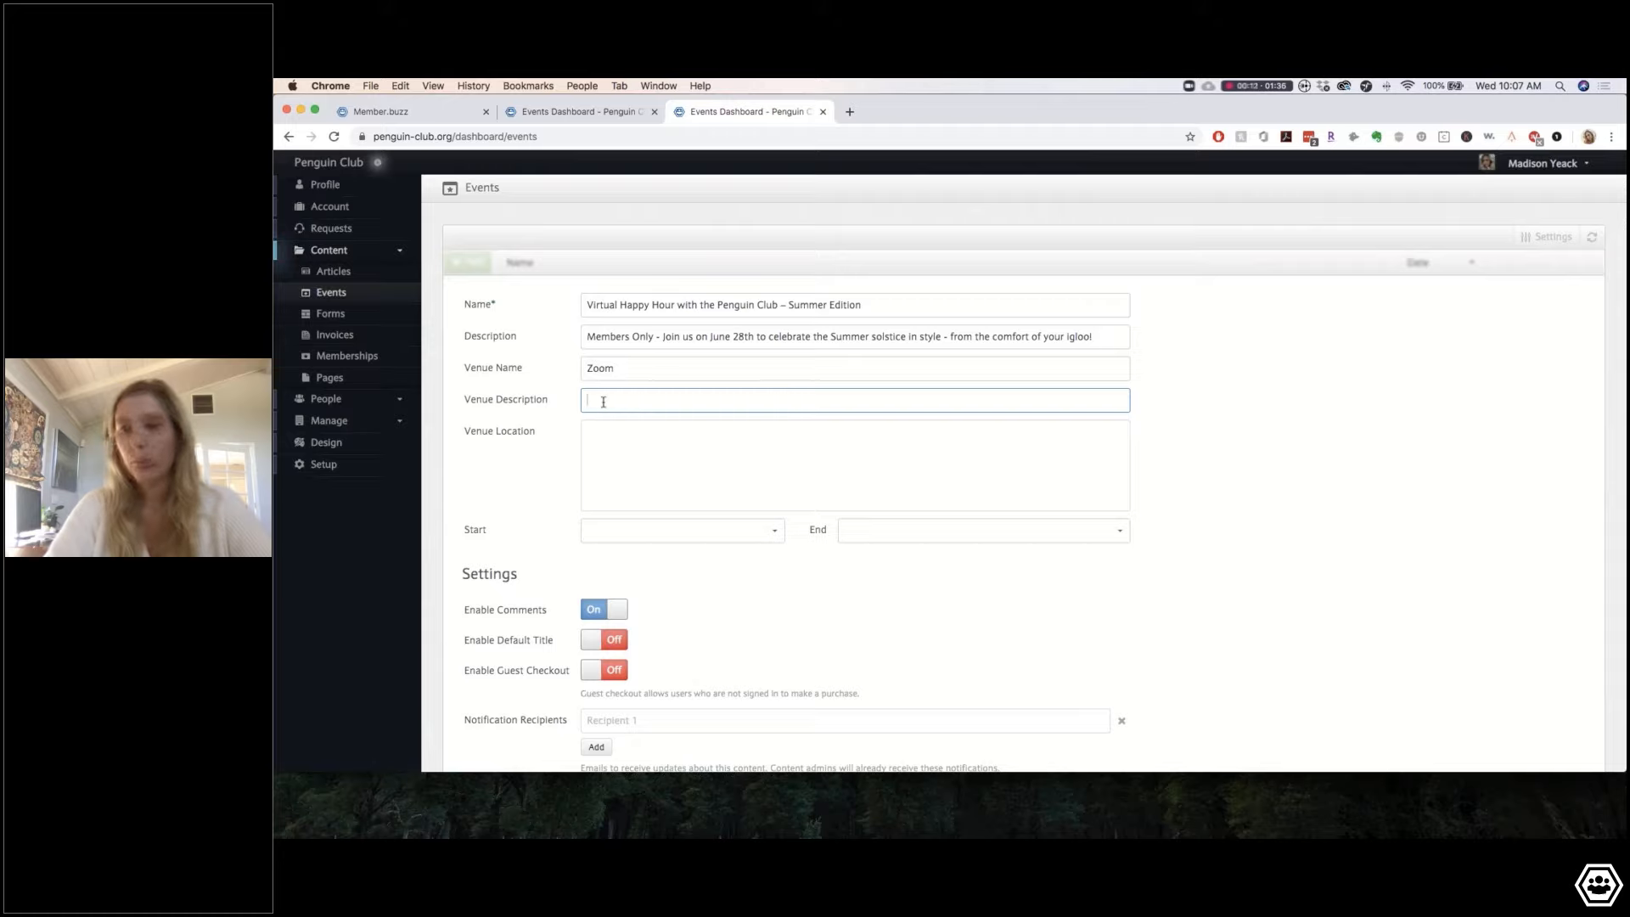
type("Onl")
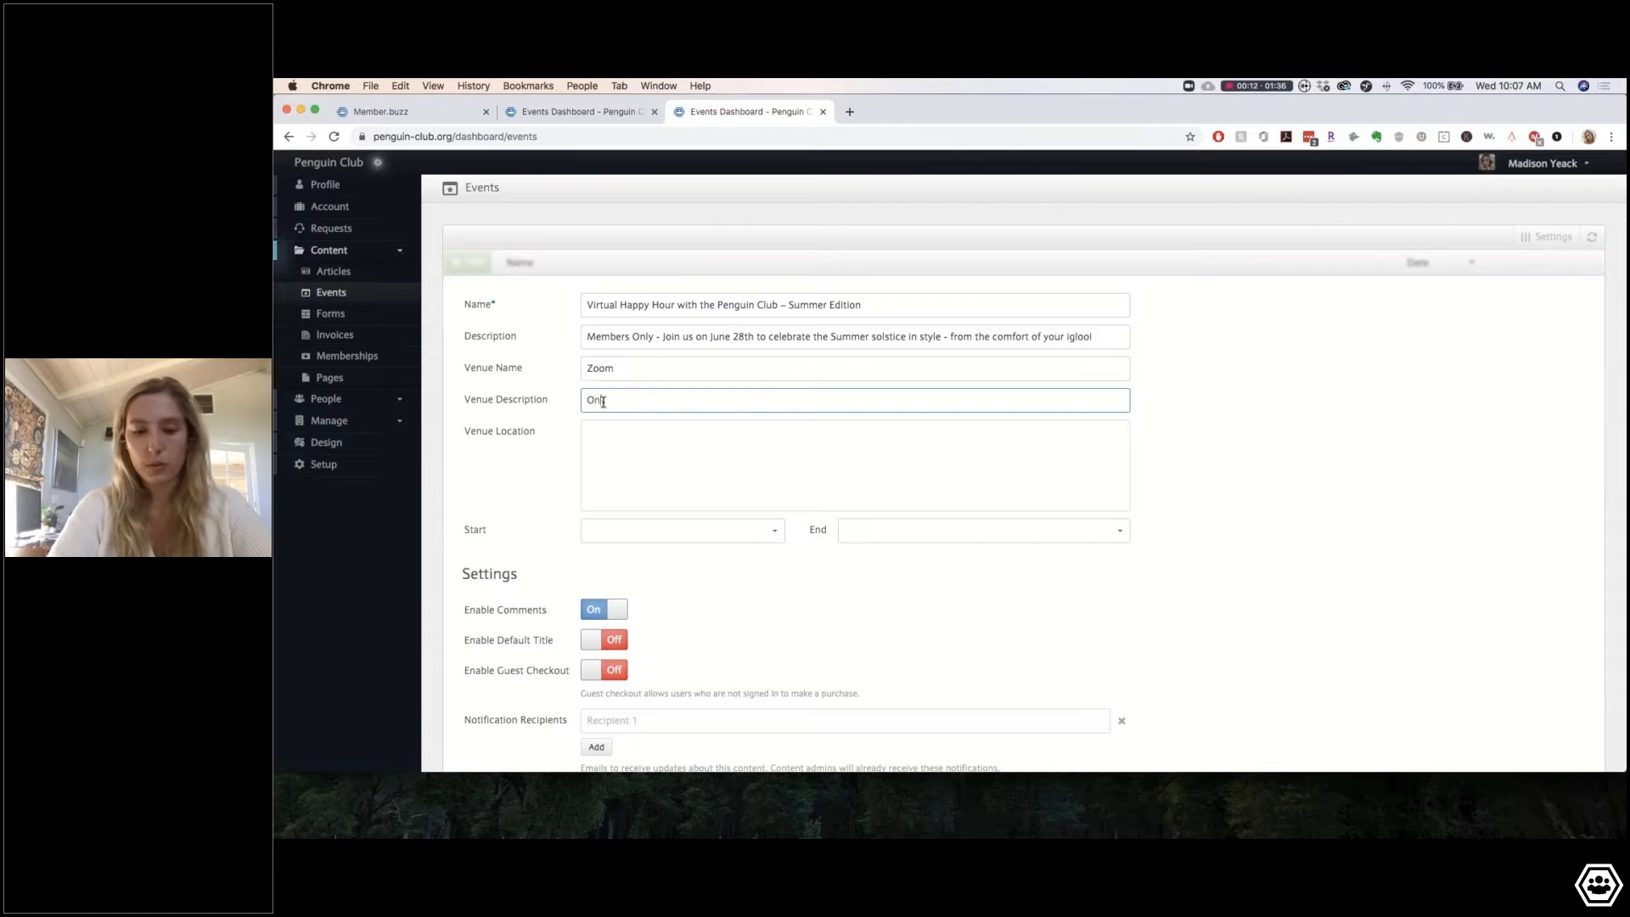
type("ine Meeting")
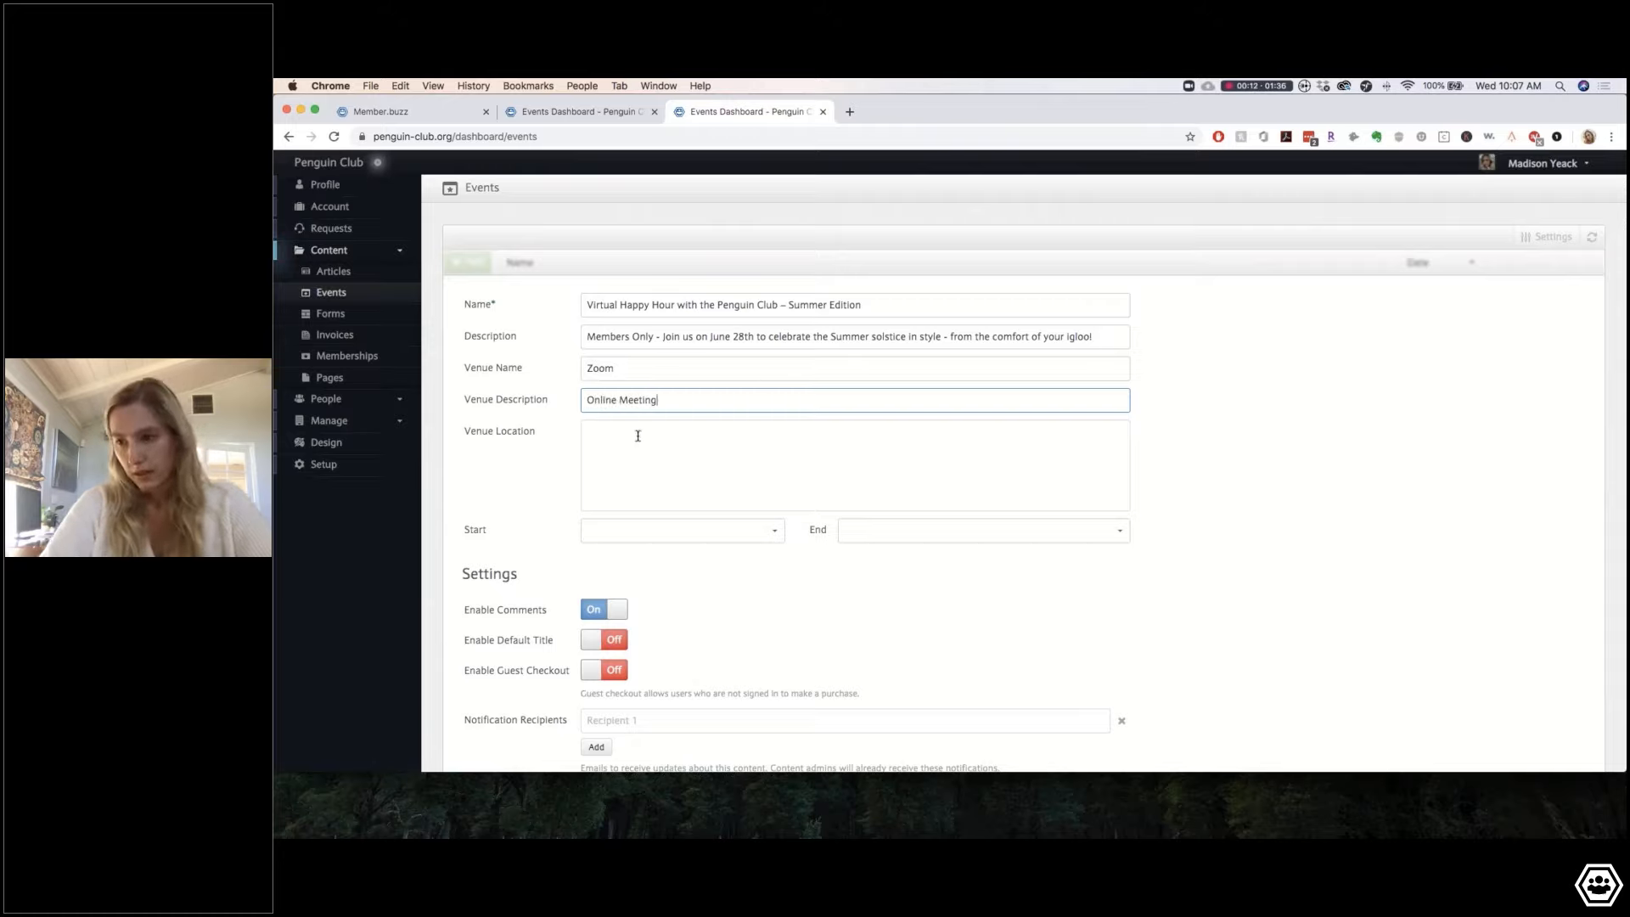
left_click(637, 435)
scroll(1035, 489, "down", 2)
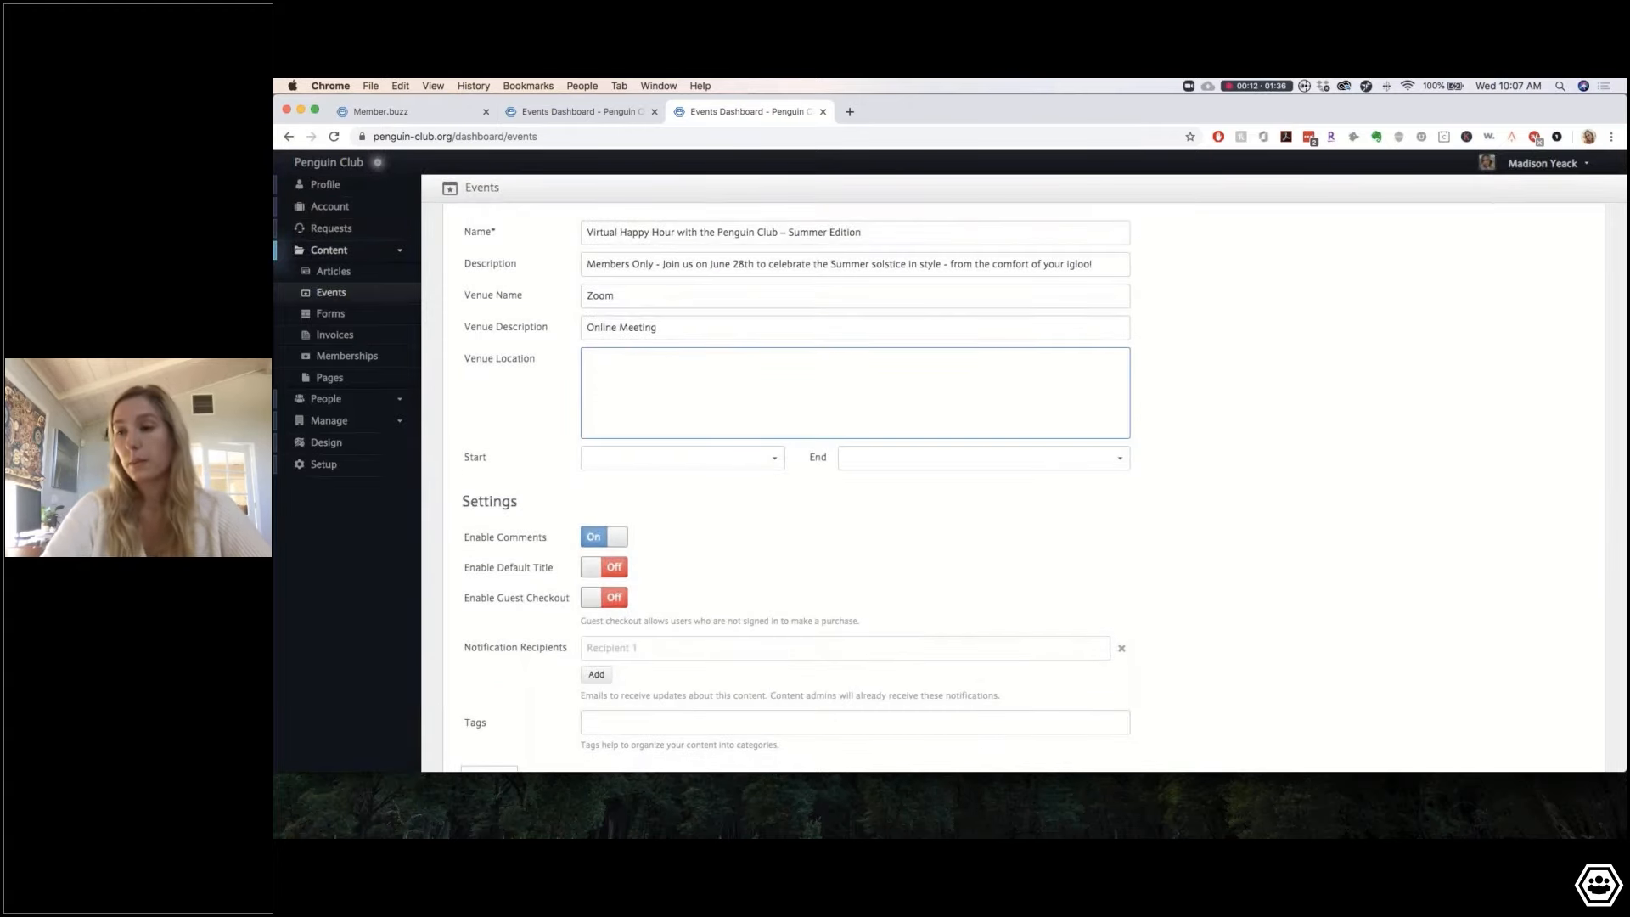
scroll(1024, 487, "down", 1)
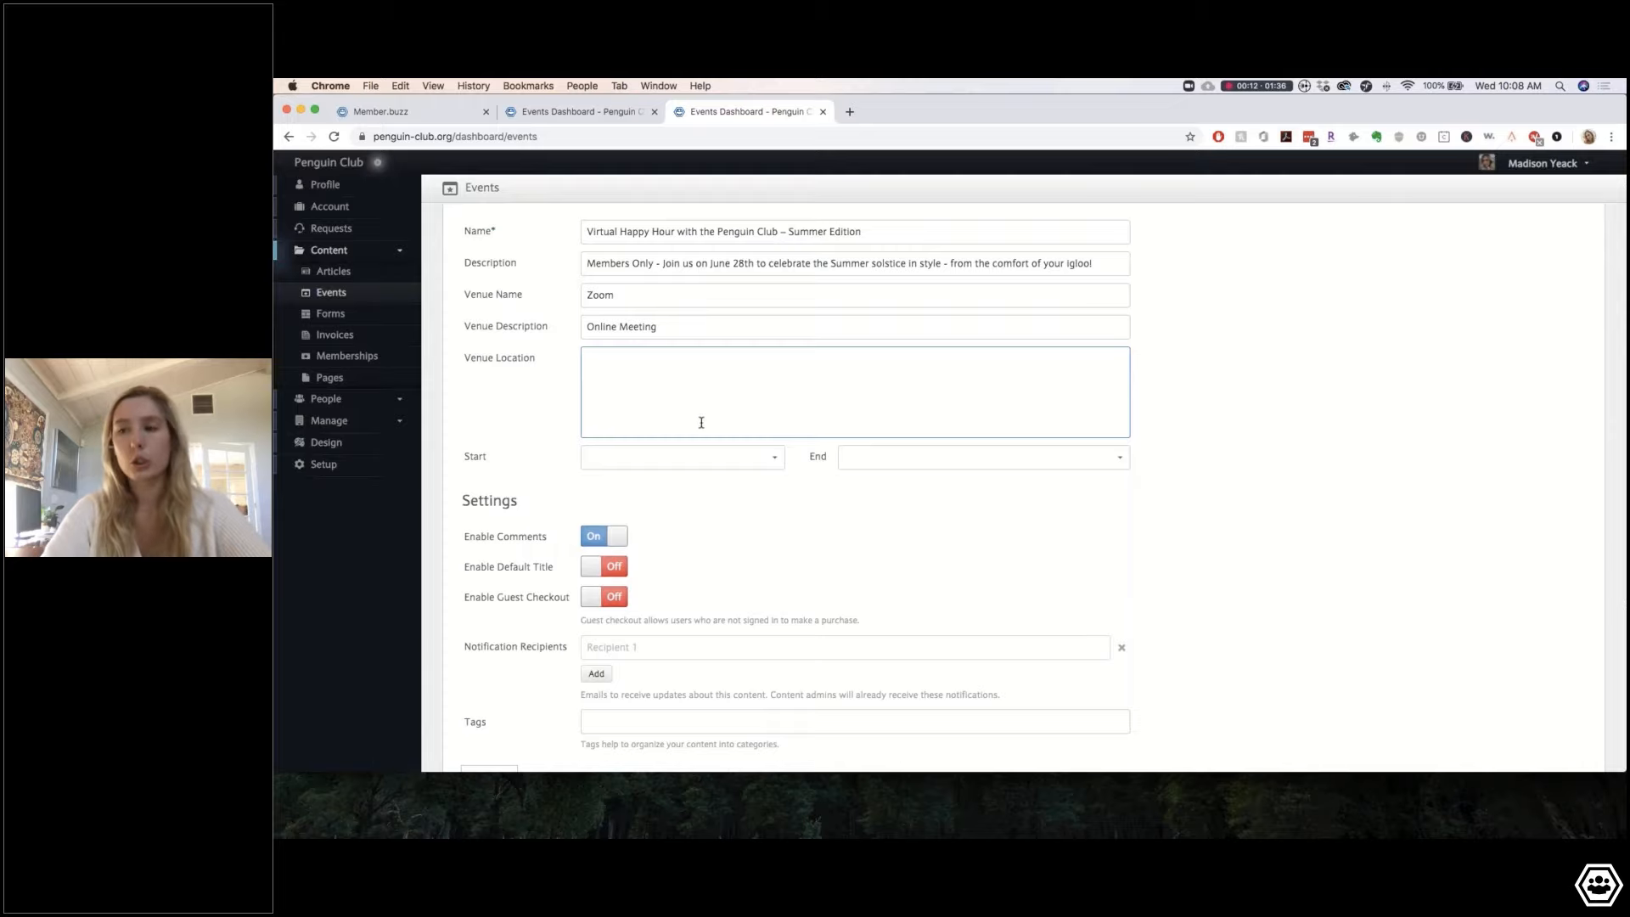
scroll(720, 440, "down", 2)
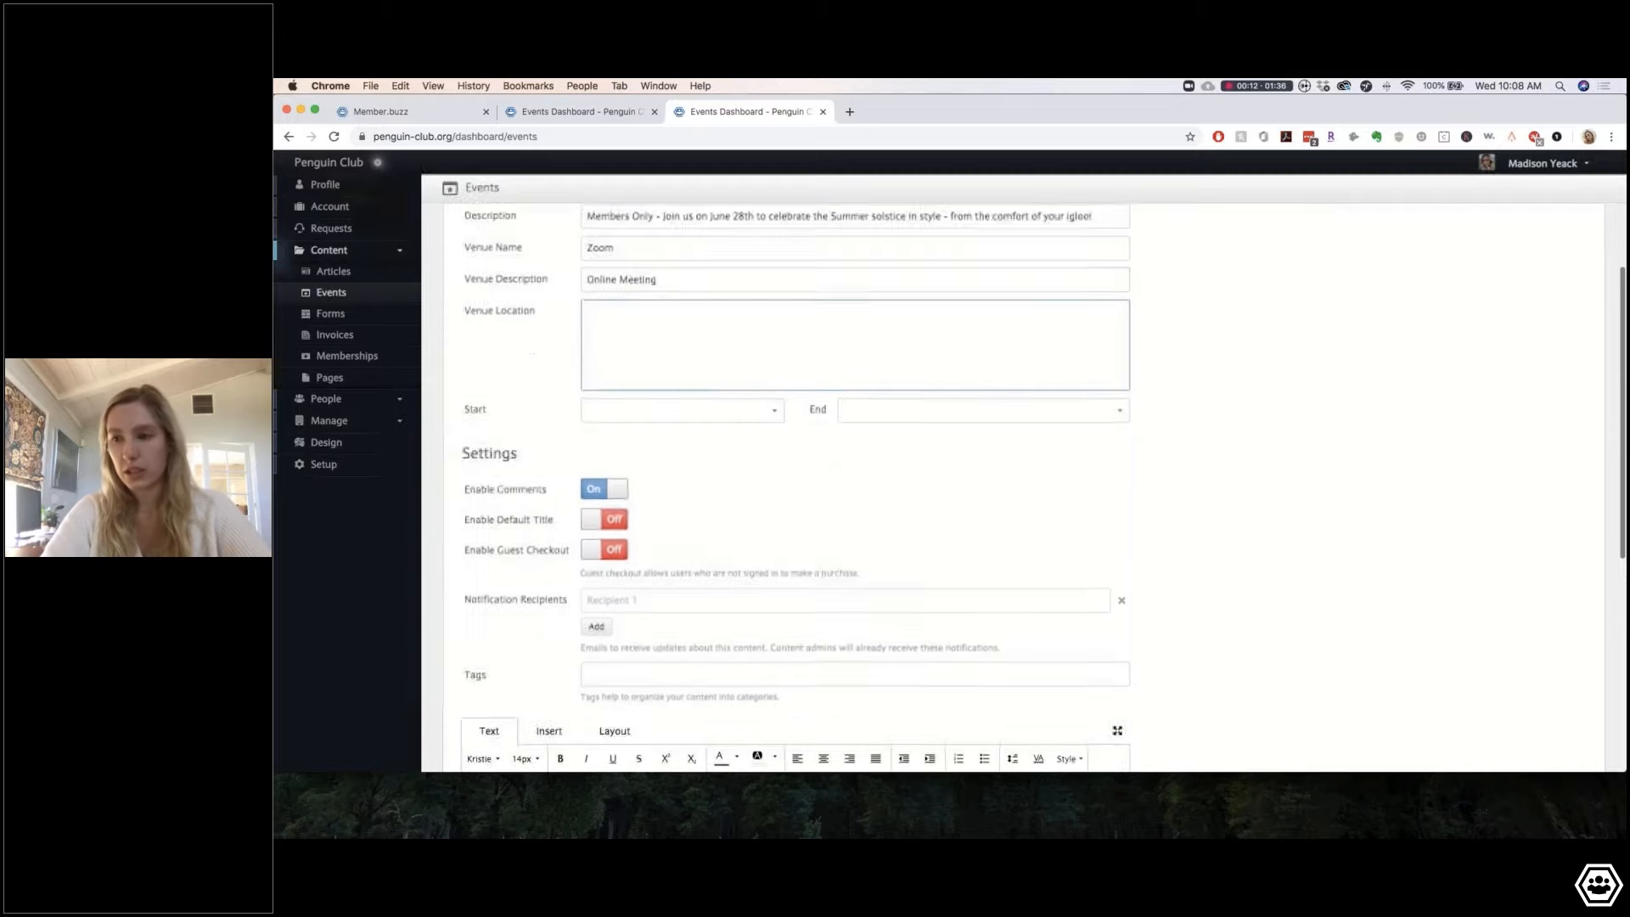
Step: Set the event start to Jun 28, 2020 at 03:00 PM
left_click(732, 367)
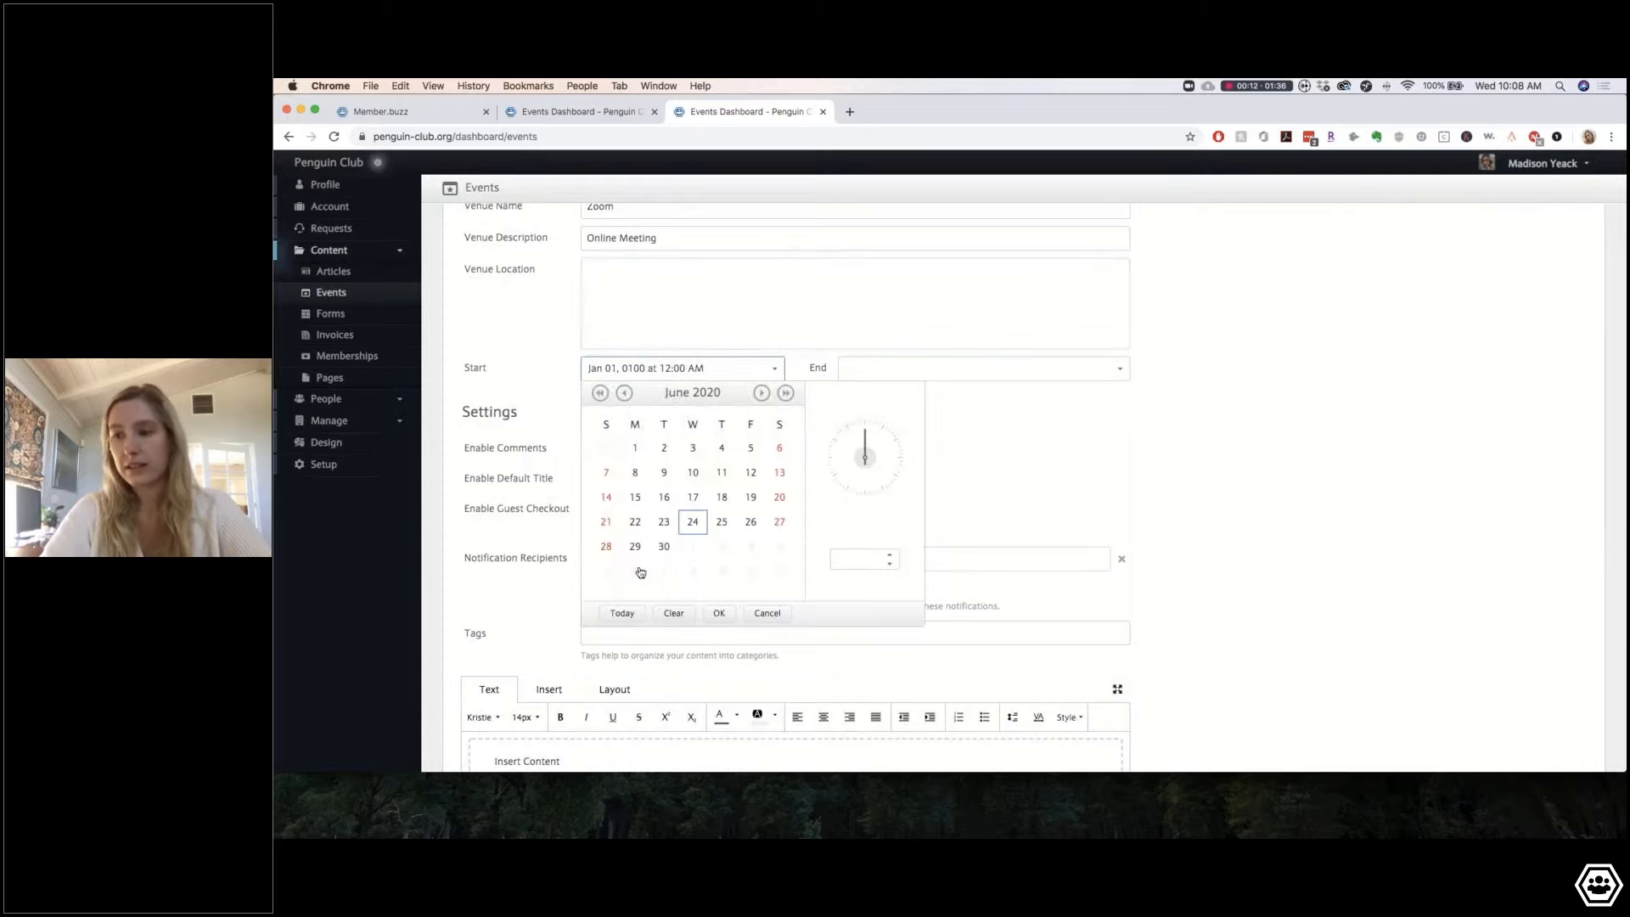
left_click(606, 548)
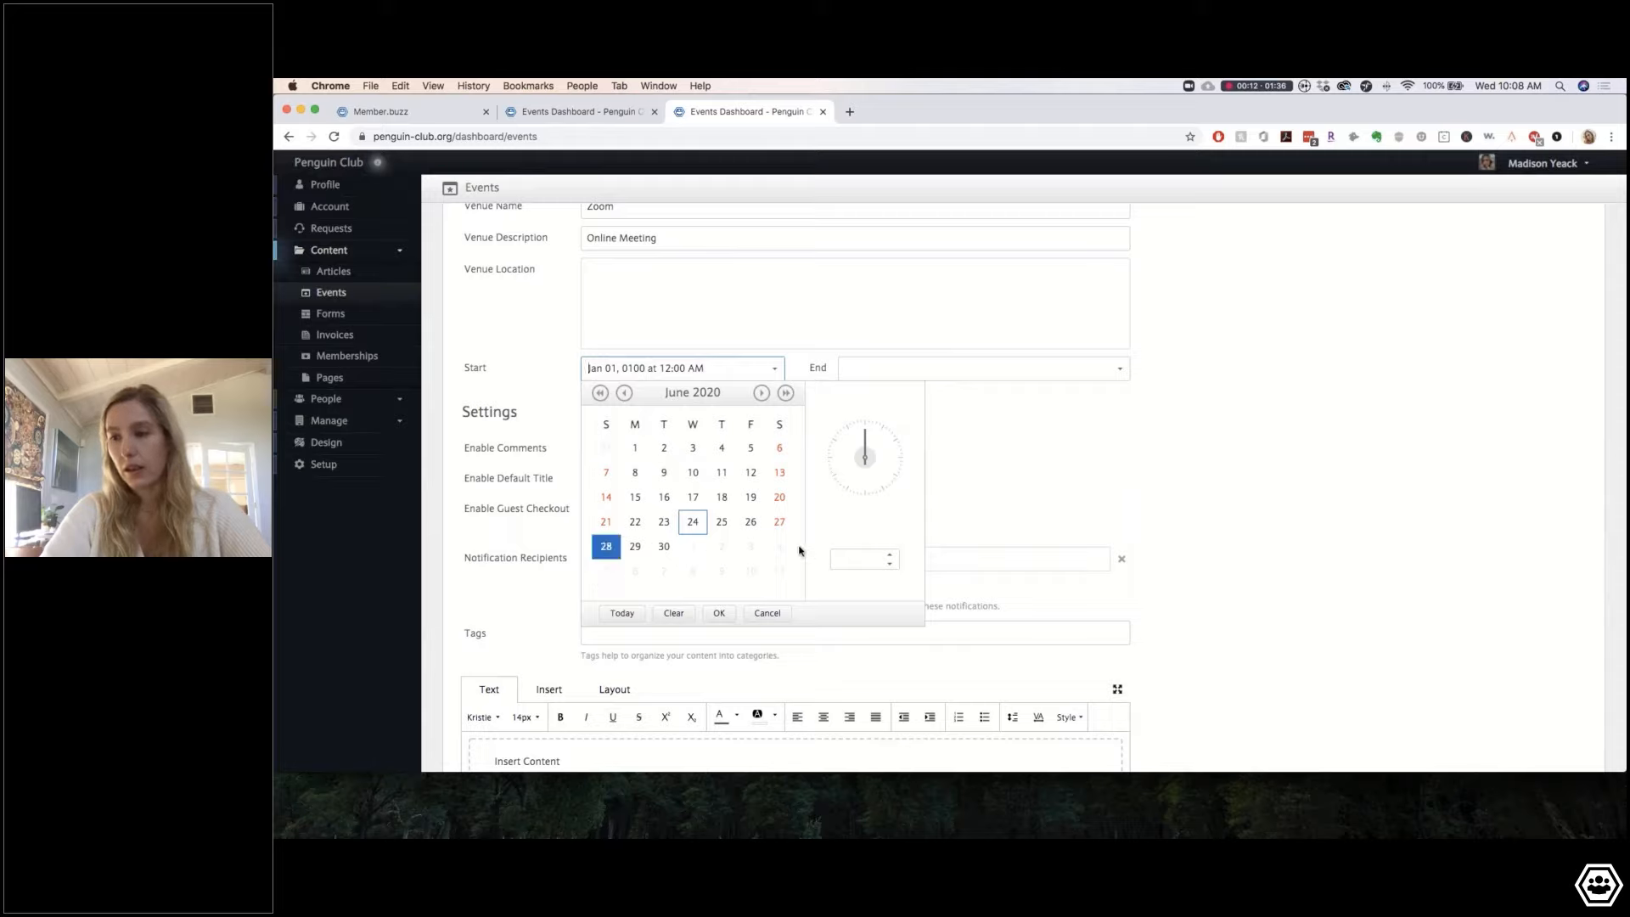
left_click(847, 553)
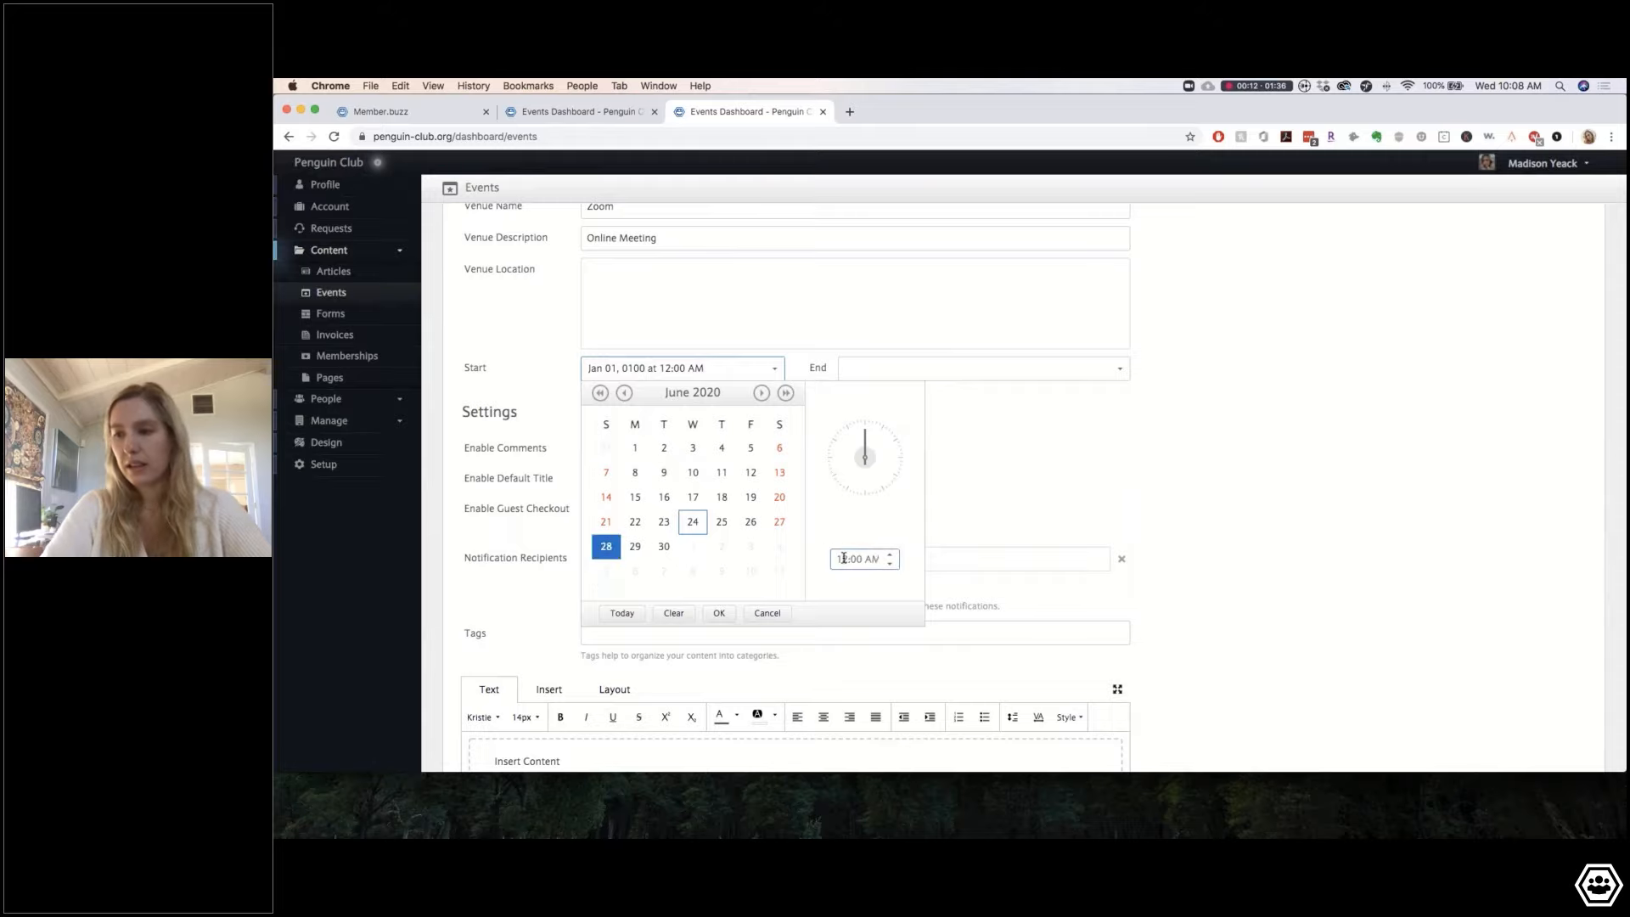
key("BackSpace")
key("BackSpace")
type("3")
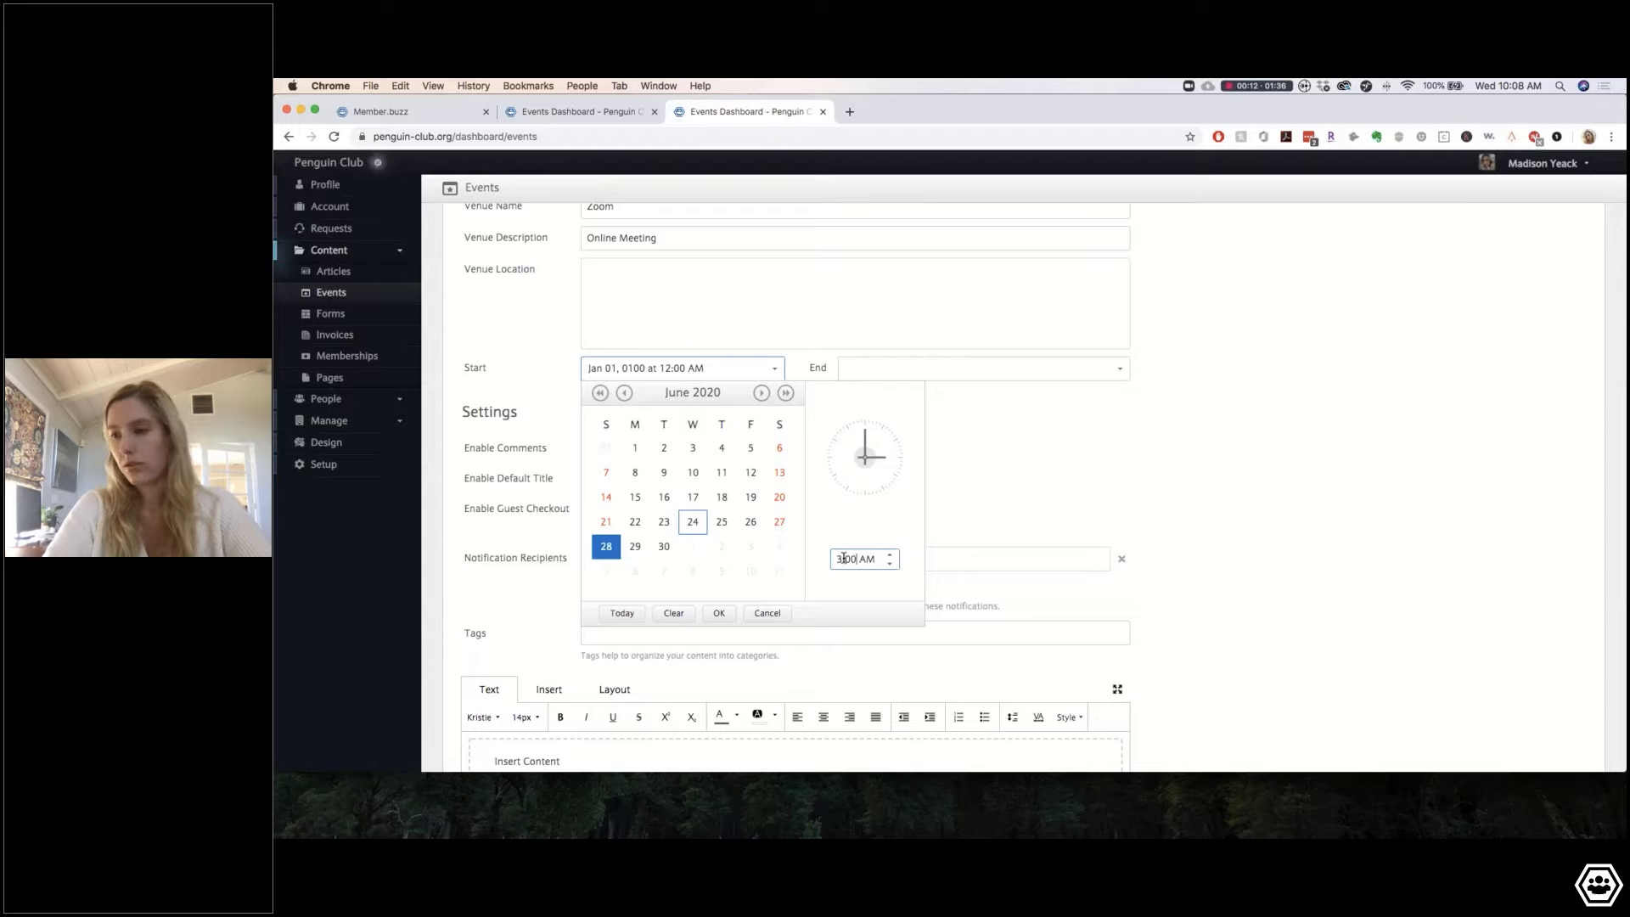
type("p")
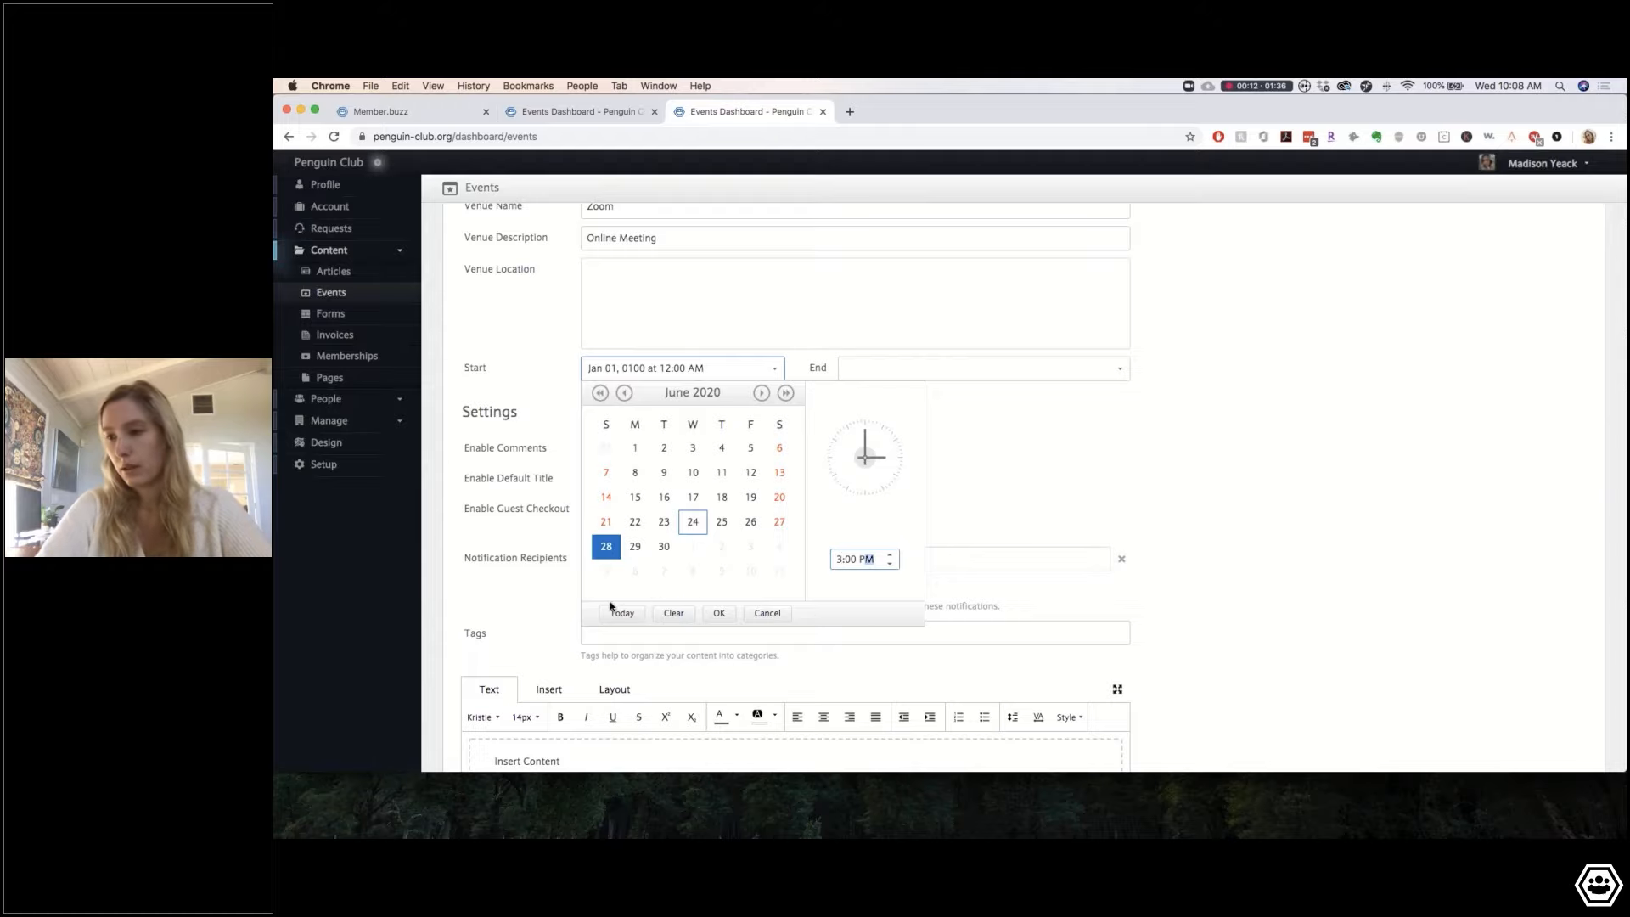
left_click(720, 613)
Step: Set the event end to Jun 28, 2020 at 05:00 PM
left_click(866, 367)
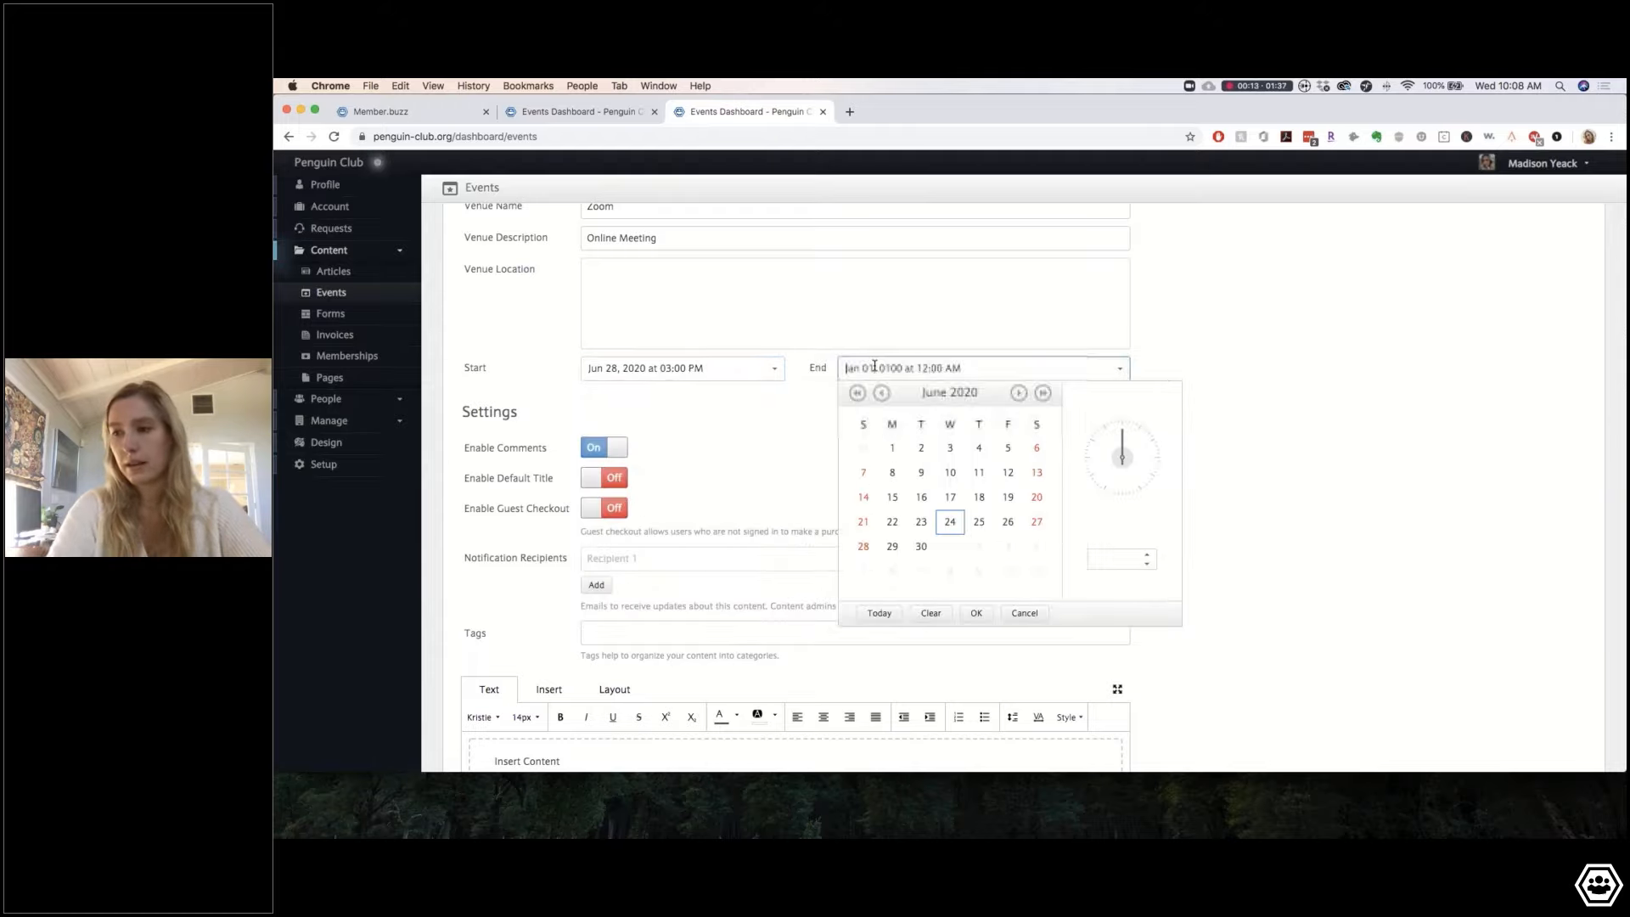
left_click(863, 546)
left_click(1108, 558)
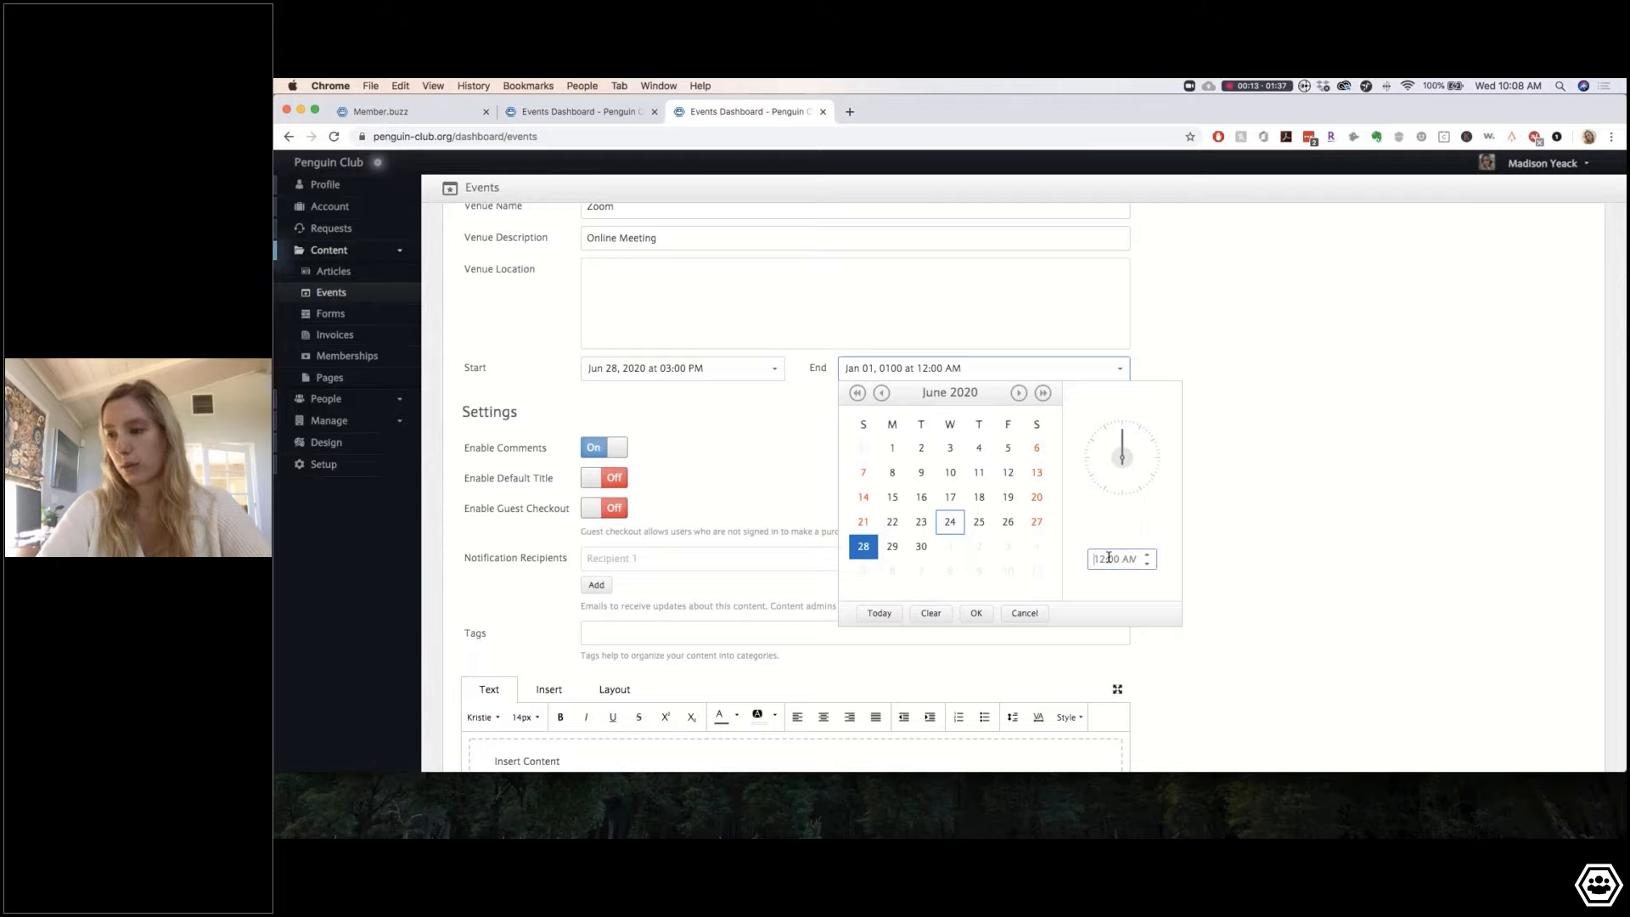
type("5")
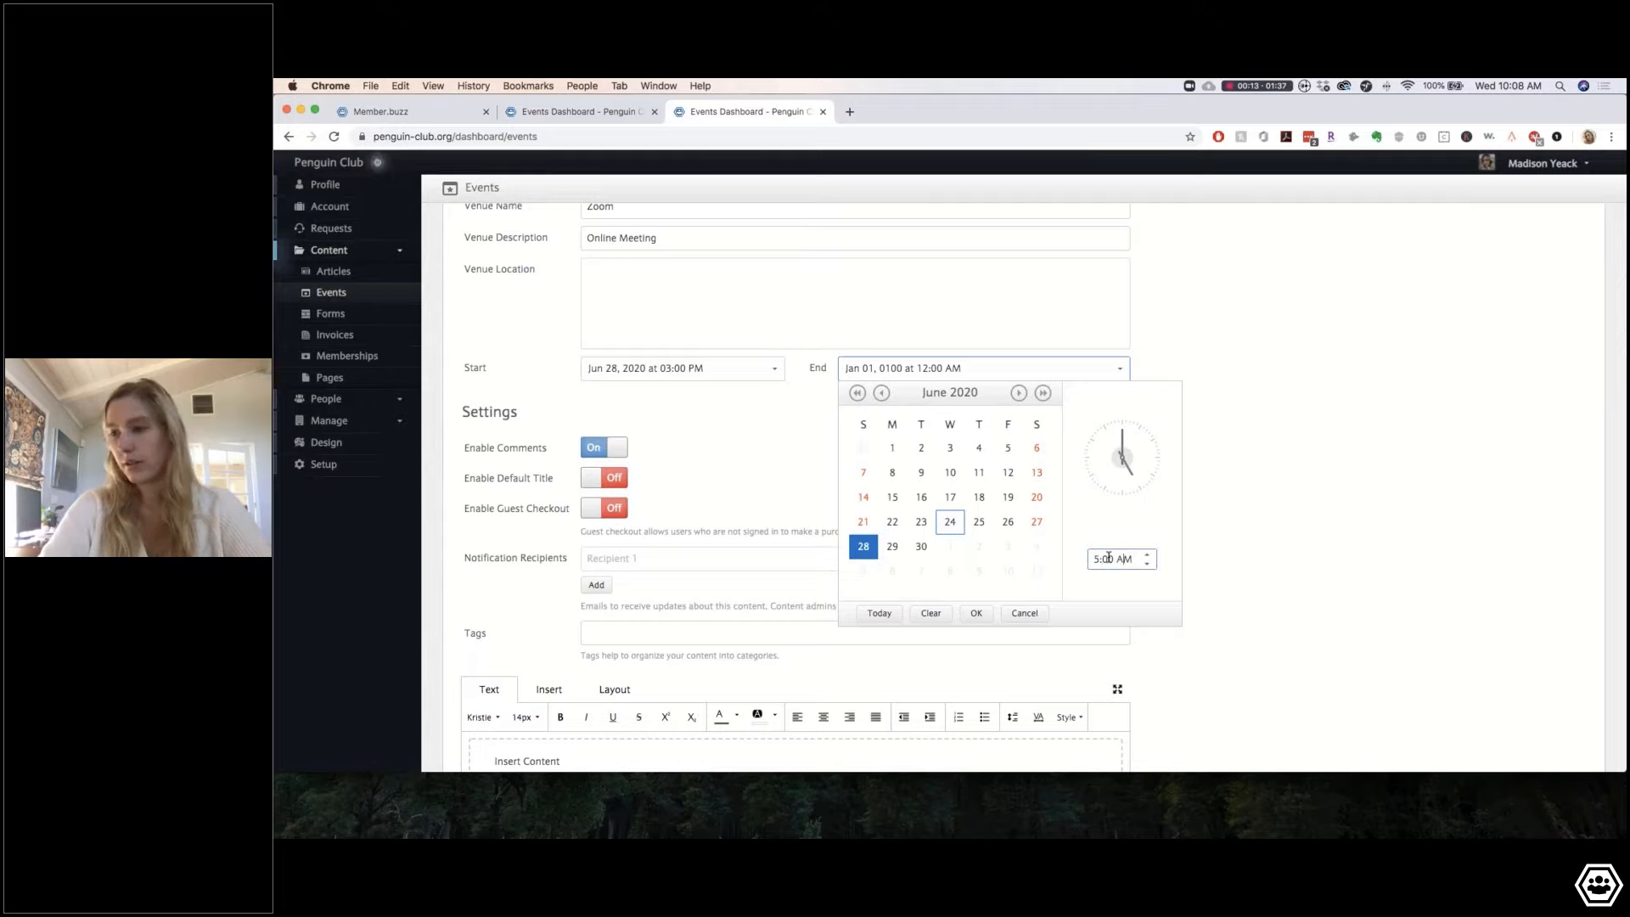
type("p")
left_click(976, 613)
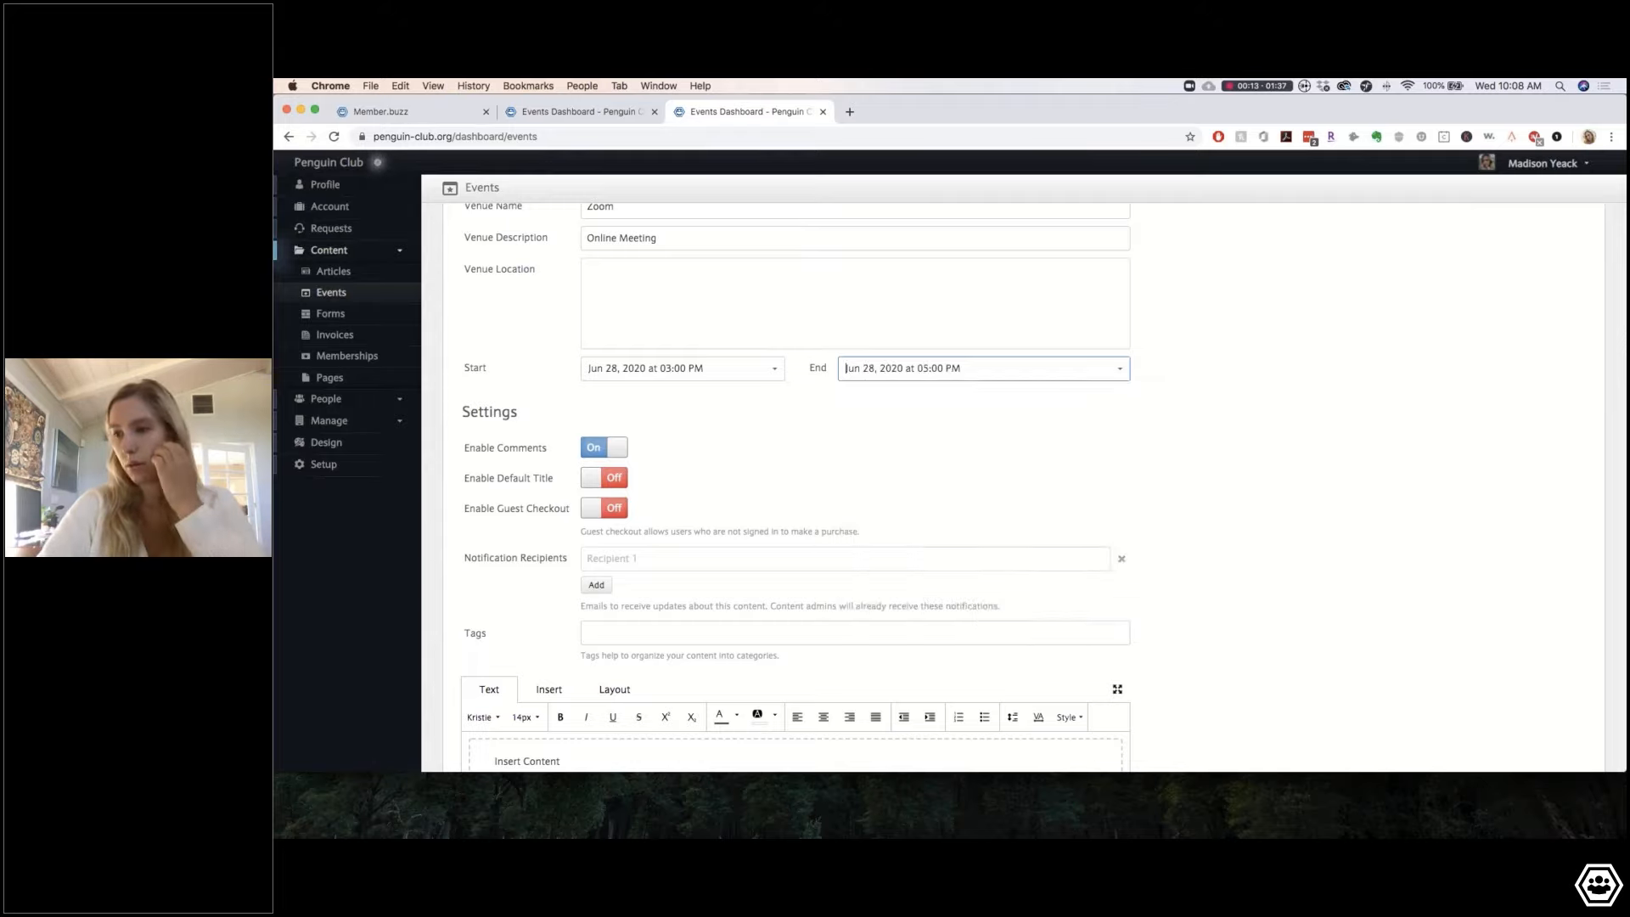
scroll(530, 471, "up", 3)
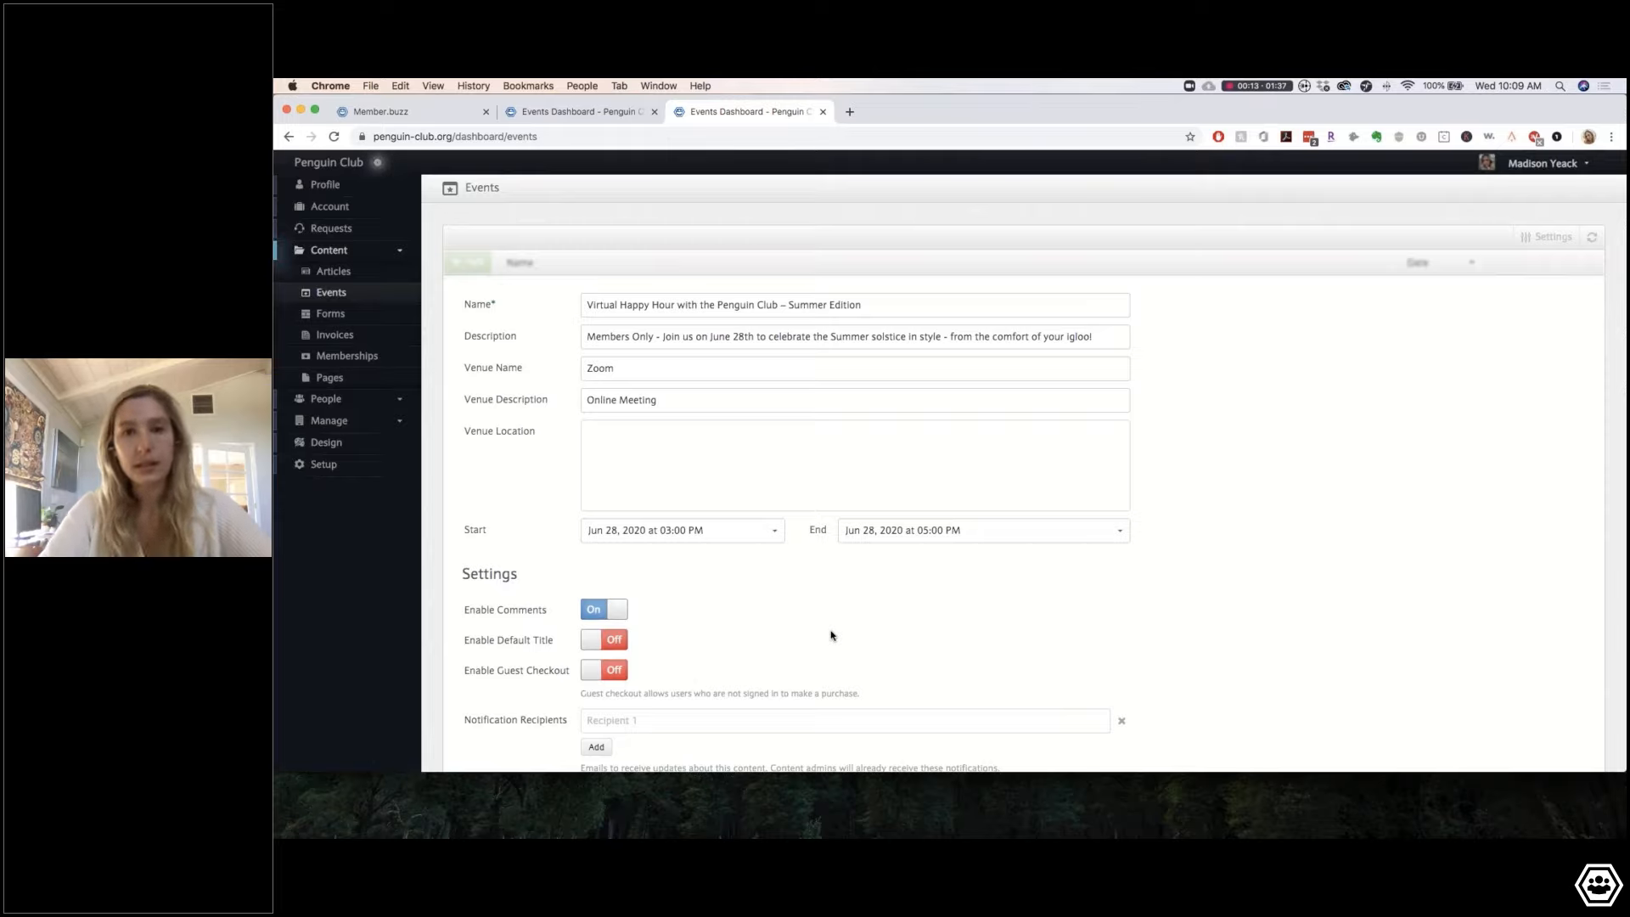
Step: Enter the first notification recipient's member.buzz e-mail address
scroll(764, 640, "down", 5)
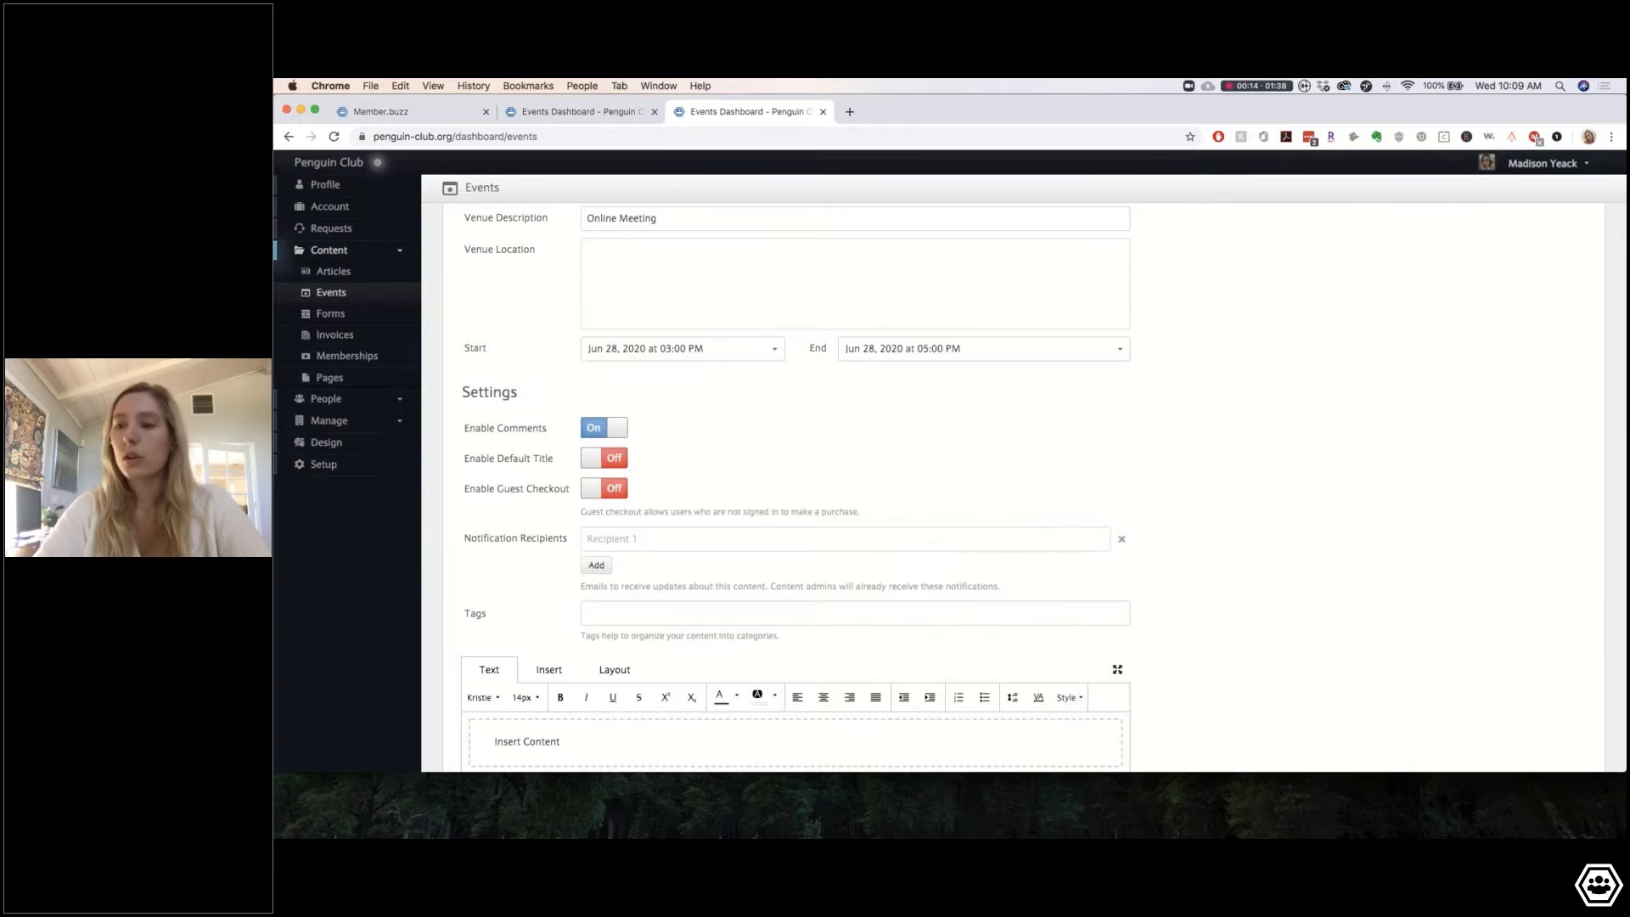
left_click_drag(471, 537, 560, 537)
triple_click(562, 541)
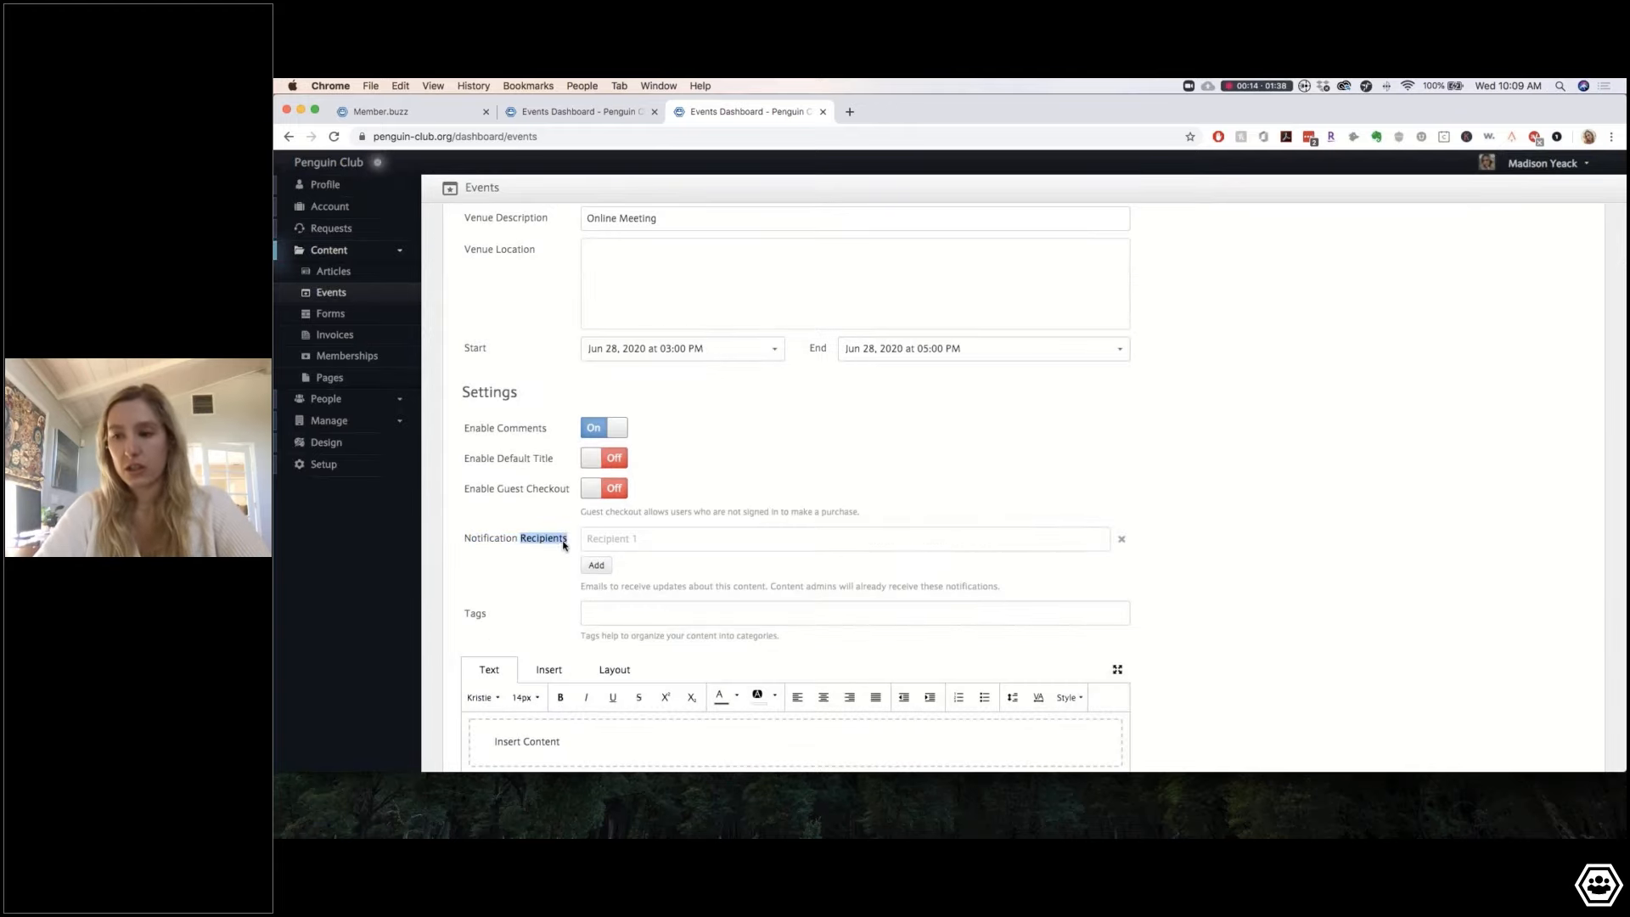
left_click(537, 552)
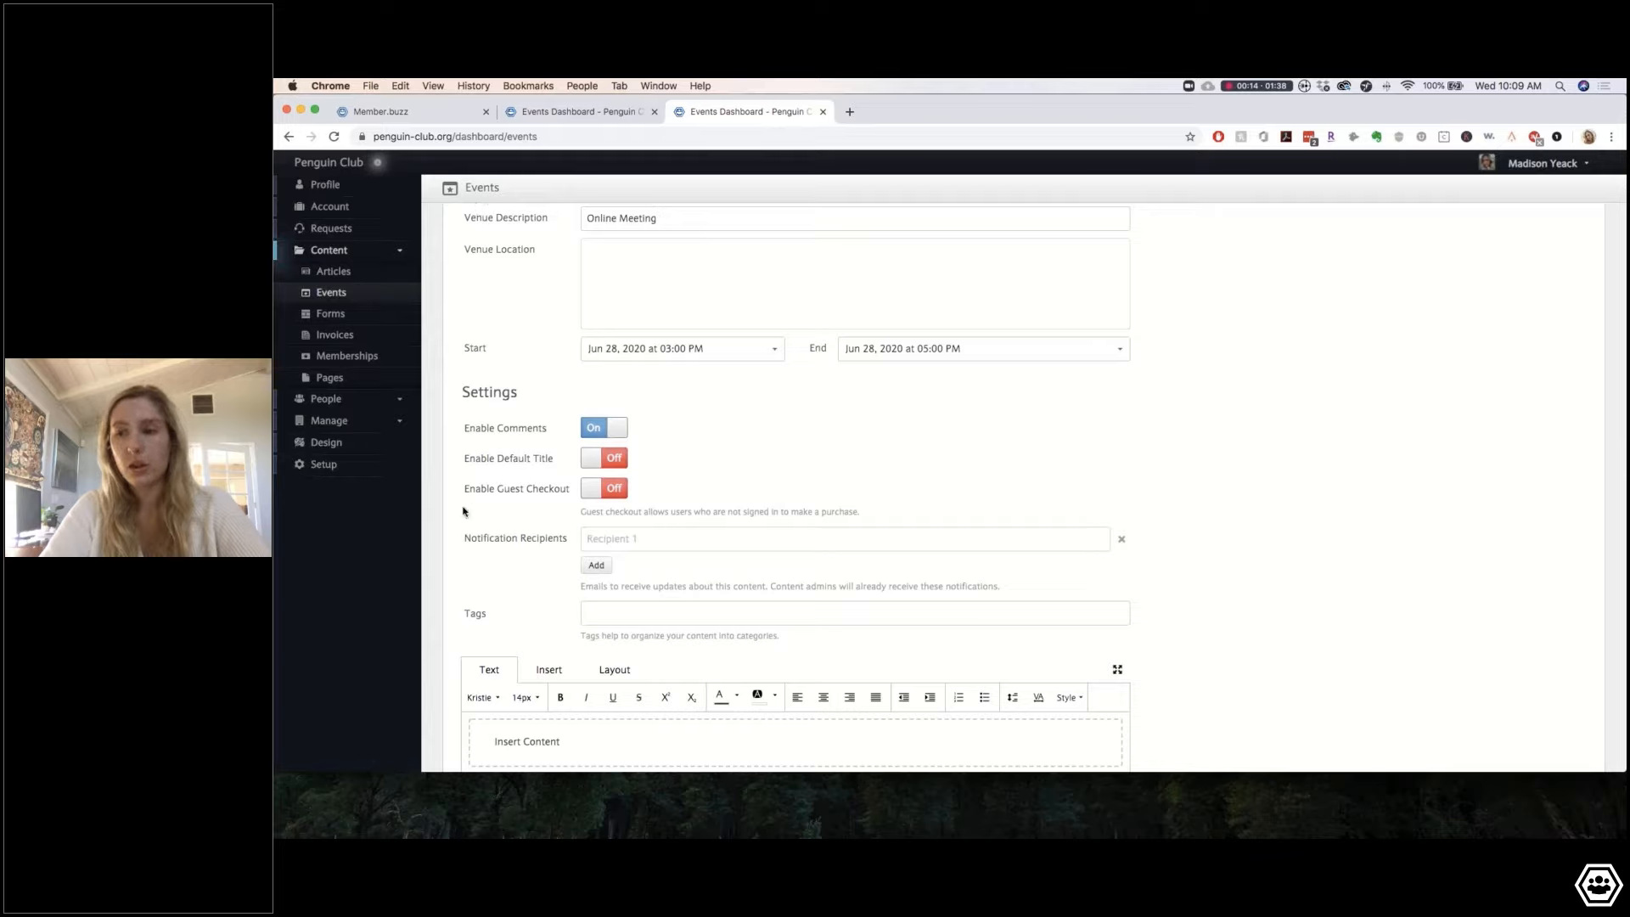
left_click(658, 541)
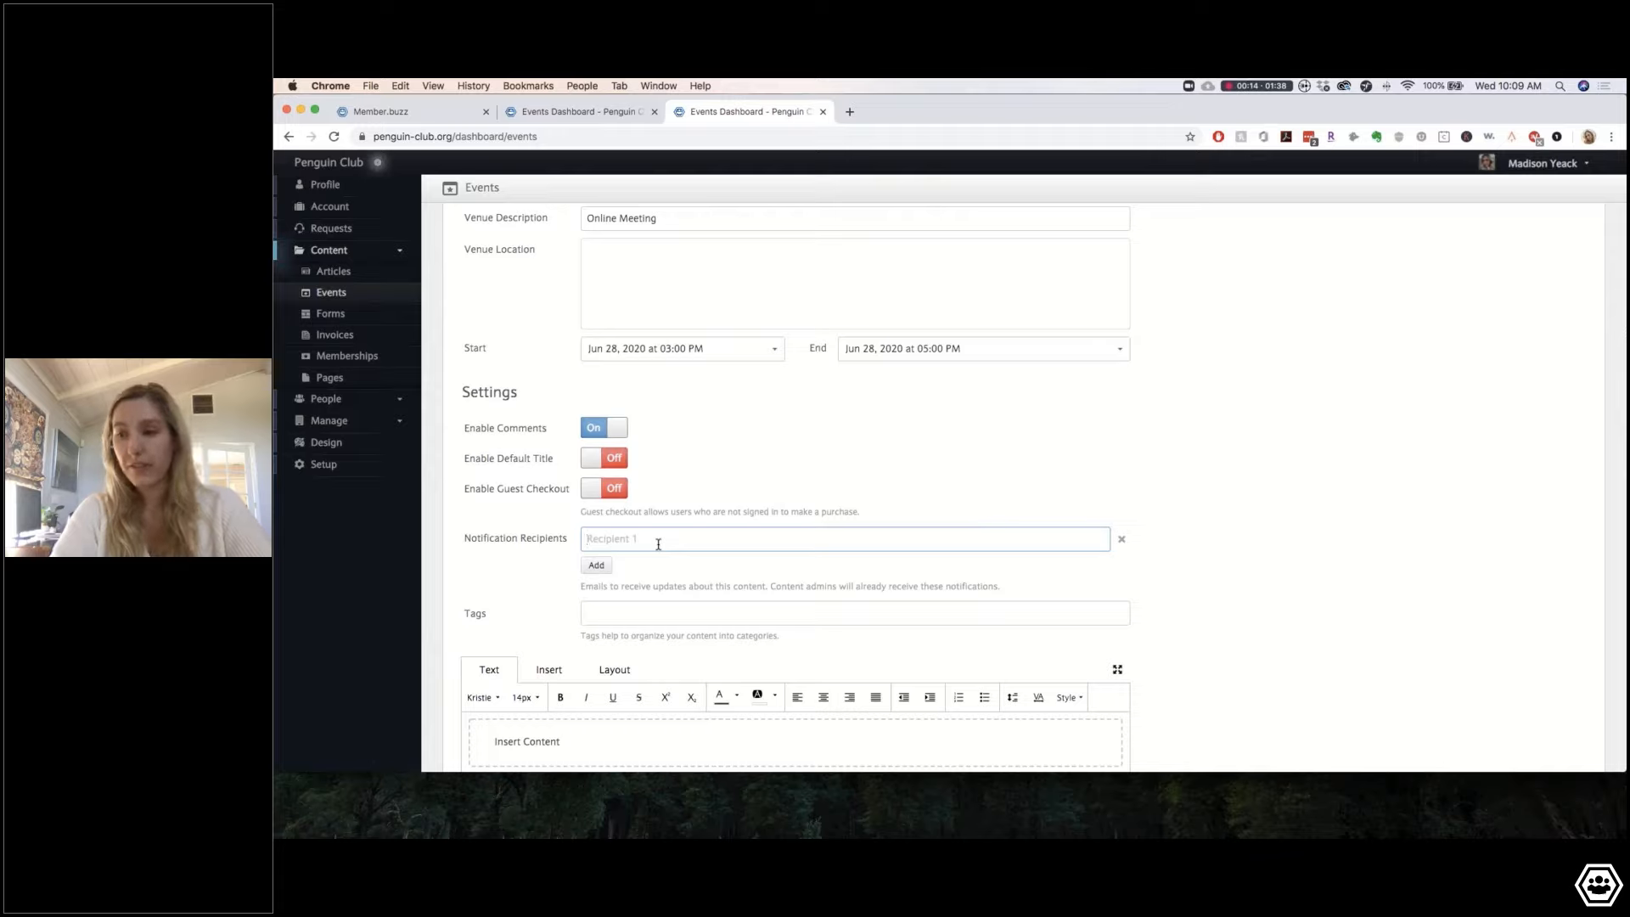
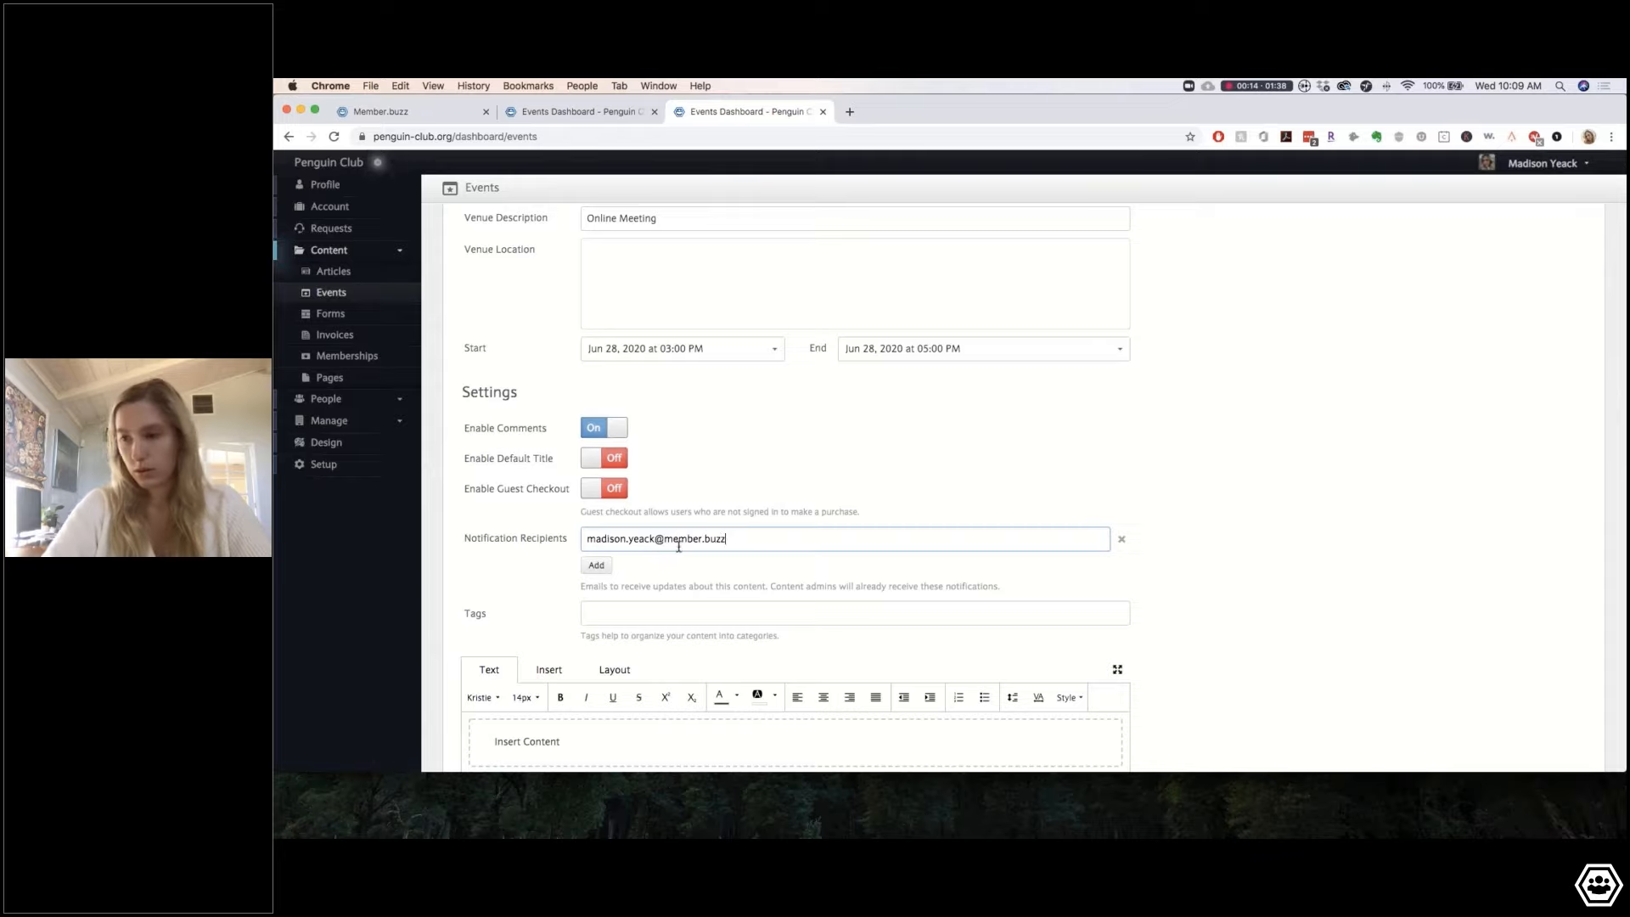
Step: Add a second notification recipient with another member.buzz e-mail address
left_click(594, 567)
left_click(643, 574)
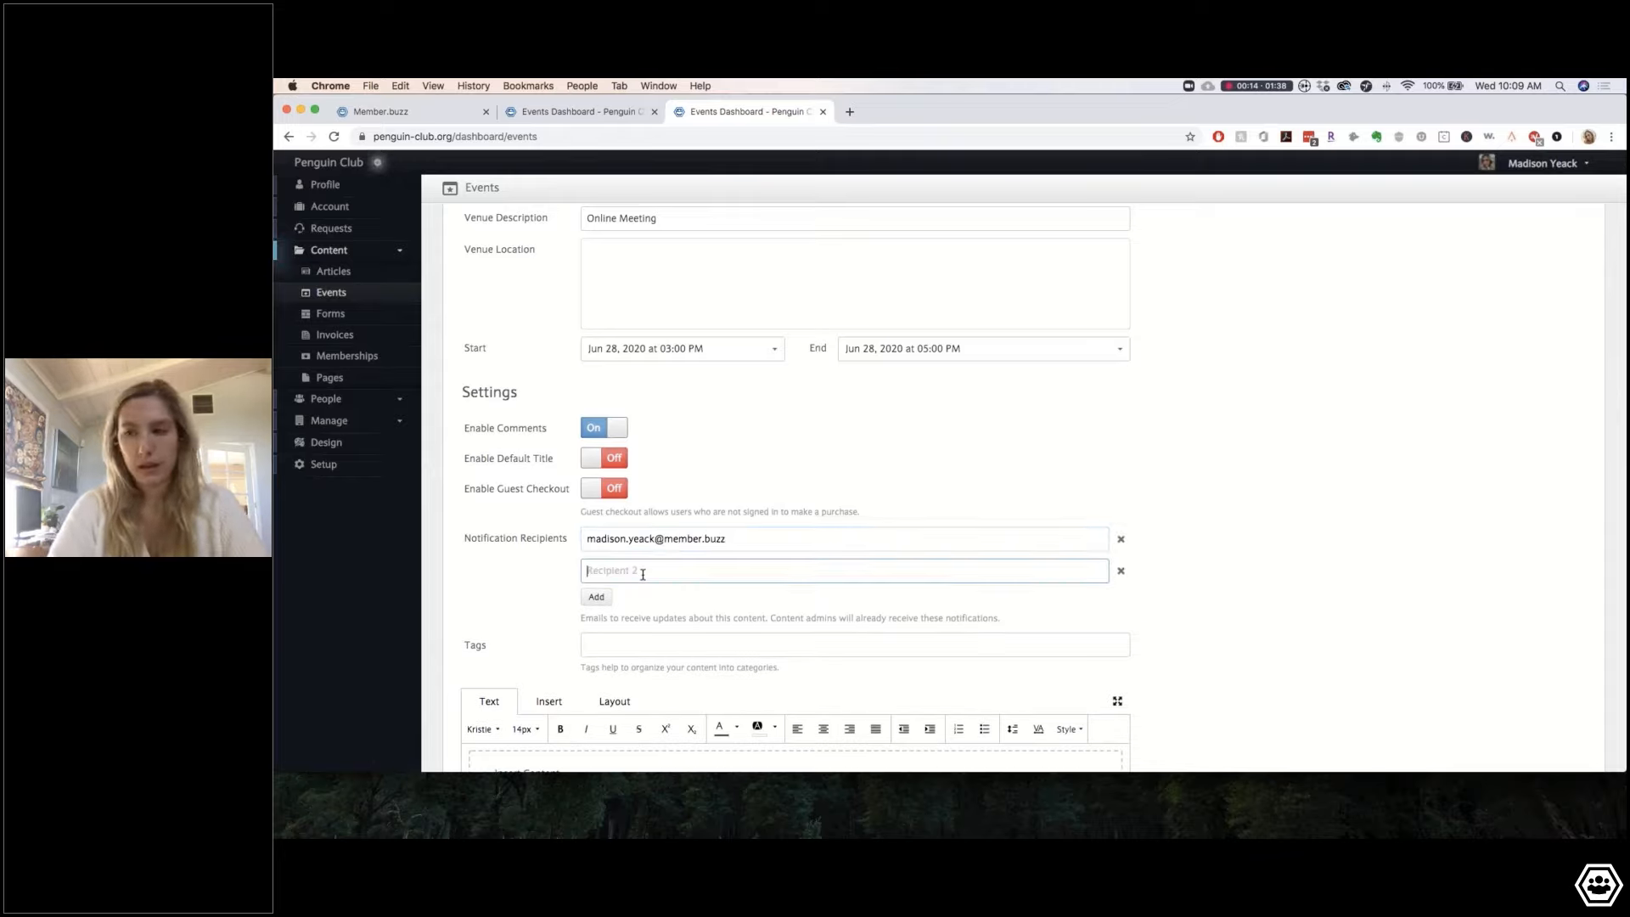
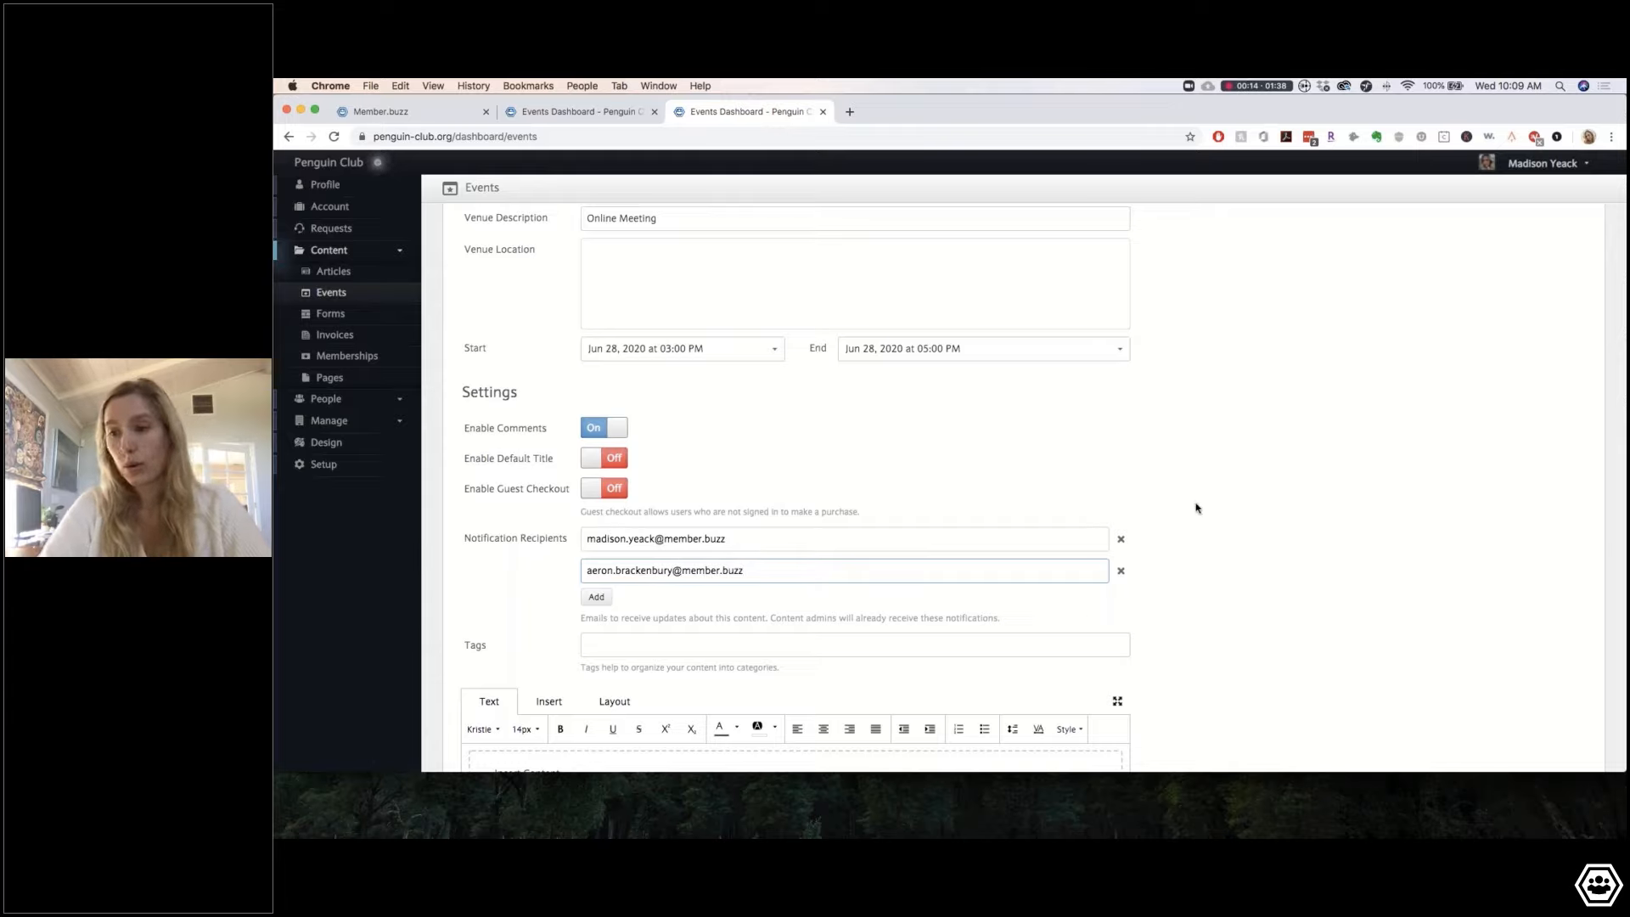
left_click(1200, 510)
Step: Tag the event Networking, Event and Penguin from the tag suggestions
scroll(1200, 509, "down", 4)
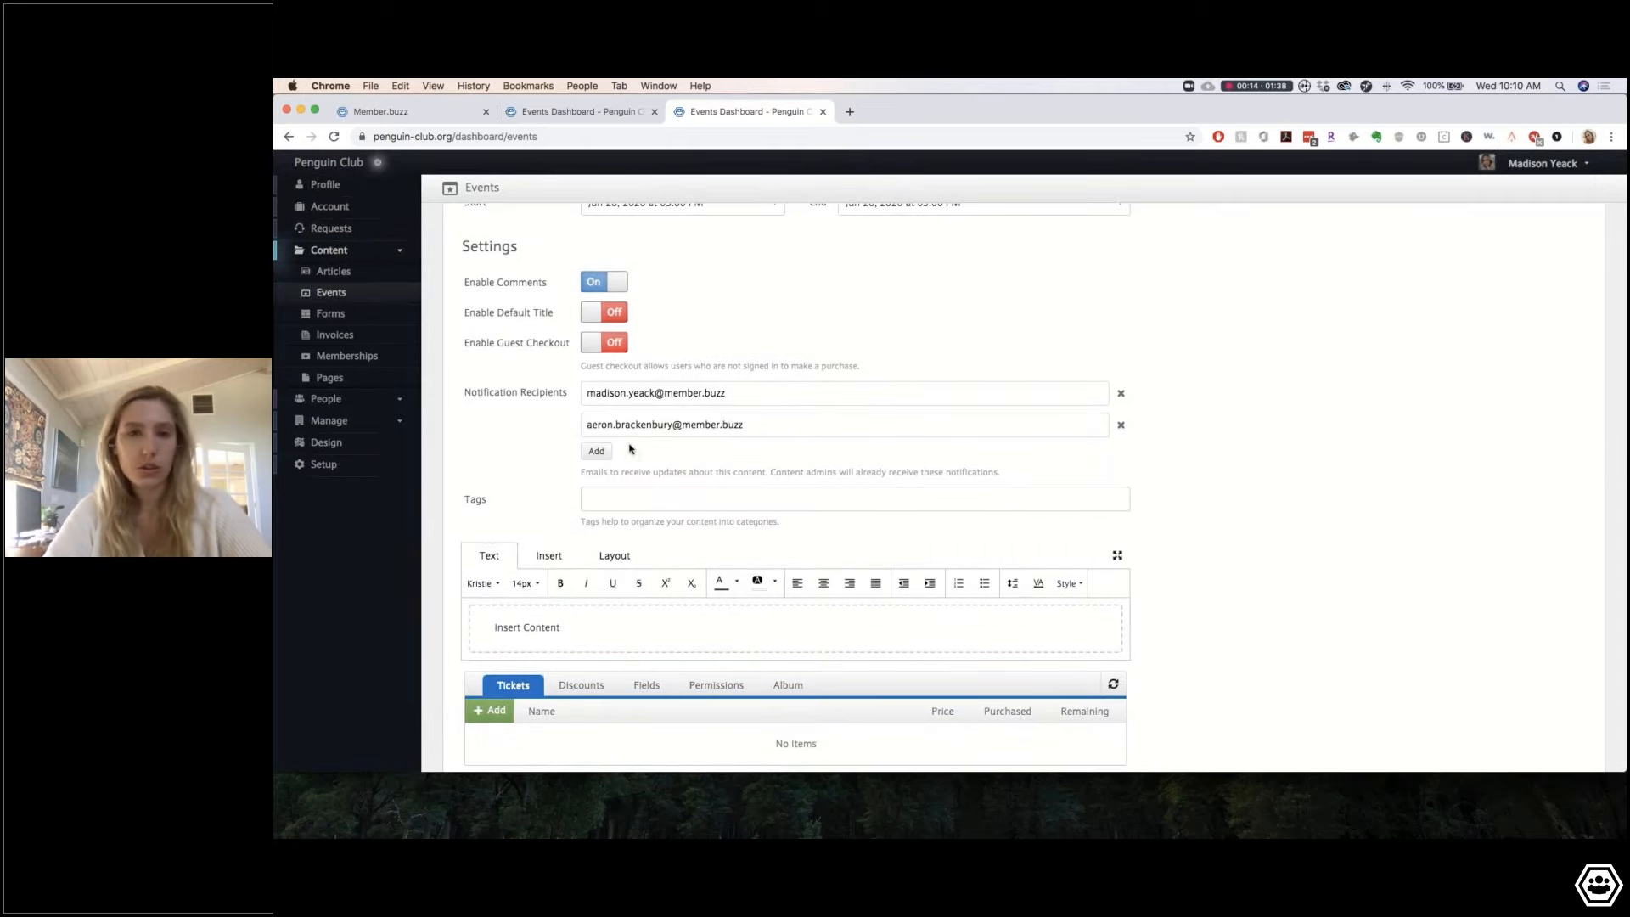
left_click(620, 498)
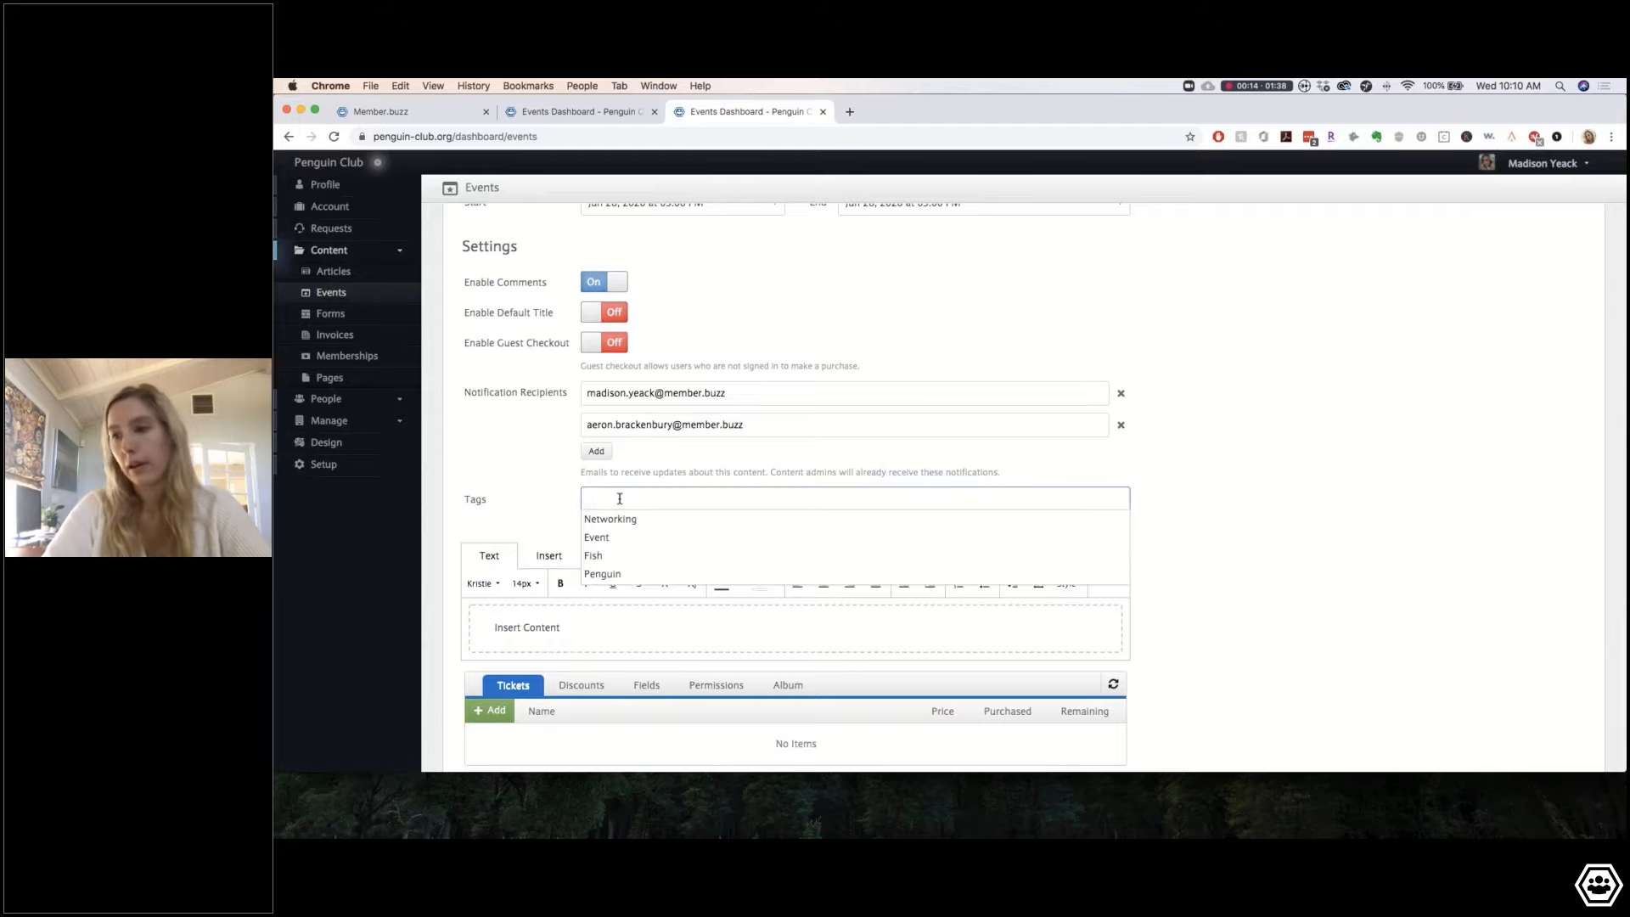
left_click(552, 486)
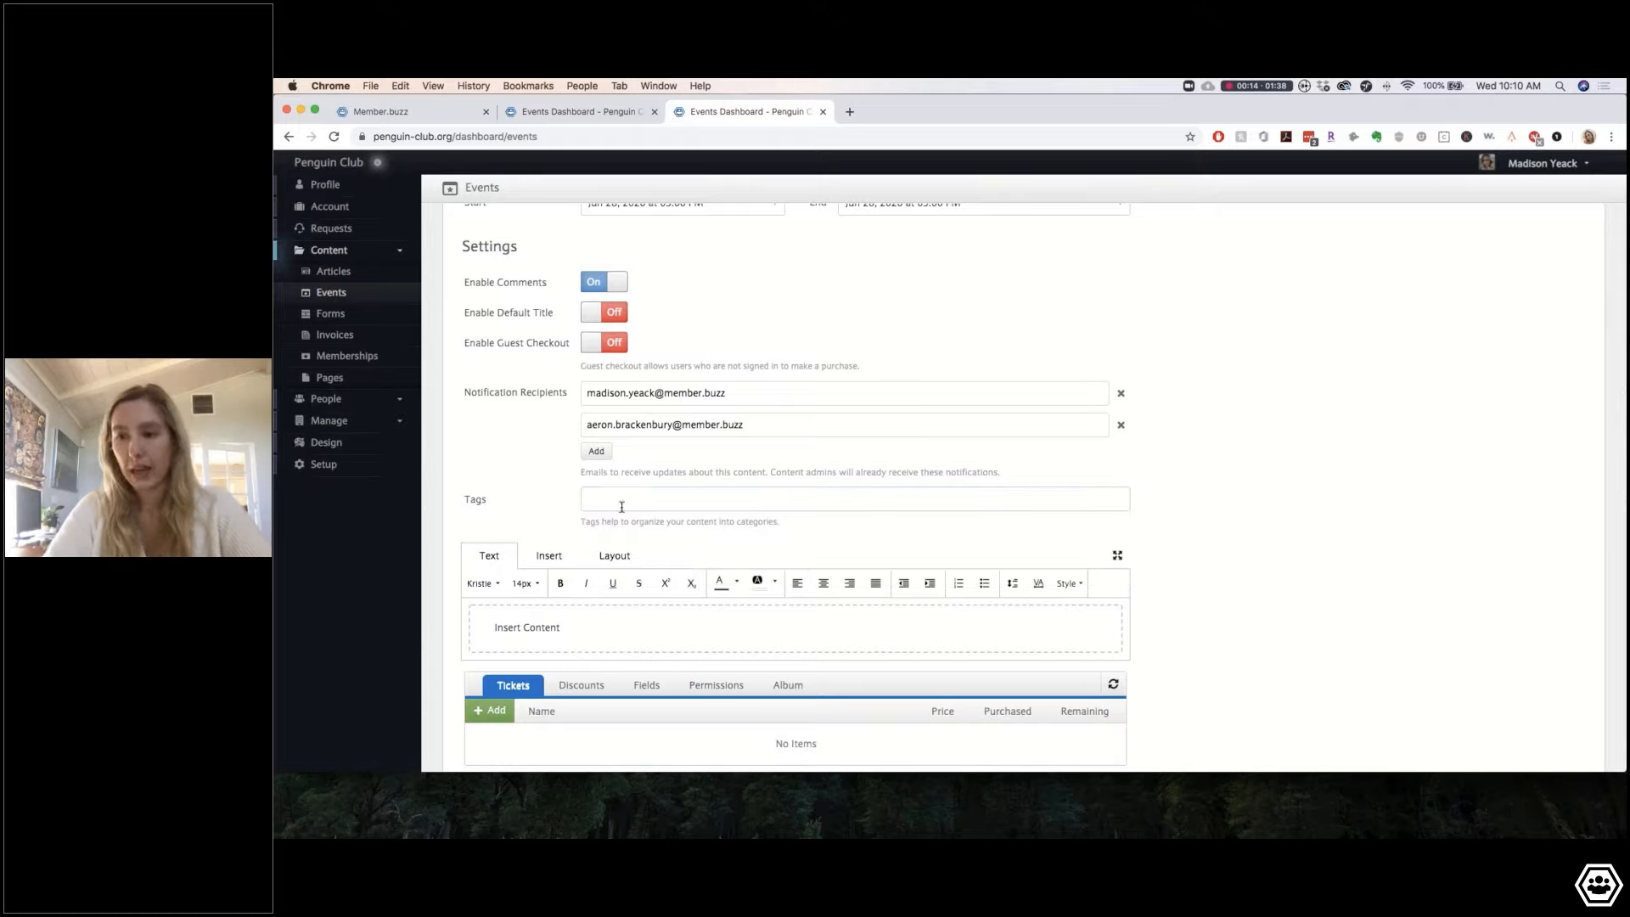
left_click(622, 507)
left_click(540, 504)
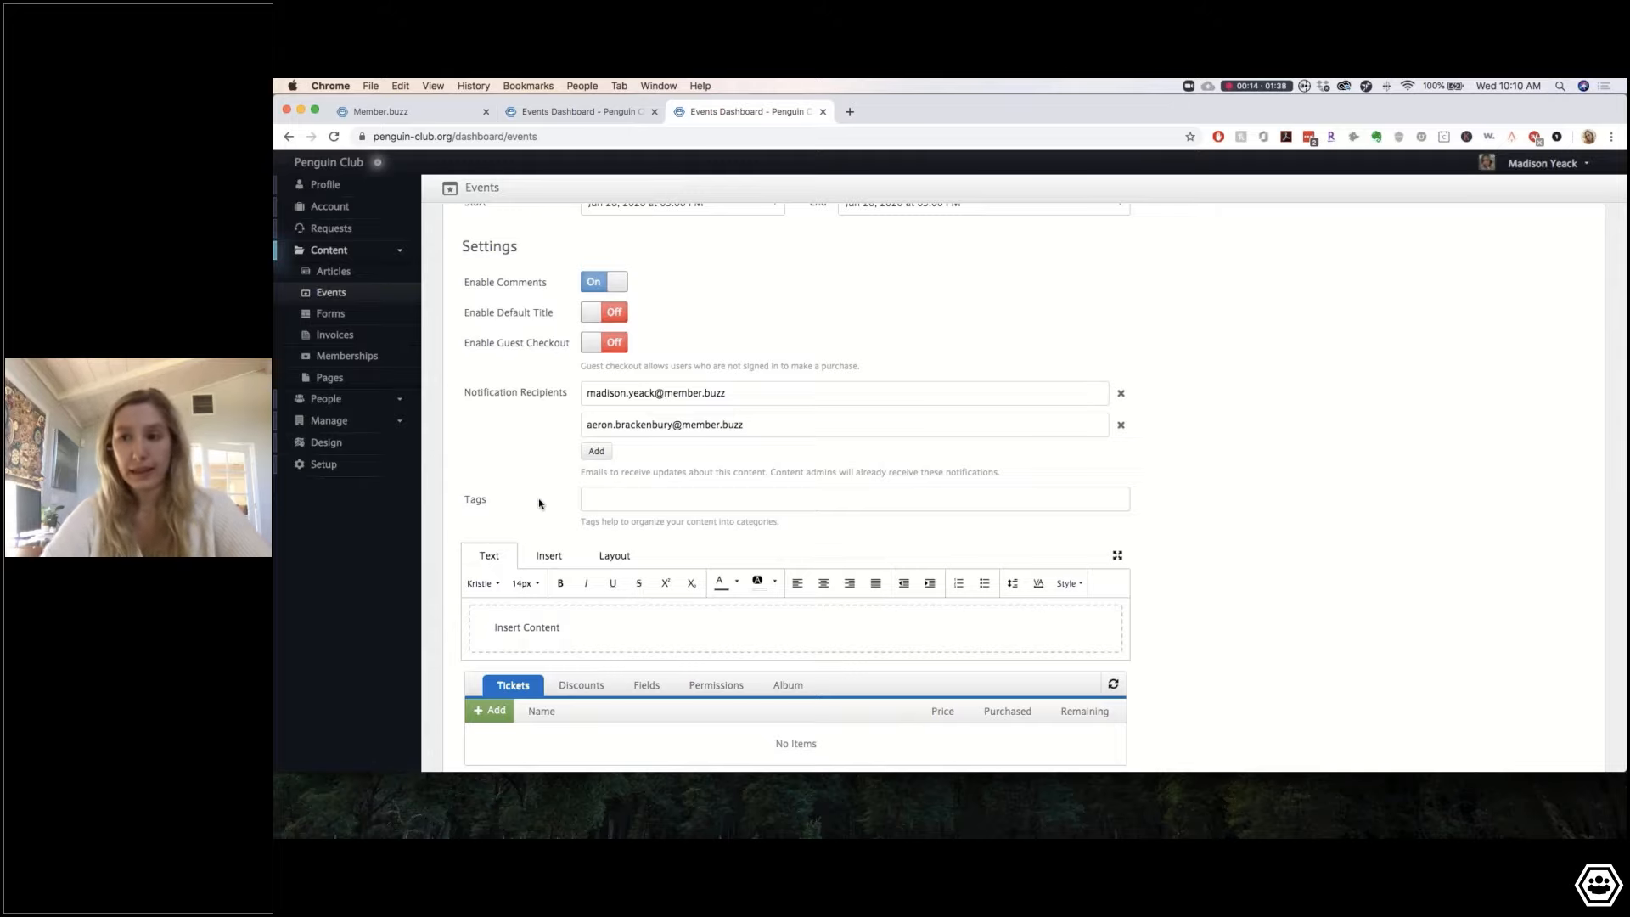
left_click(620, 502)
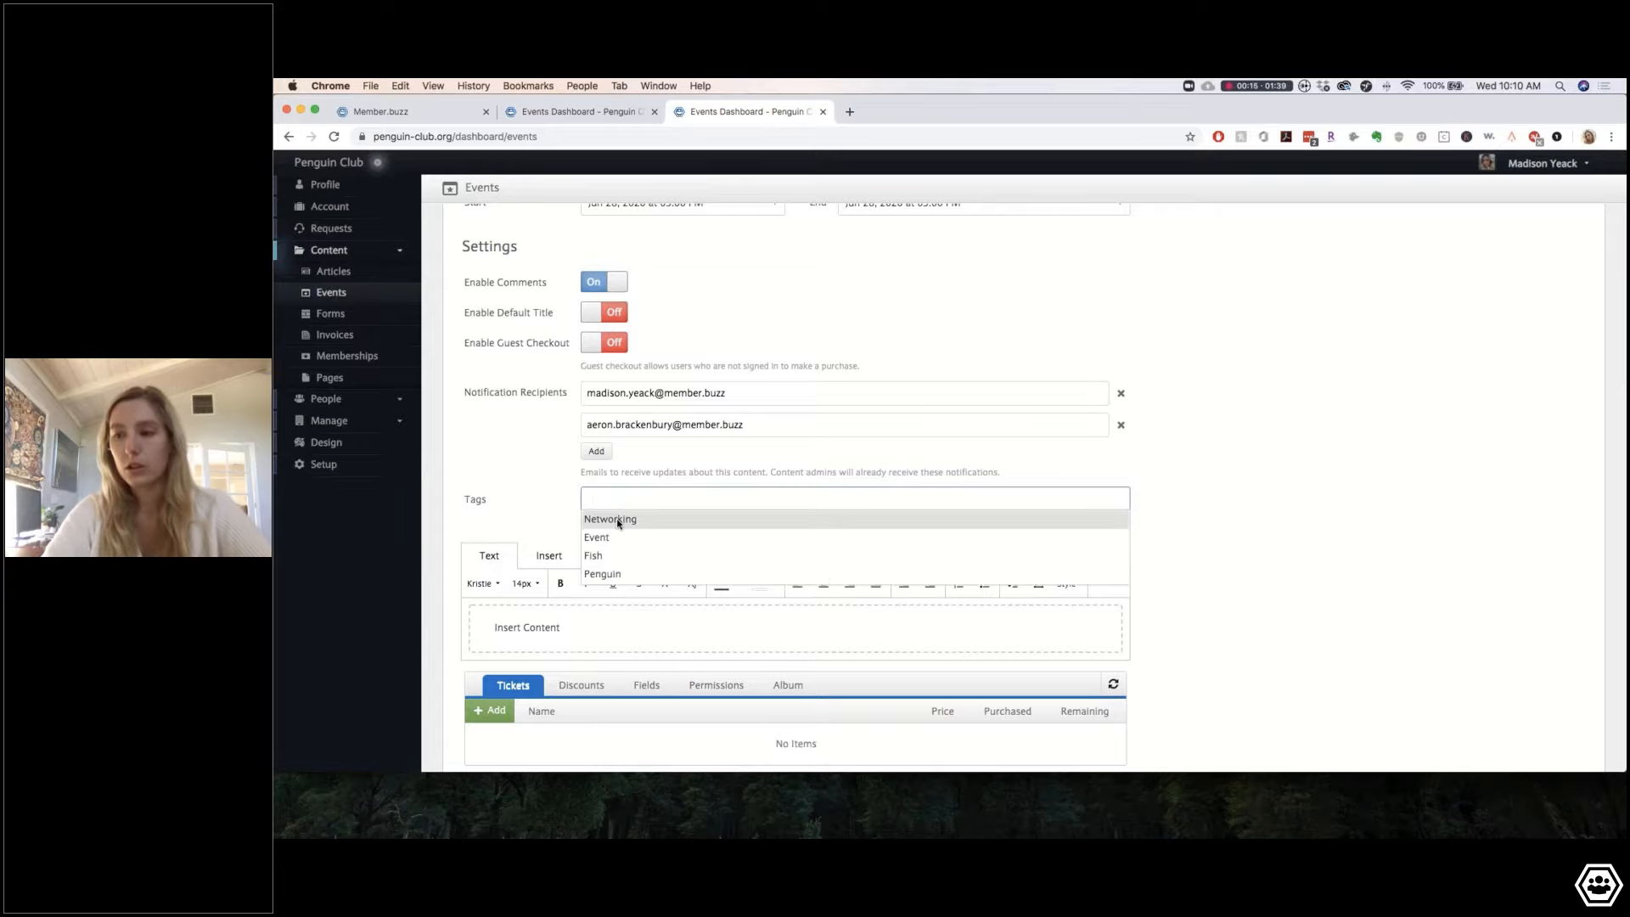
left_click(618, 520)
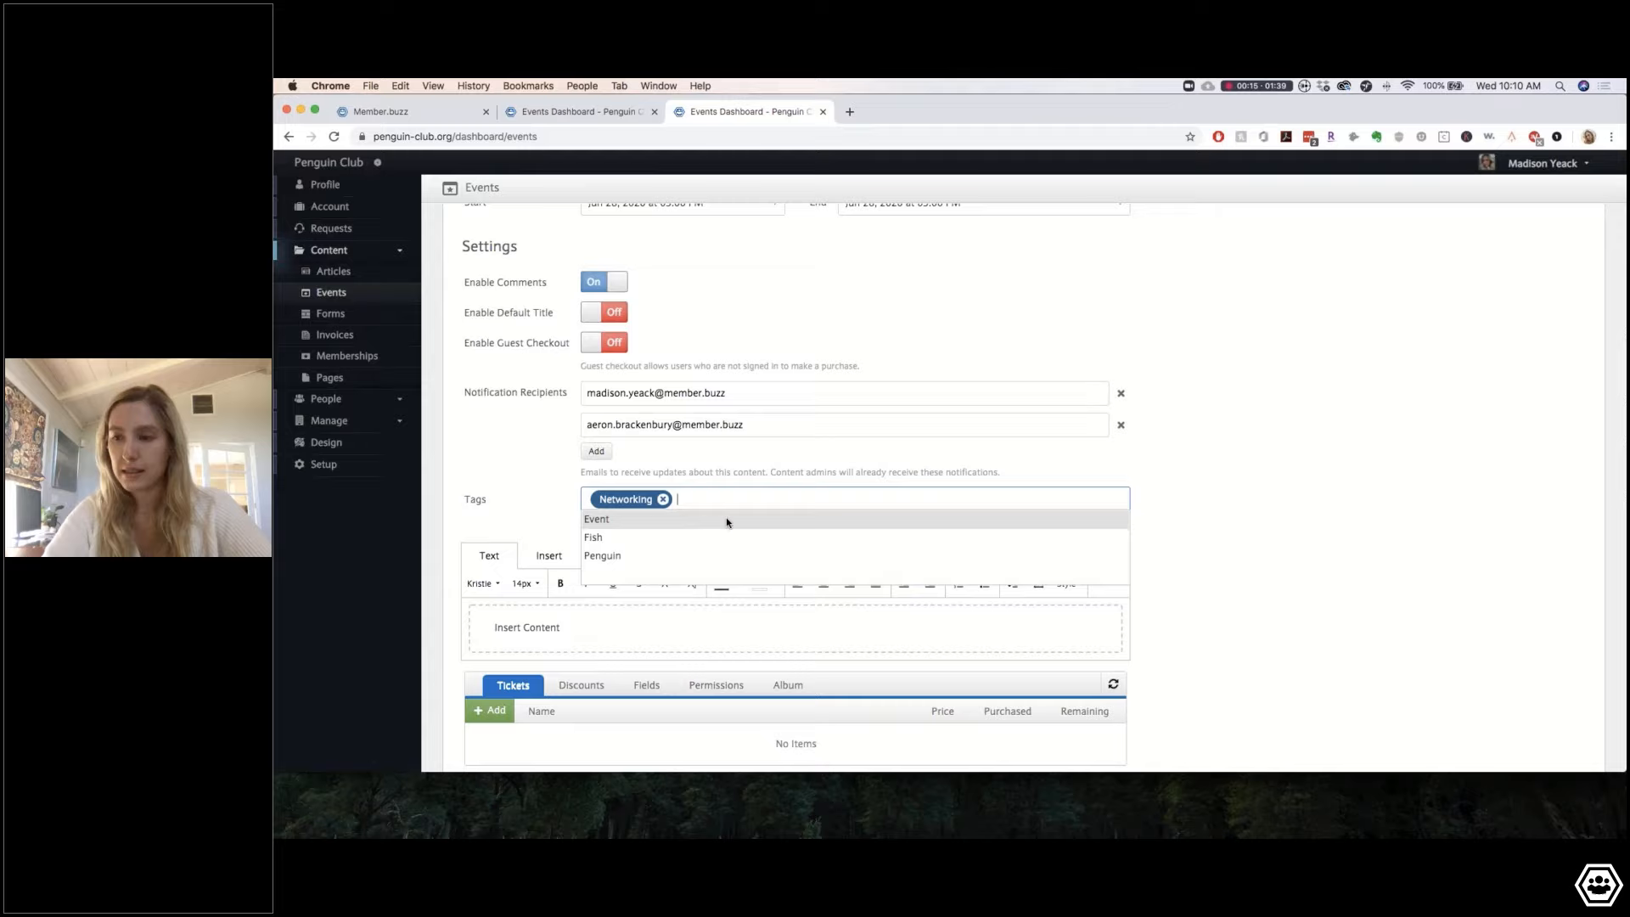
left_click(604, 521)
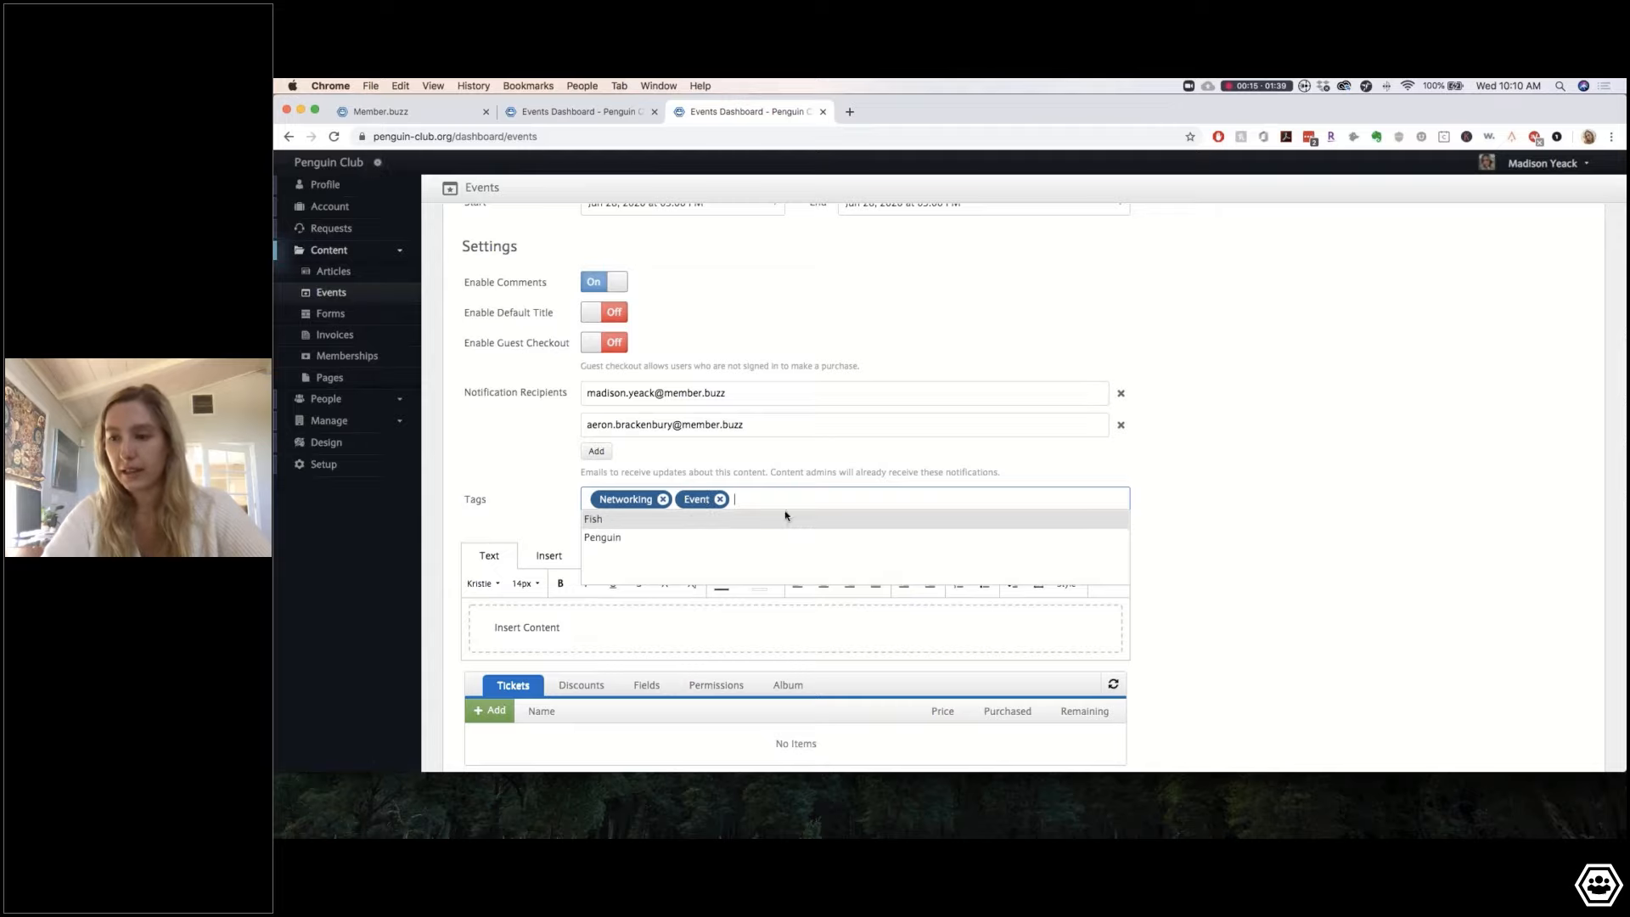
left_click(606, 538)
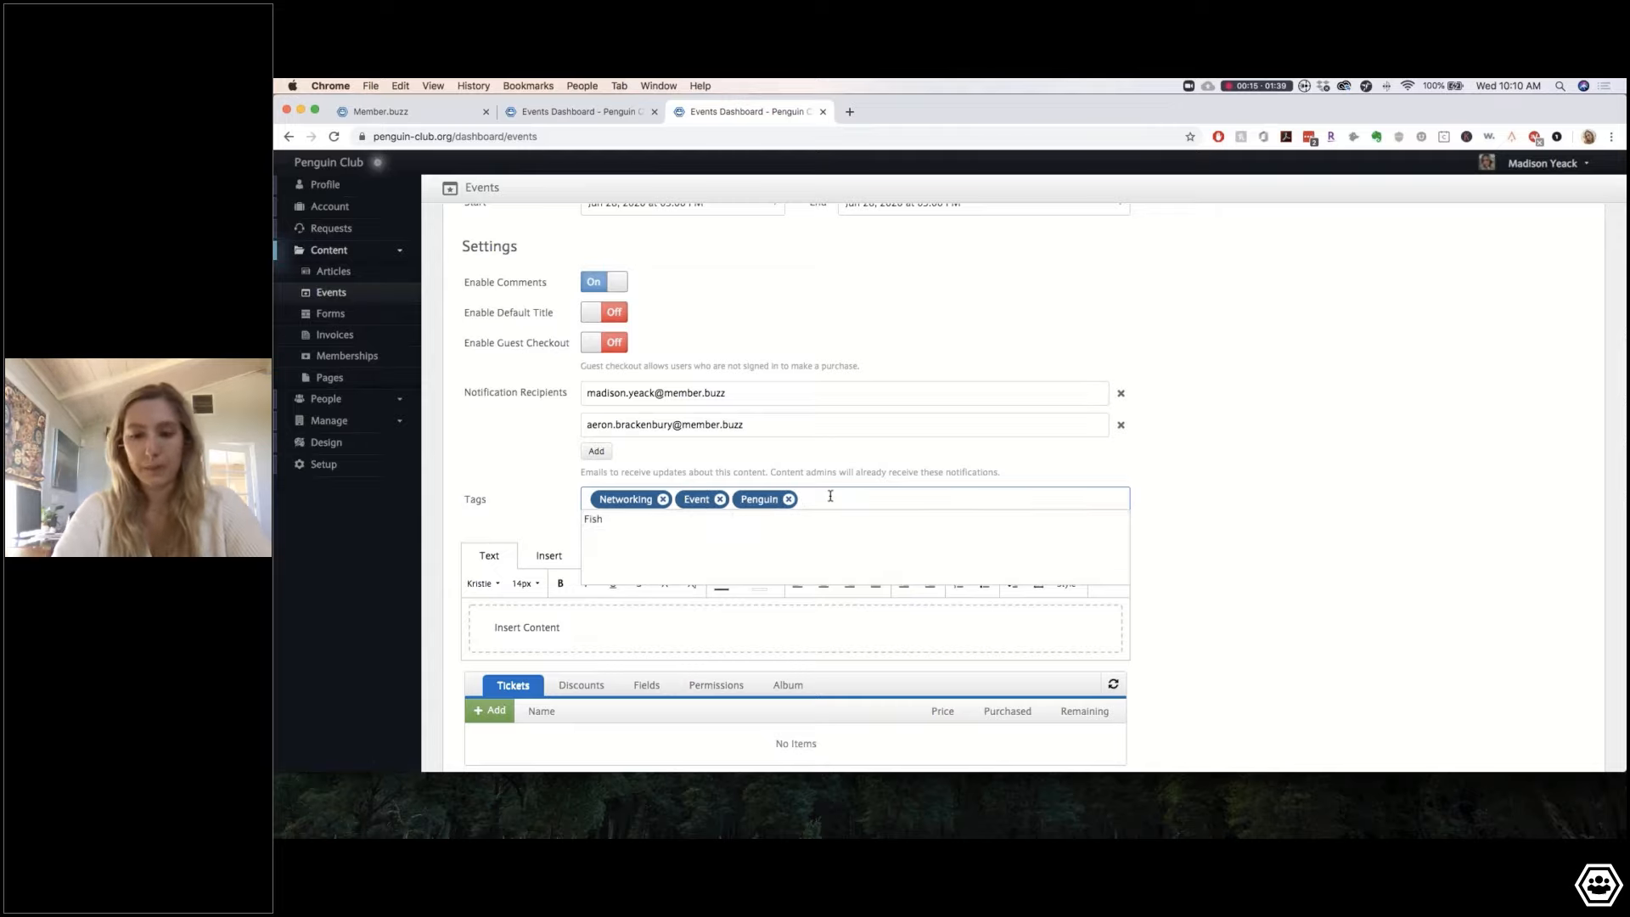
Step: Add new tags Party and SummerTime to the event
type("Party")
key("Return")
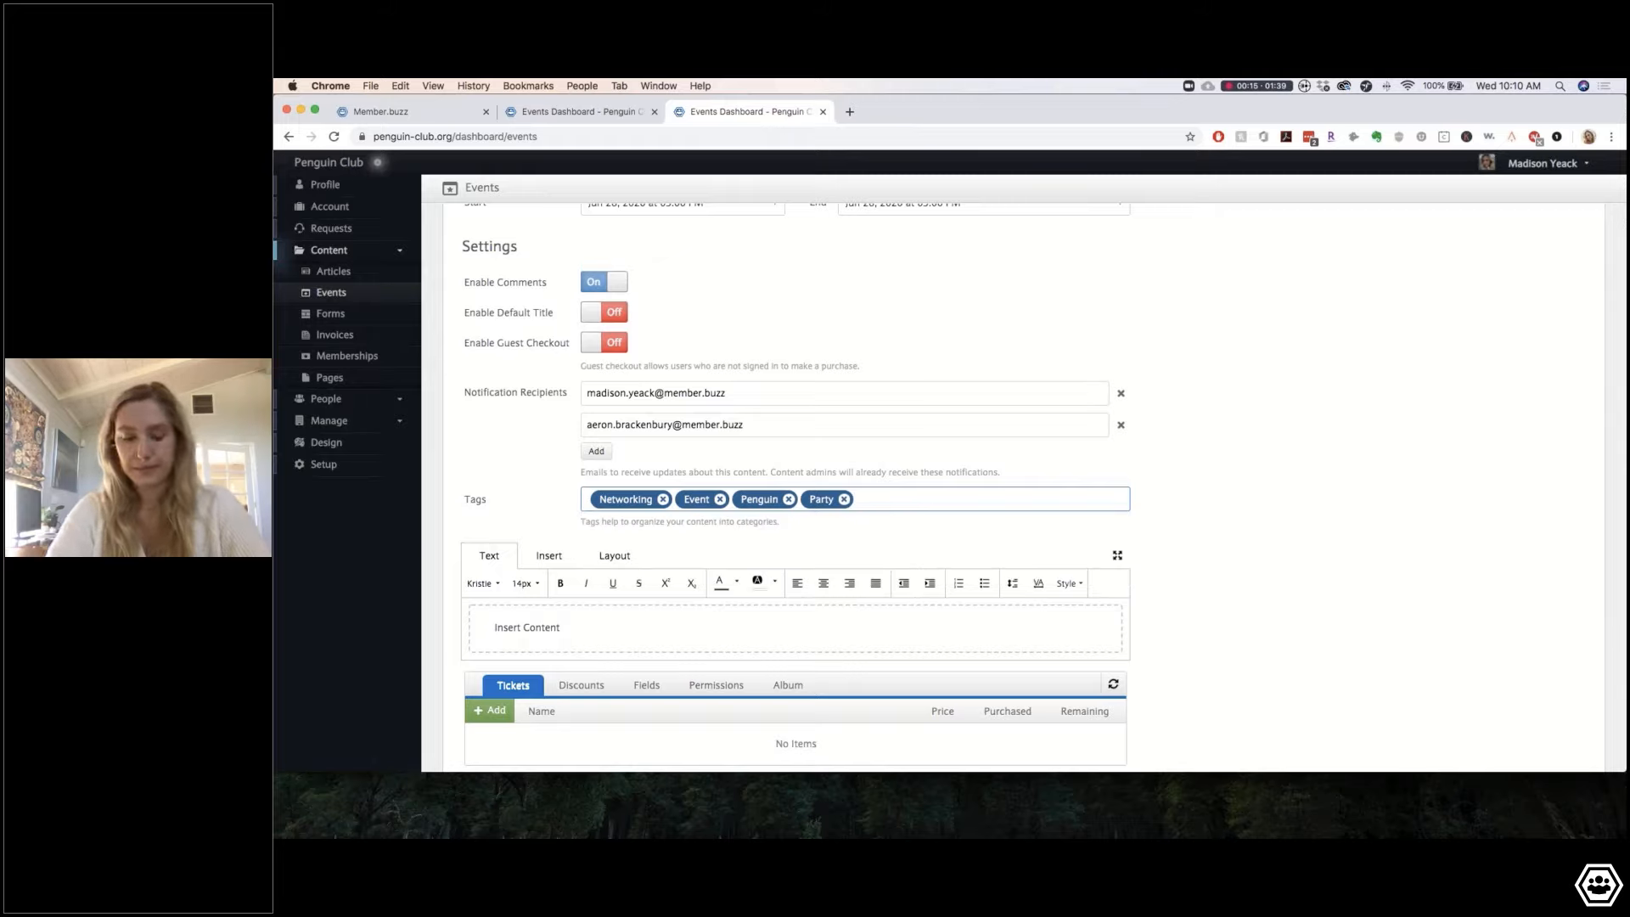
type("Summer")
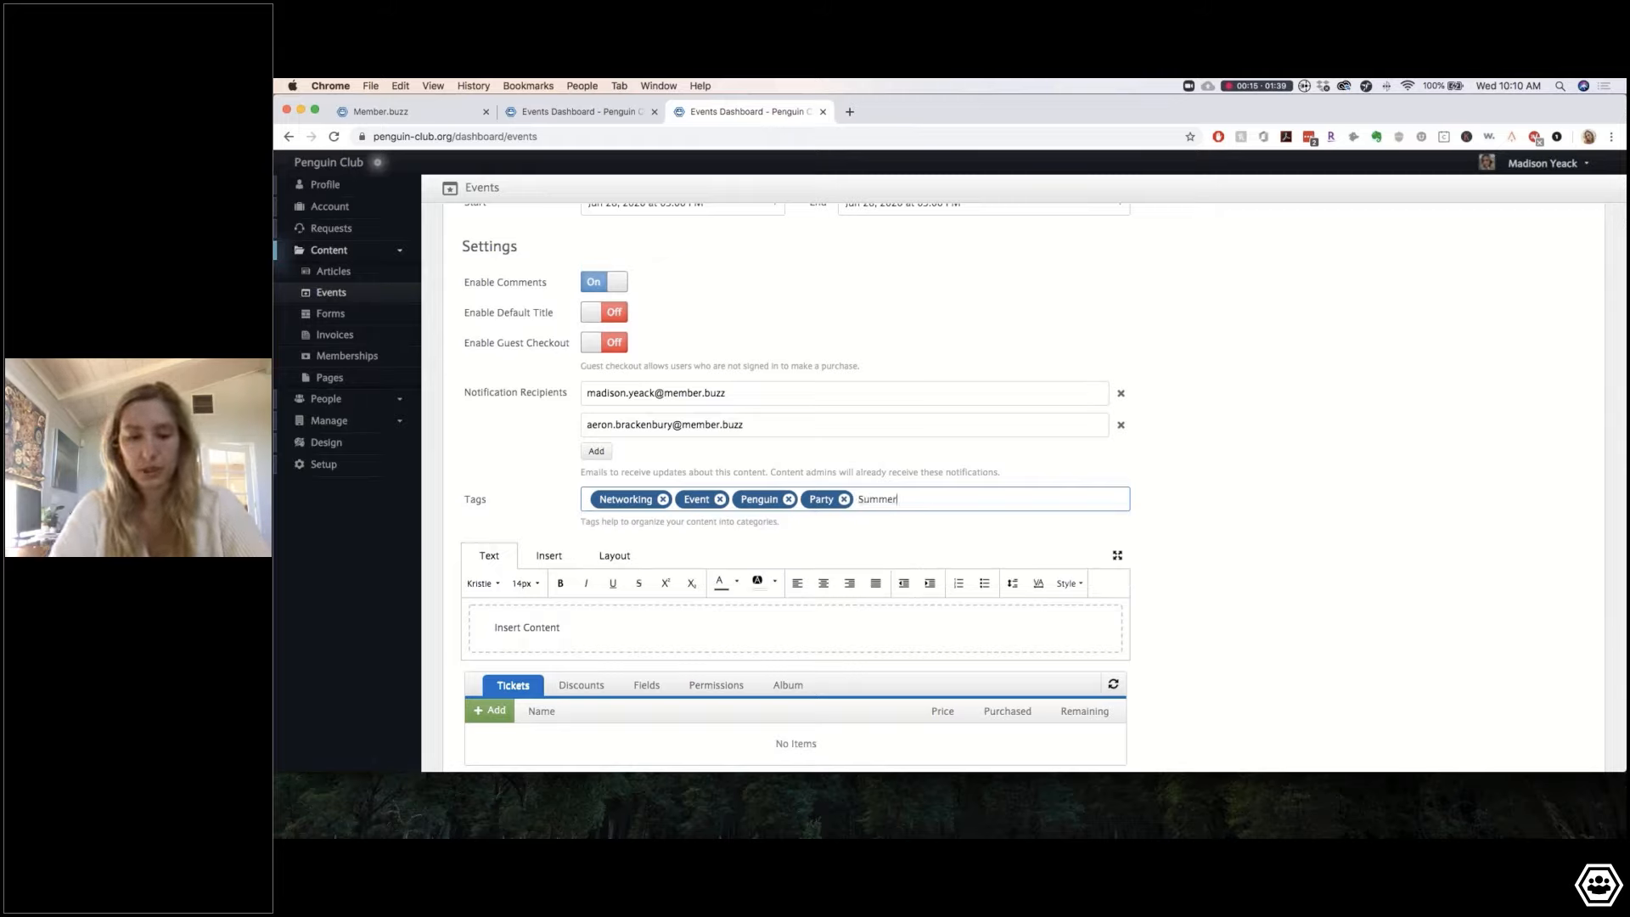
type("Time")
key("Return")
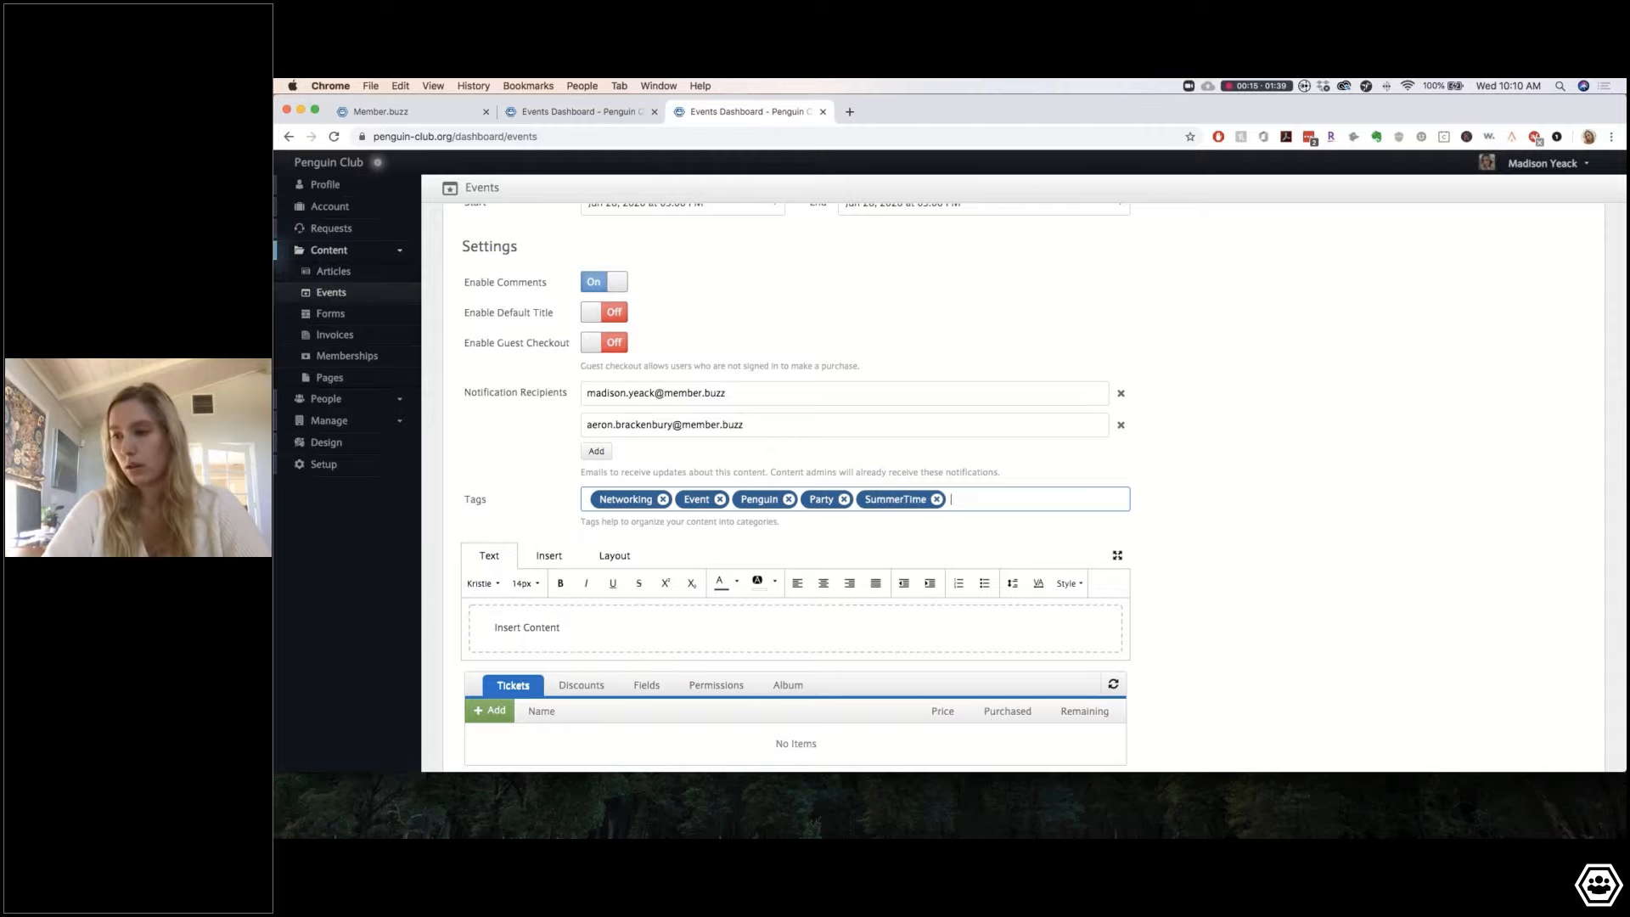
scroll(509, 509, "down", 2)
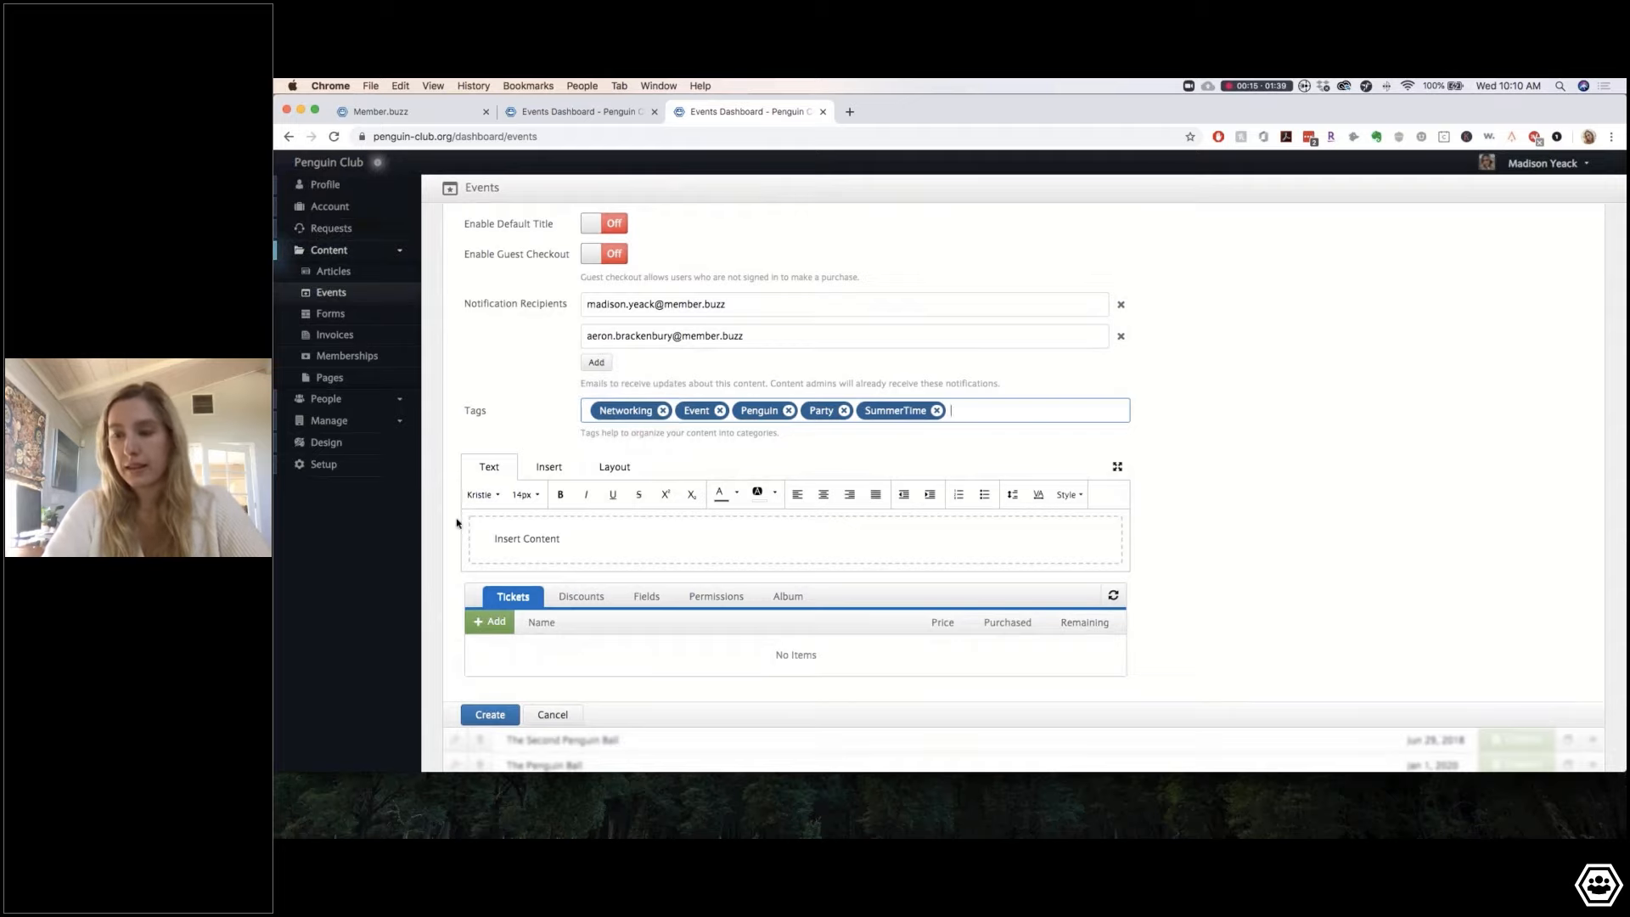
scroll(1168, 535, "down", 1)
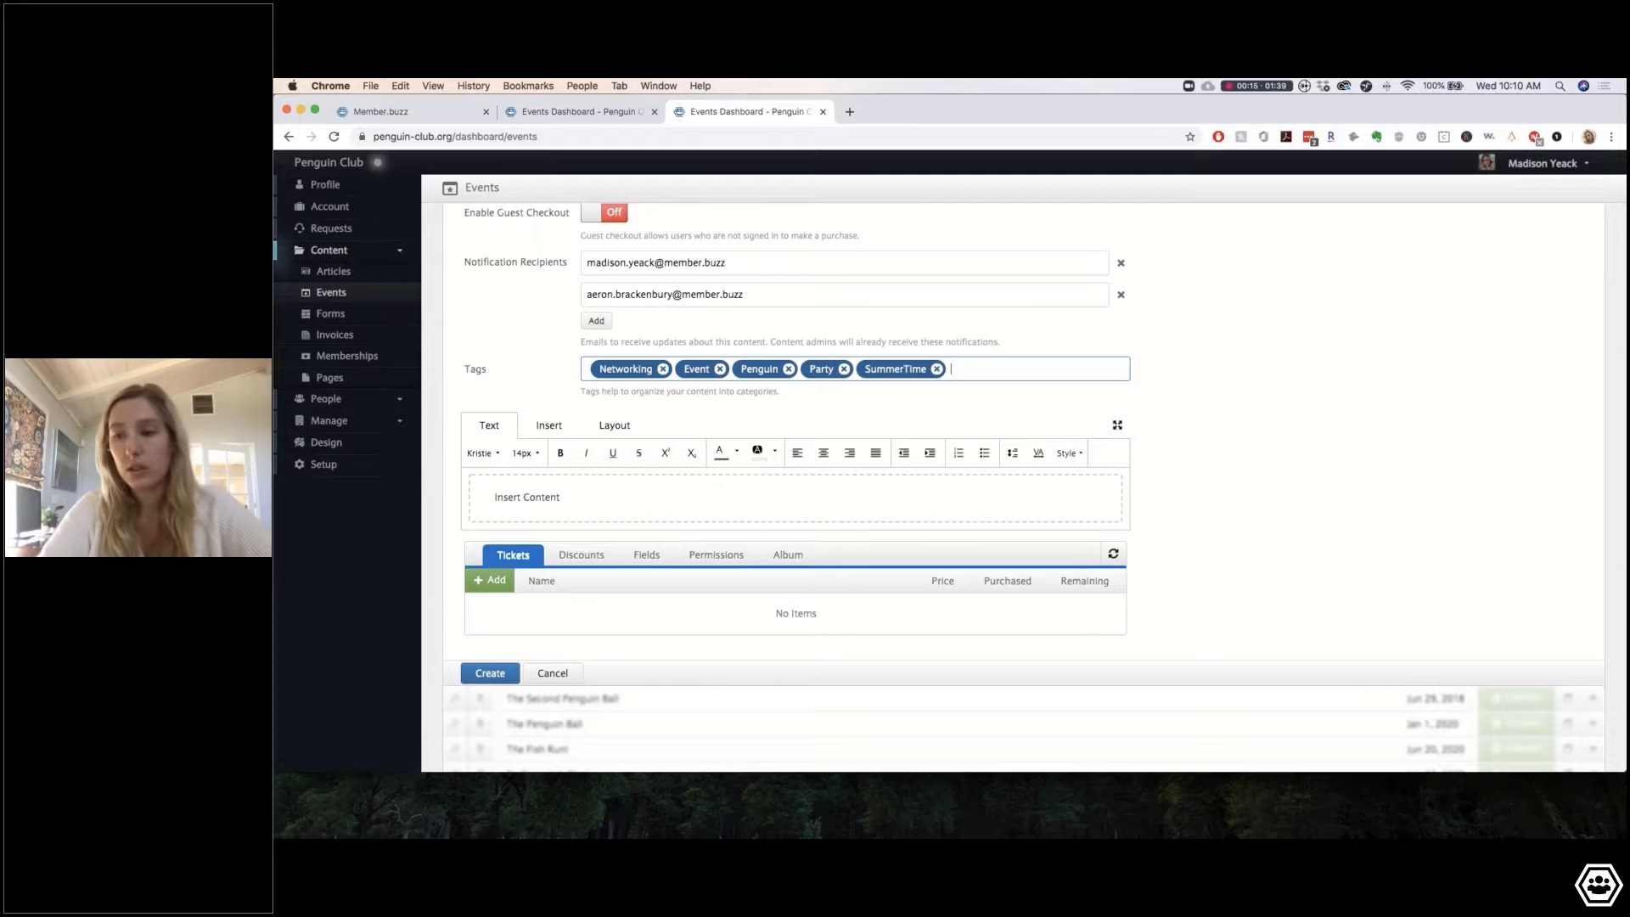
triple_click(580, 493)
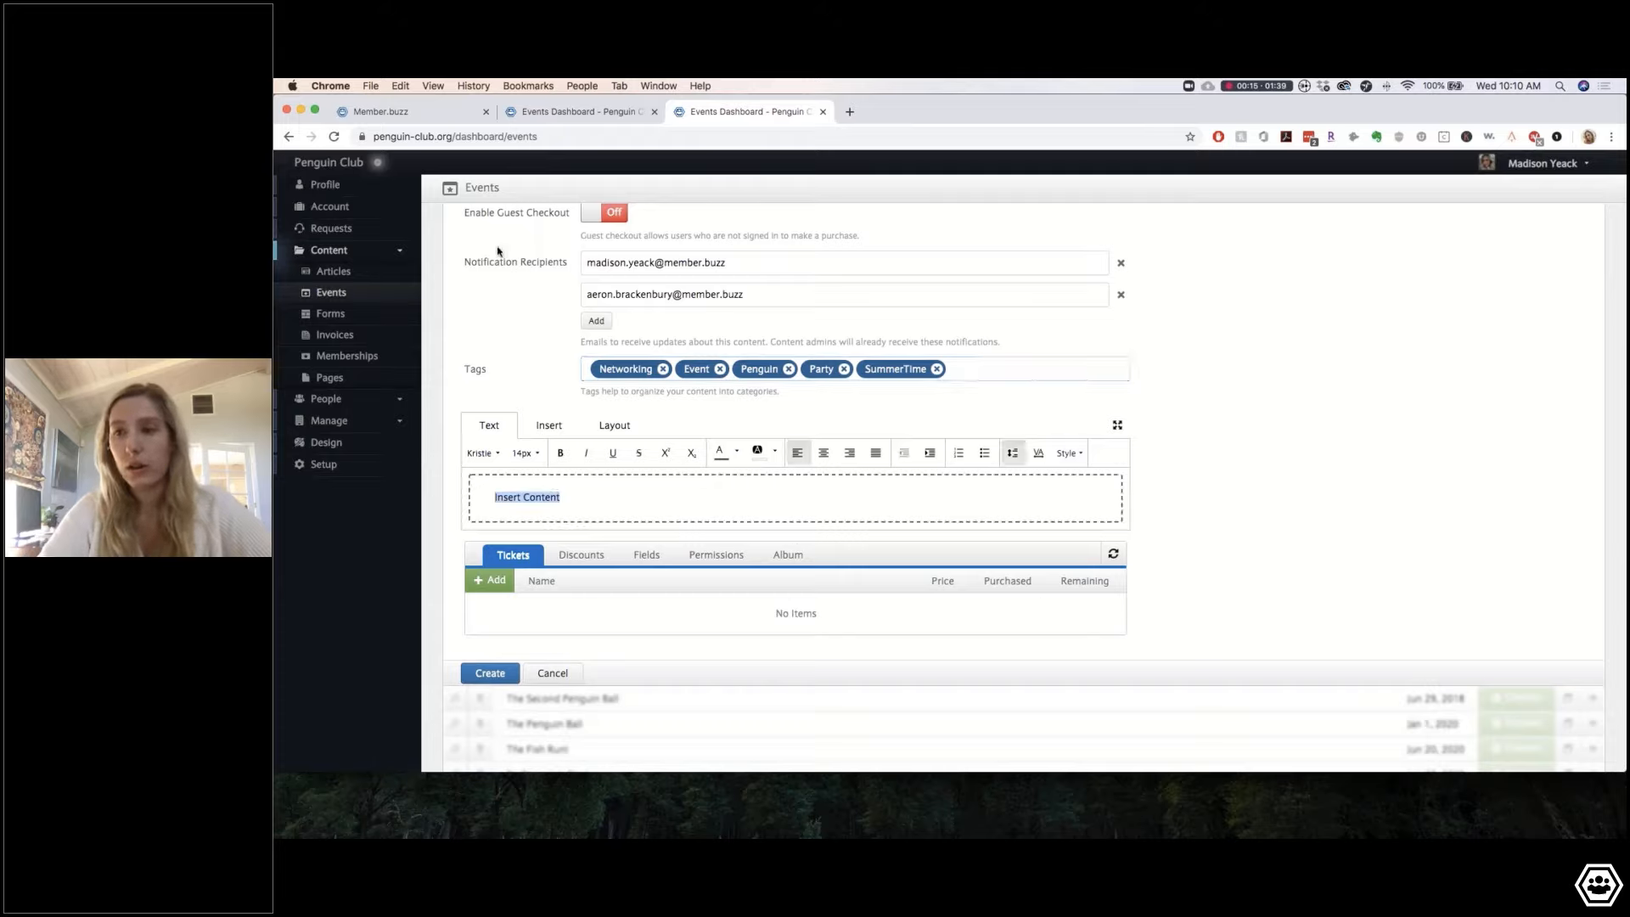
left_click(606, 496)
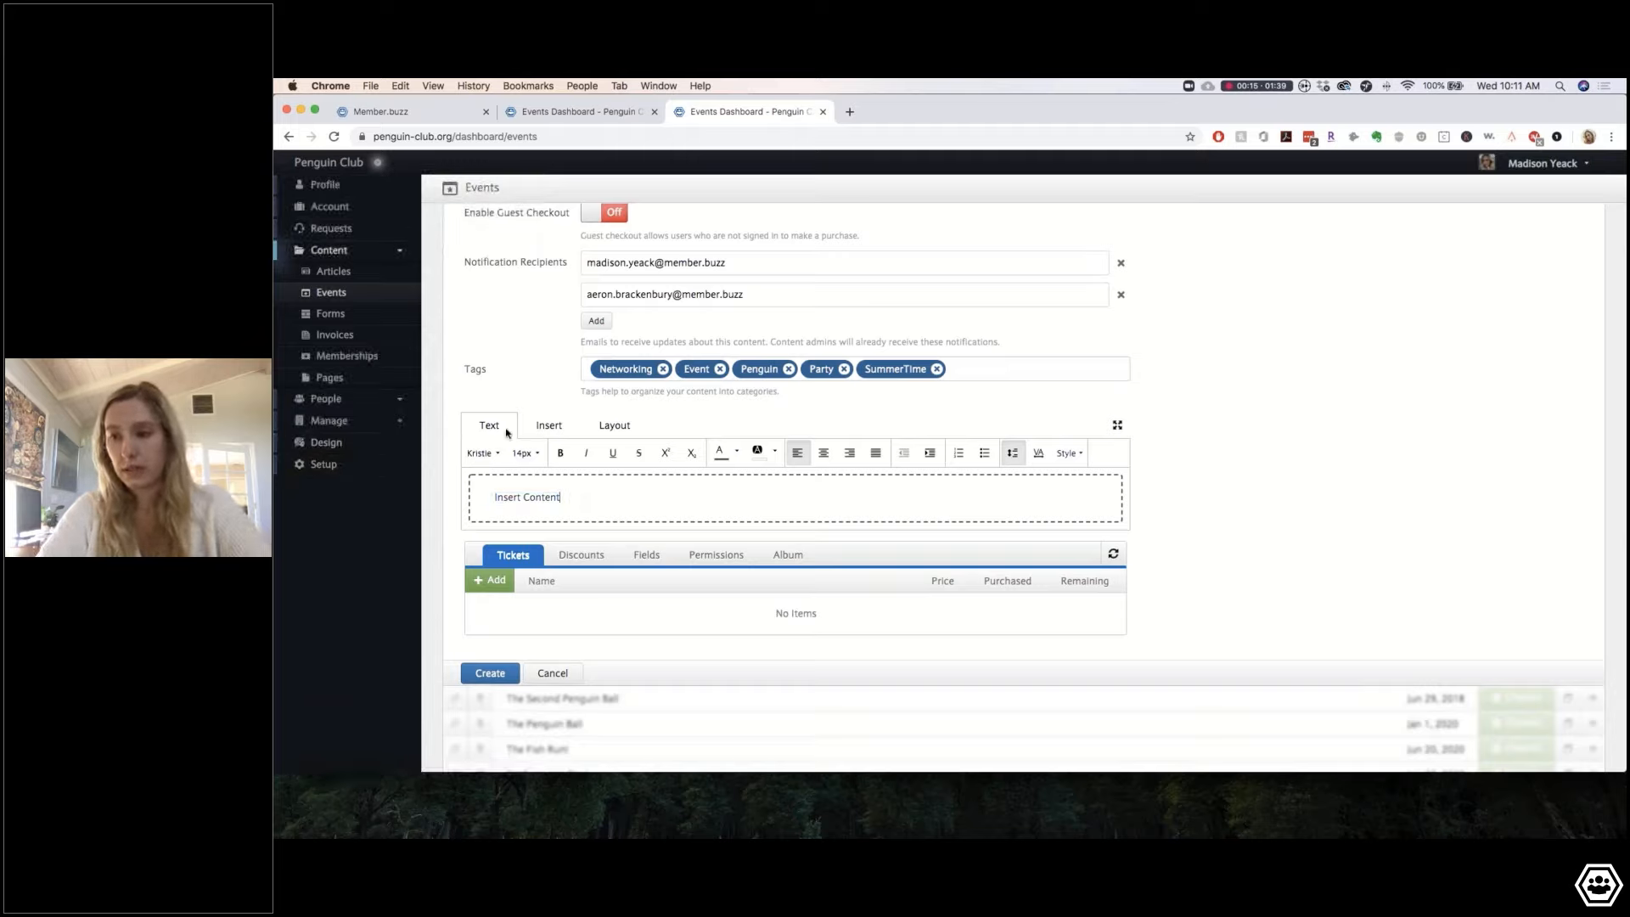
Step: In the Layout tools, insert slices until five content slices are stacked
left_click(617, 433)
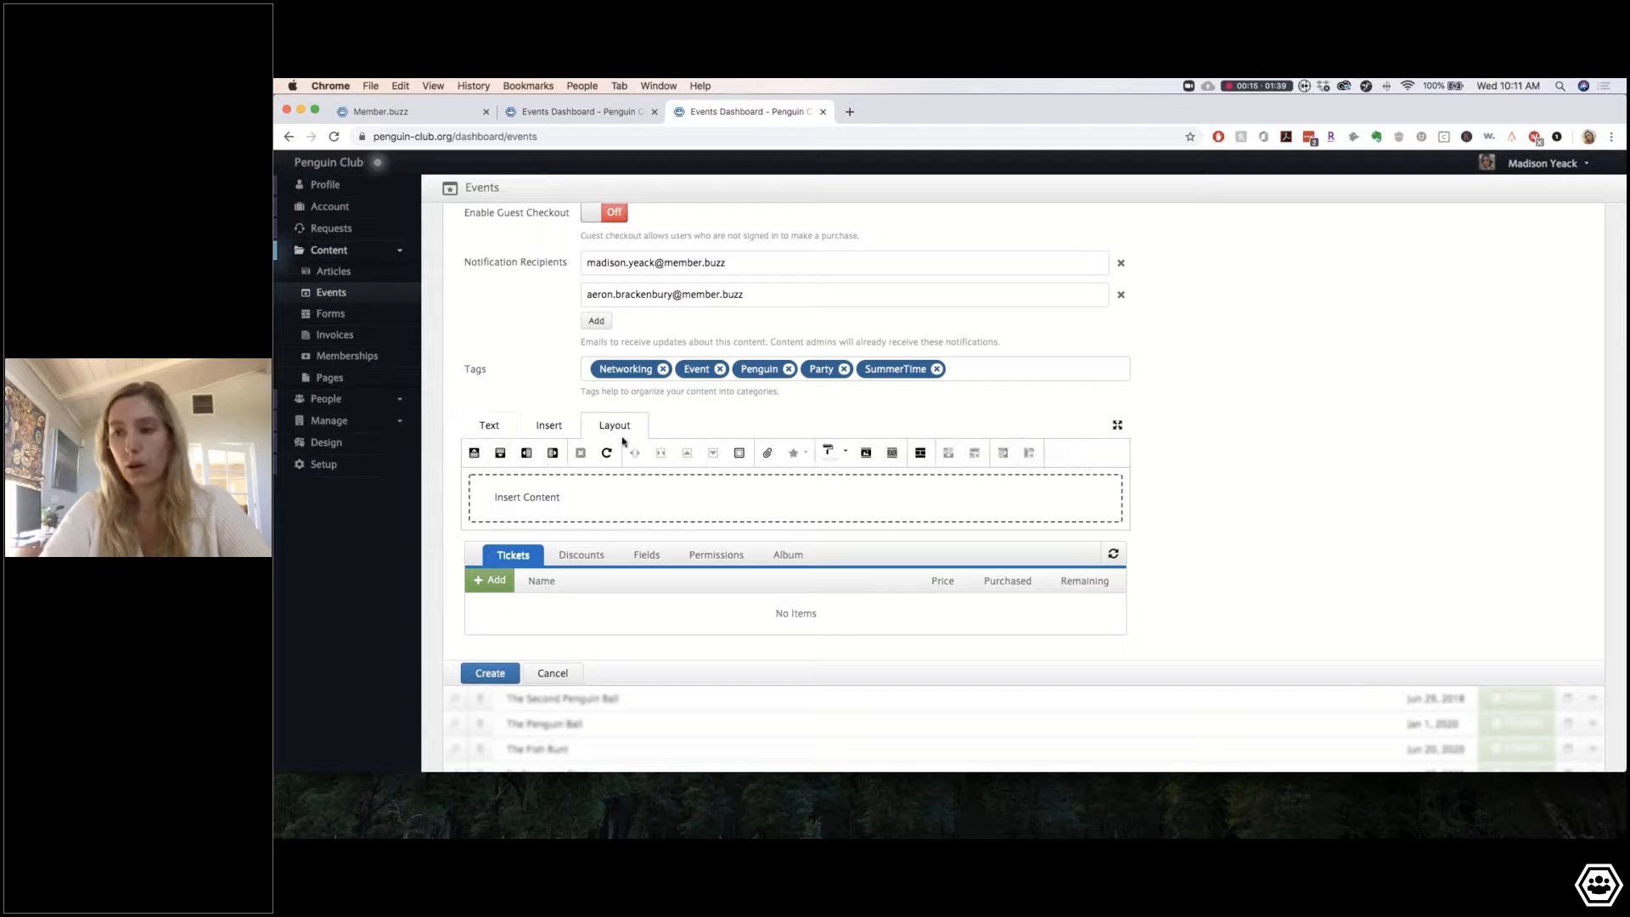
left_click(501, 454)
left_click(502, 453)
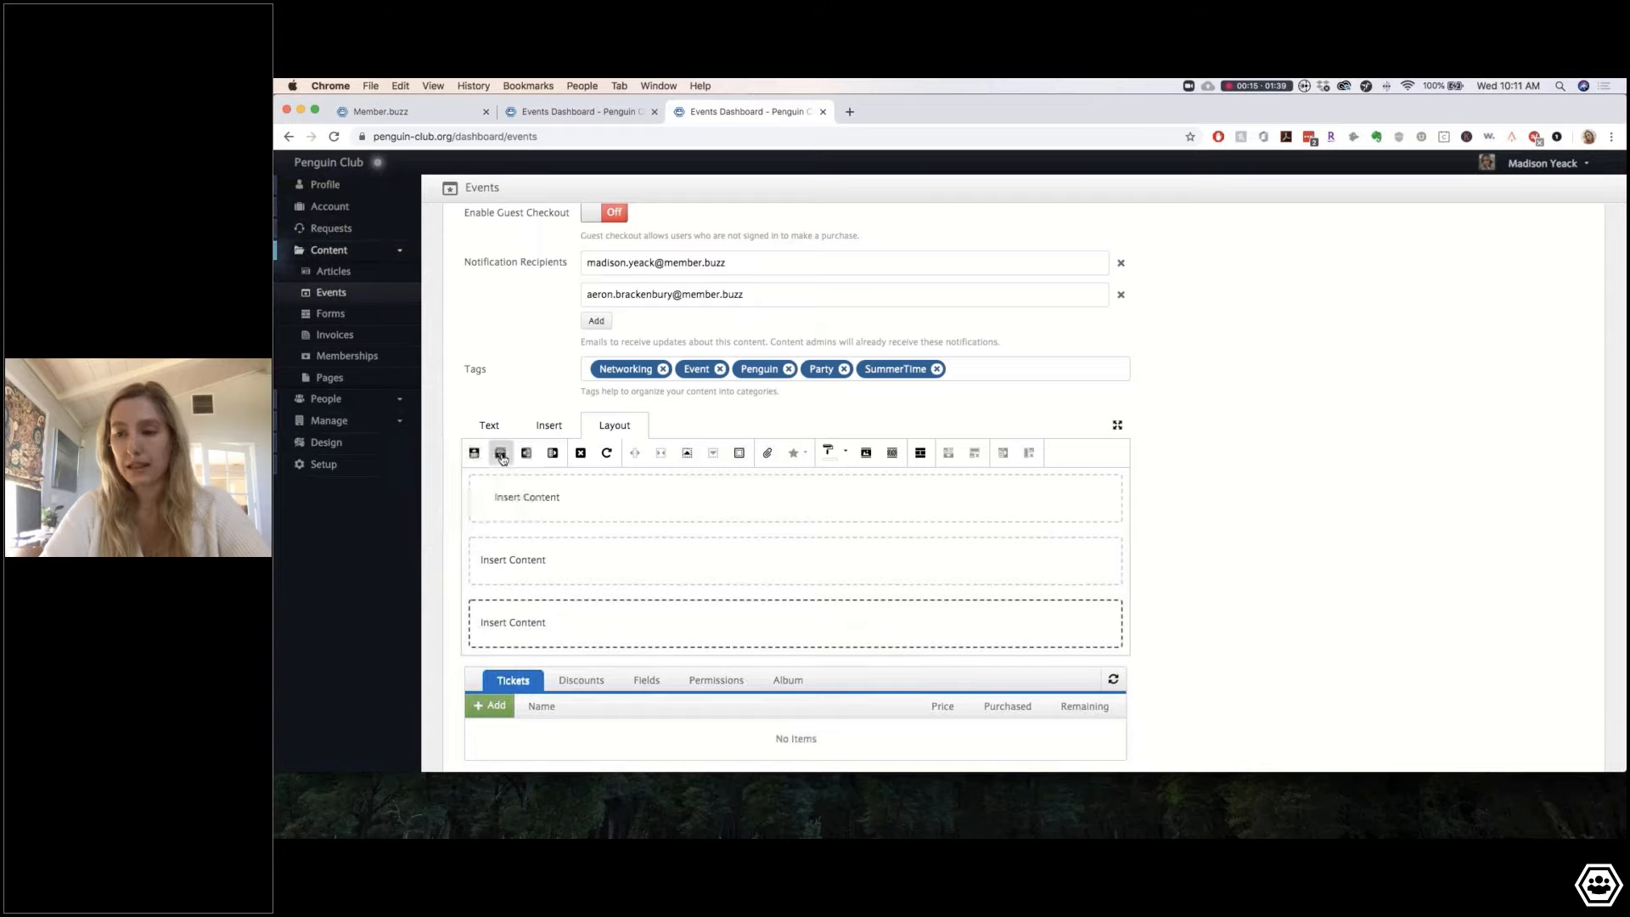
left_click(502, 453)
left_click(502, 453)
left_click(561, 497)
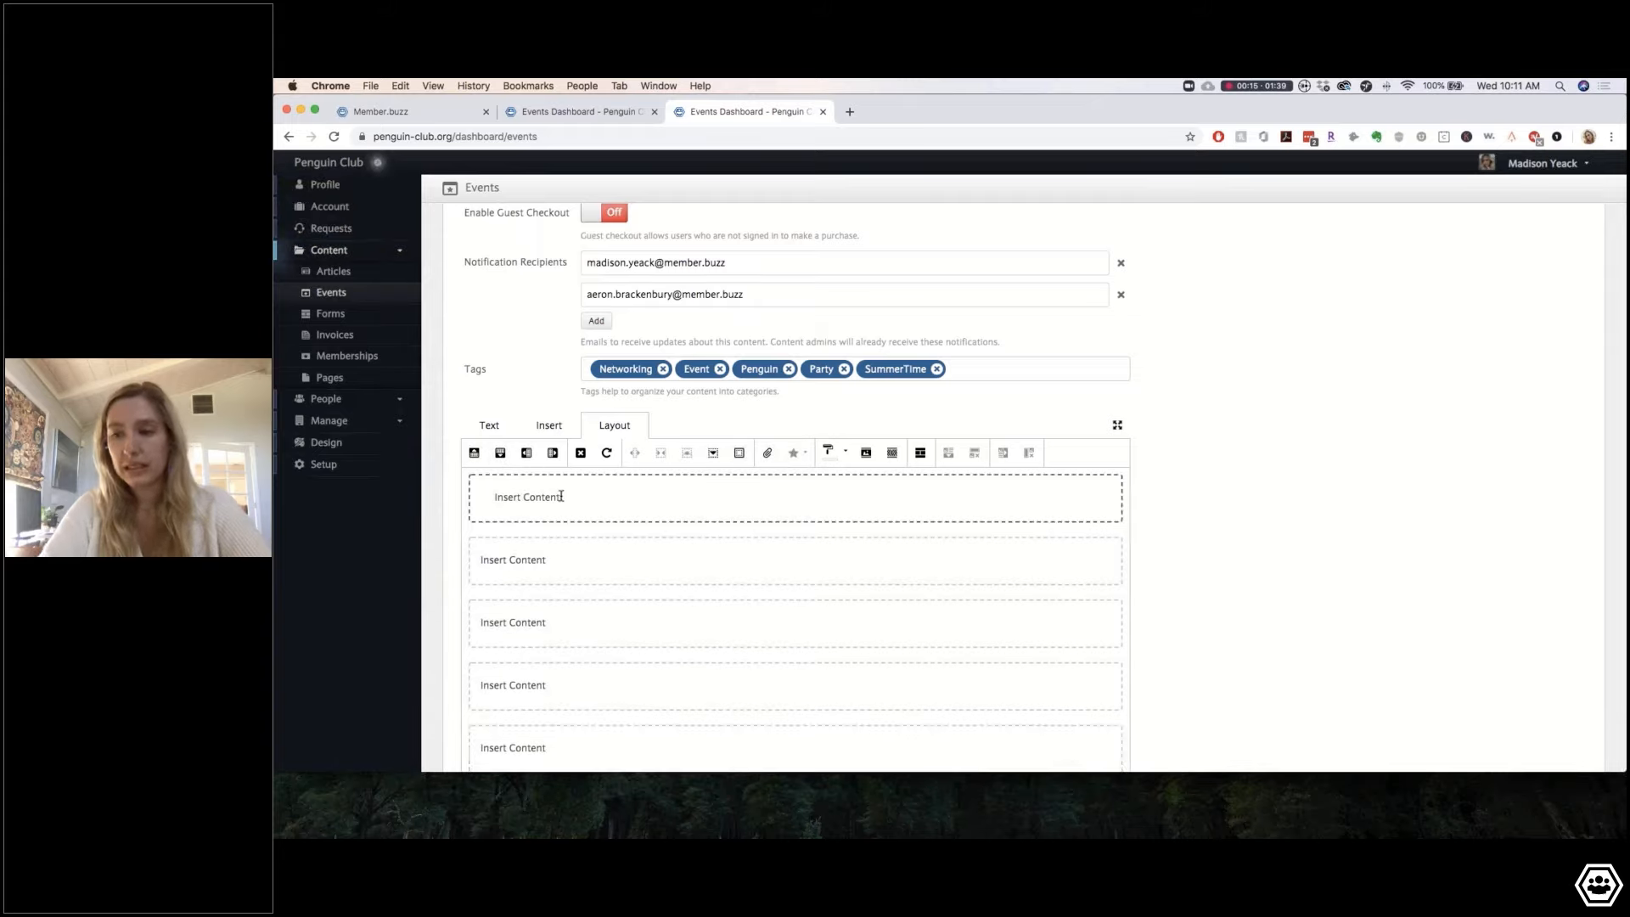
left_click(581, 452)
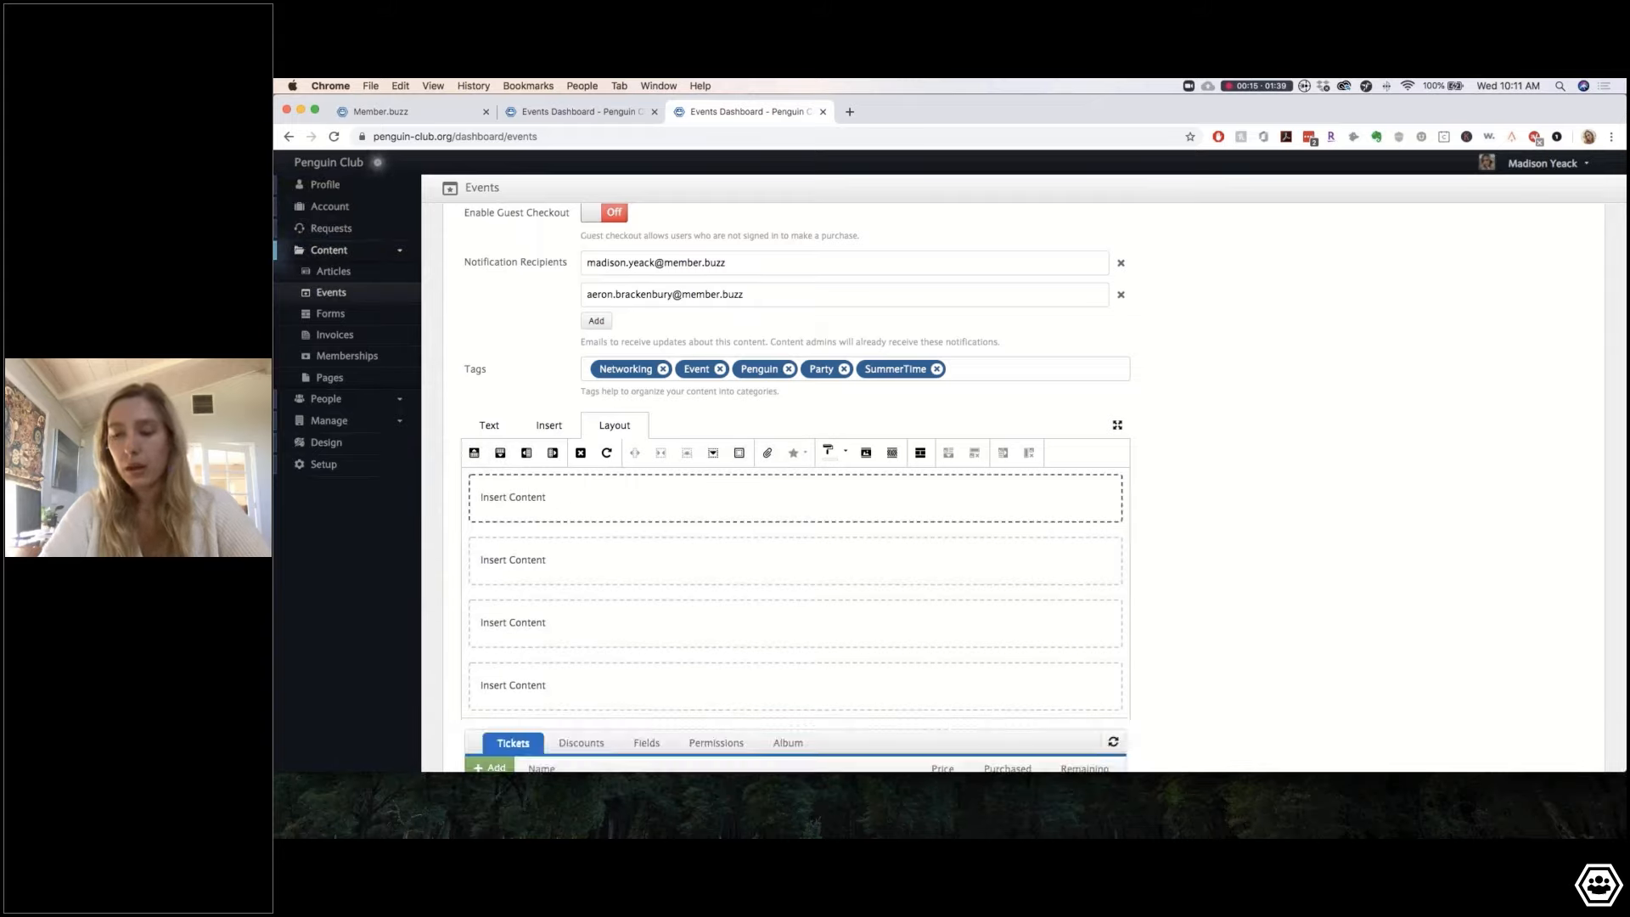
left_click(502, 454)
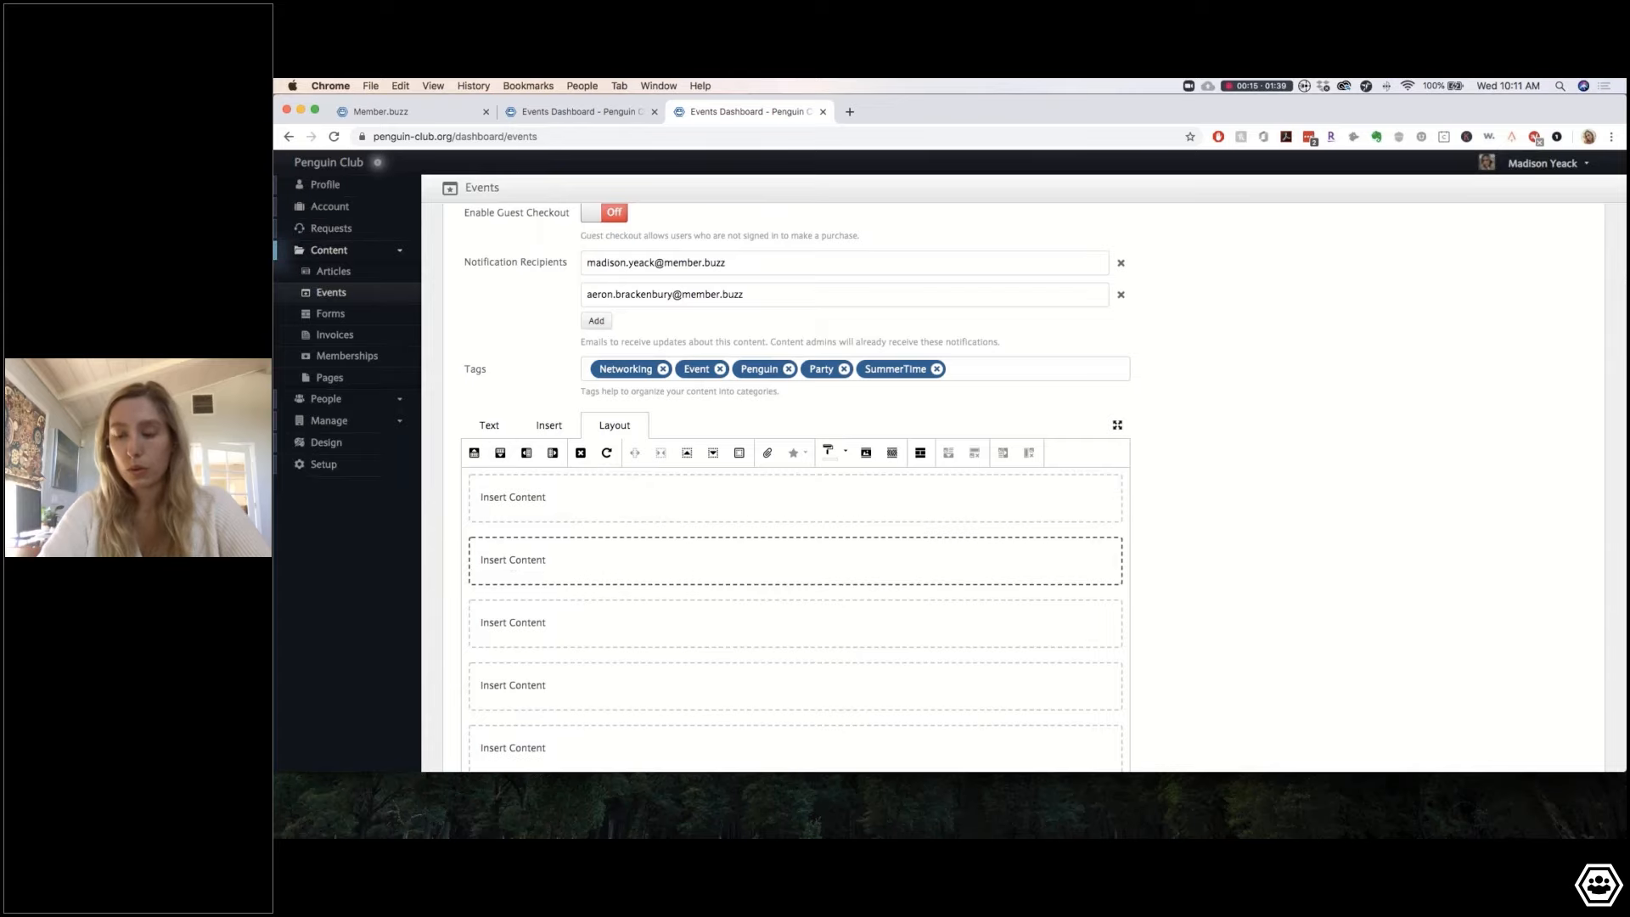
scroll(645, 543, "down", 3)
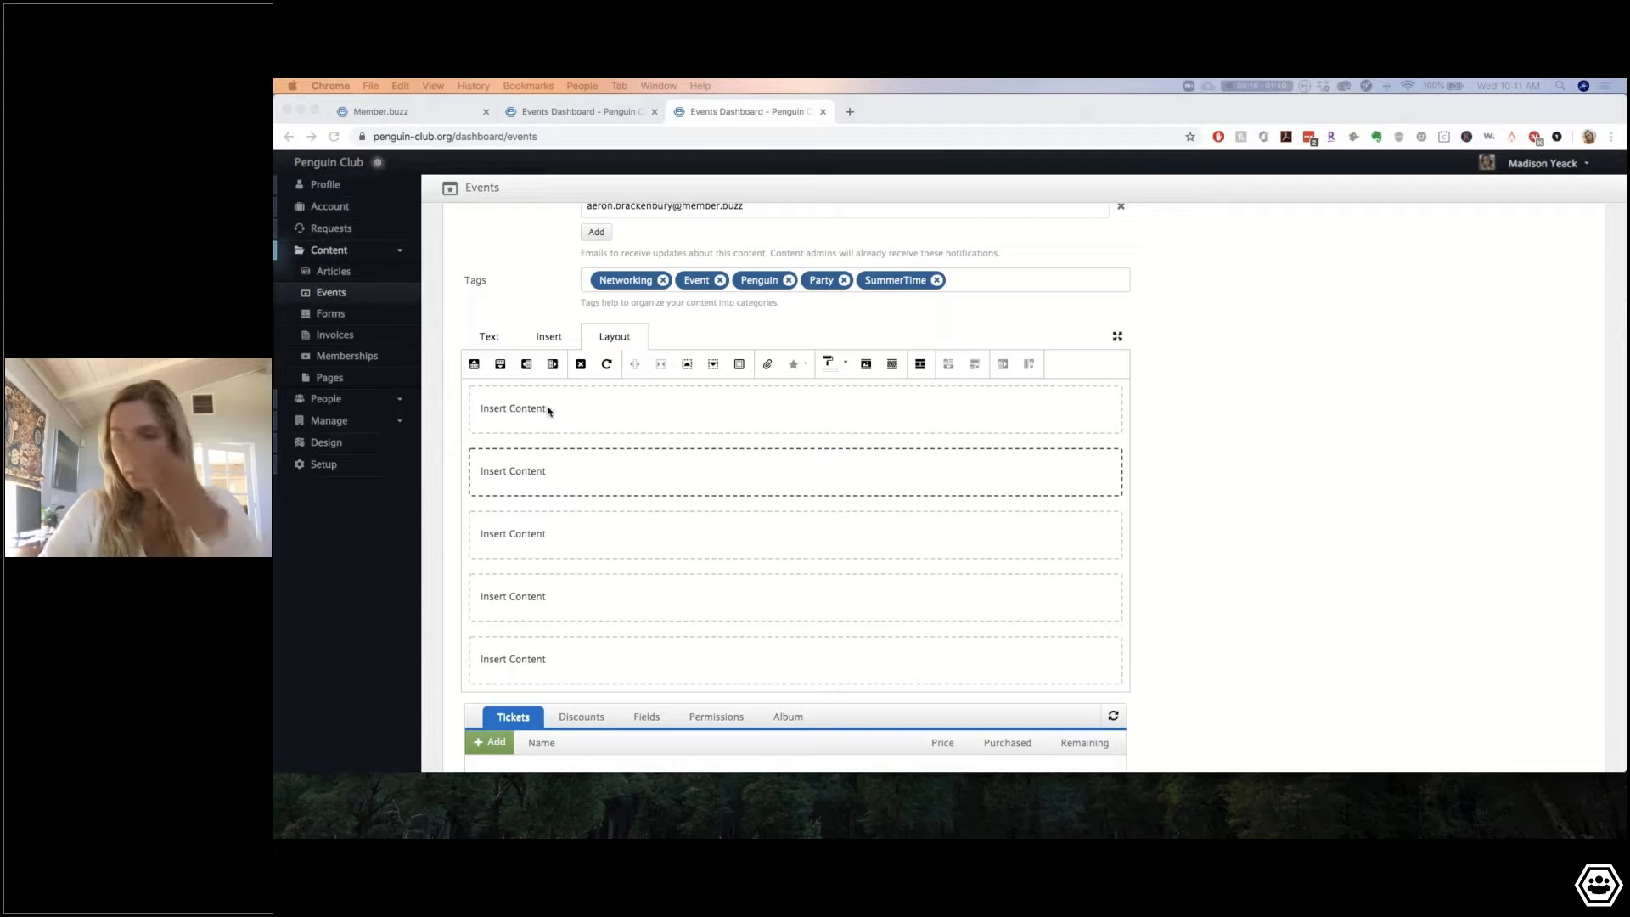
Step: Delete the placeholder text from the first content slice
left_click(515, 413)
left_click(515, 413)
key("BackSpace")
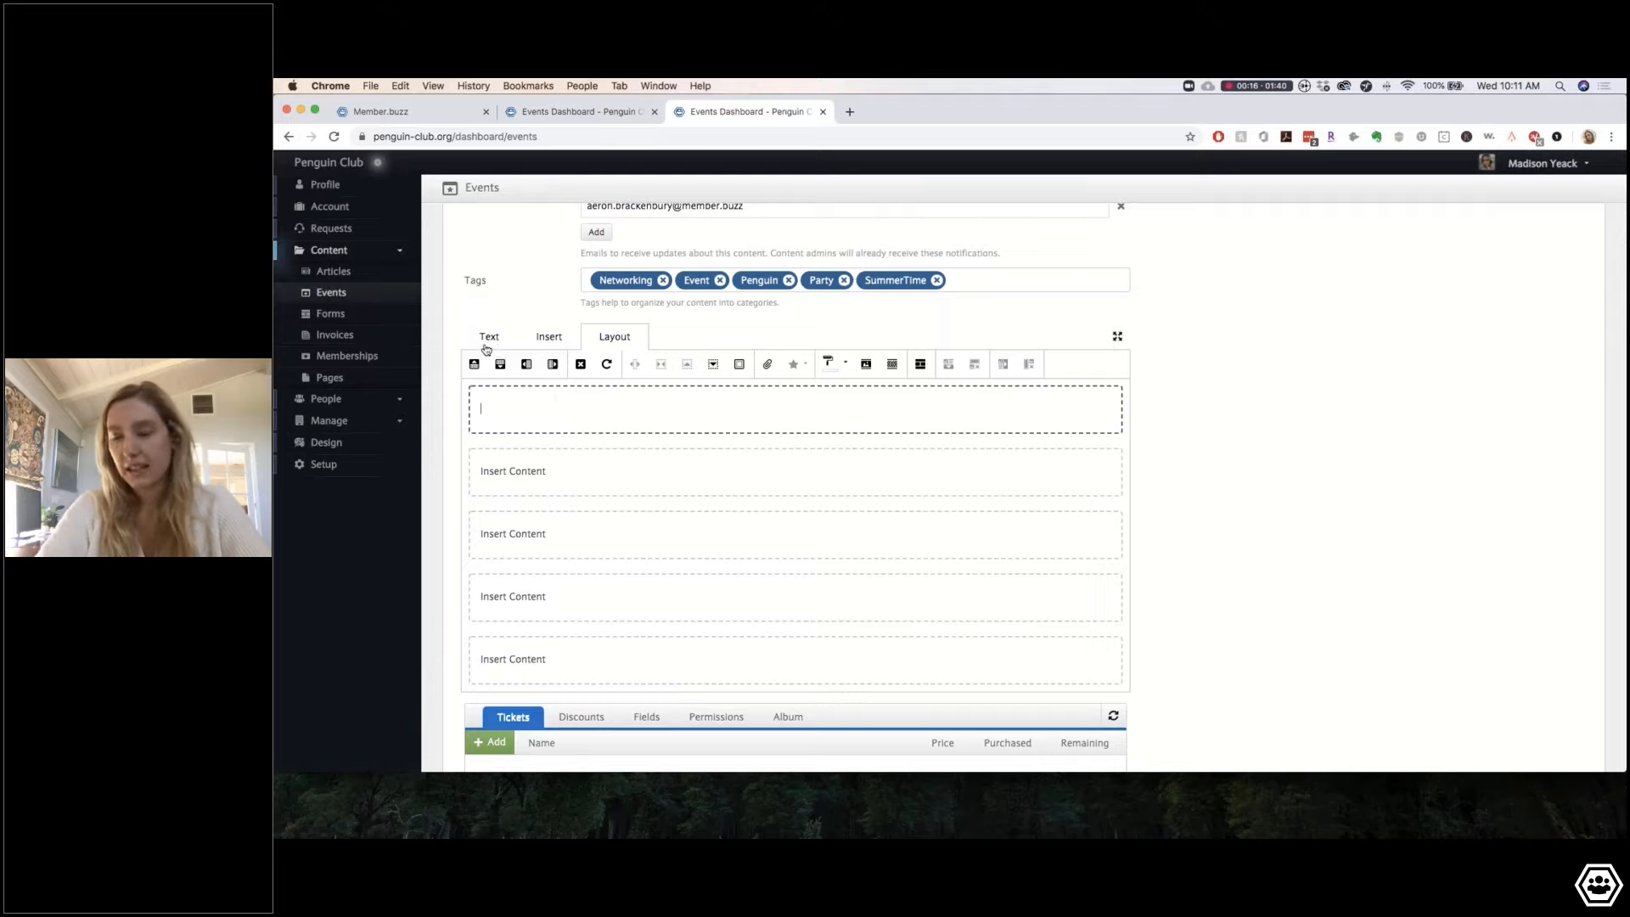
Step: Give the top slice a blue background and add blank lines to make it taller
left_click(846, 371)
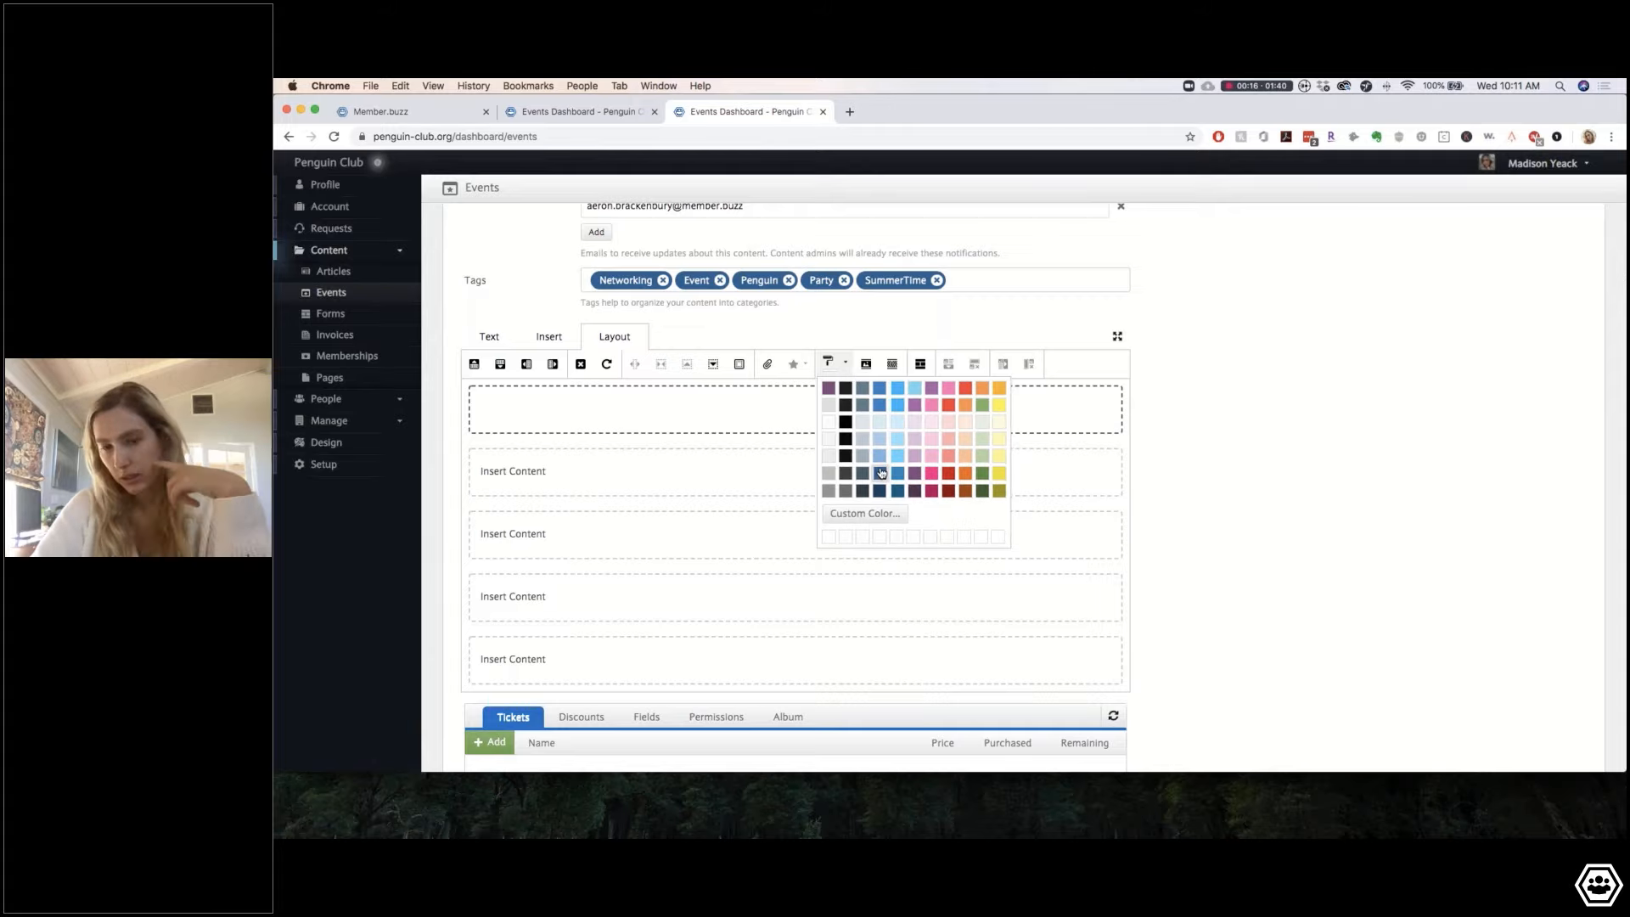
left_click(880, 406)
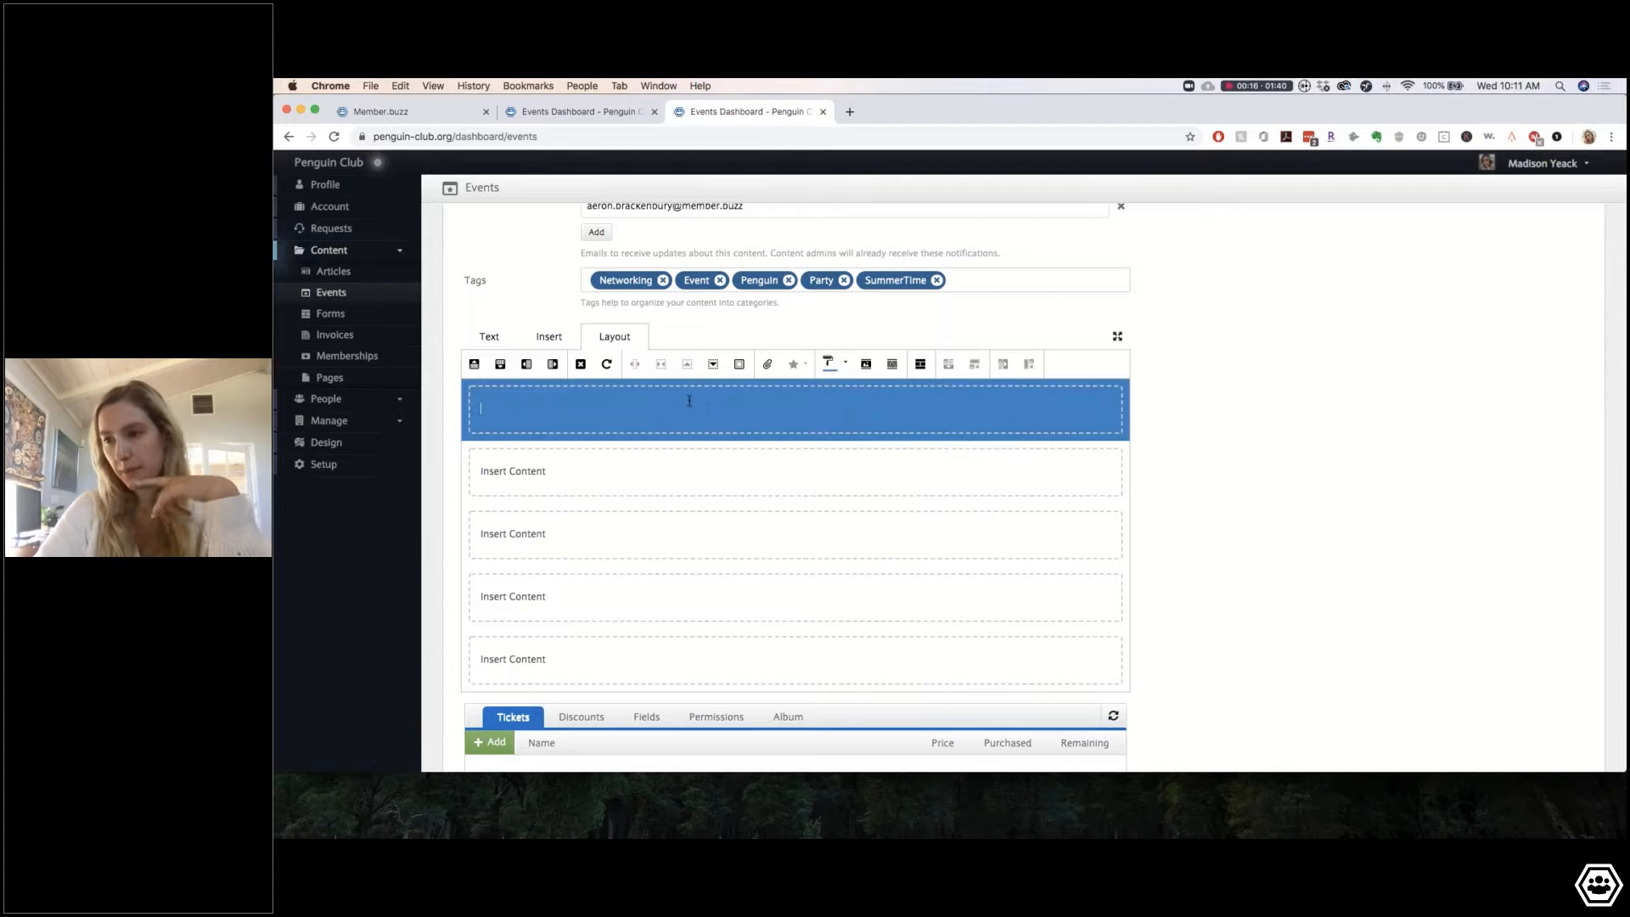
key("Return")
key("Return")
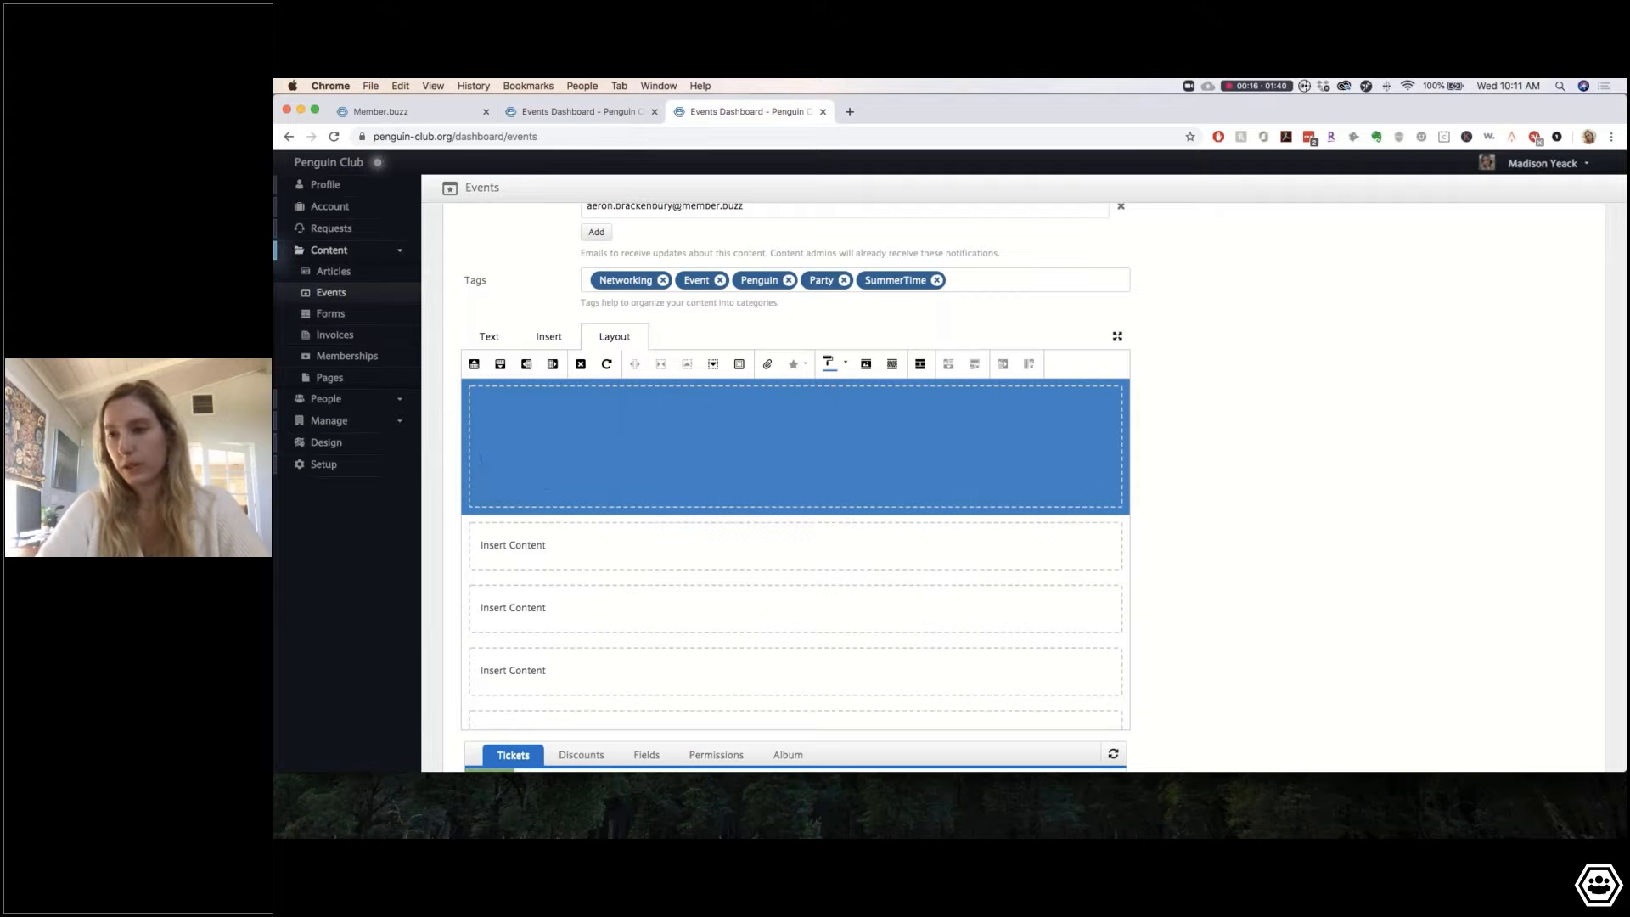
key("Return")
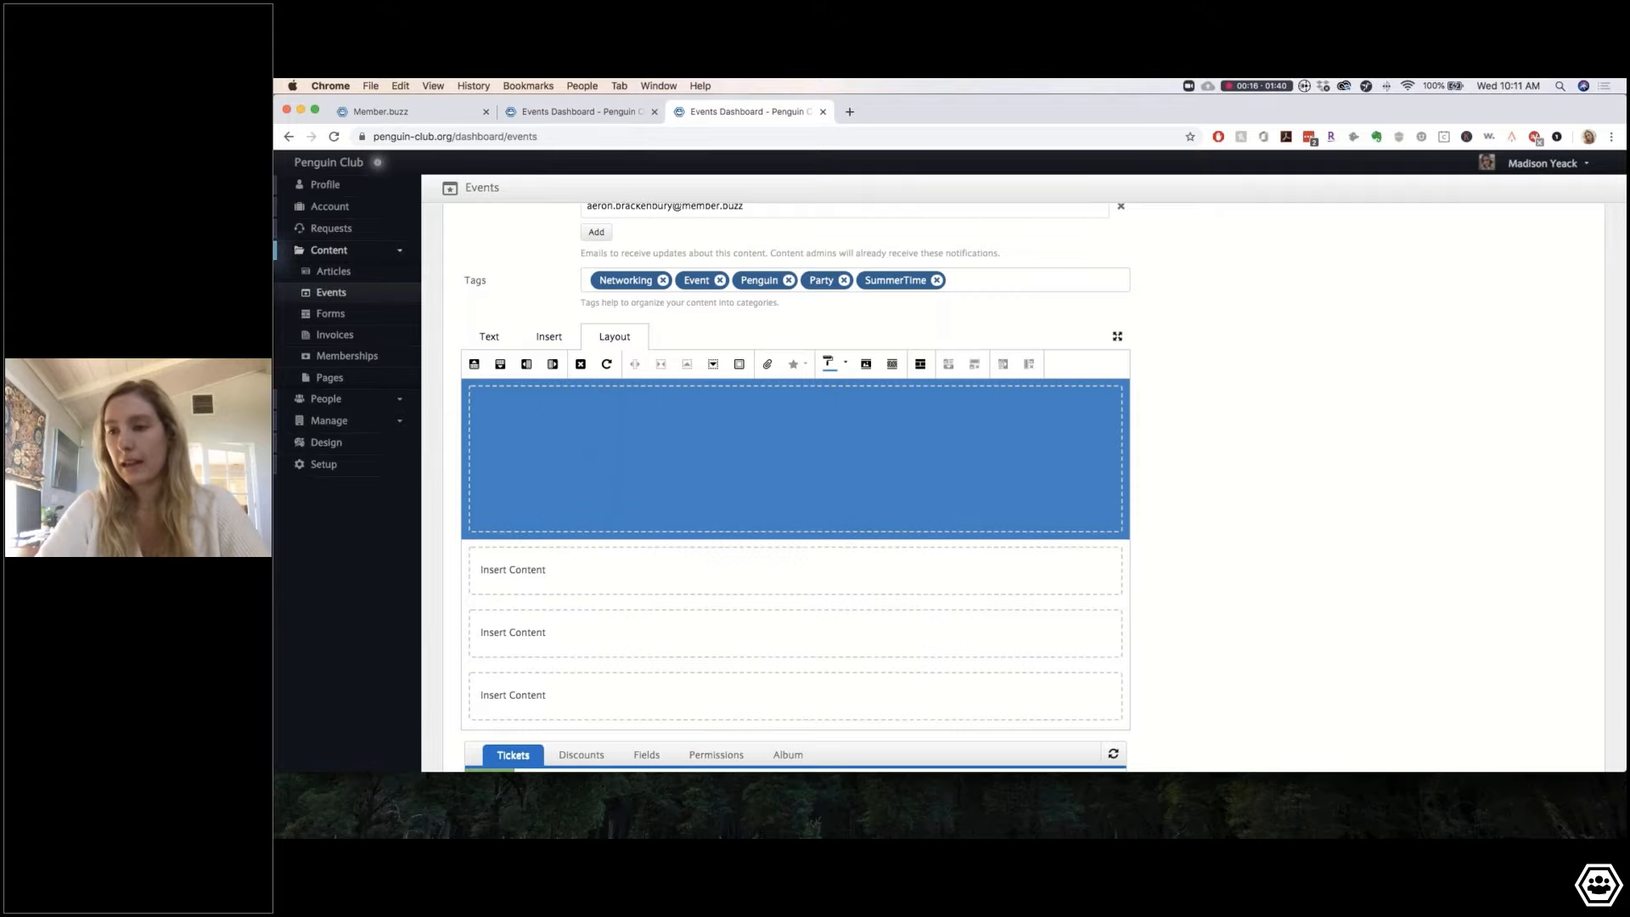
Step: Add two new columns to the blue top slice with Insert Slice Right
left_click(554, 370)
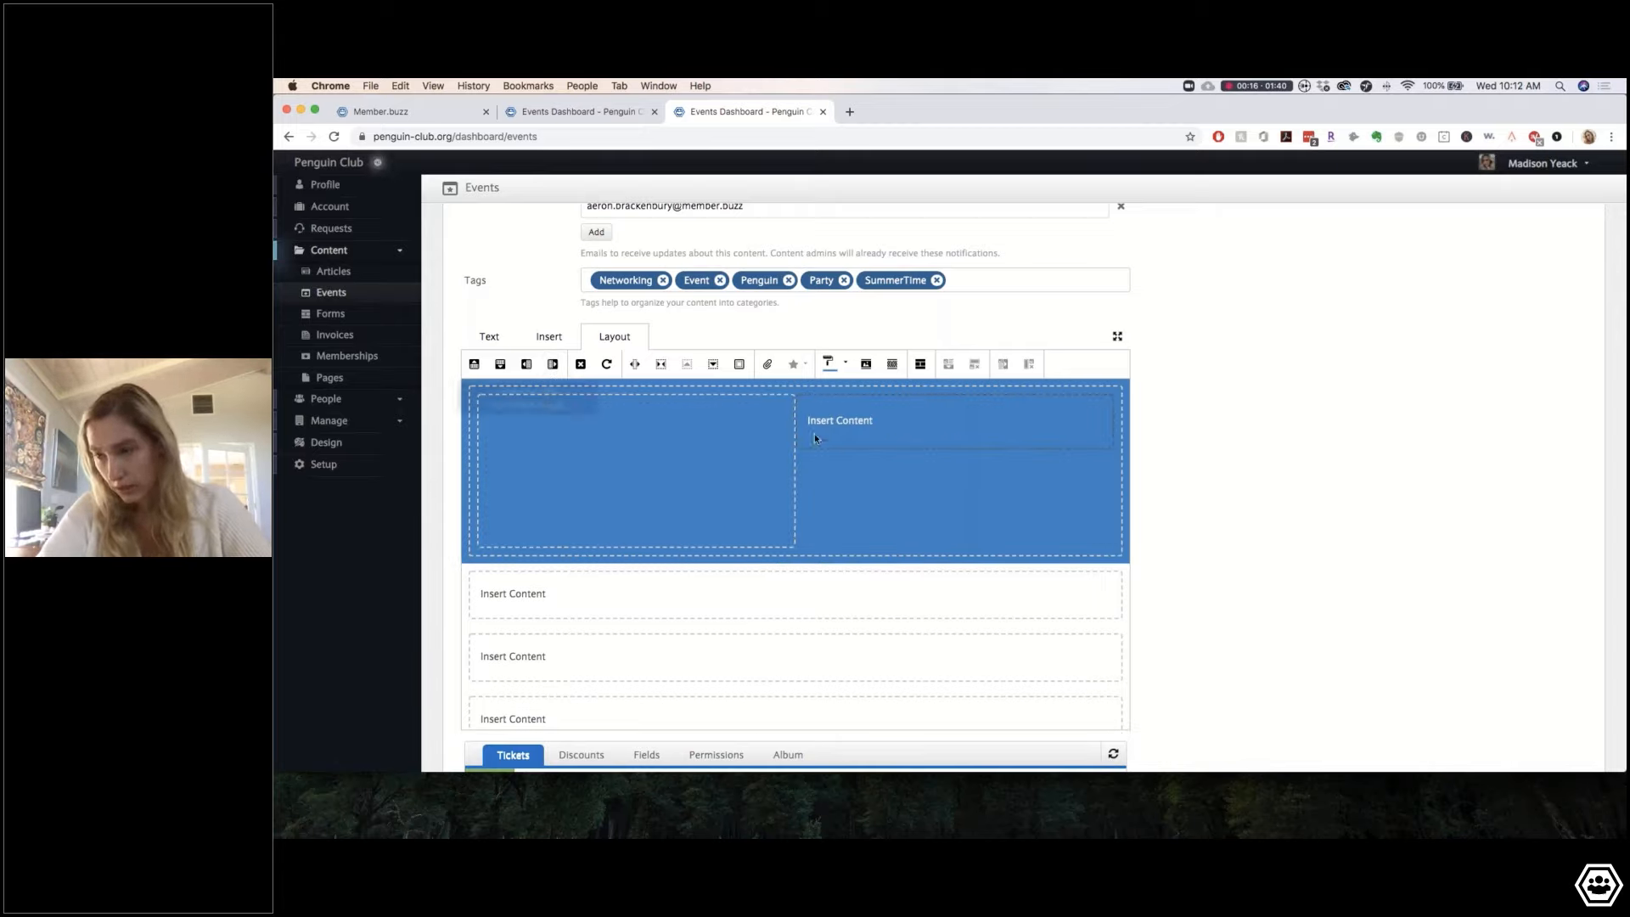
left_click(527, 363)
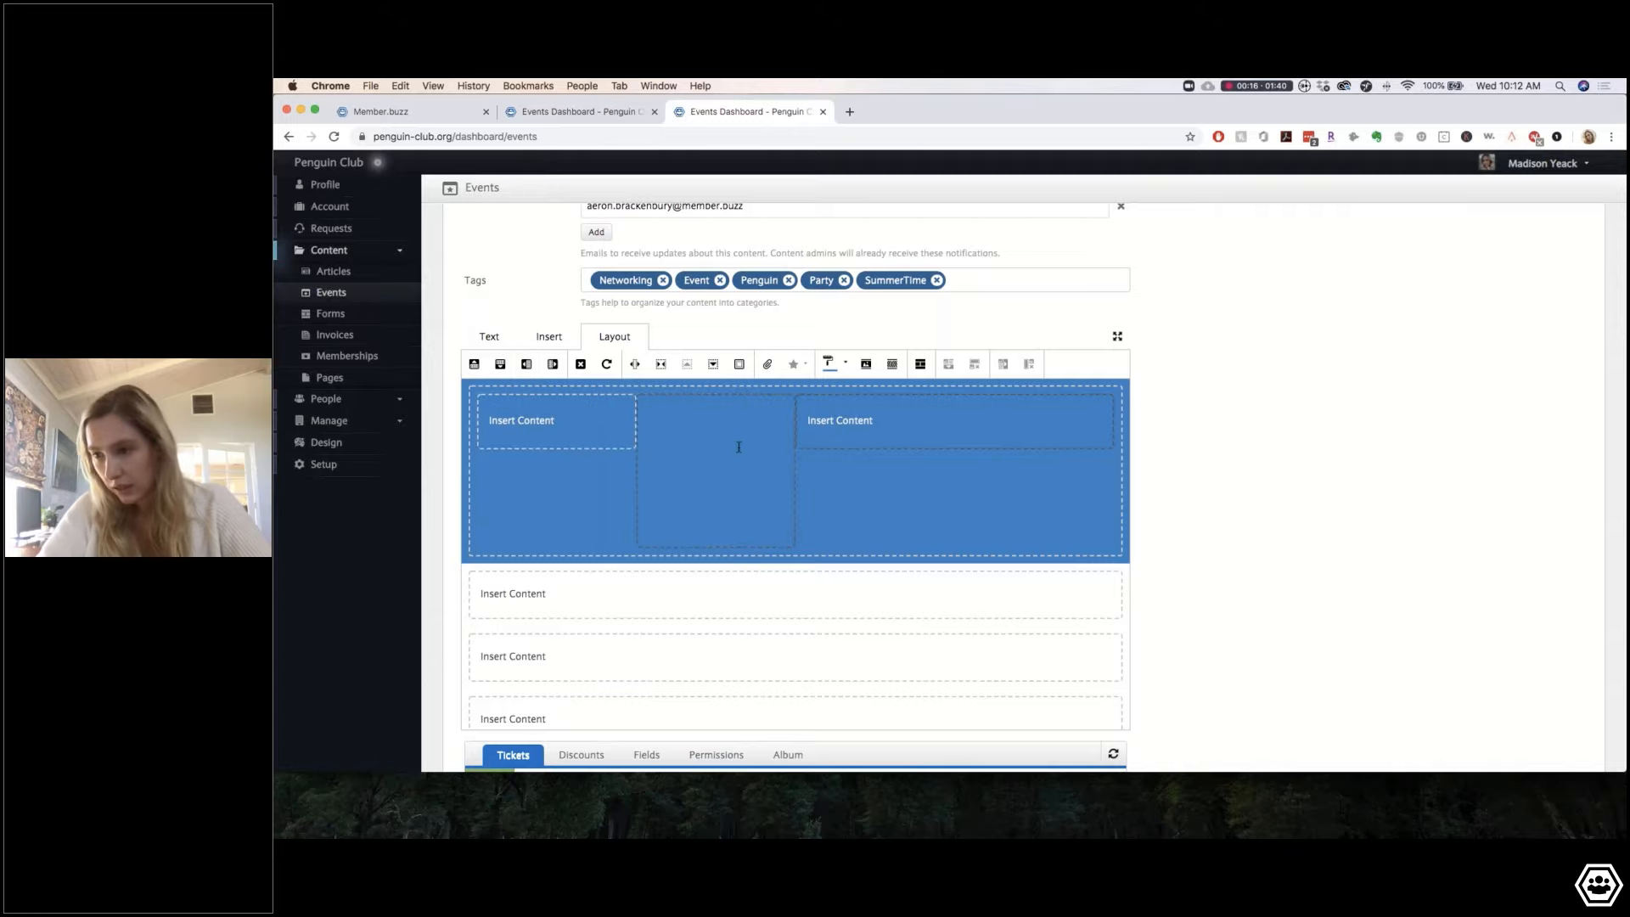
left_click(863, 416)
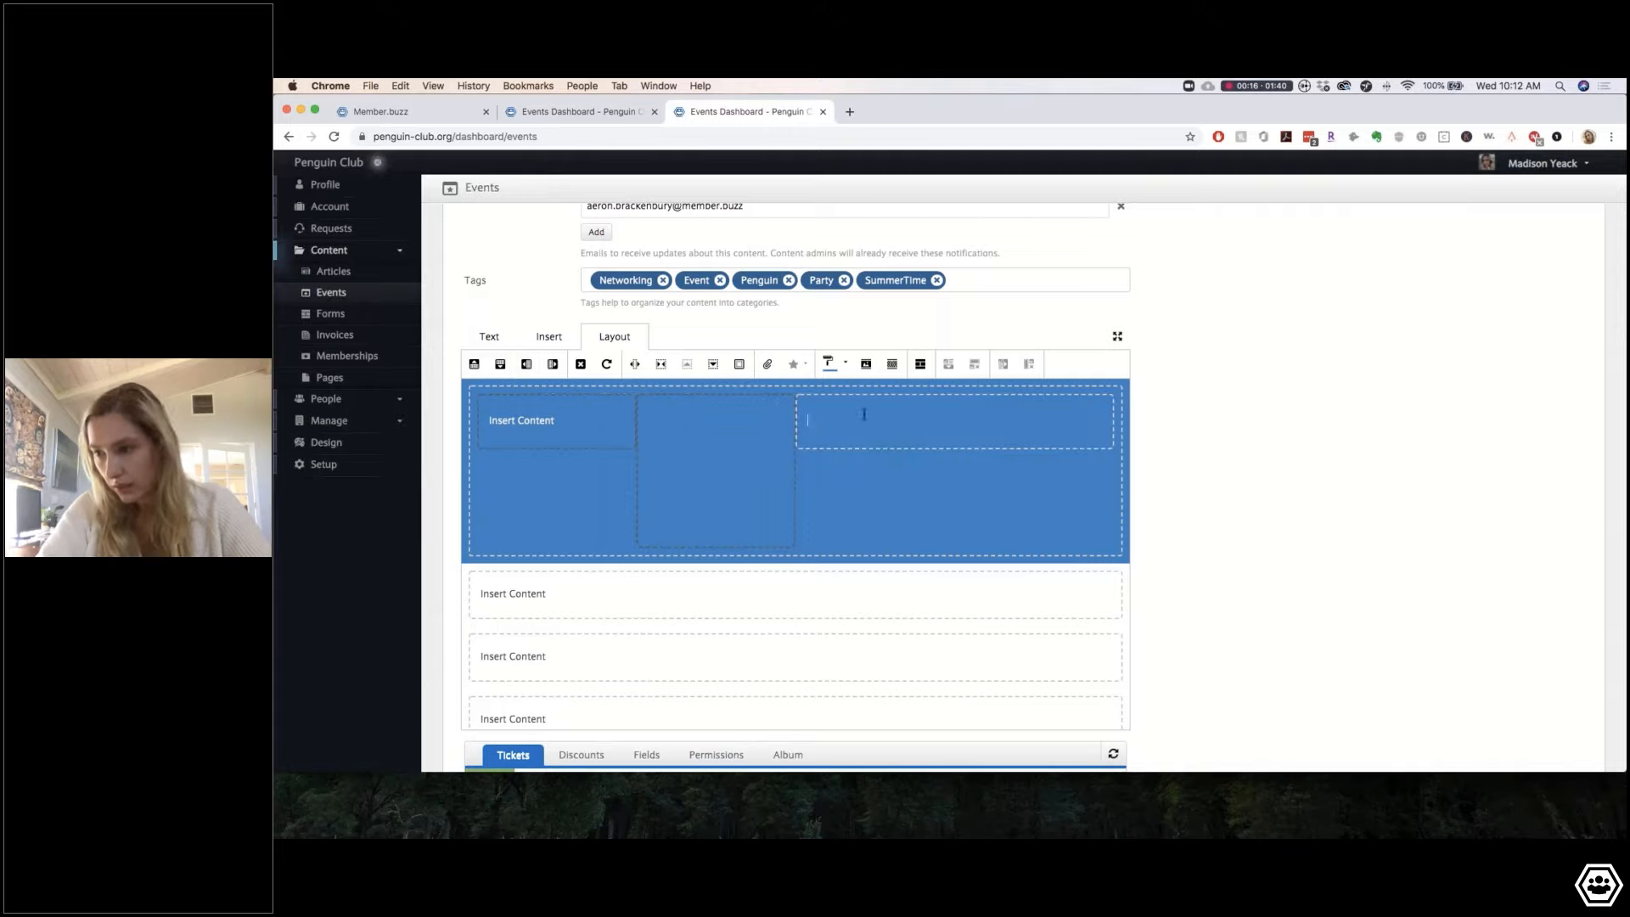
Step: Shrink the right and left columns so the middle column becomes wide
left_click(663, 365)
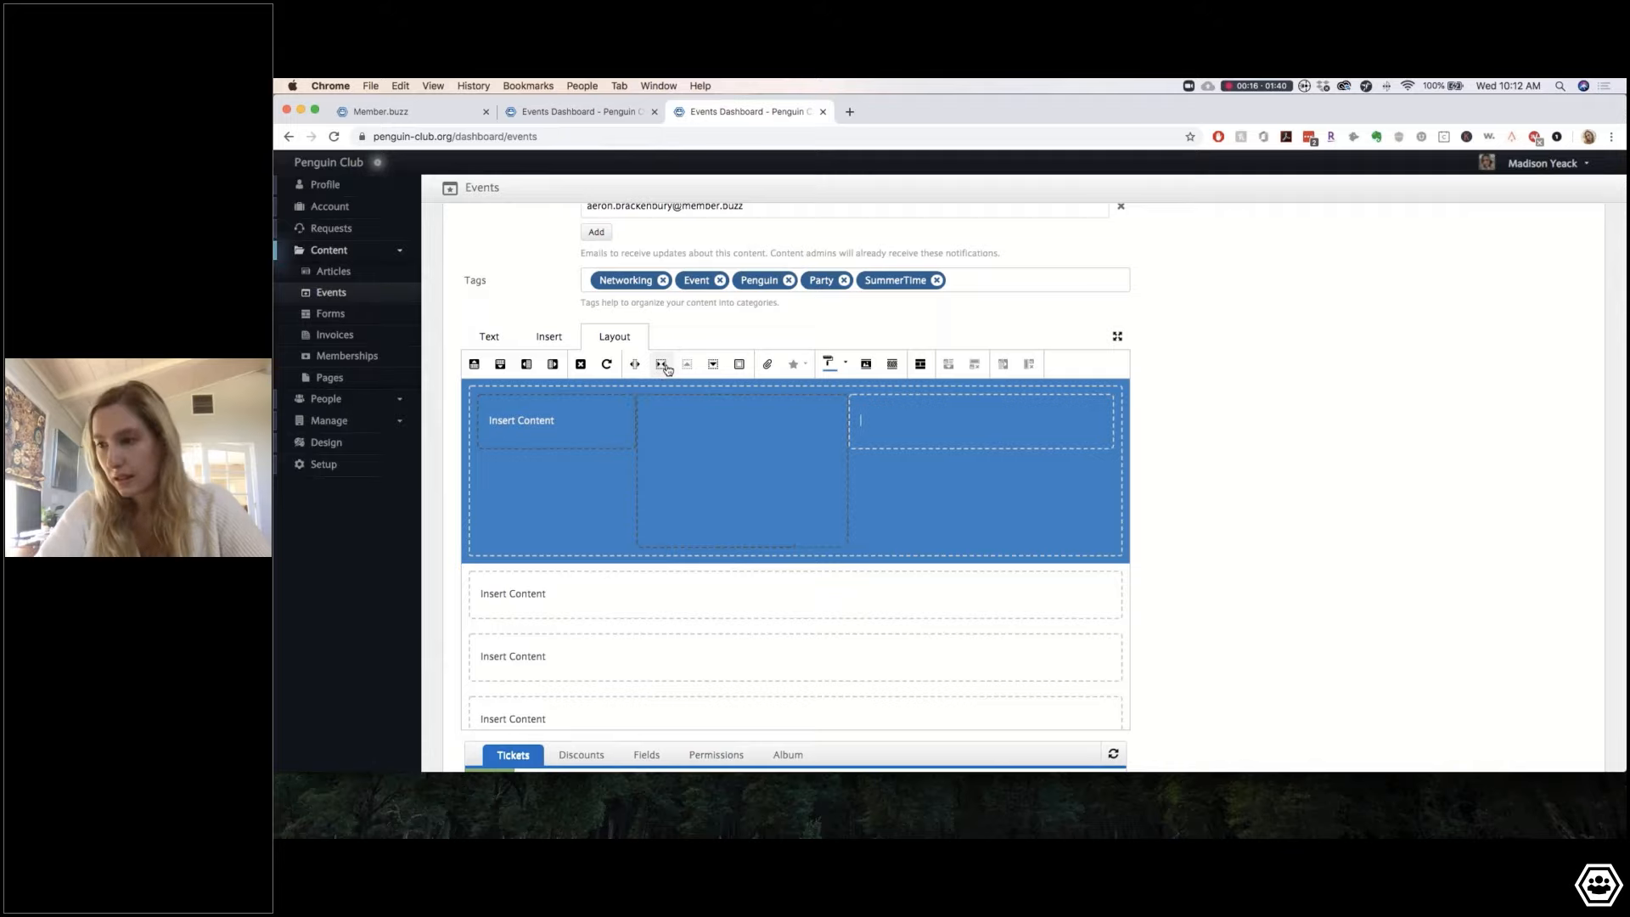
left_click(664, 367)
left_click(665, 366)
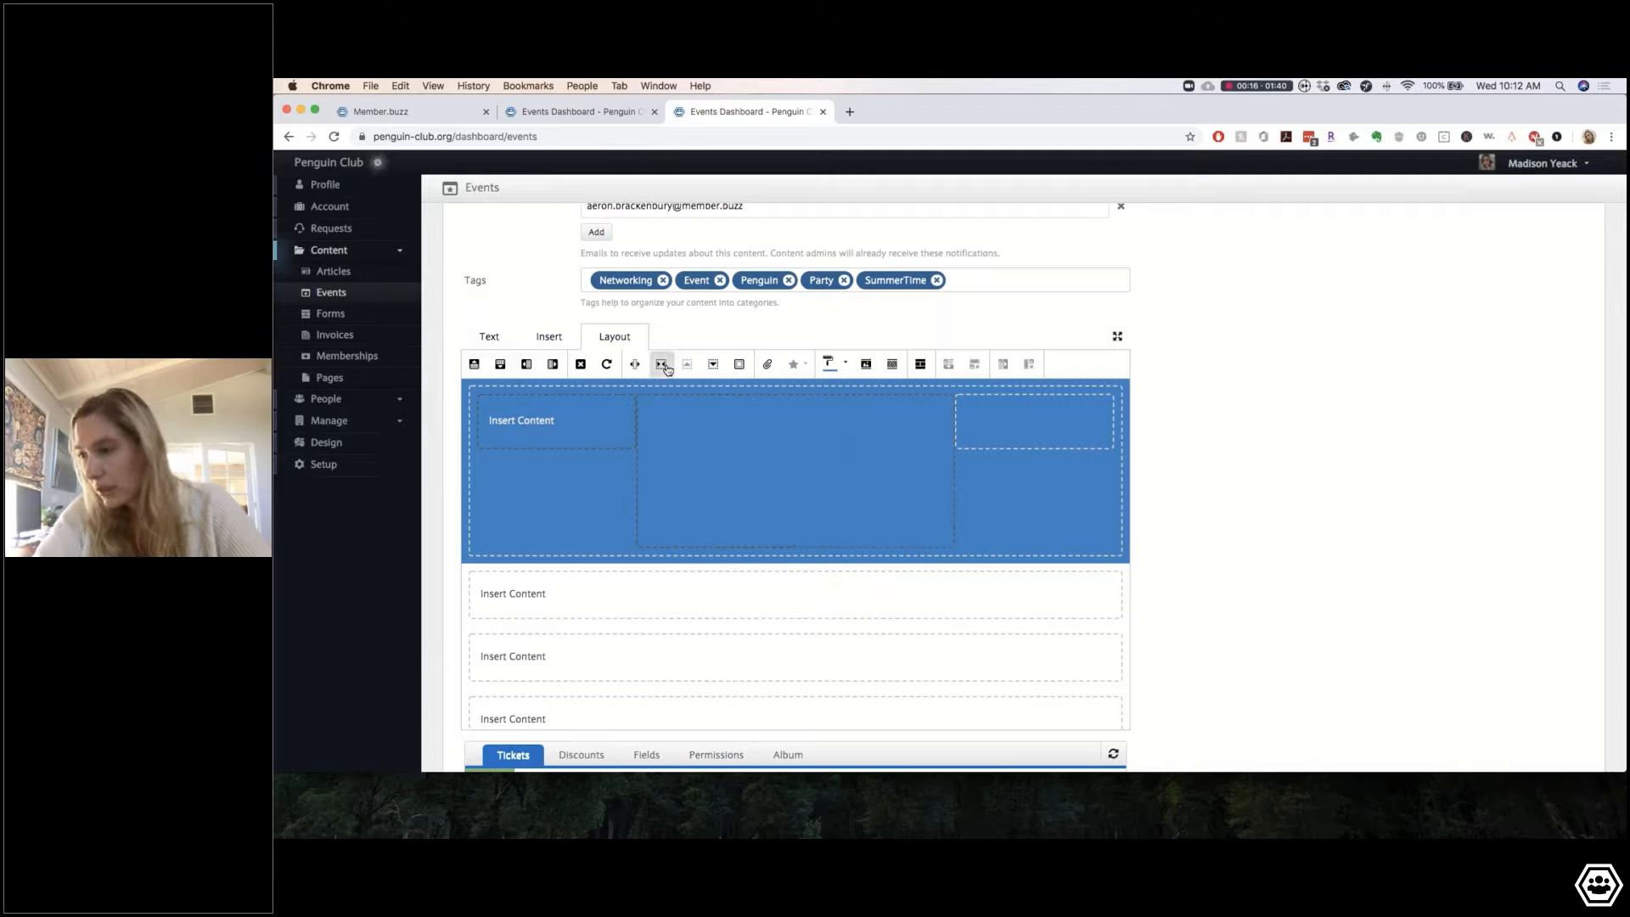
left_click(665, 367)
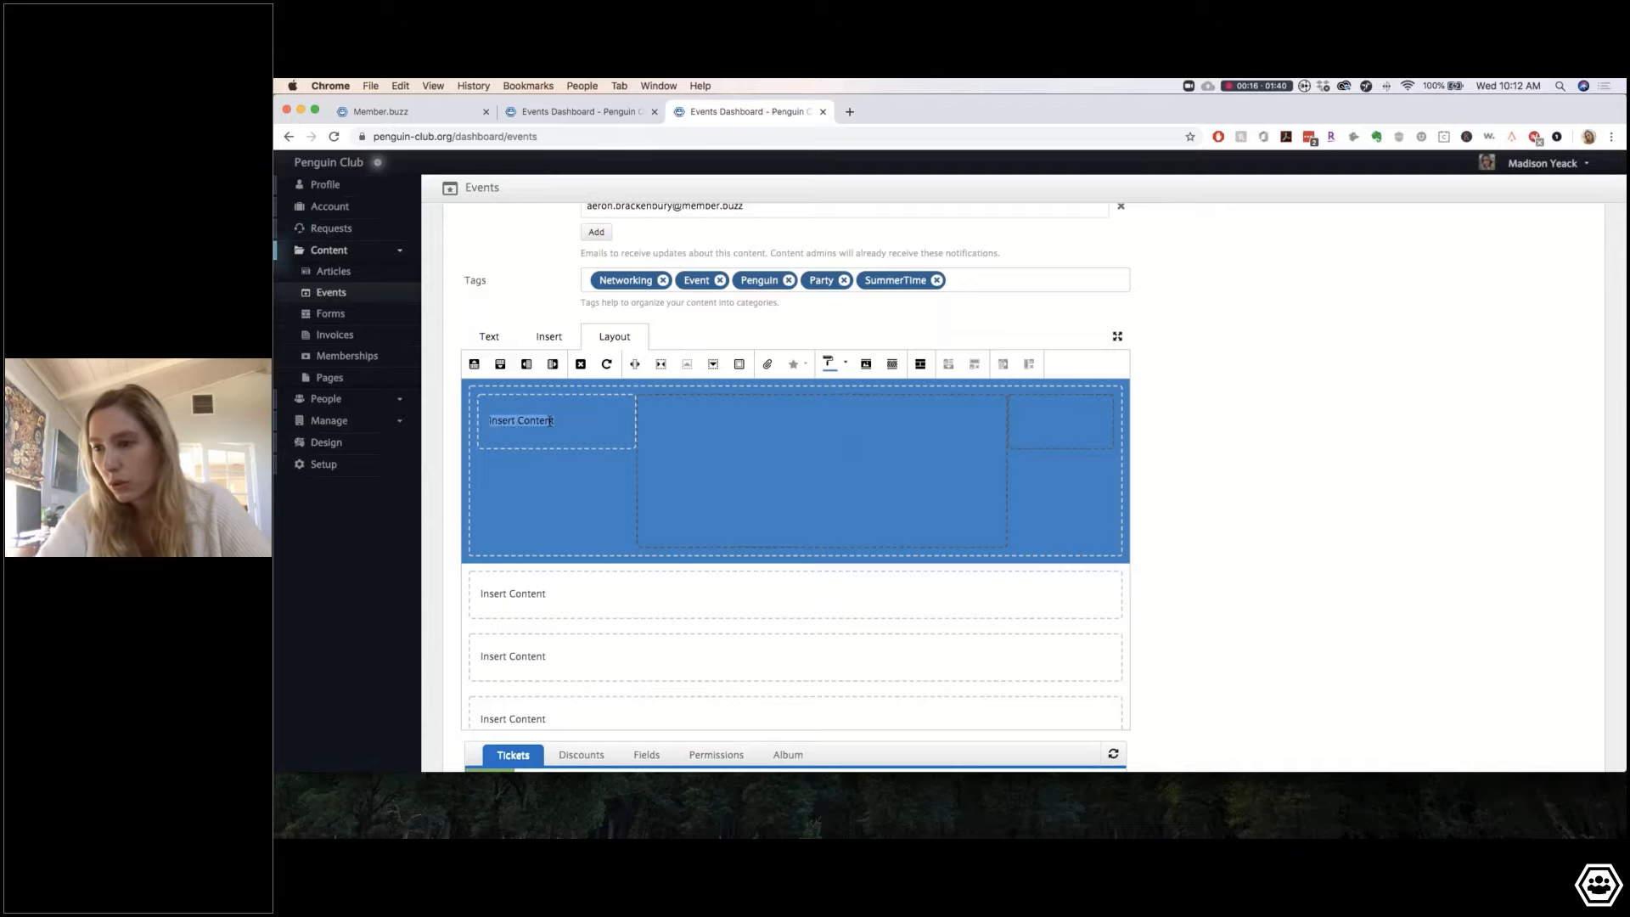
left_click(665, 367)
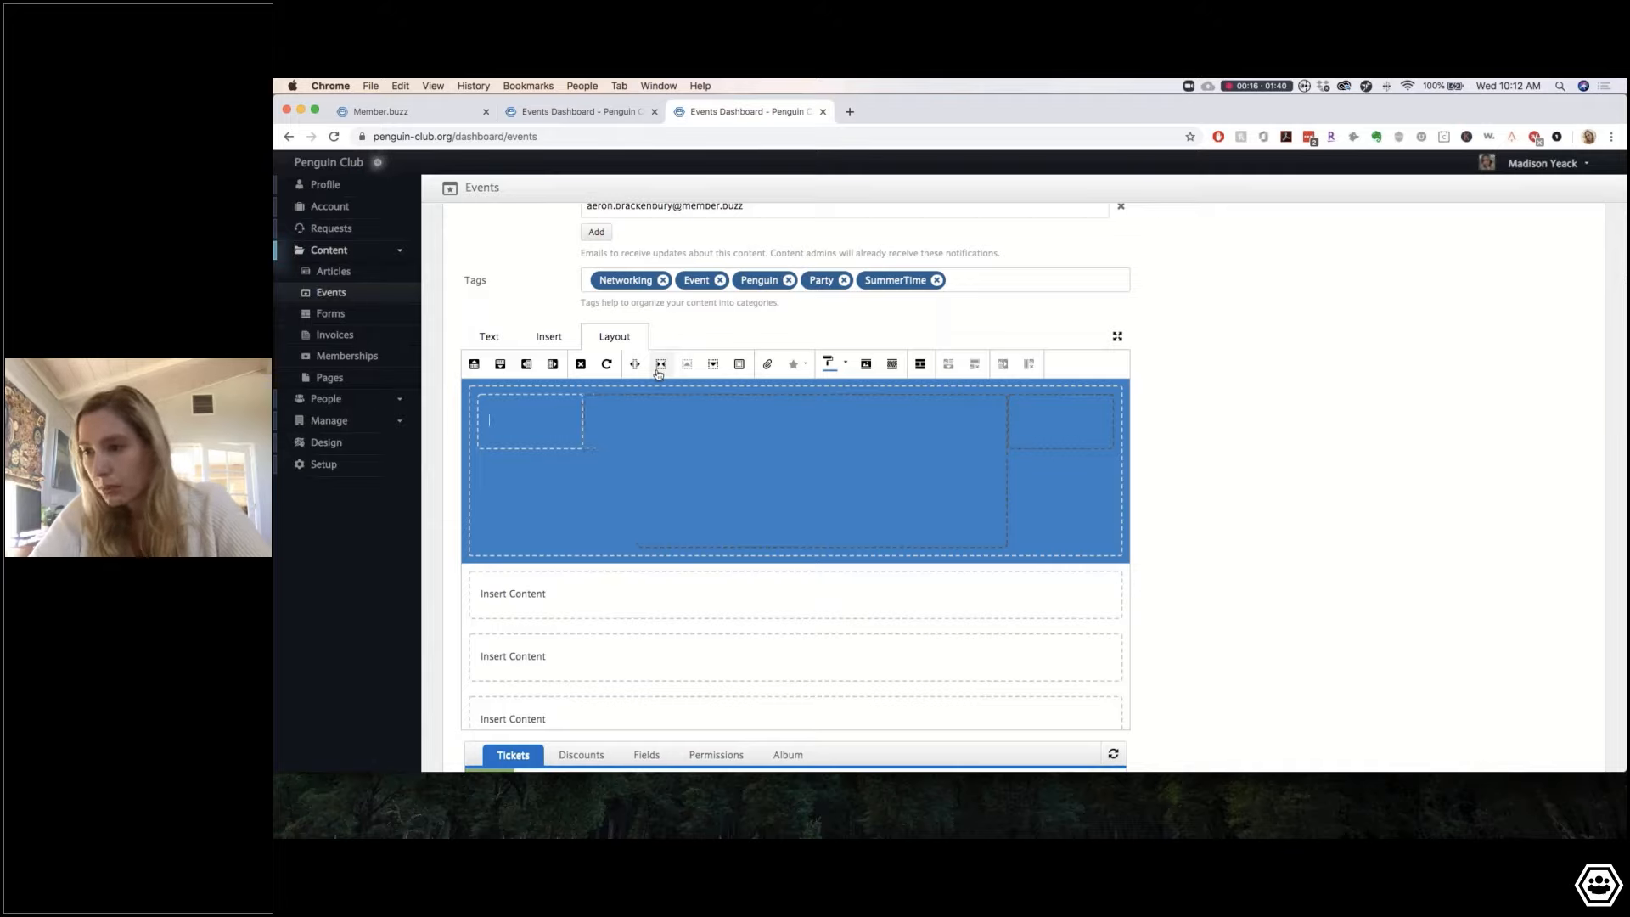
left_click(786, 462)
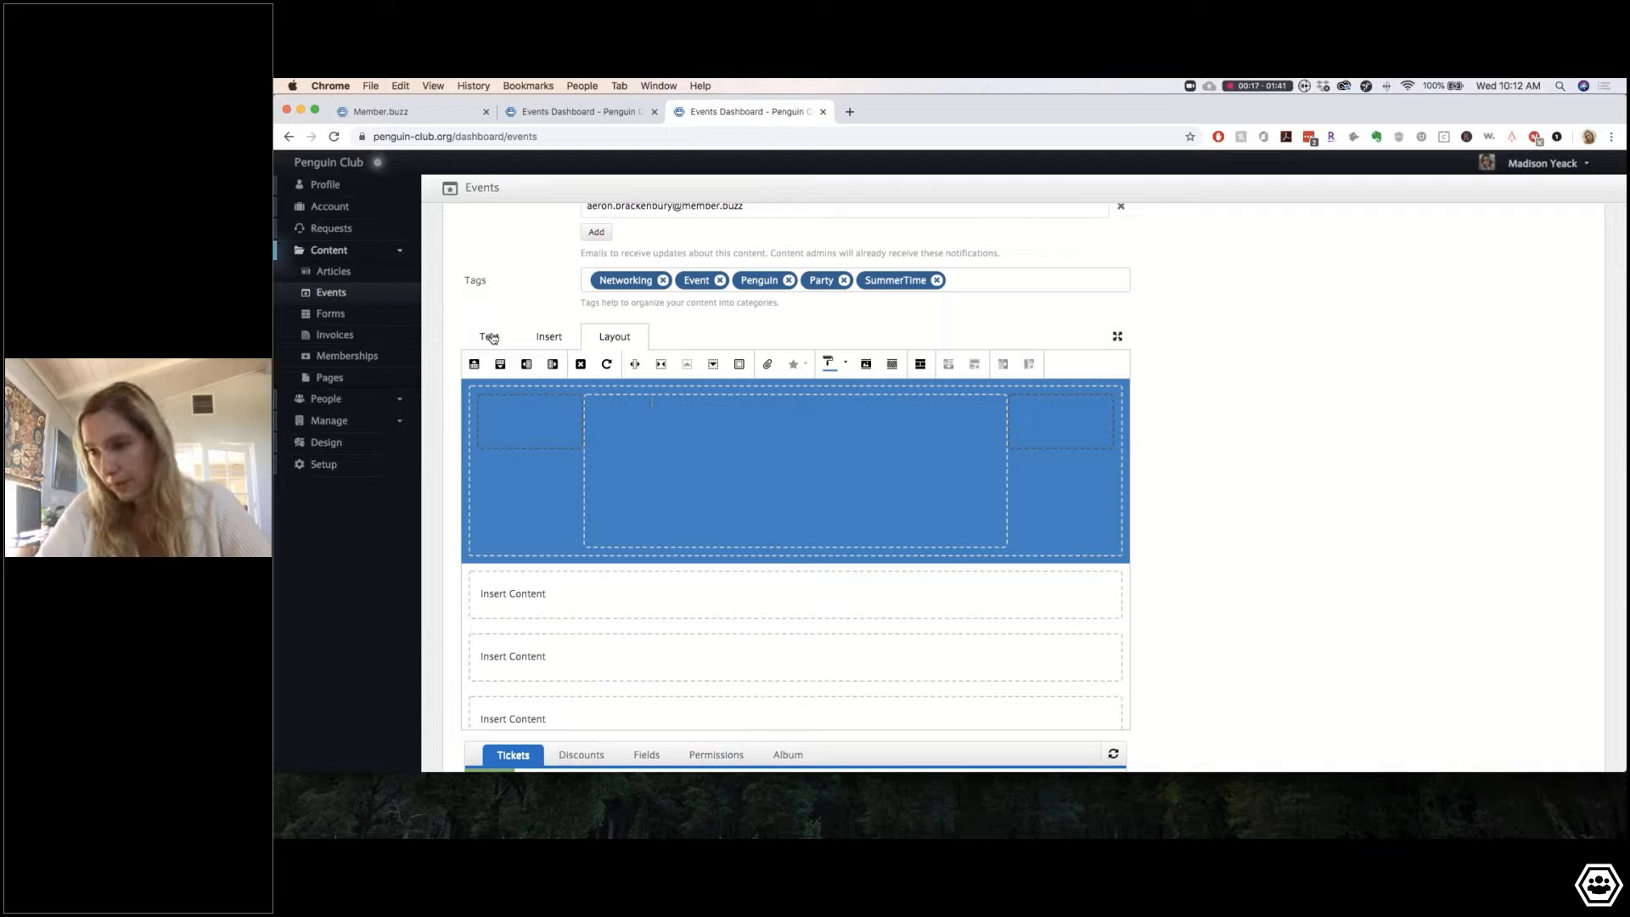
Step: Type VIRTUAL and Summer Kick-Off Party! on separate banner lines, then begin MEMBERS ONLY
type("VIR")
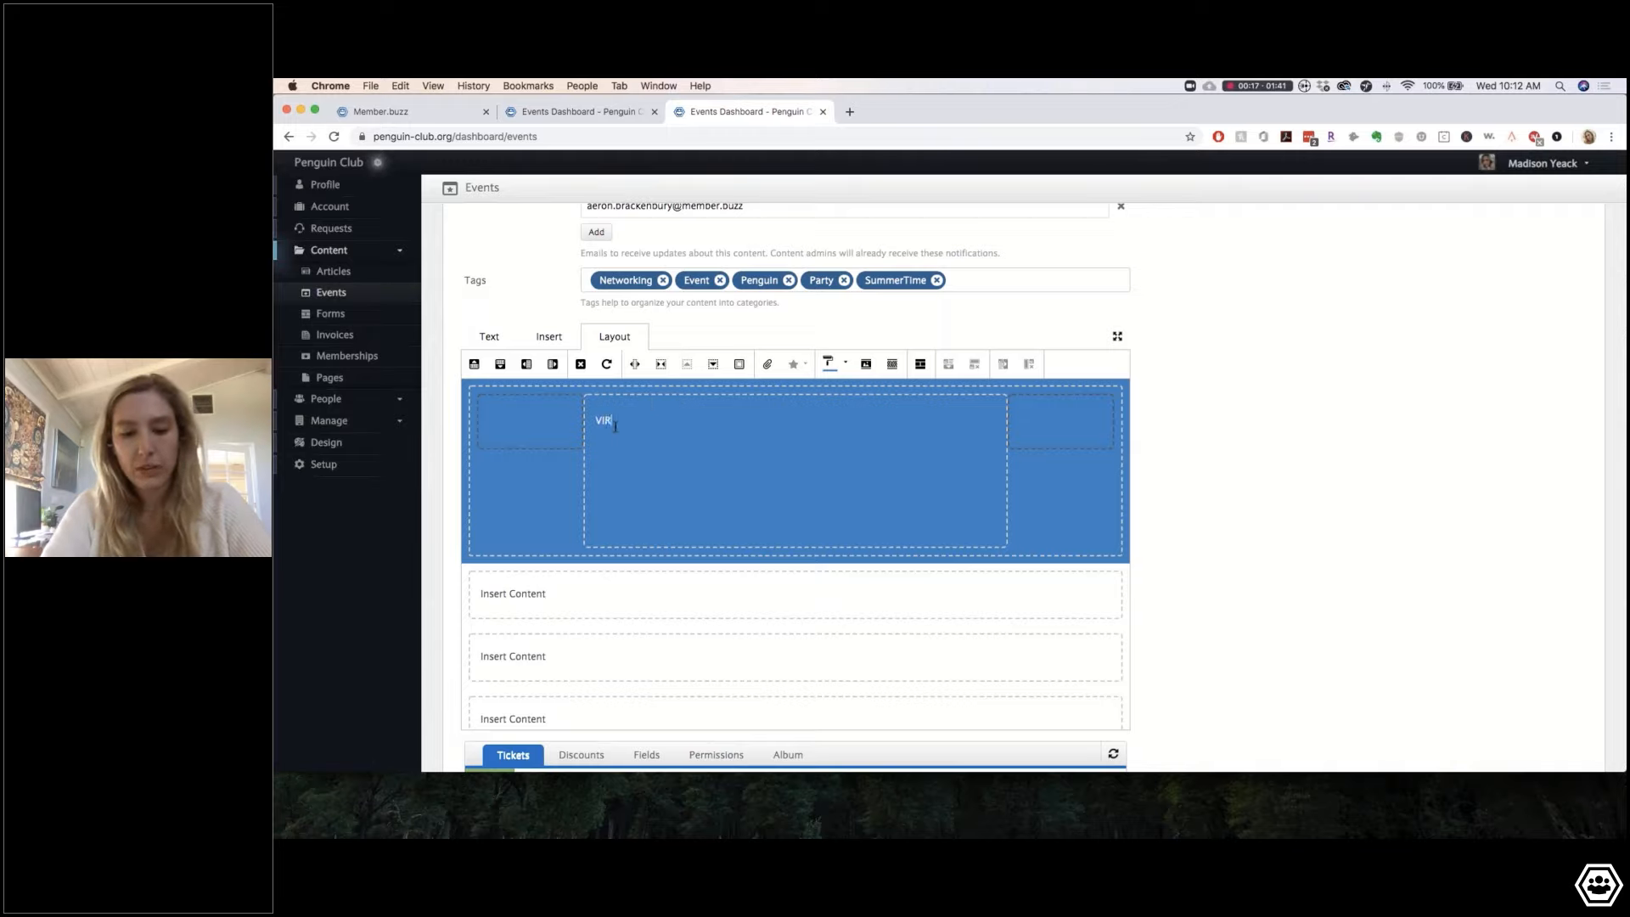
type("TUAL")
key("Return")
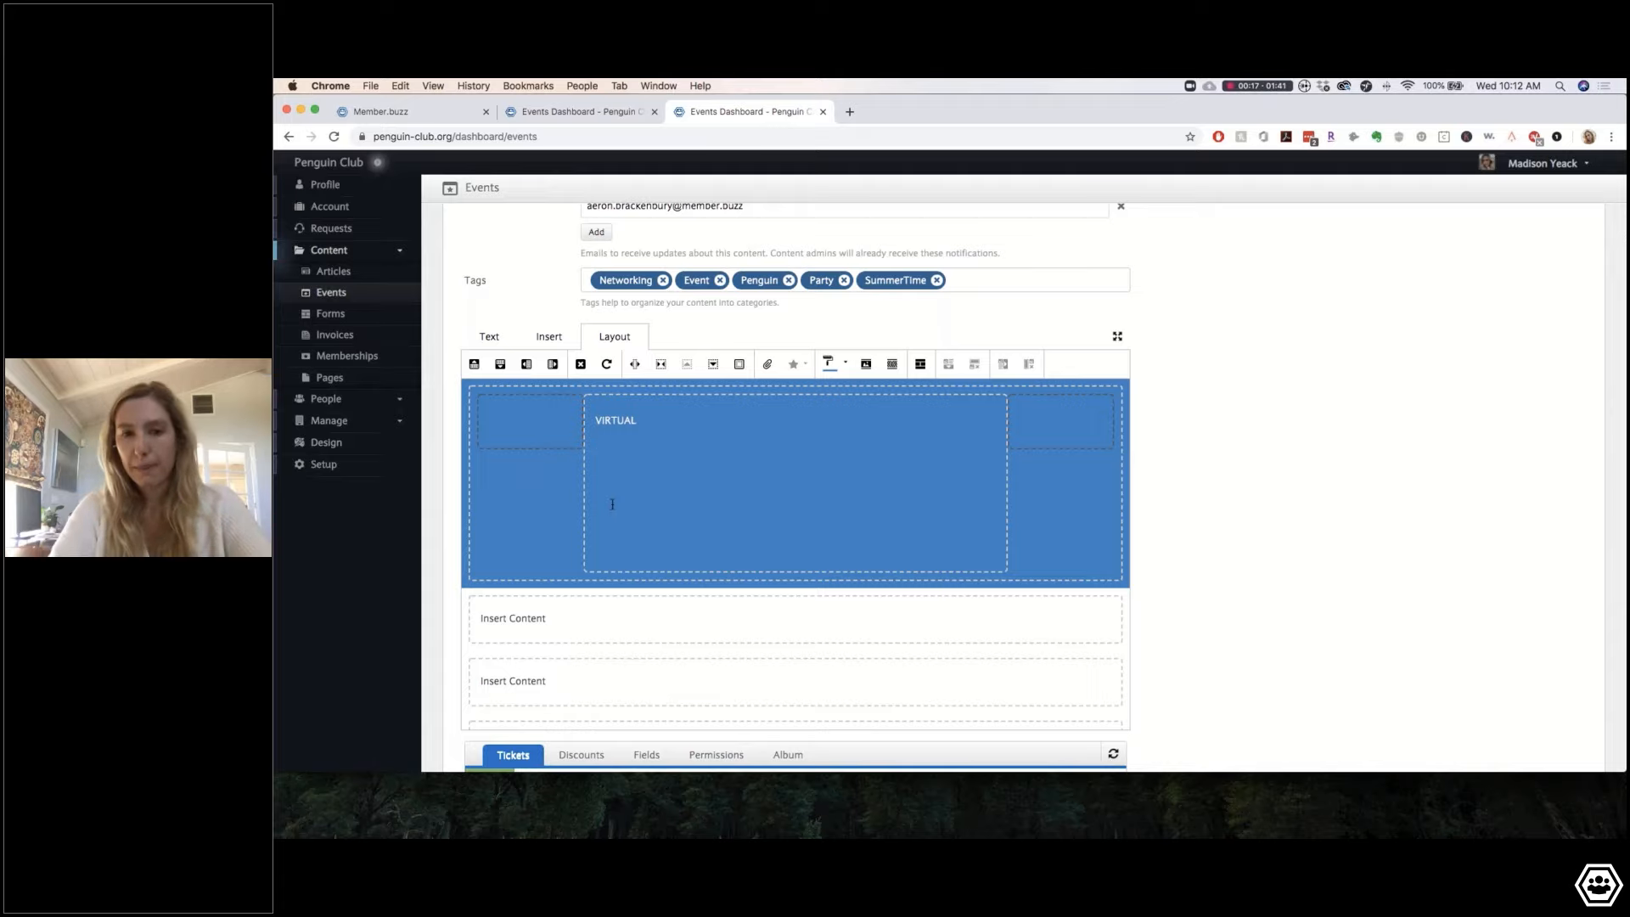
type("S")
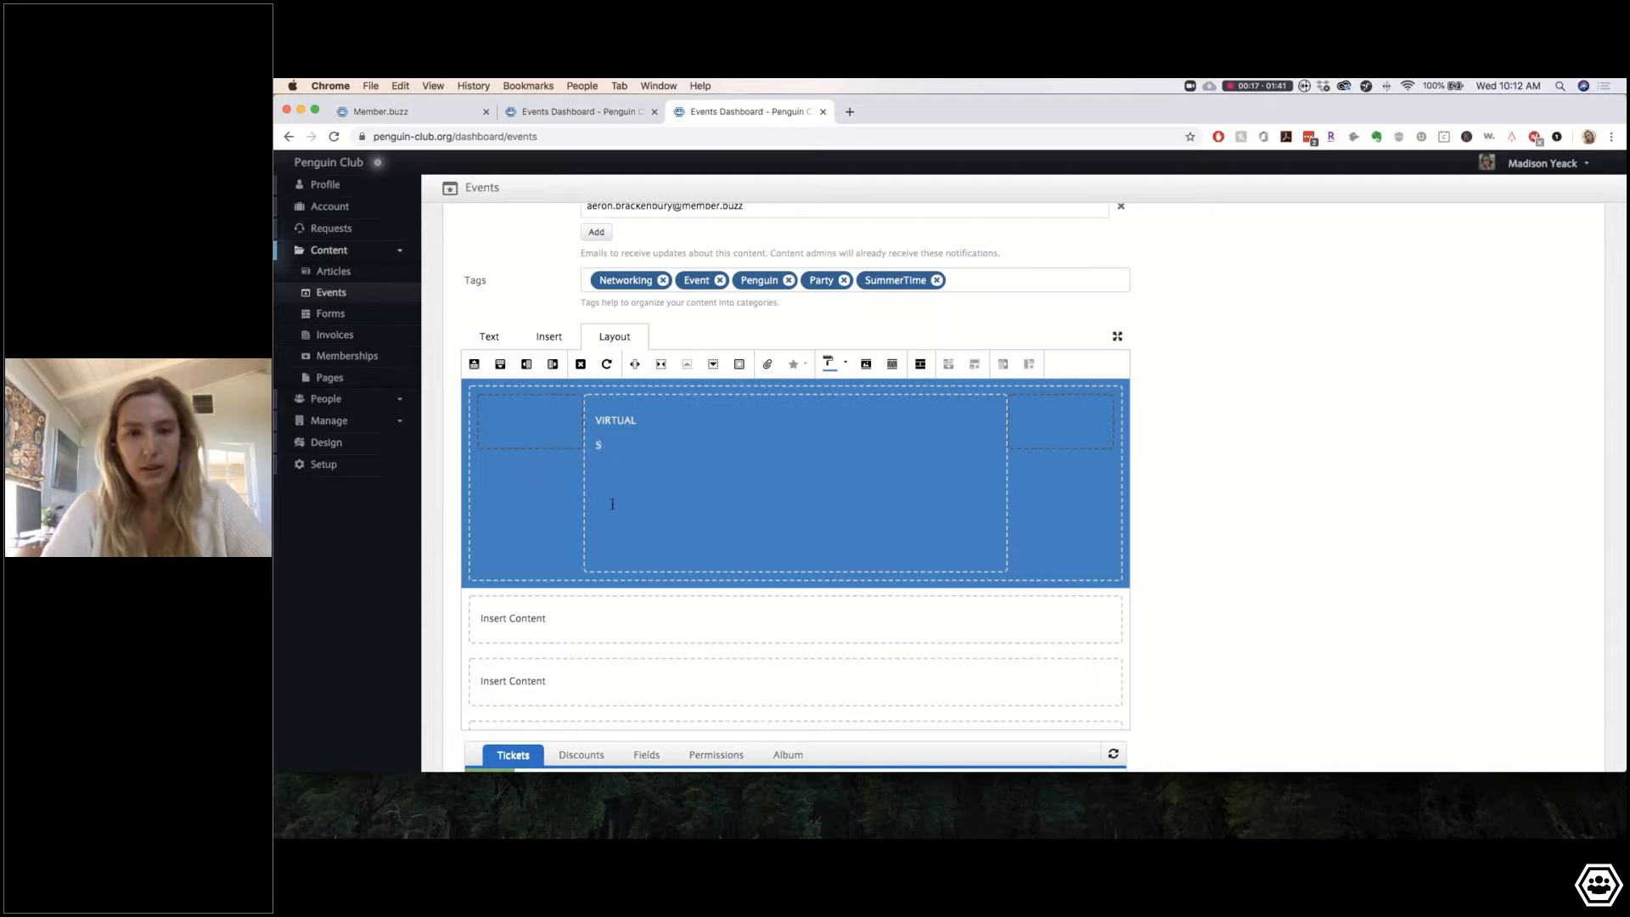
type("ummer Kick")
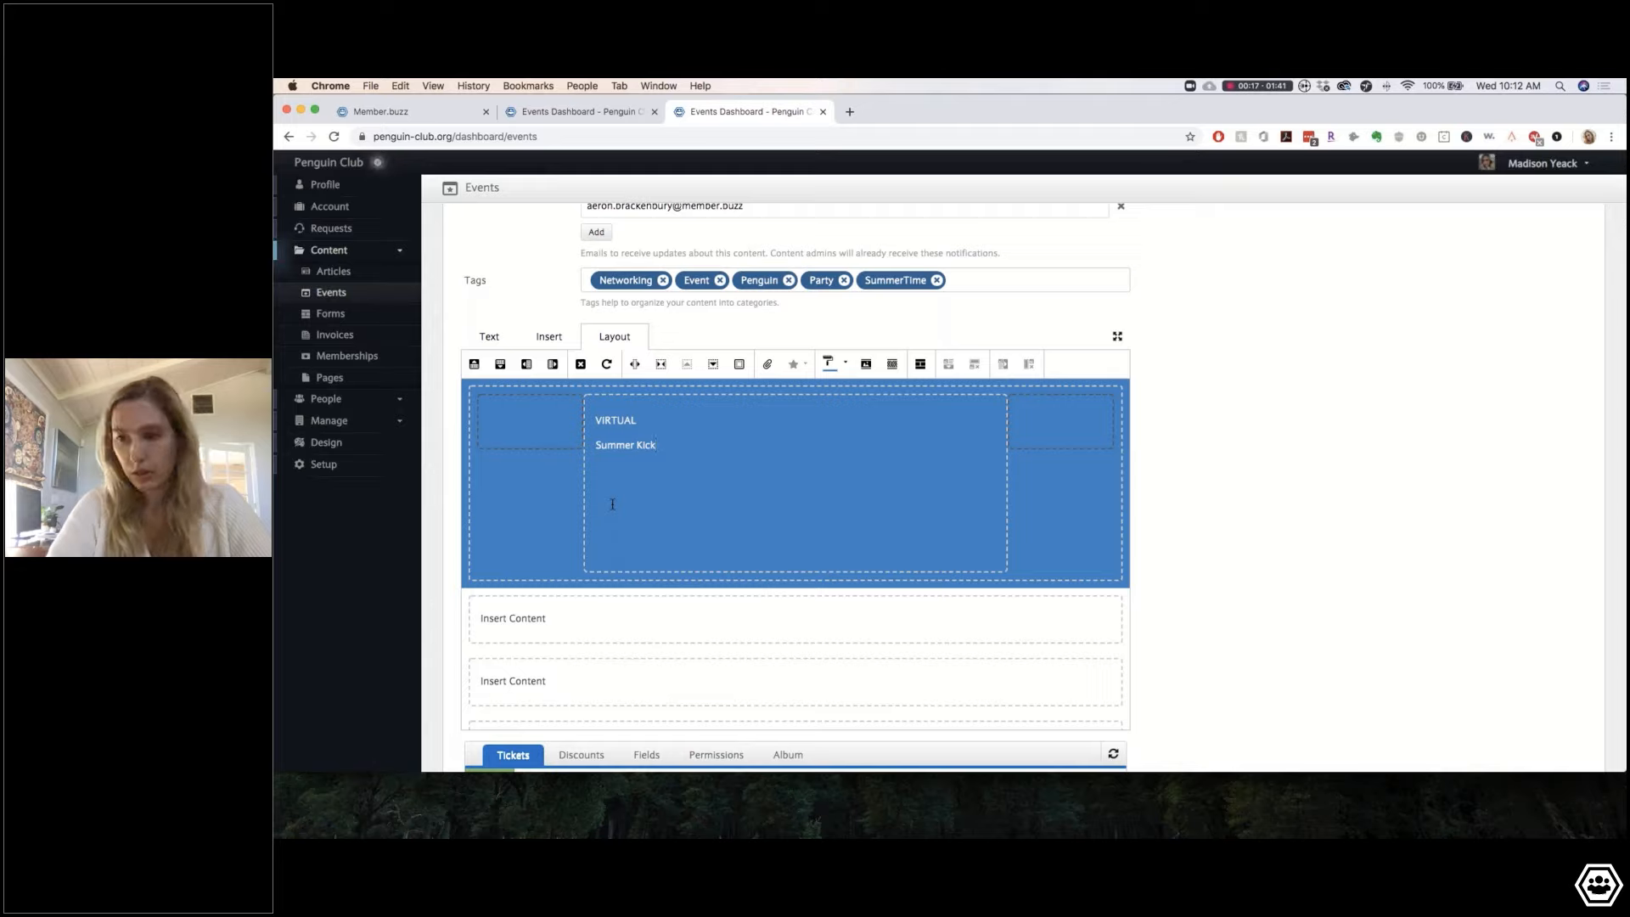
type("-Off ")
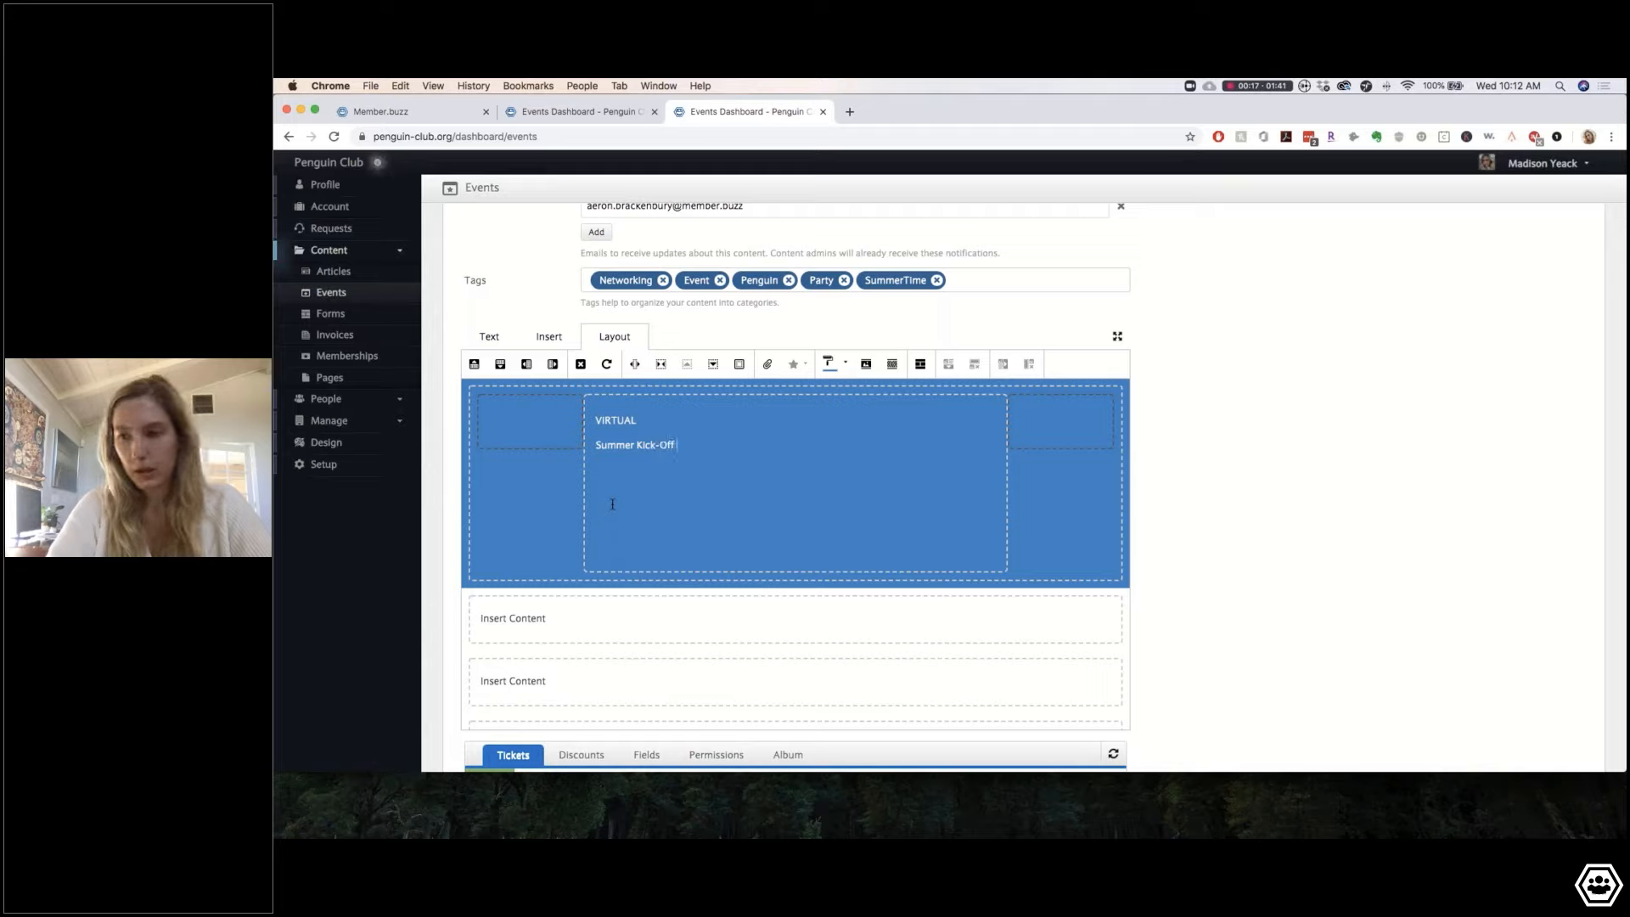
type("Part")
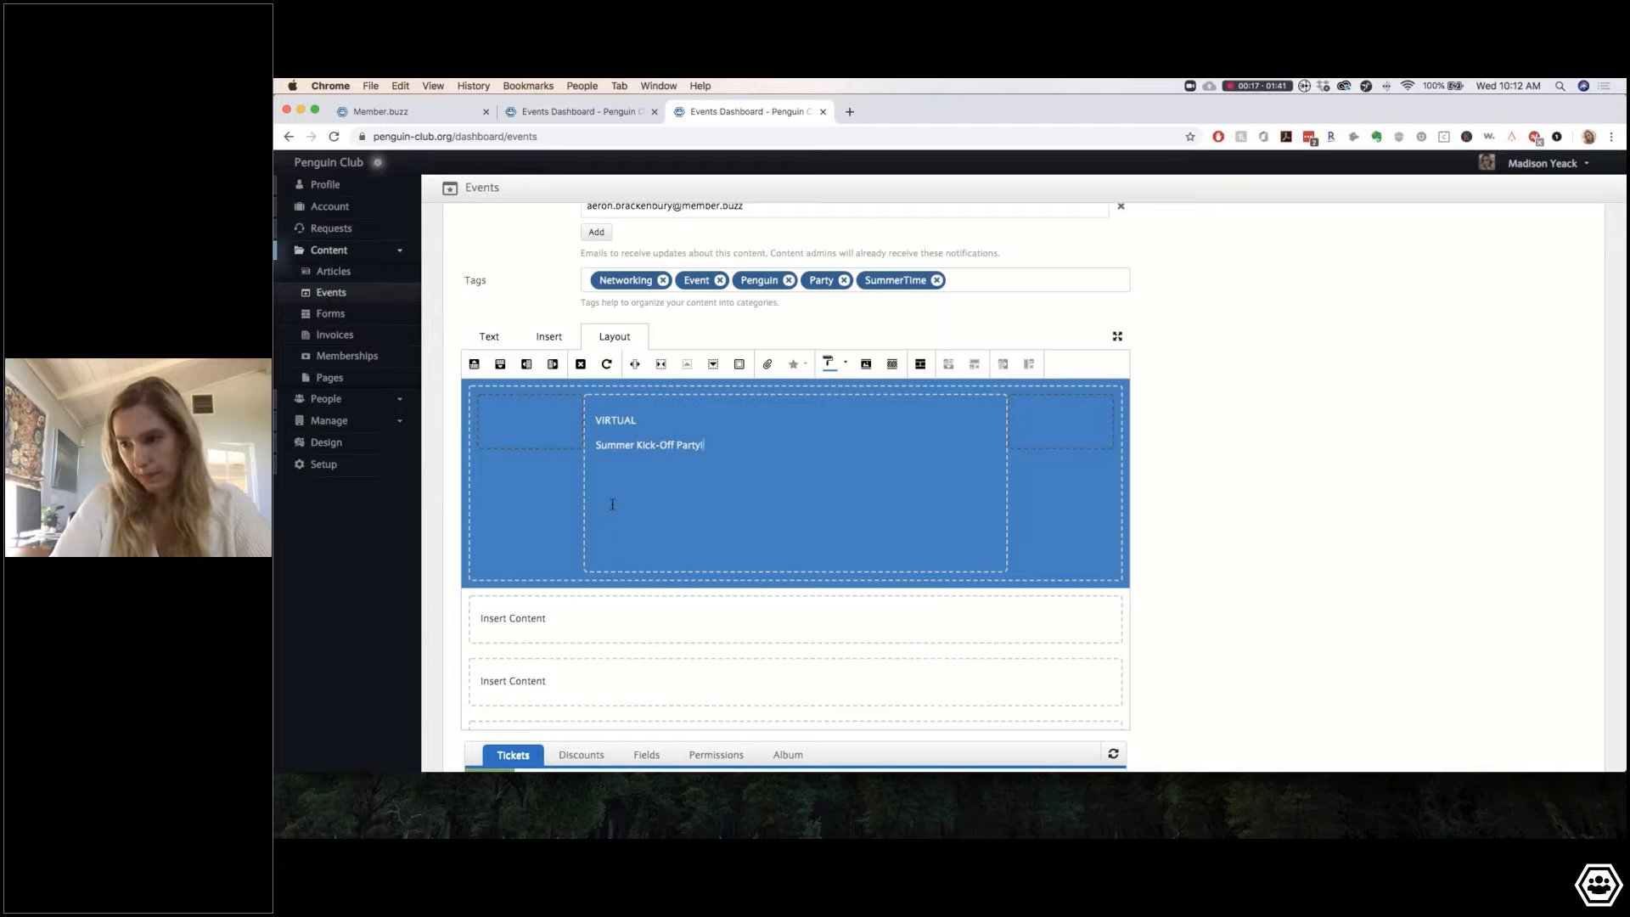
type("y!")
key("Return")
type("MEM")
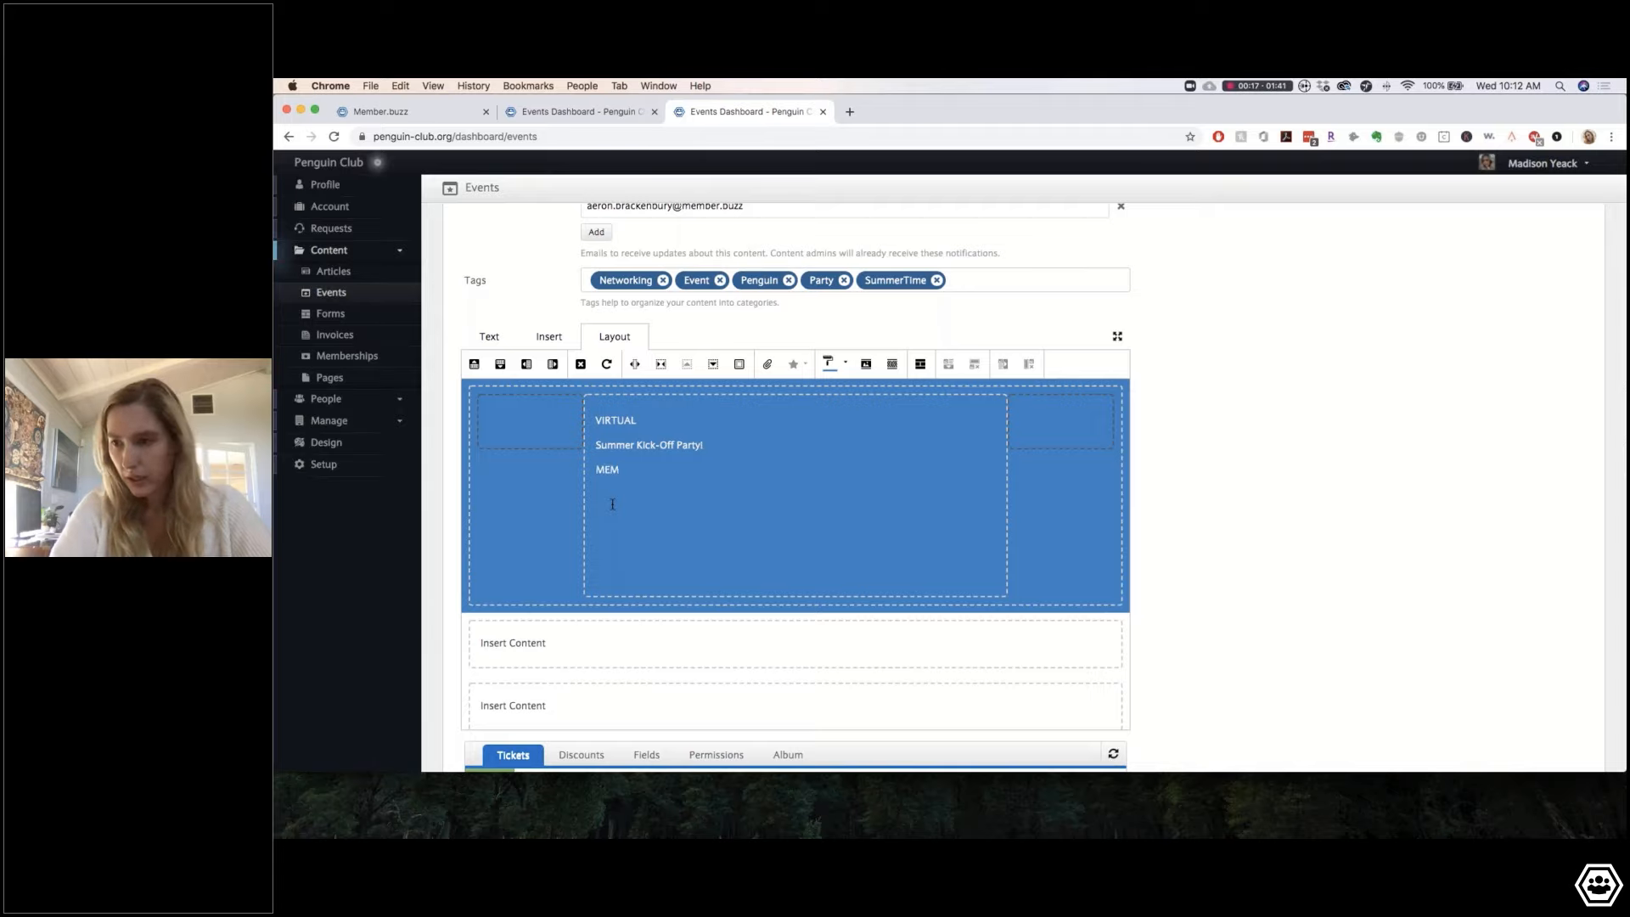
type("BERS ONLY")
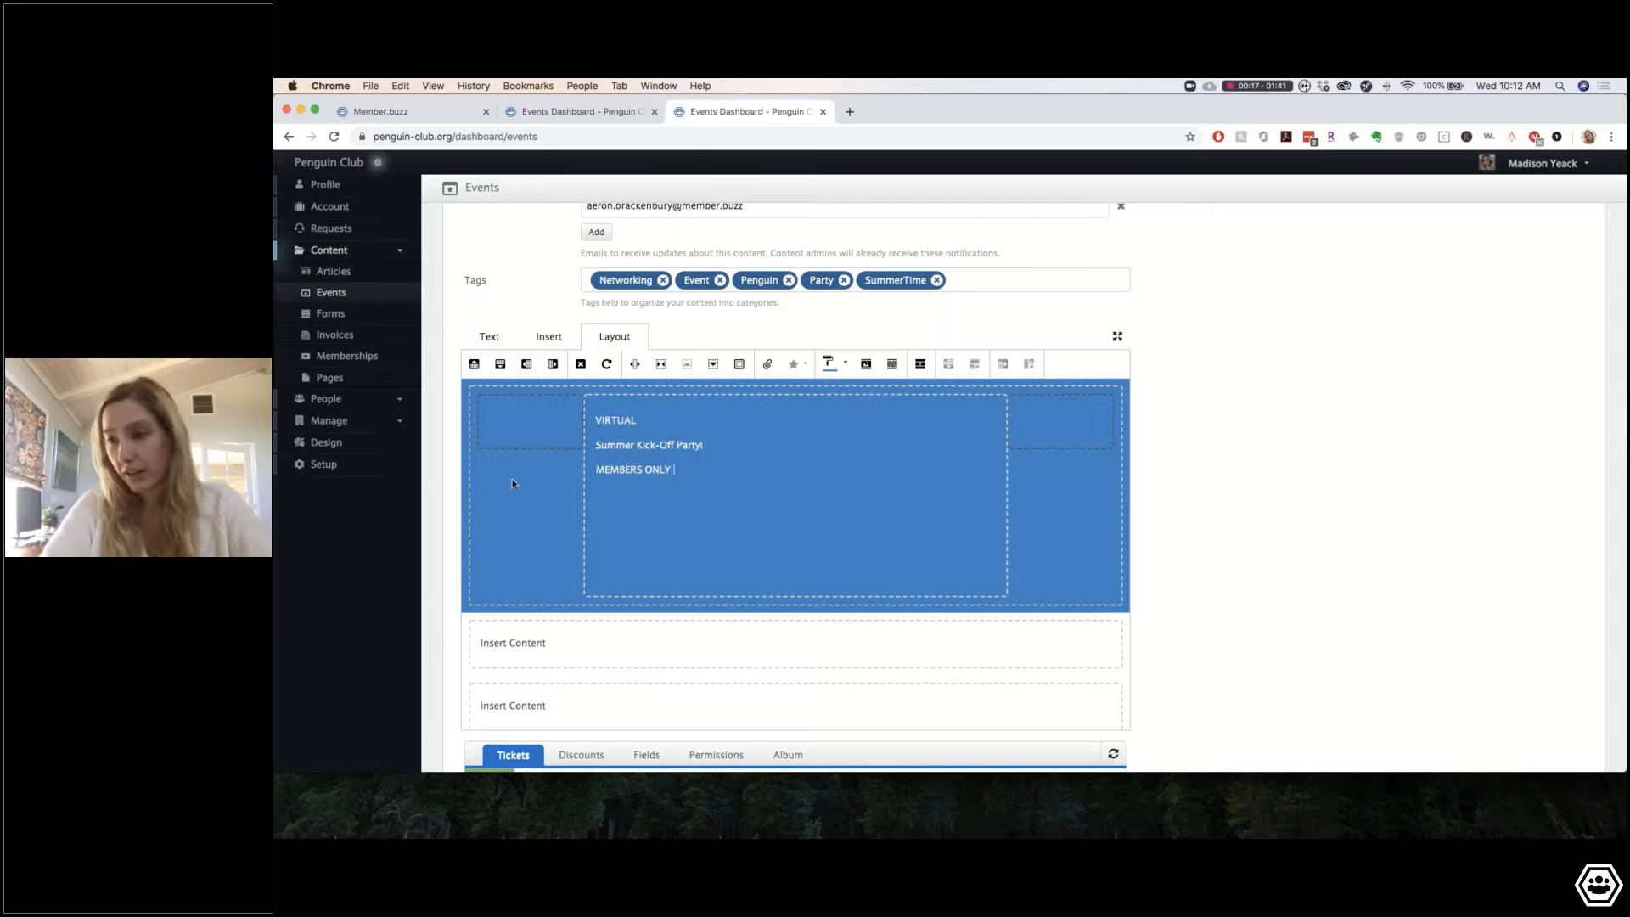
Step: Centre all three banner lines and set their font size to 25px
left_click_drag(639, 420, 583, 405)
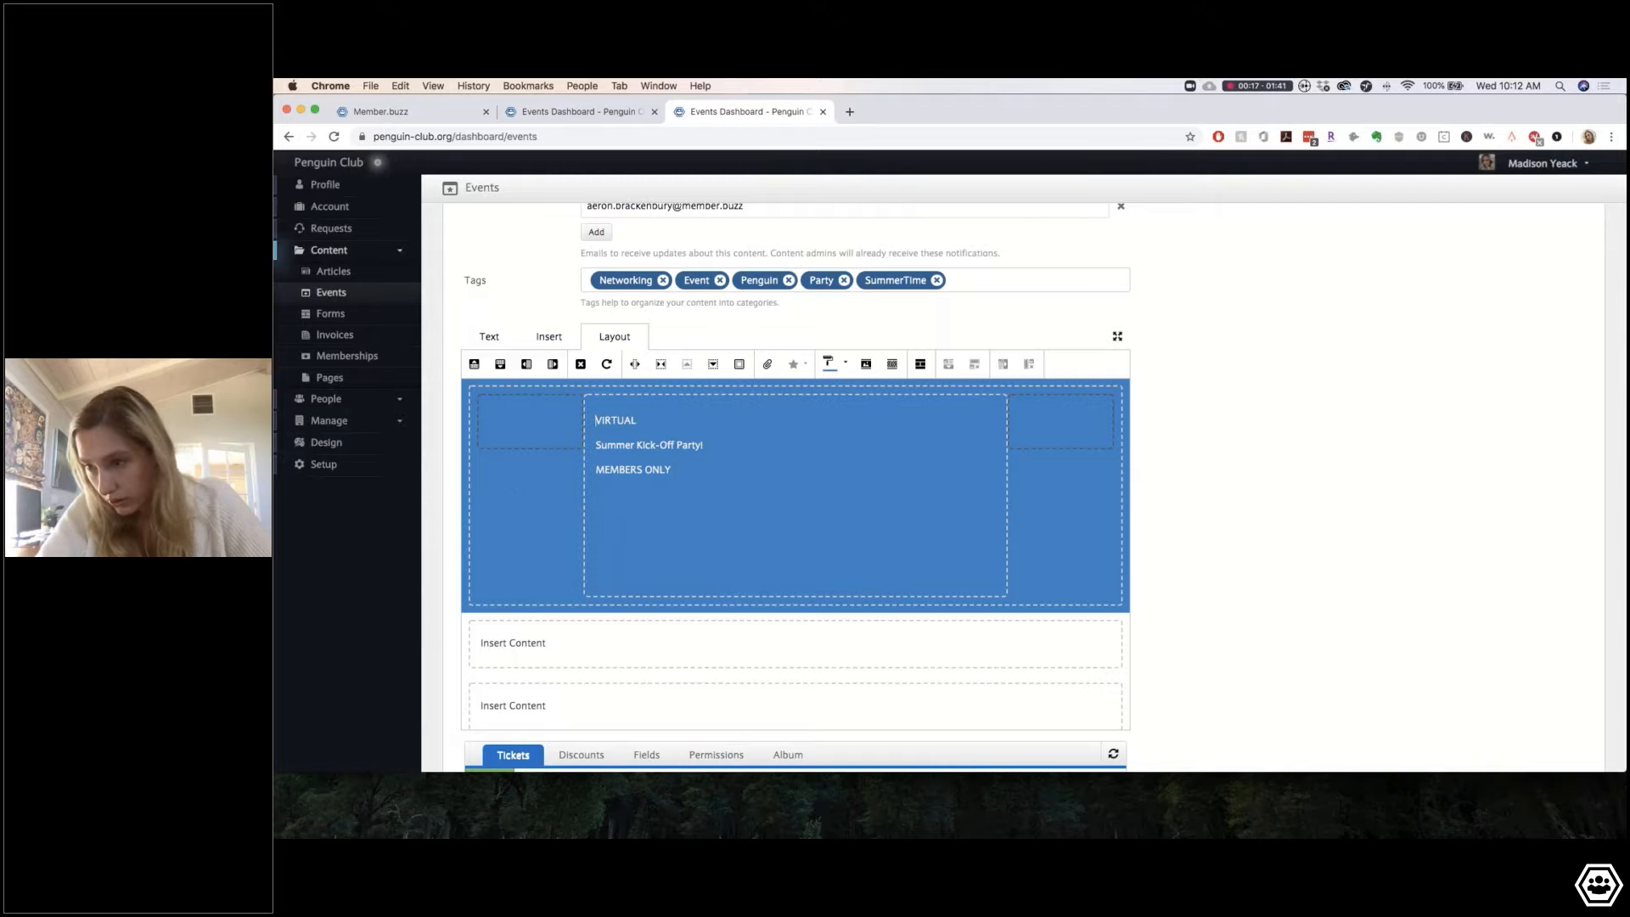
left_click_drag(687, 474, 585, 415)
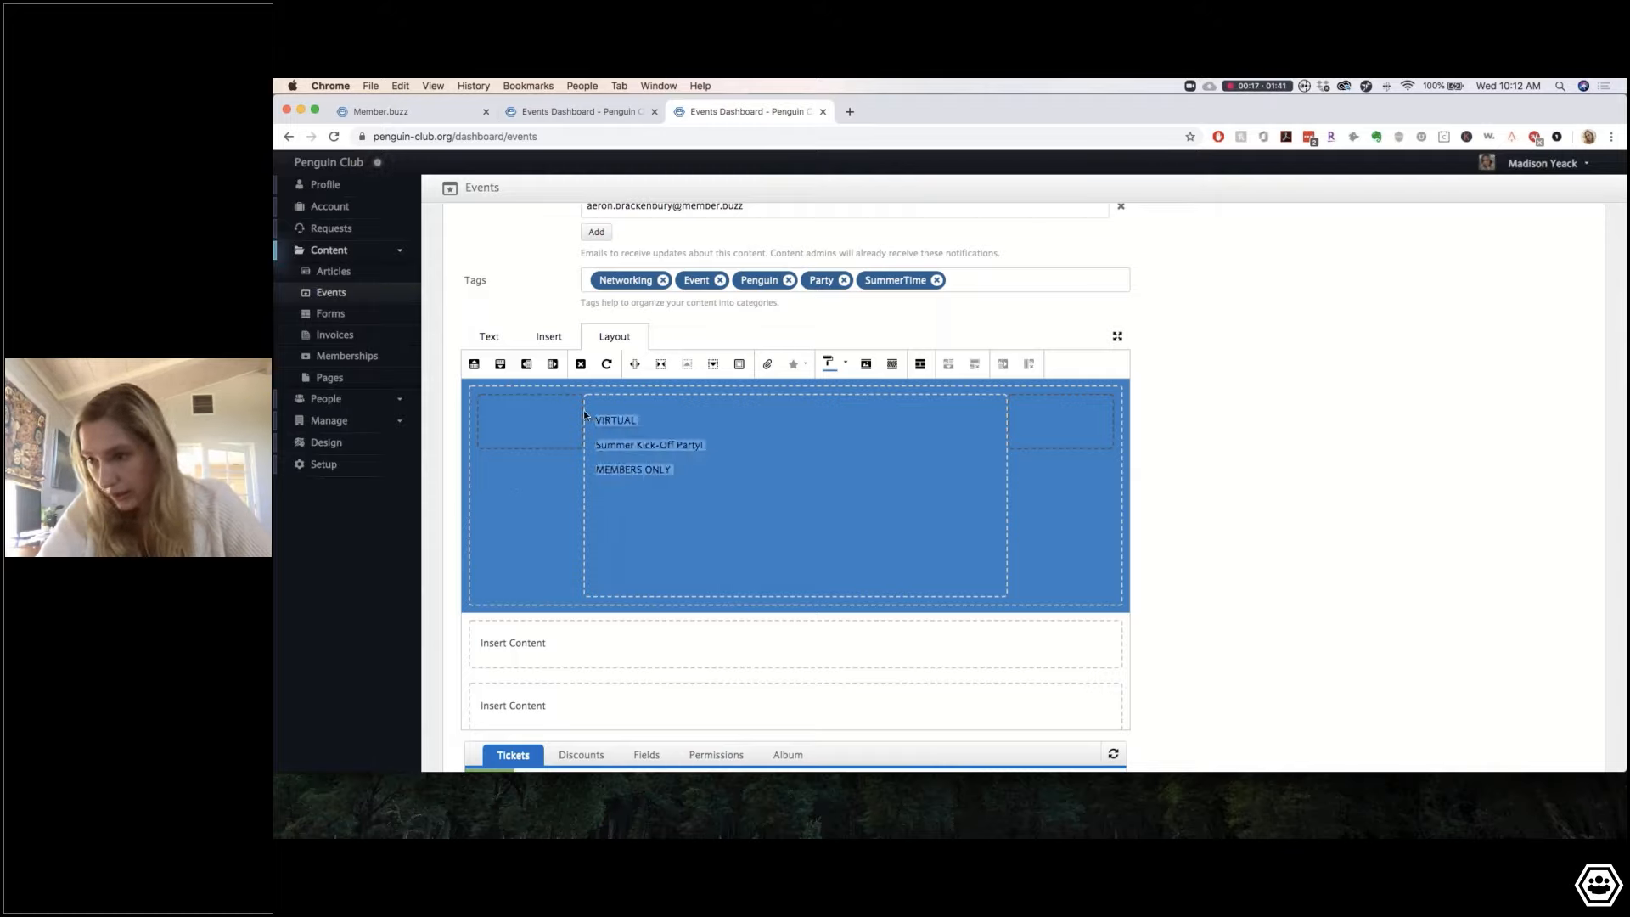
left_click(488, 337)
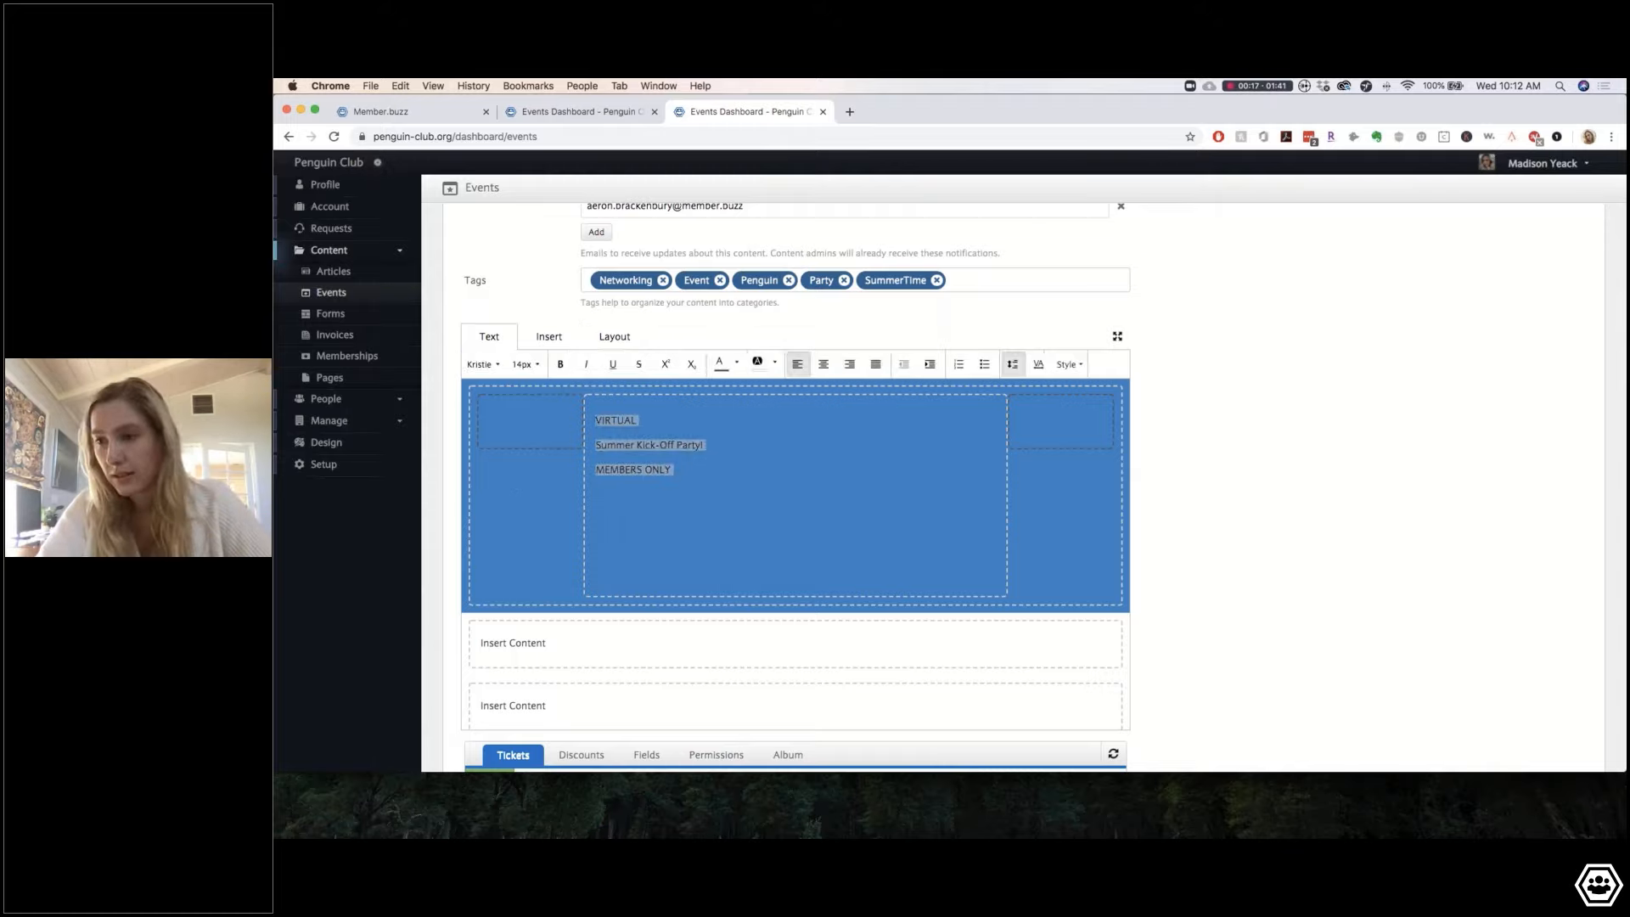
left_click(824, 365)
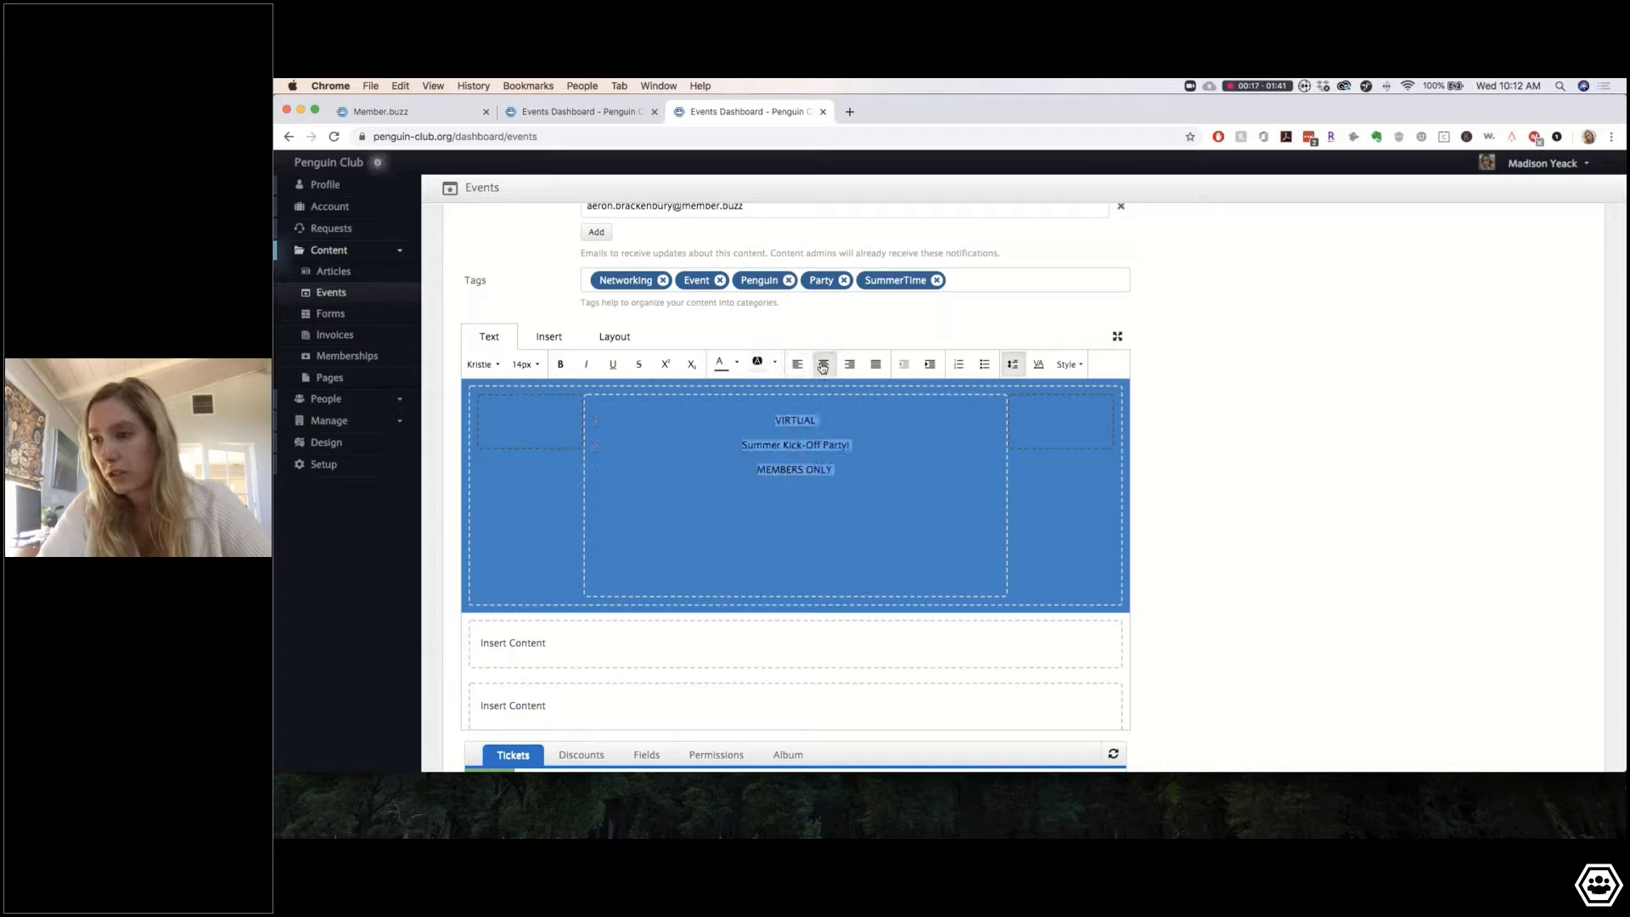
left_click(523, 365)
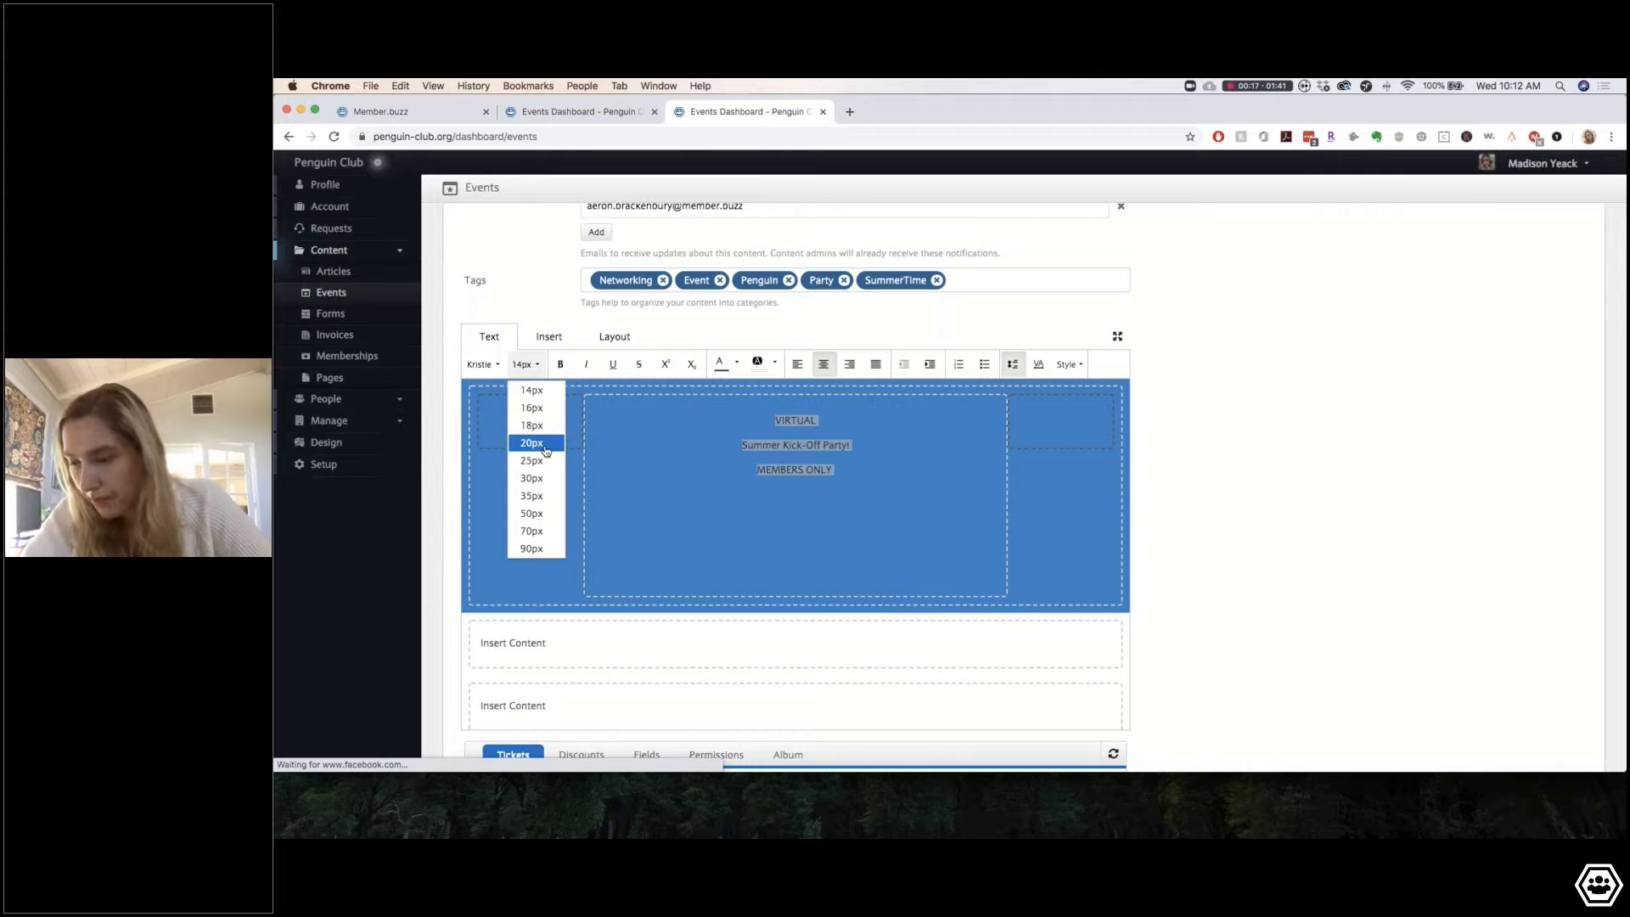
left_click(546, 450)
left_click(523, 365)
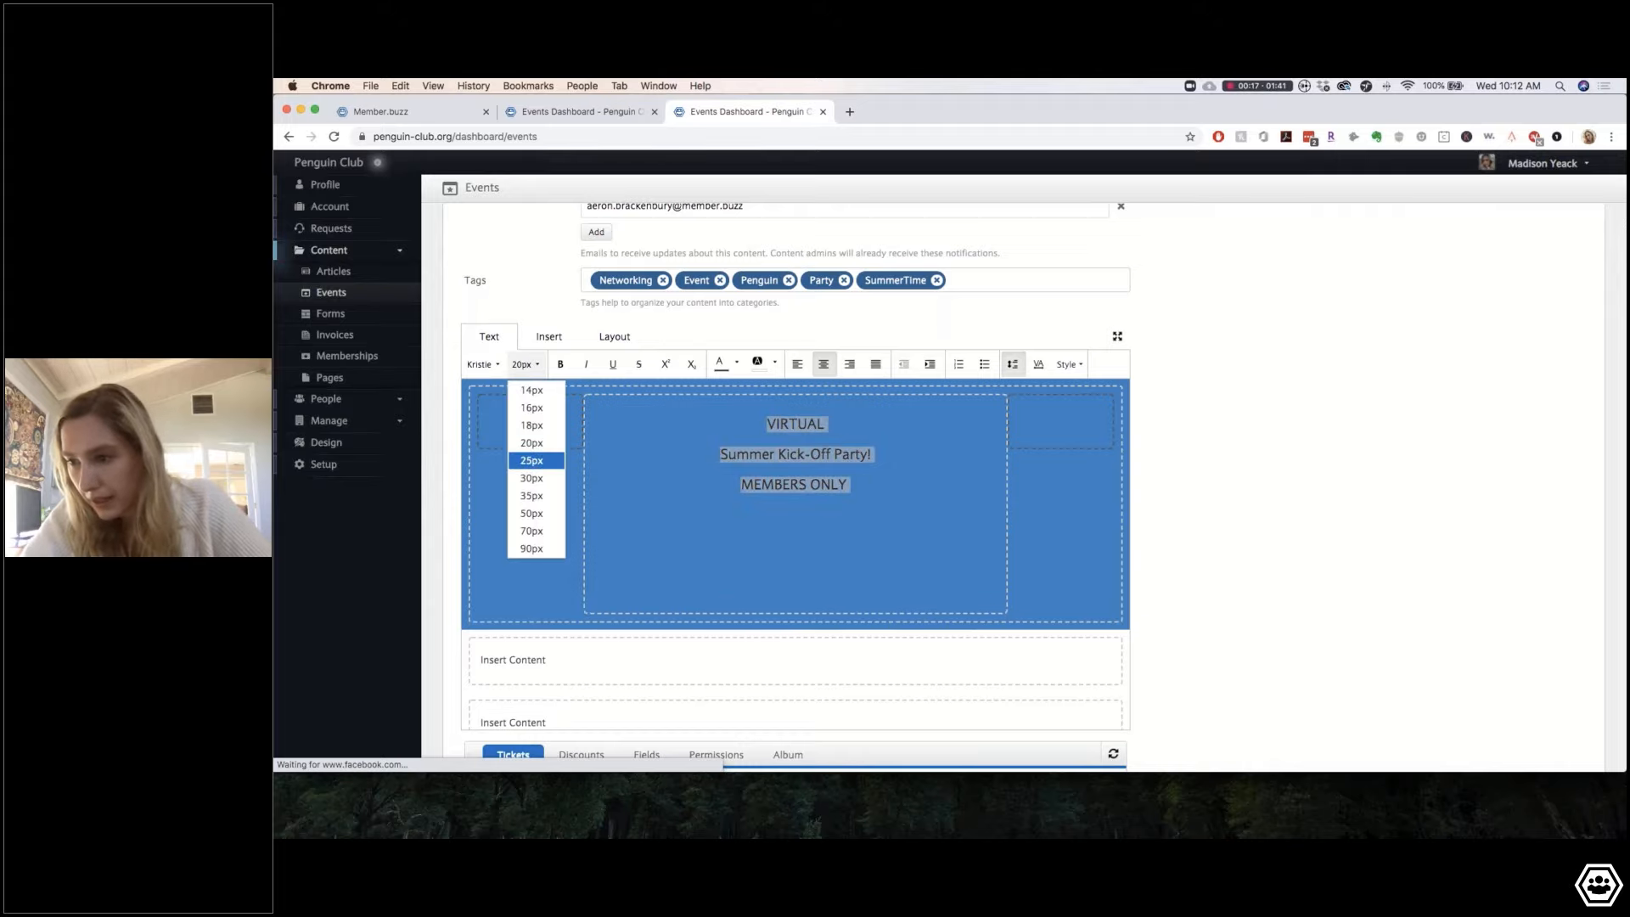
left_click(532, 460)
Step: Delete two stray blank lines and add an empty line below VIRTUAL
left_click(779, 611)
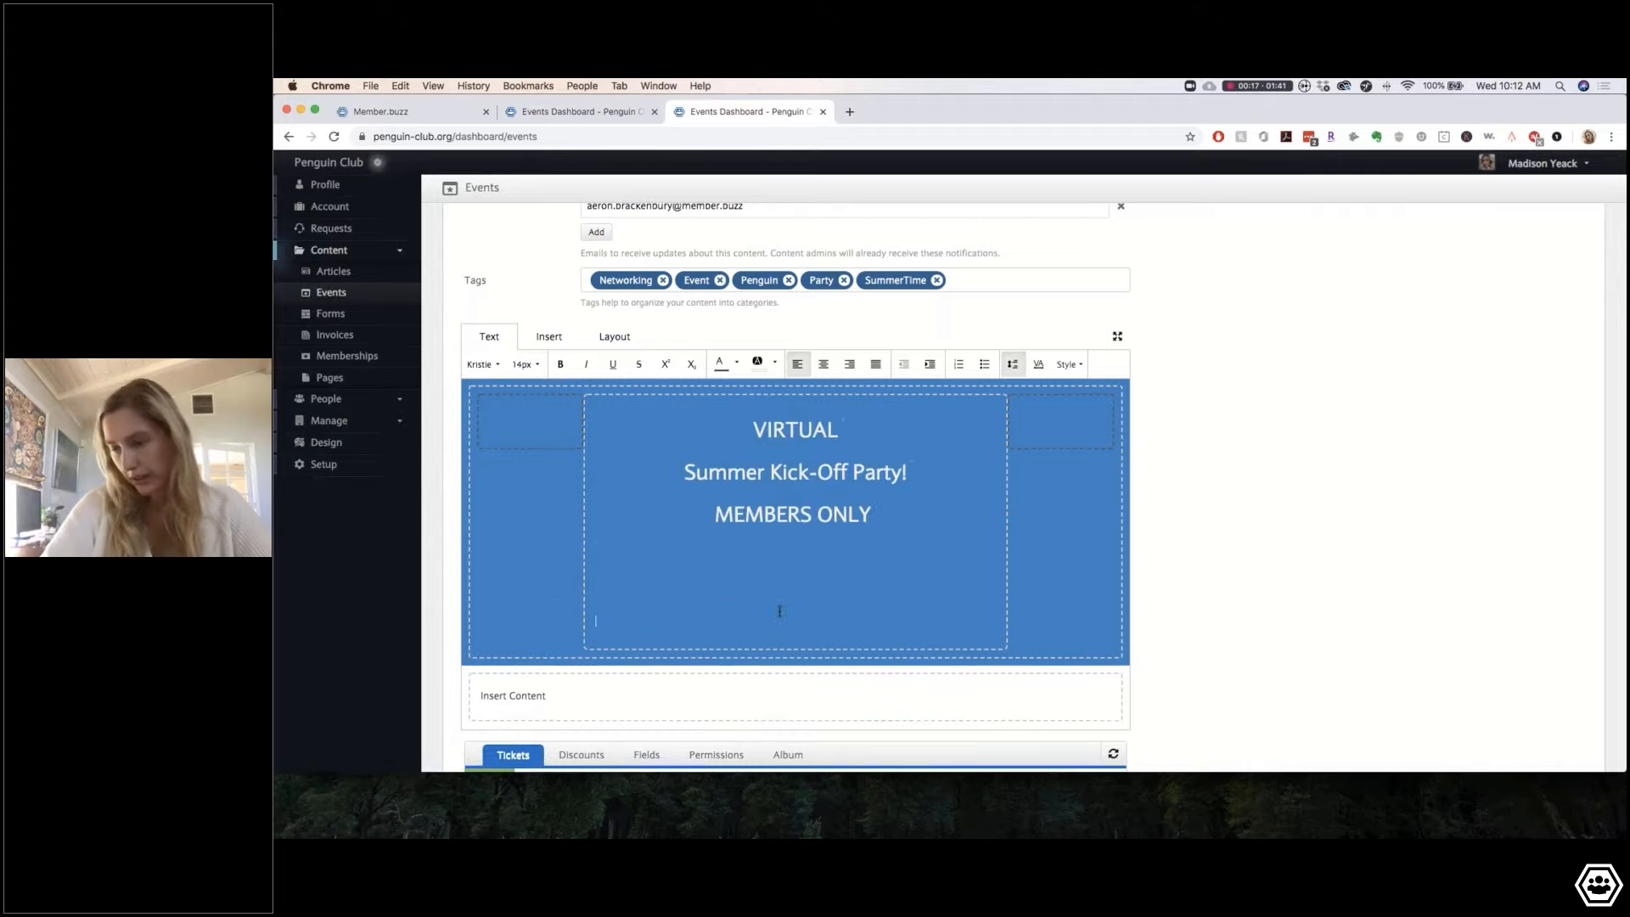
key("BackSpace")
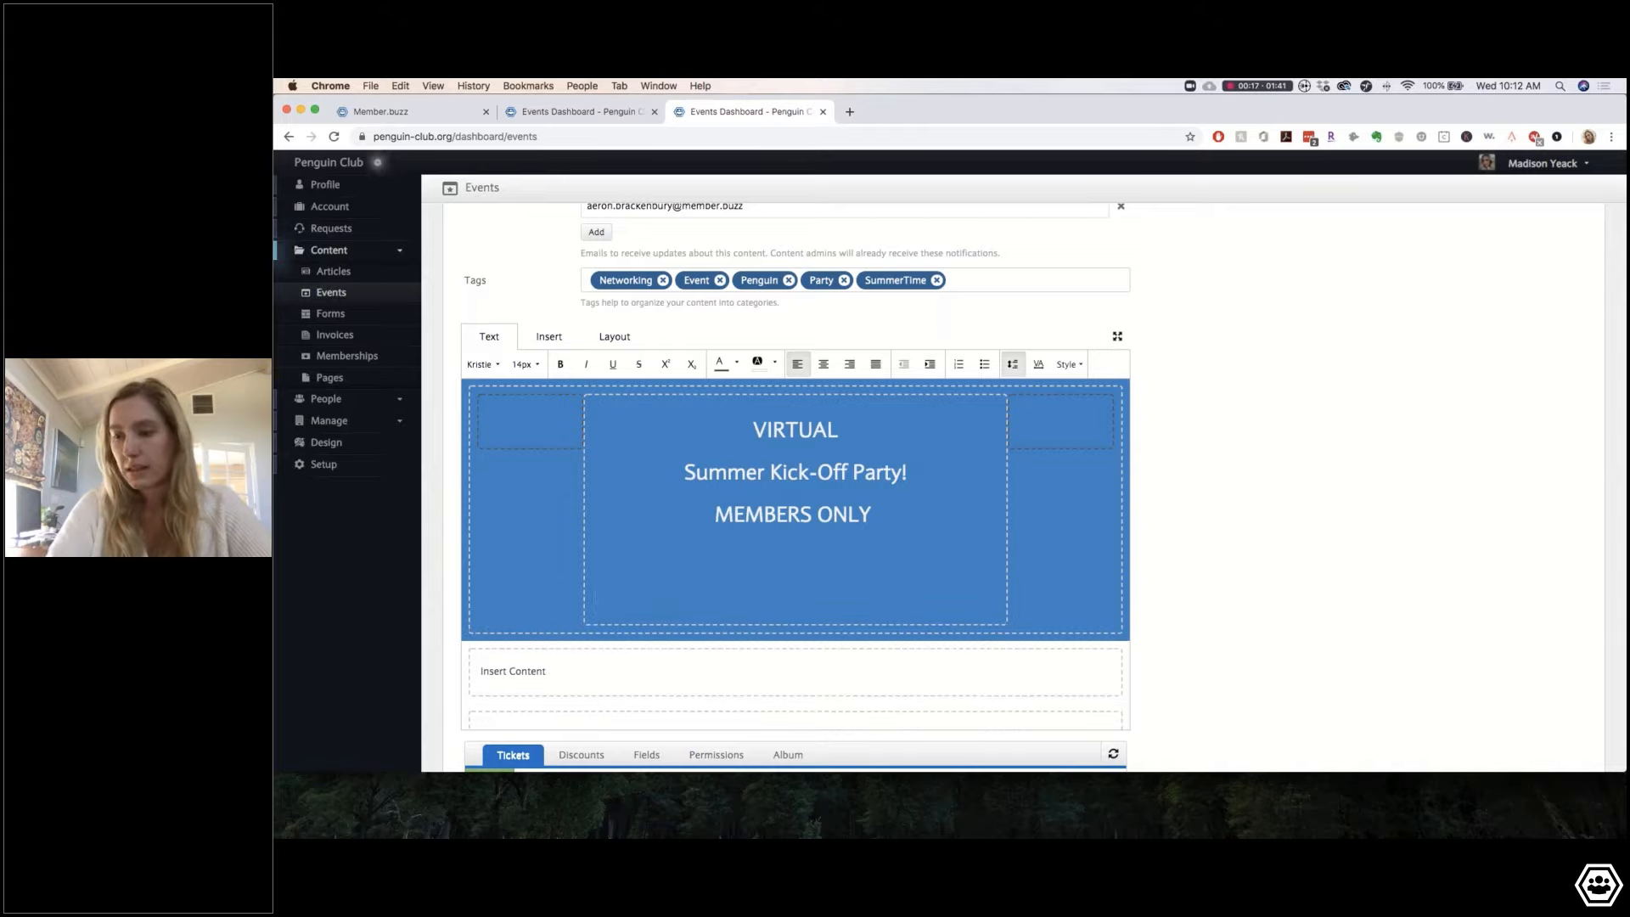
key("BackSpace")
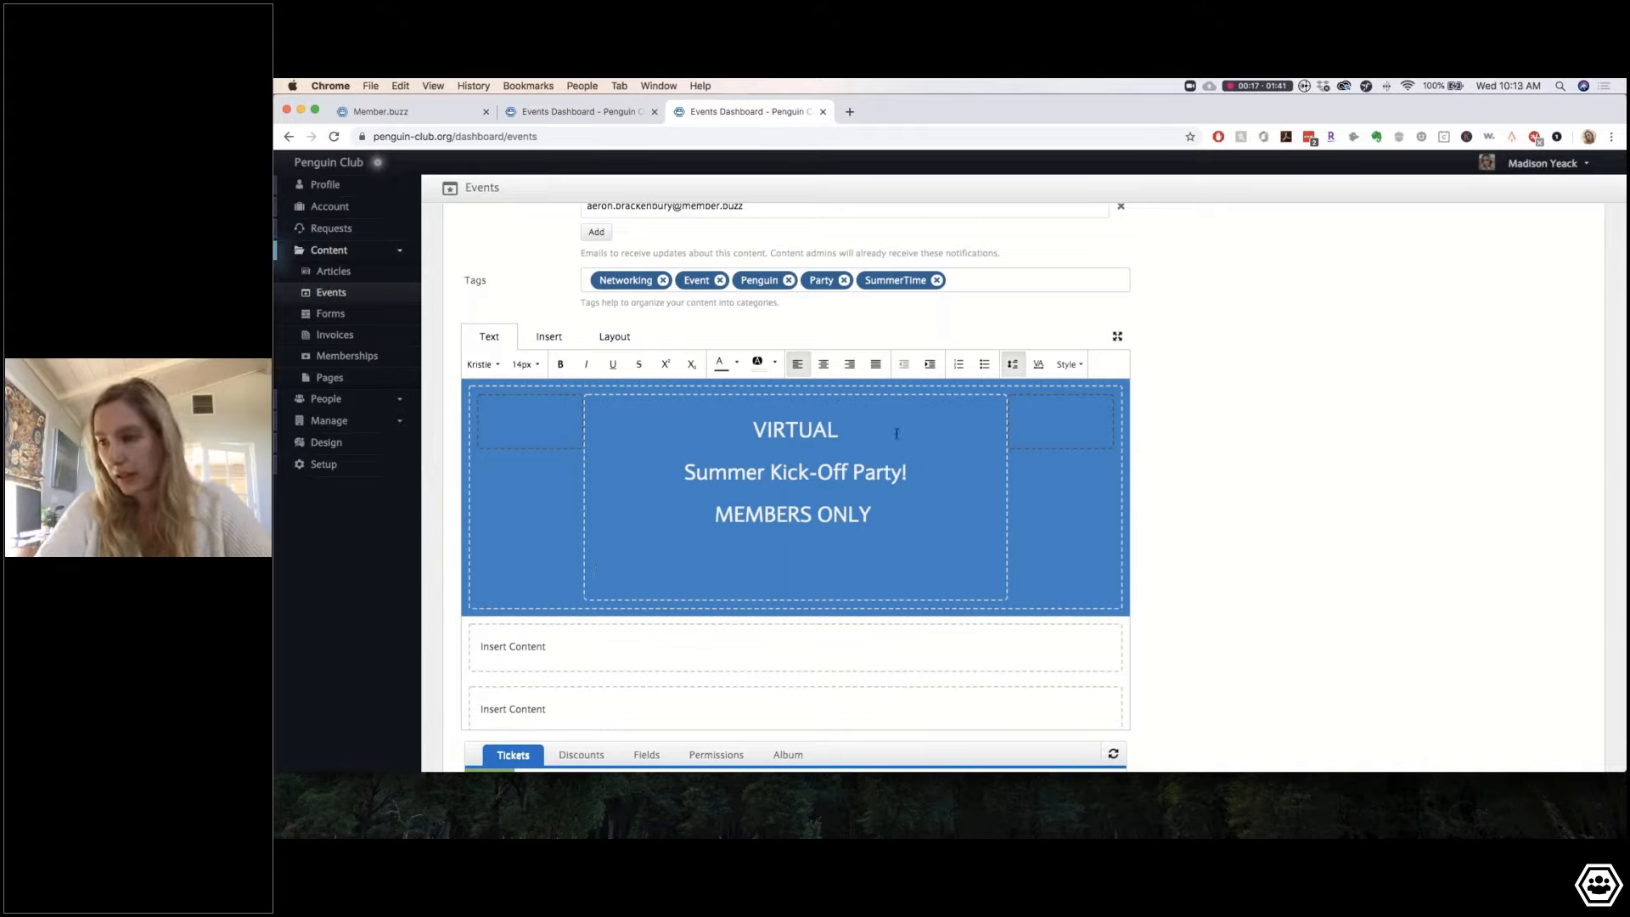
left_click(875, 422)
key("Return")
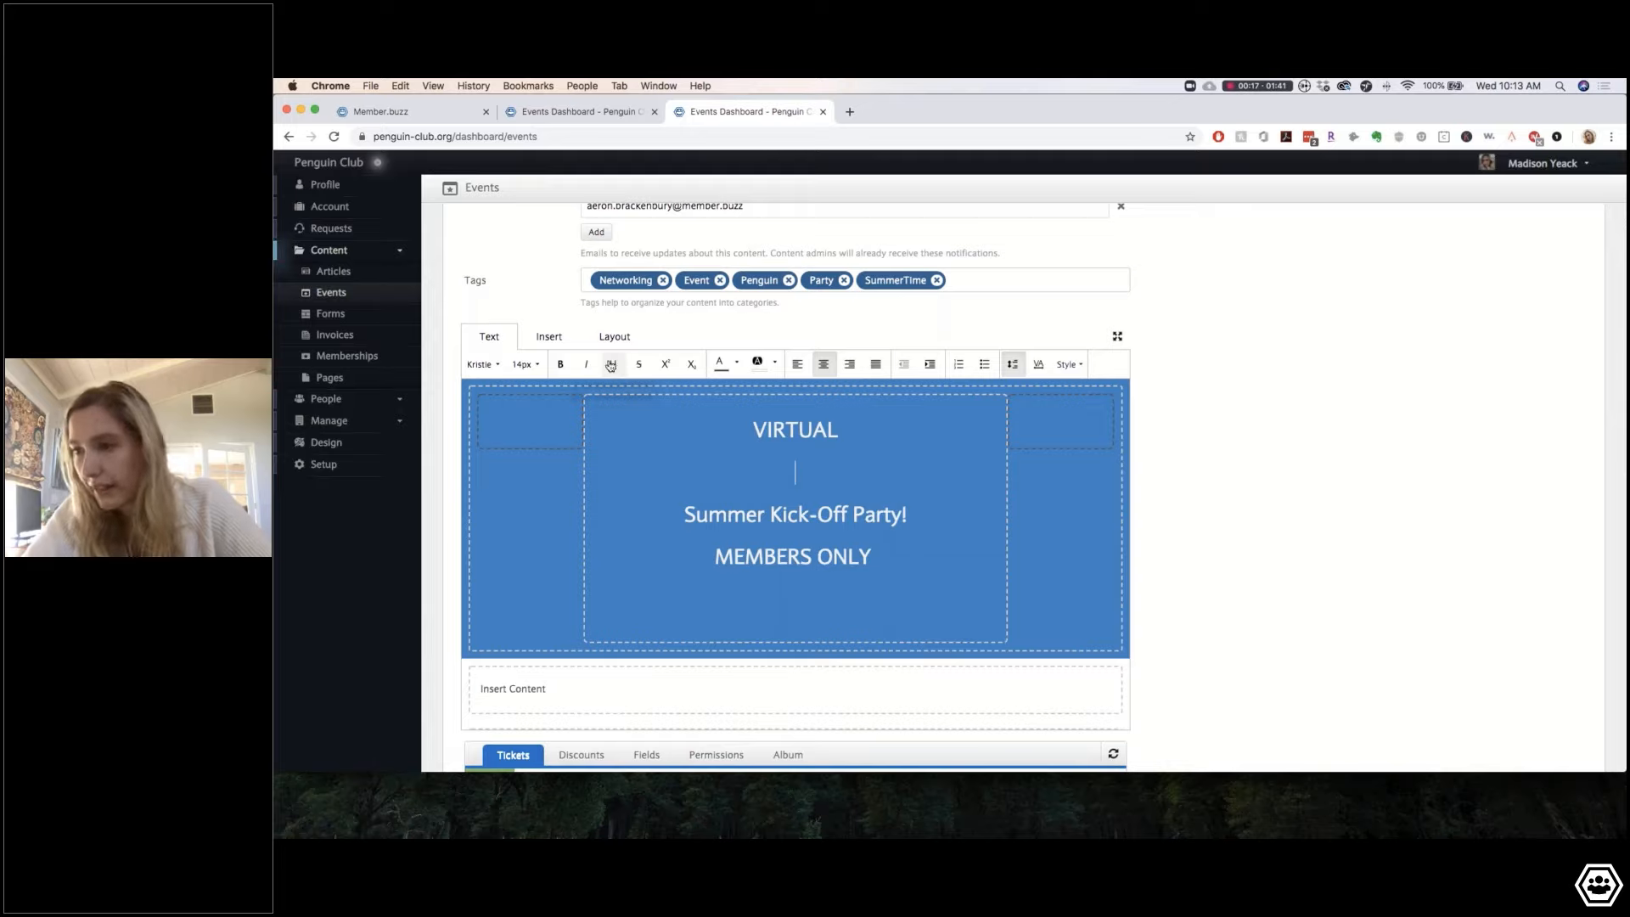
left_click(557, 339)
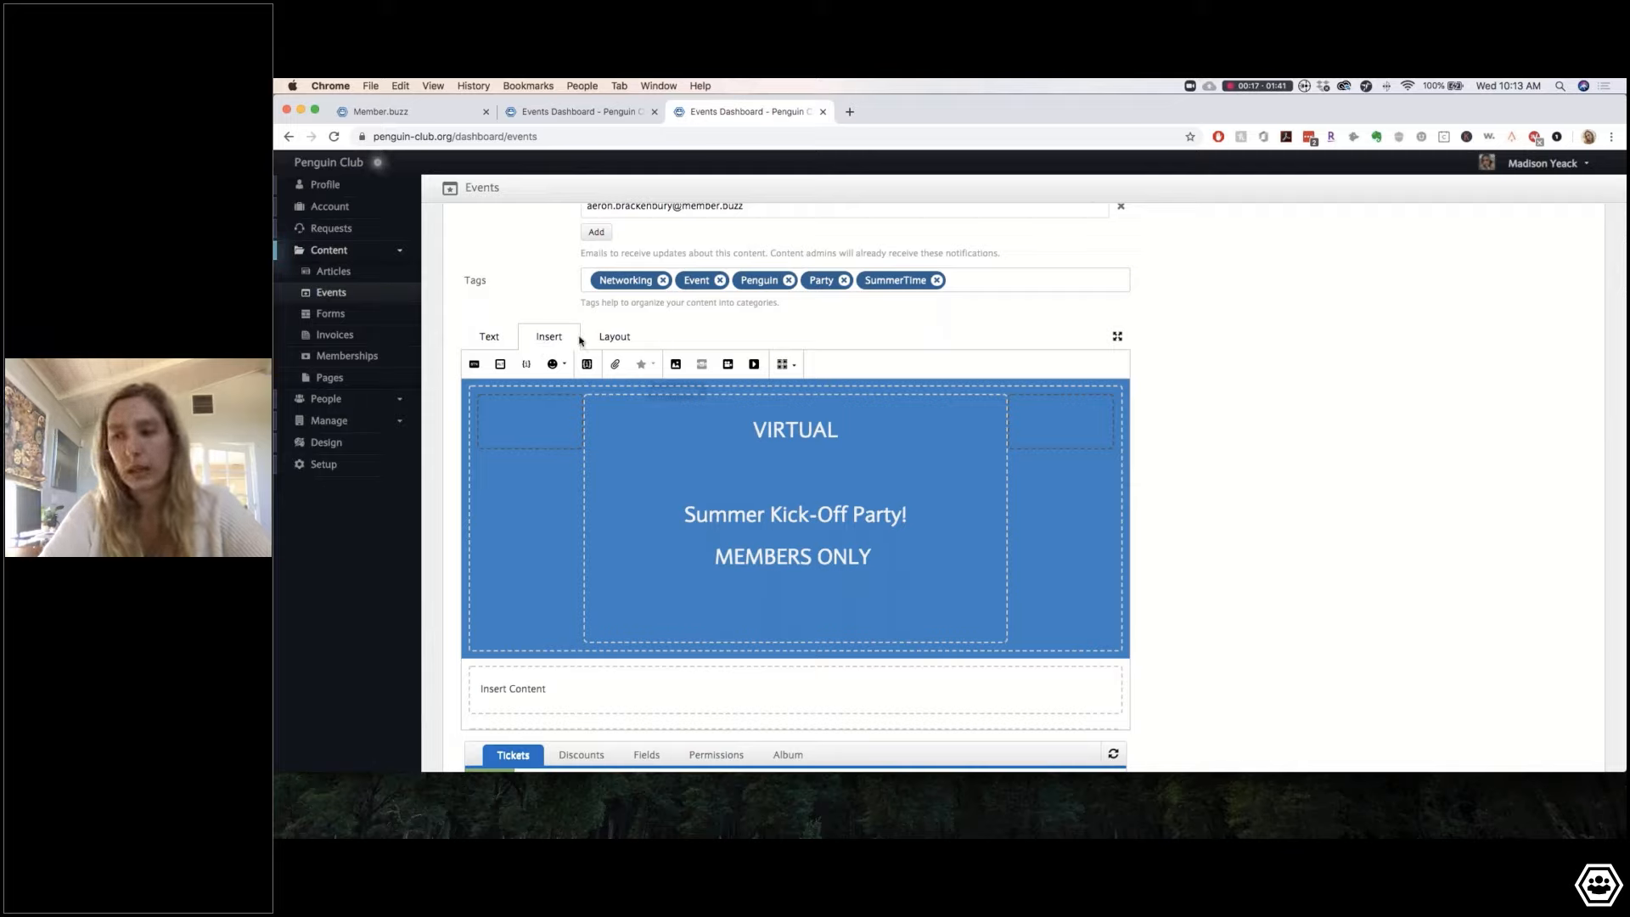
Step: Insert the Happy Hour image into the banner below VIRTUAL
left_click(614, 338)
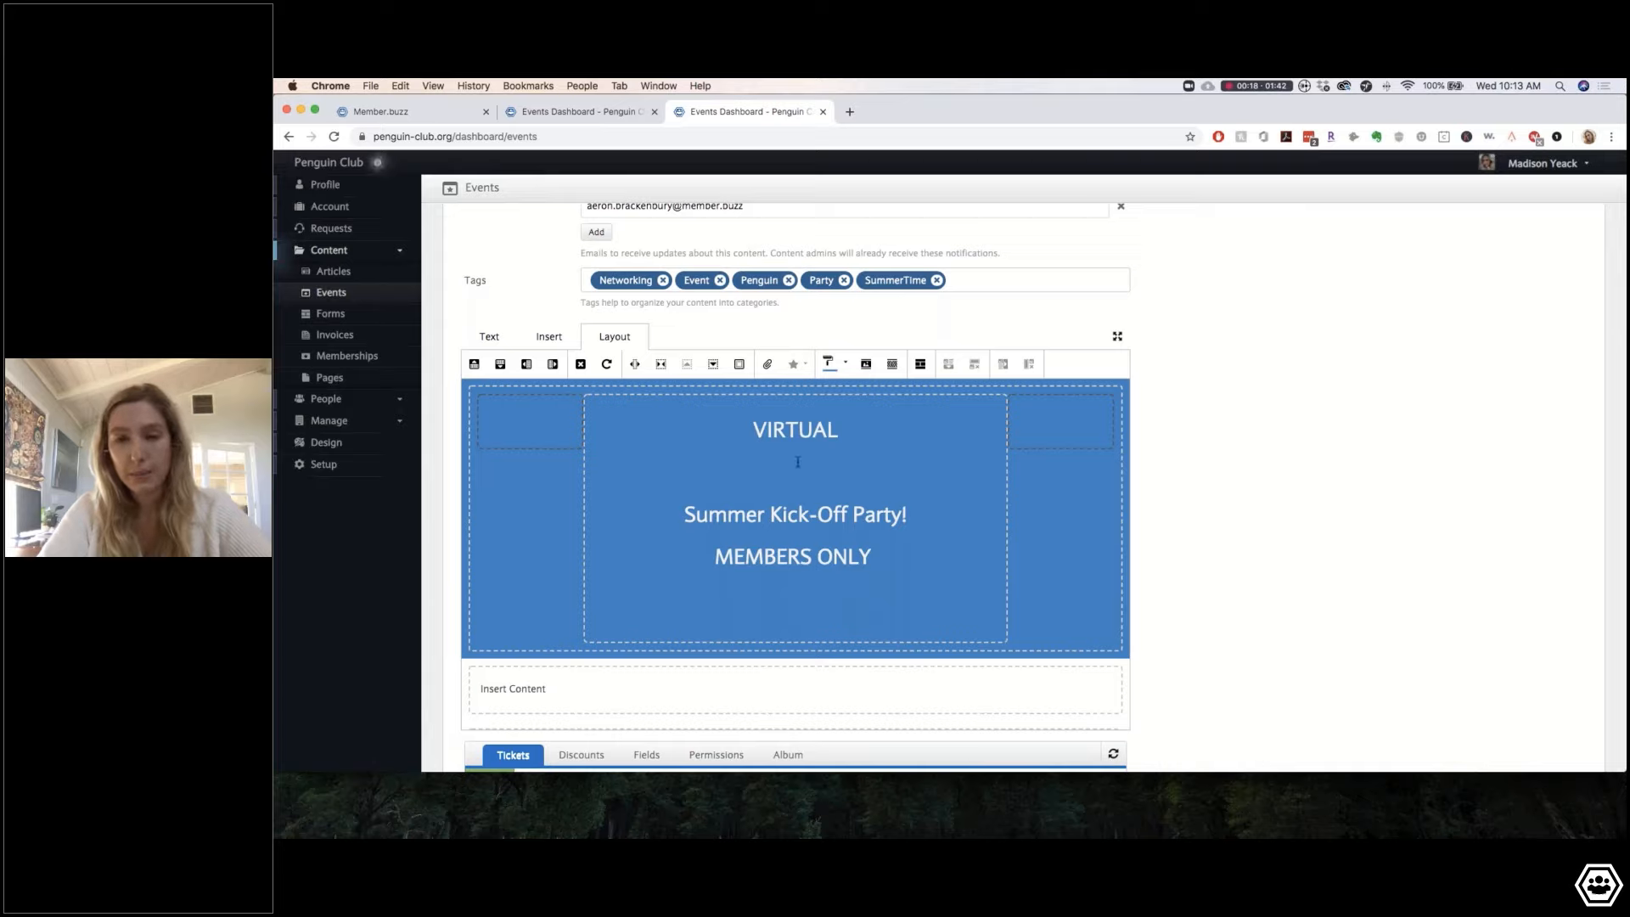
left_click(550, 337)
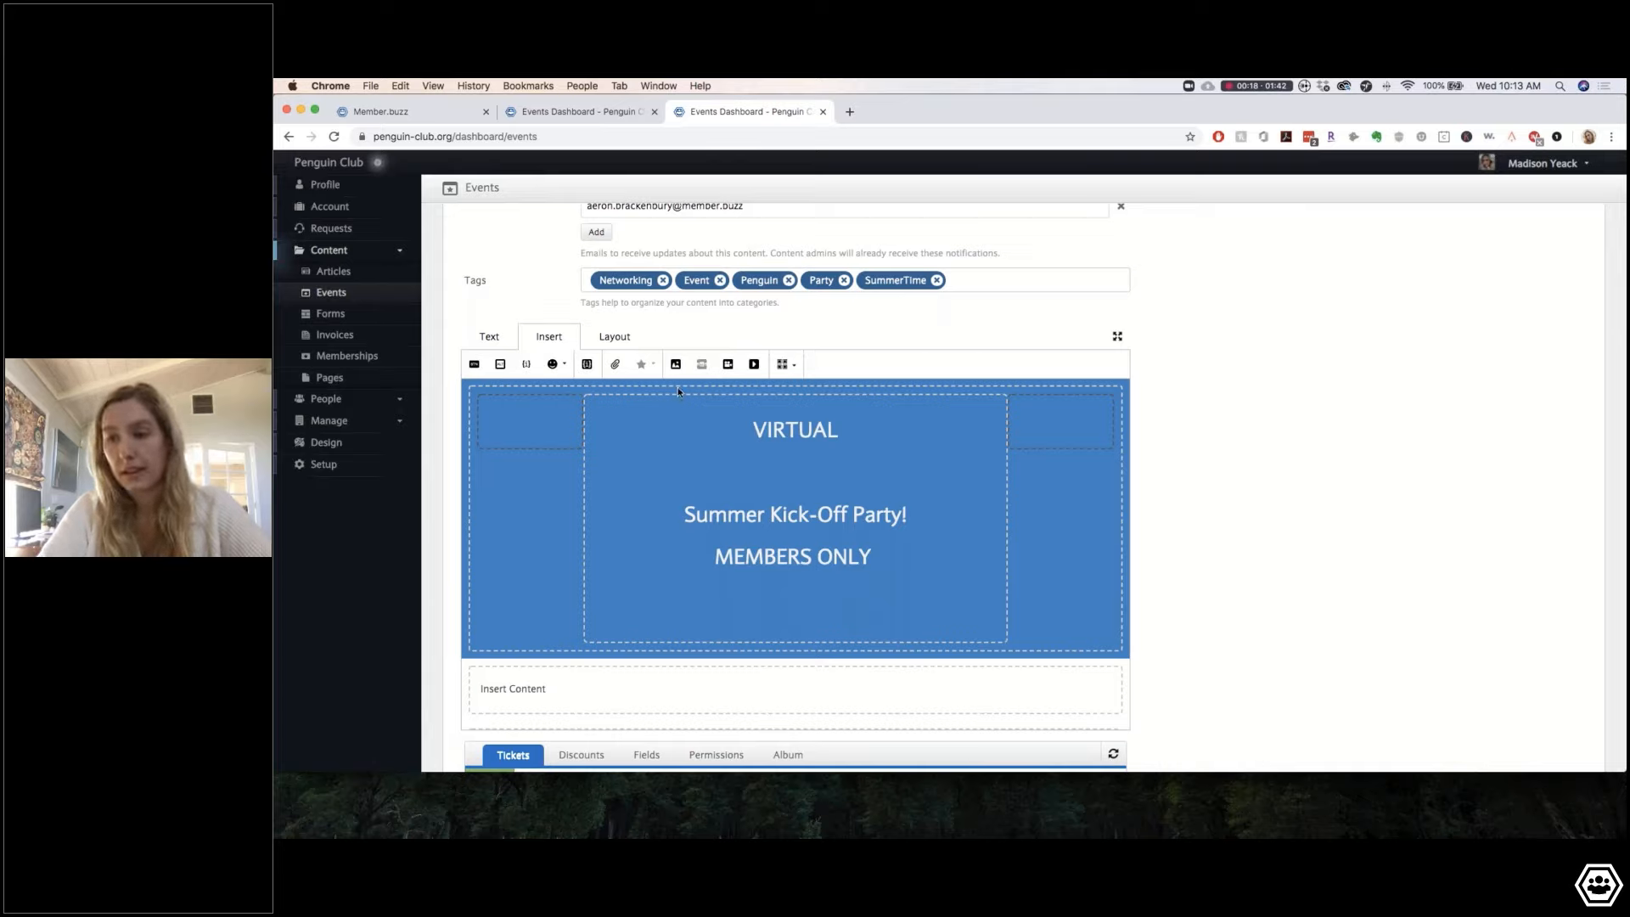
left_click(675, 365)
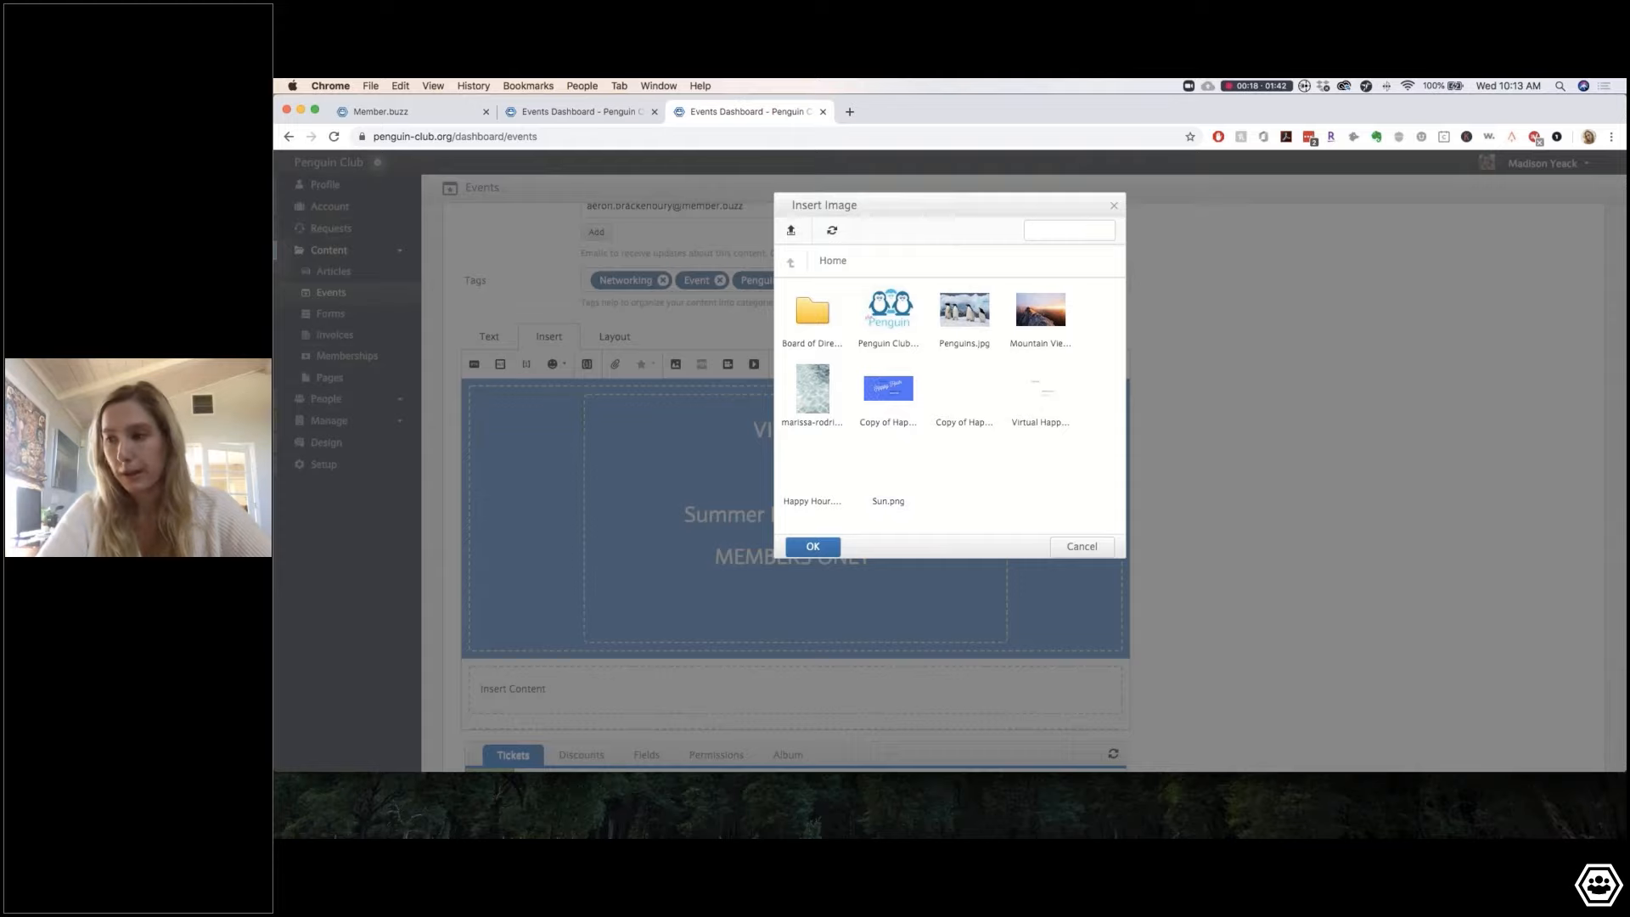
left_click(798, 482)
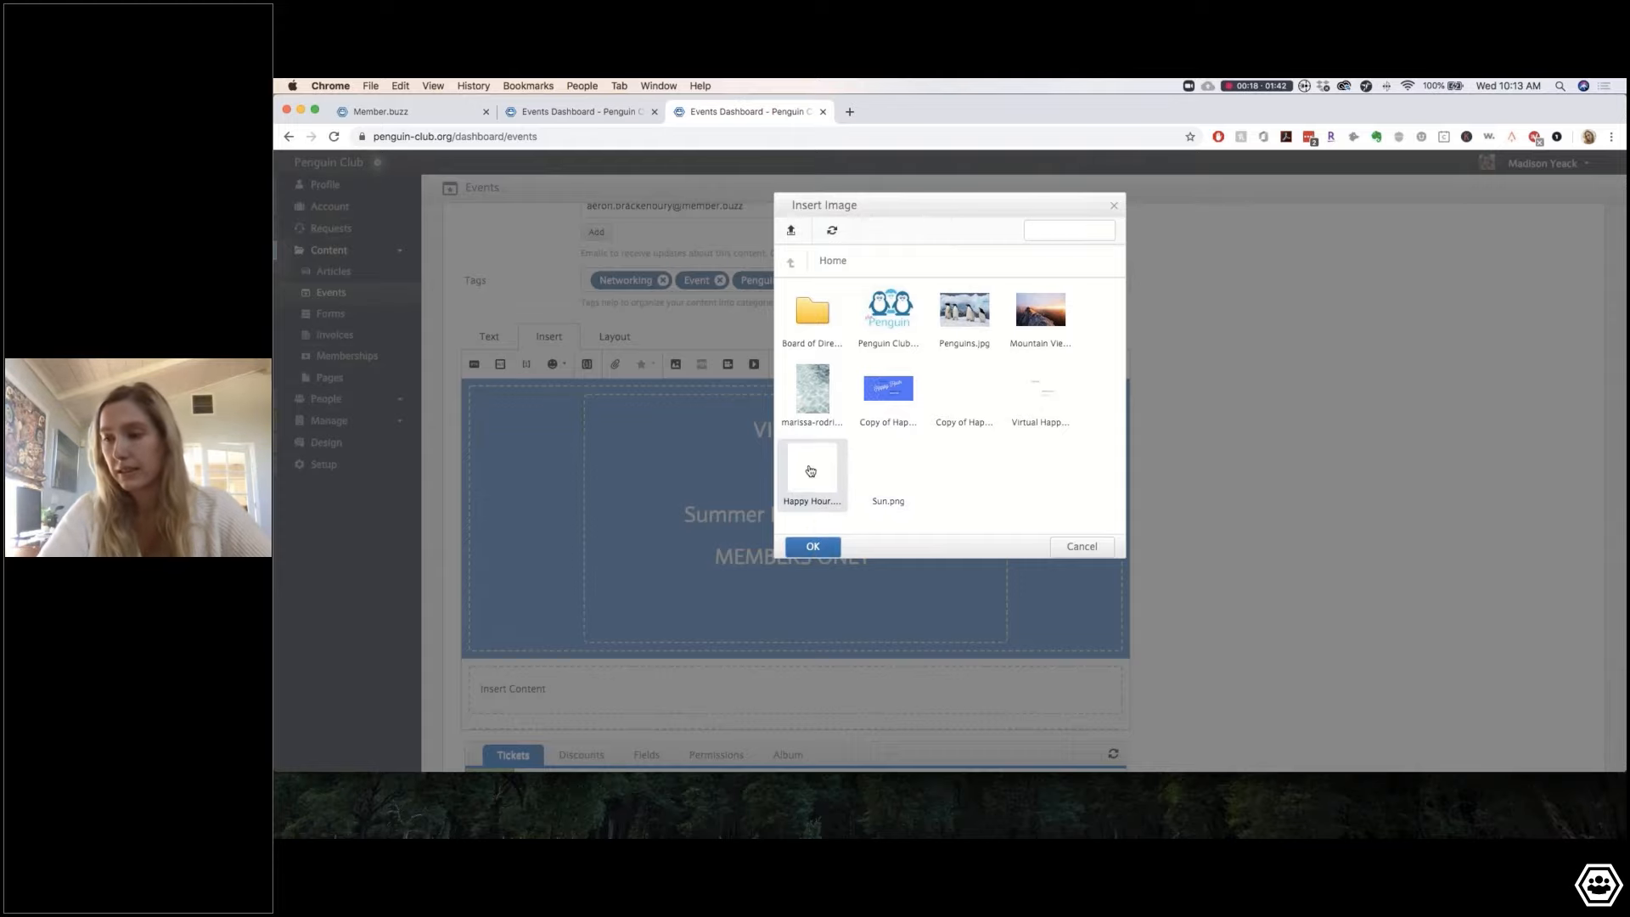
left_click(812, 548)
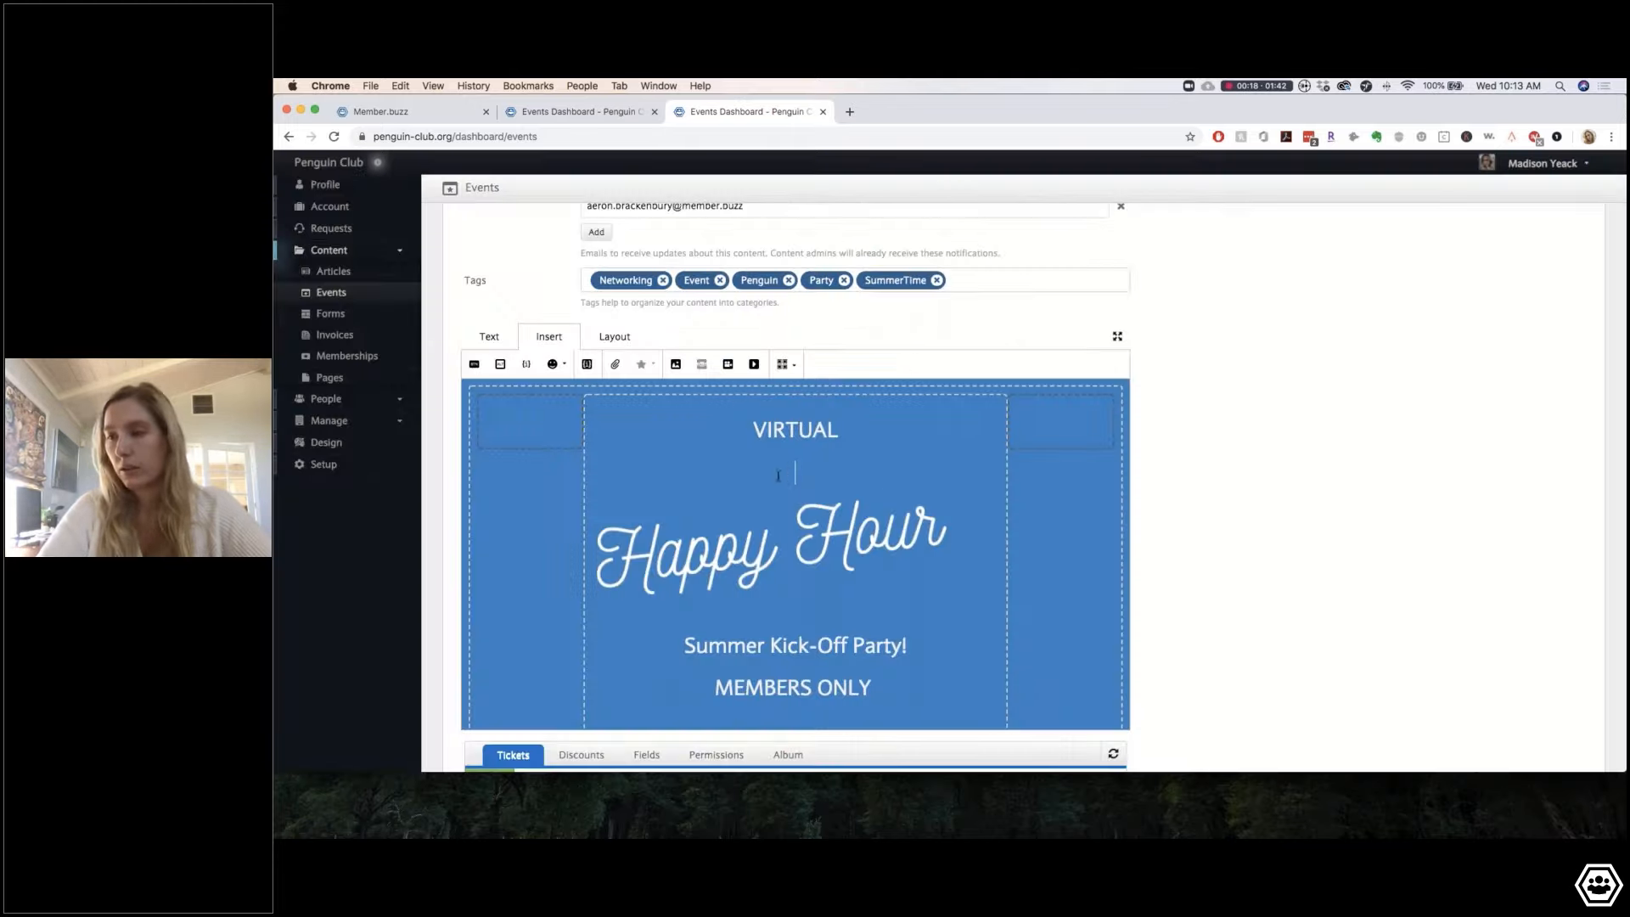
Step: Centre the Happy Hour image and remove the blank lines around it
left_click(897, 543)
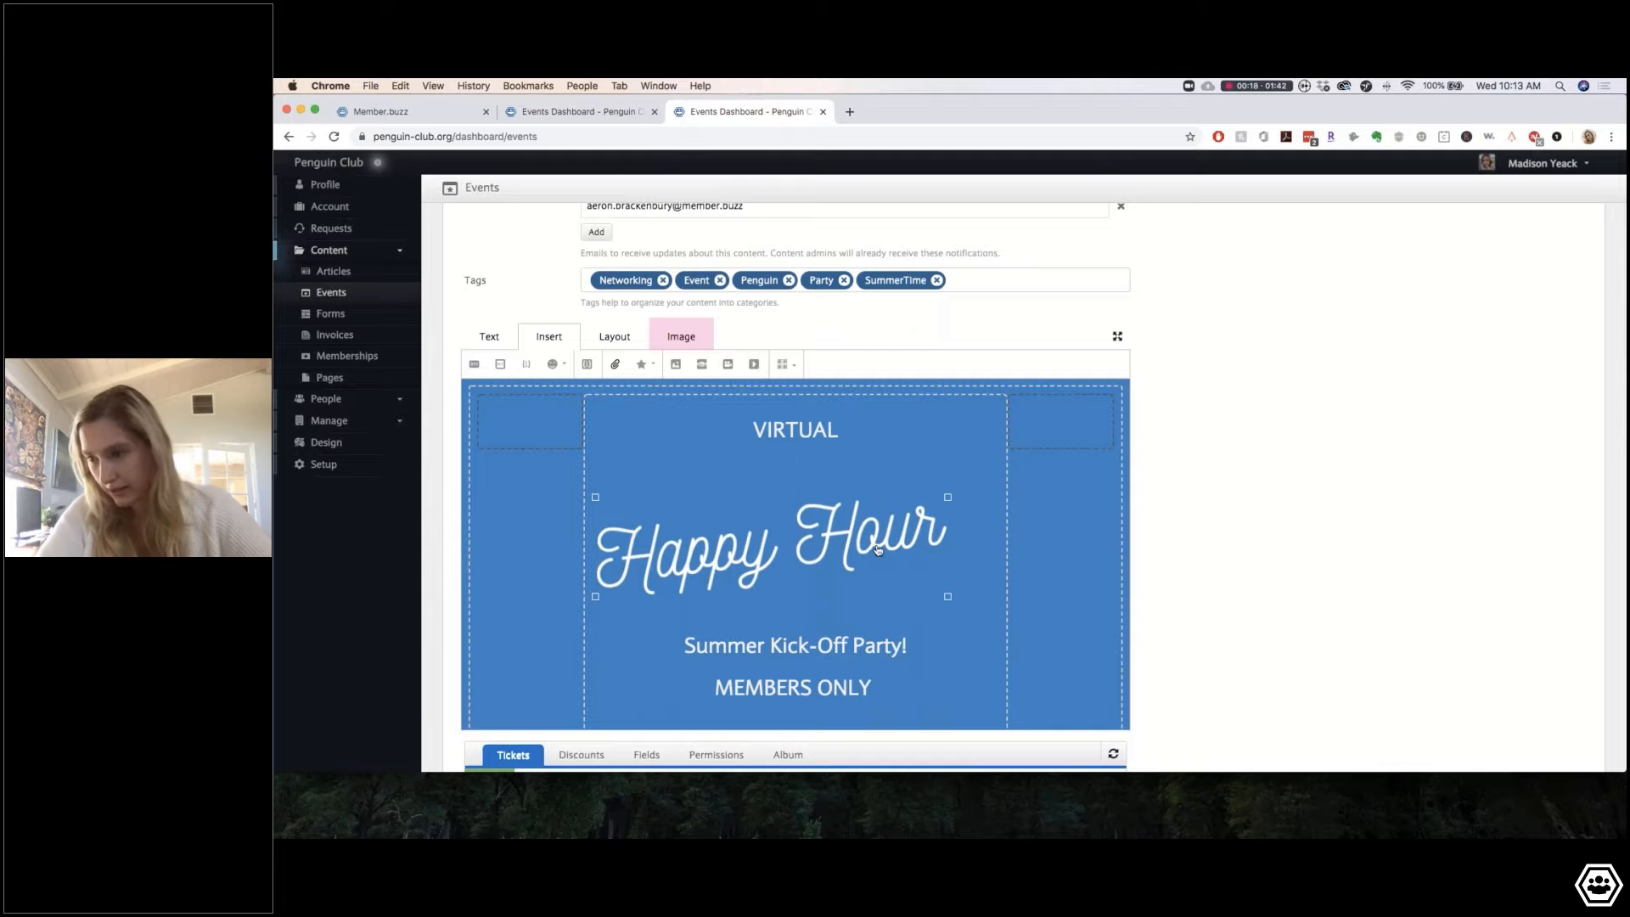
left_click(478, 335)
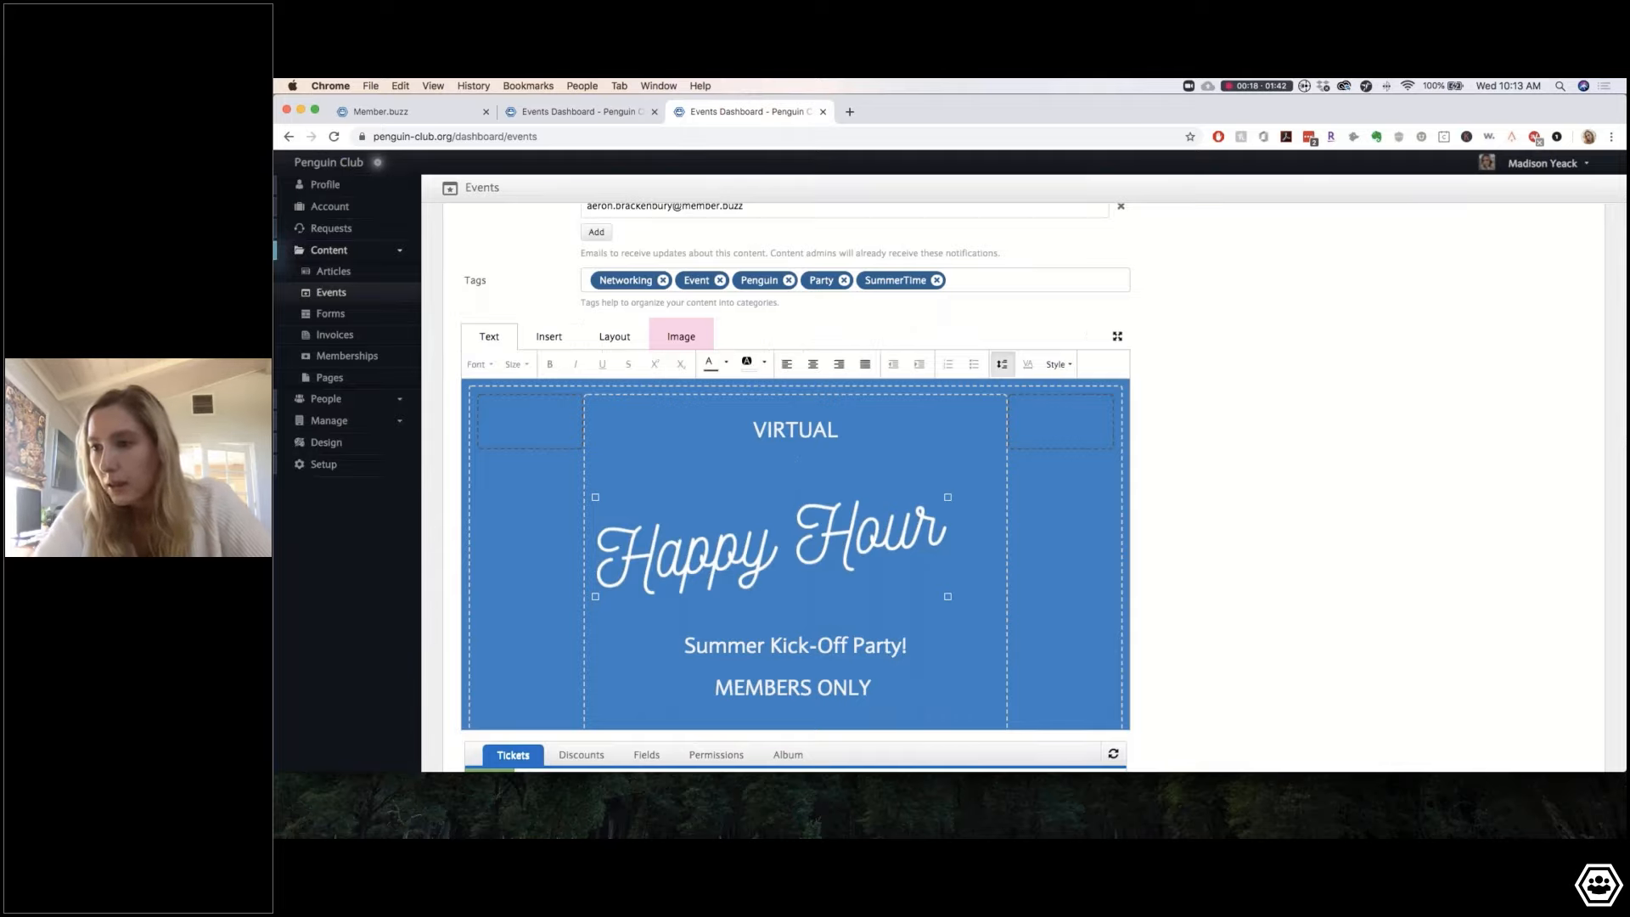
left_click(812, 365)
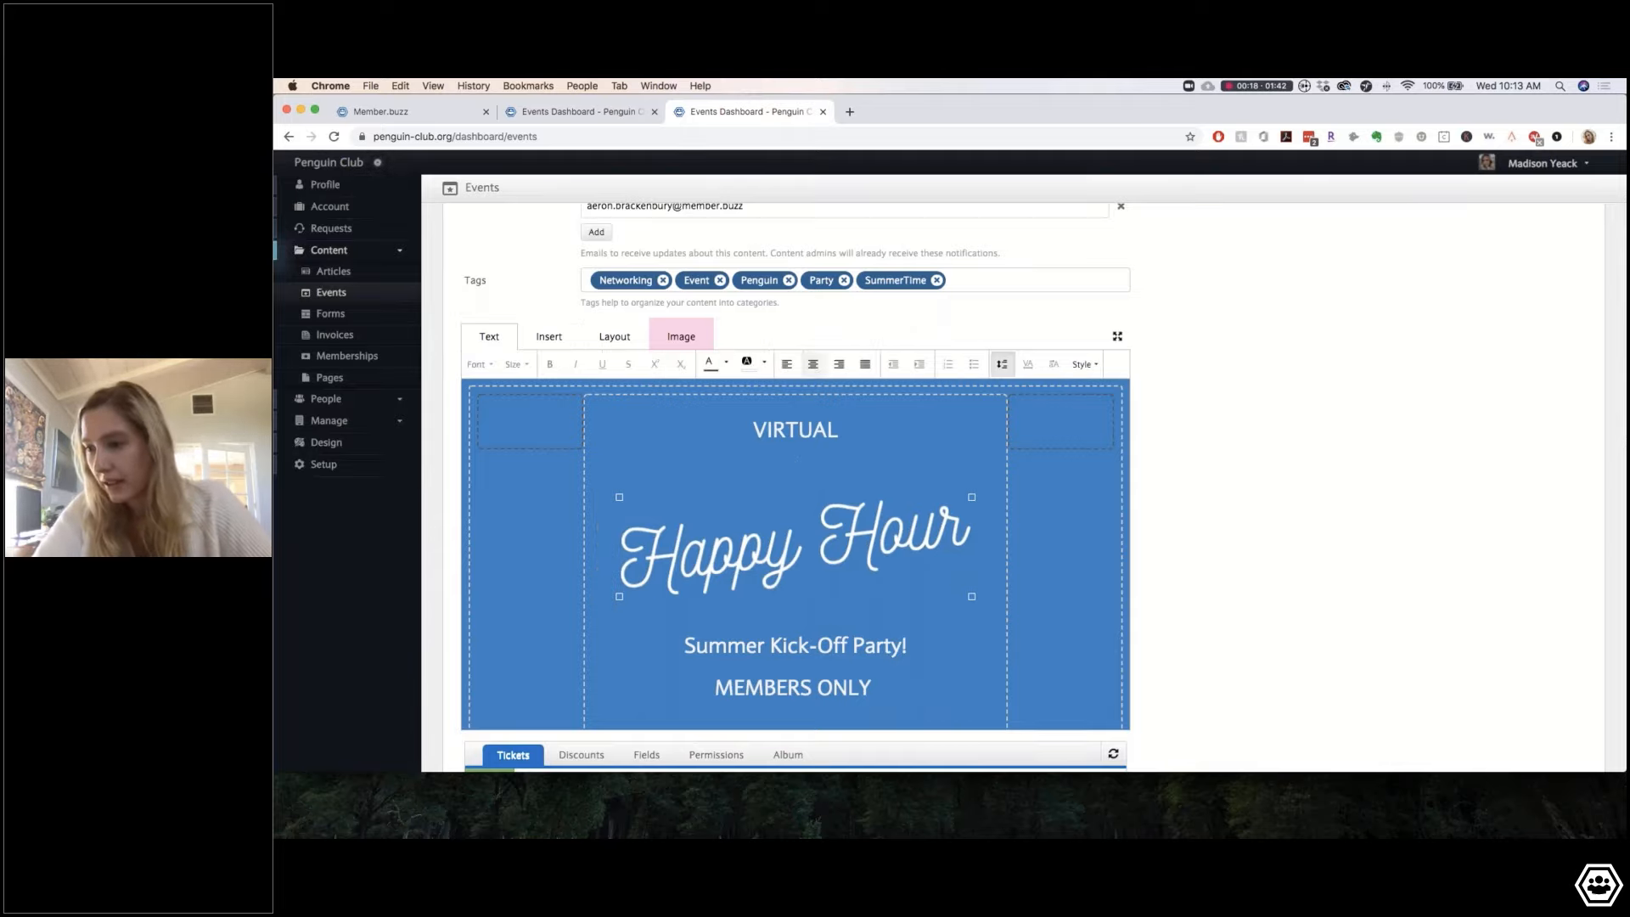
left_click(823, 469)
key("BackSpace")
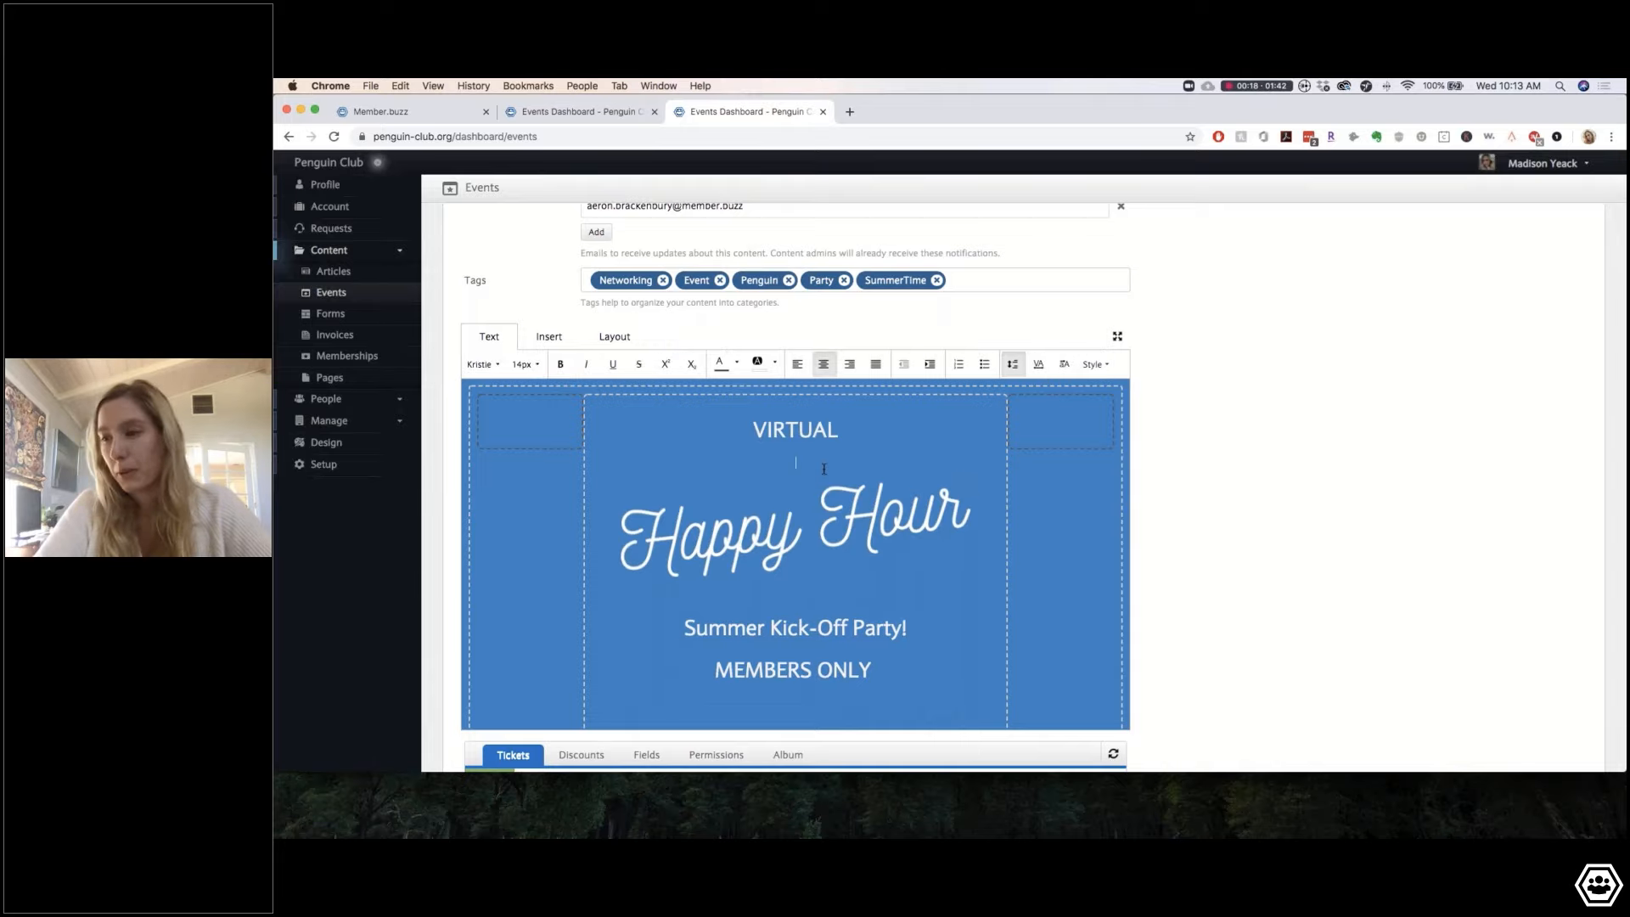
key("BackSpace")
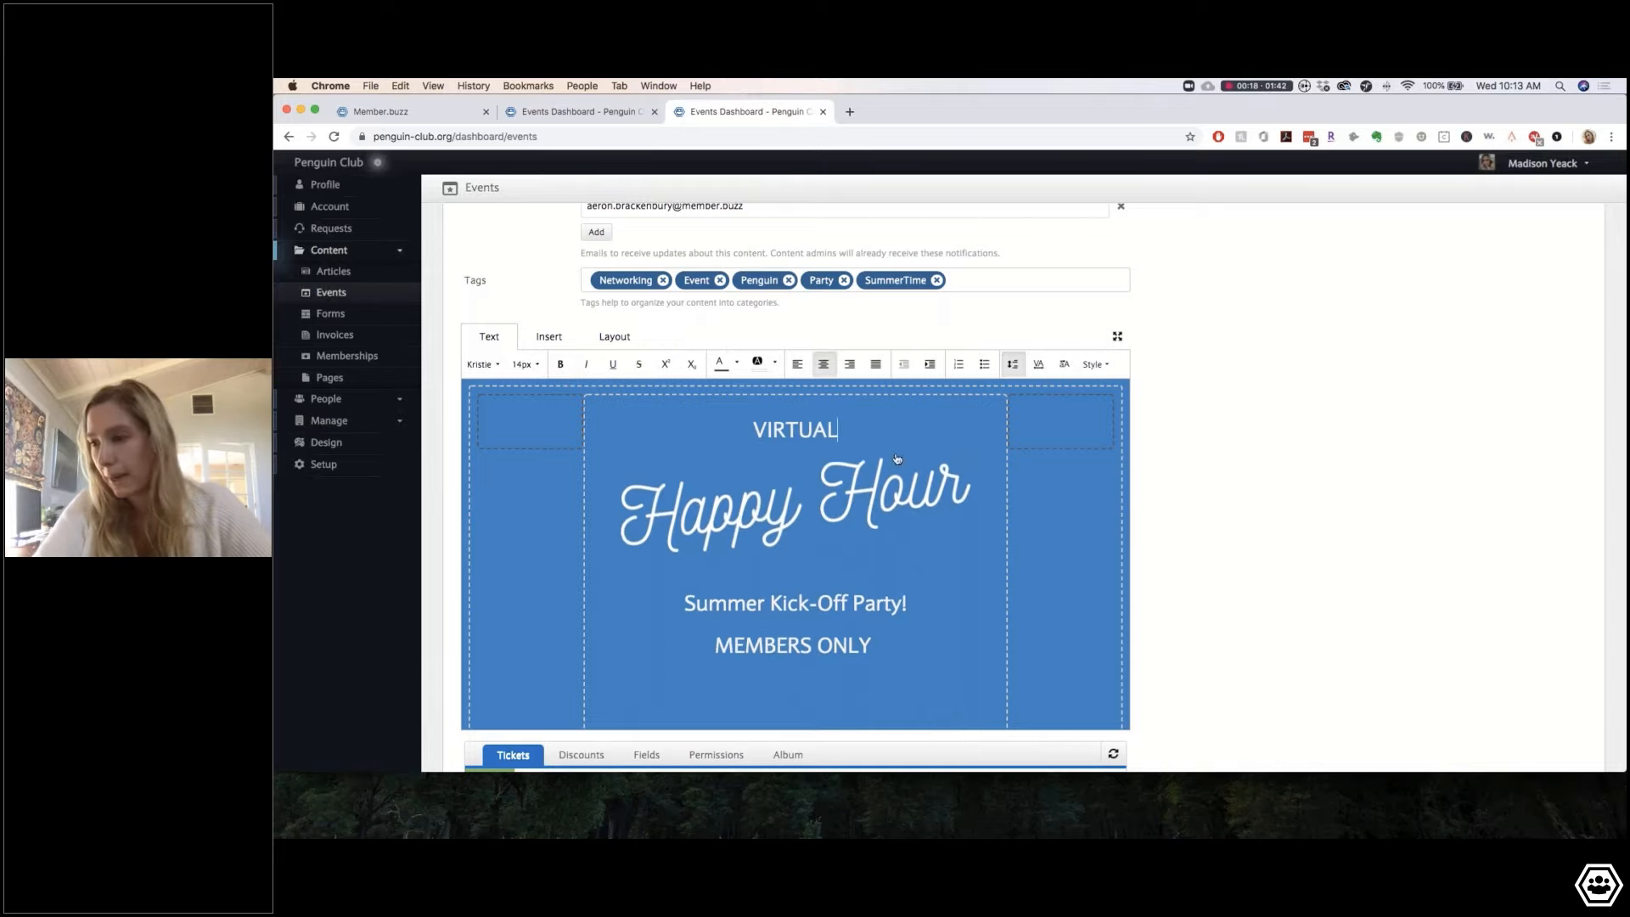
Step: Make VIRTUAL bold and italic
double_click(781, 430)
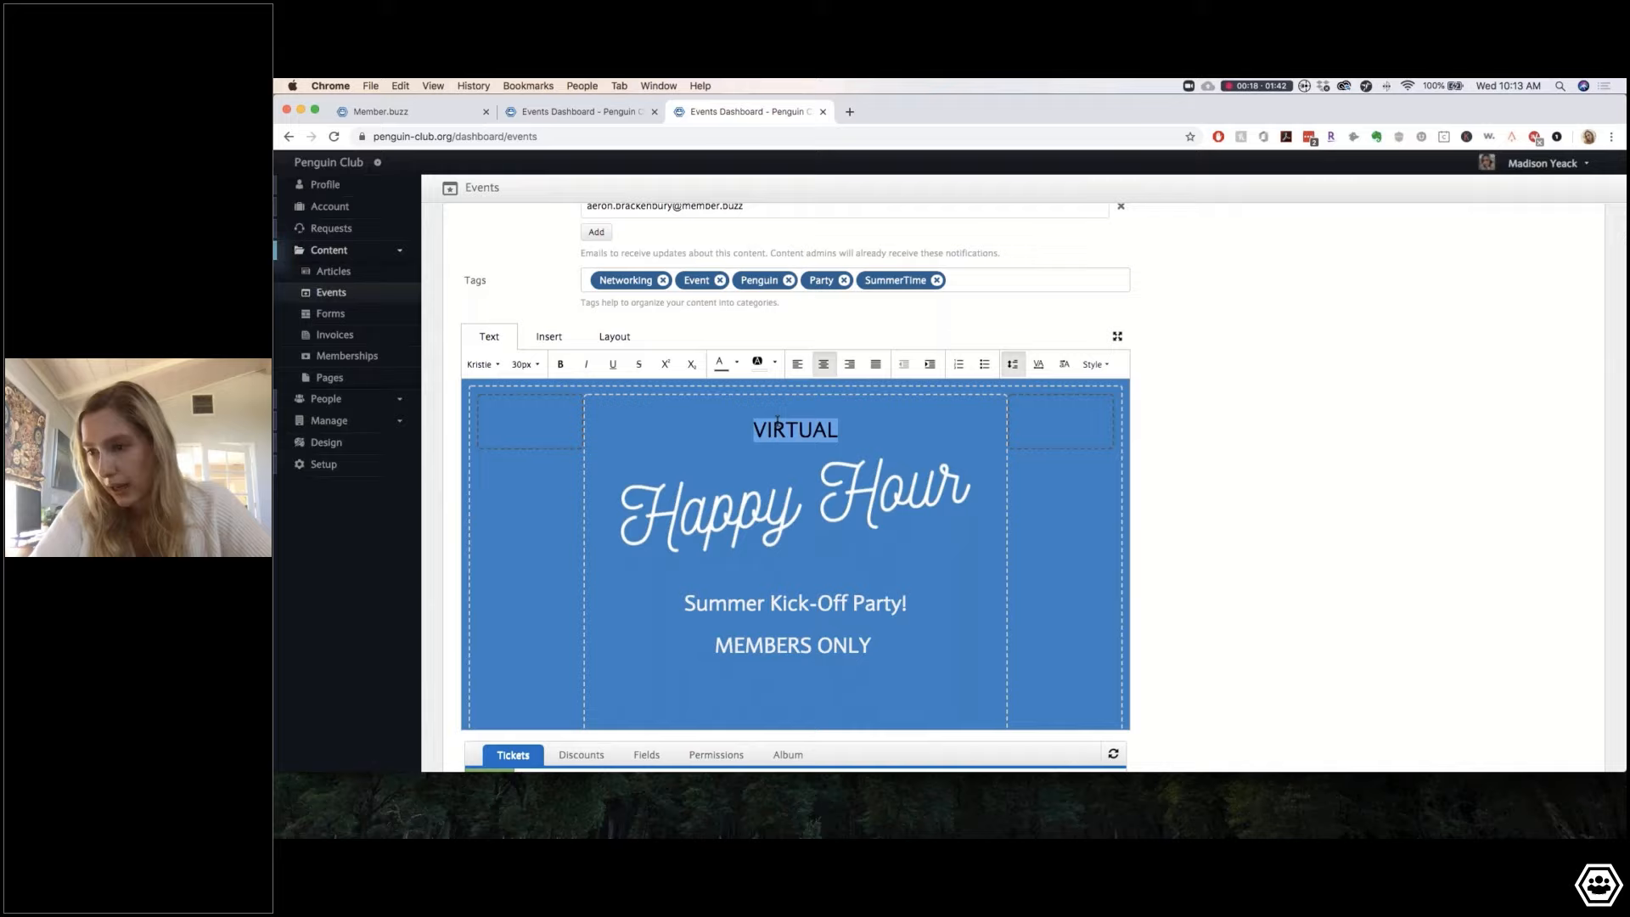
left_click(585, 367)
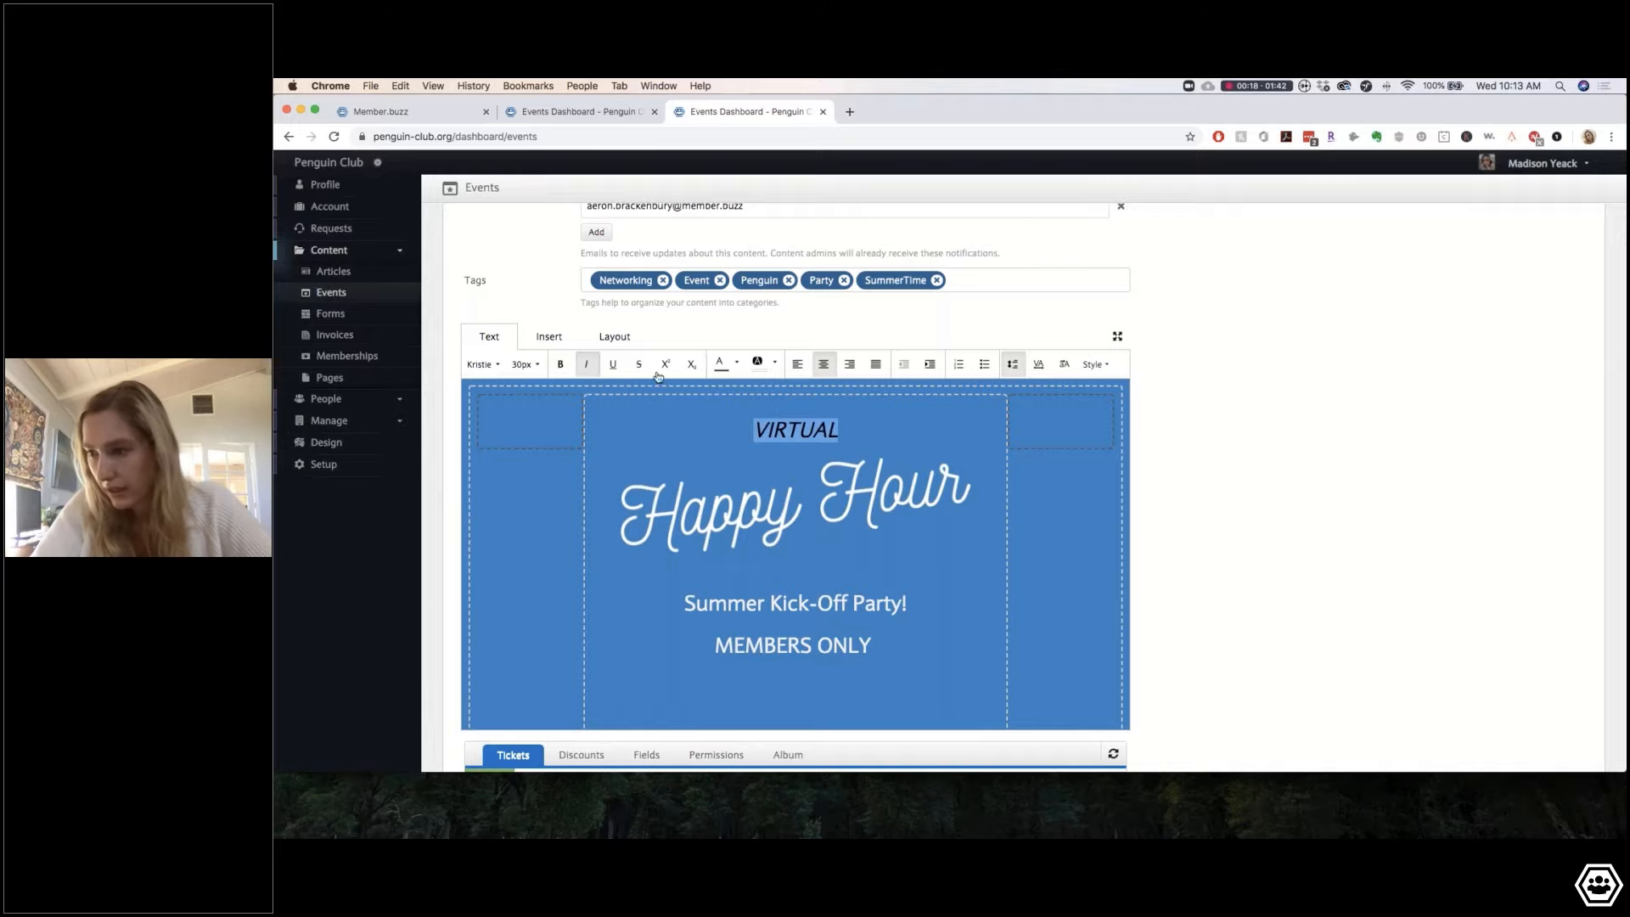
left_click(560, 363)
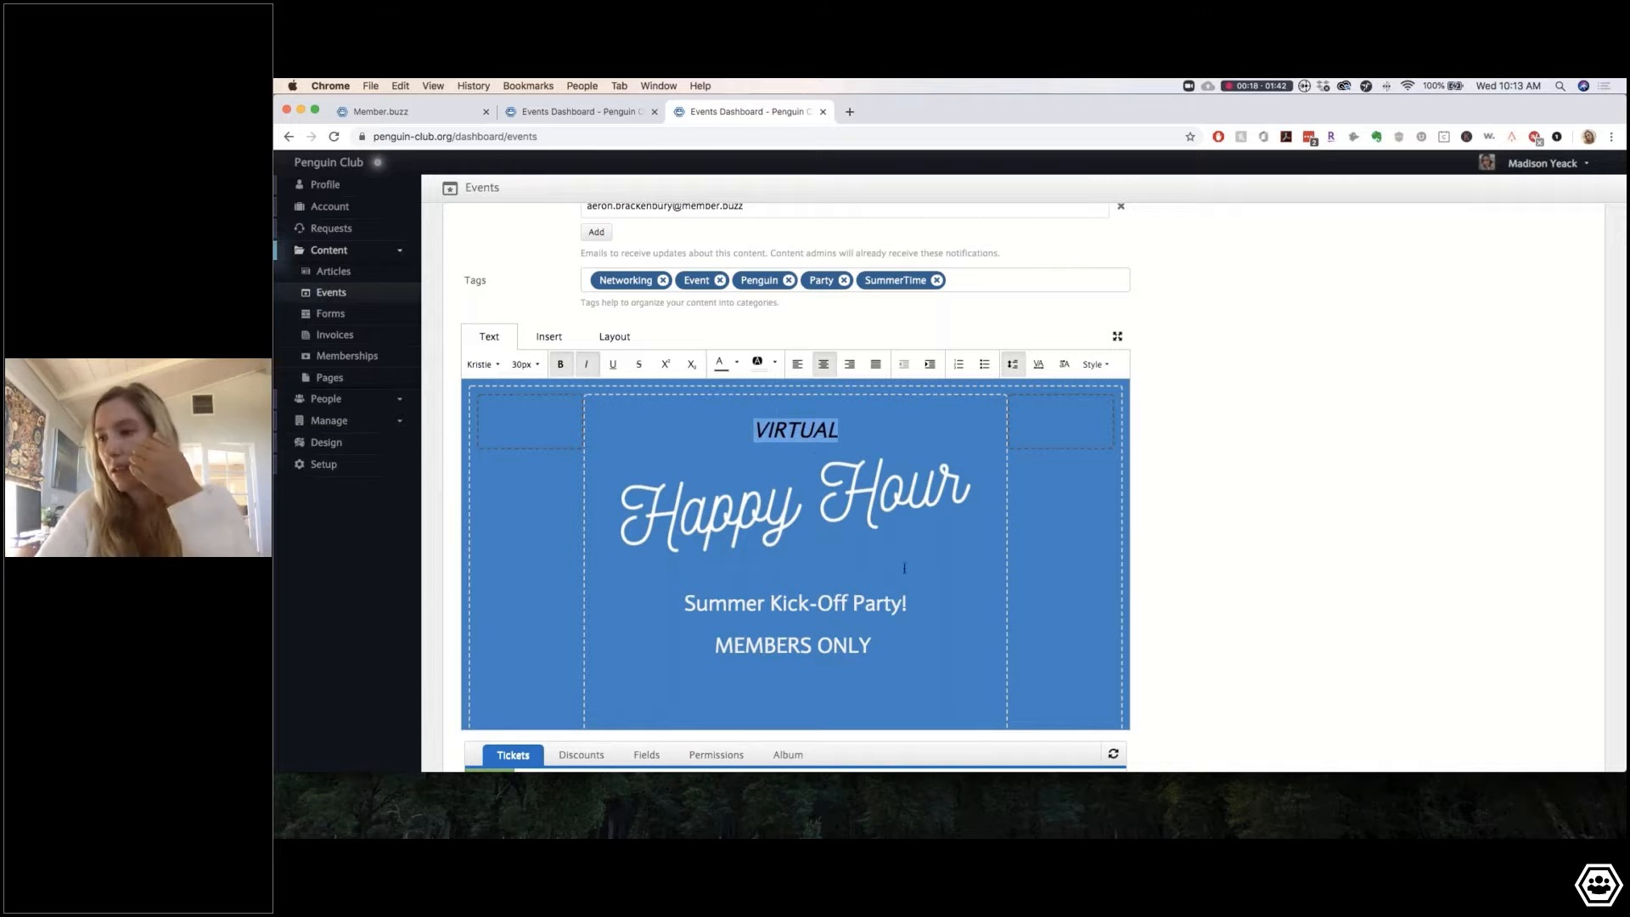
left_click(905, 604)
Step: Set the Summer Kick-Off Party! line to 35px
left_click_drag(905, 604, 685, 605)
left_click(560, 365)
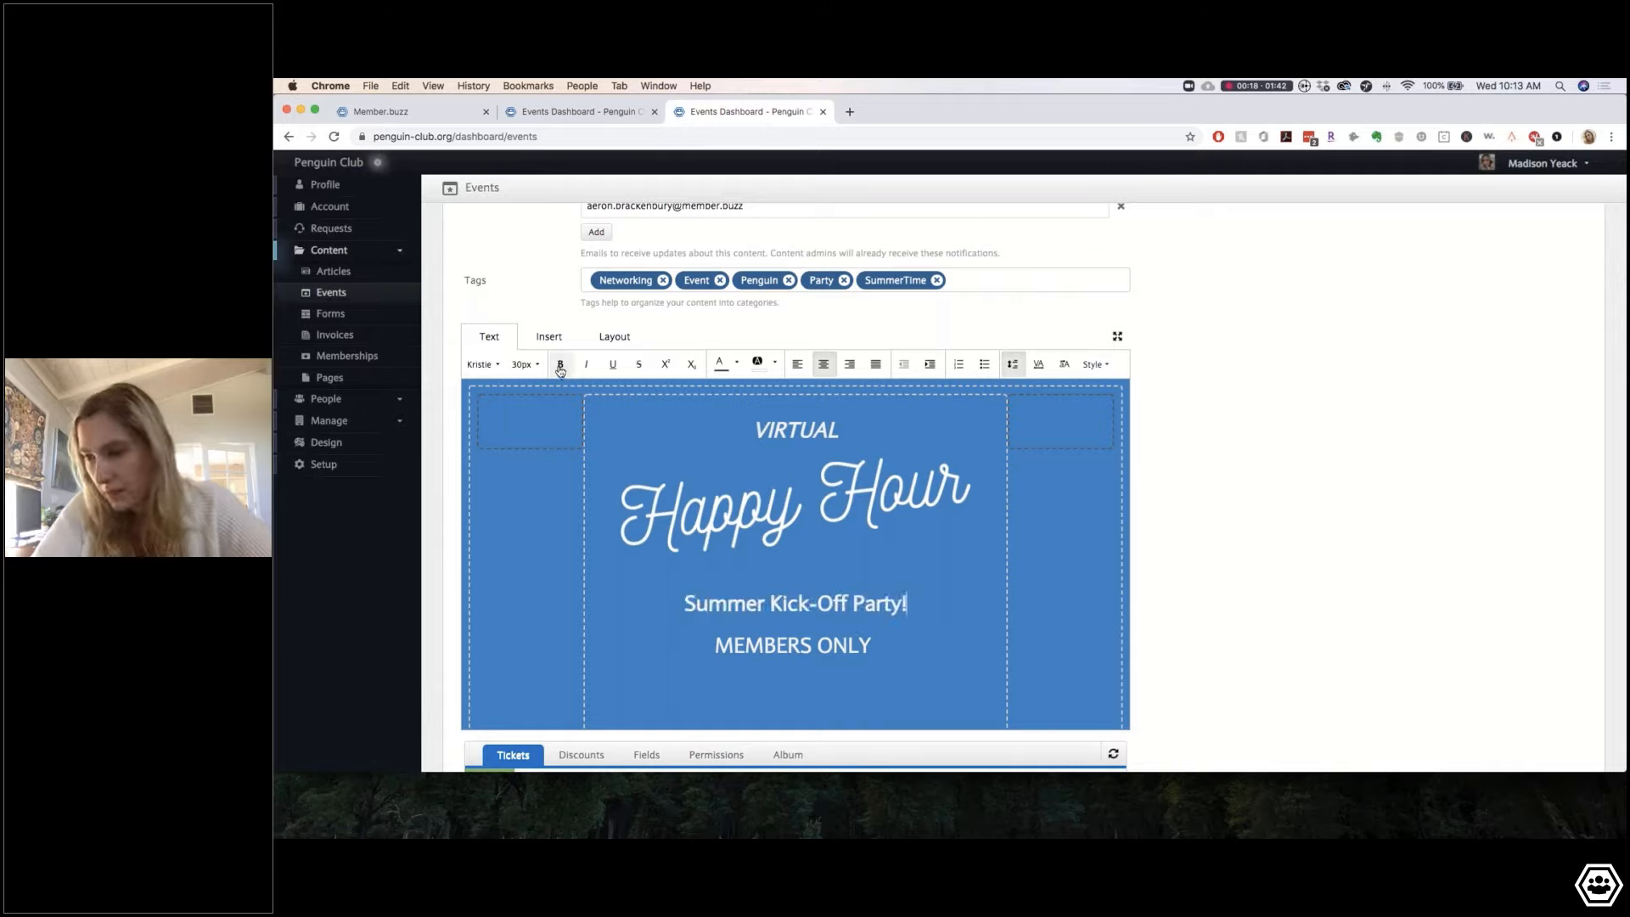
left_click(560, 365)
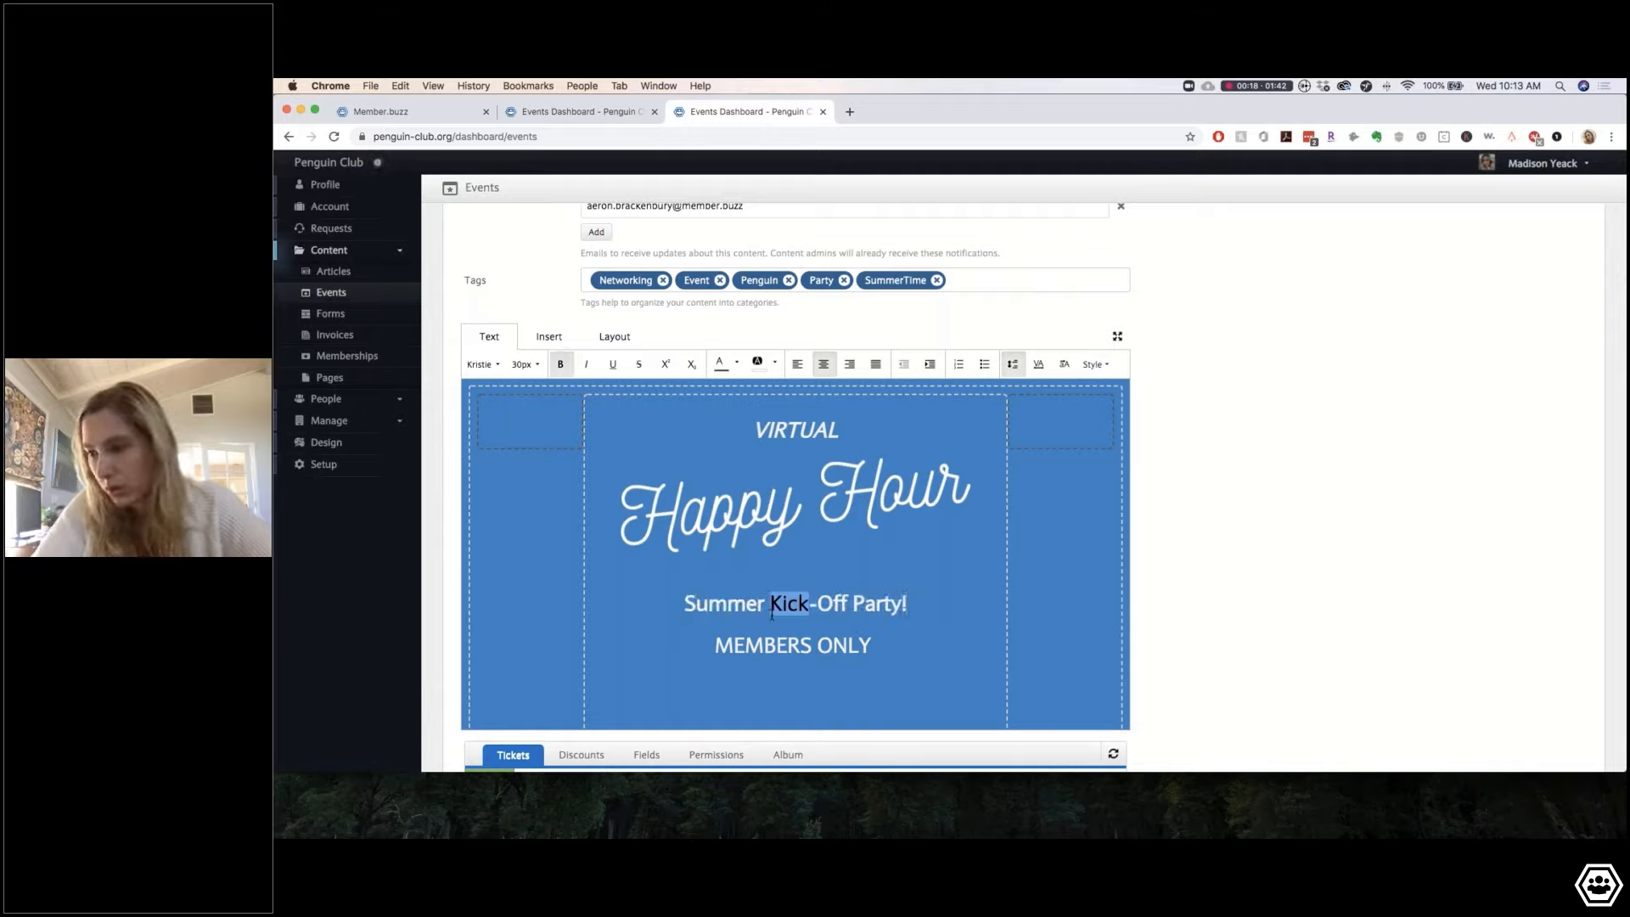
left_click(524, 365)
left_click(531, 514)
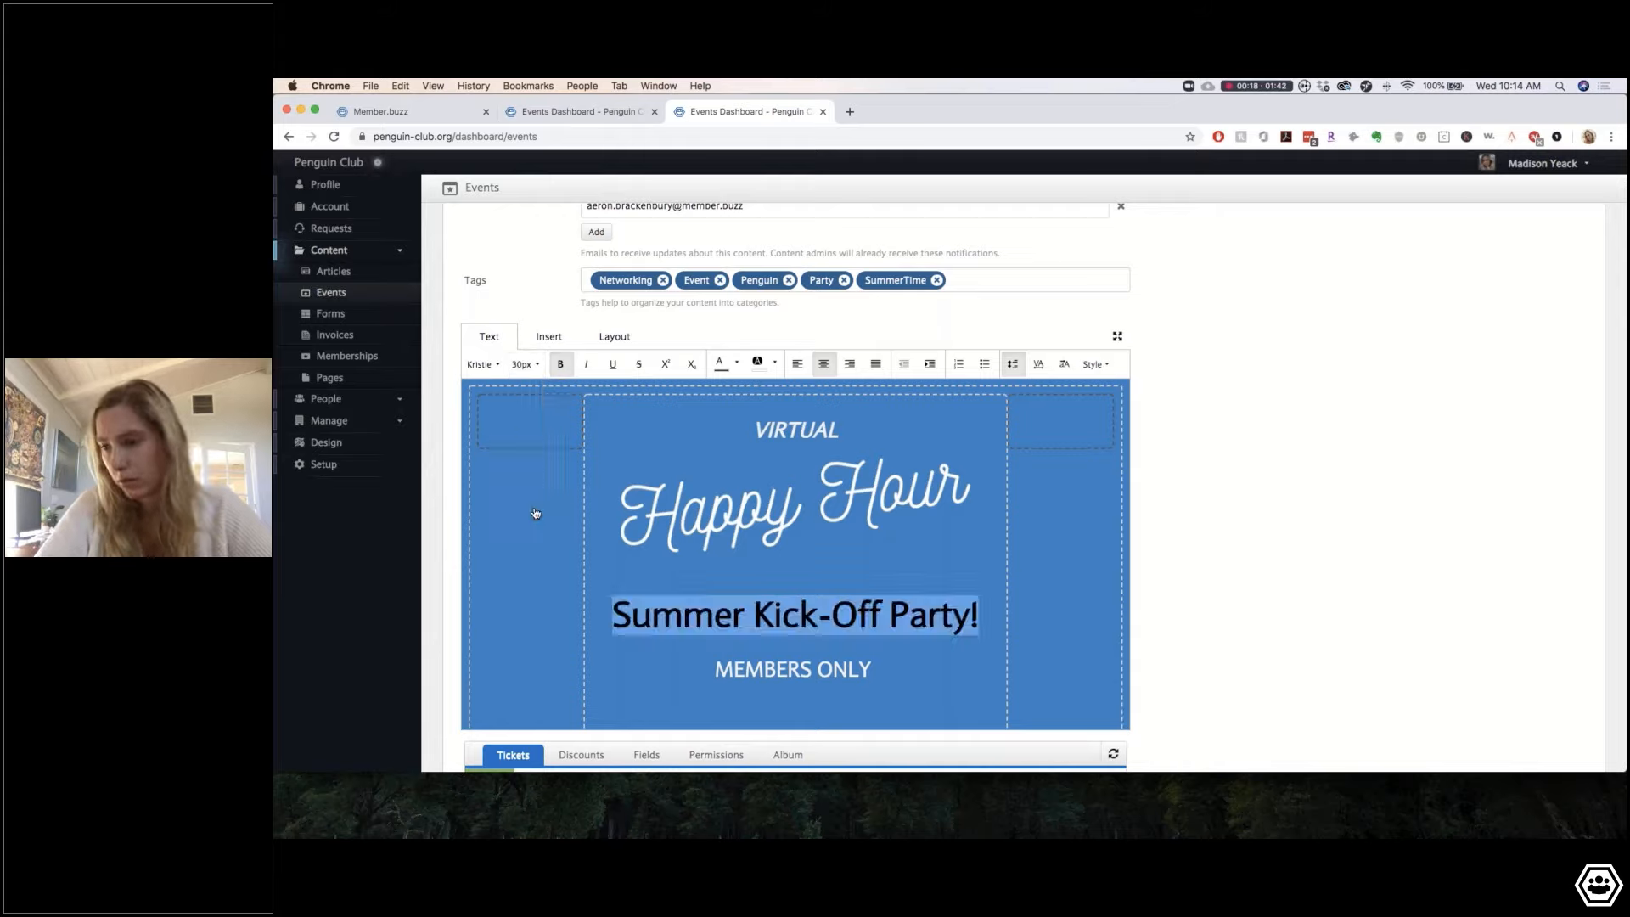
left_click(522, 364)
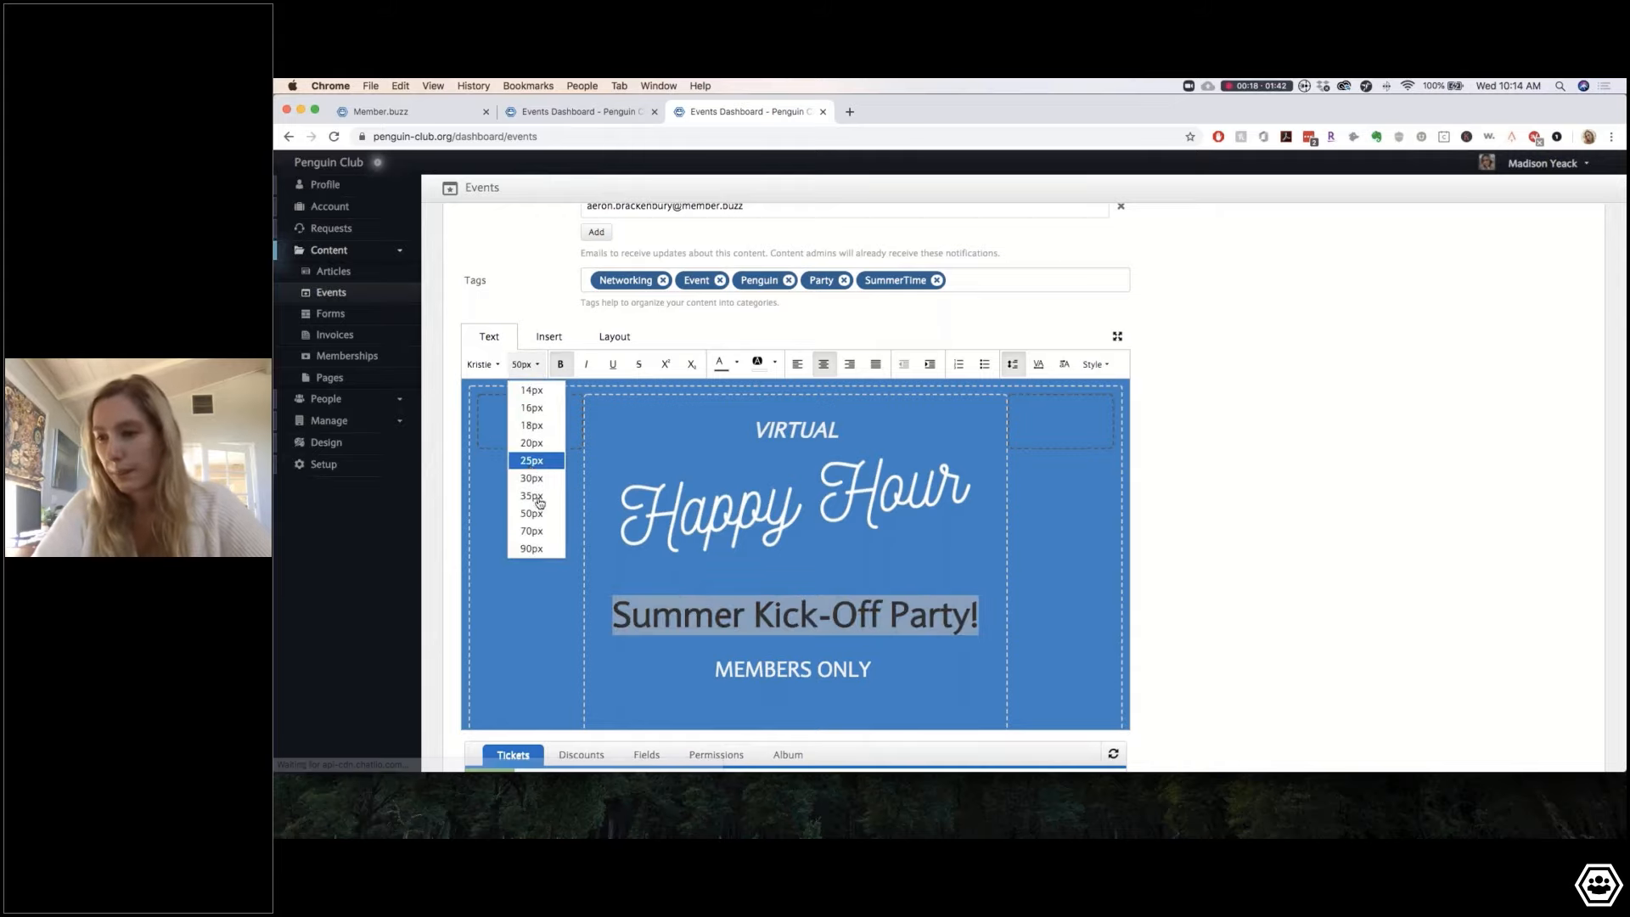
left_click(536, 493)
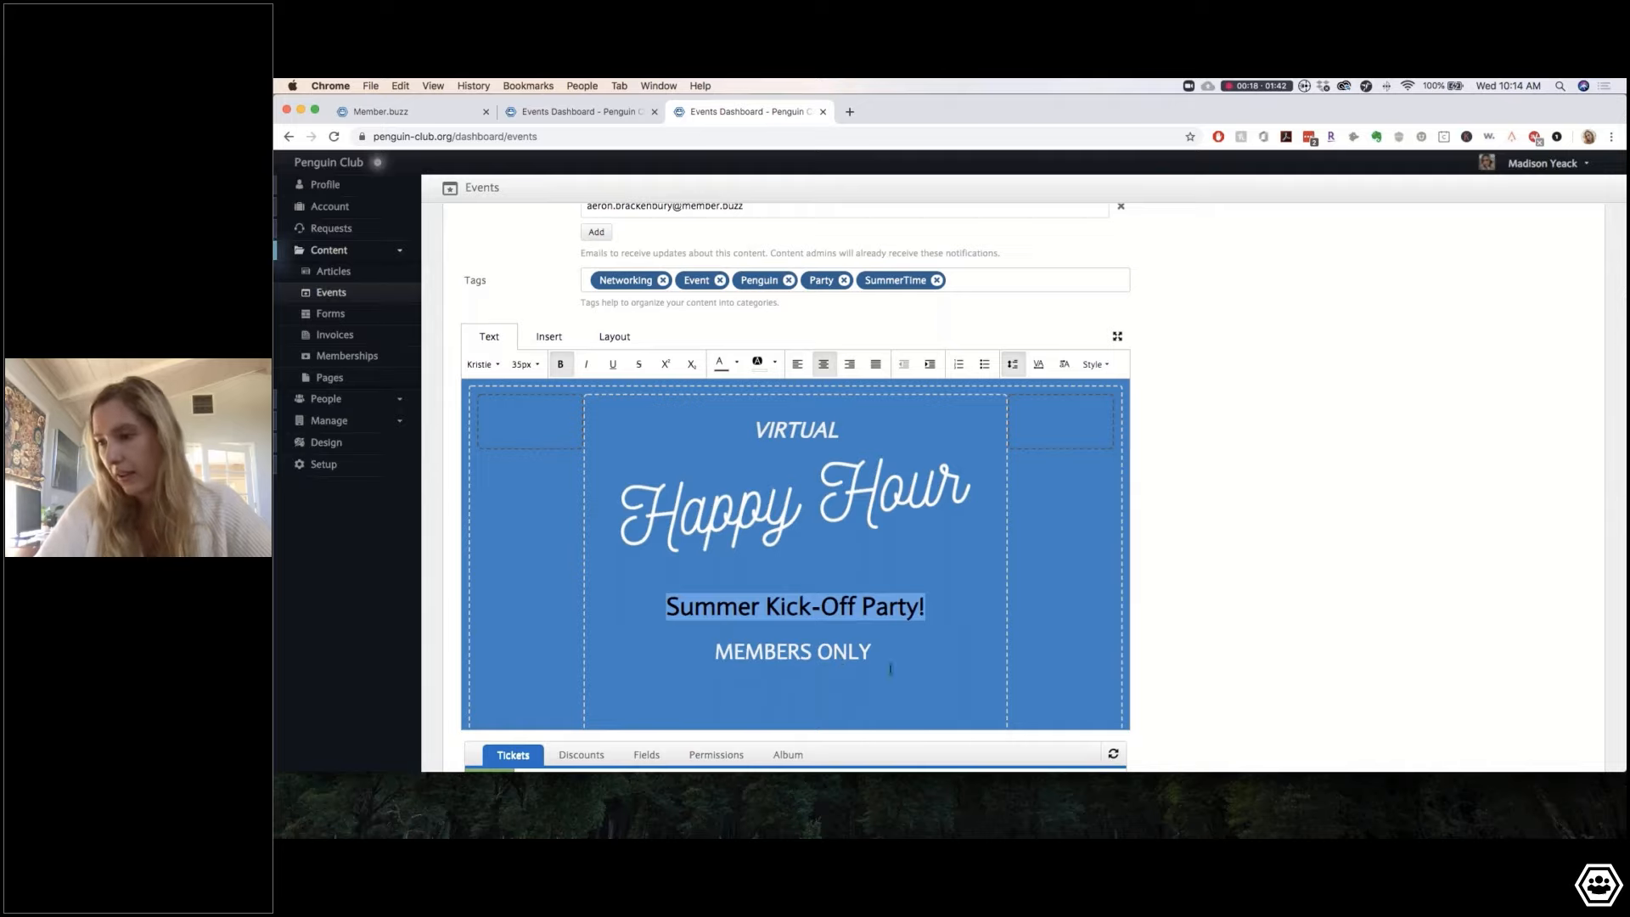
Step: Set MEMBERS ONLY to 20px and replace the empty line below with a centred one
left_click_drag(879, 657, 708, 651)
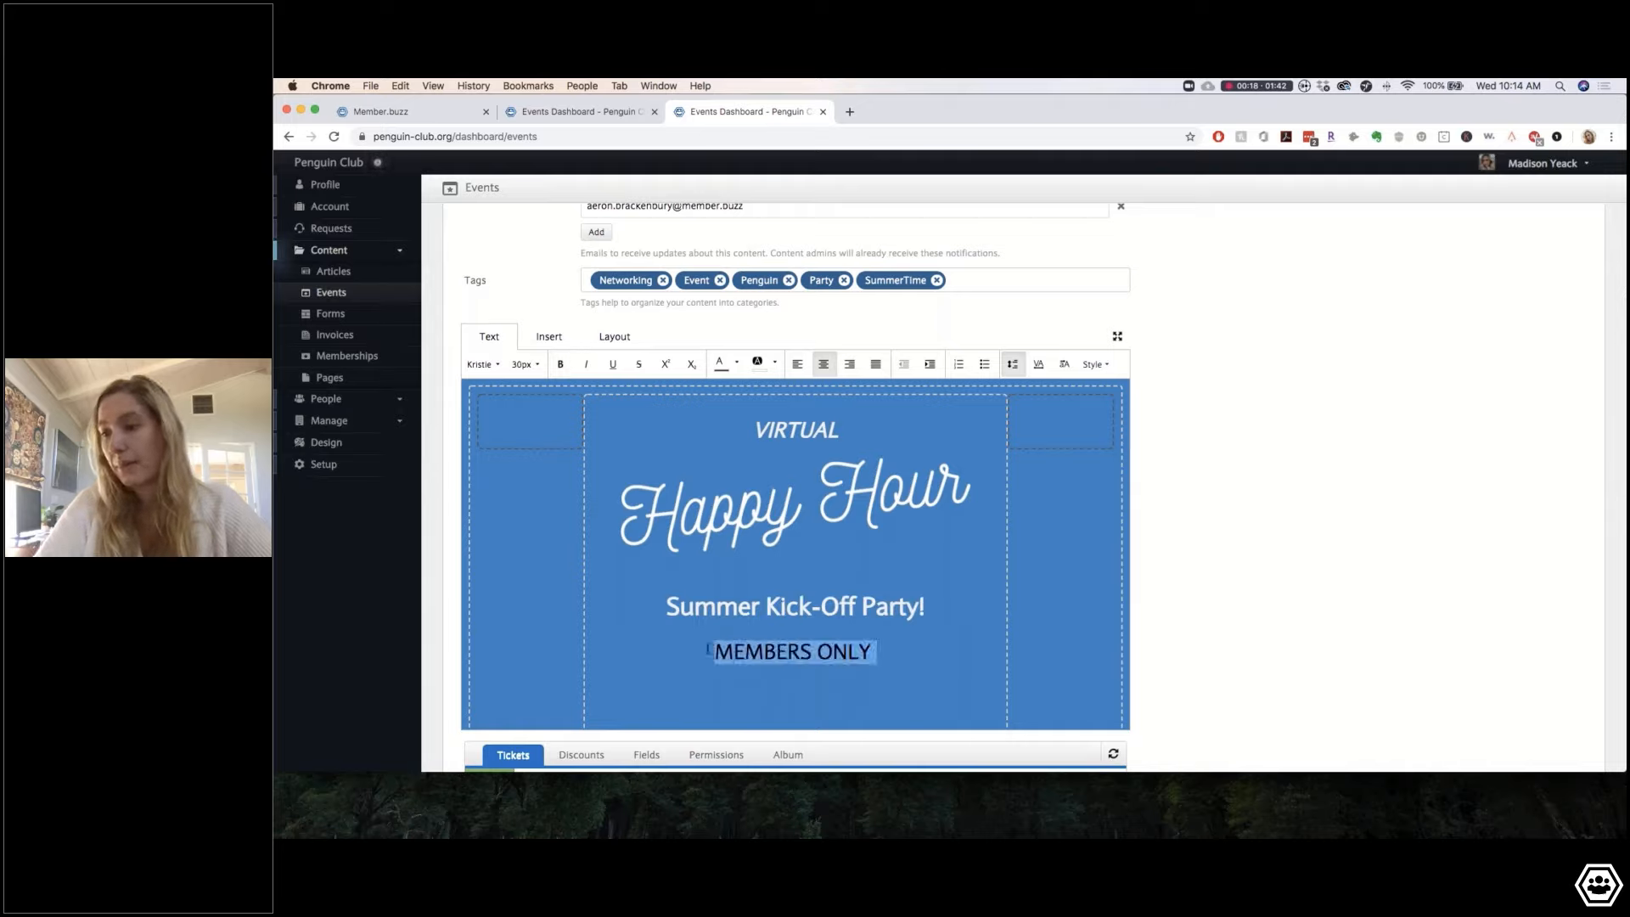
left_click(521, 365)
left_click(536, 443)
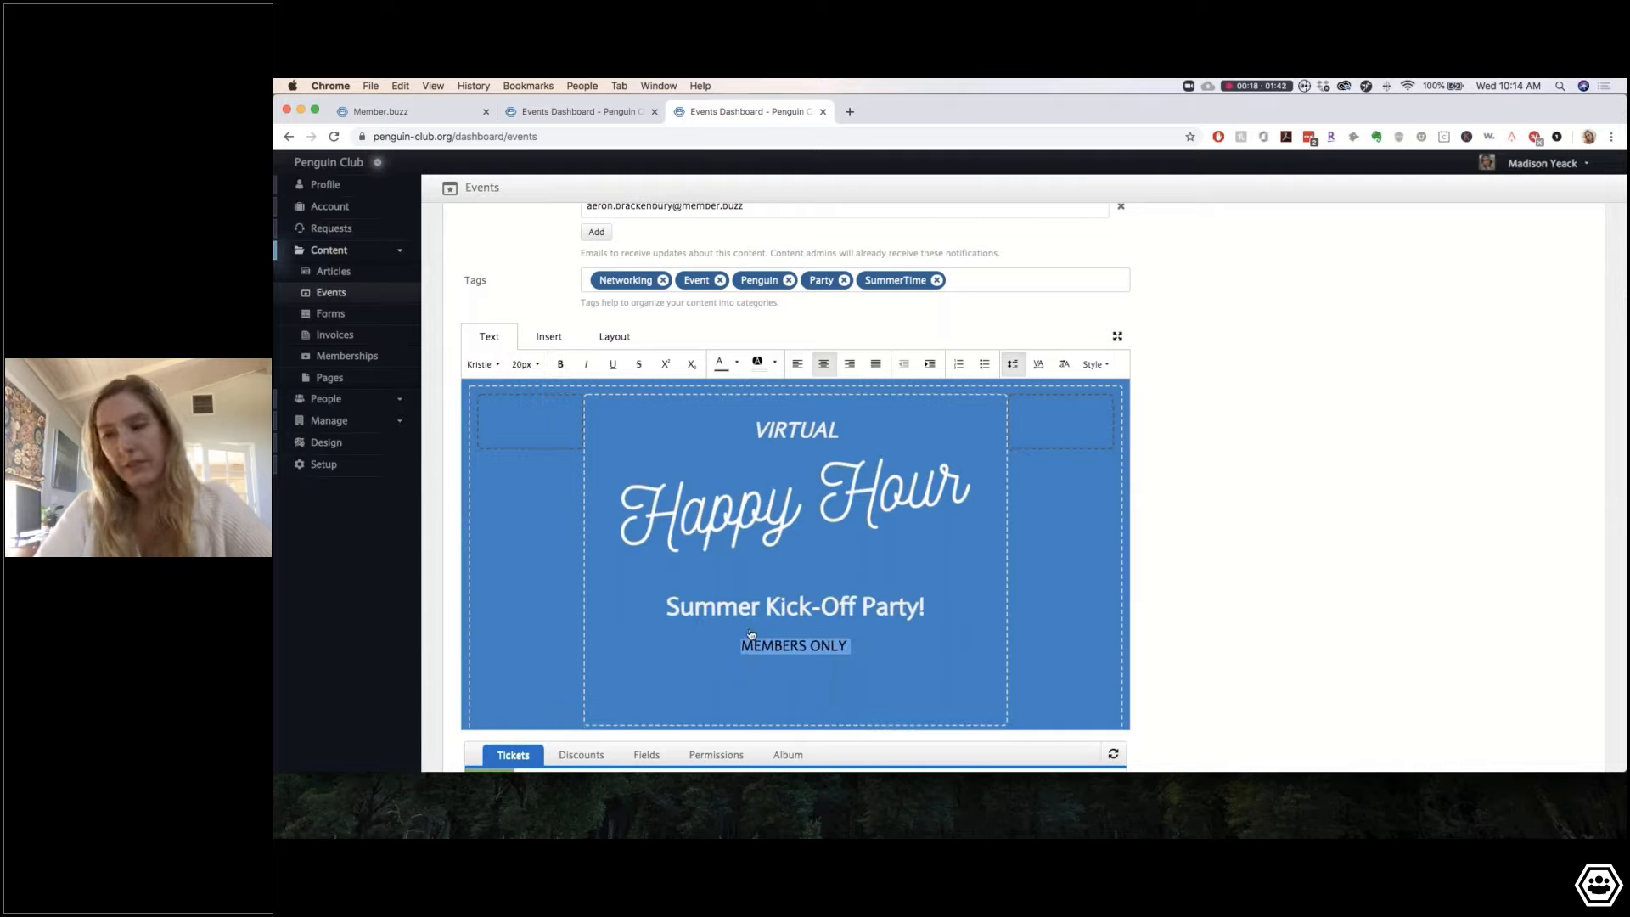
left_click(819, 696)
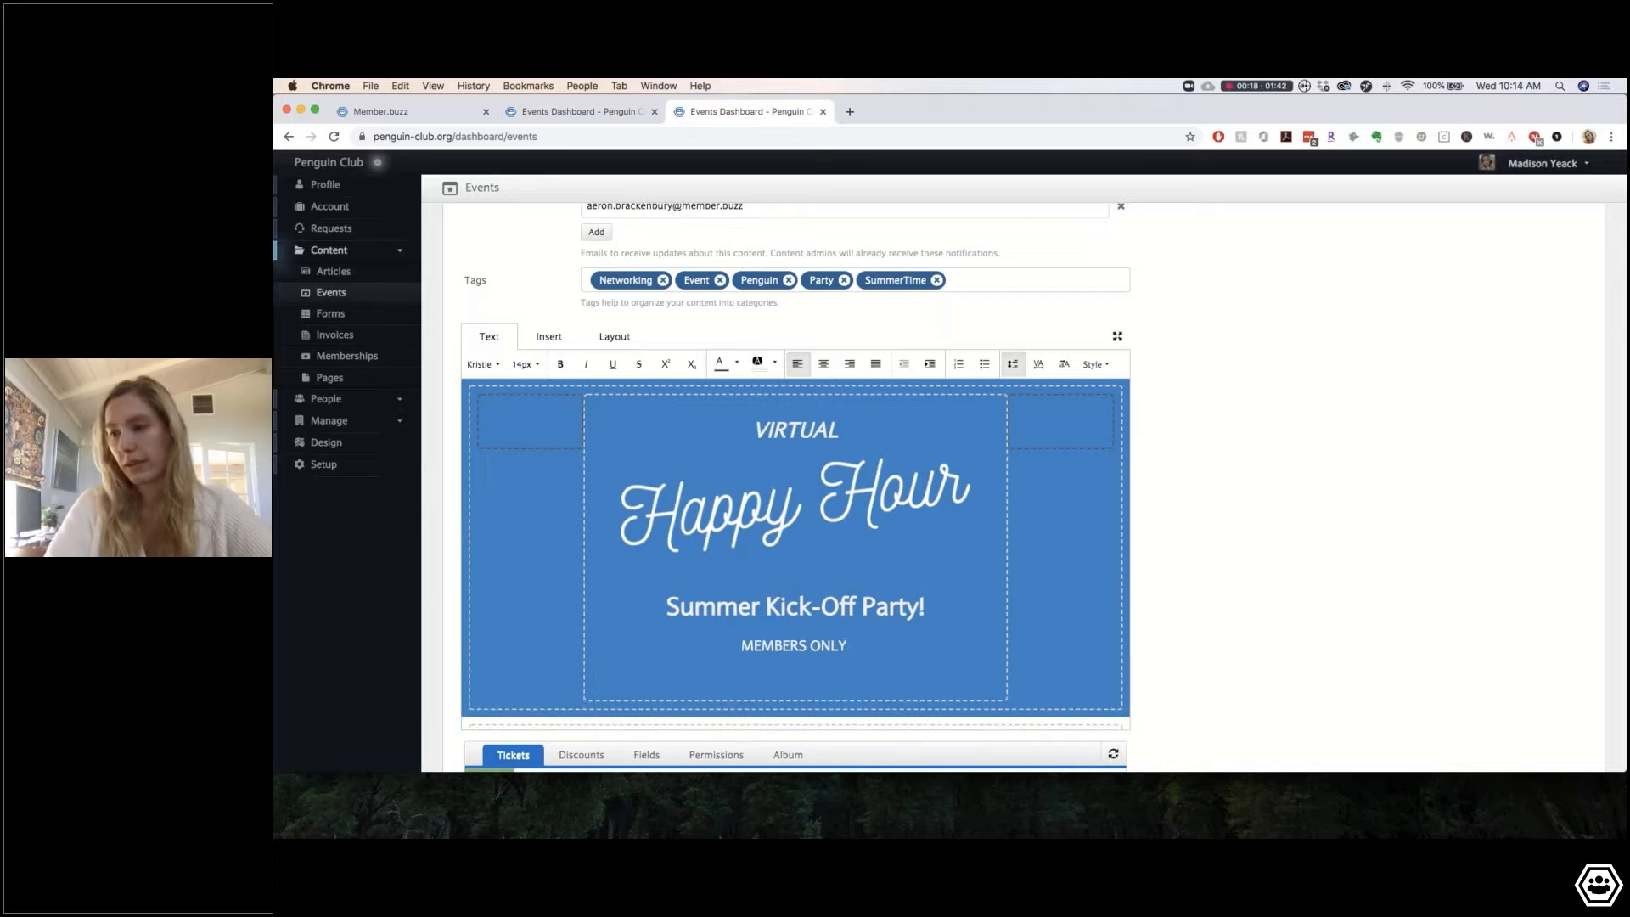
key("BackSpace")
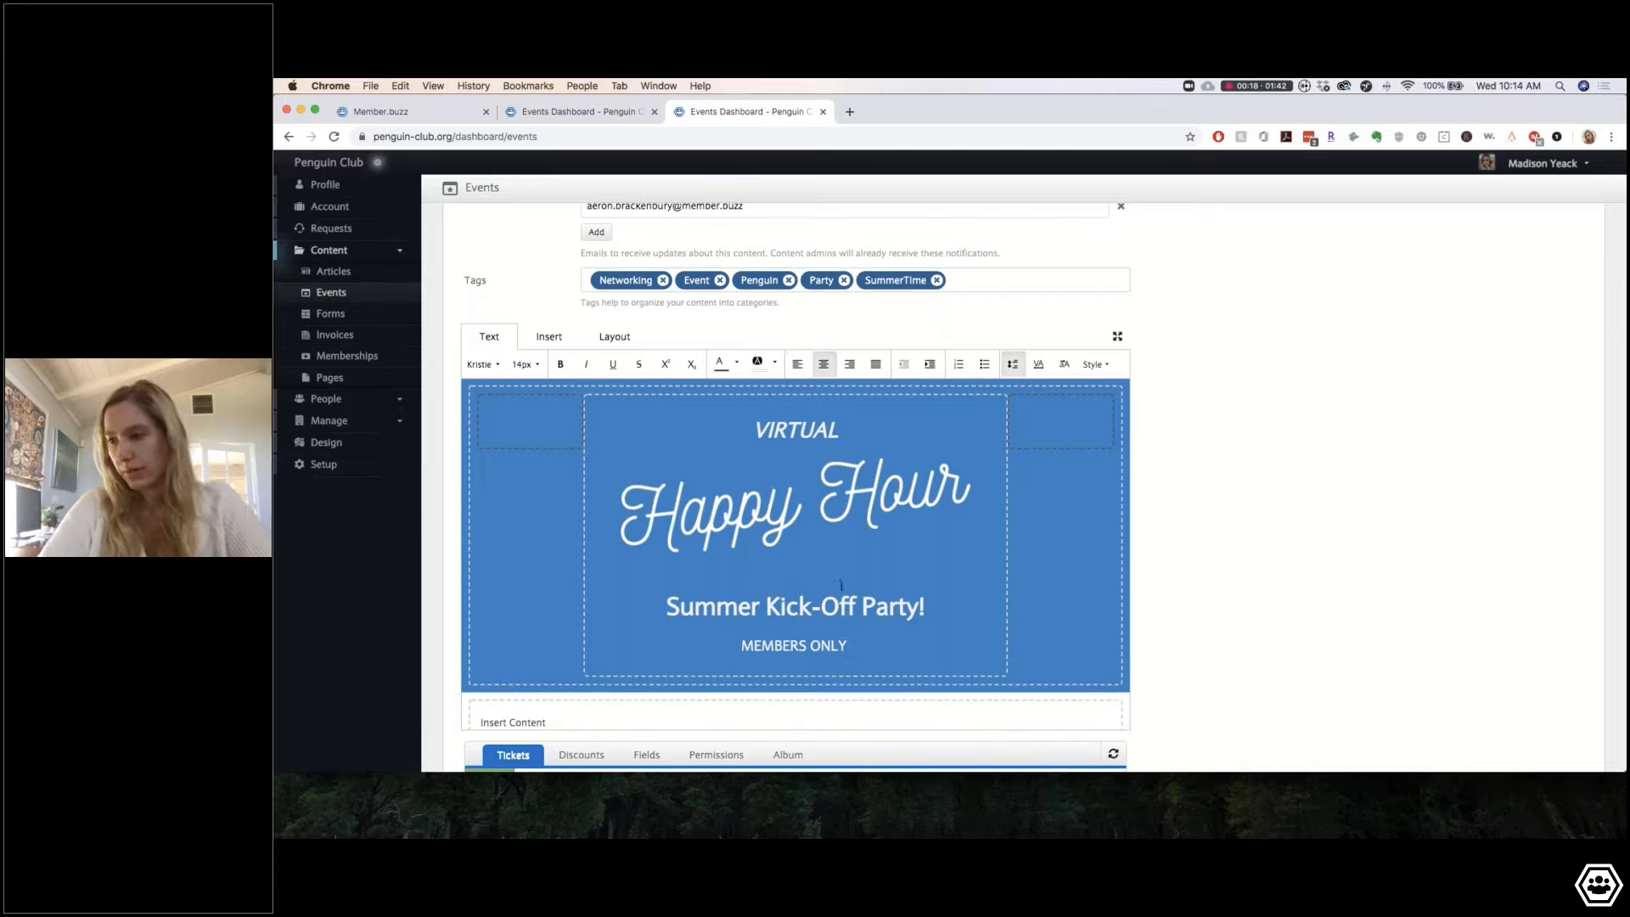
key("Return")
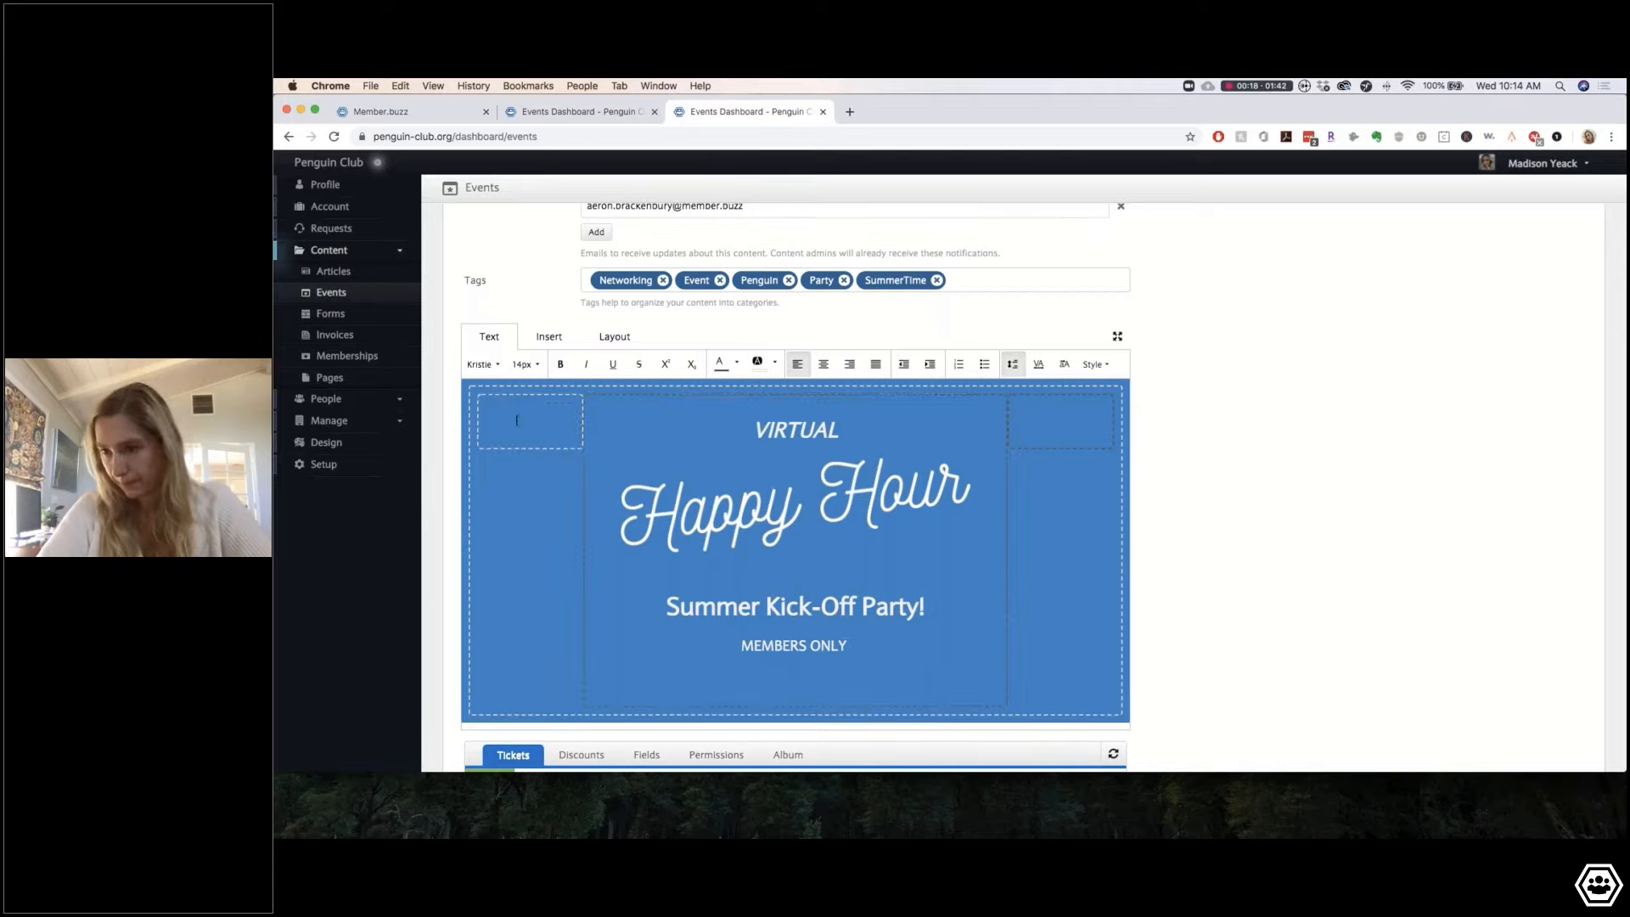
Step: Insert Sun.png into the banner's narrow left column
left_click(547, 338)
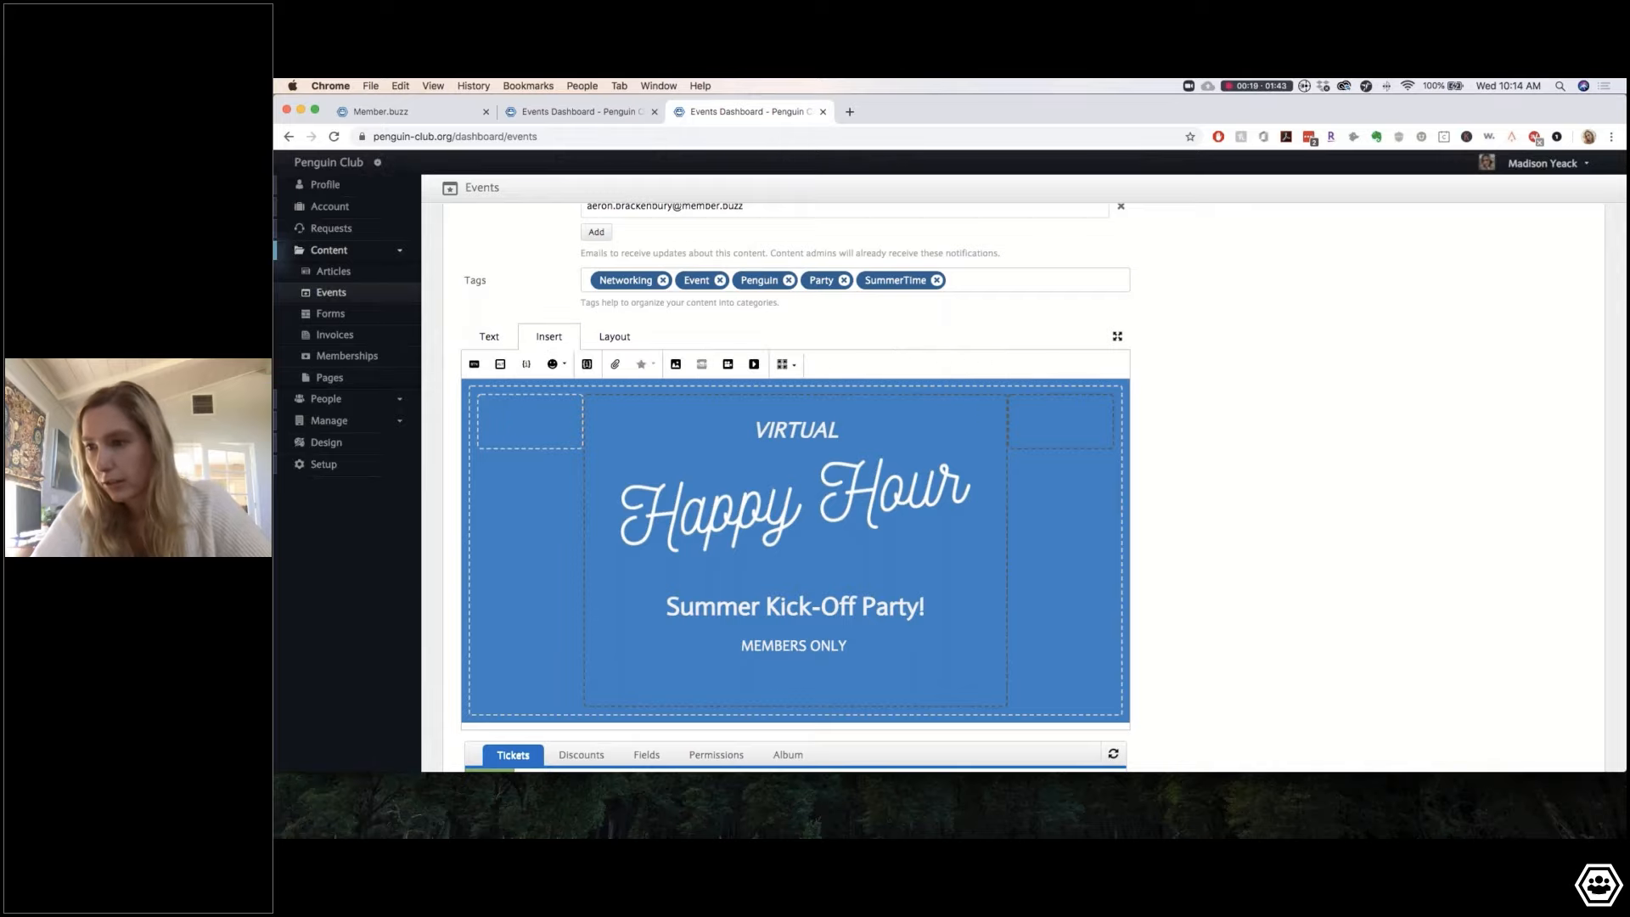
left_click(675, 364)
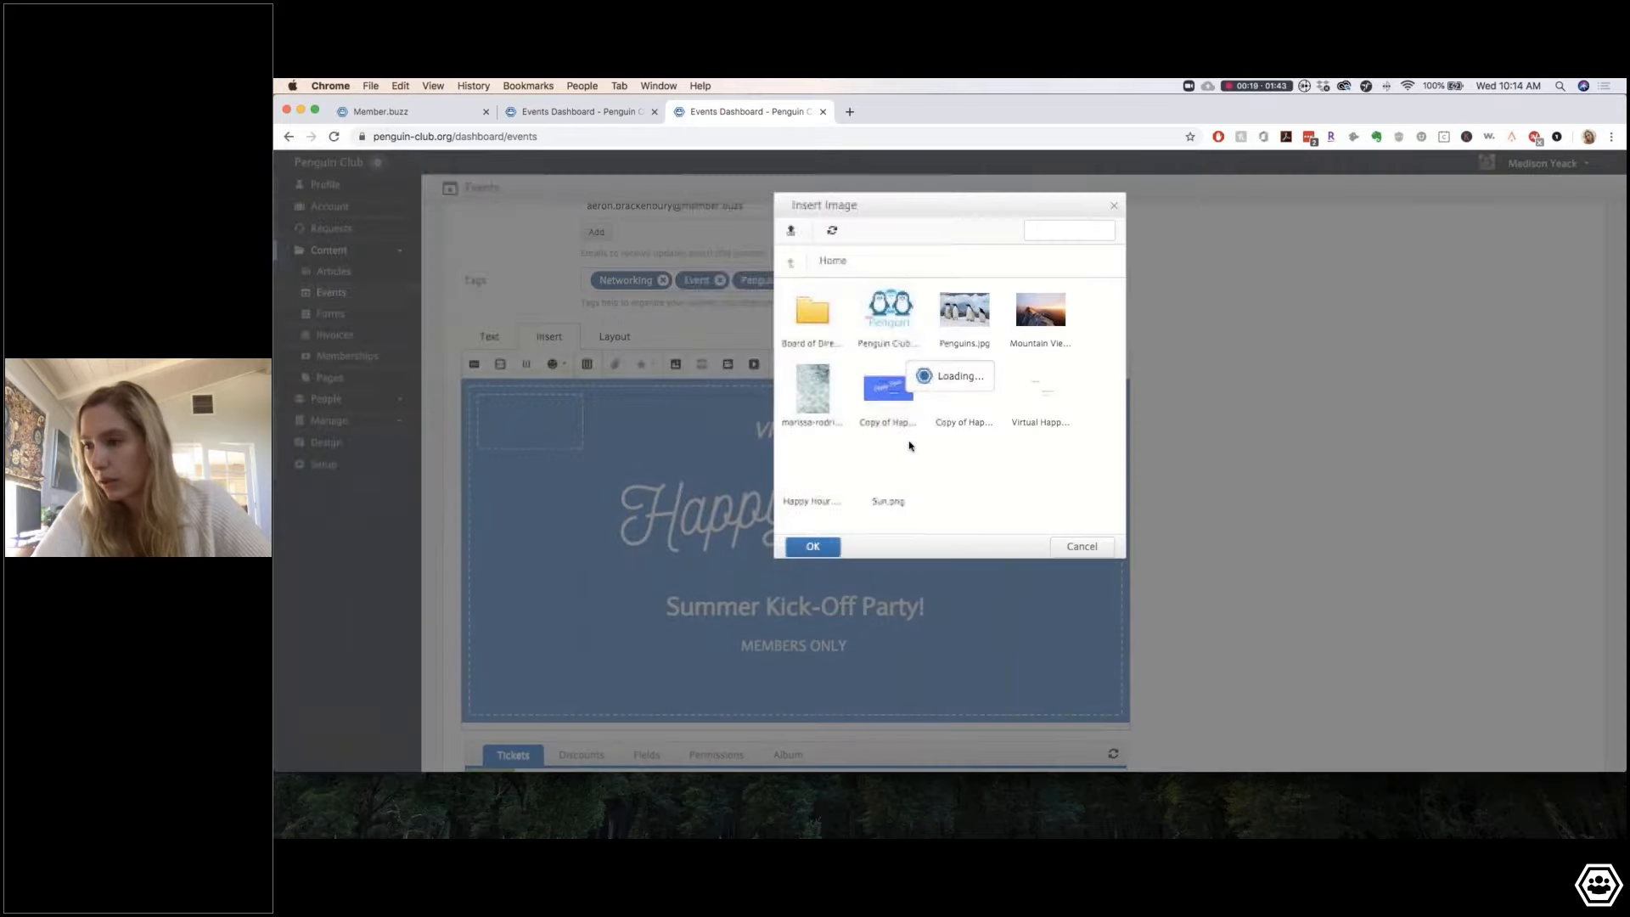
left_click(872, 470)
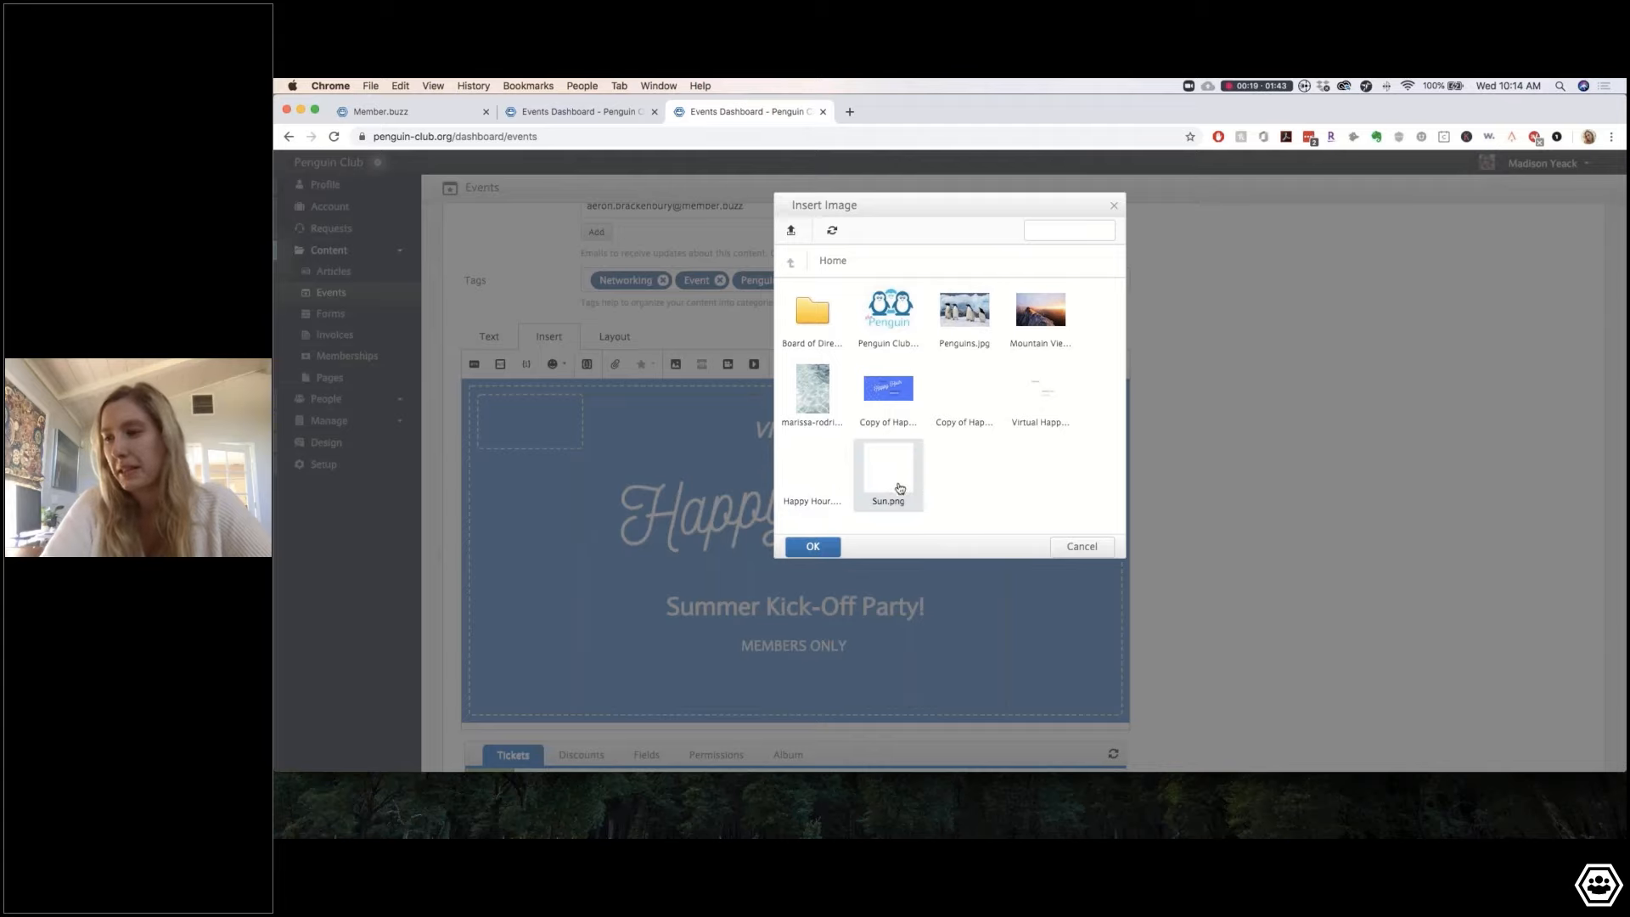
left_click(812, 547)
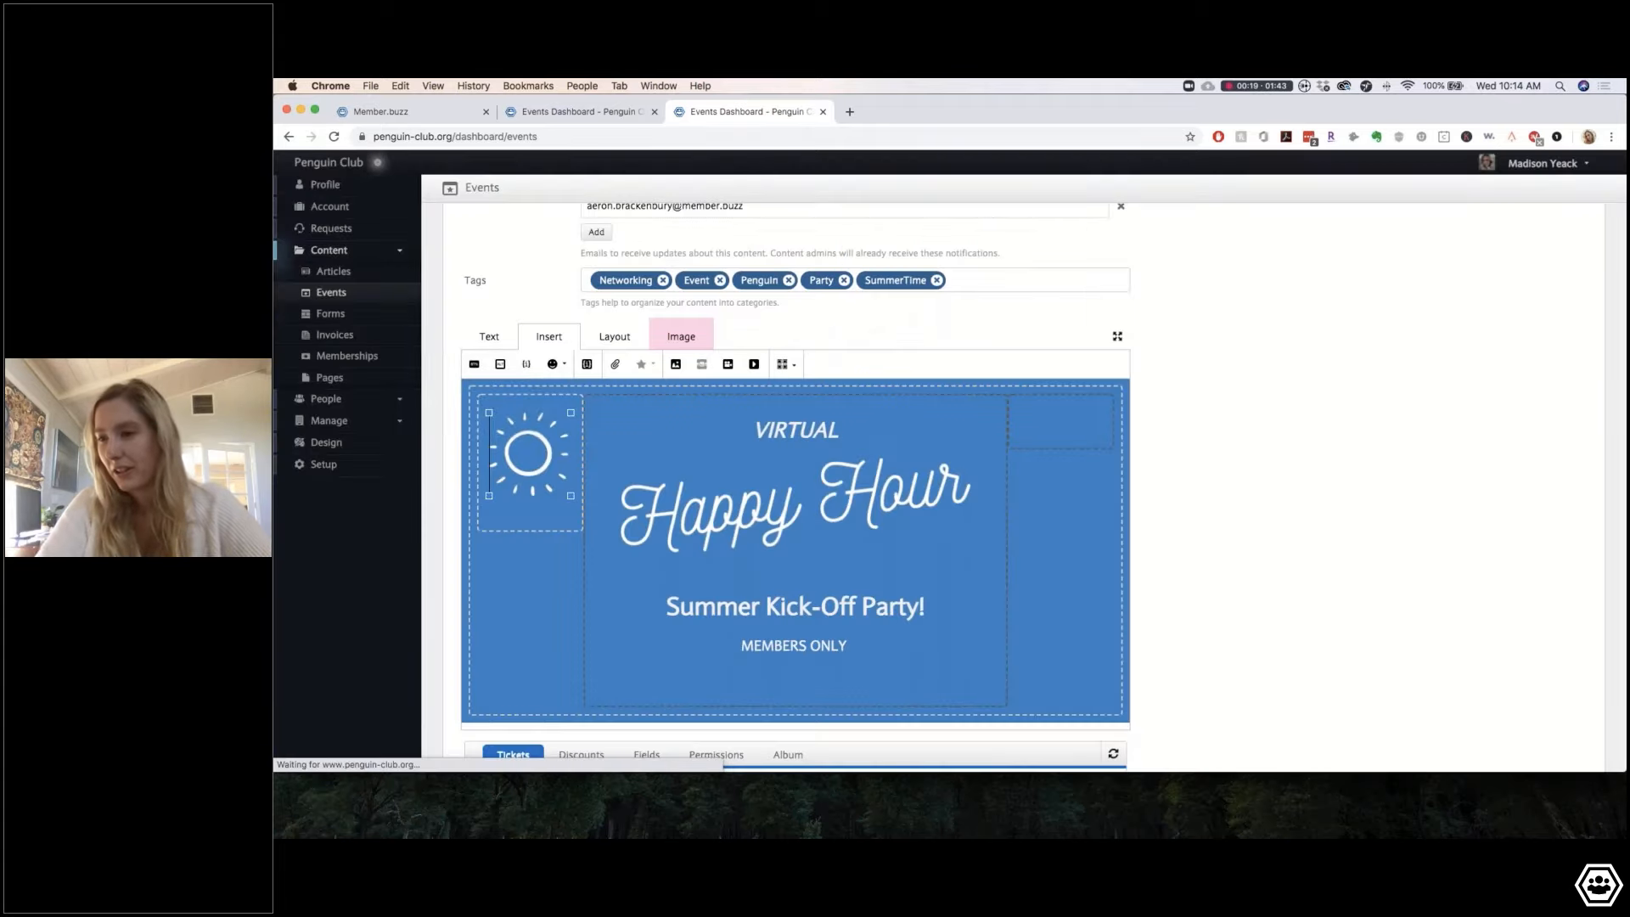
scroll(711, 620, "down", 2)
scroll(712, 620, "up", 2)
Step: Delete the 'Insert Content' placeholder text from the first box below the banner
left_click(1062, 427)
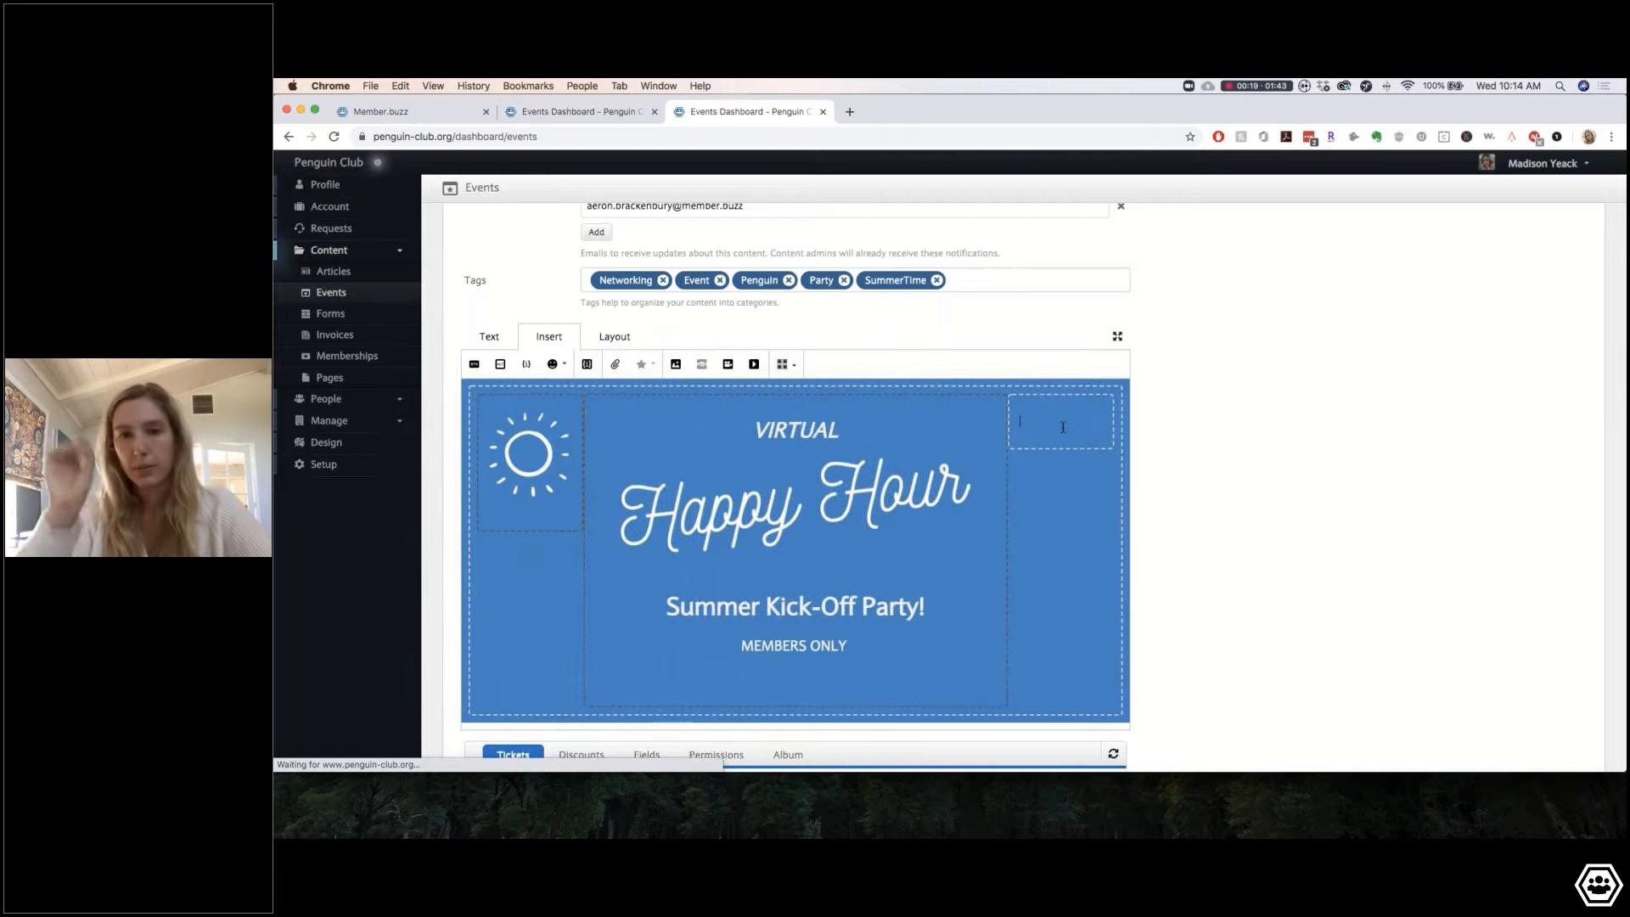
scroll(1000, 513, "down", 3)
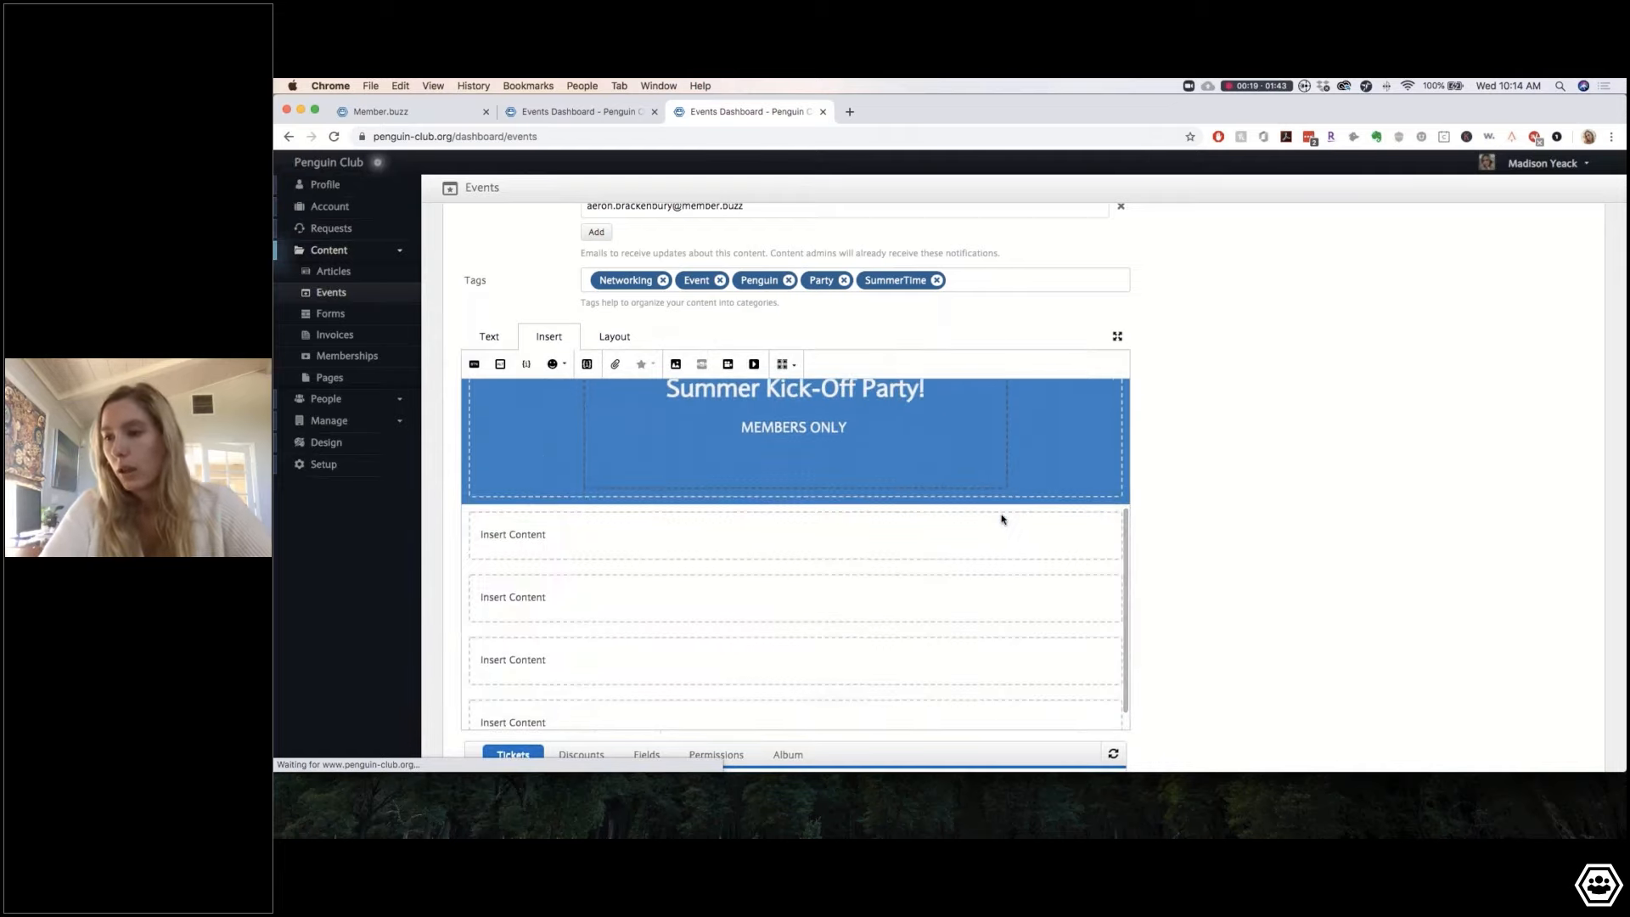
triple_click(550, 536)
key("BackSpace")
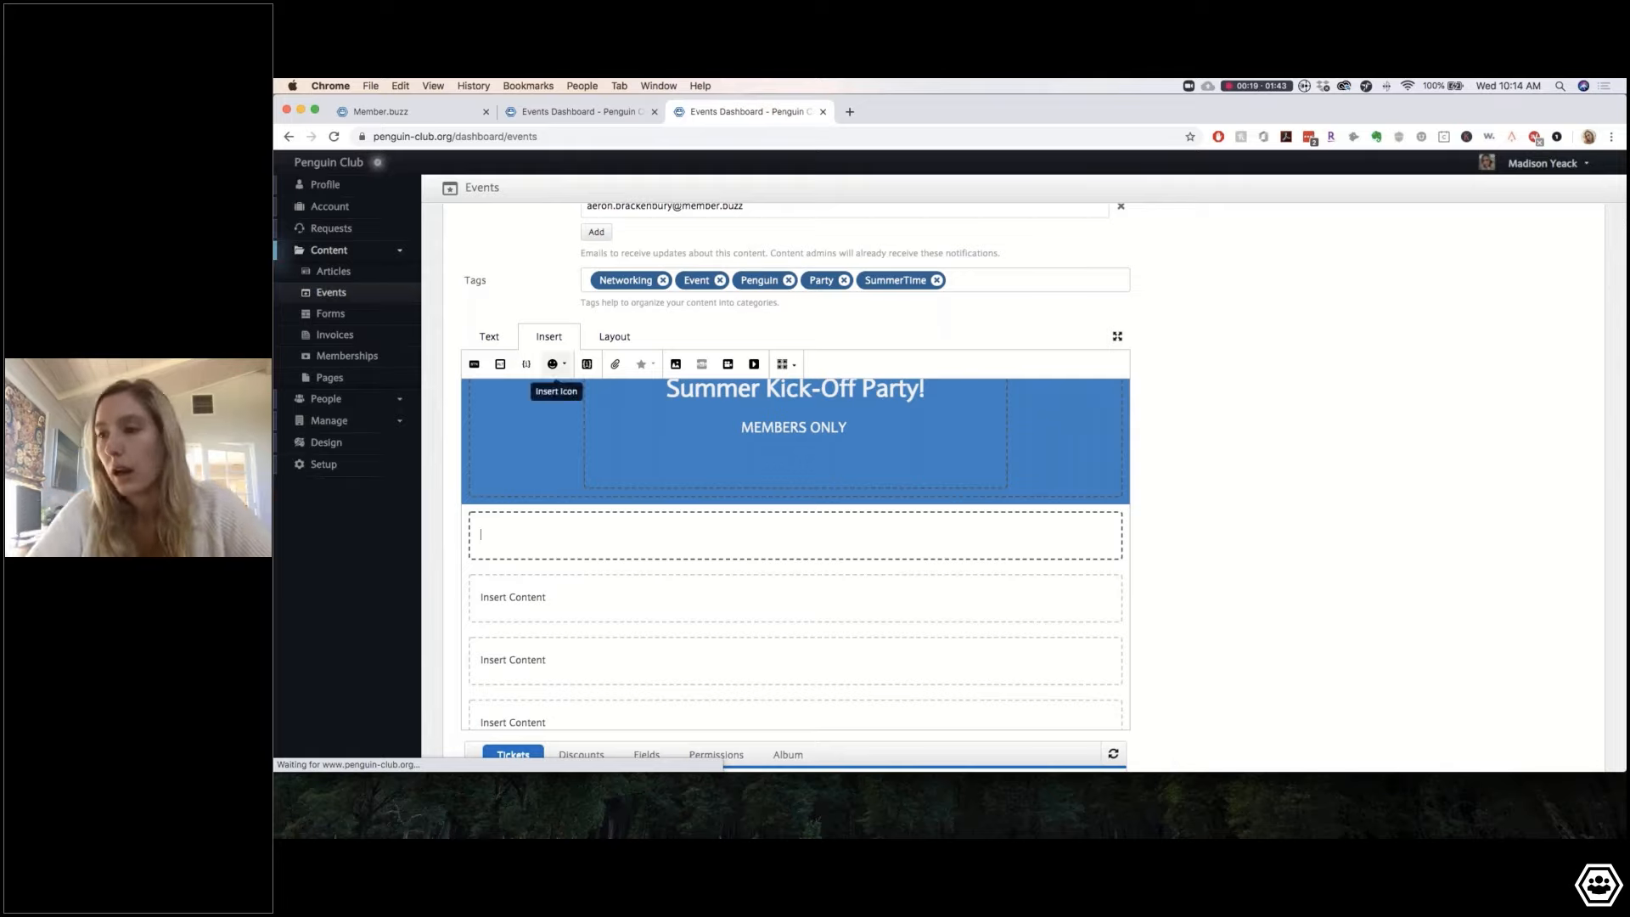
Step: Give the empty section below the banner a light blue background
left_click(615, 336)
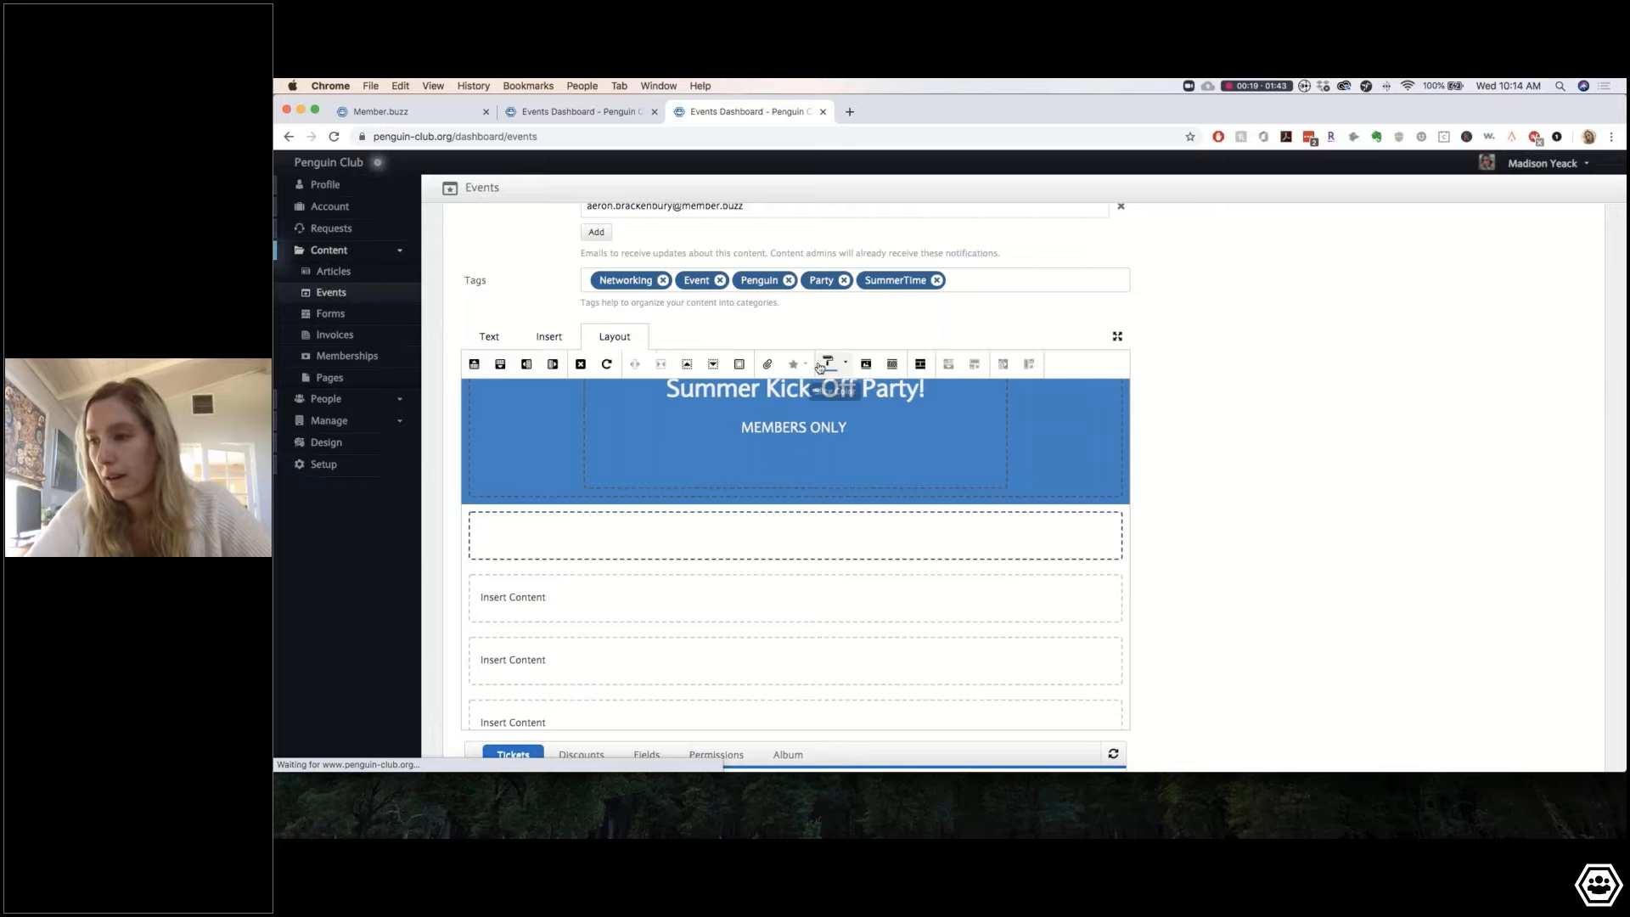
left_click(830, 364)
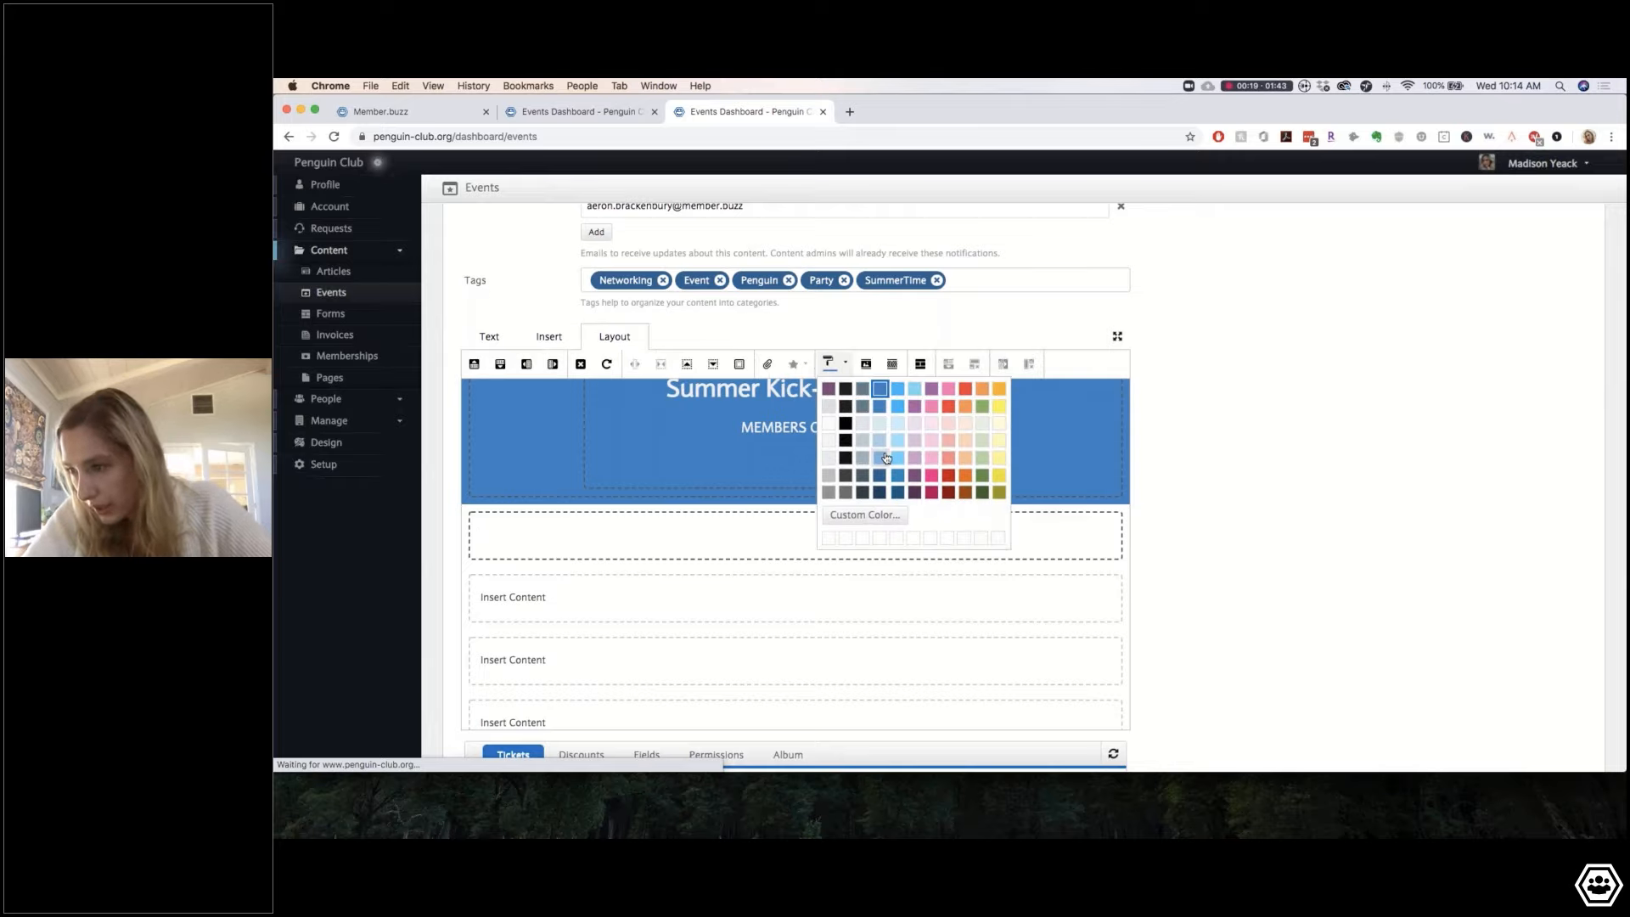
left_click(882, 458)
left_click(830, 364)
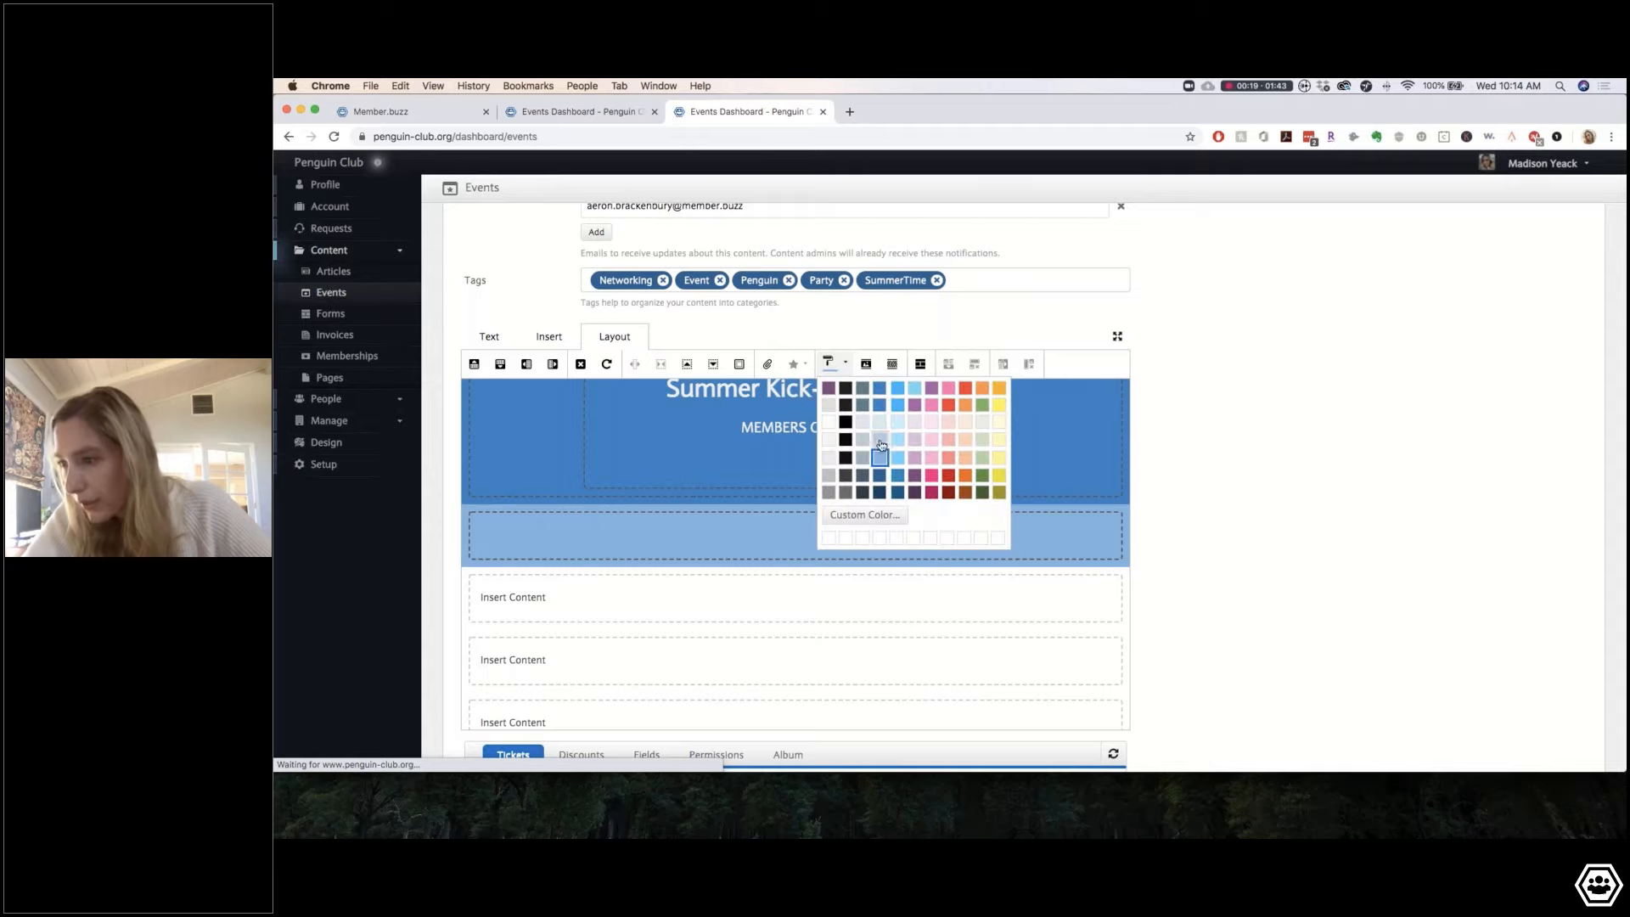
left_click(852, 478)
left_click(829, 363)
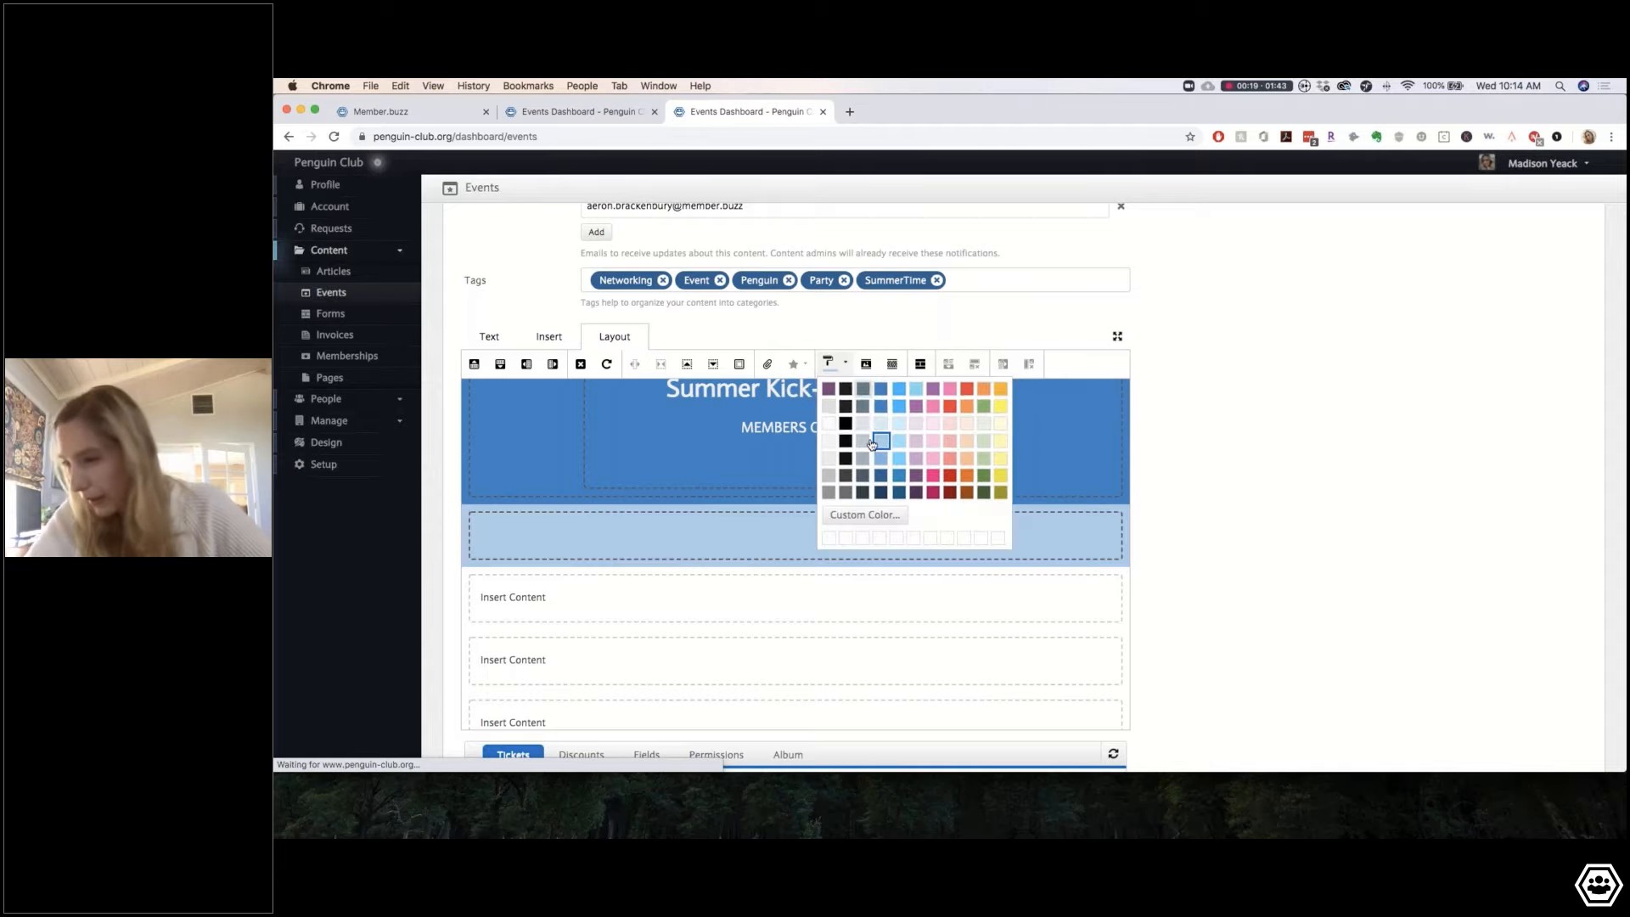
left_click(878, 456)
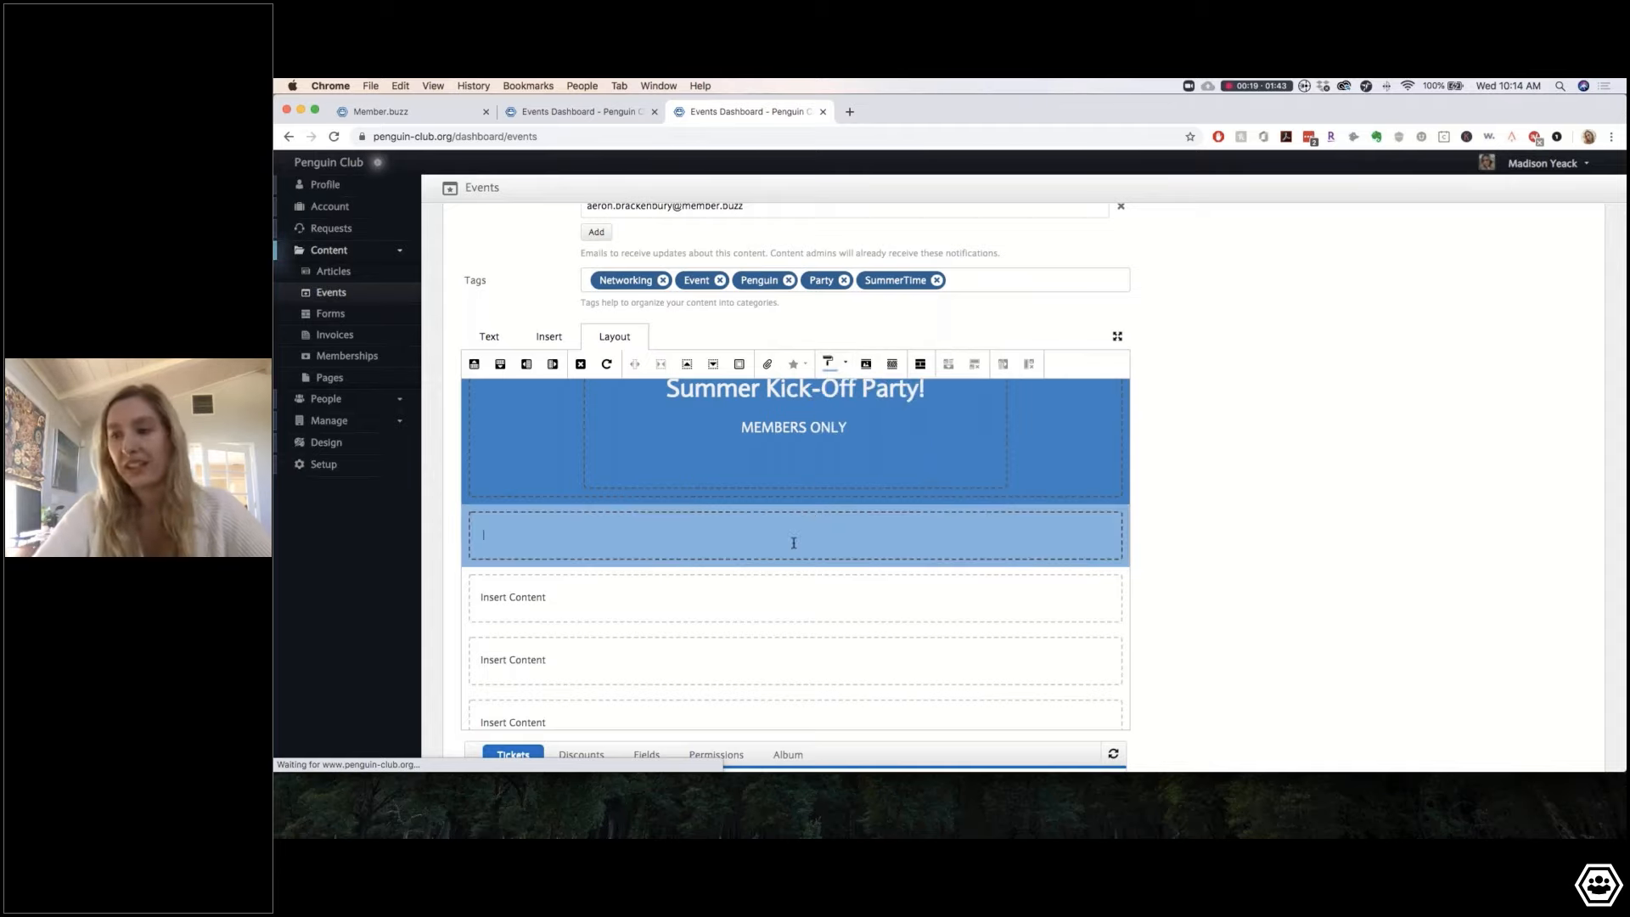
Step: Move to the content box beneath the light blue section
left_click(931, 539)
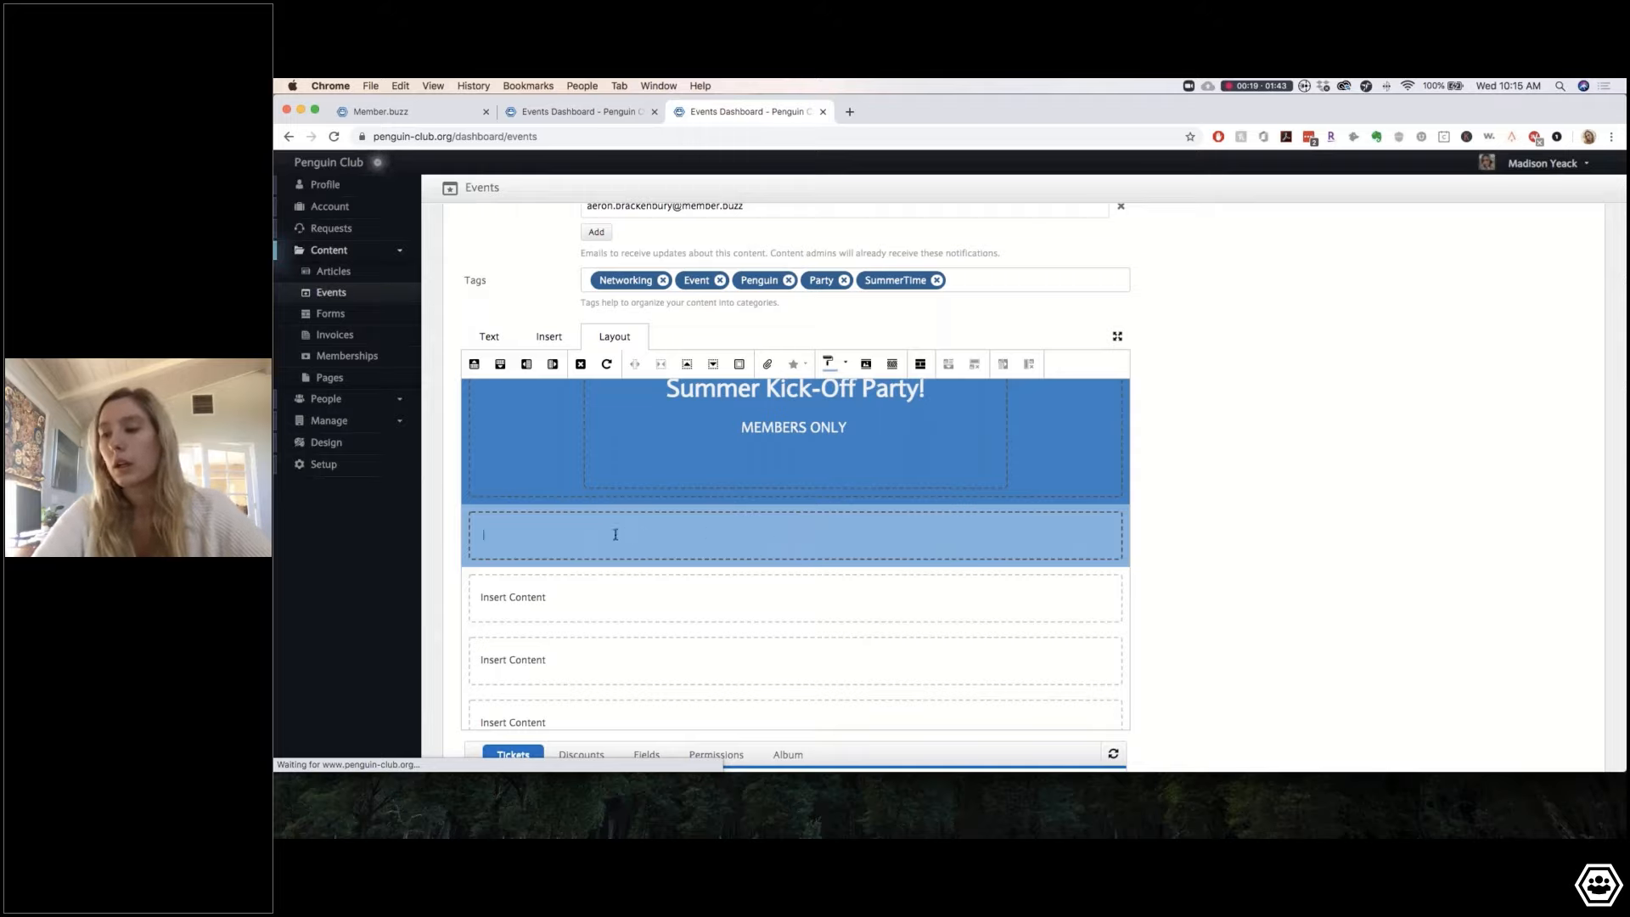
left_click(550, 598)
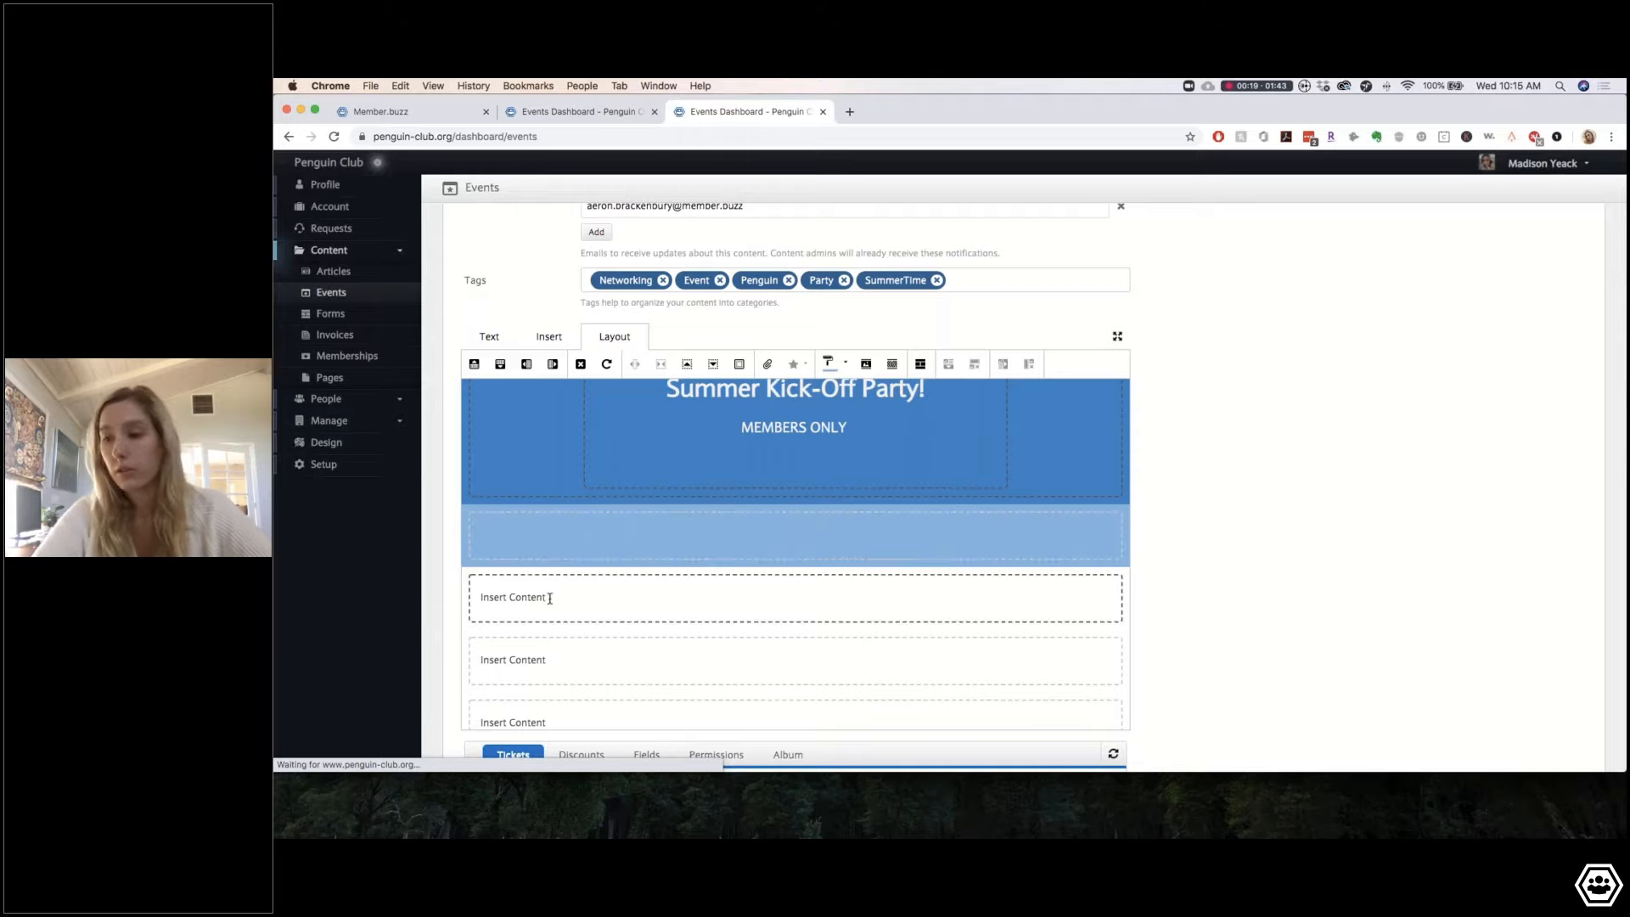
scroll(550, 598, "down", 3)
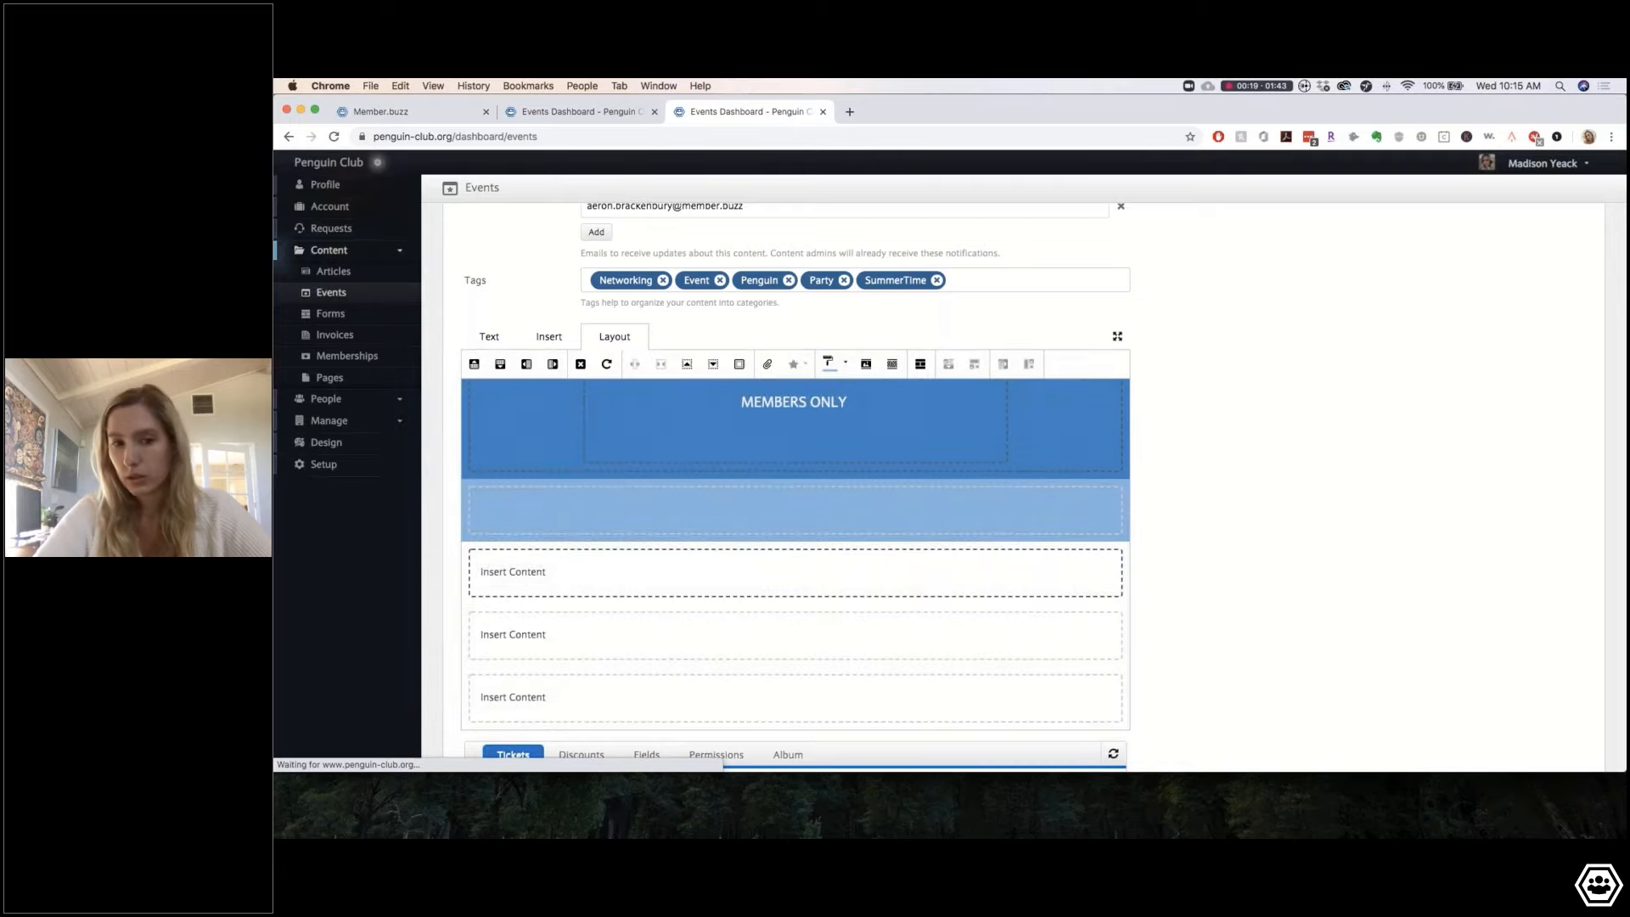
scroll(796, 510, "down", 2)
Step: Paste the two-paragraph June 28th solstice happy hour invitation into the empty content box
left_click(507, 457)
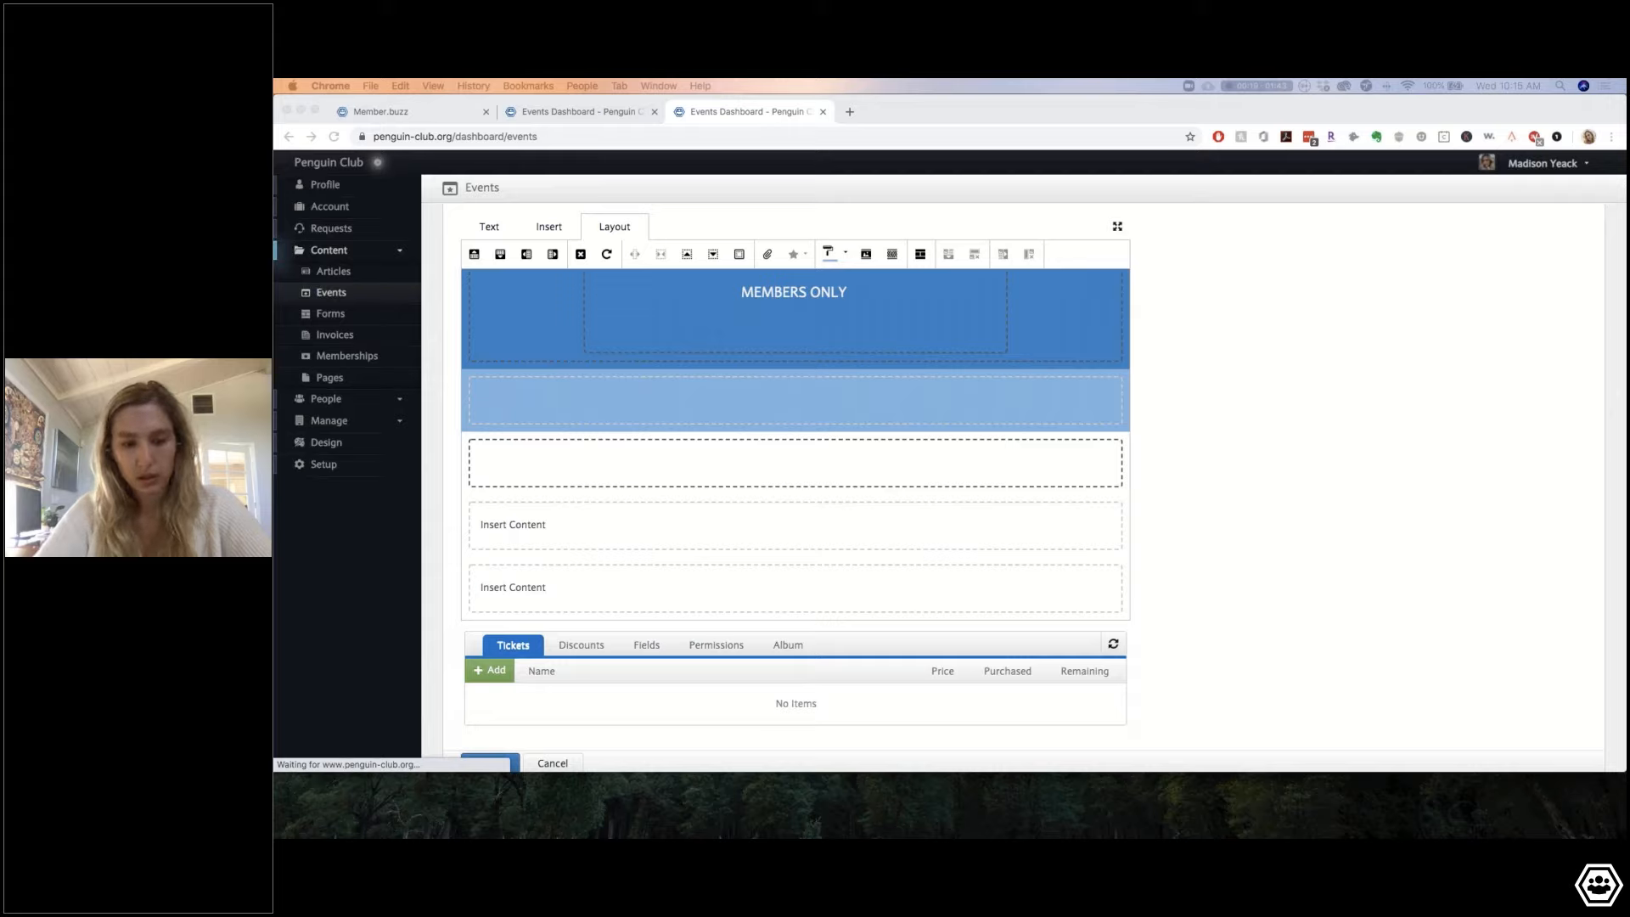
left_click(586, 473)
key("super+v")
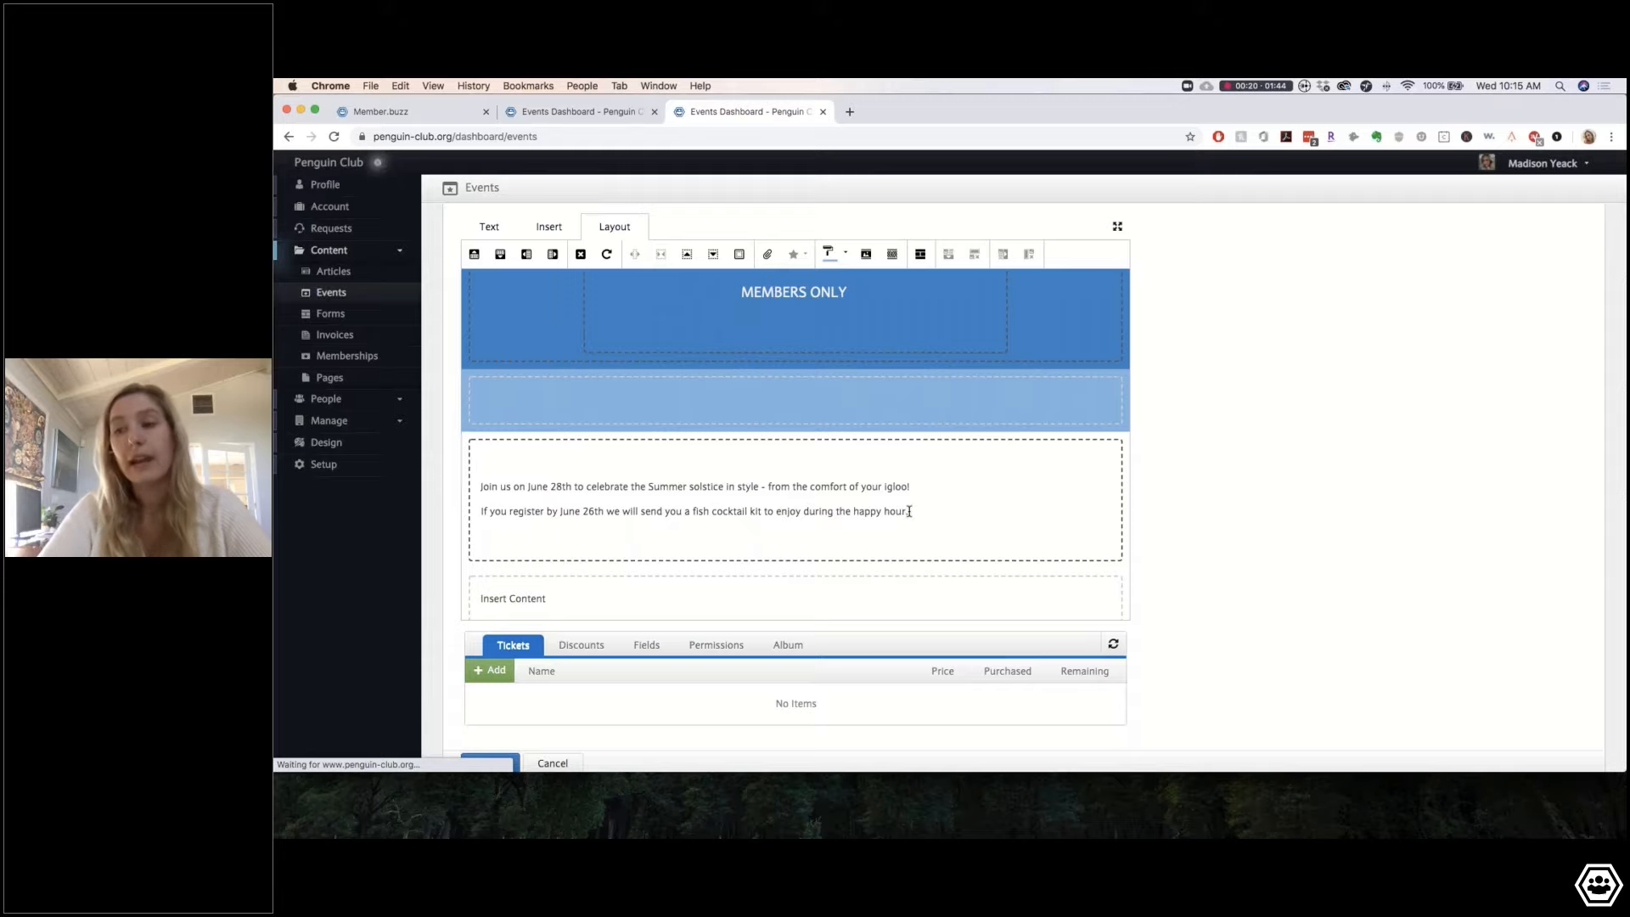
Step: Centre the two invitation paragraphs and set them to 20px
left_click_drag(954, 518, 525, 437)
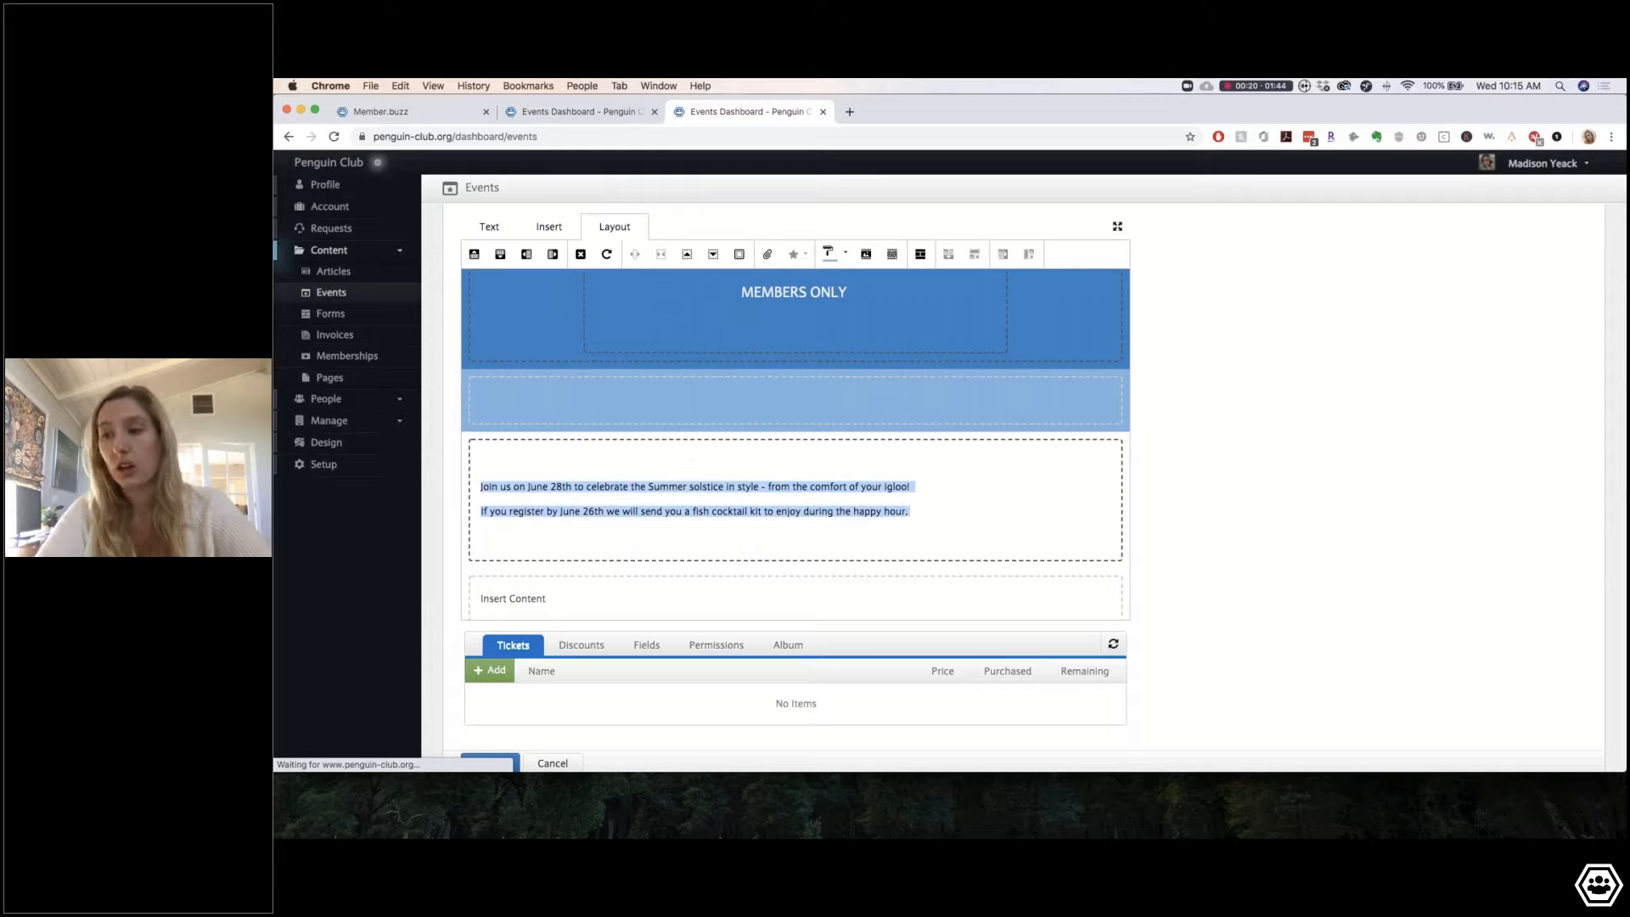
left_click(491, 228)
left_click(825, 254)
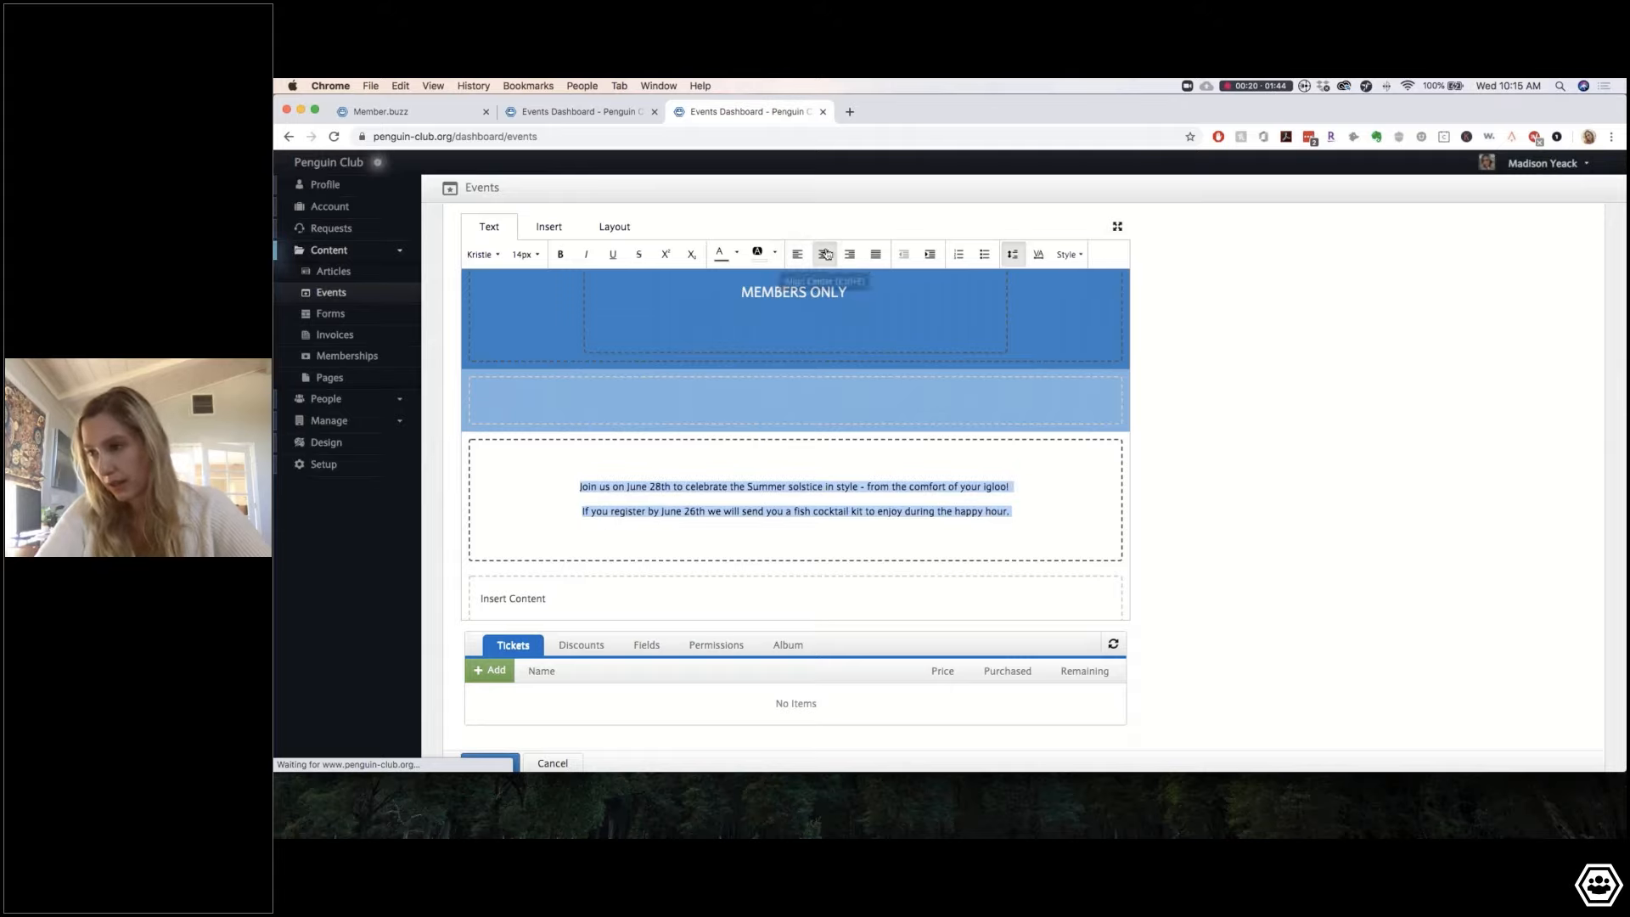
left_click(525, 255)
left_click(526, 357)
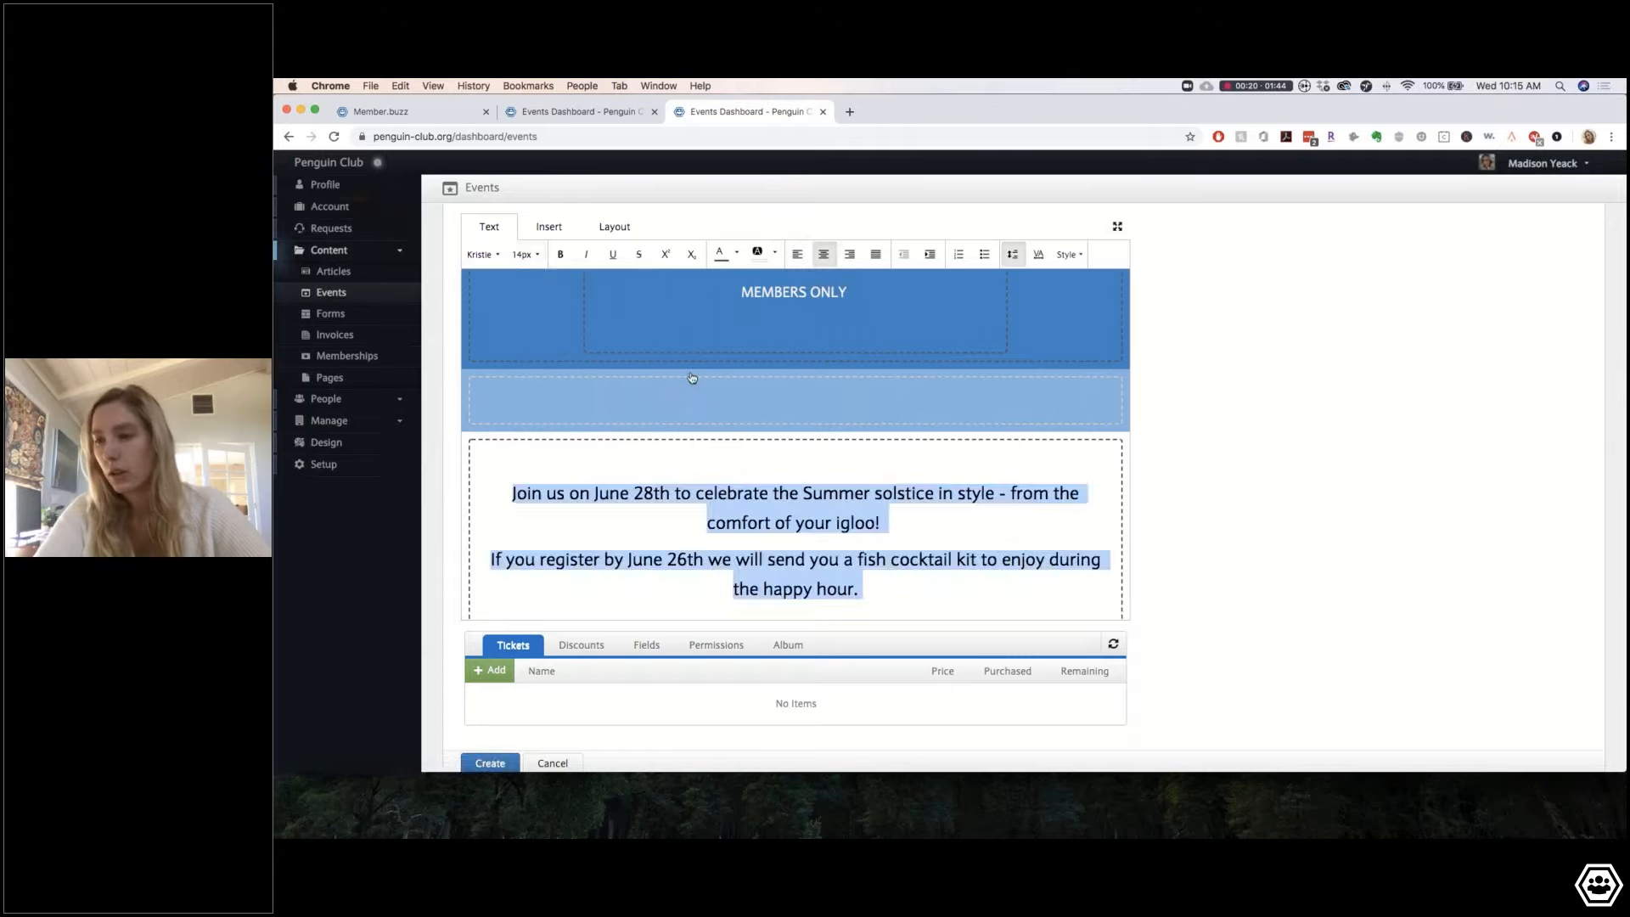
left_click(524, 254)
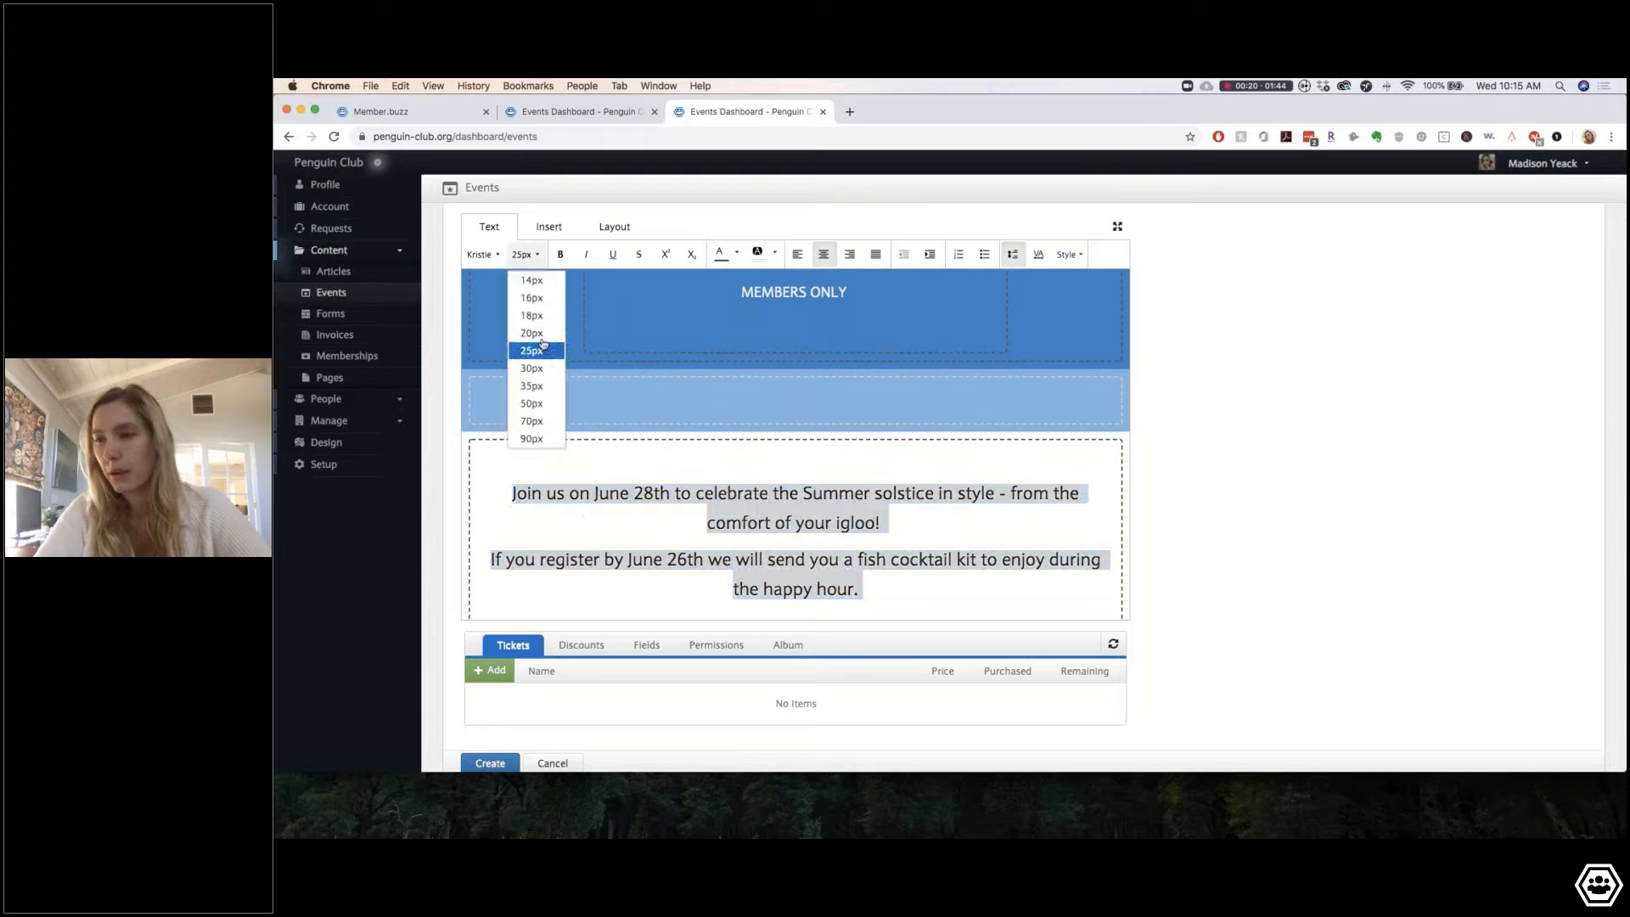
left_click(535, 334)
left_click(765, 477)
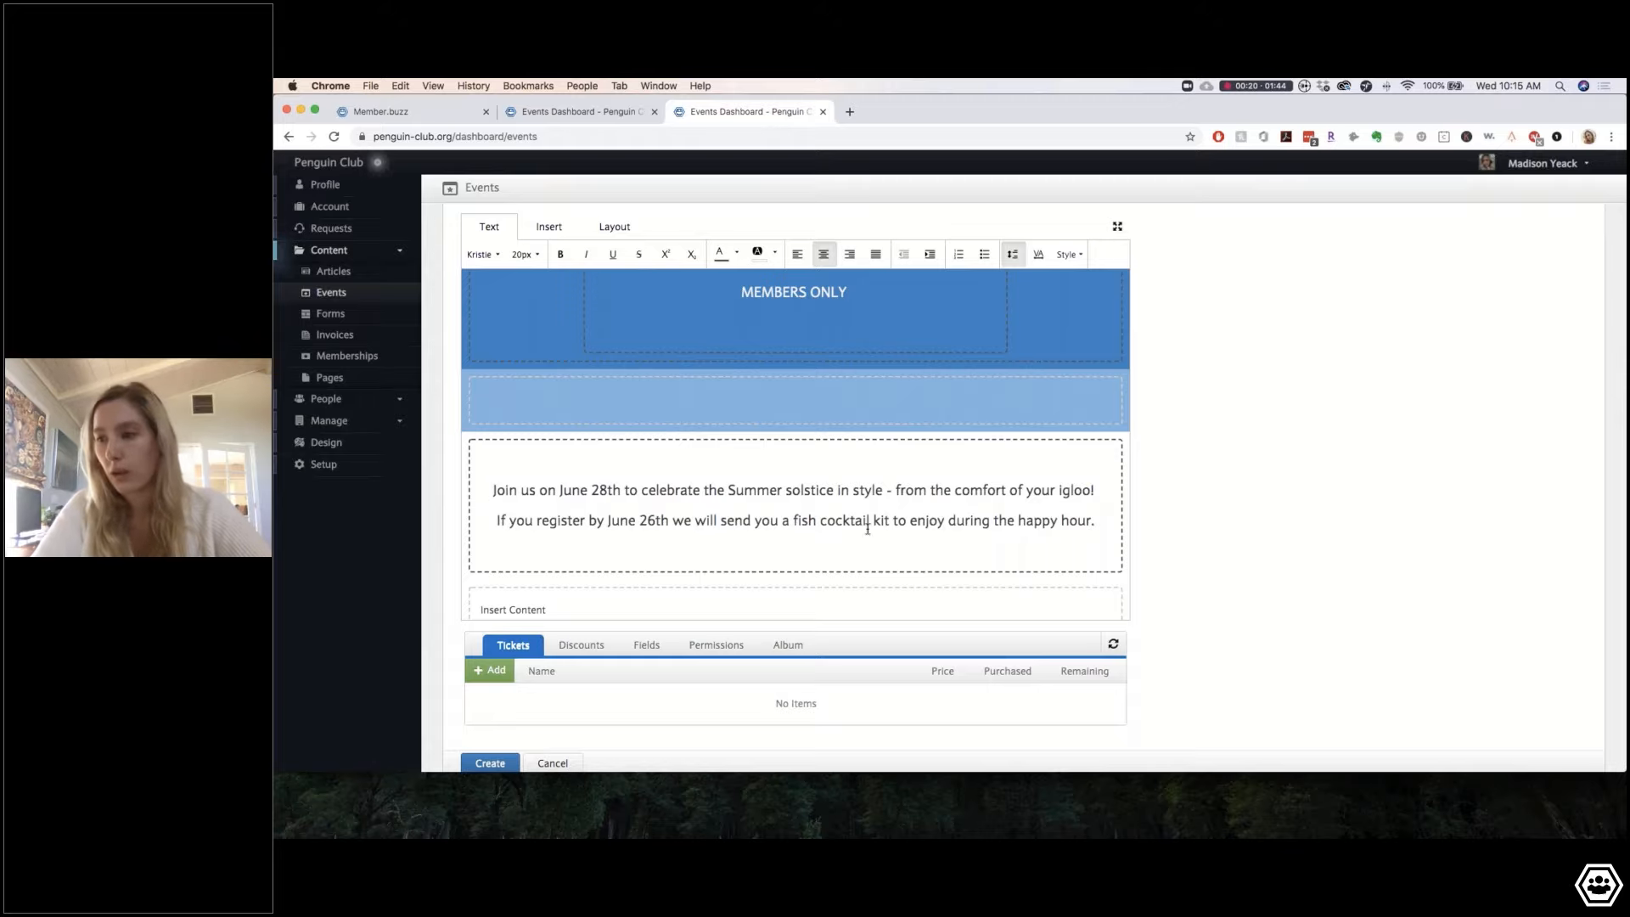
Step: Colour both invitation paragraphs blue
left_click_drag(1097, 521, 599, 456)
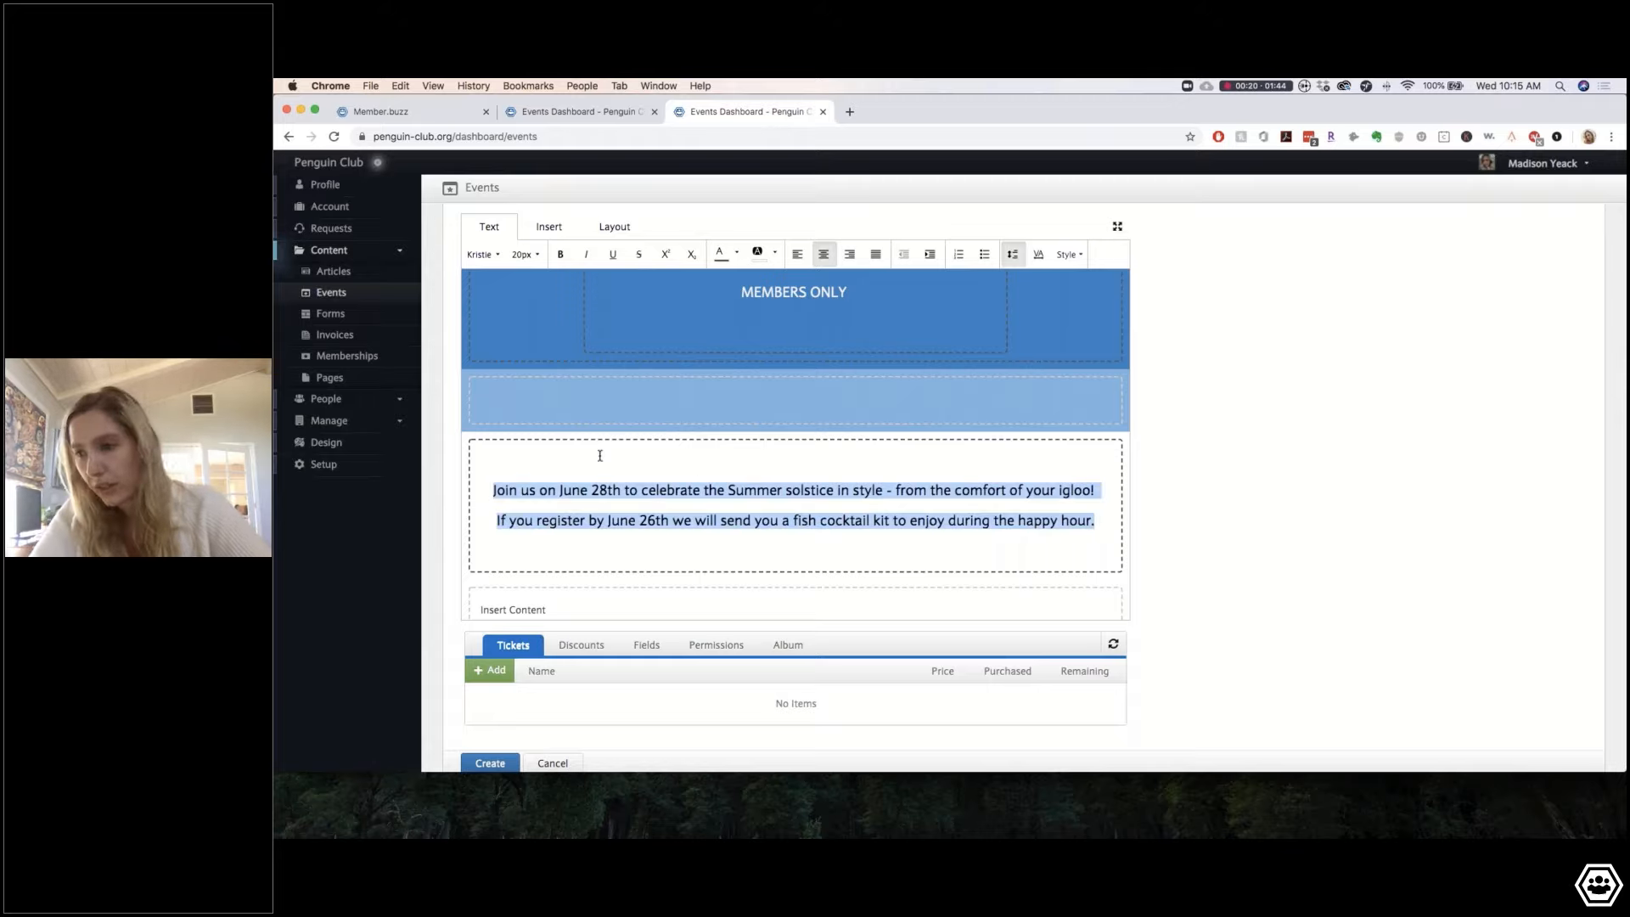
left_click(737, 254)
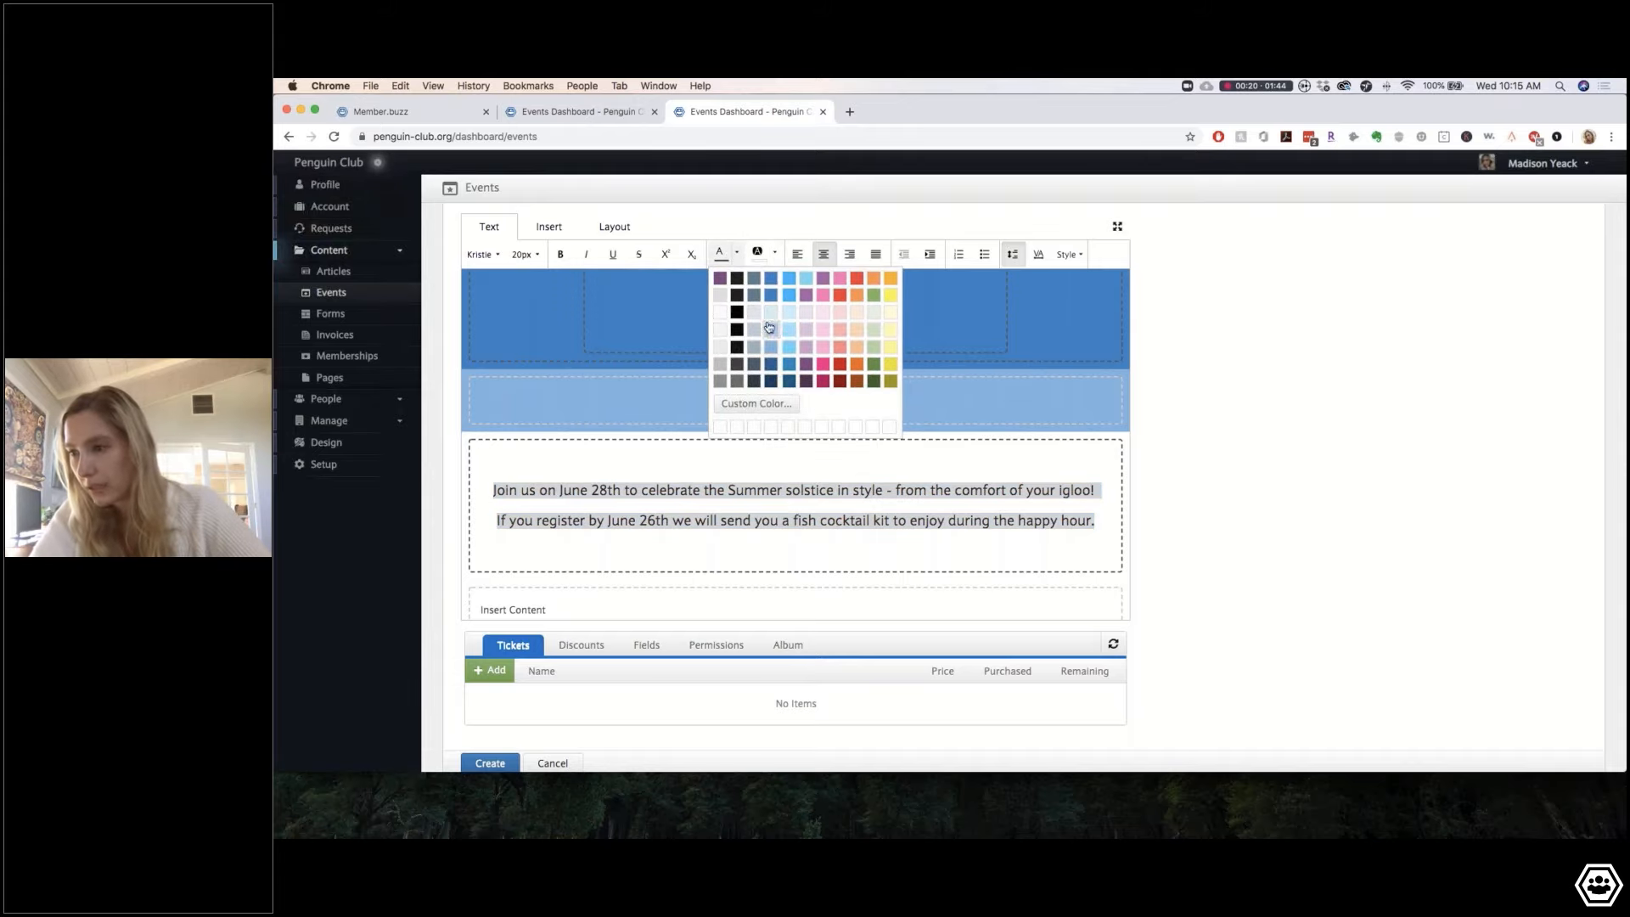
left_click(771, 287)
left_click(651, 456)
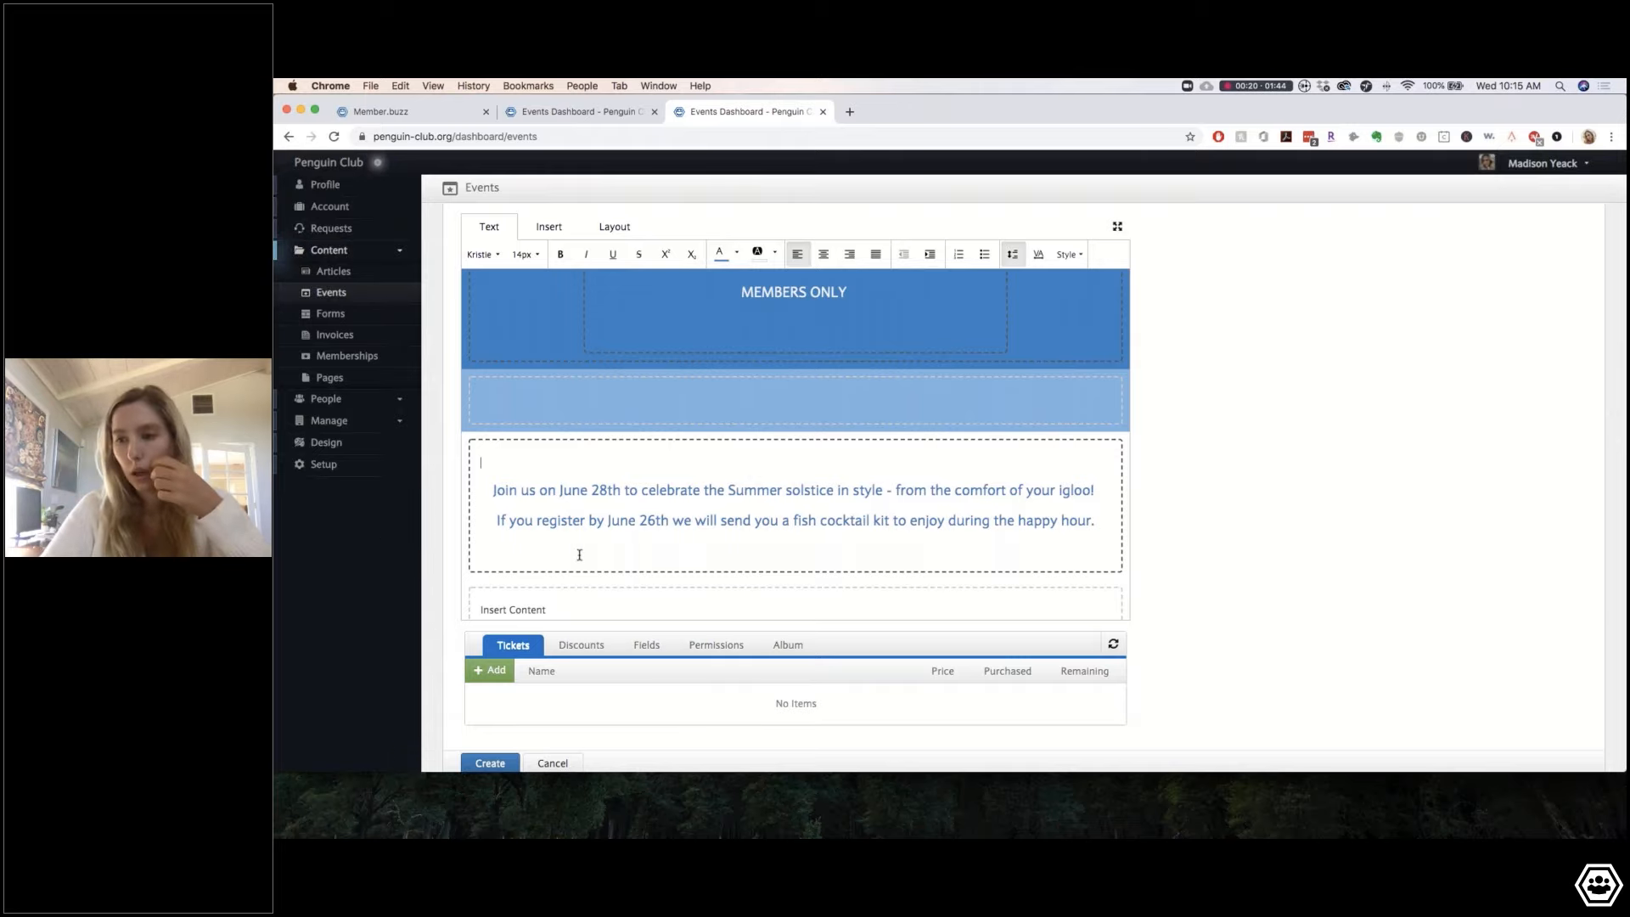
scroll(579, 554, "down", 2)
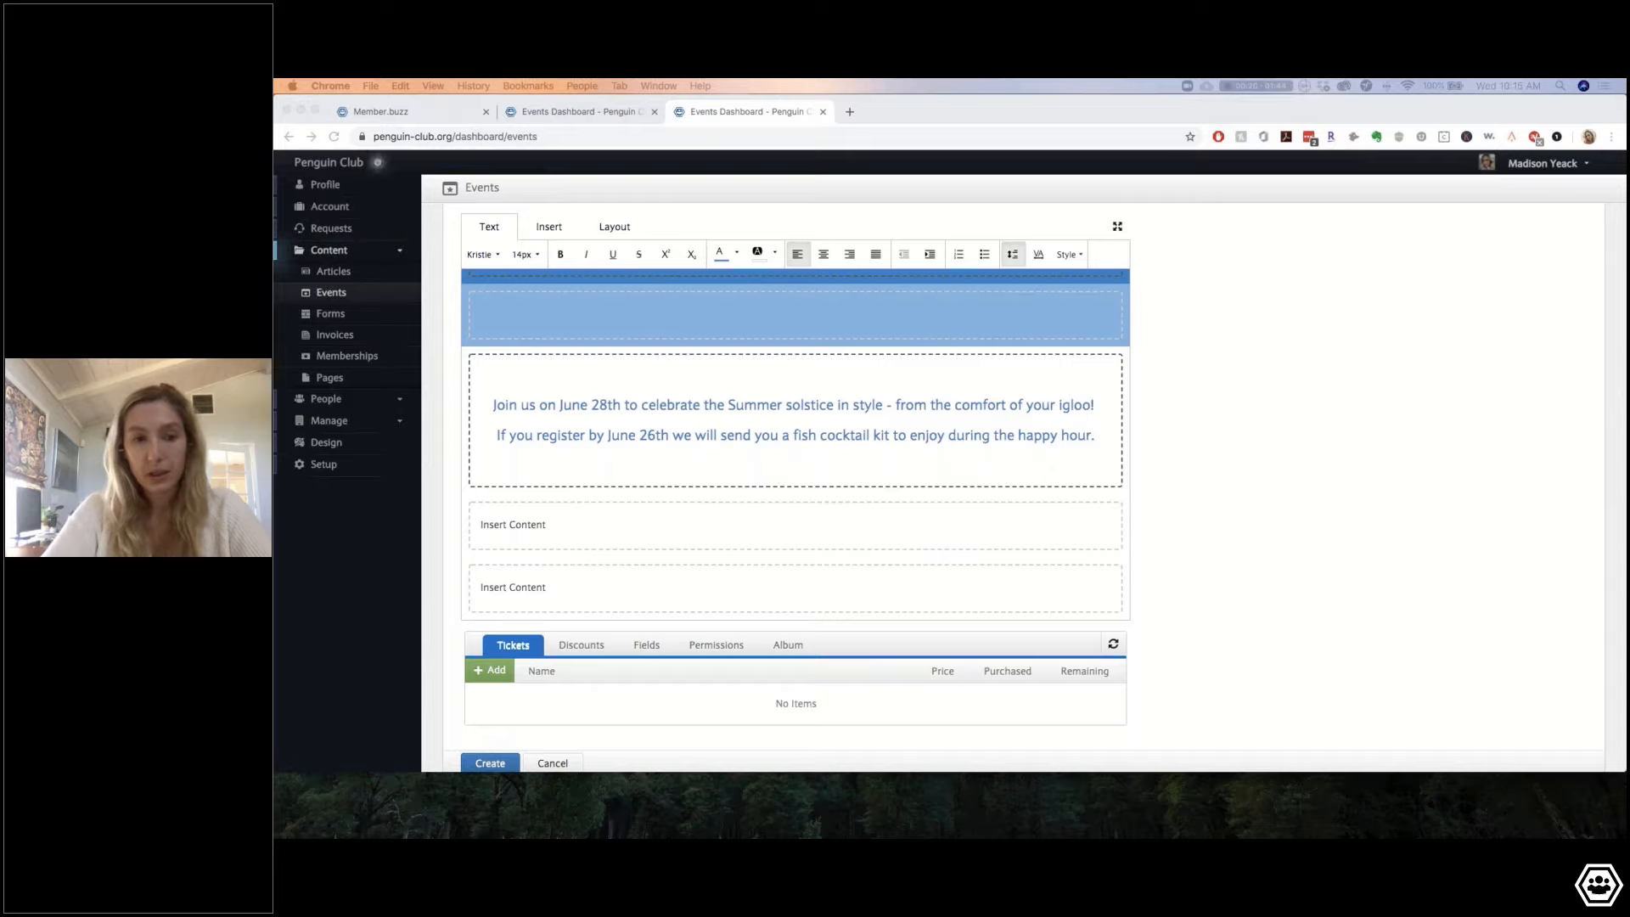
Step: Replace the lower block's placeholder with a pasted questions line and centre it
left_click(696, 560)
triple_click(520, 589)
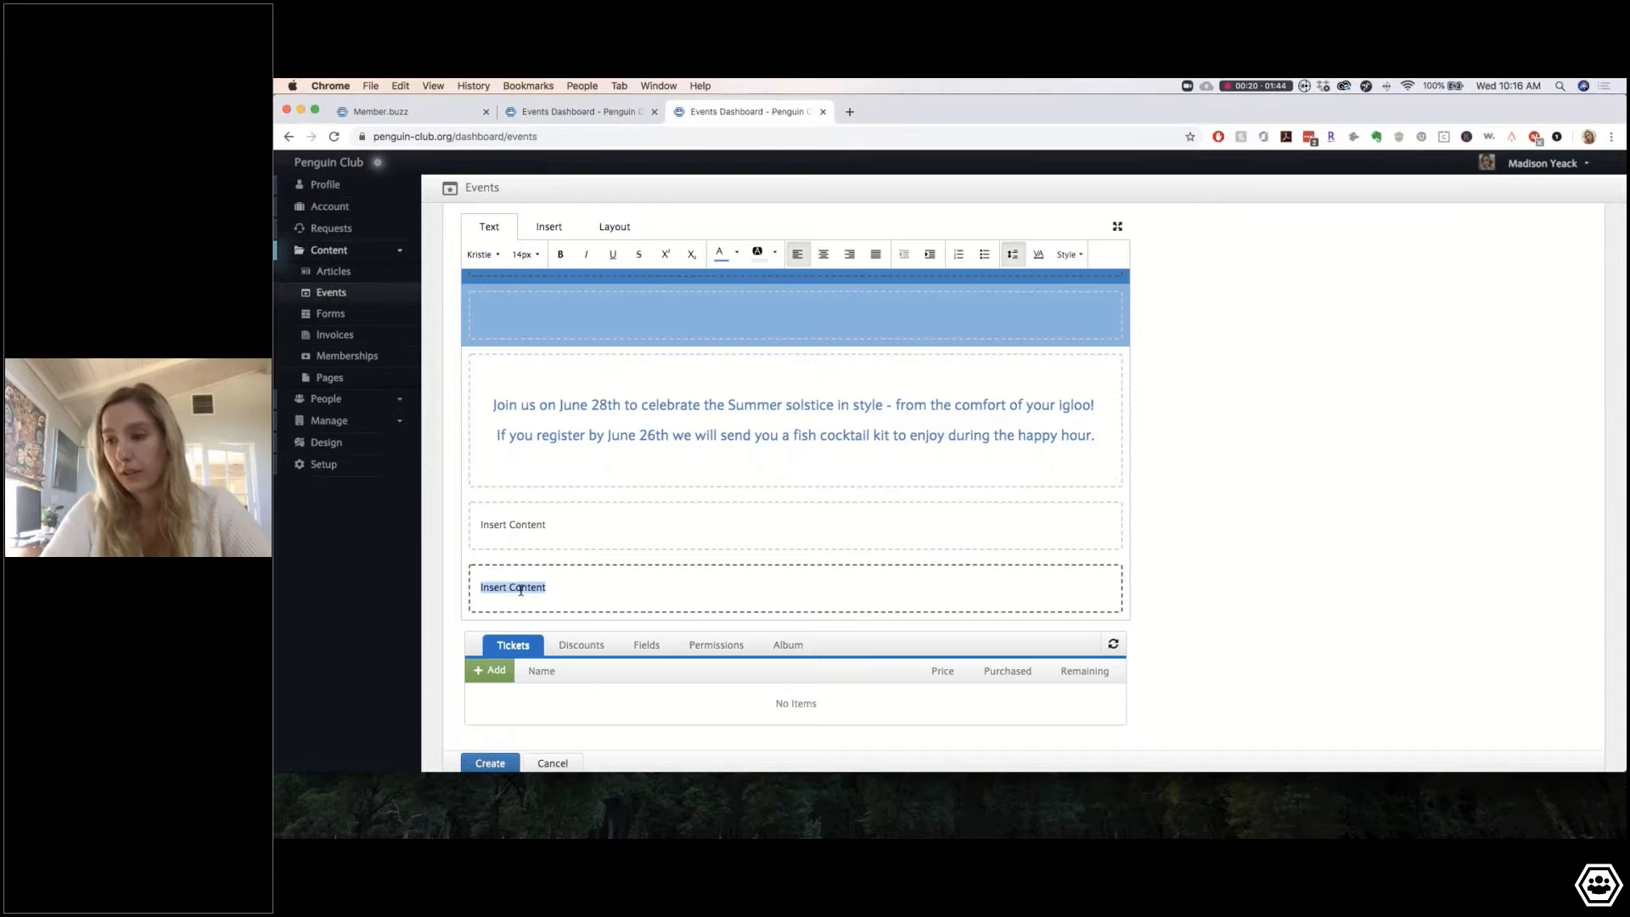
key("BackSpace")
type("For questions comment below email")
scroll(637, 556, "down", 2)
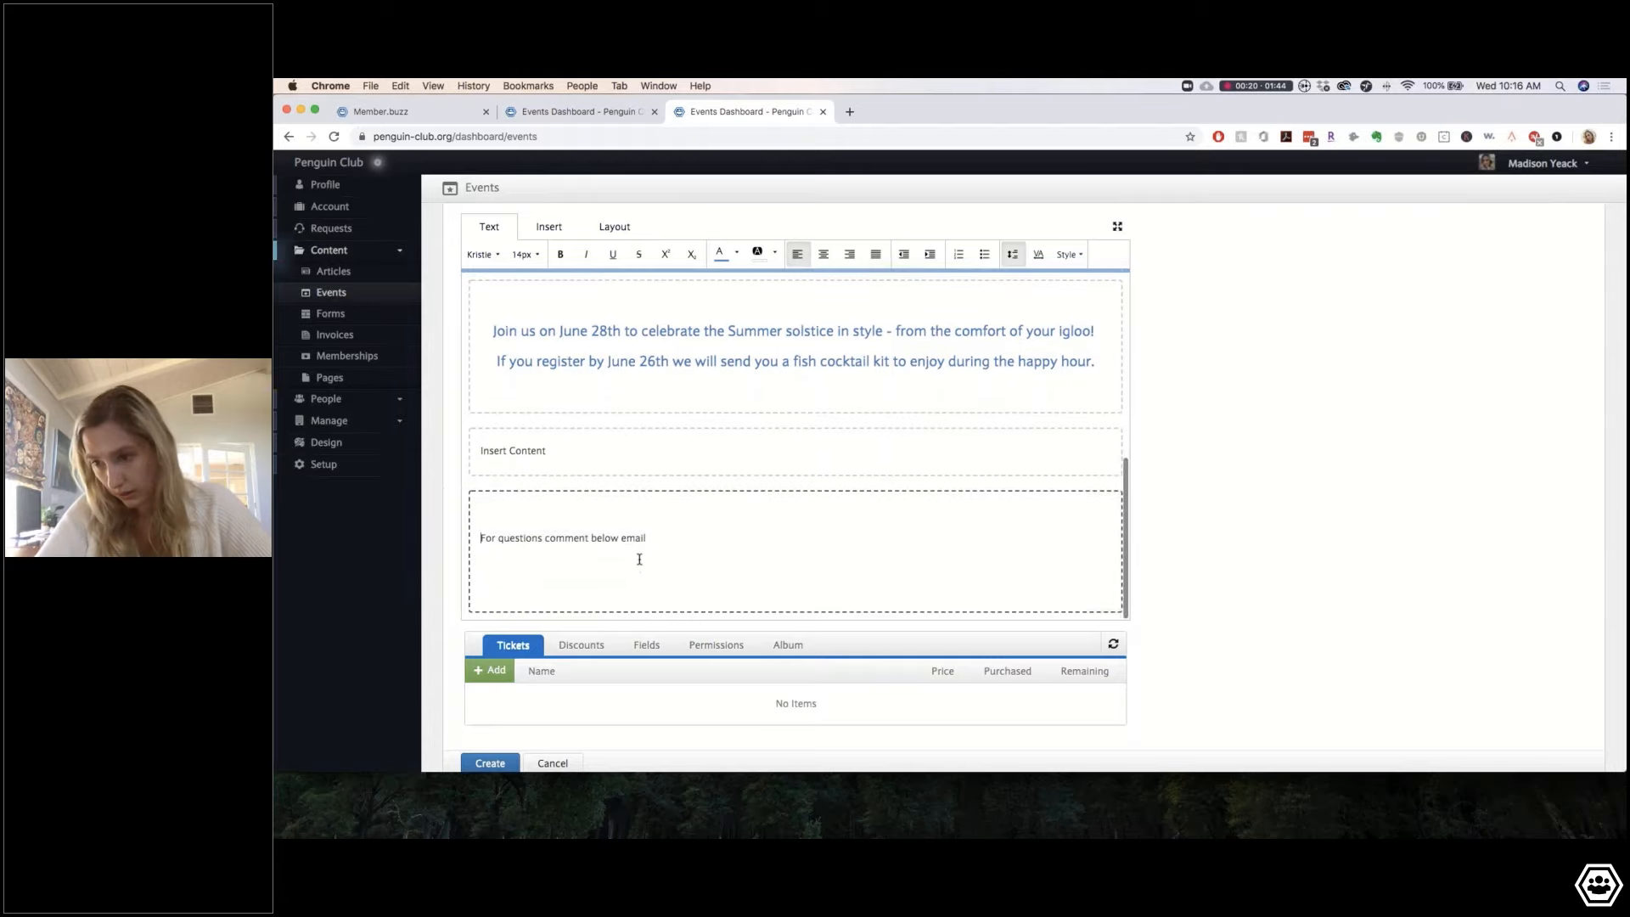
left_click_drag(677, 571, 506, 511)
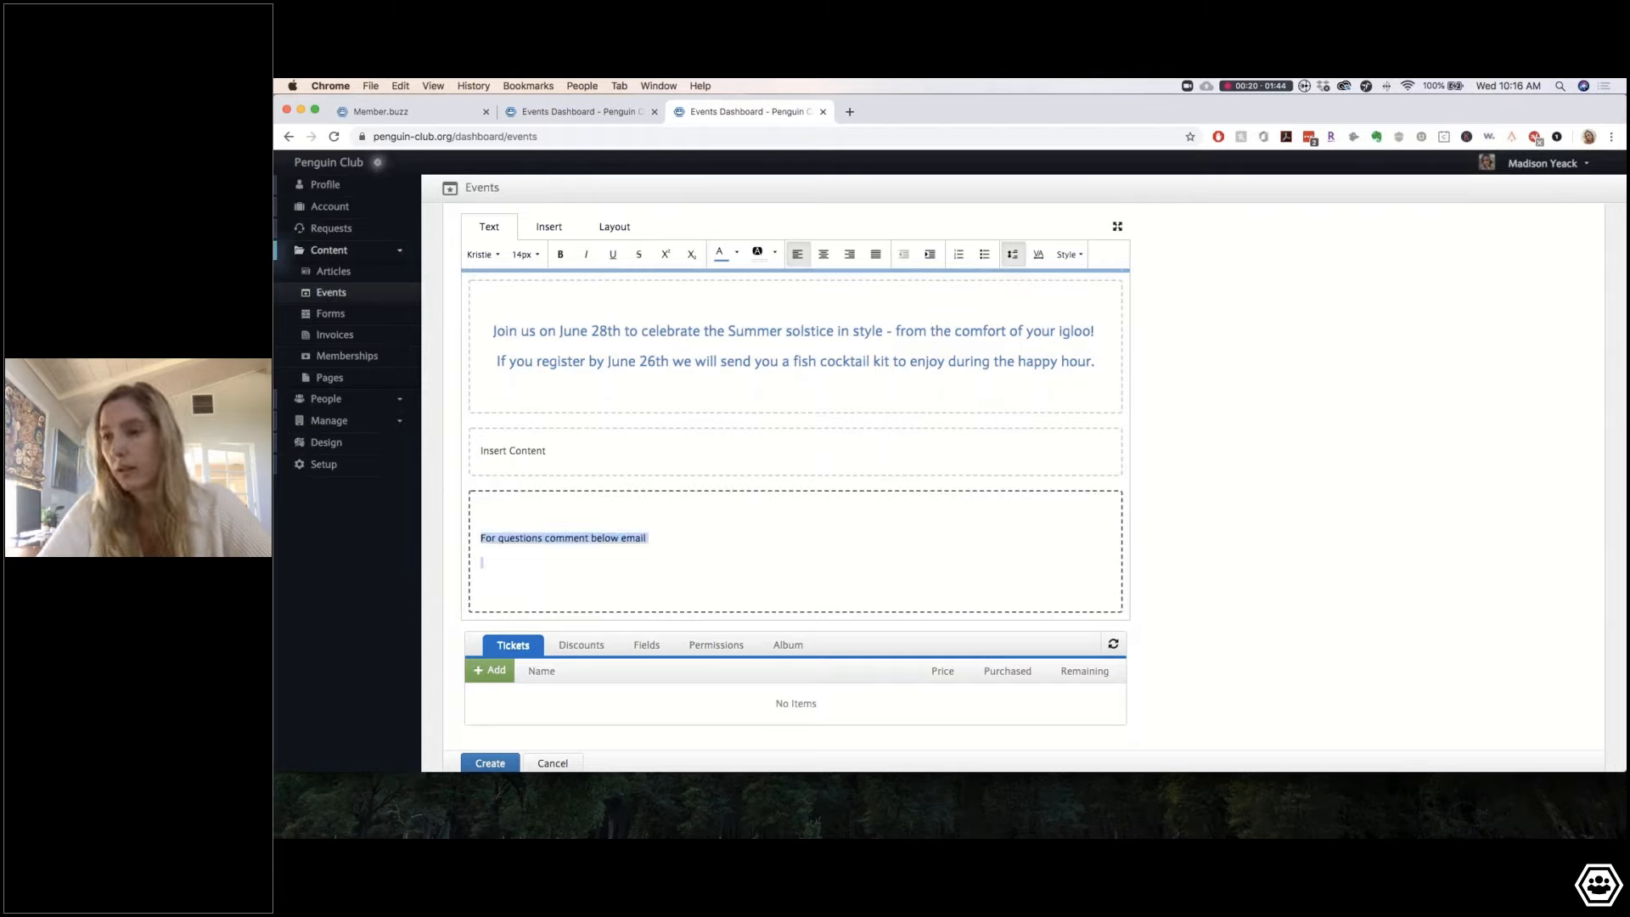
left_click(823, 254)
left_click(851, 554)
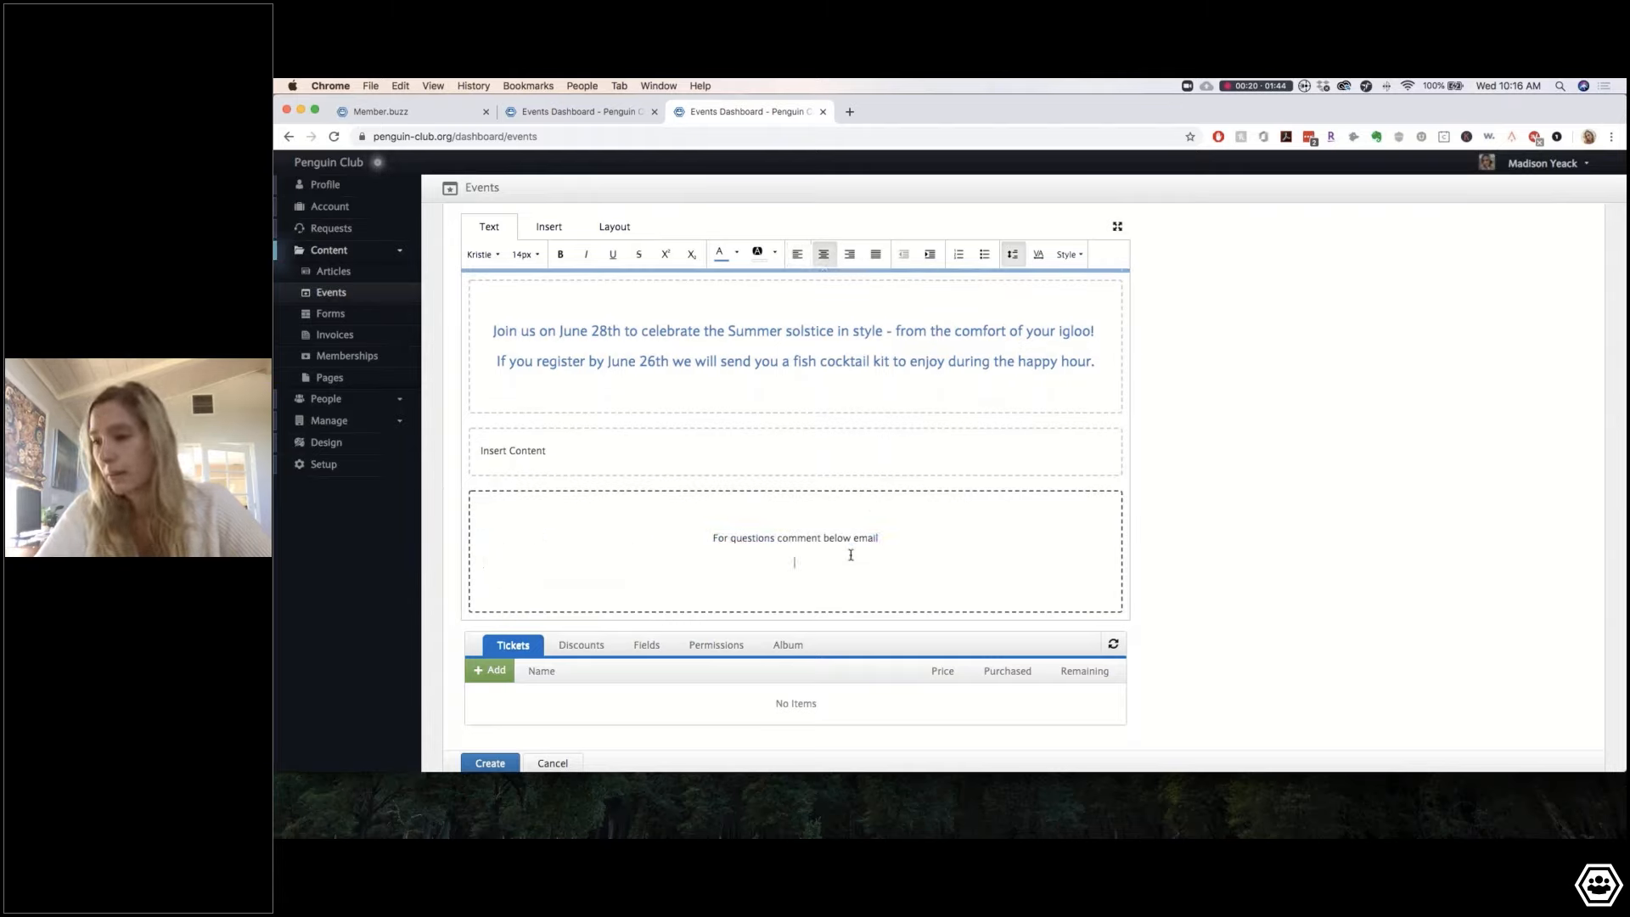
Step: Trim the pasted questions line, then delete it from the bottom text box
left_click(899, 537)
left_click_drag(834, 542, 686, 536)
left_click_drag(851, 523, 860, 539)
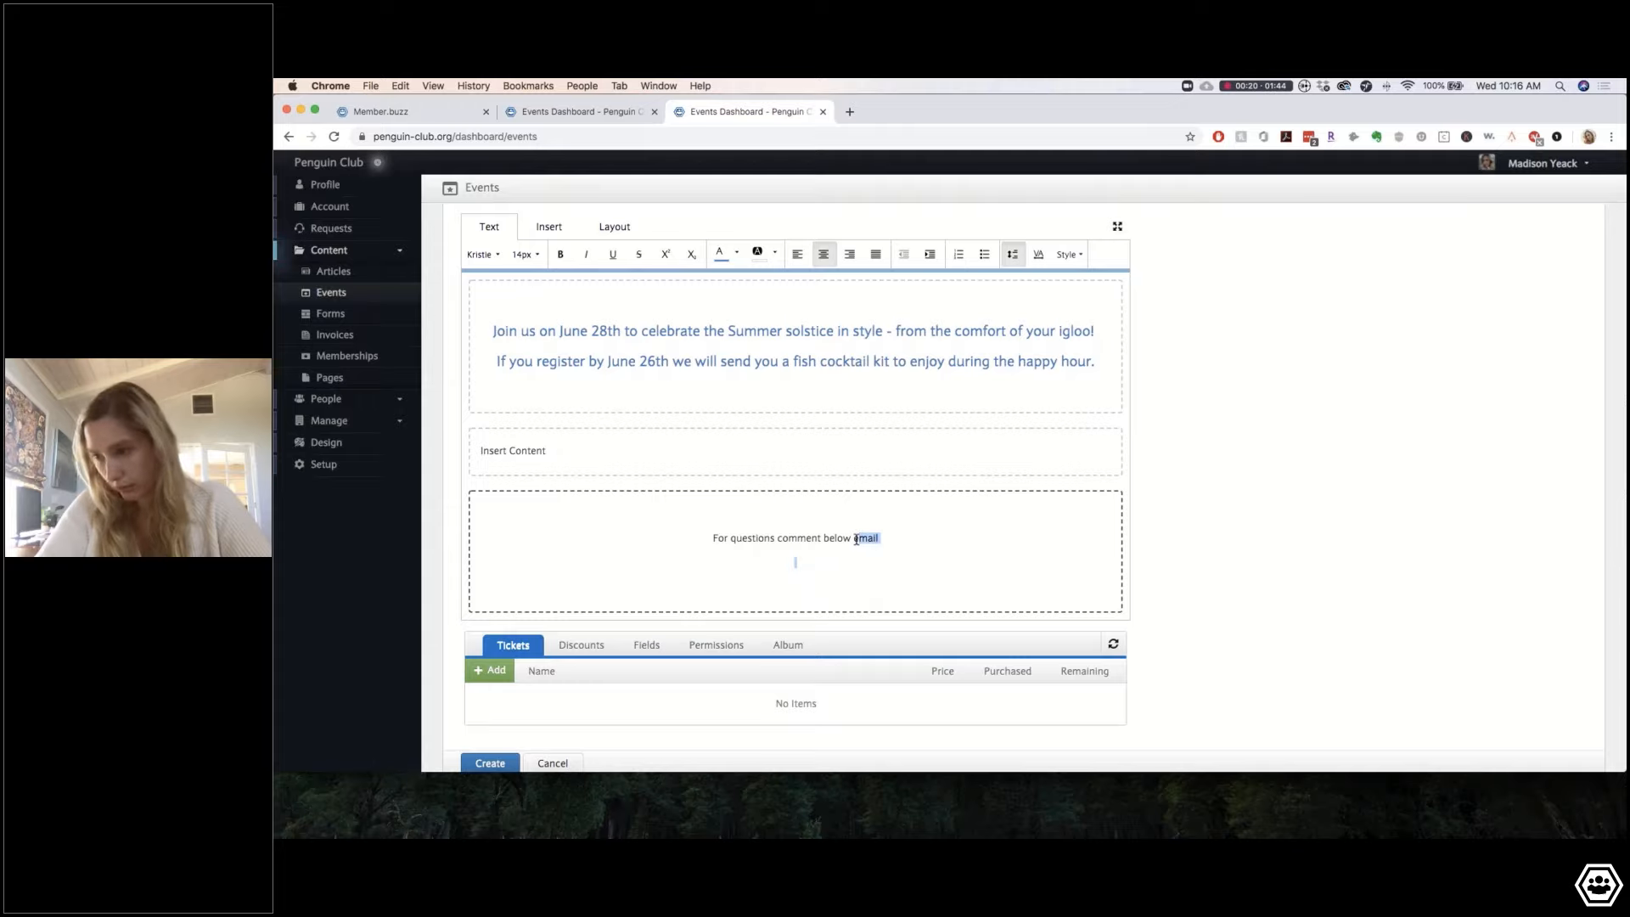
key("BackSpace")
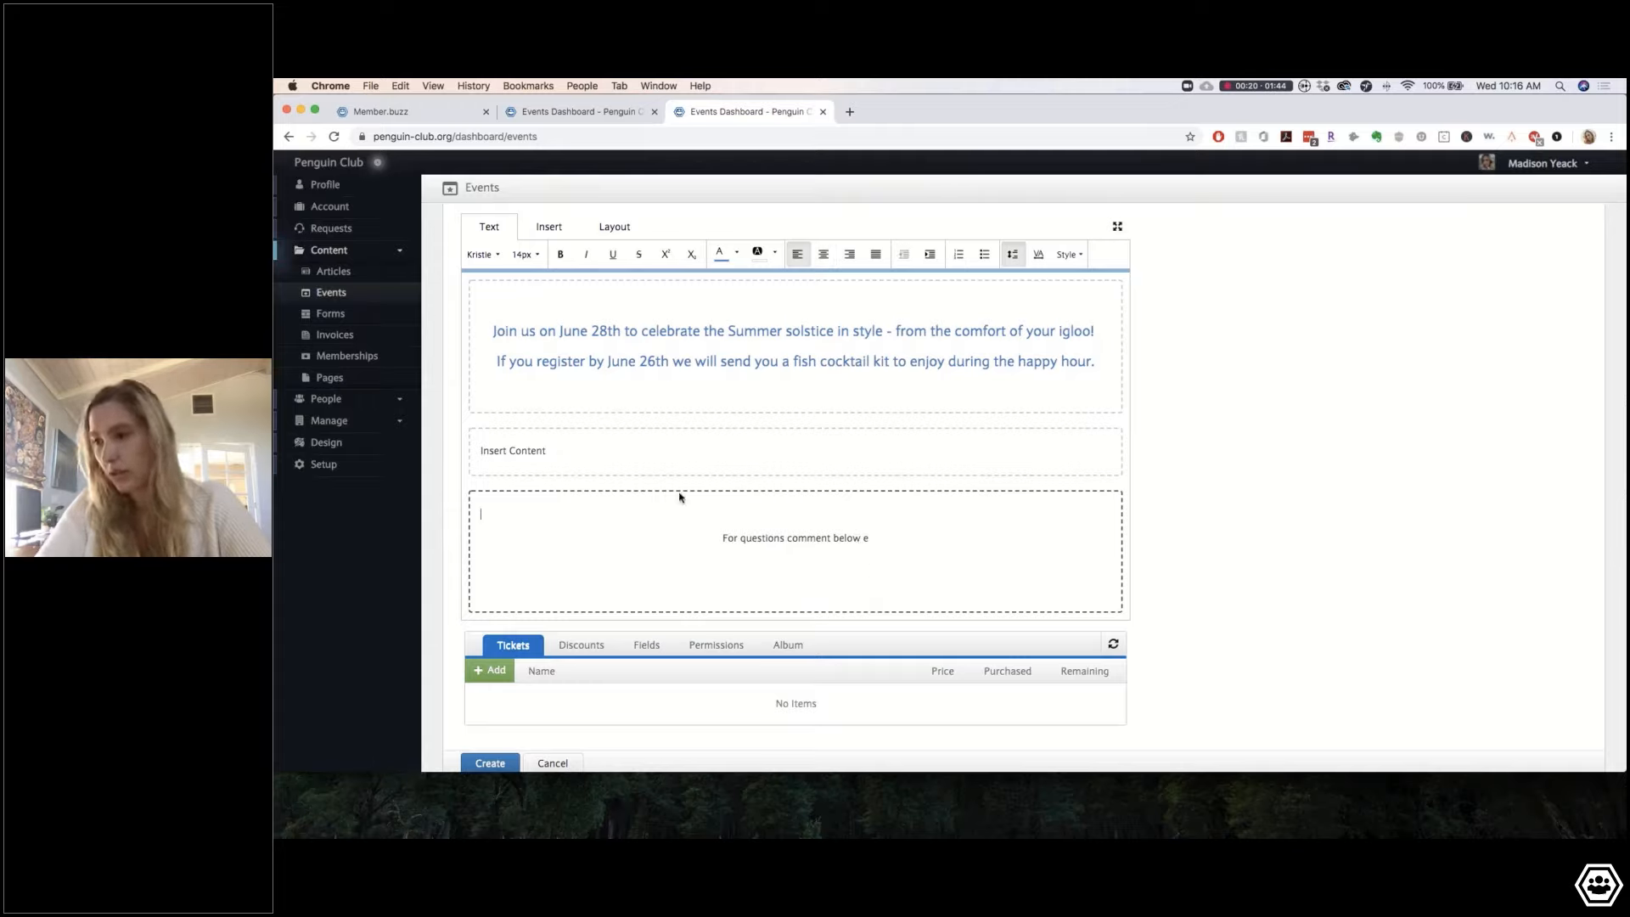
left_click(764, 567)
key("BackSpace")
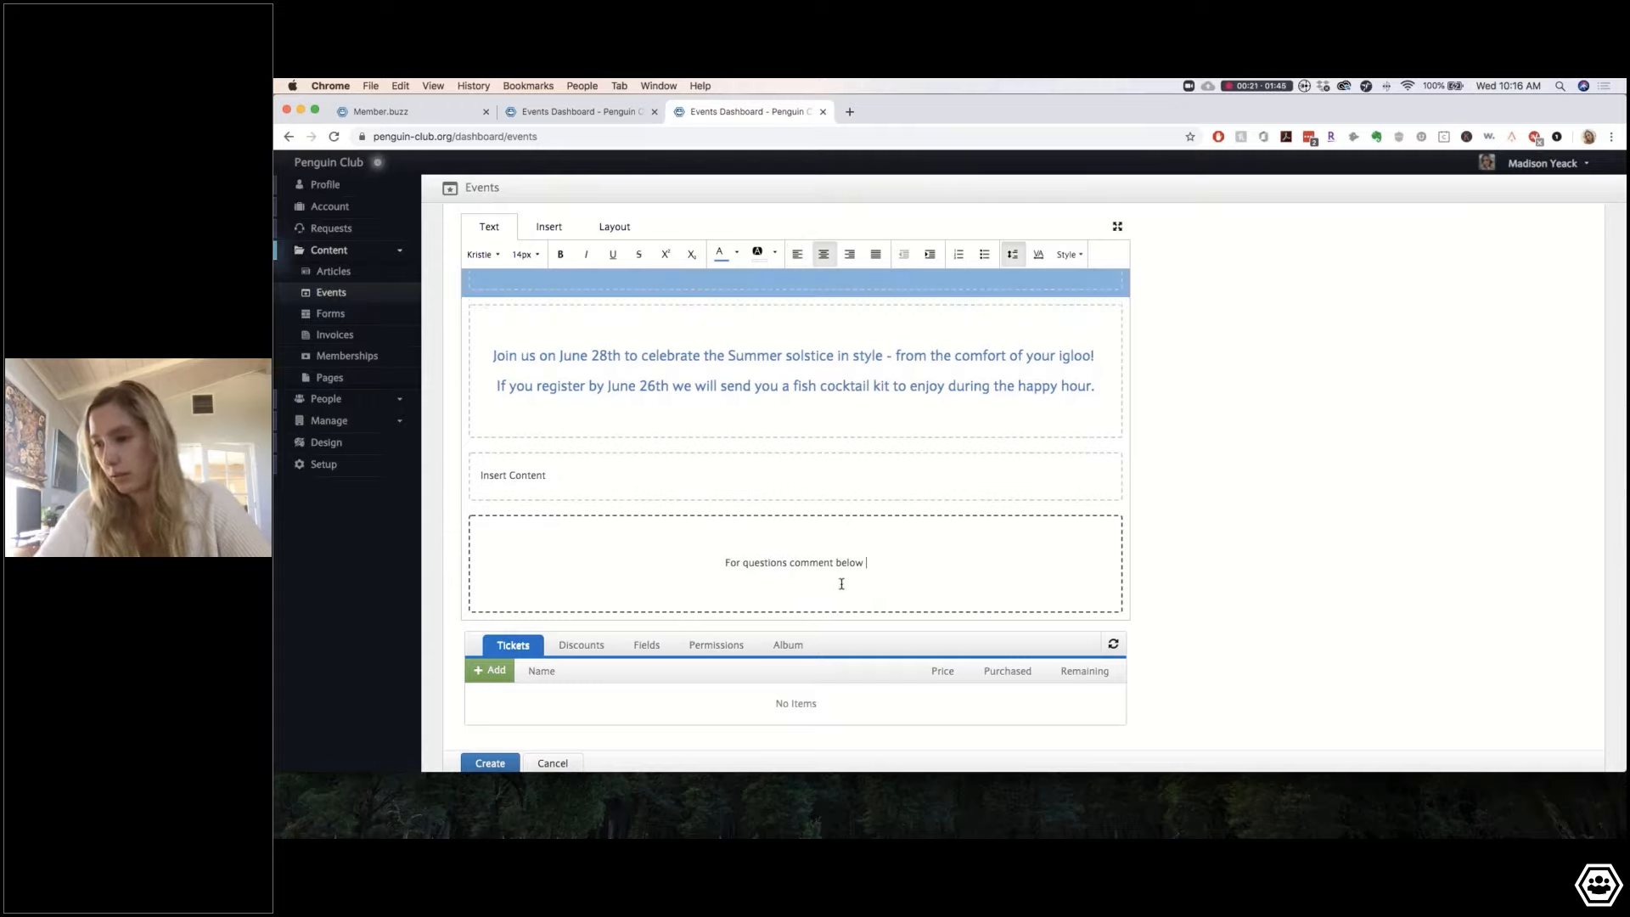
double_click(818, 565)
key("ctrl+a")
key("BackSpace")
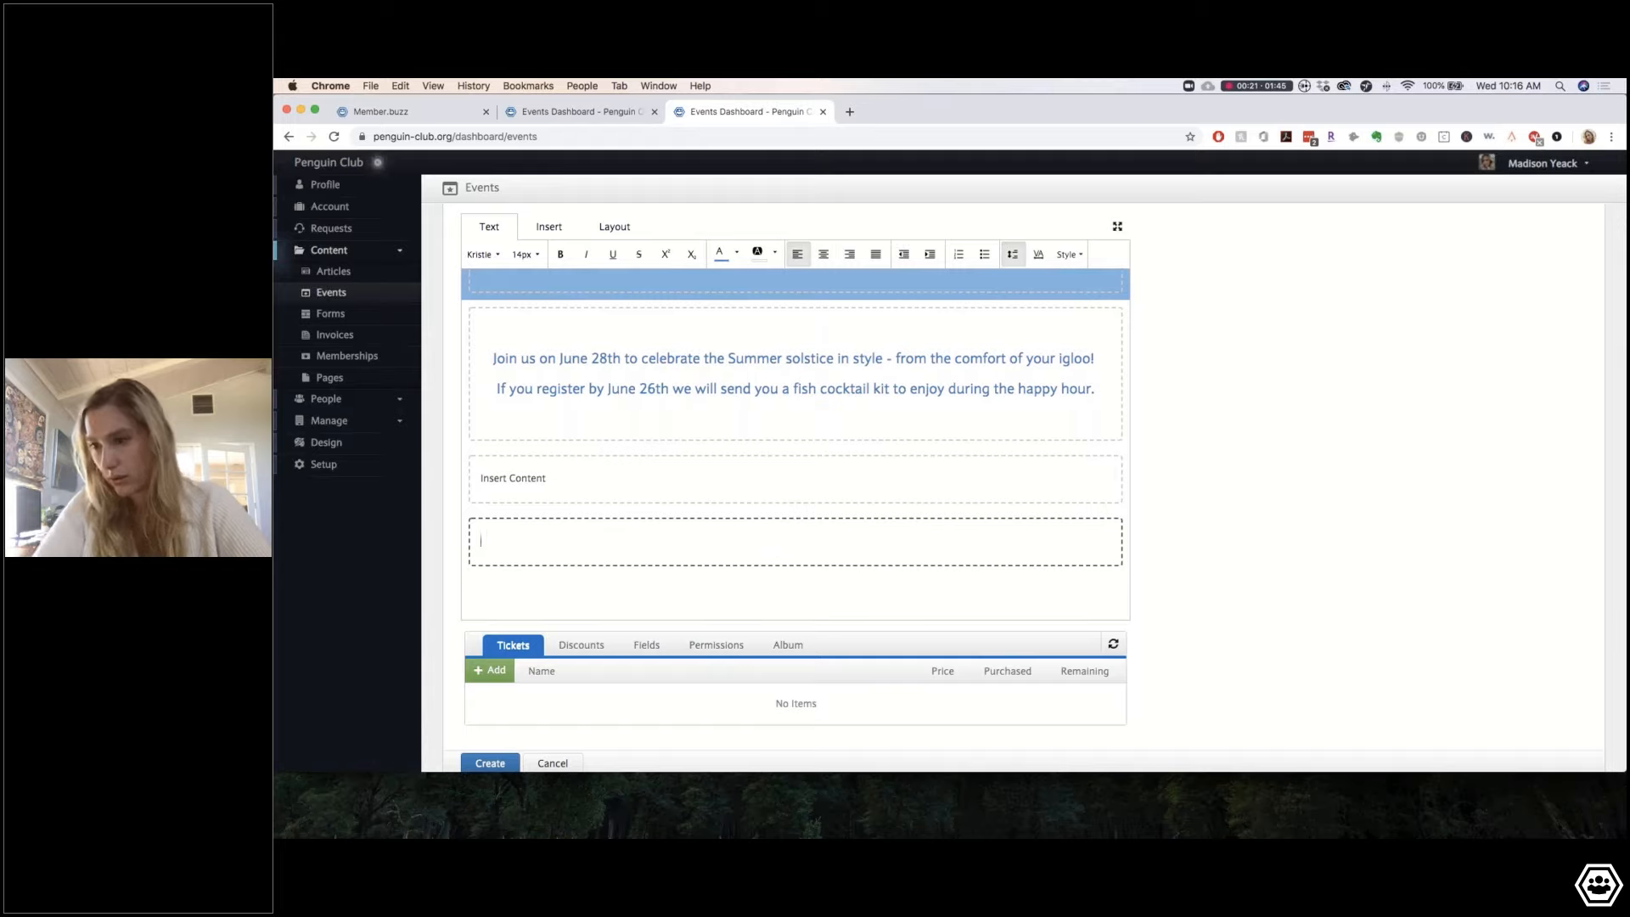
Step: Clear the block above and type 'For questions comment below or email us at' plus the club e-mail address
left_click(499, 472)
triple_click(510, 525)
key("BackSpace")
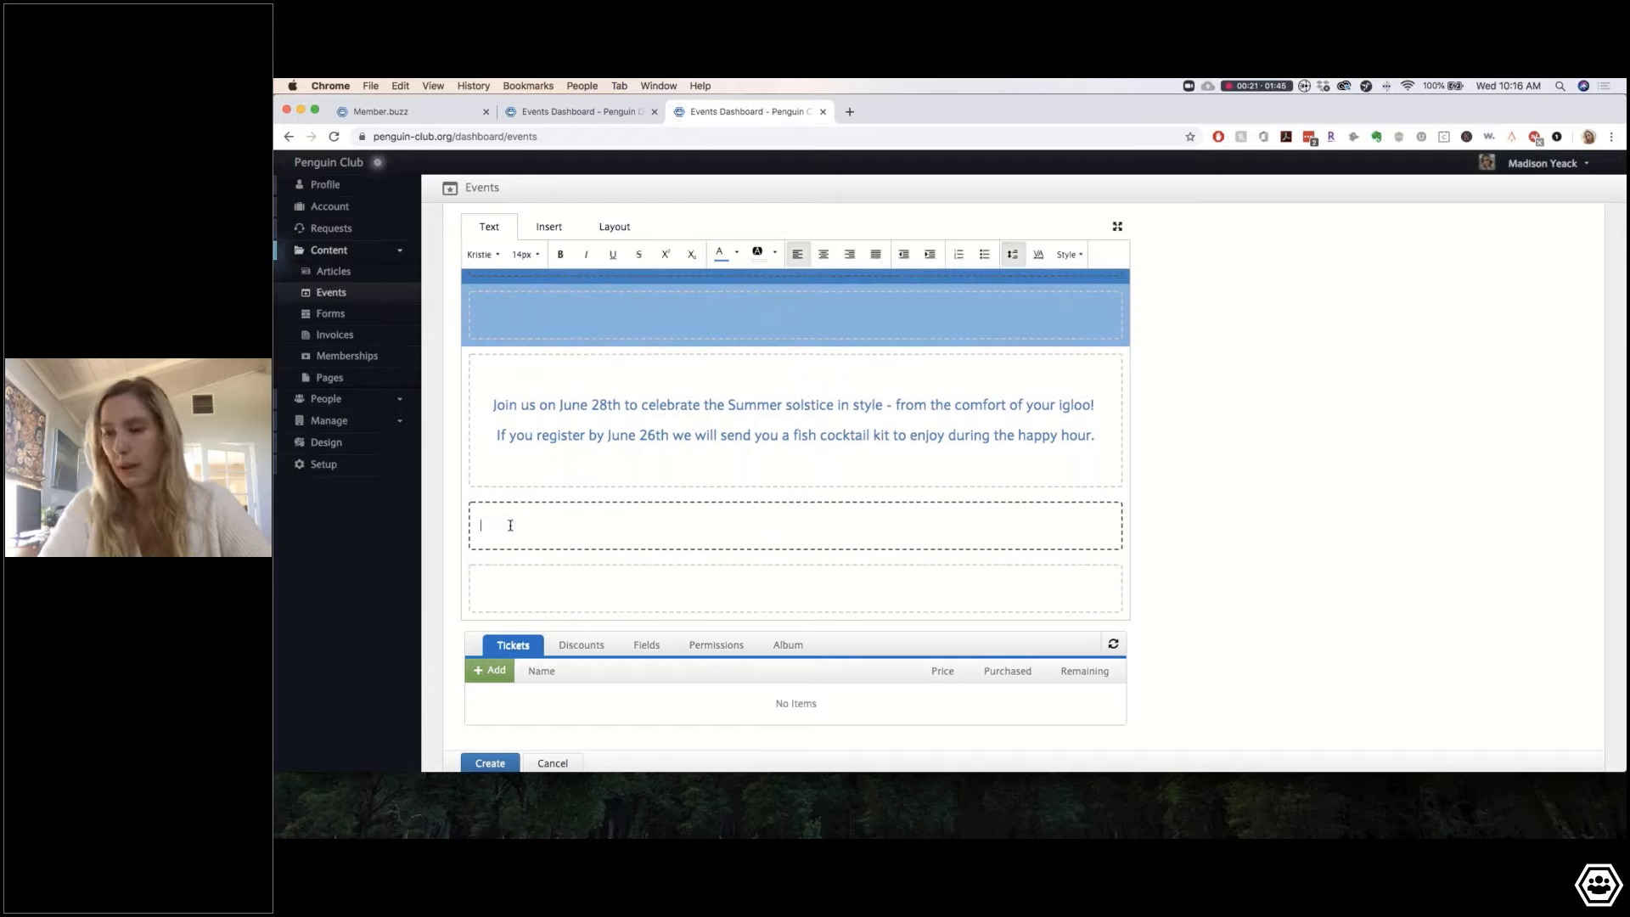
type("F")
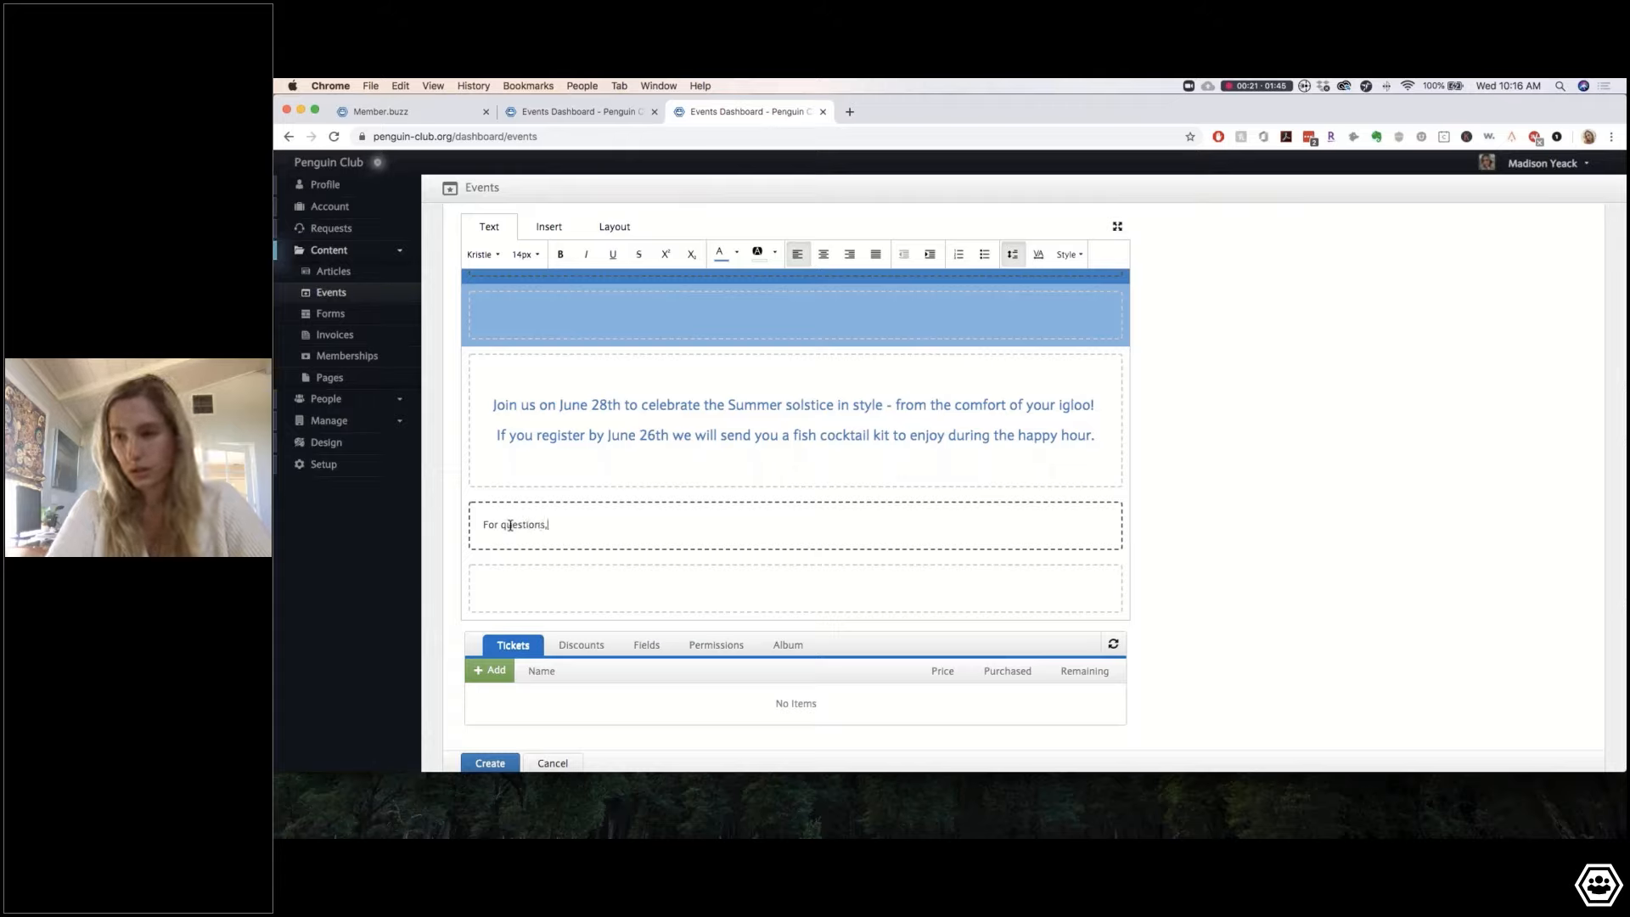
type("or questions com")
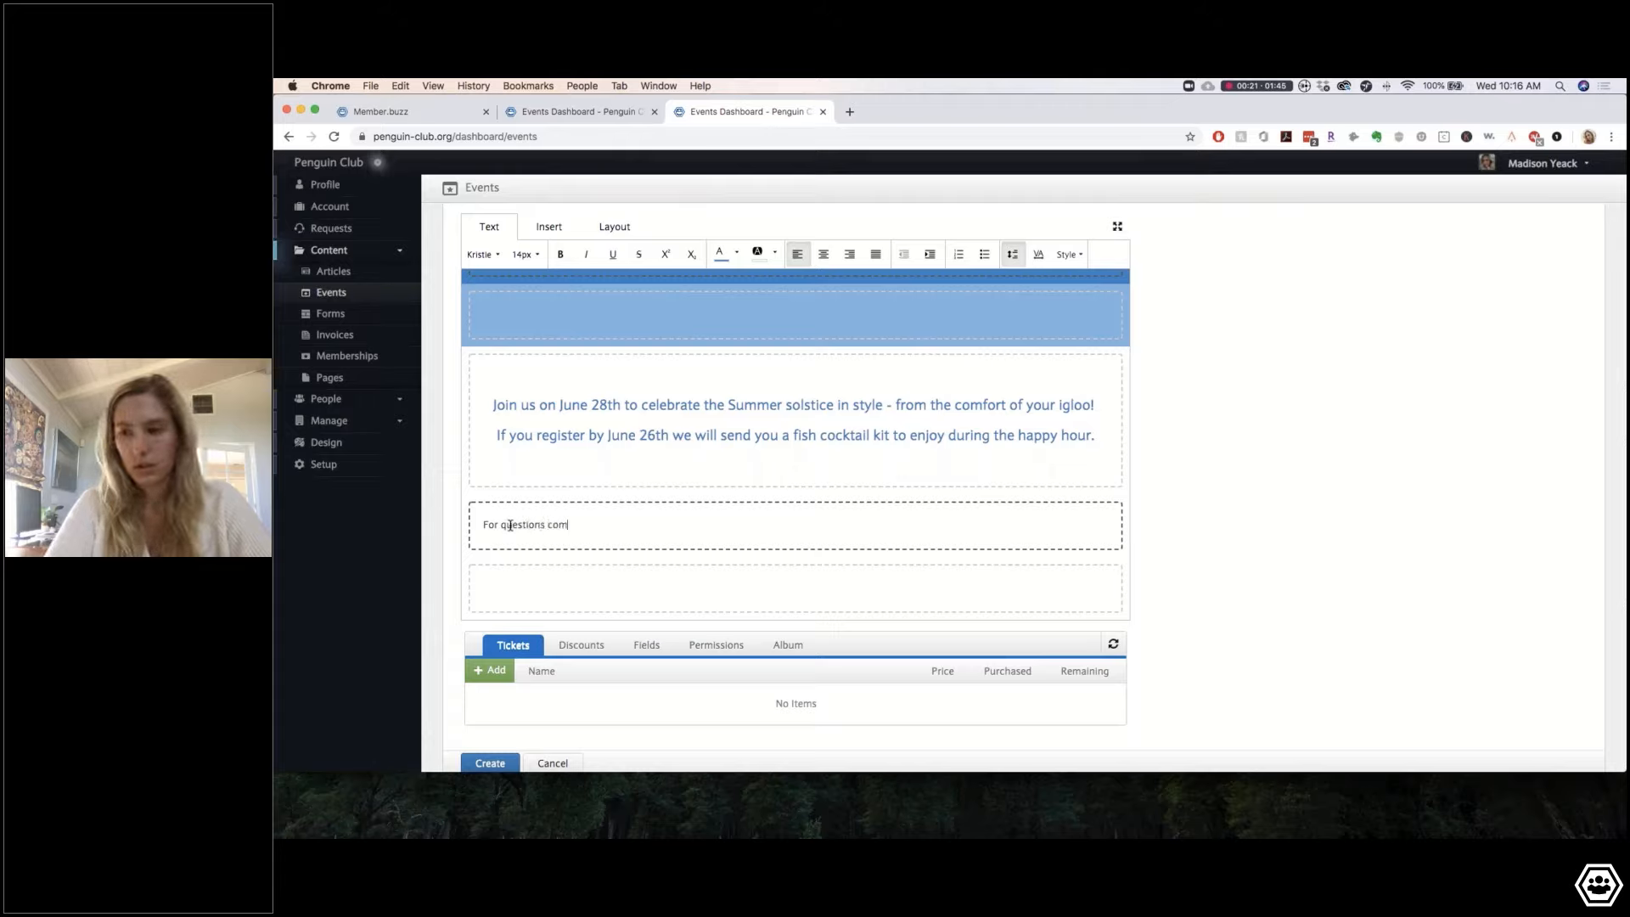
type("ment below ")
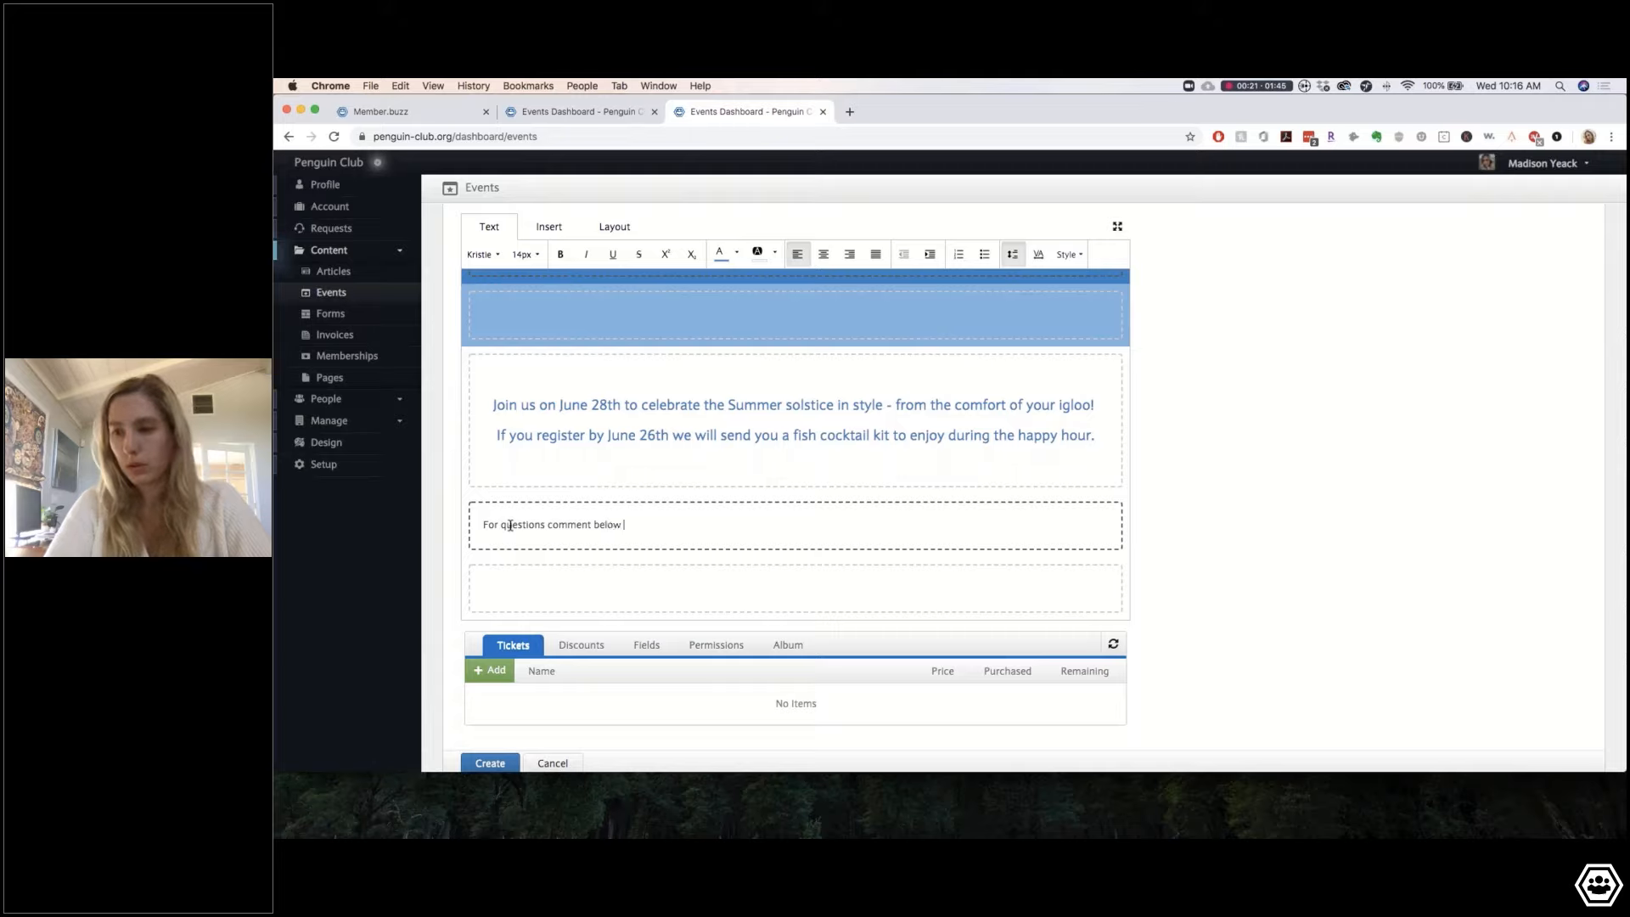
type("or email us at")
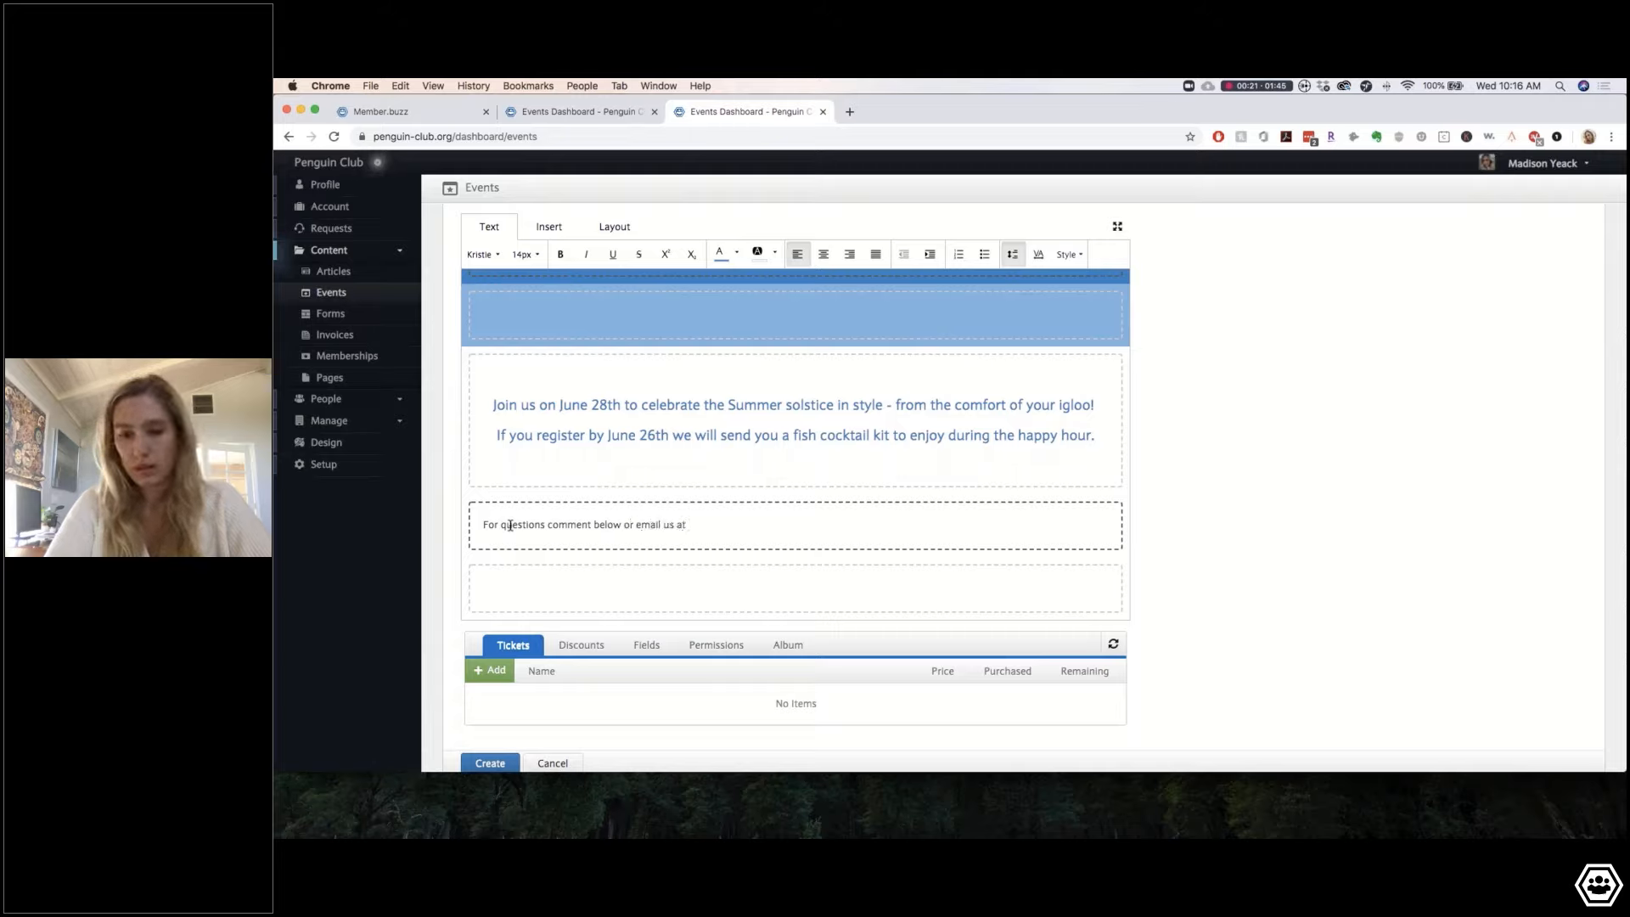
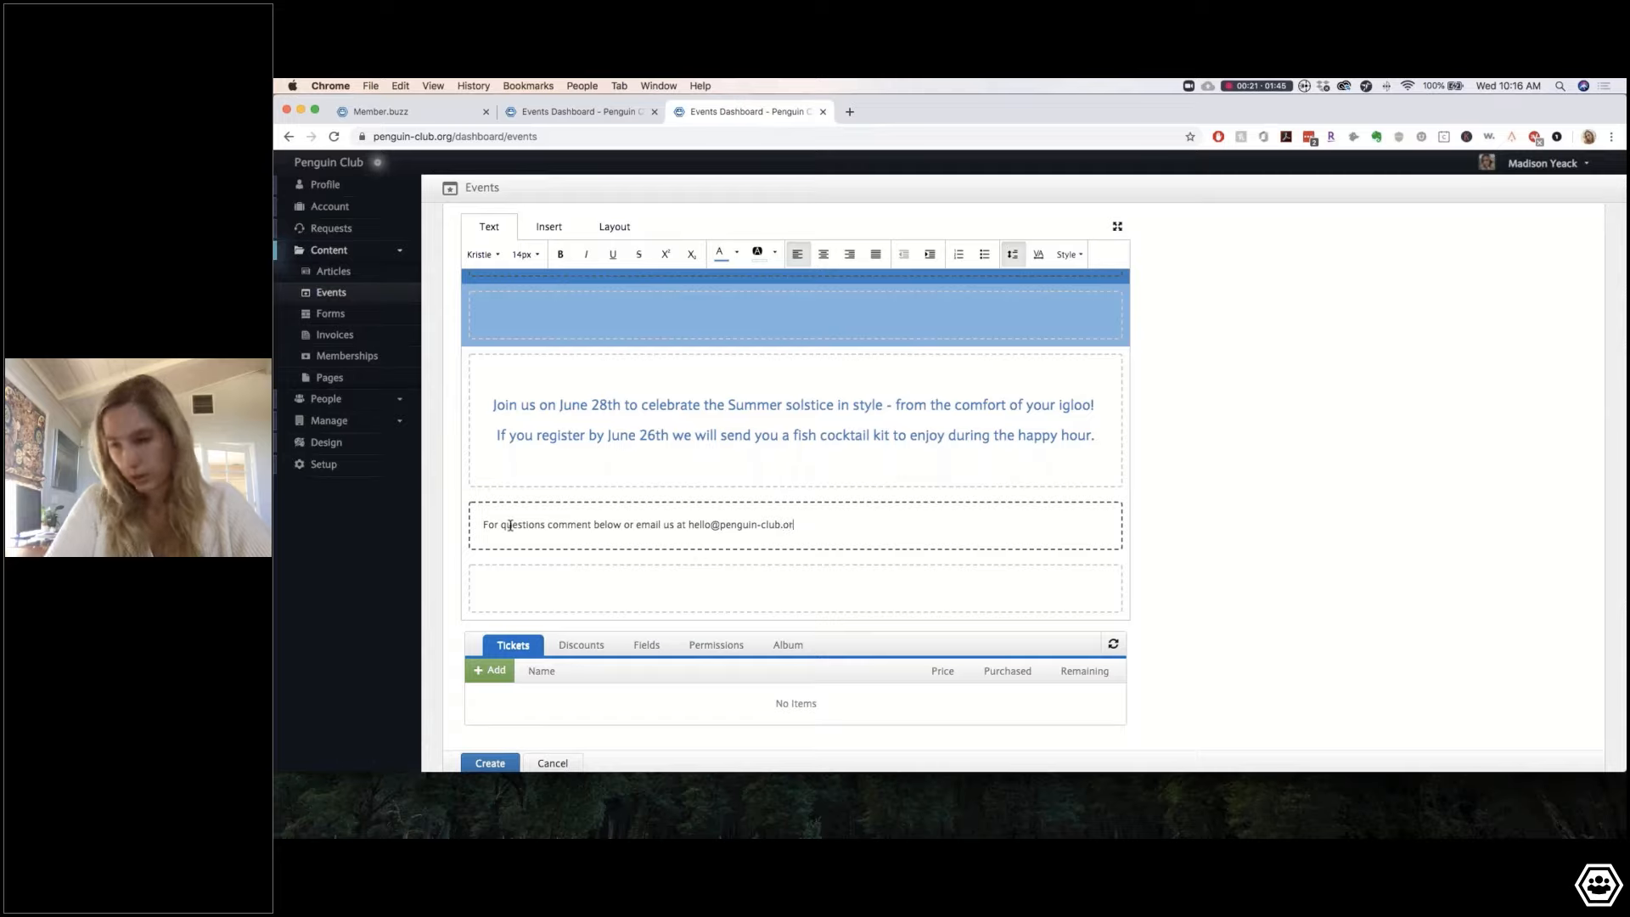
Step: Make the questions line centred, 18px, italic and light blue, and add an empty line after 'happy hour.'
triple_click(569, 525)
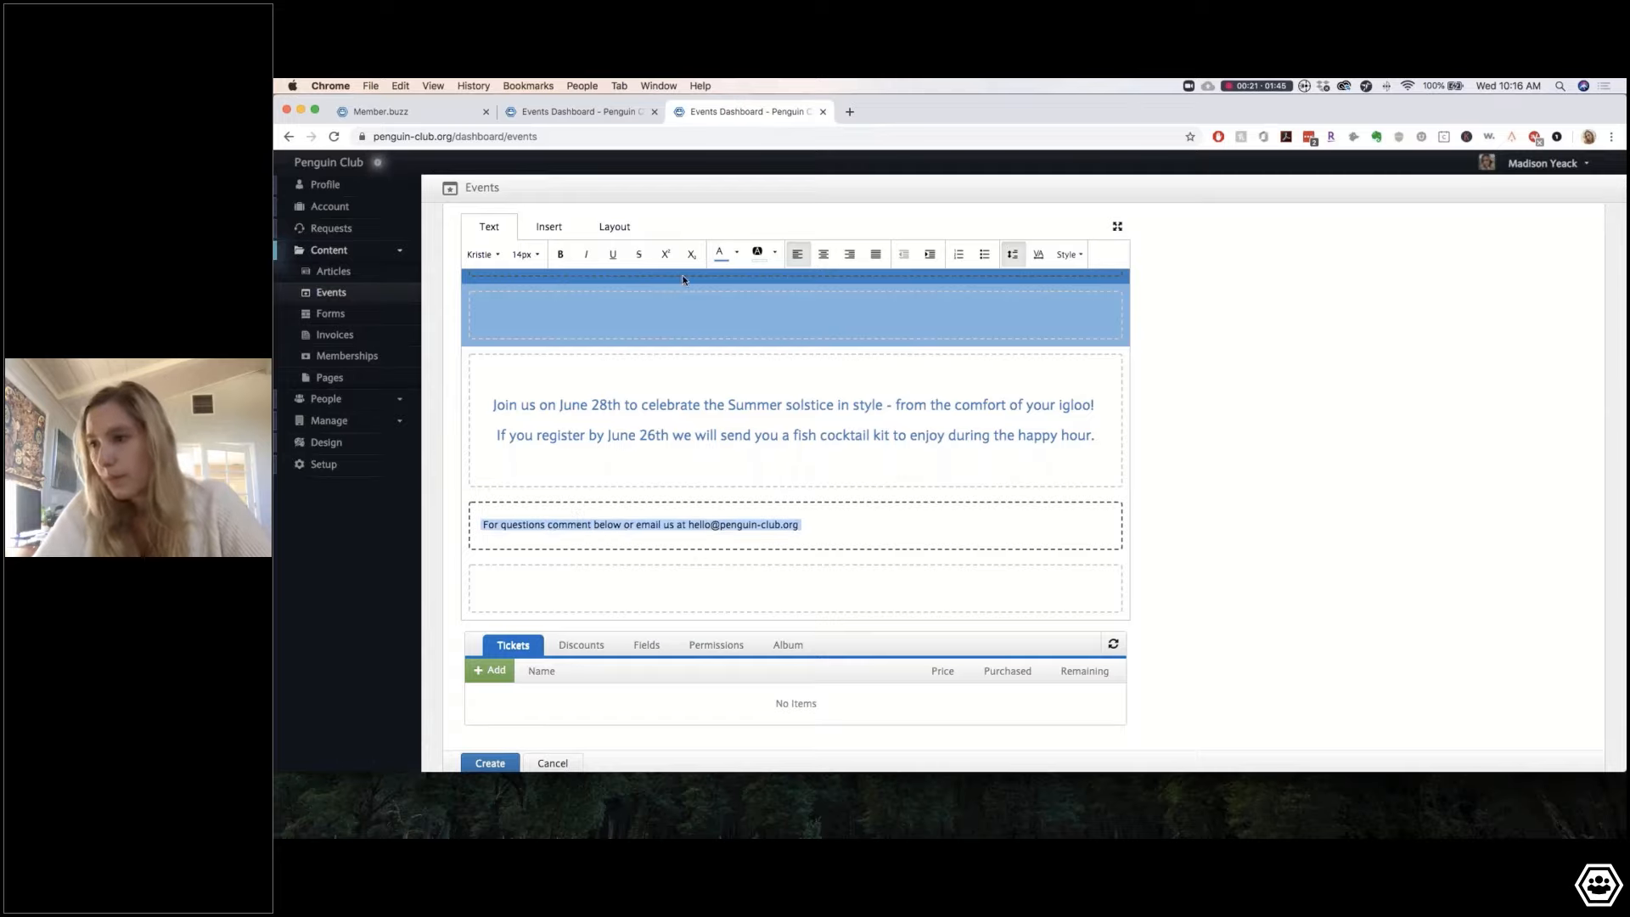
left_click(823, 254)
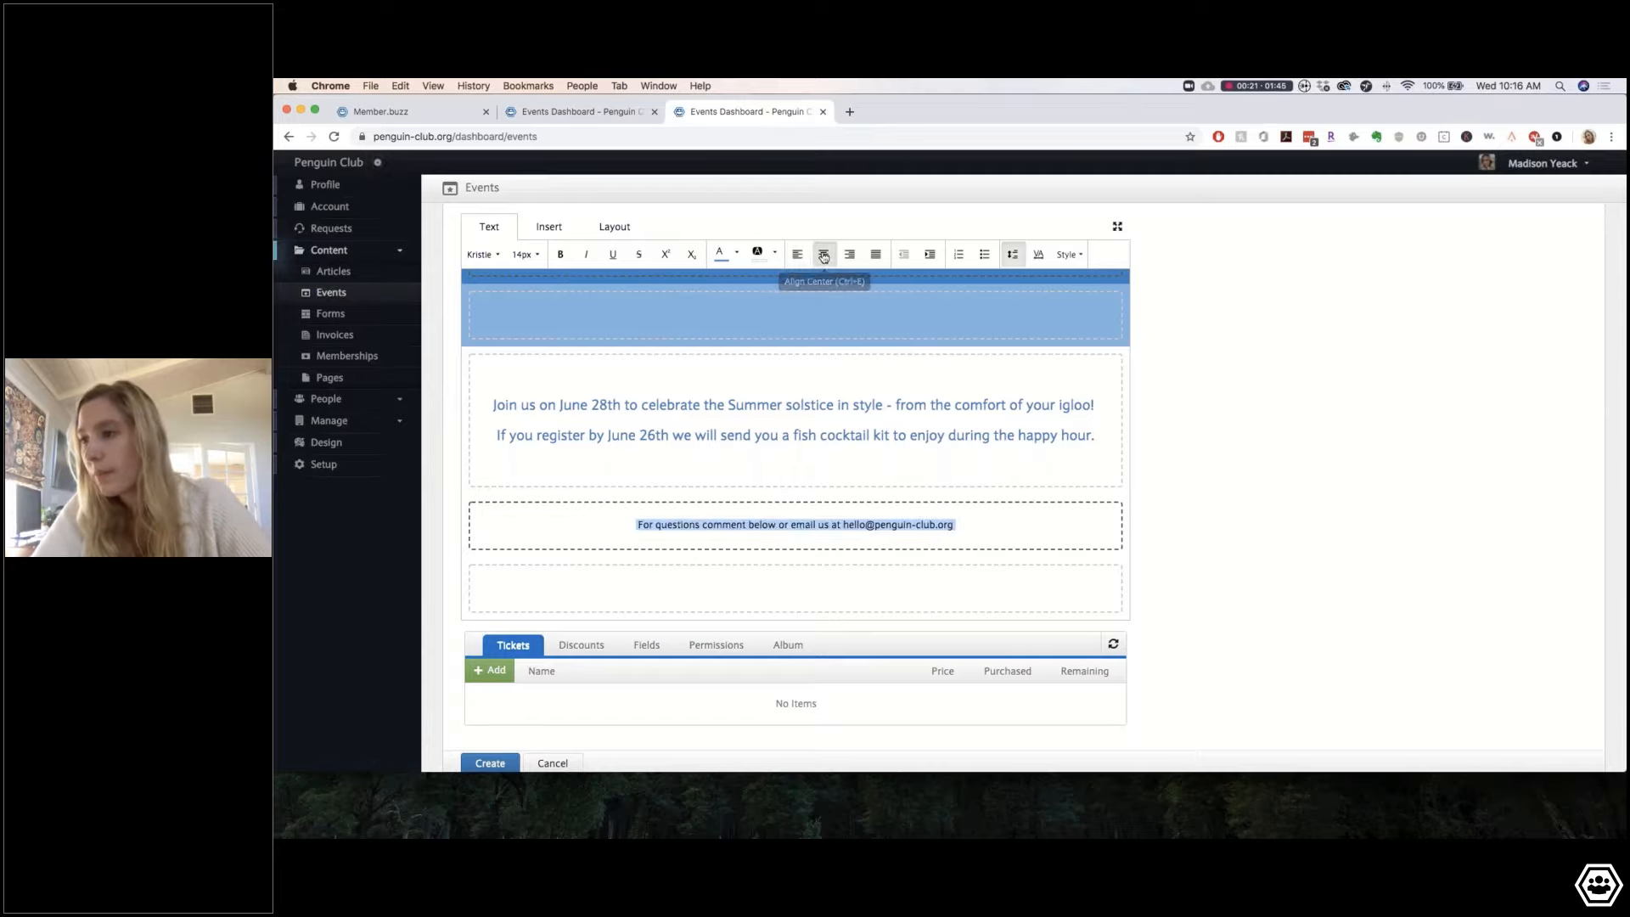
left_click(526, 254)
left_click(535, 318)
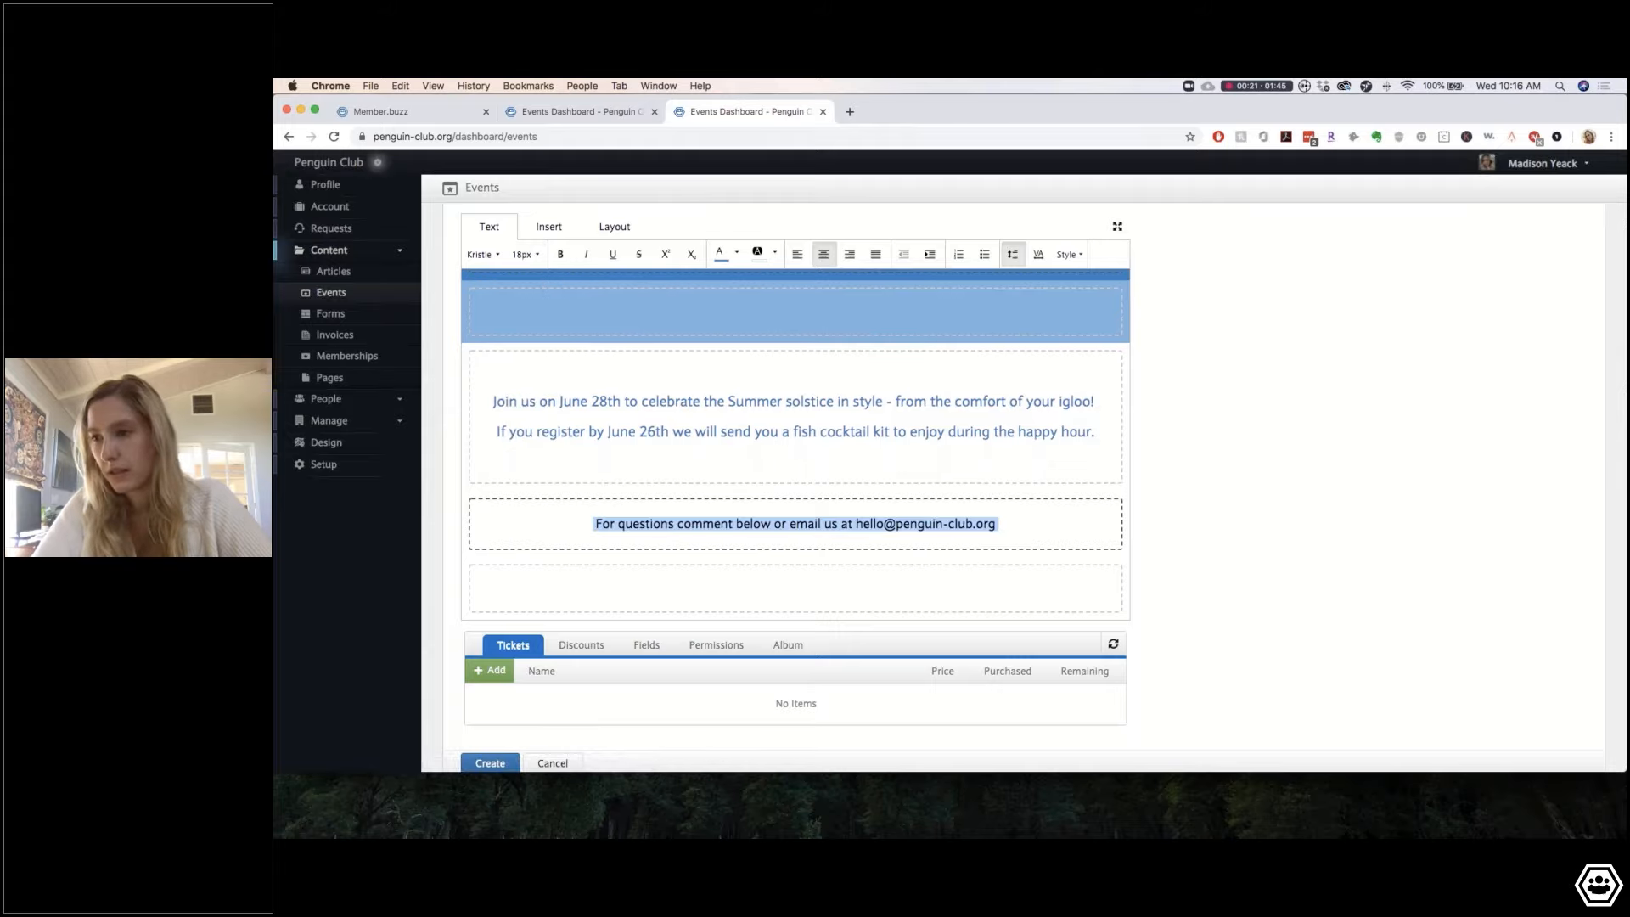
left_click(585, 253)
left_click(736, 252)
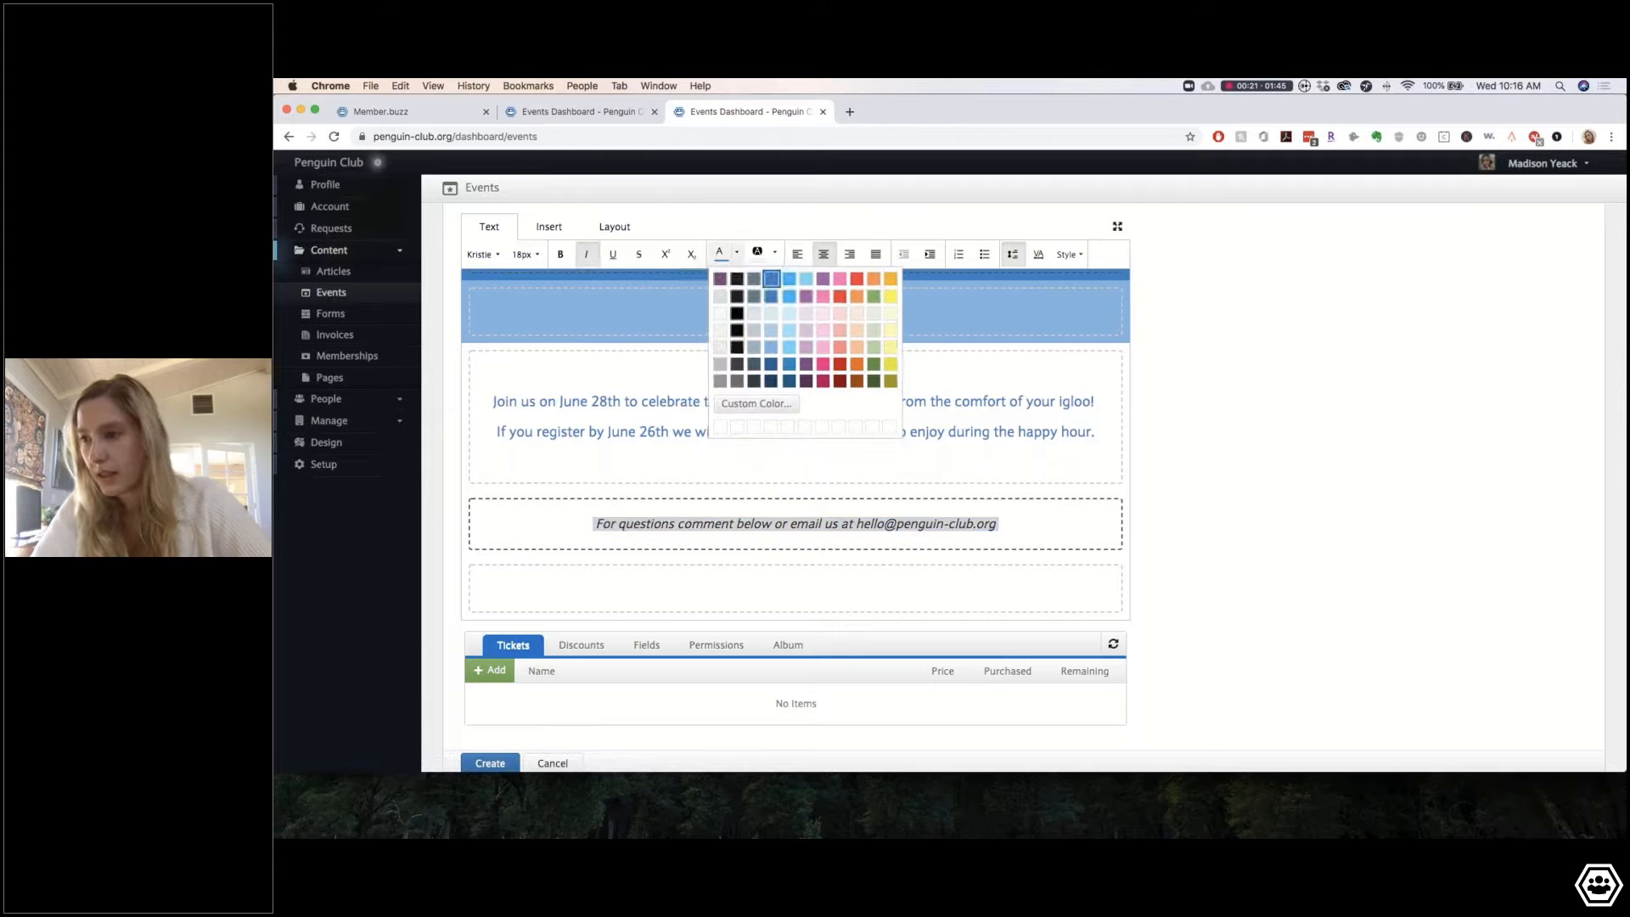
left_click(770, 347)
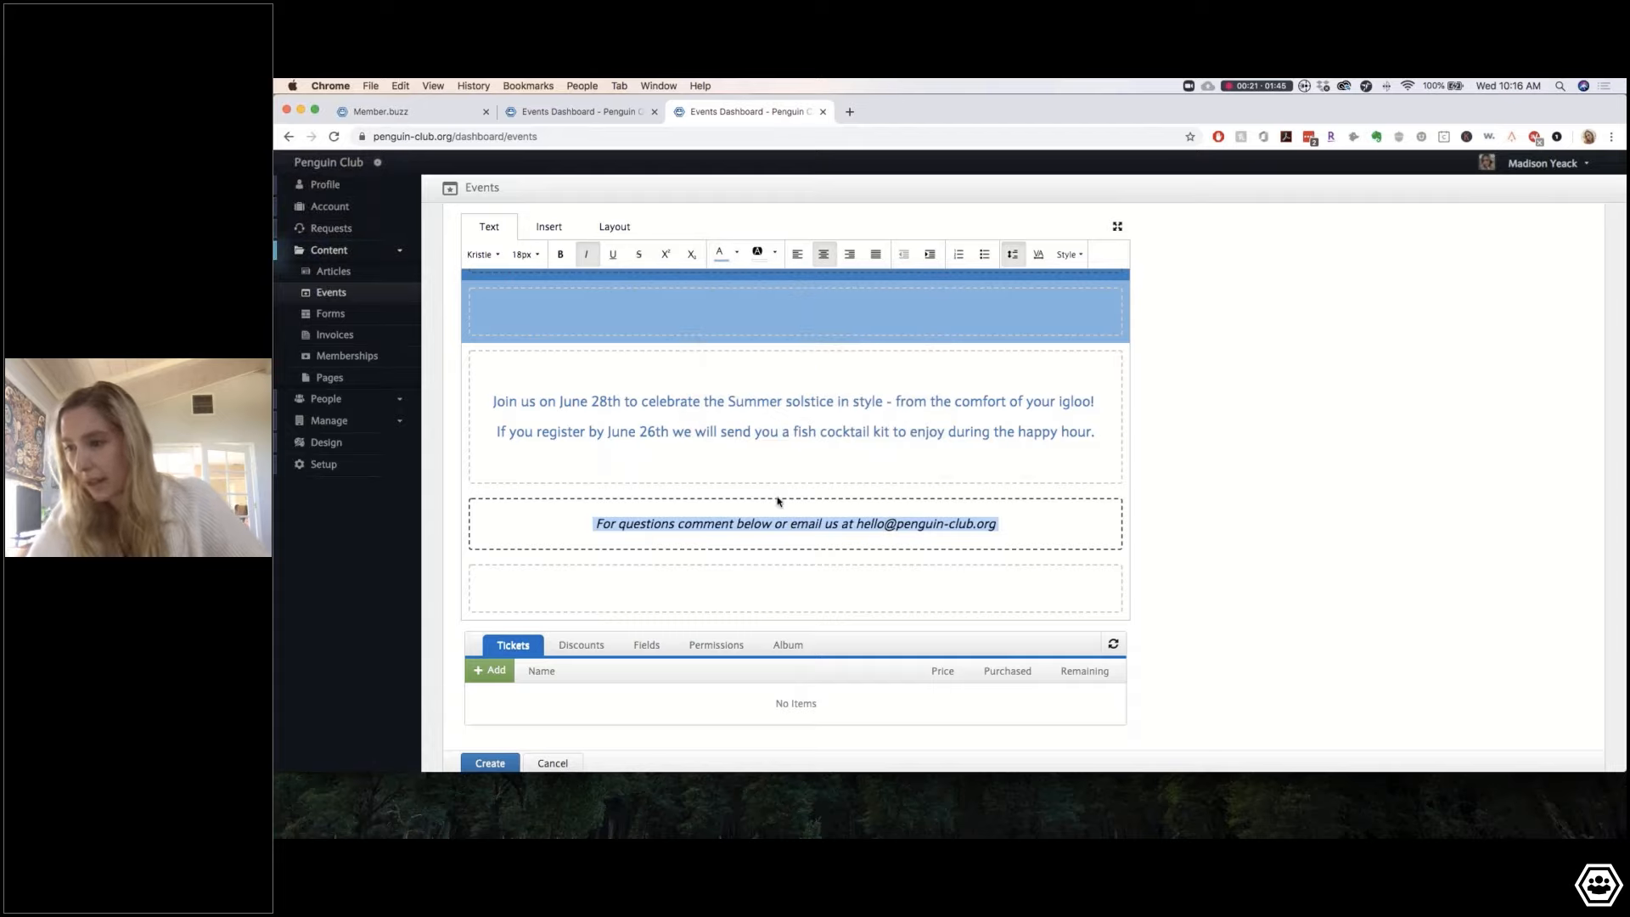
left_click(814, 461)
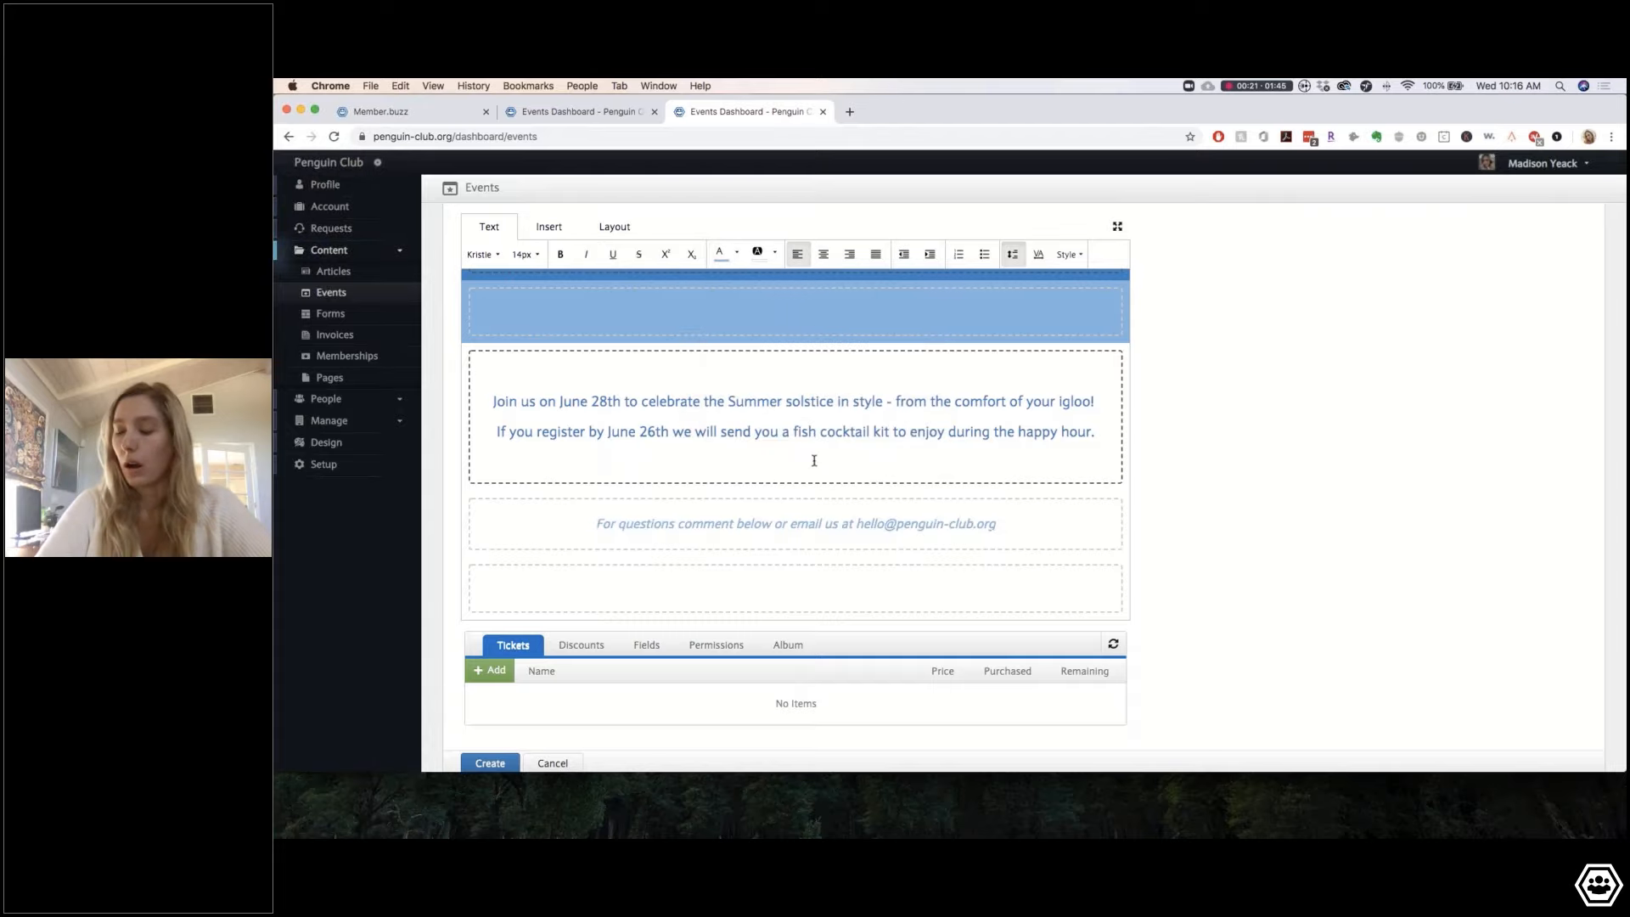
left_click(1099, 426)
key("Return")
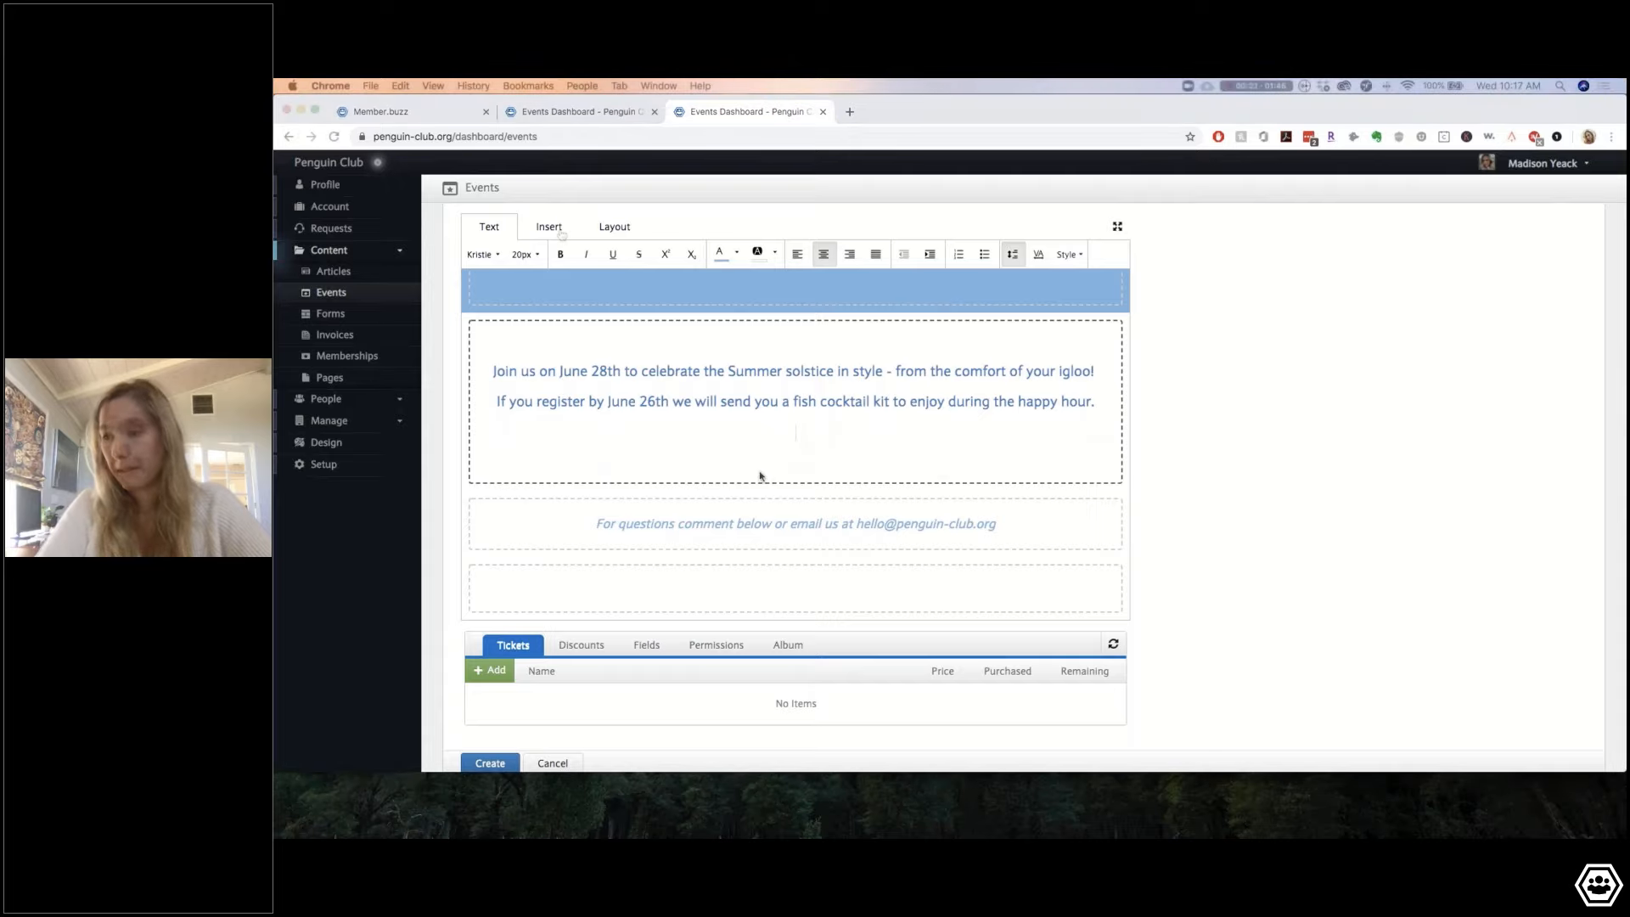
Step: Insert a button below the invitation paragraphs and start editing its label
left_click(556, 236)
left_click(556, 236)
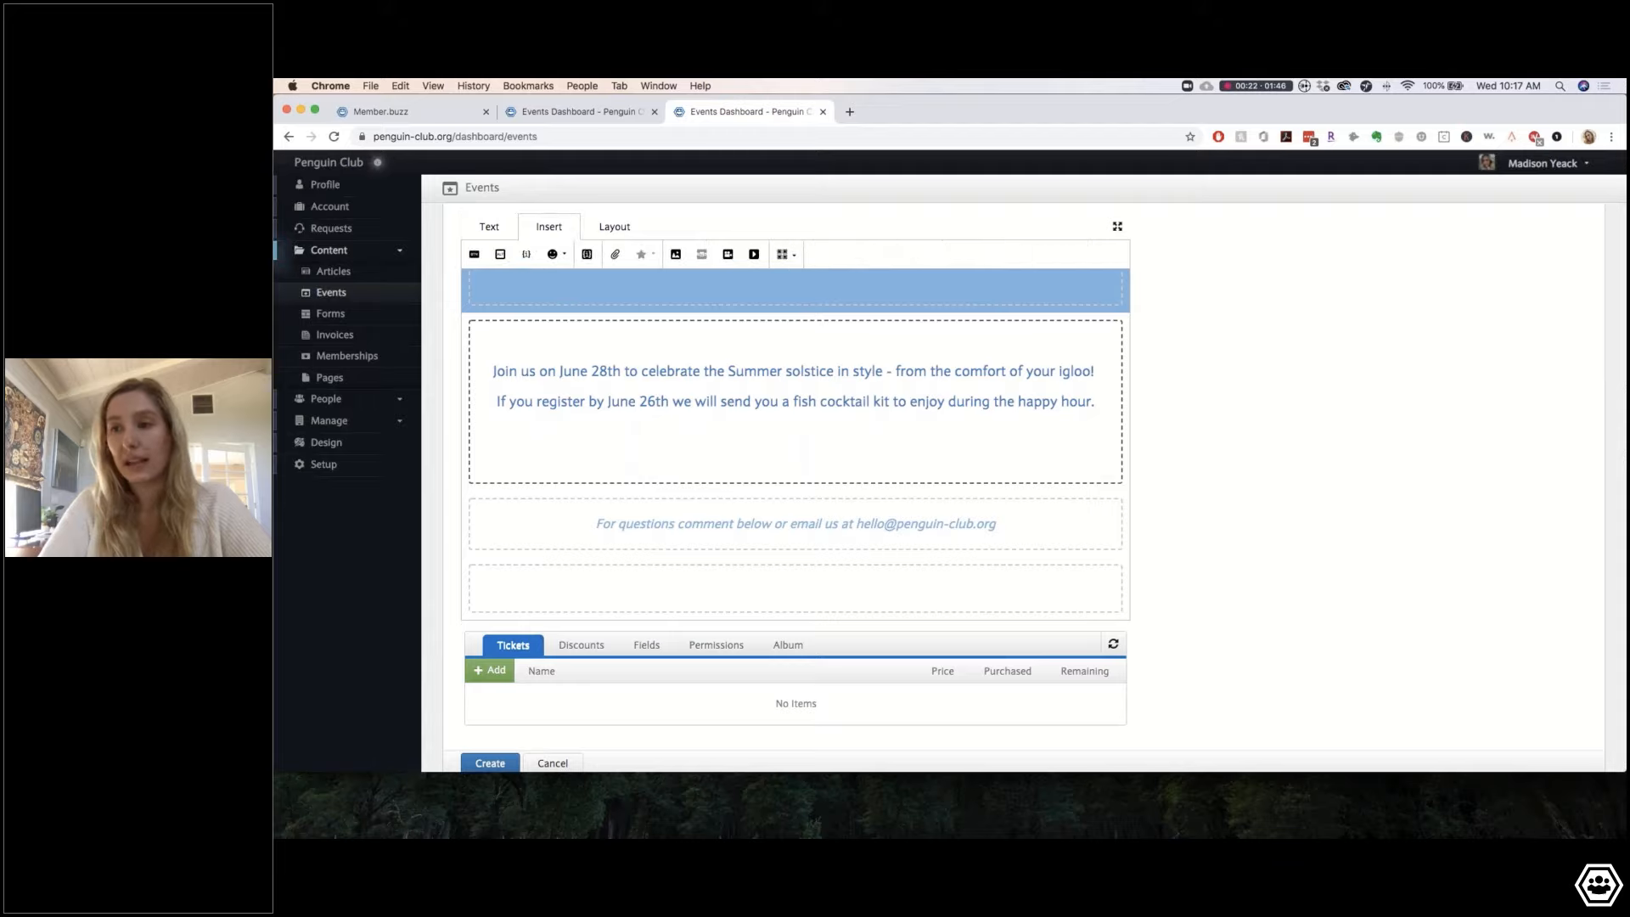
left_click(476, 255)
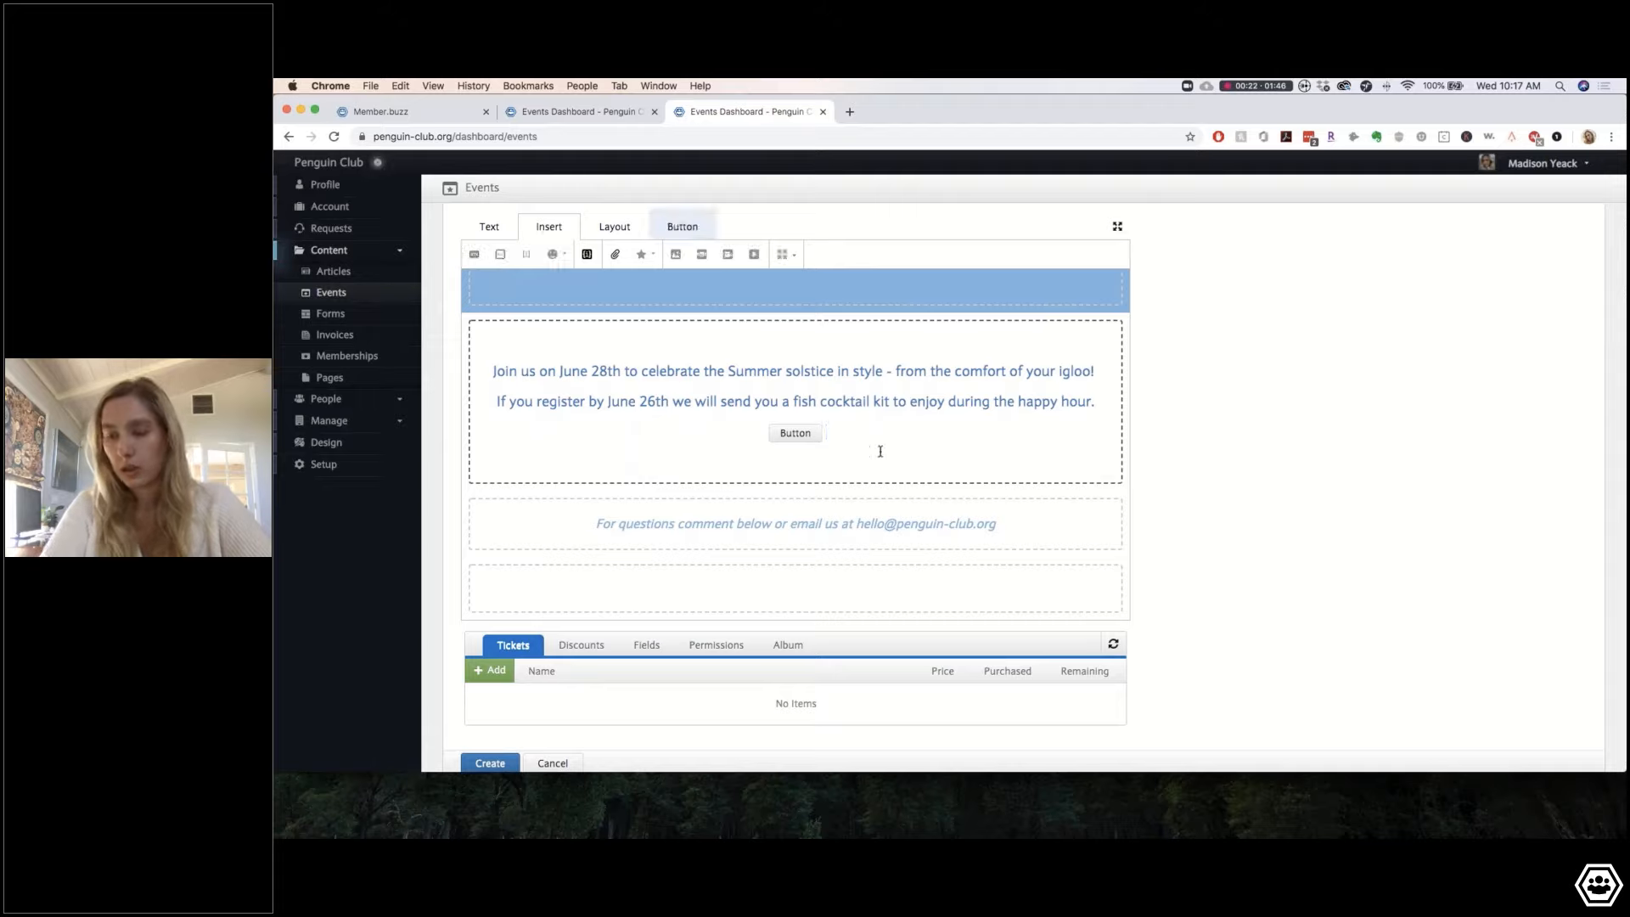
key("BackSpace")
key("BackSpace")
key("BackSpace")
key("BackSpace")
key("BackSpace")
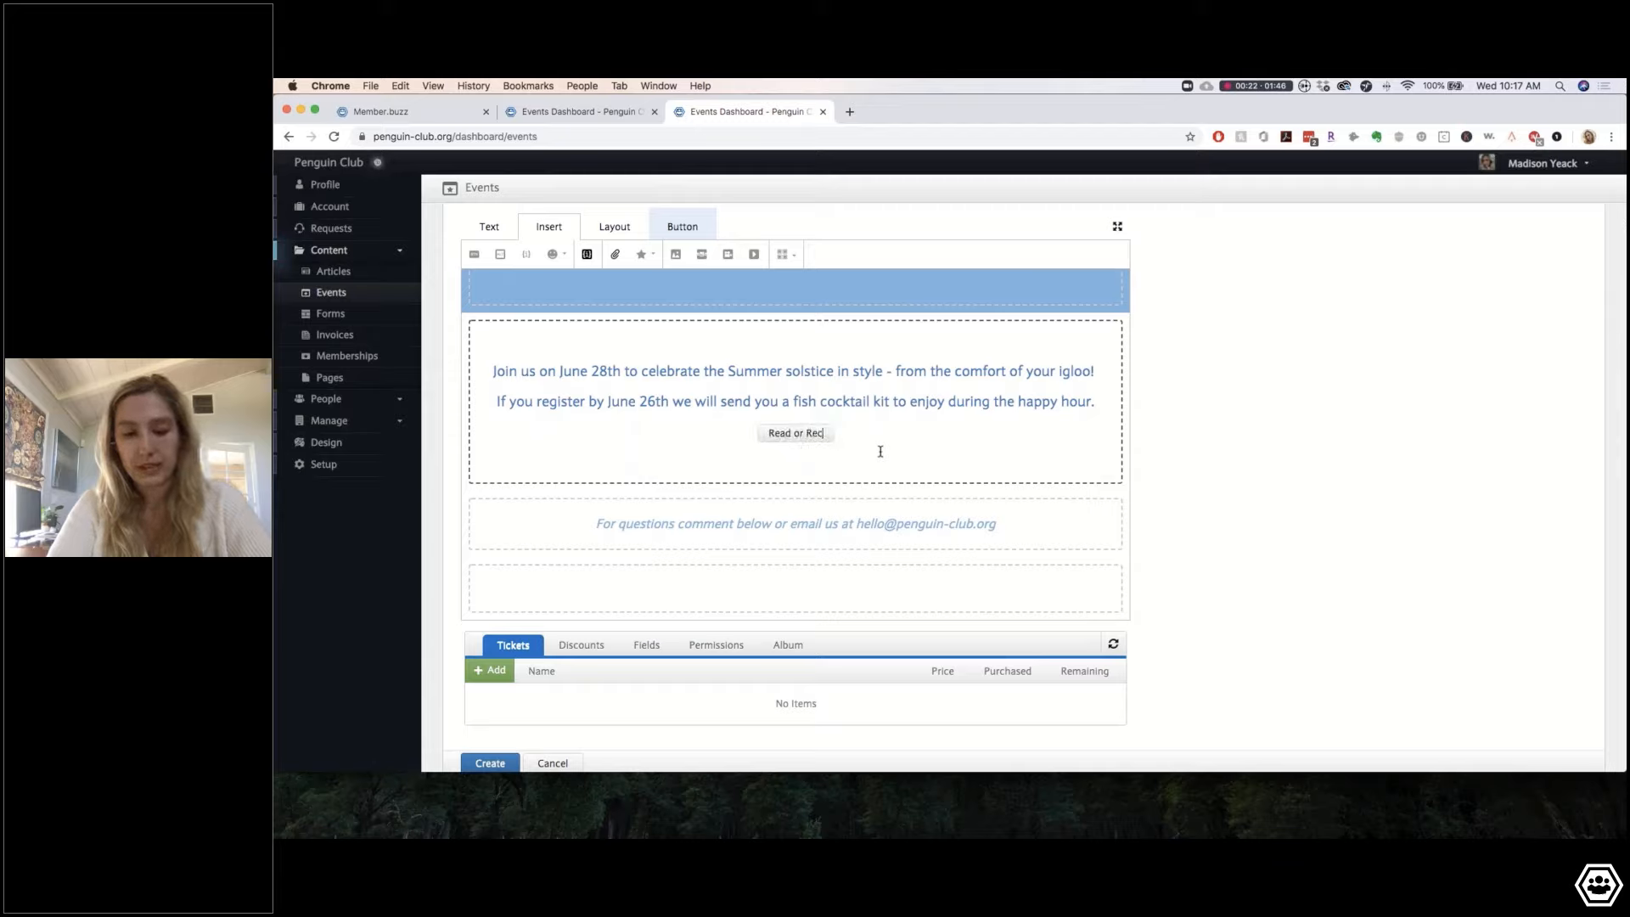
type("ent Blog")
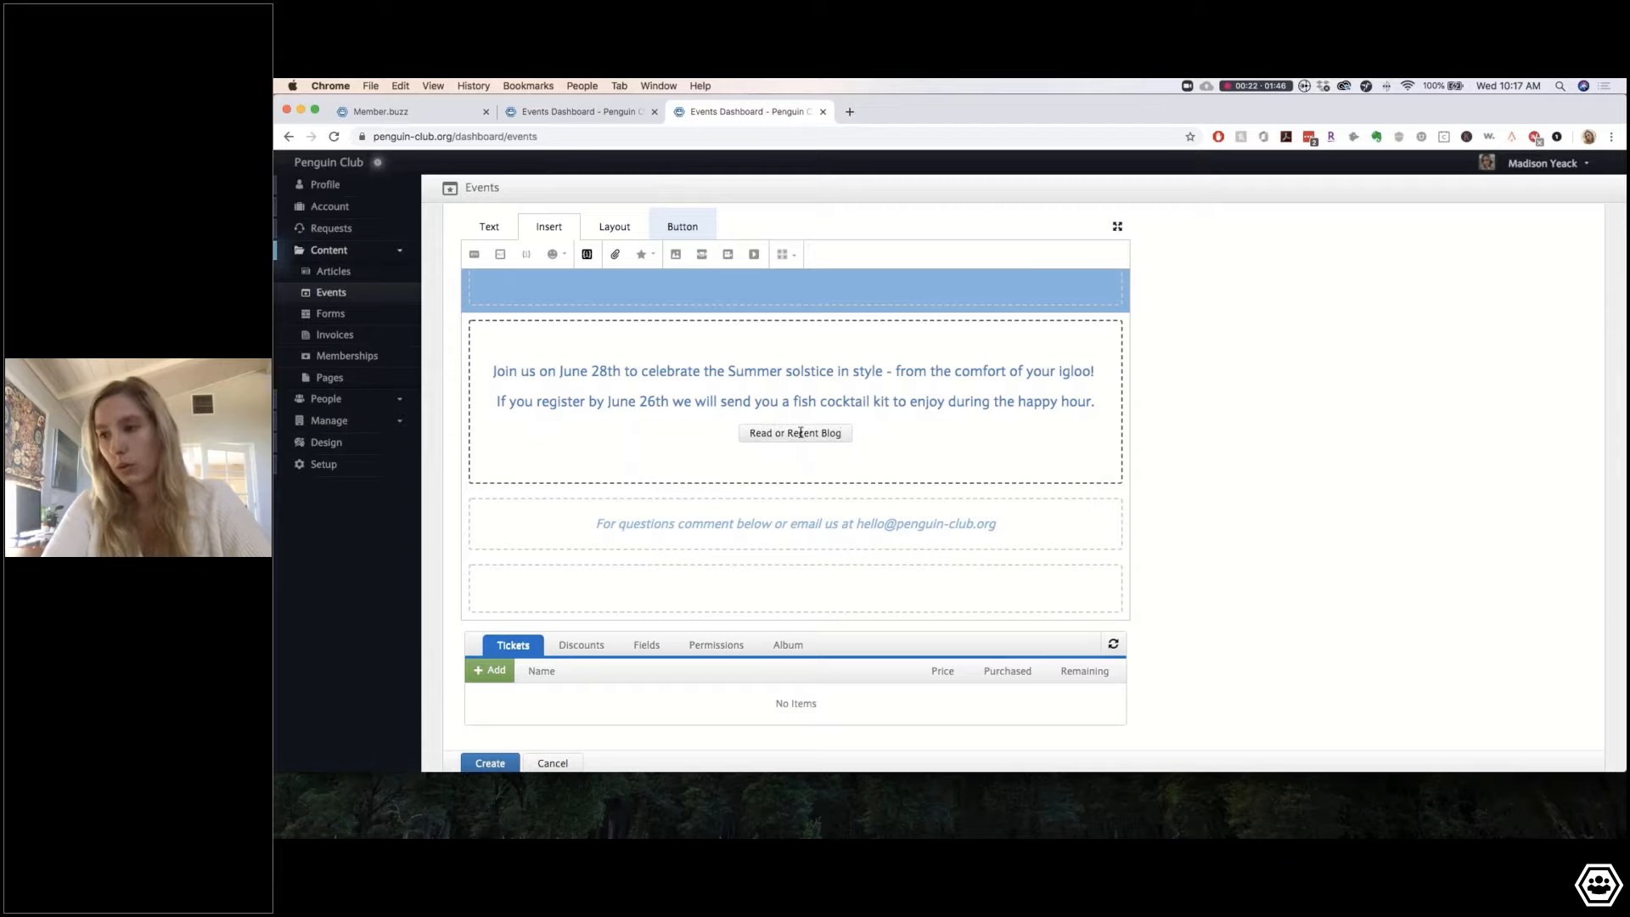
Step: Relabel the button from 'Read or Recent Blog' to 'Chose your Type of Fish'
triple_click(825, 436)
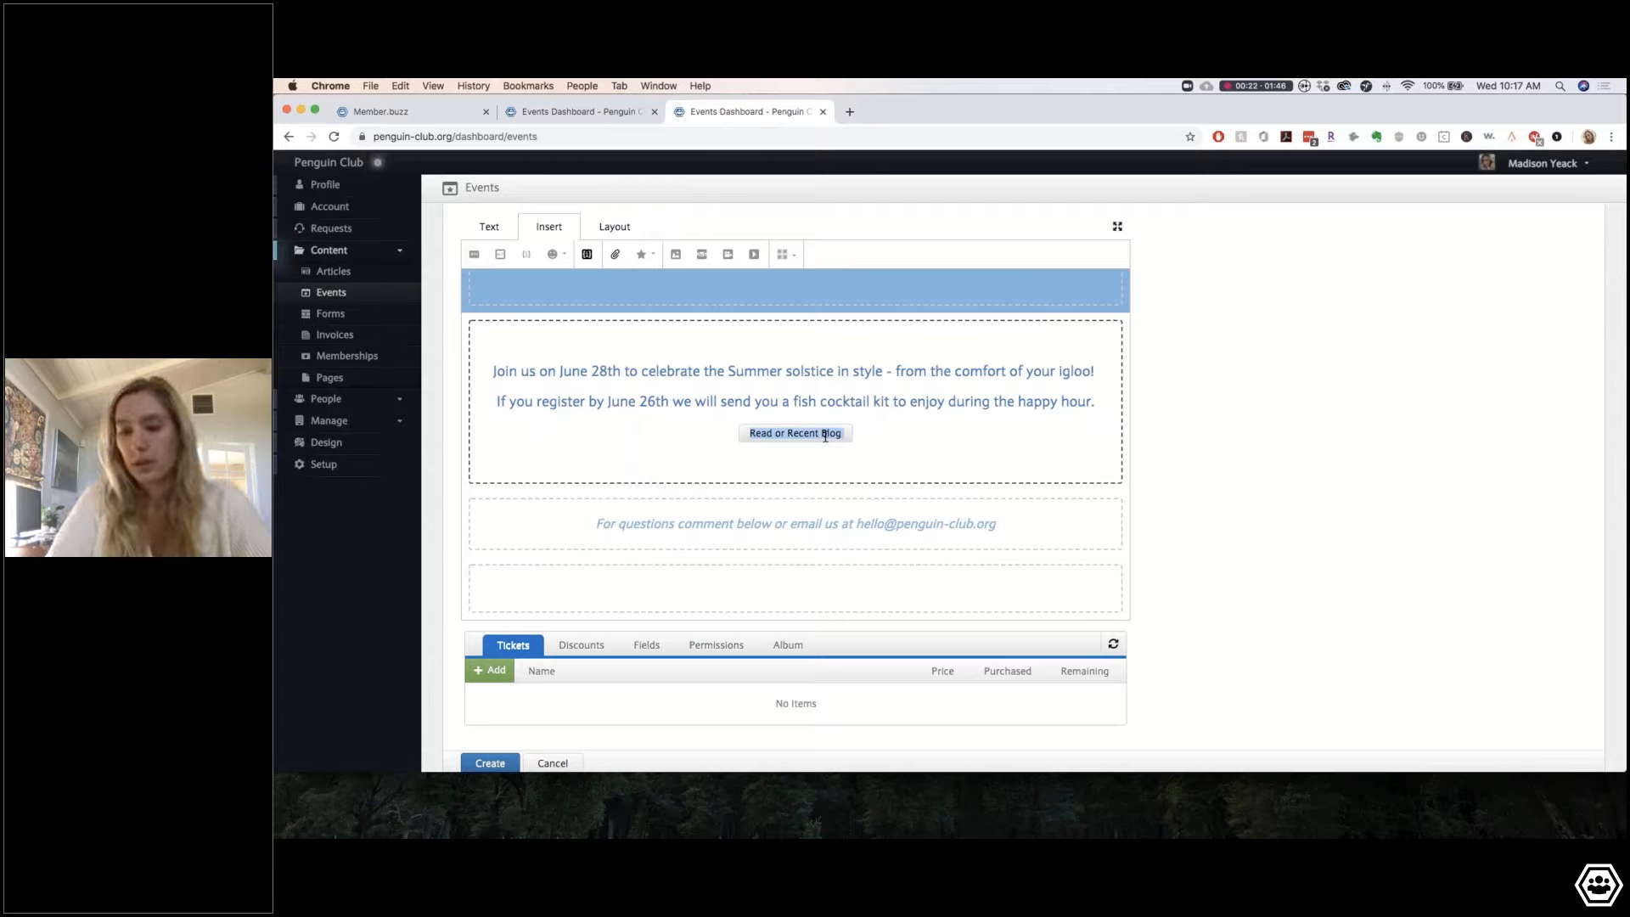
key("Right")
key("BackSpace")
key("BackSpace")
key("BackSpace")
key("BackSpace")
key("BackSpace")
key("BackSpace")
key("BackSpace")
key("BackSpace")
key("BackSpace")
key("BackSpace")
key("BackSpace")
key("BackSpace")
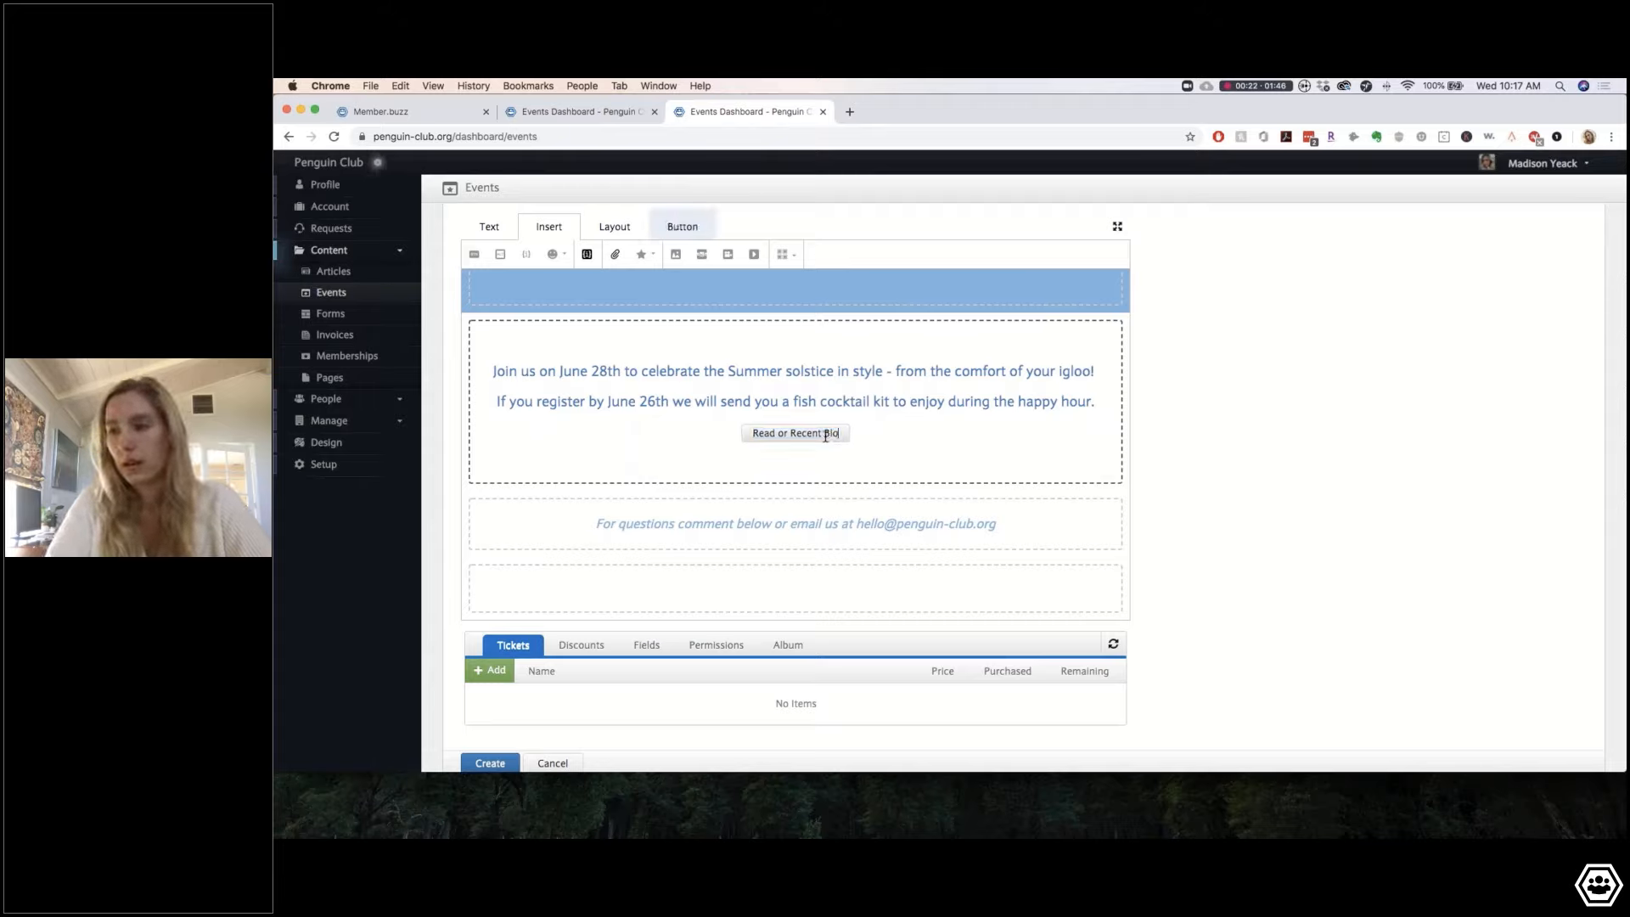
key("BackSpace")
key("BackSpace")
key("BackSpace")
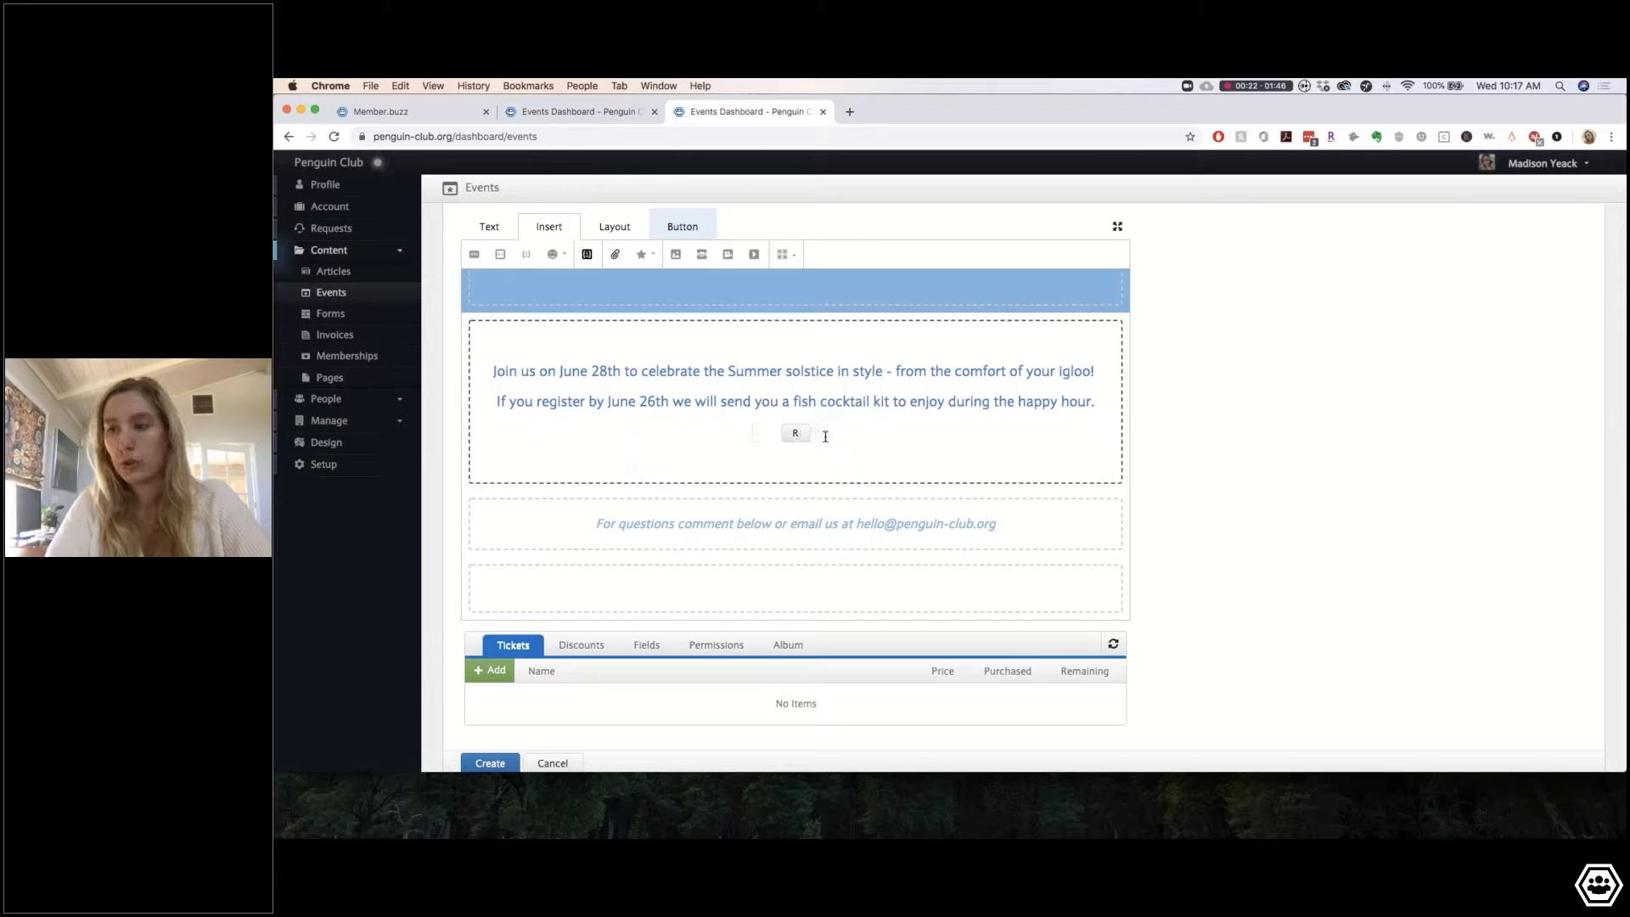
type("Chose")
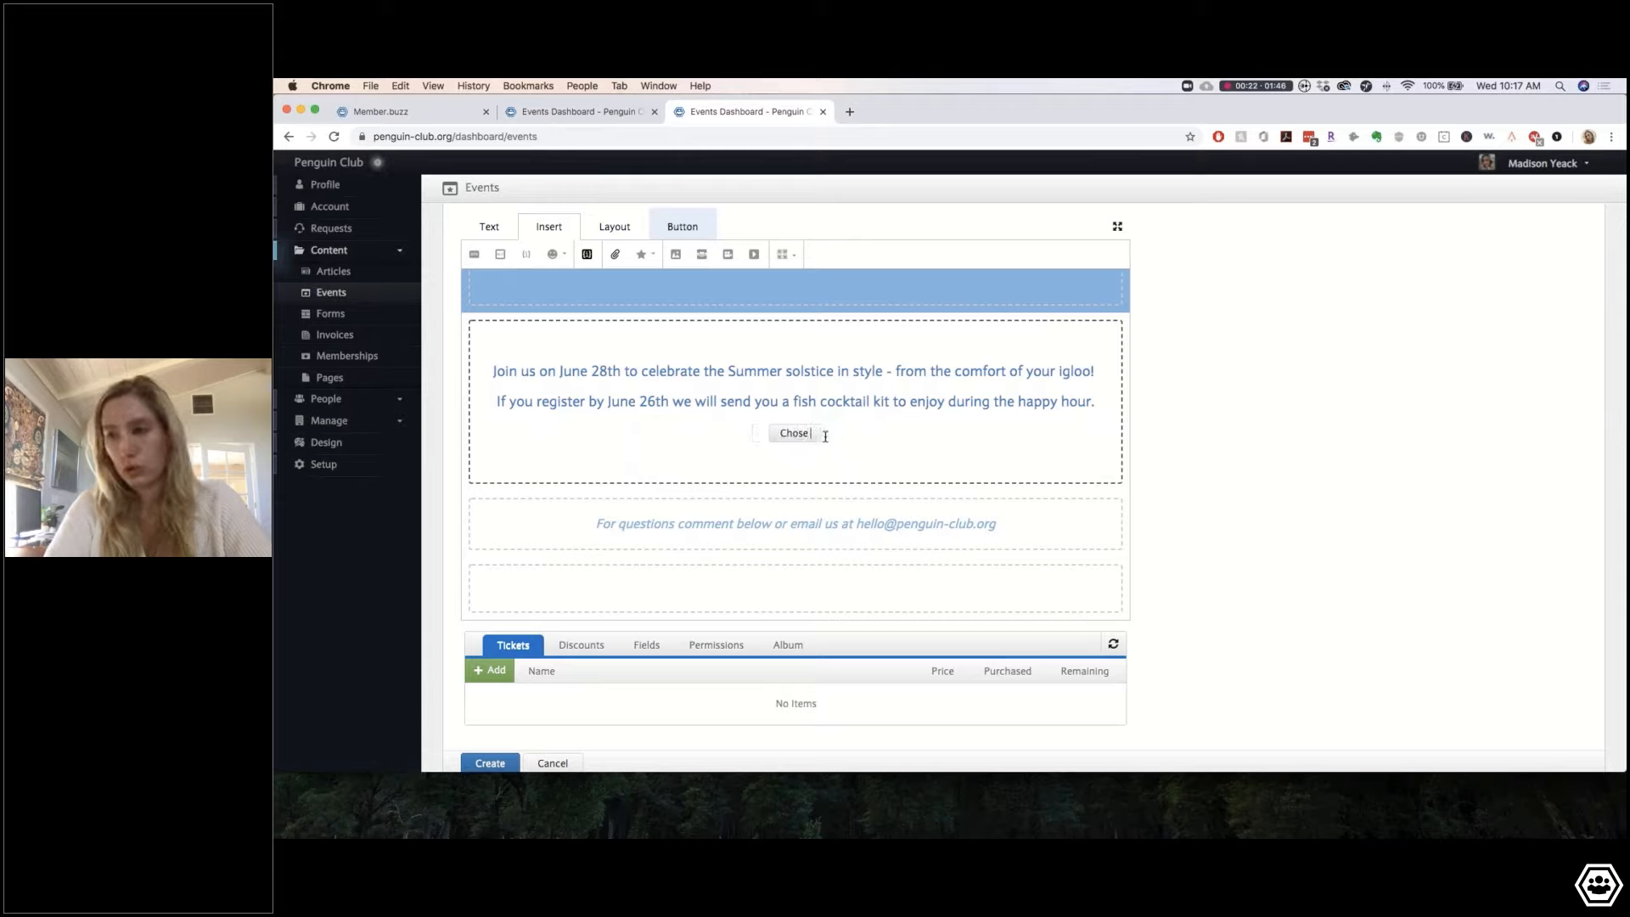
type(" your Flavor of F")
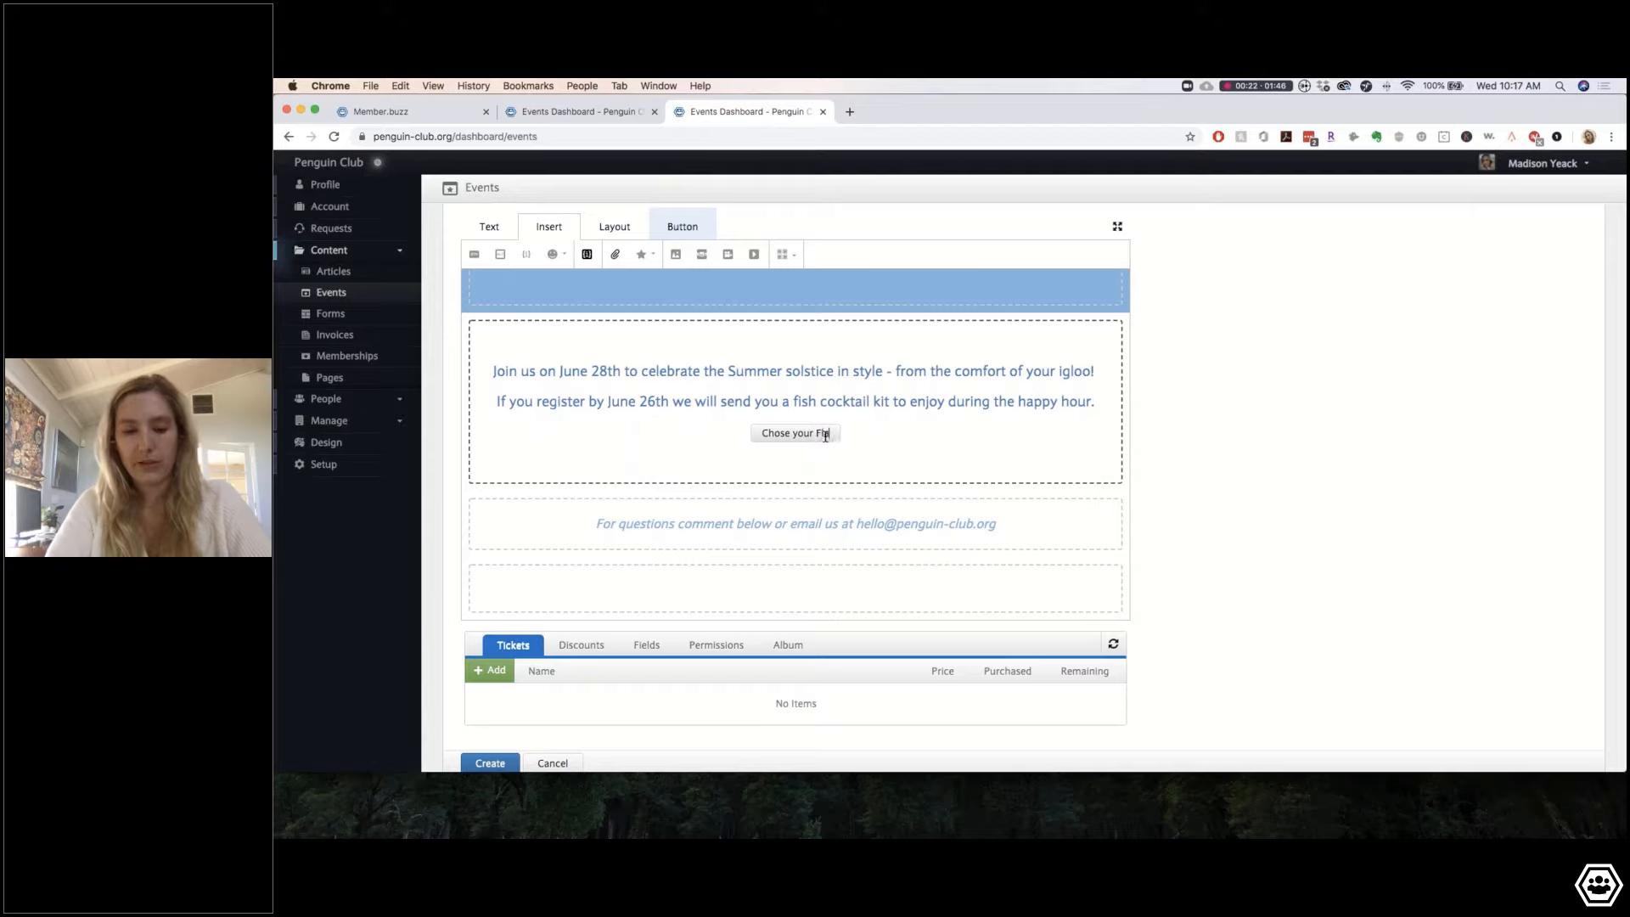
type("ish")
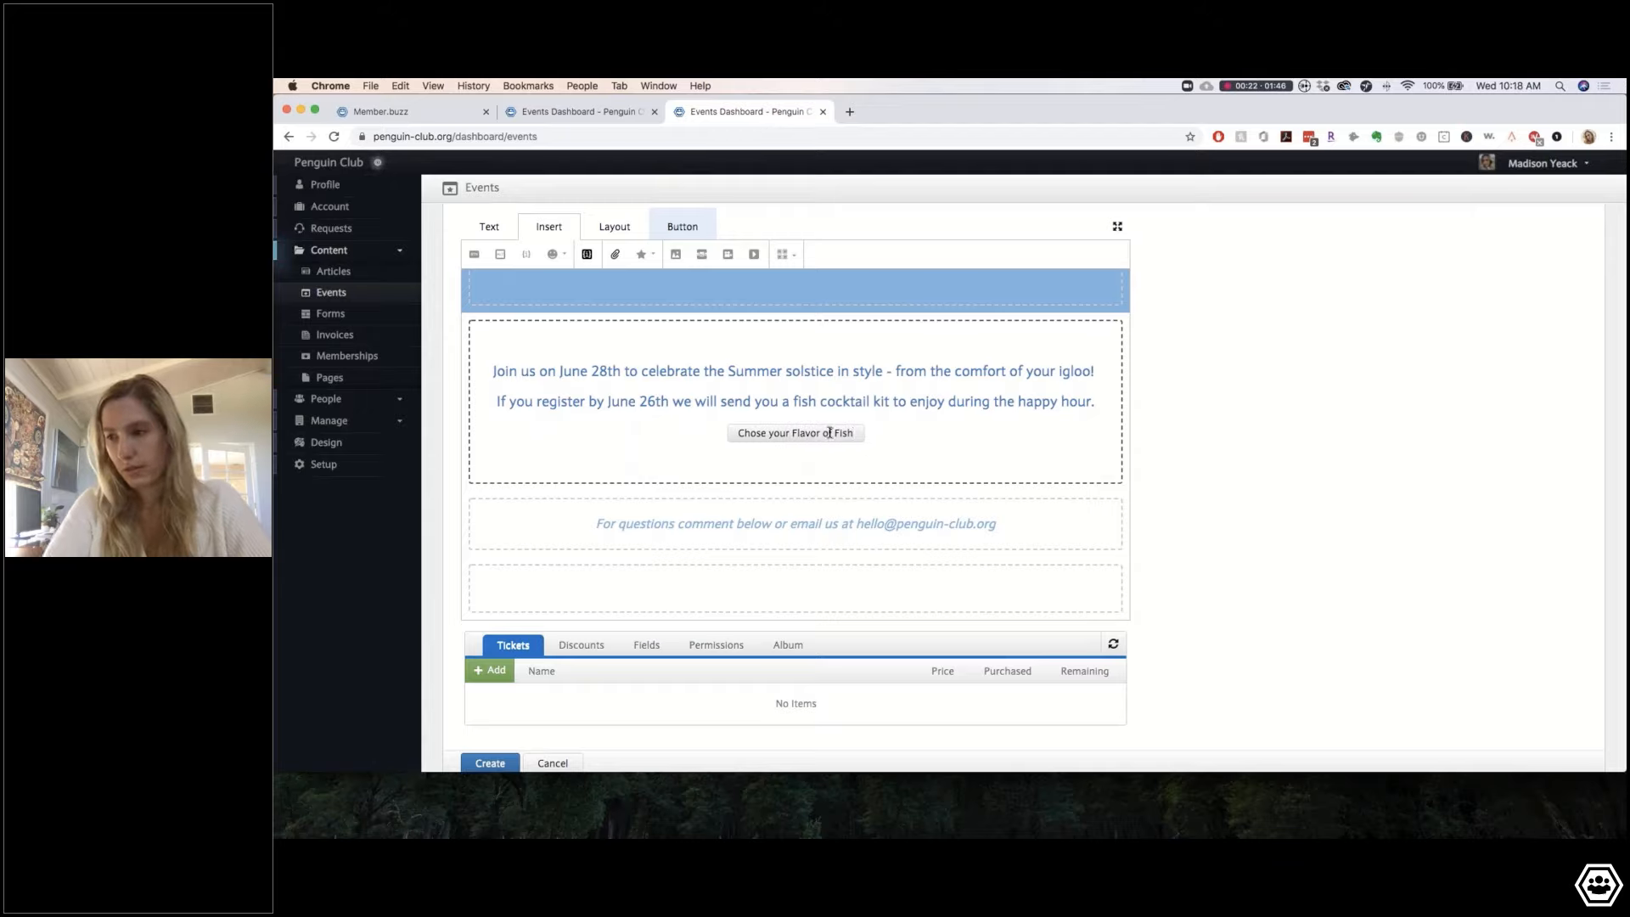
left_click(834, 434)
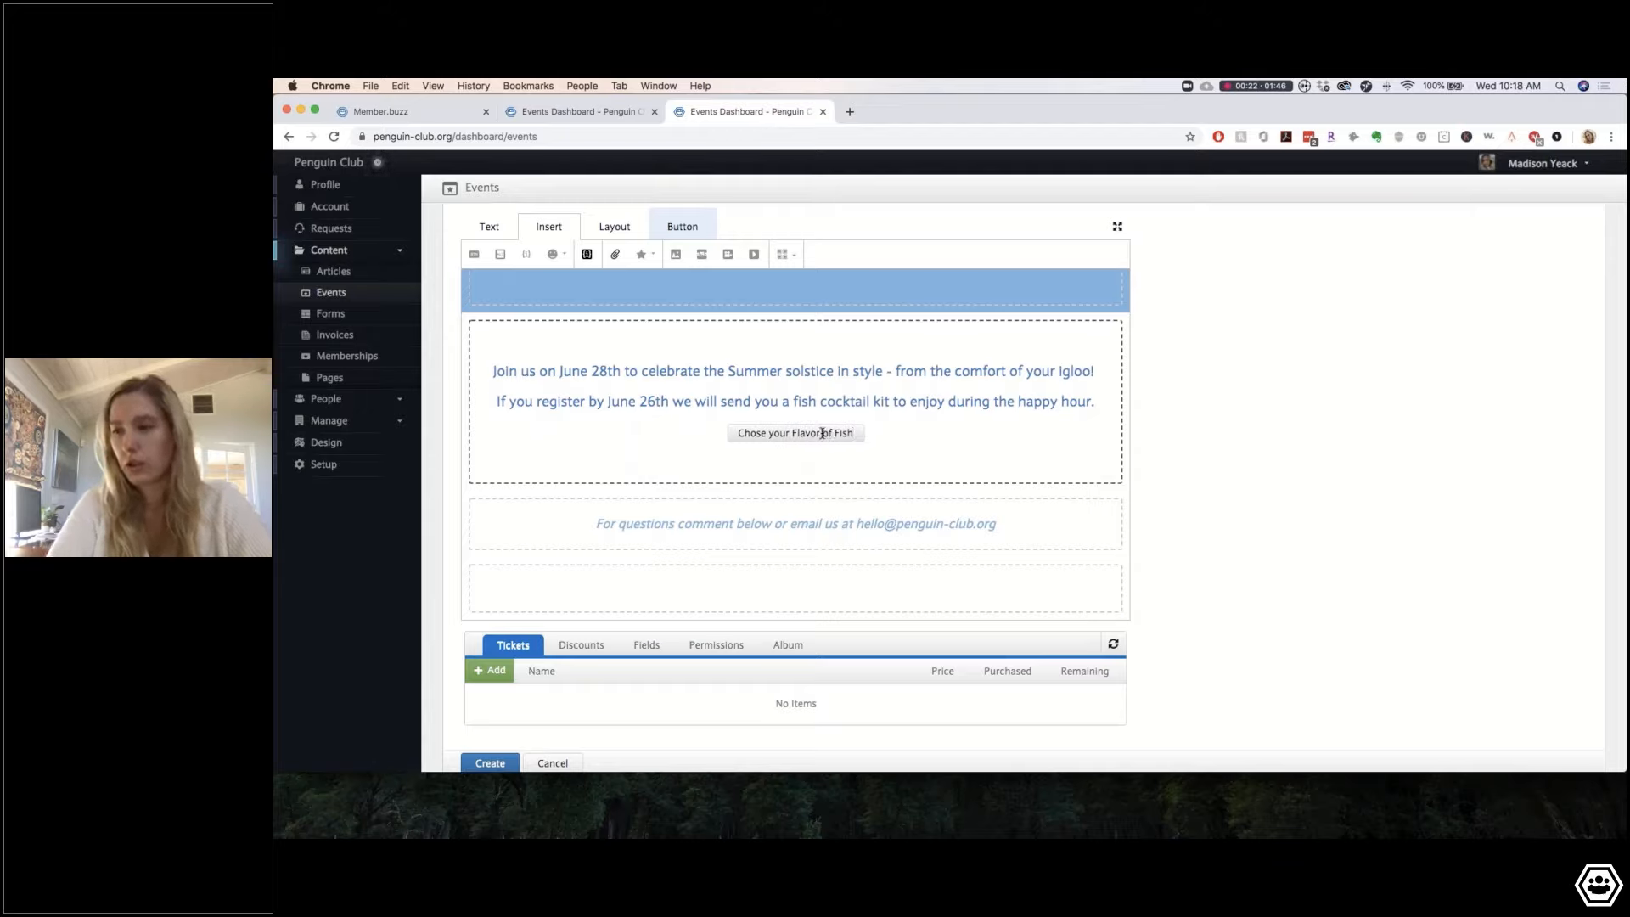
key("BackSpace")
key("BackSpace")
key("BackSpace")
key("BackSpace")
key("BackSpace")
key("BackSpace")
key("BackSpace")
key("BackSpace")
key("BackSpace")
type("of")
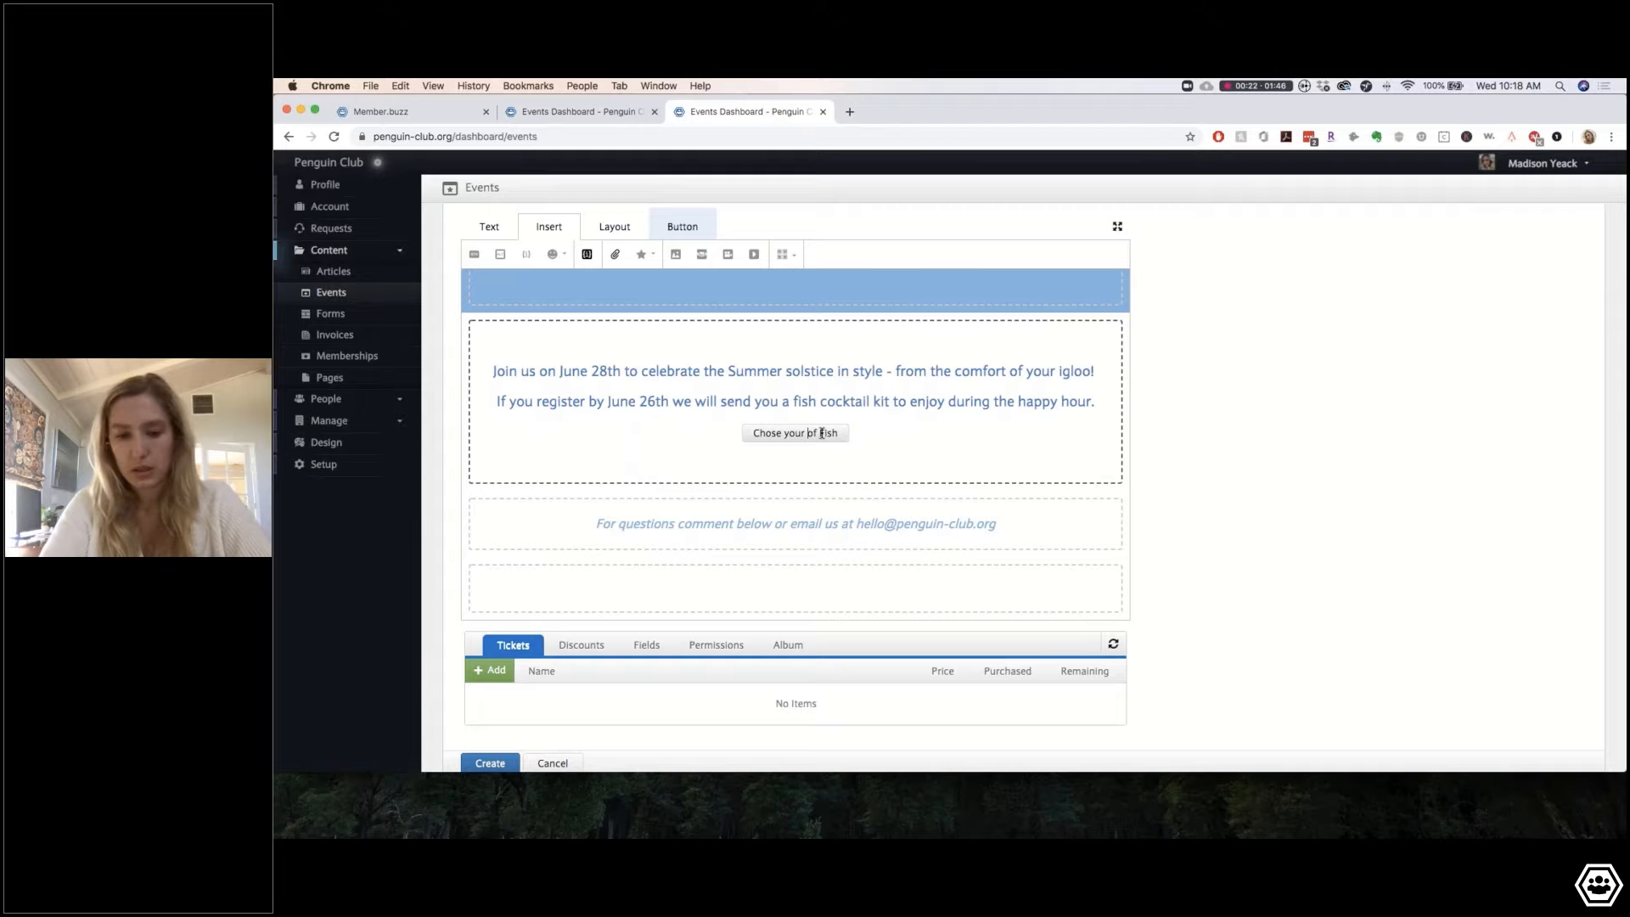
type("Type")
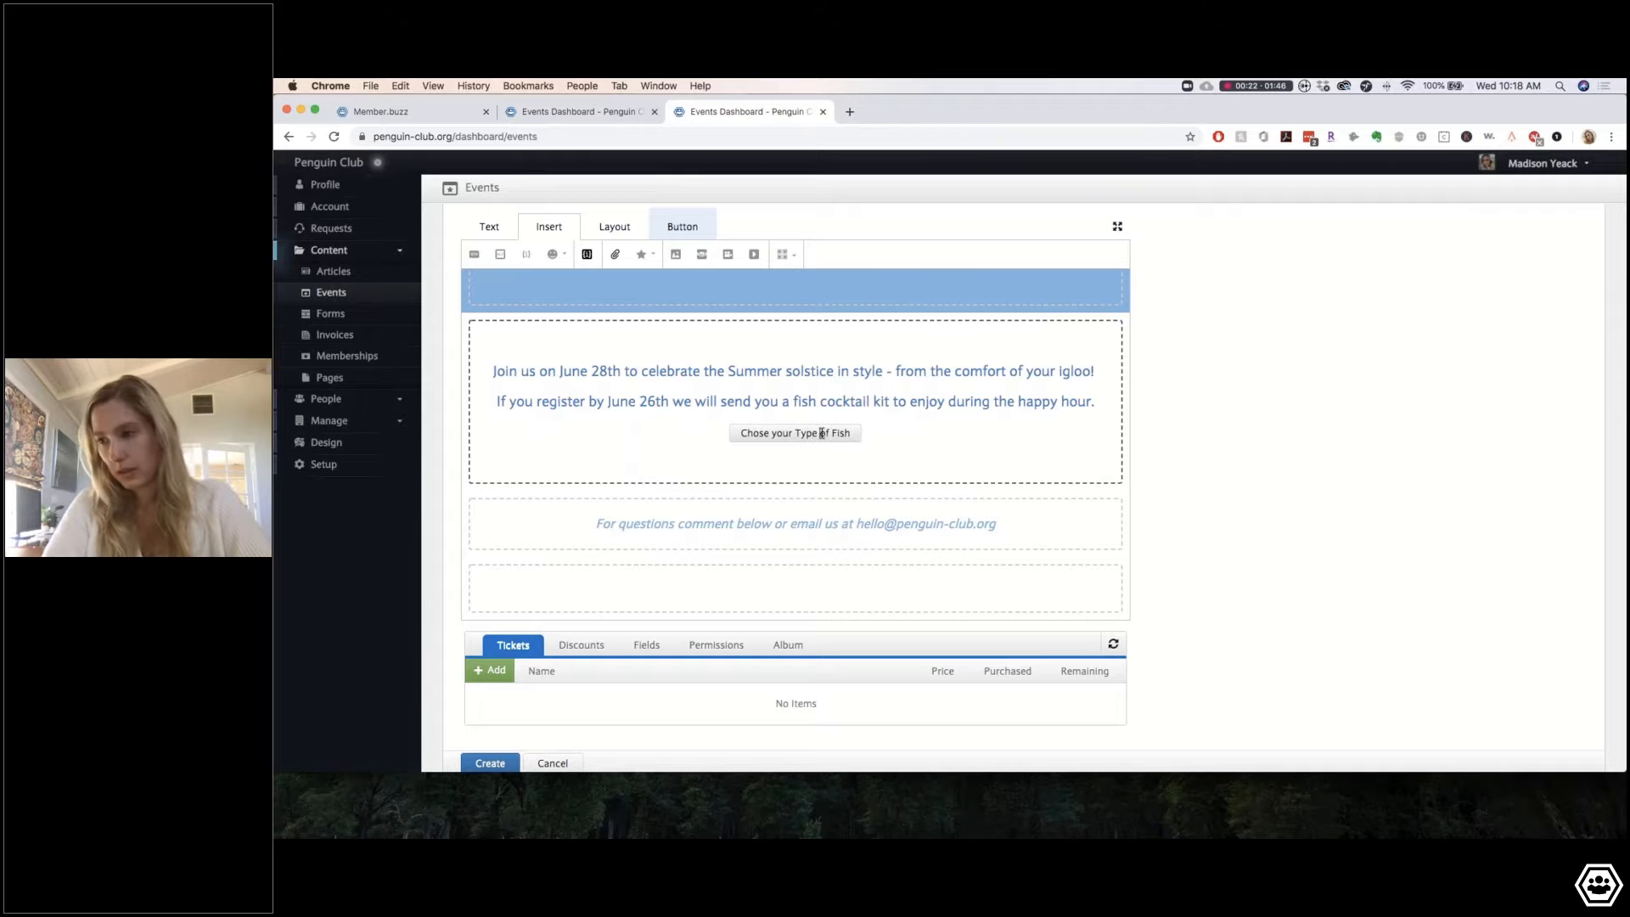
left_click(850, 433)
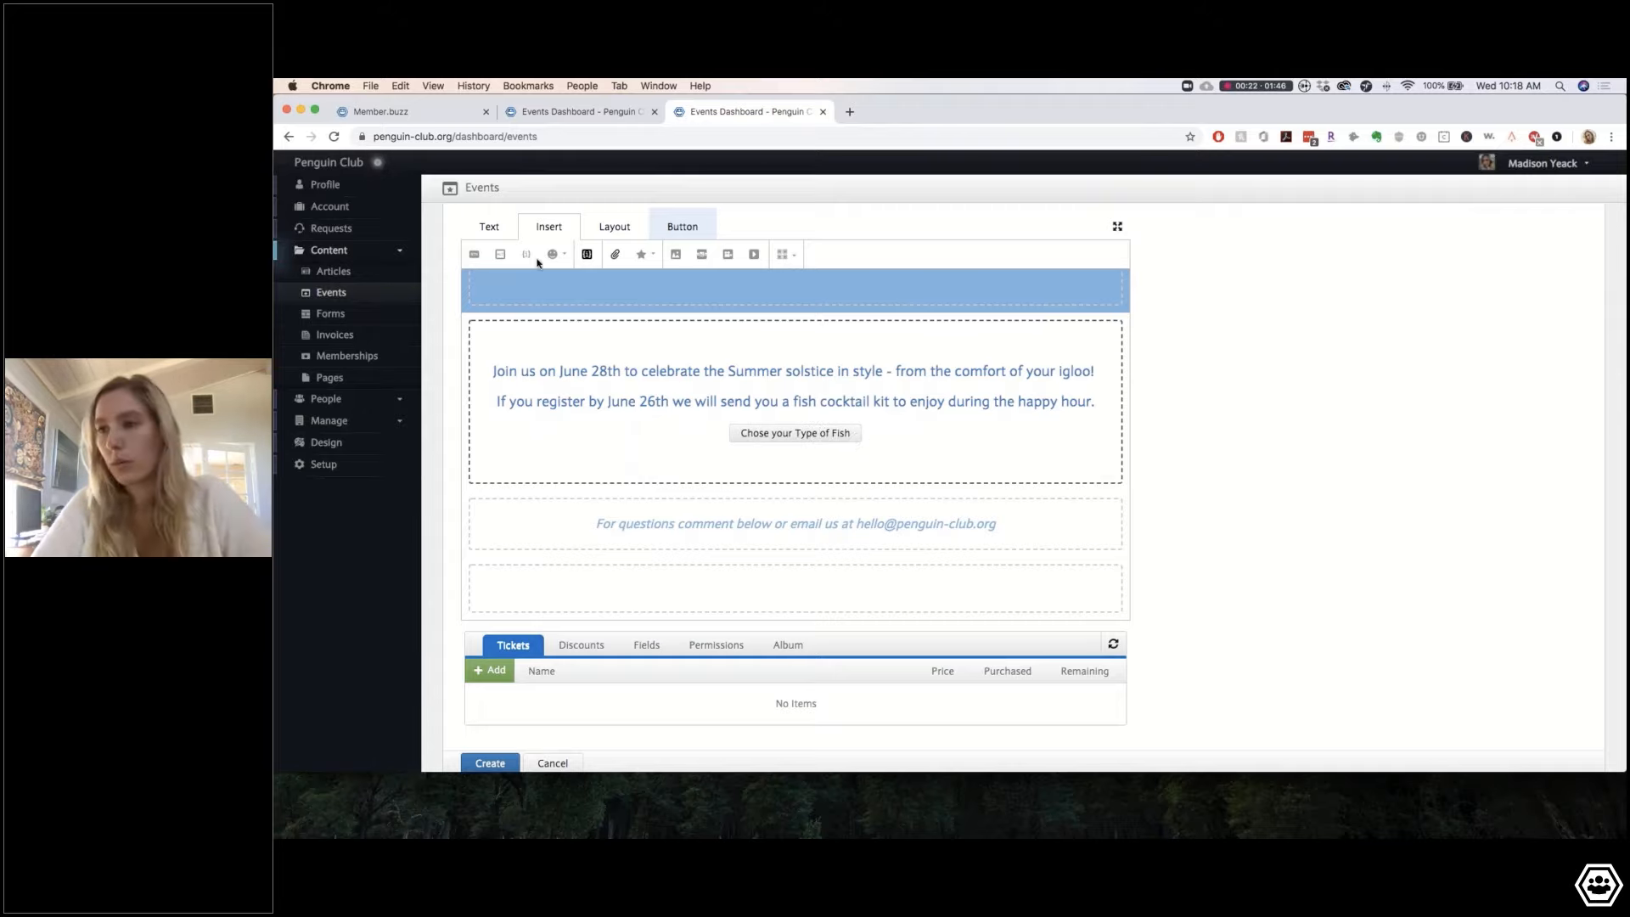
Step: Style the fish button as Large, Blue and Flat
left_click(684, 221)
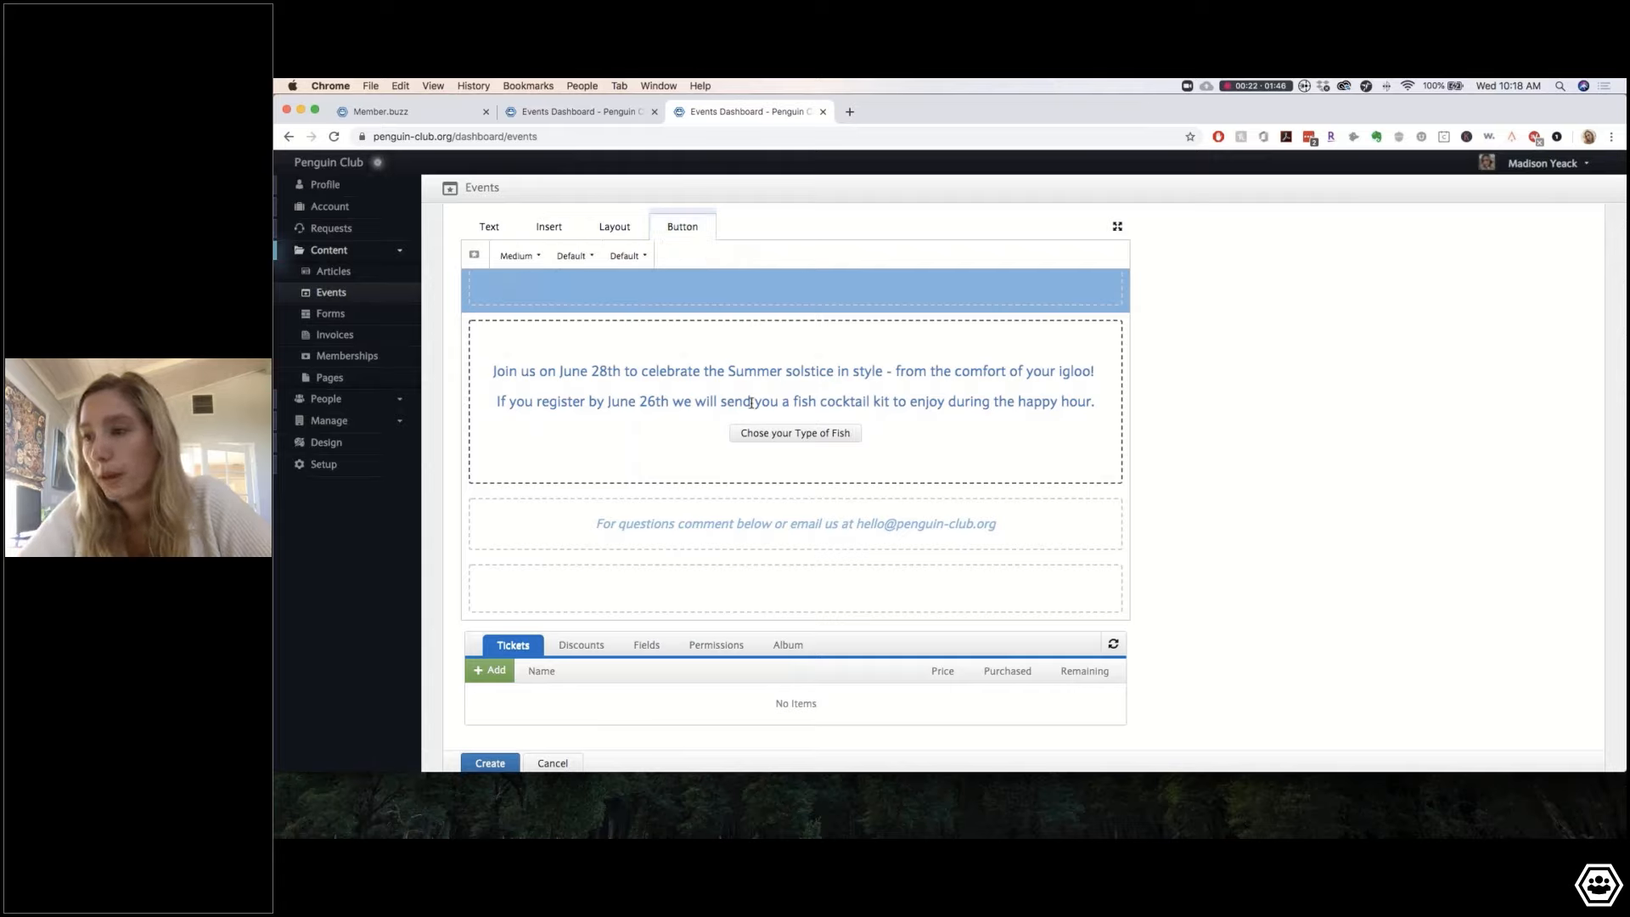
left_click(769, 433)
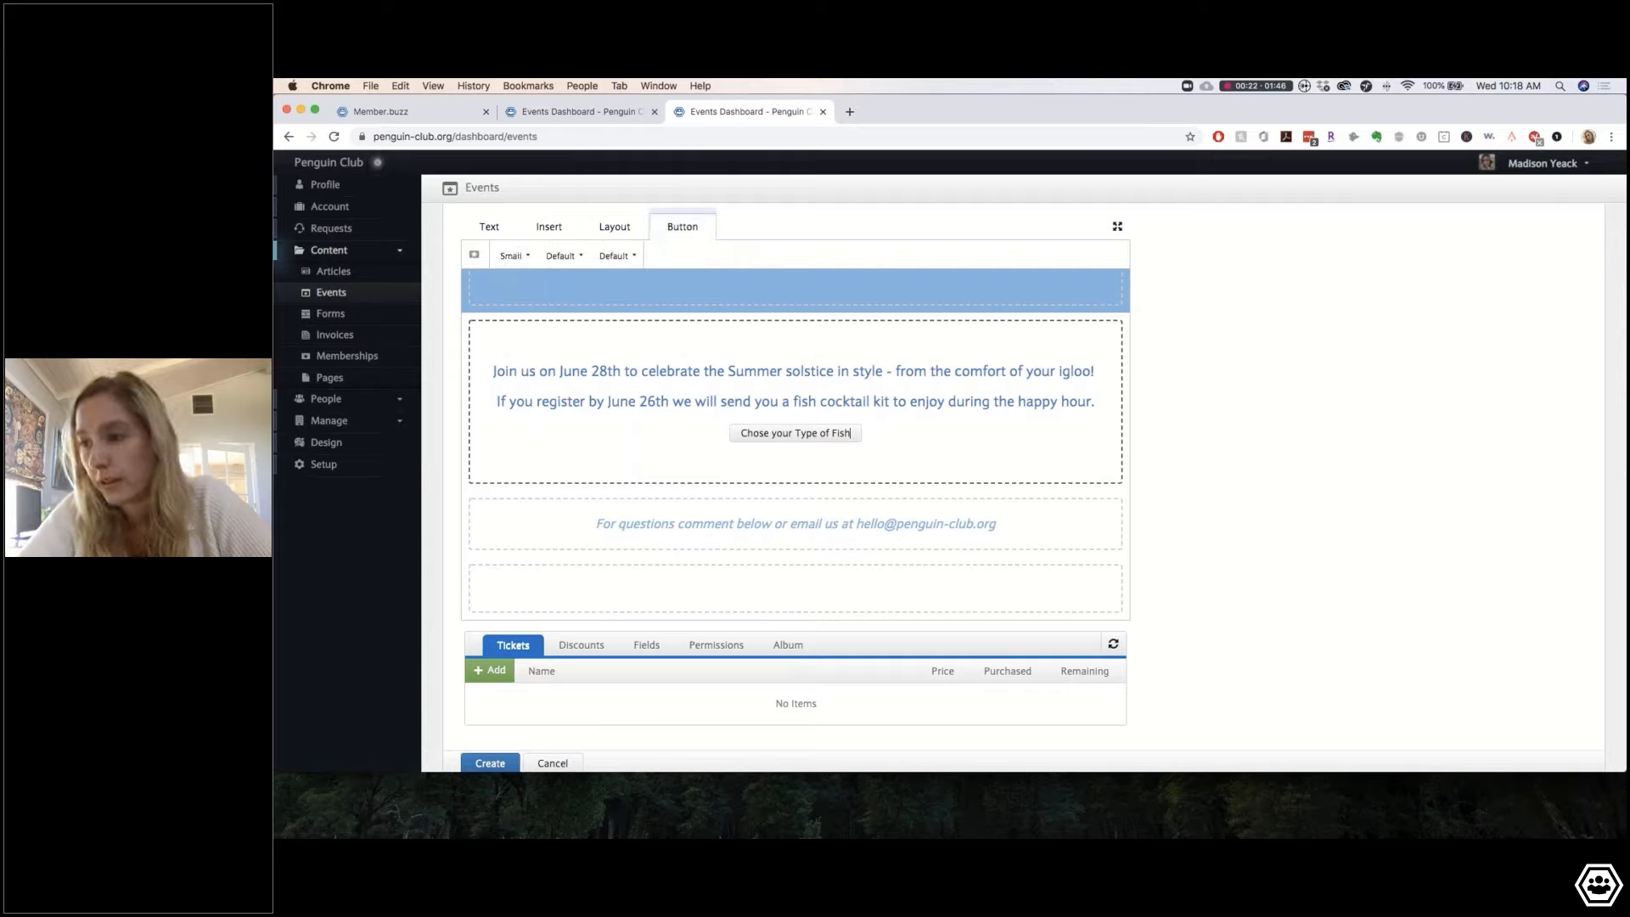
left_click(518, 256)
left_click(526, 344)
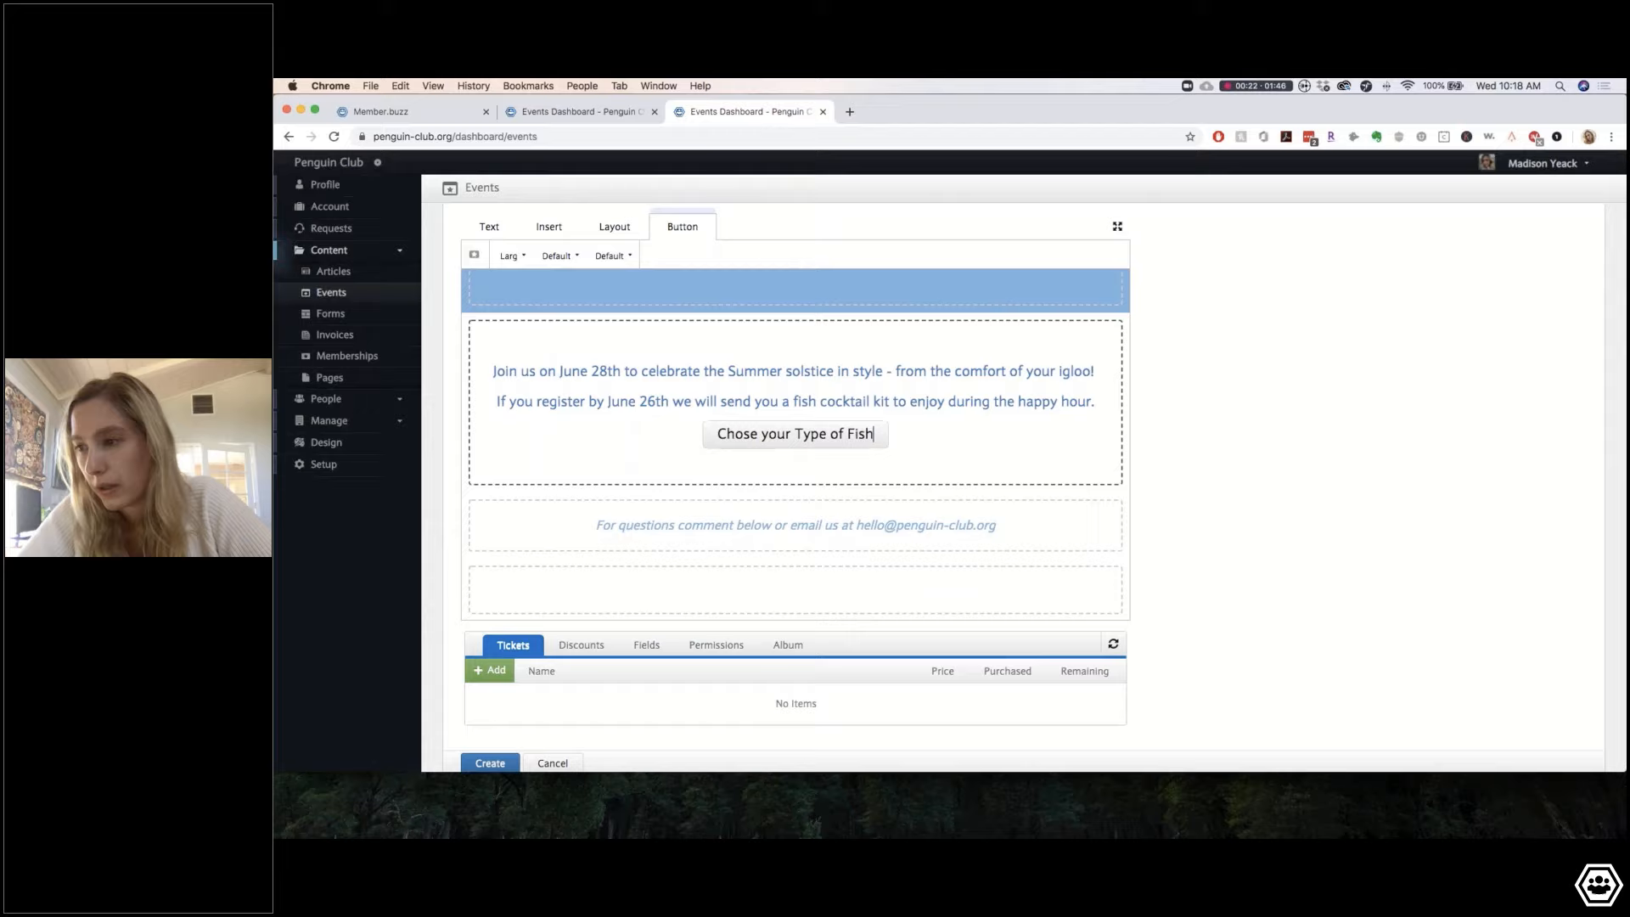
left_click(560, 255)
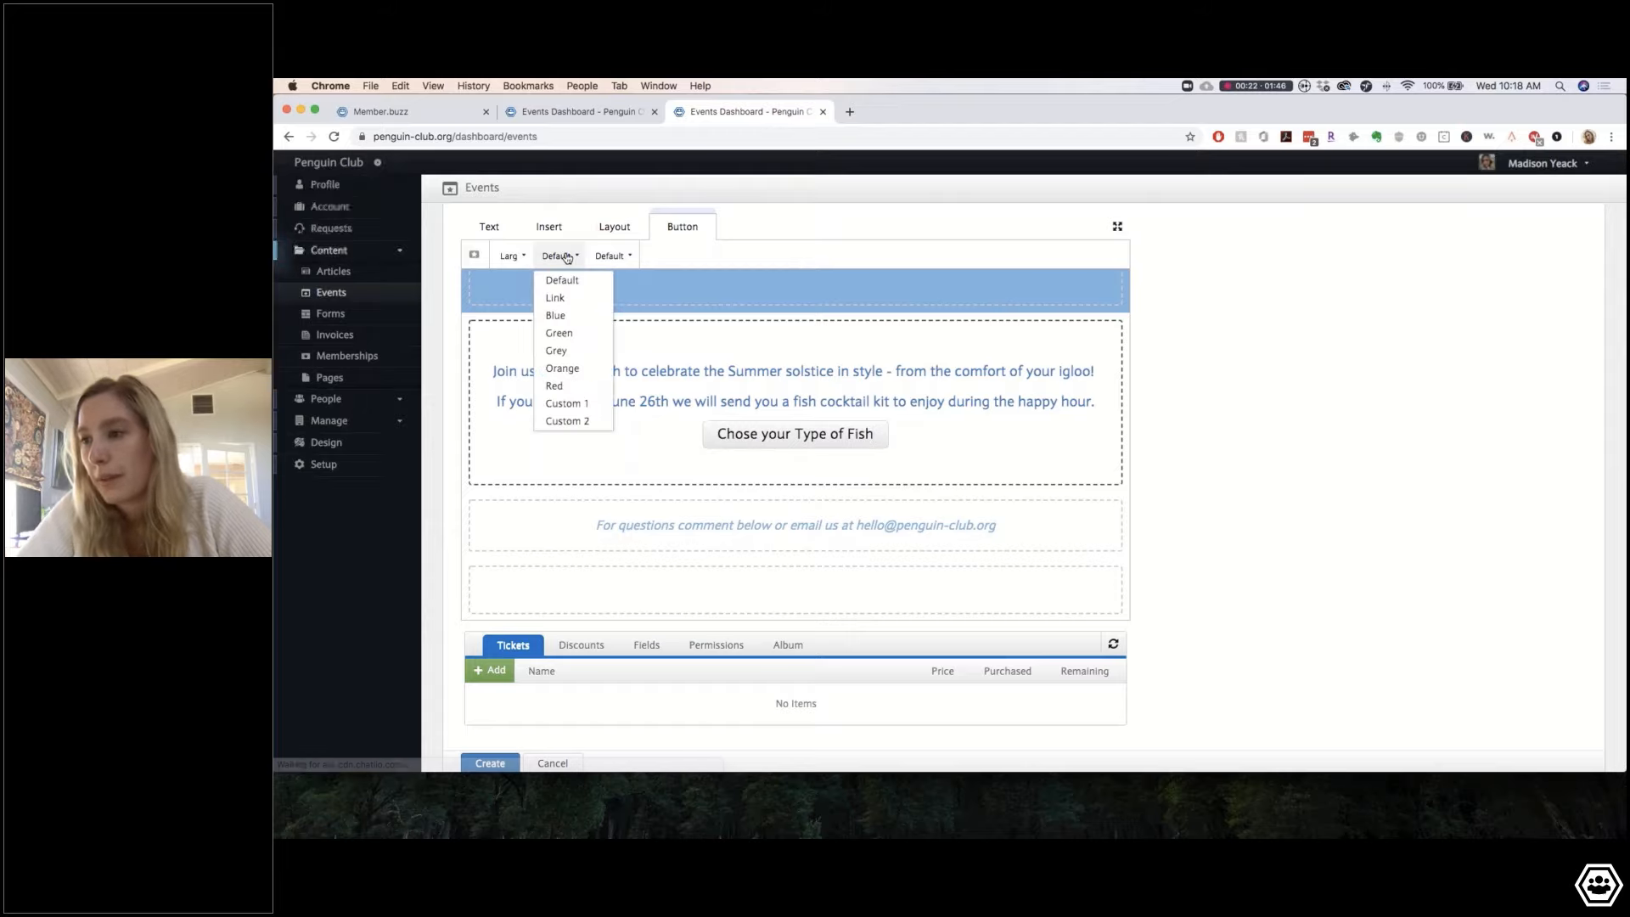
left_click(556, 315)
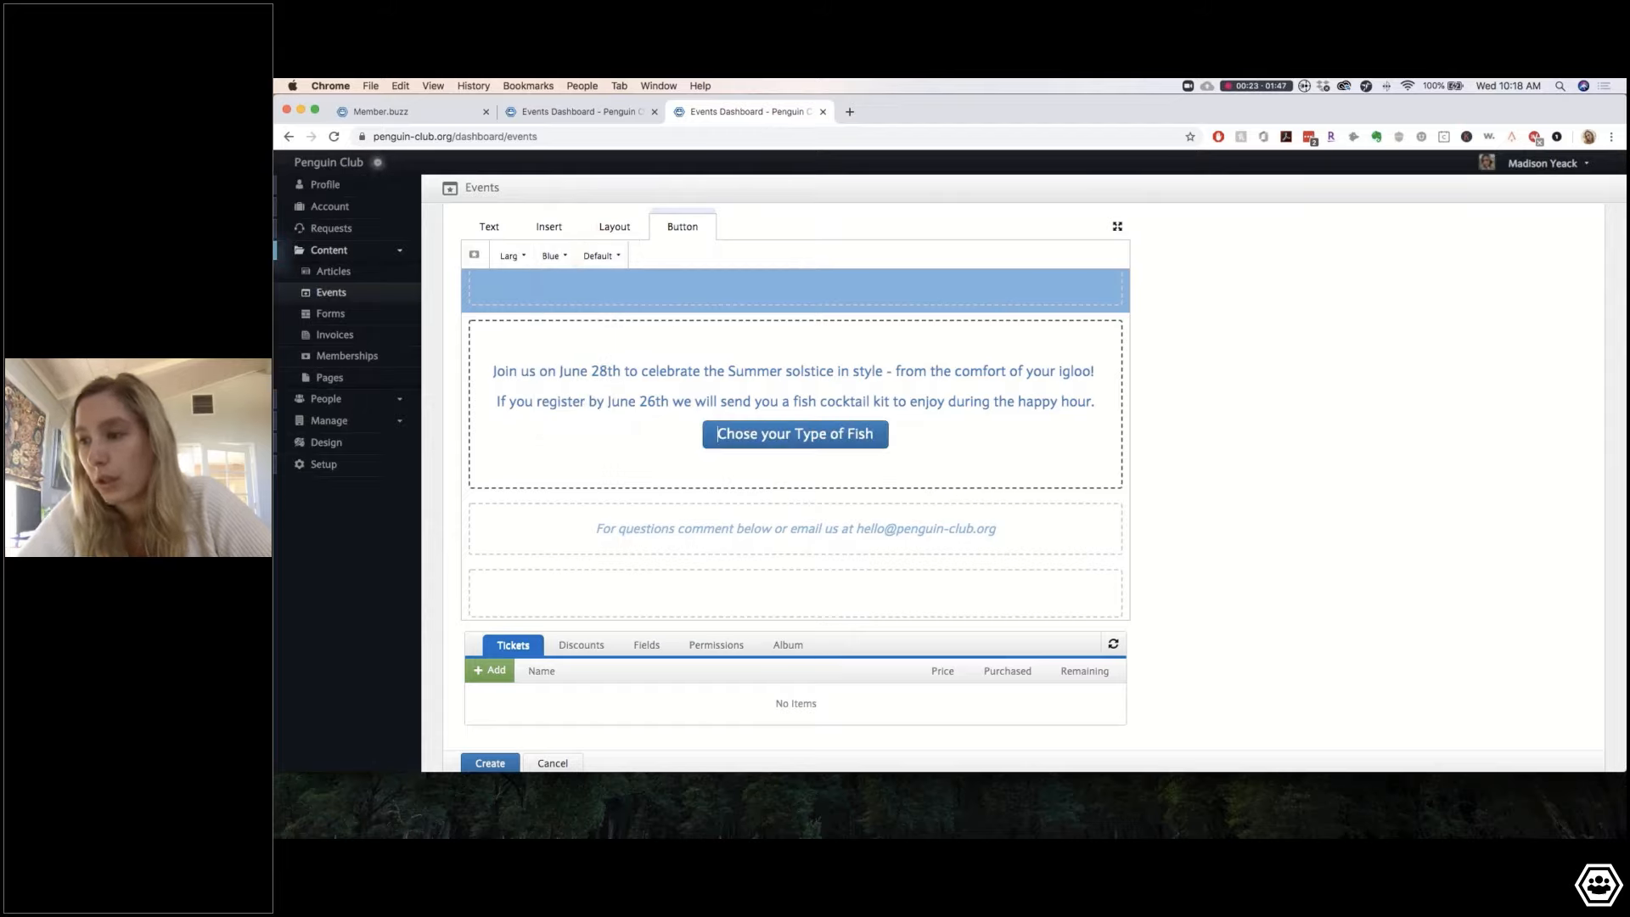
left_click(606, 257)
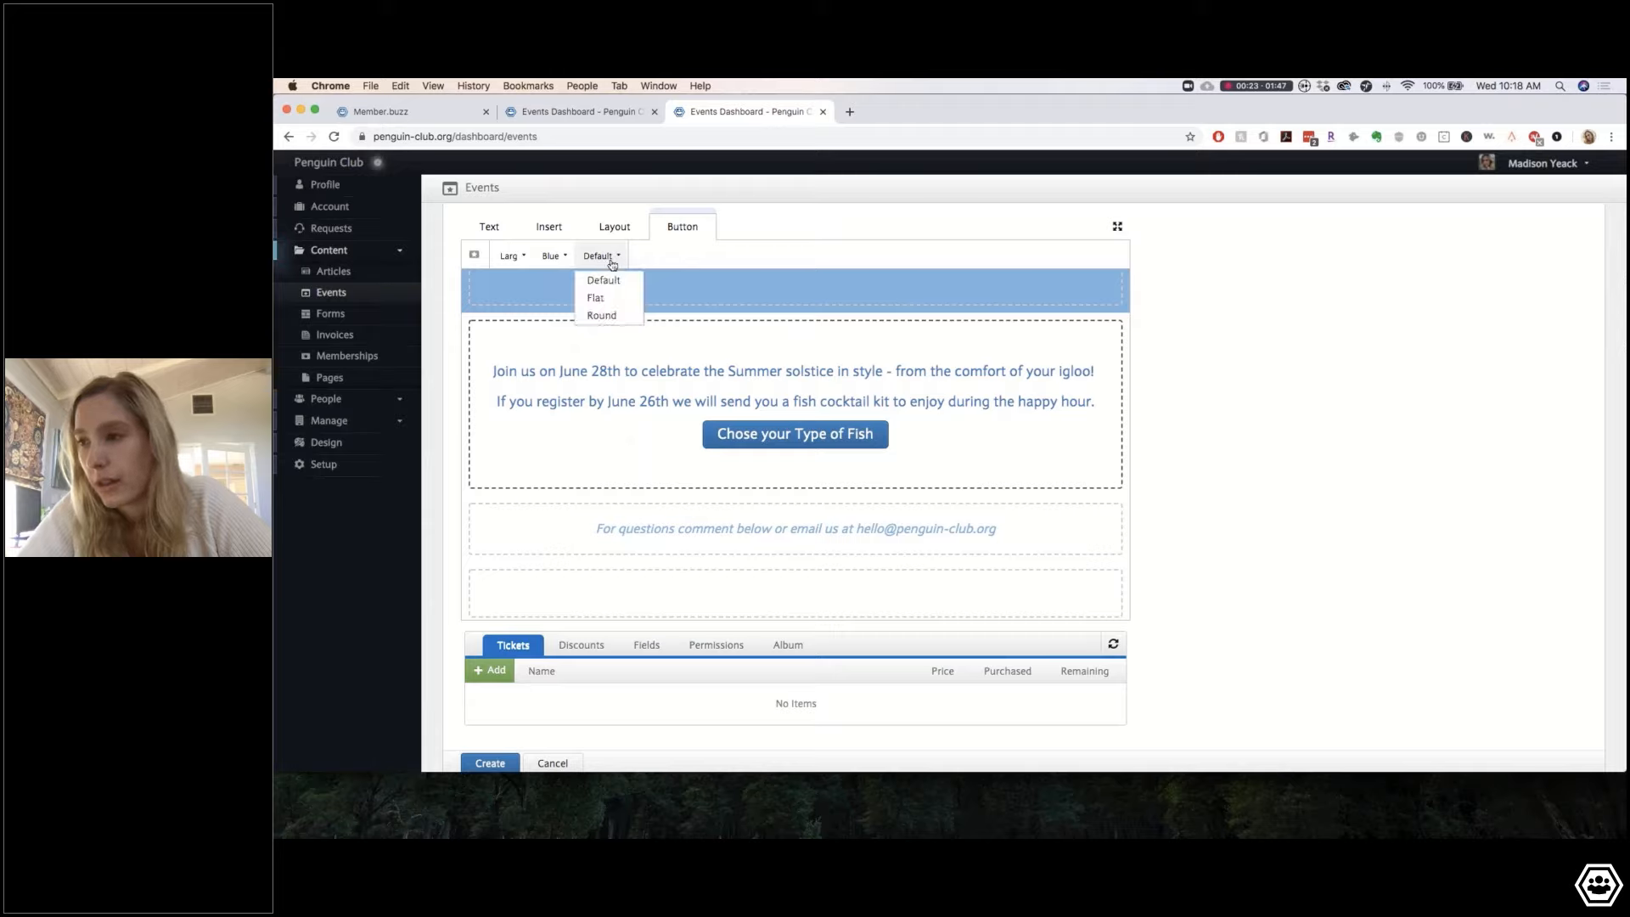
left_click(605, 299)
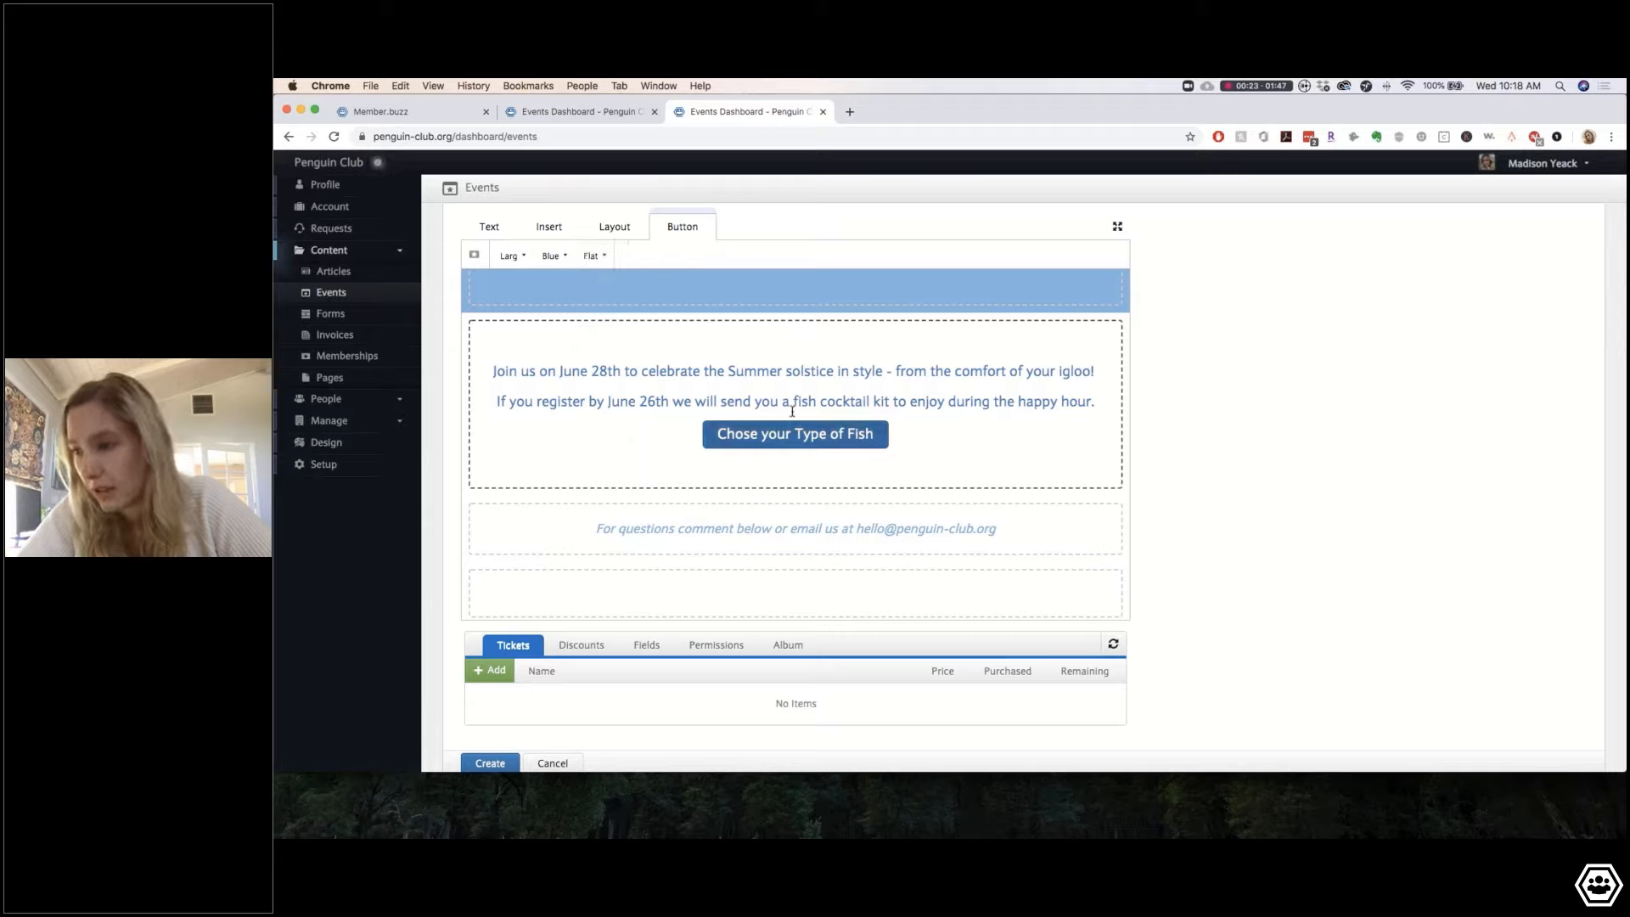
left_click(1087, 389)
Step: Add a blank line above the fish button and attach a link to its label
key("Return")
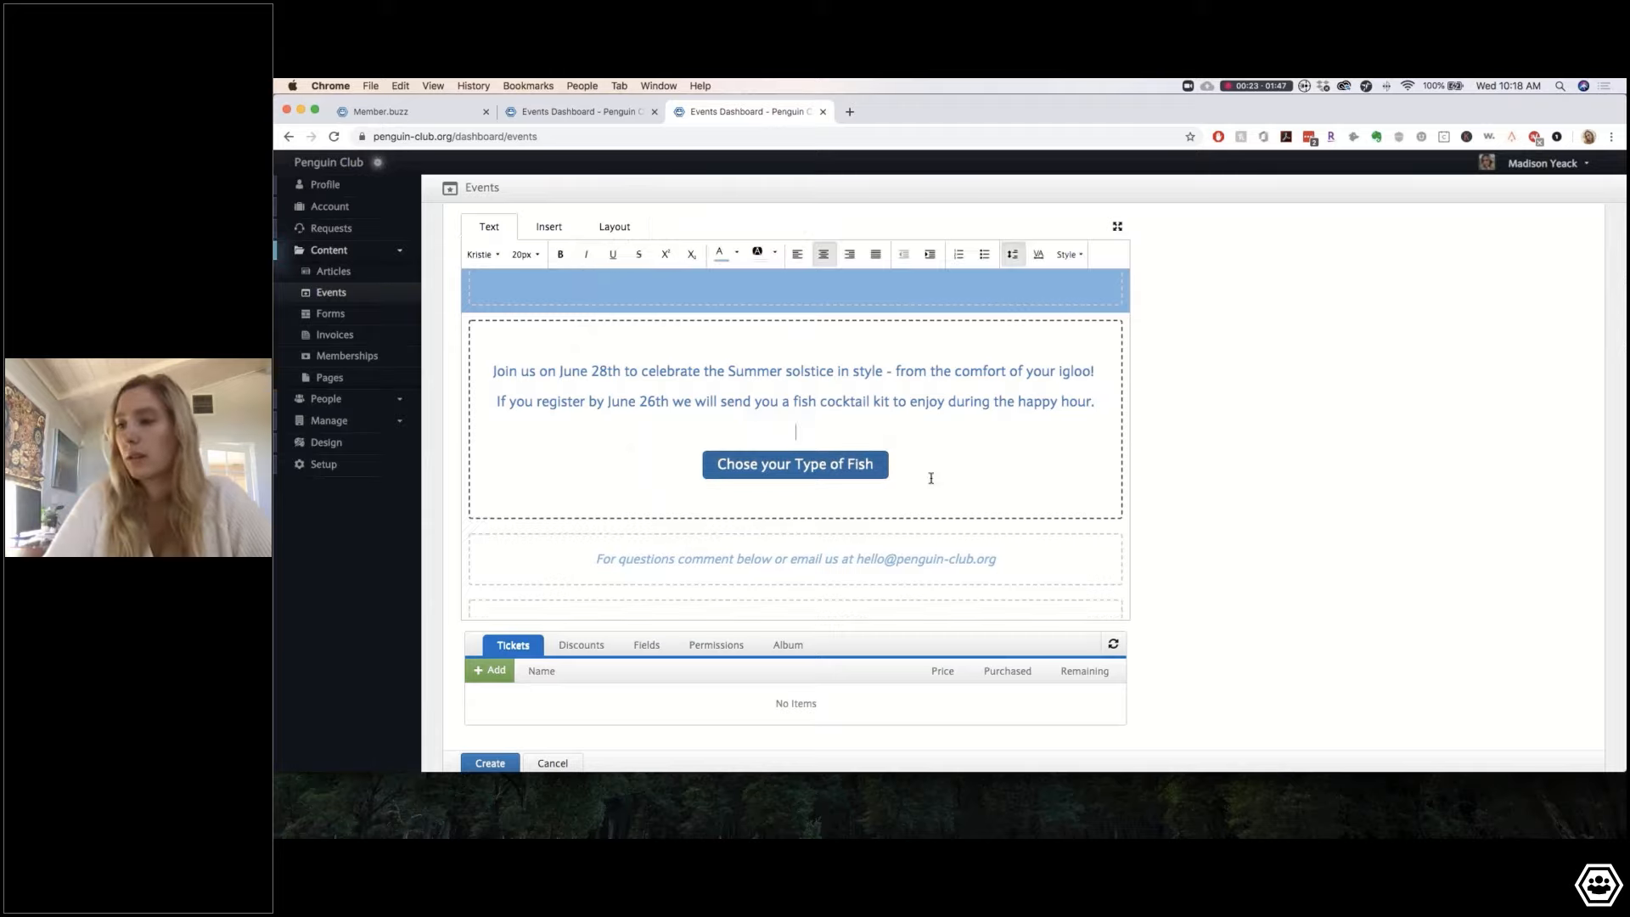
triple_click(827, 462)
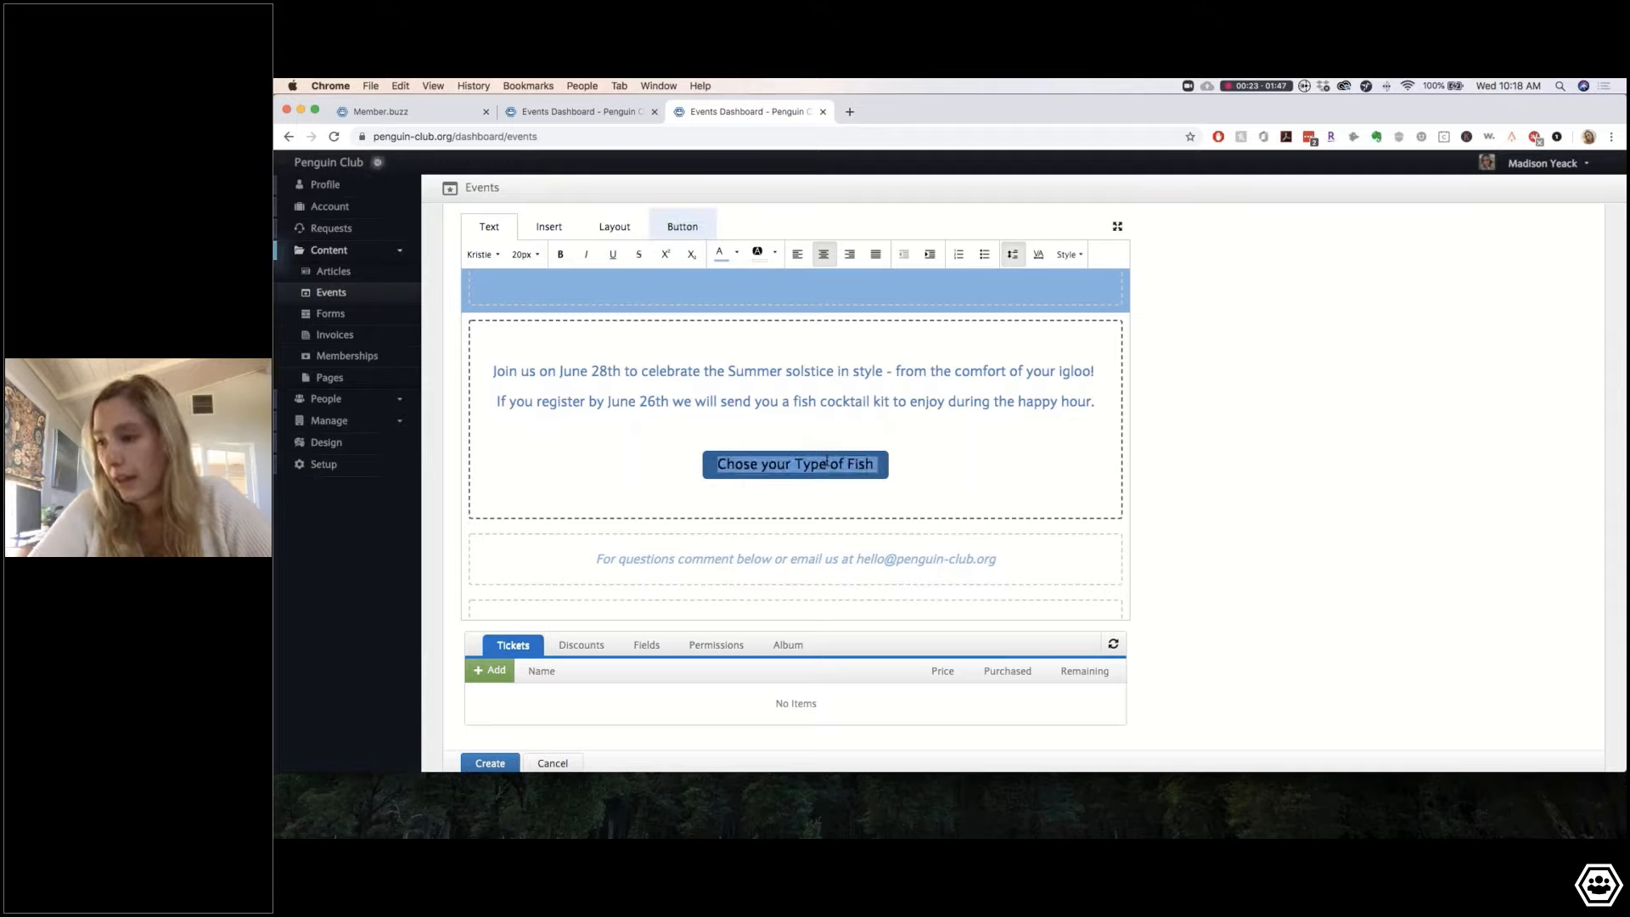
left_click(546, 235)
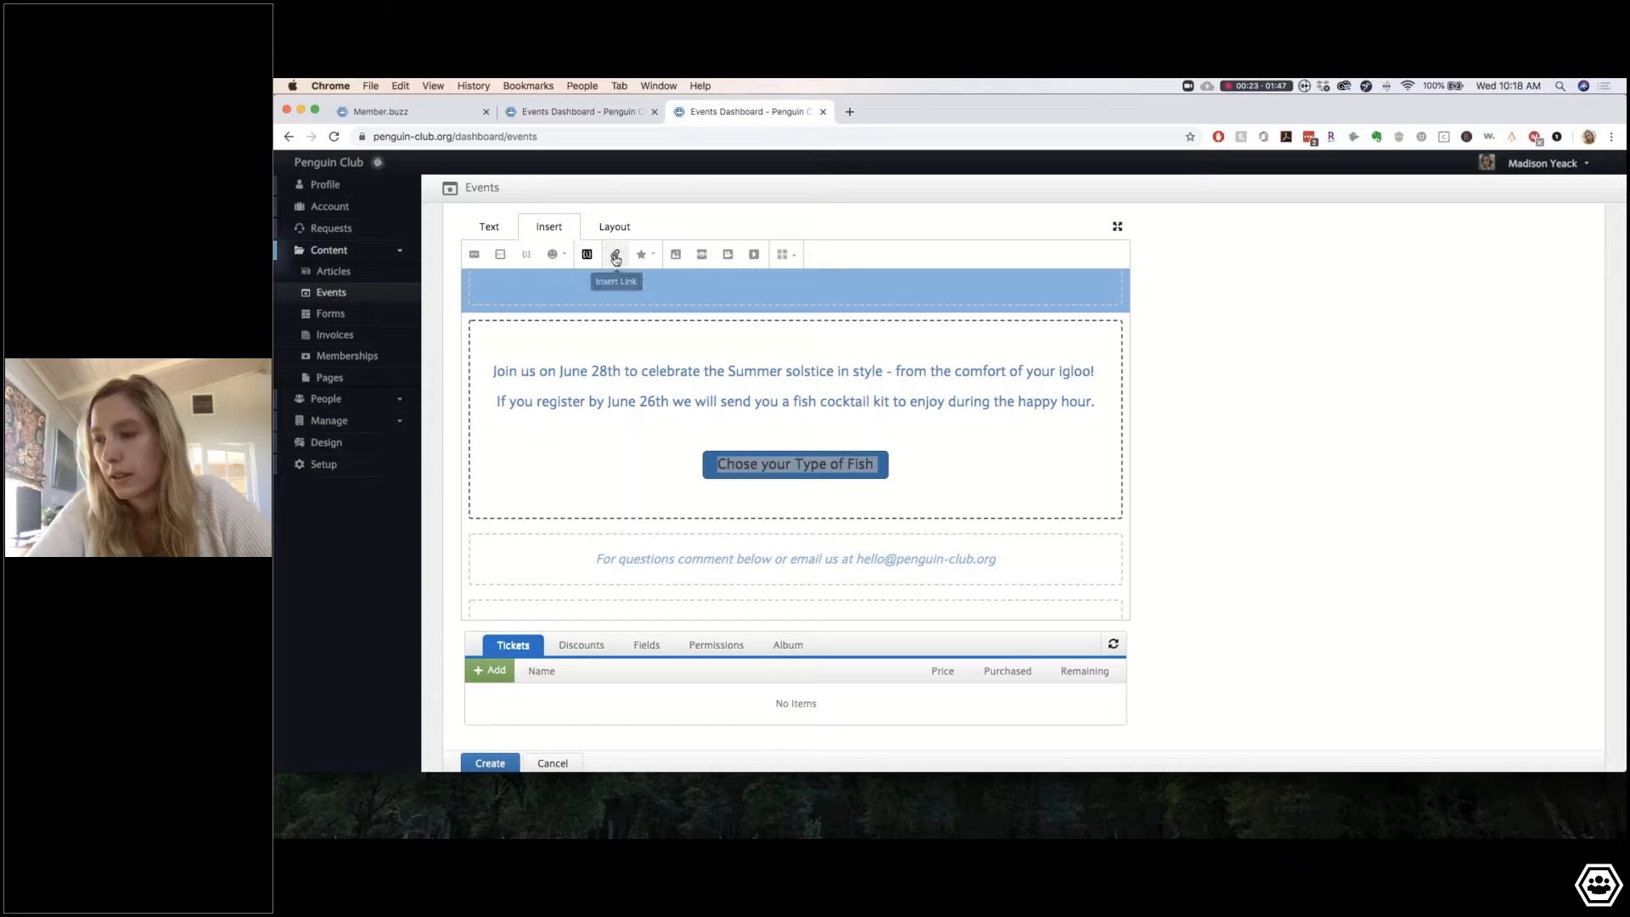
left_click(613, 258)
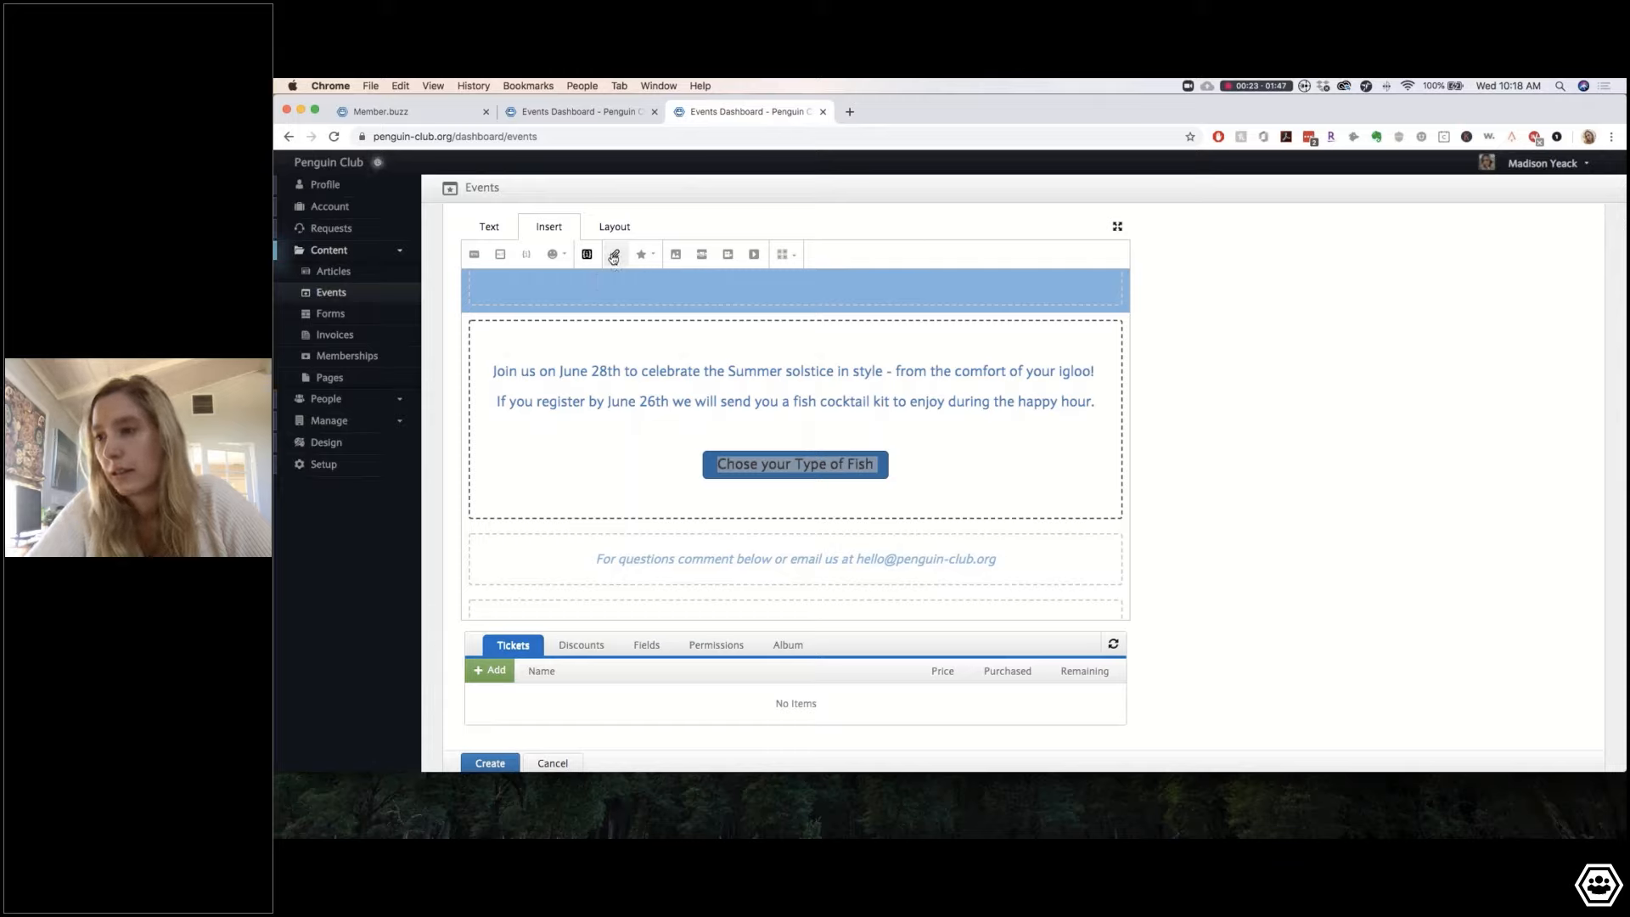
left_click(940, 471)
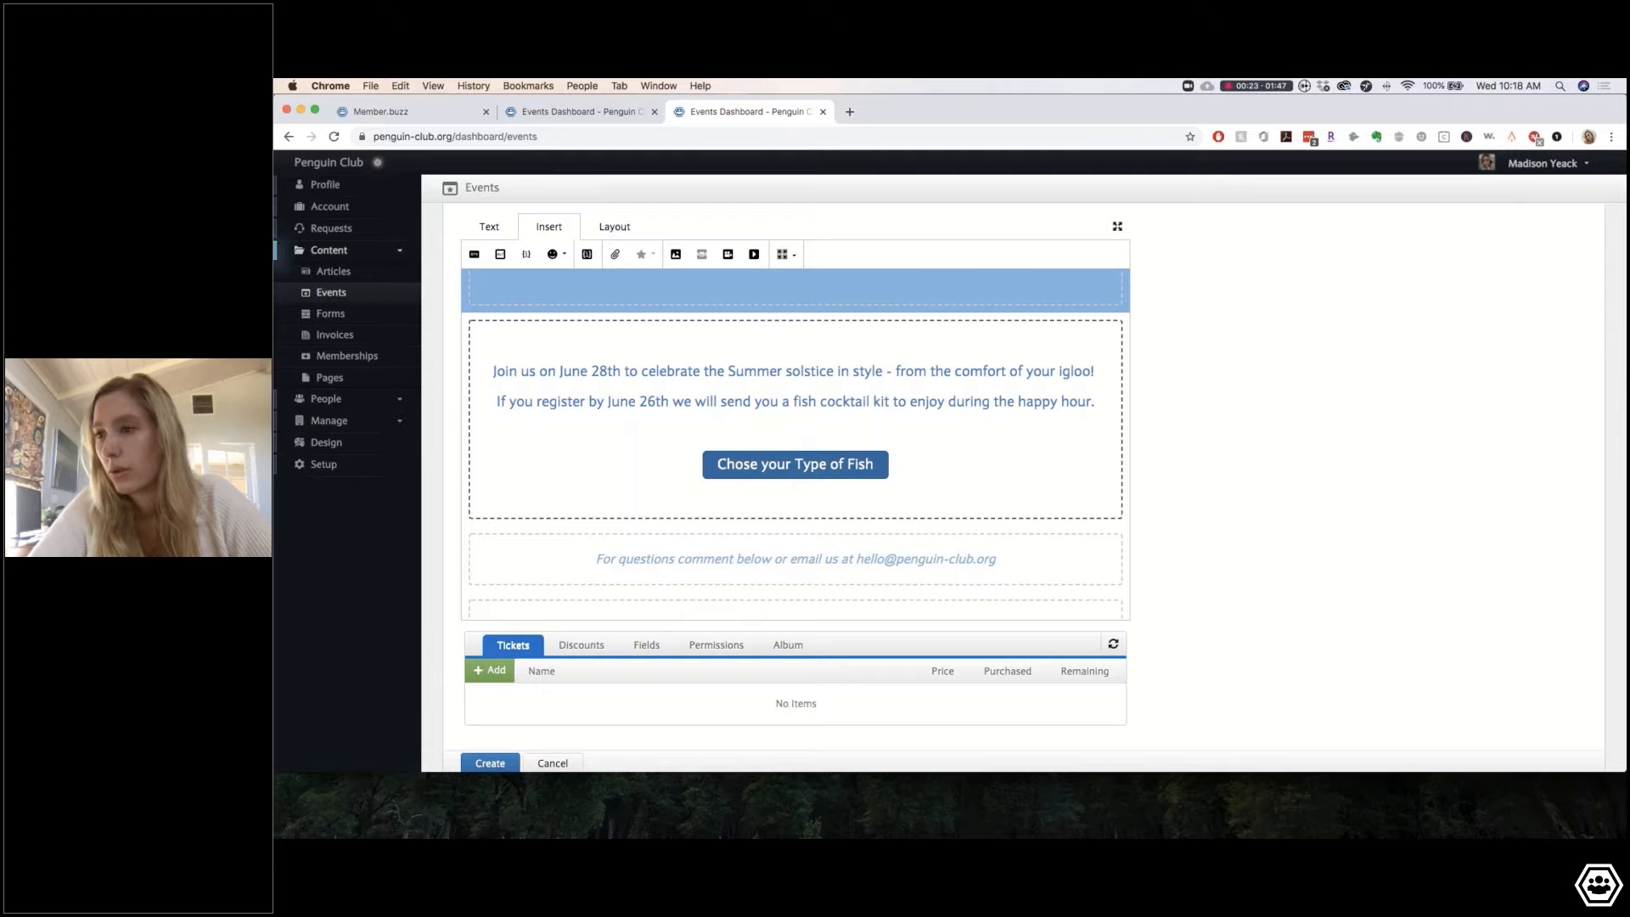
Step: Switch to Layout and scroll from the Happy Hour header down to the empty Tickets section
left_click(614, 227)
scroll(889, 483, "up", 5)
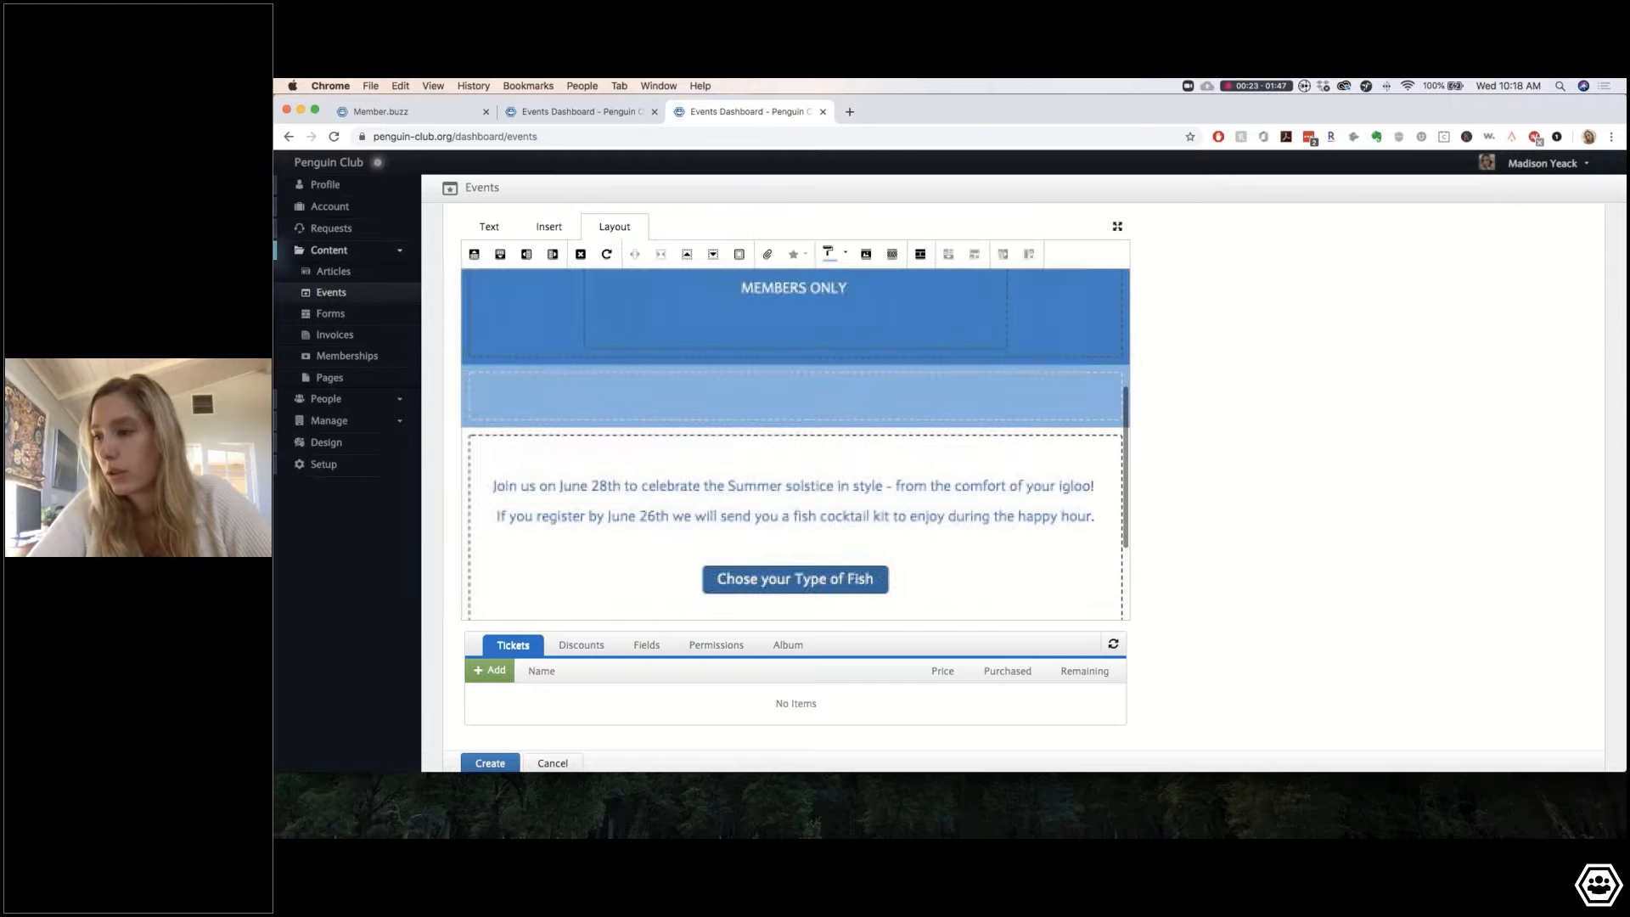
scroll(795, 476, "up", 3)
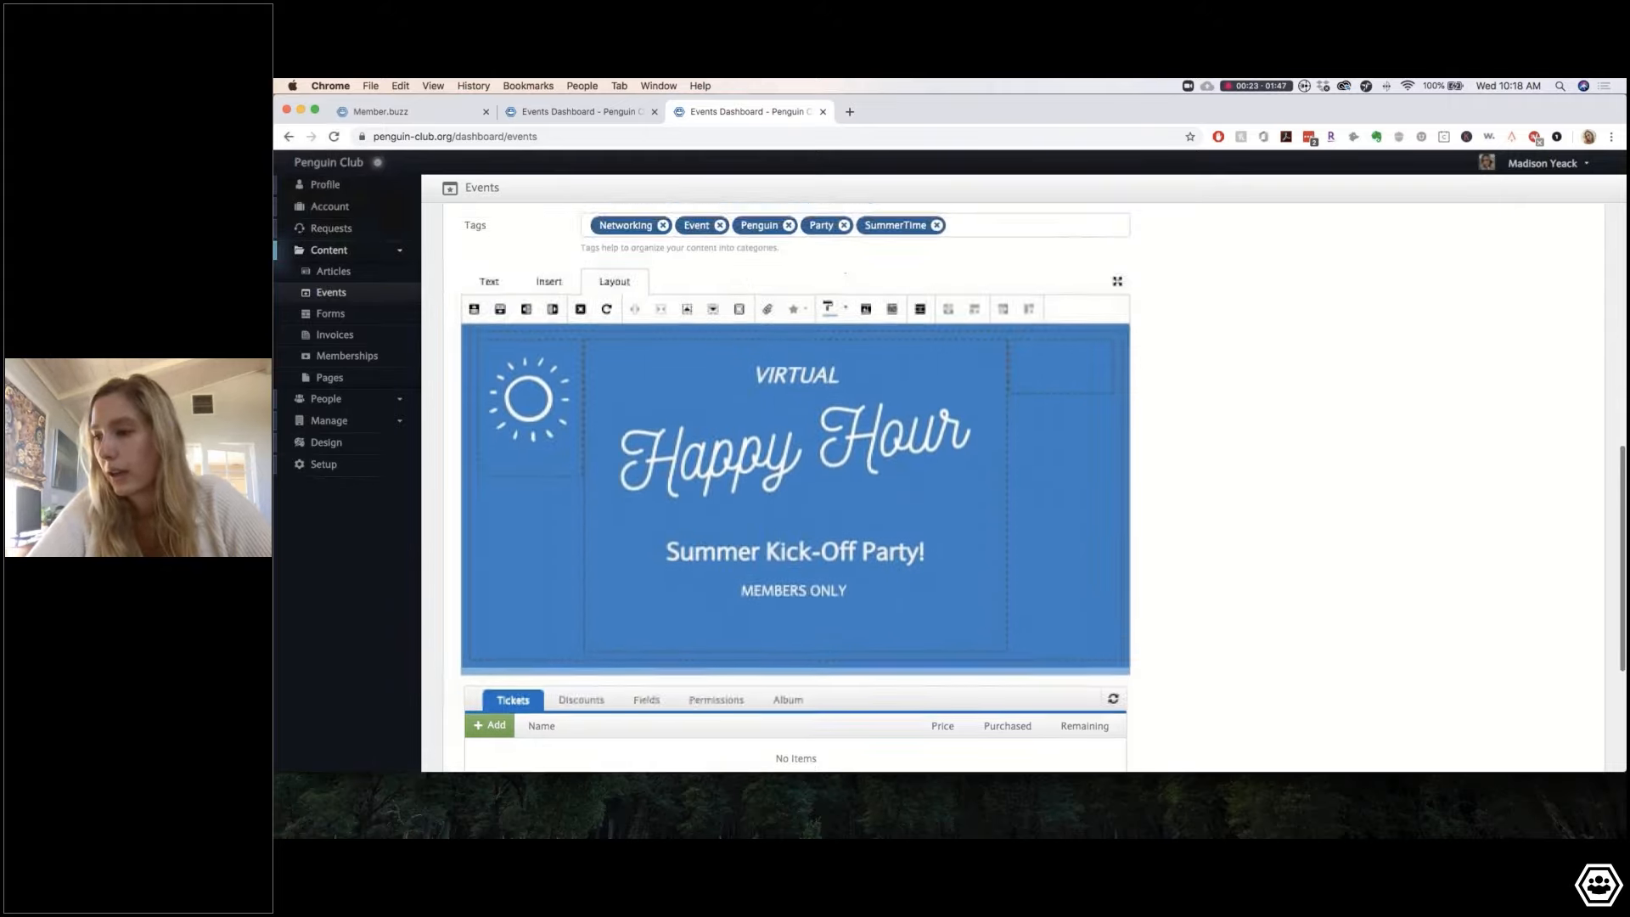
scroll(795, 475, "down", 5)
scroll(796, 492, "down", 8)
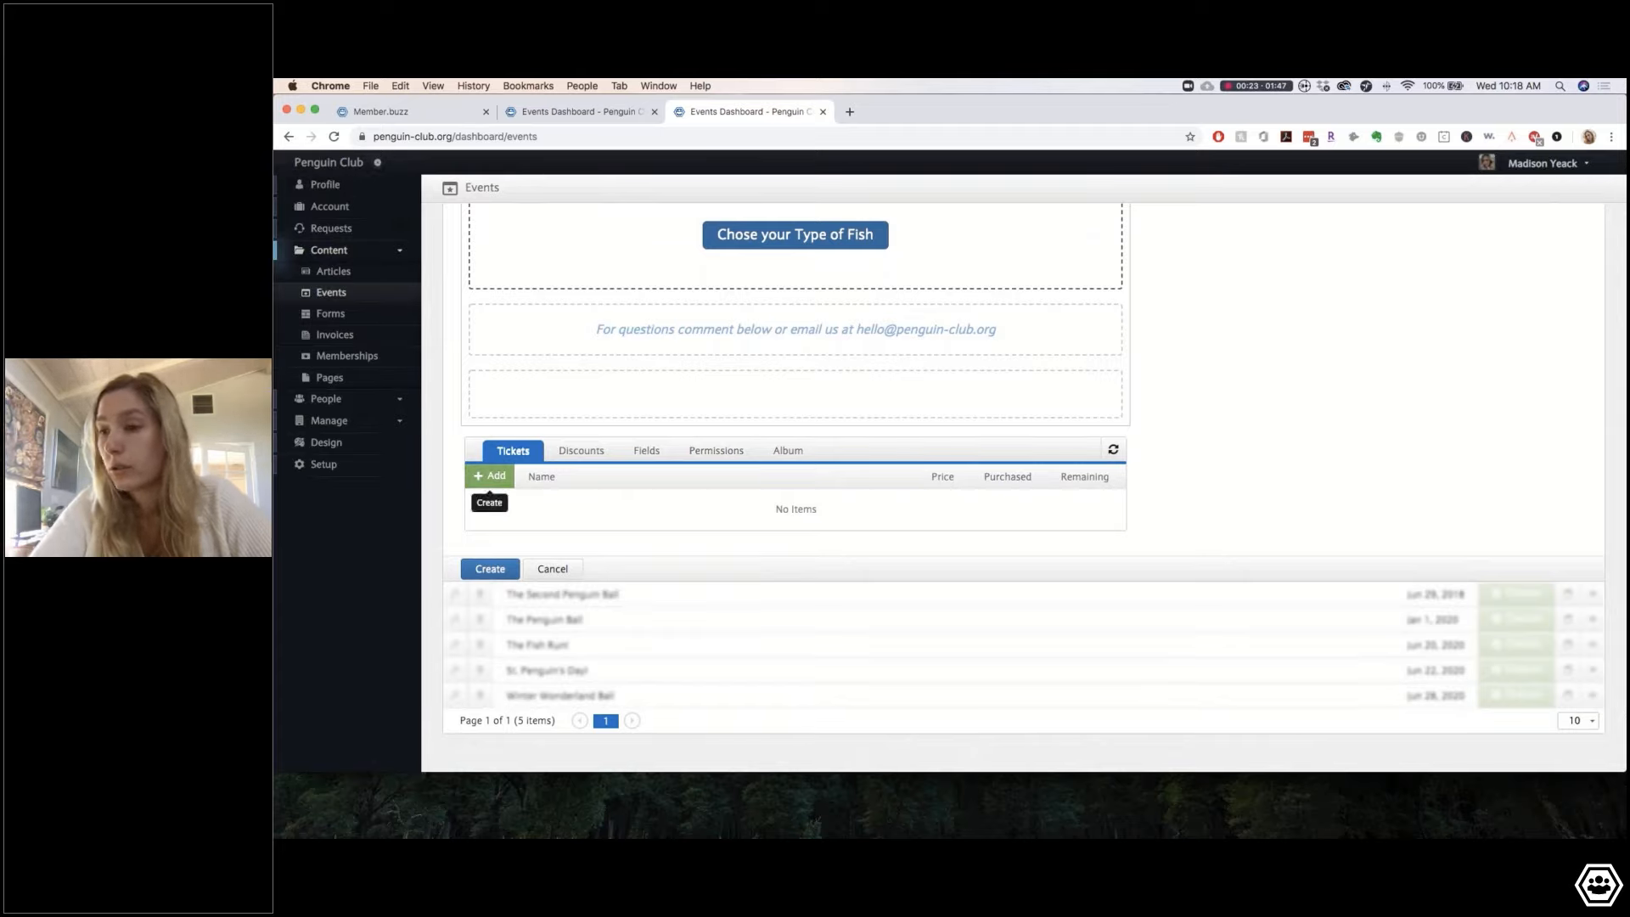
Step: Add a ticket 'Free (No Fish Cocktail)' described 'Free entry to the event, join us for some fun on Sunday!'
left_click(491, 476)
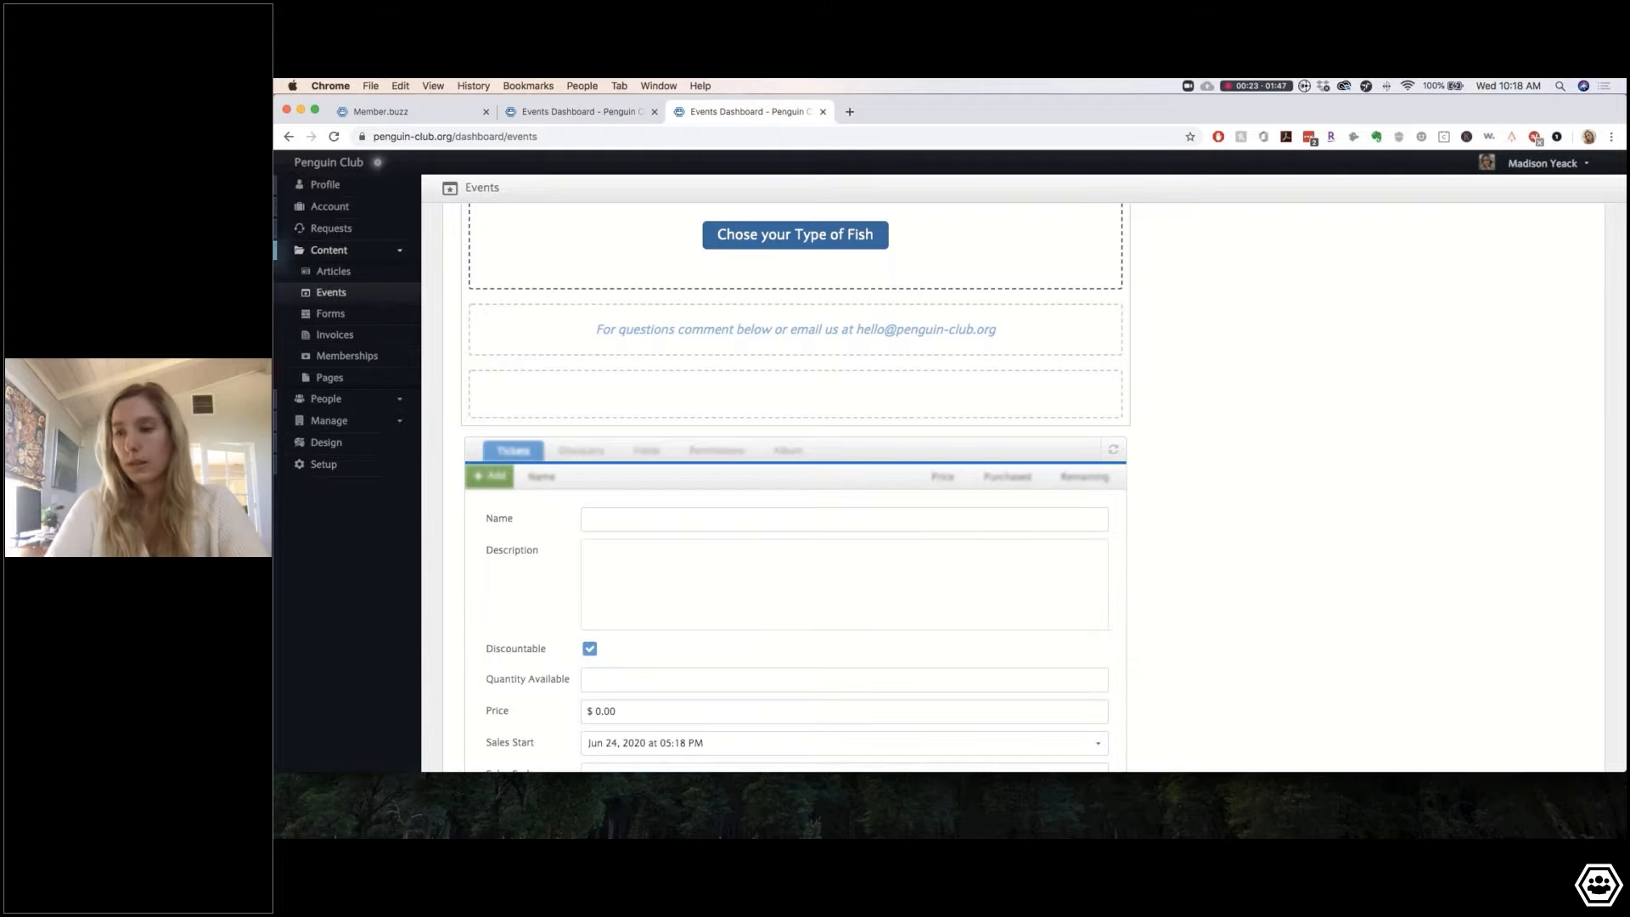
left_click(635, 523)
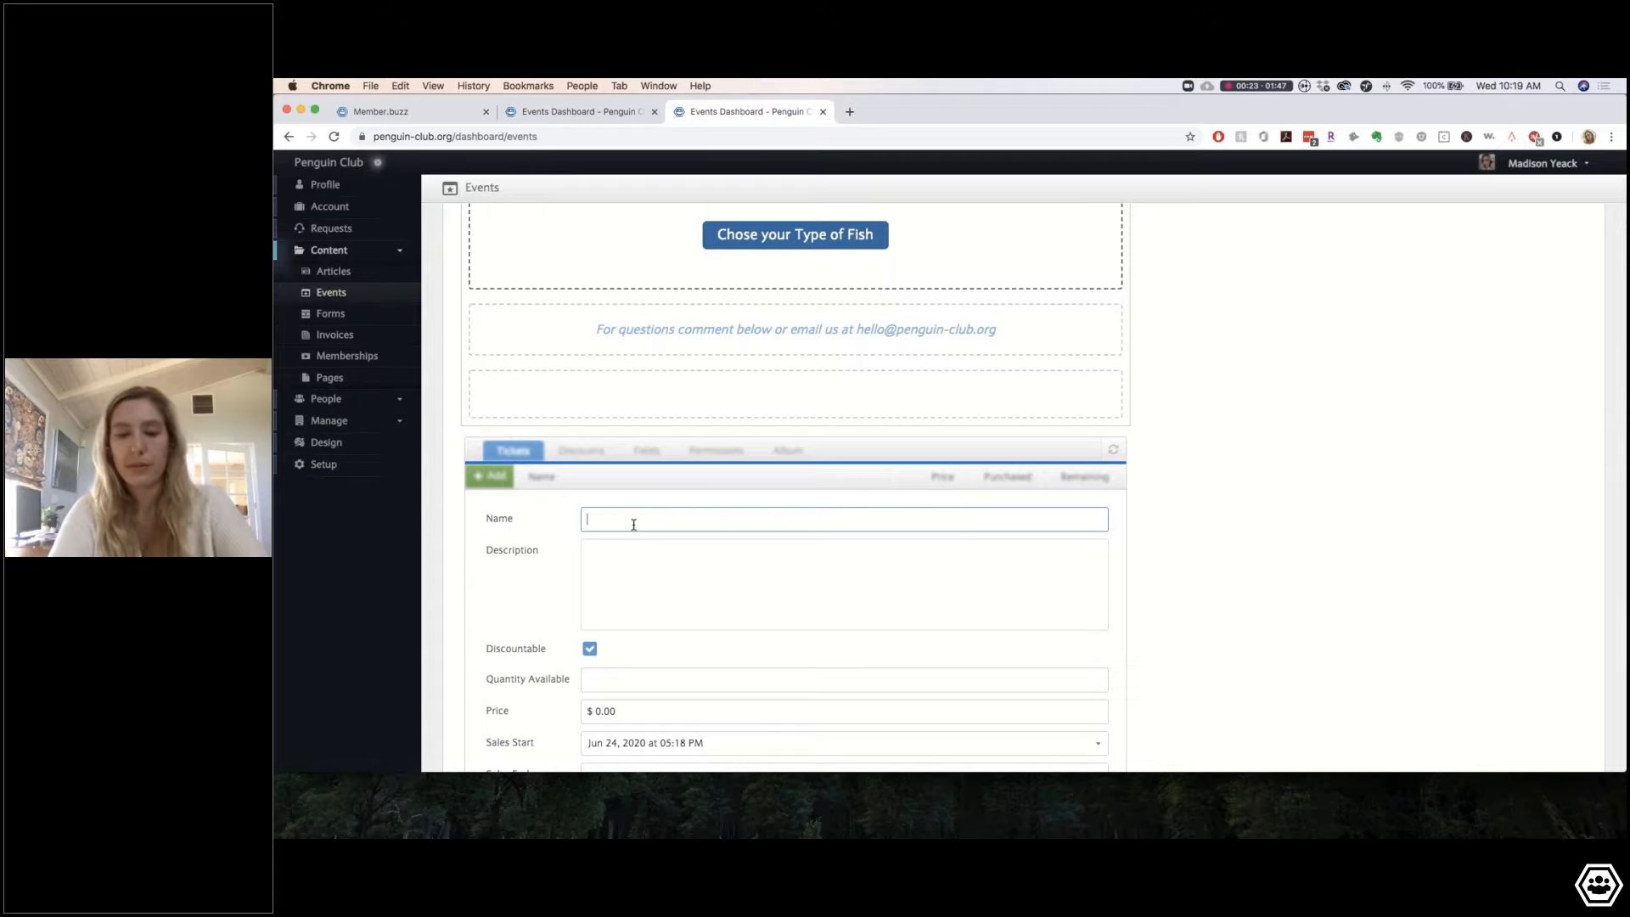
type("Free")
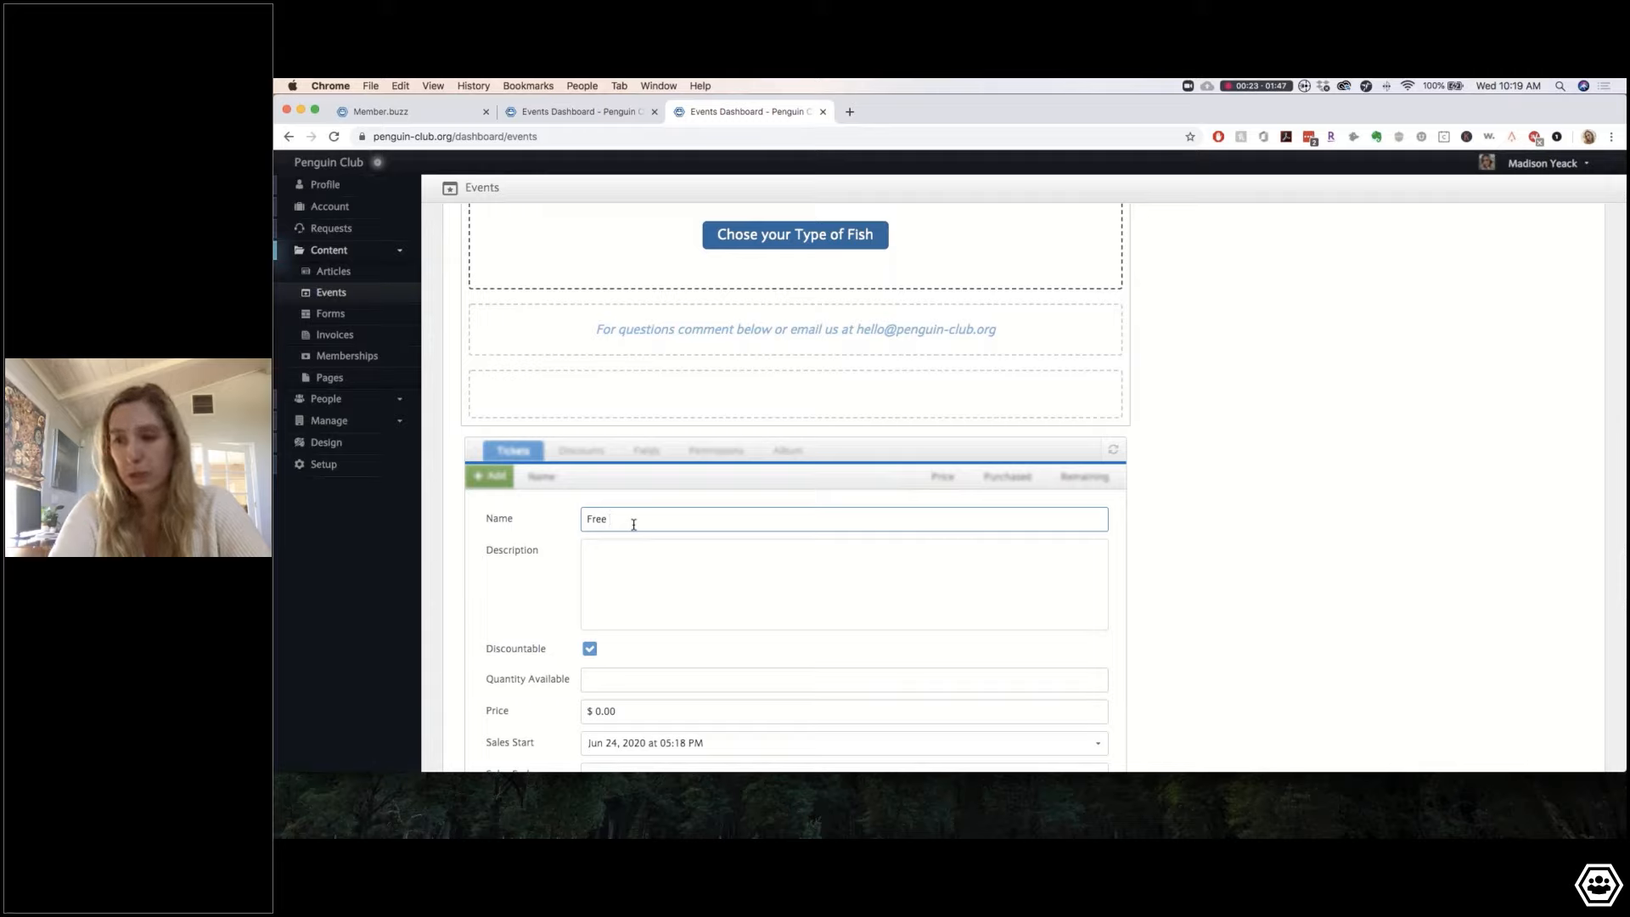
type("(No")
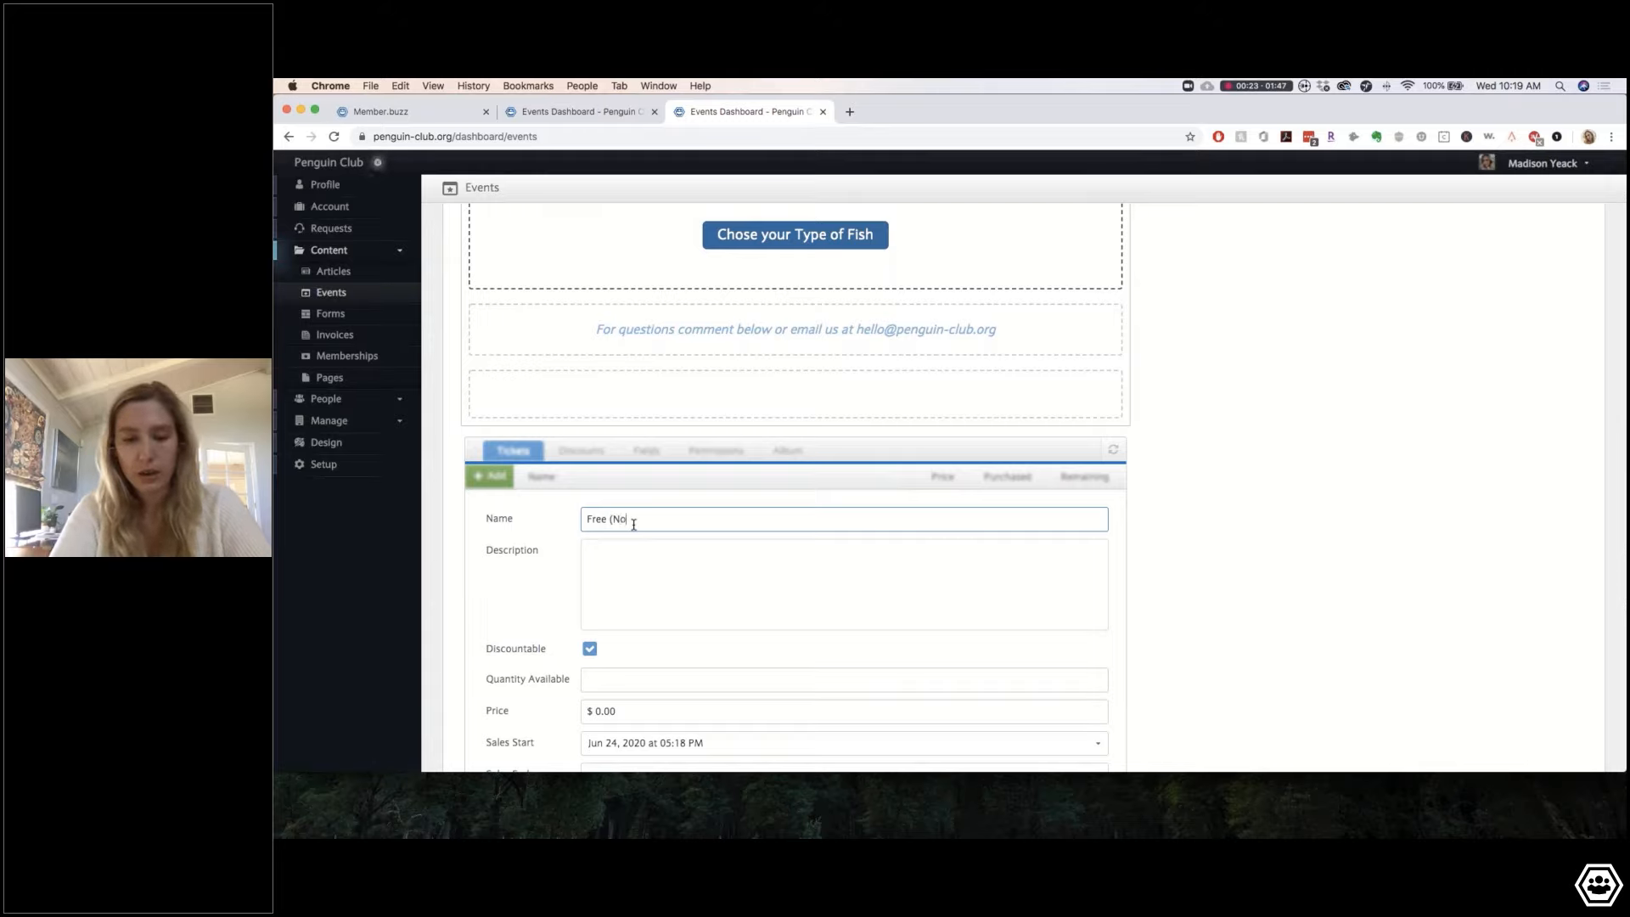
type(" Fish Coc")
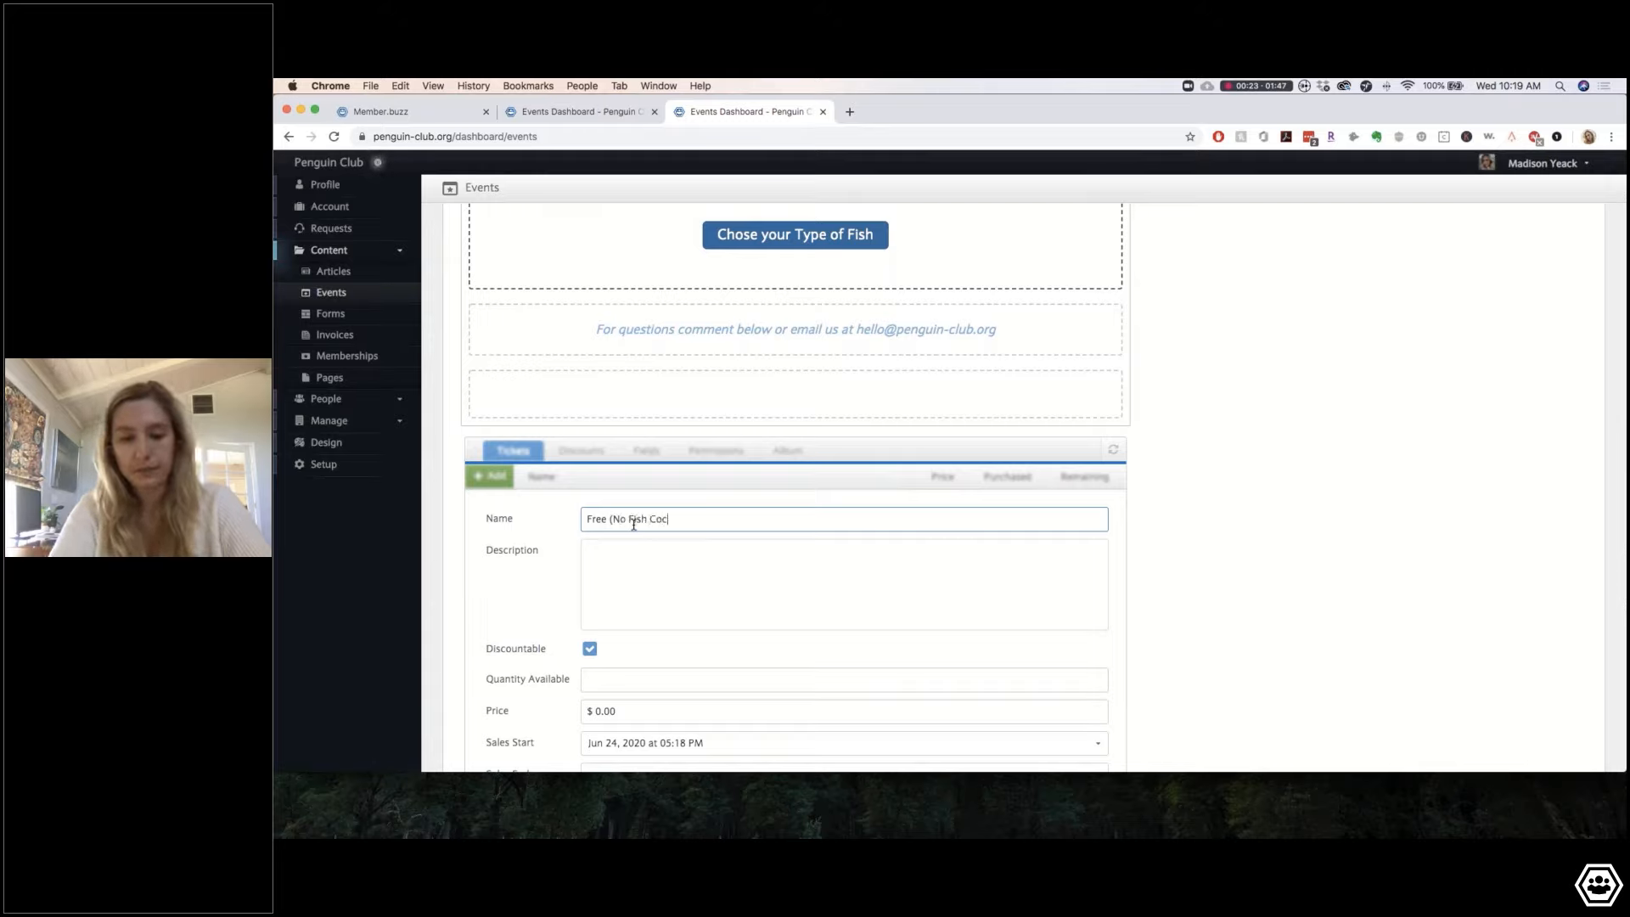
type("katl")
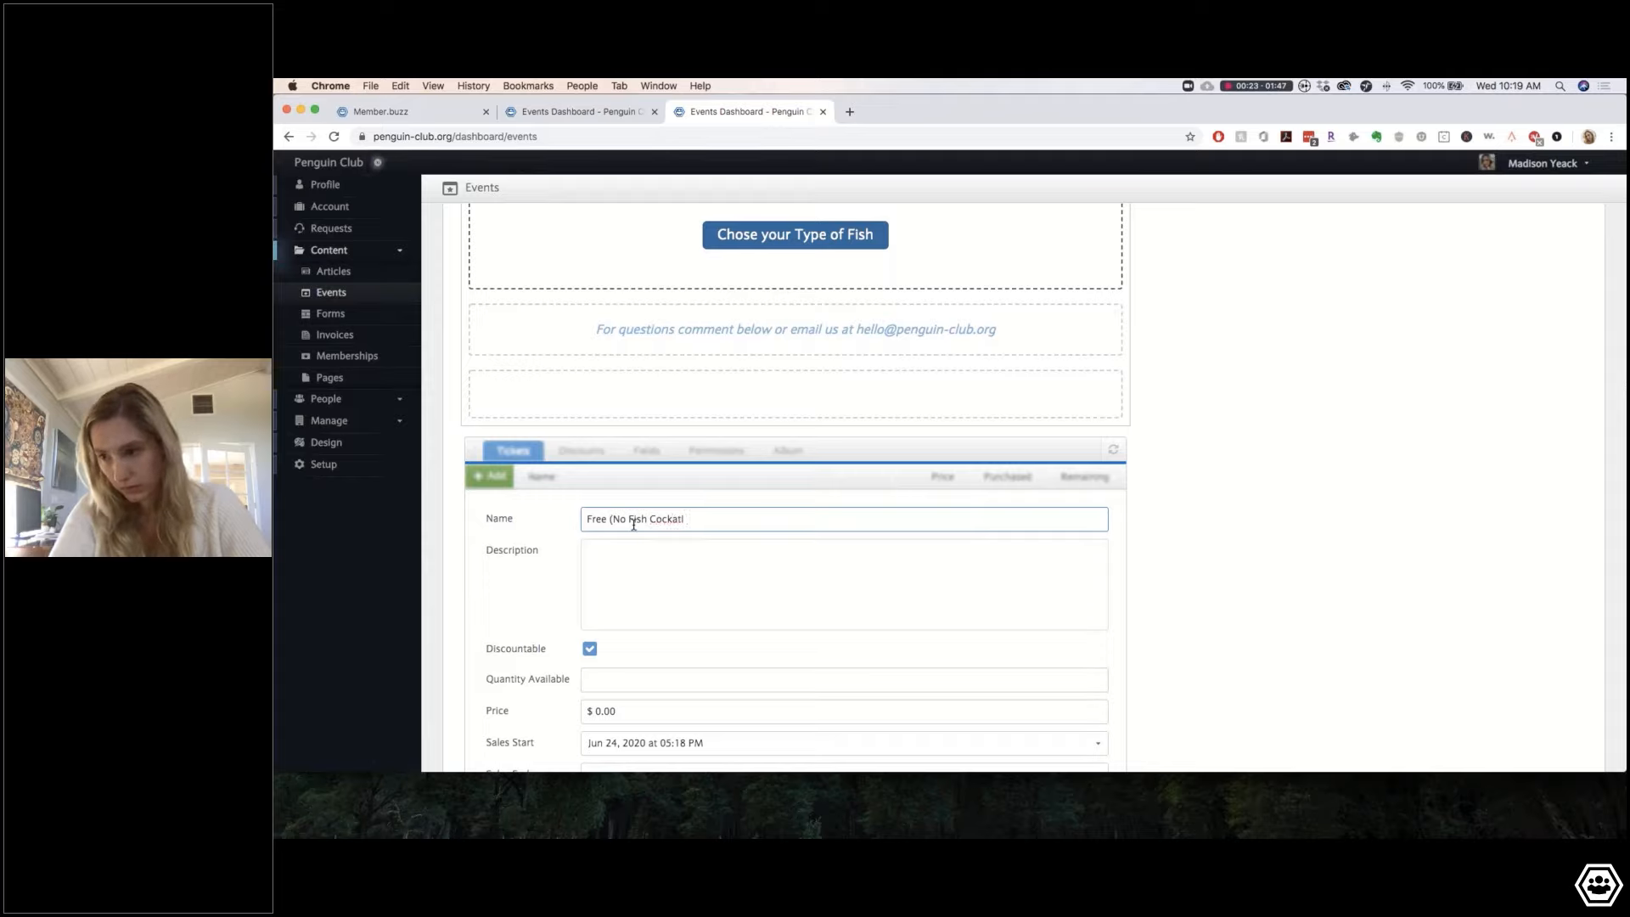
key("BackSpace")
key("BackSpace")
key("BackSpace")
type("tail")
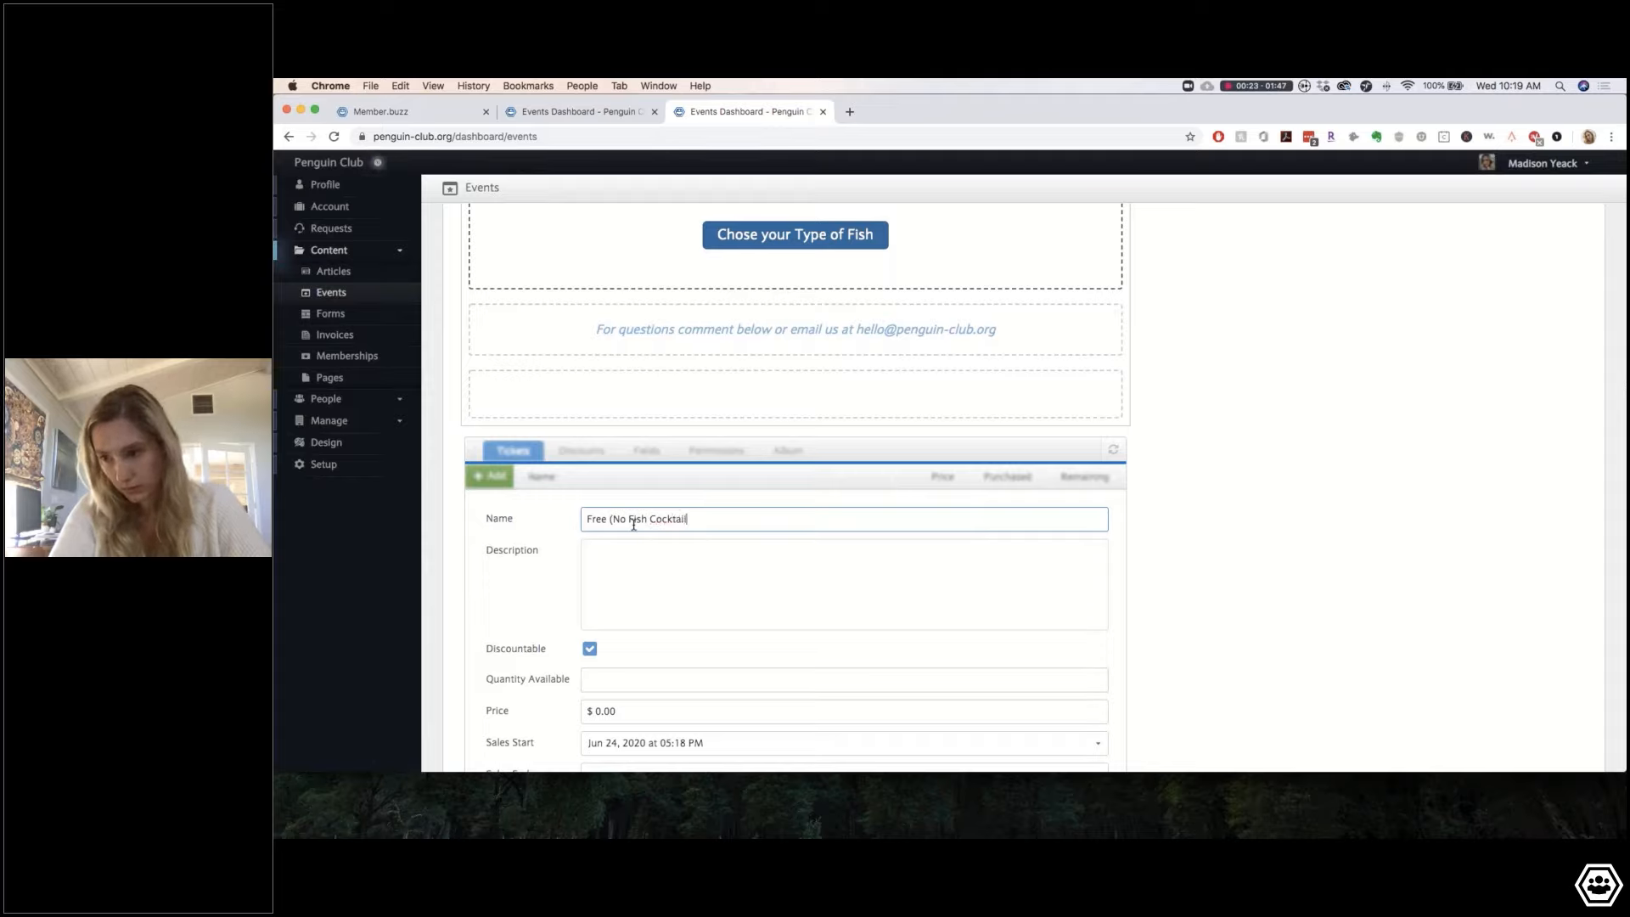
type(")")
left_click(606, 571)
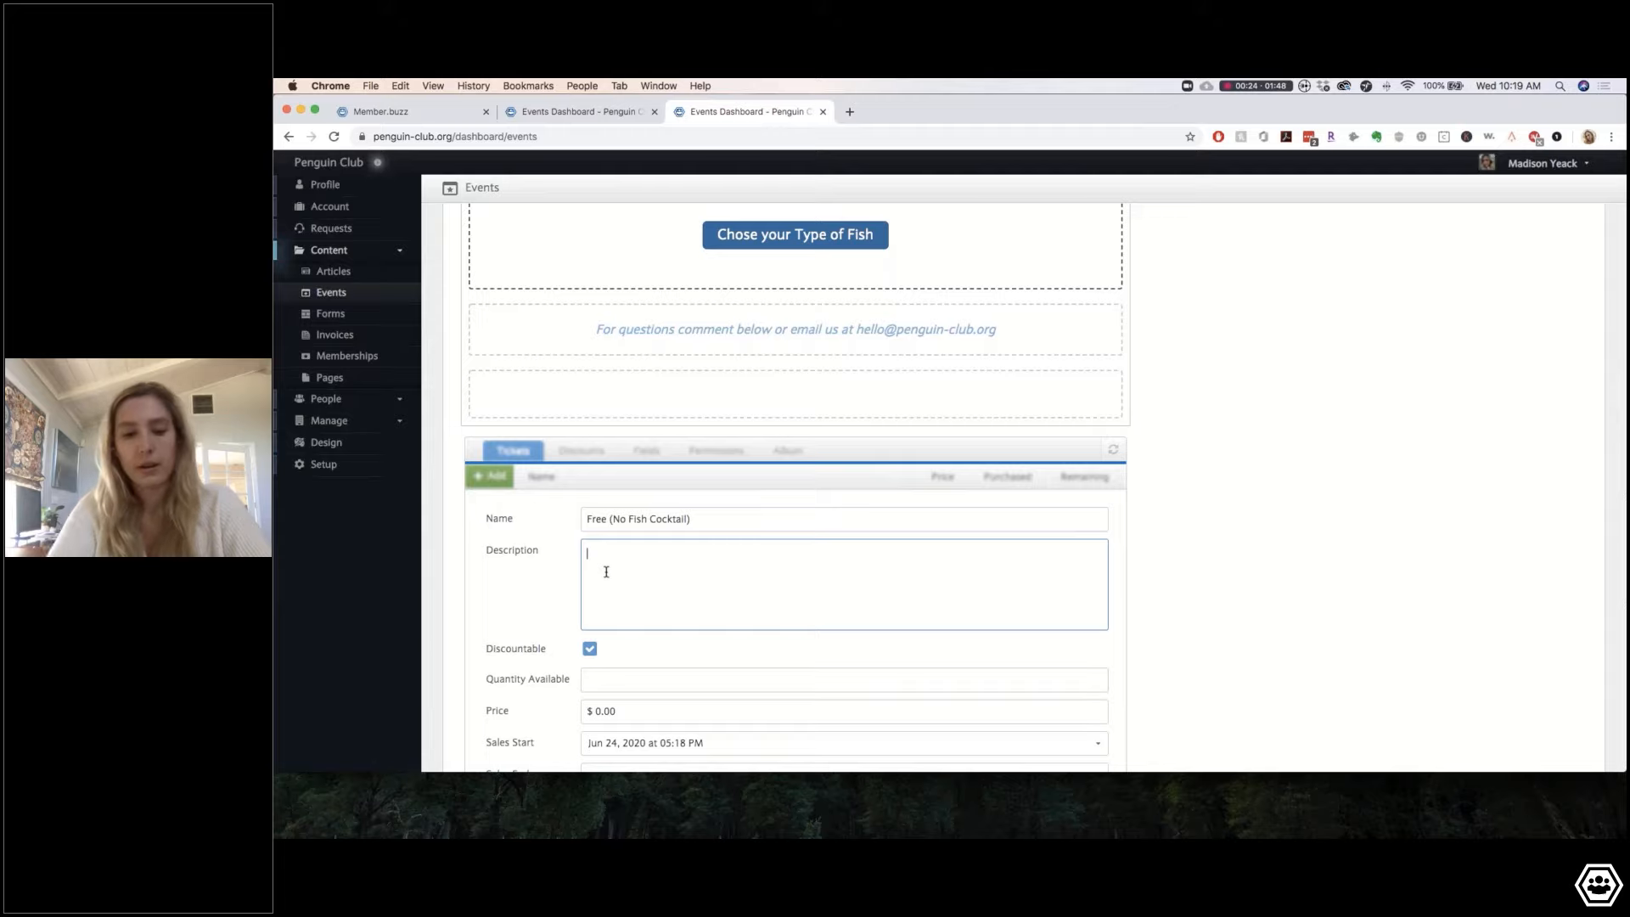
type("Free ent")
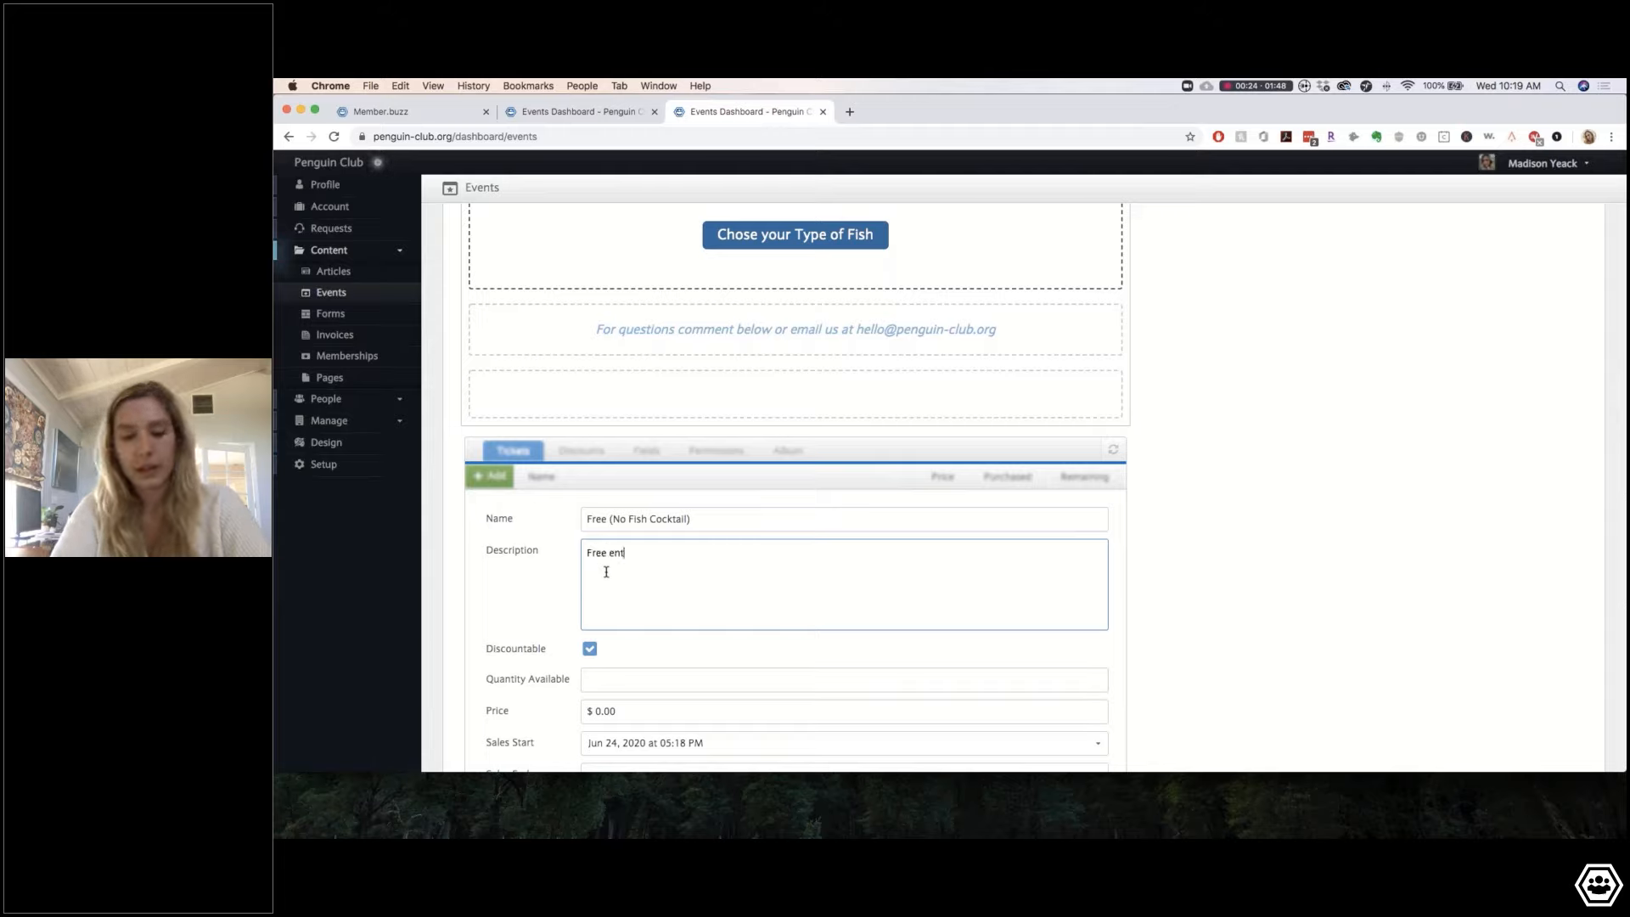
type("ry to the event, ")
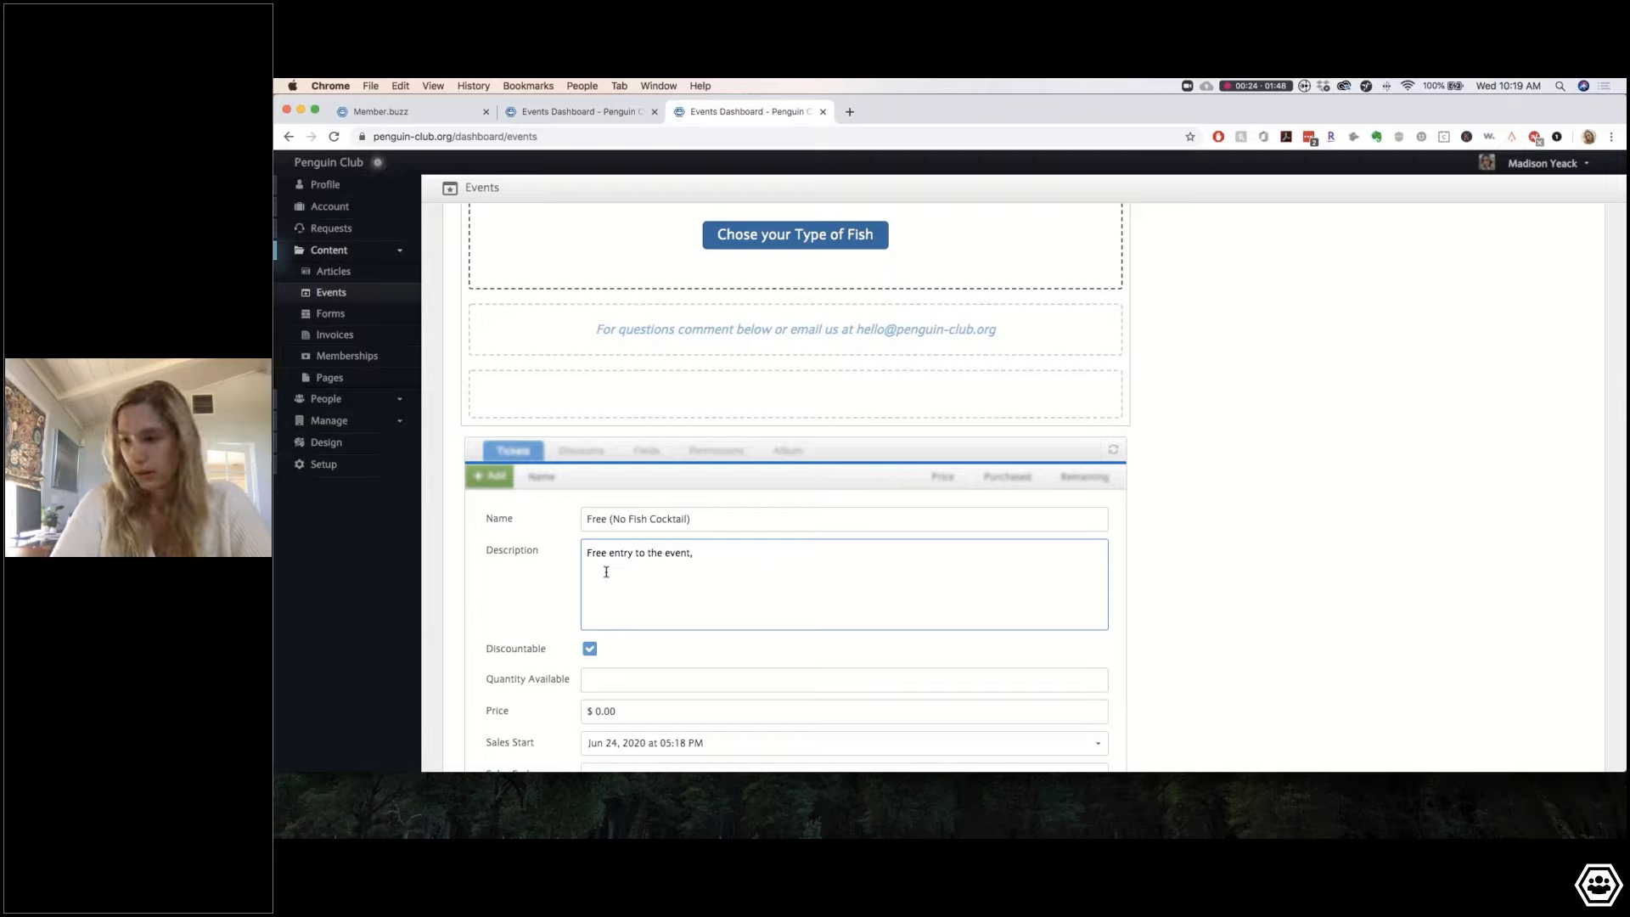
type("join us for ")
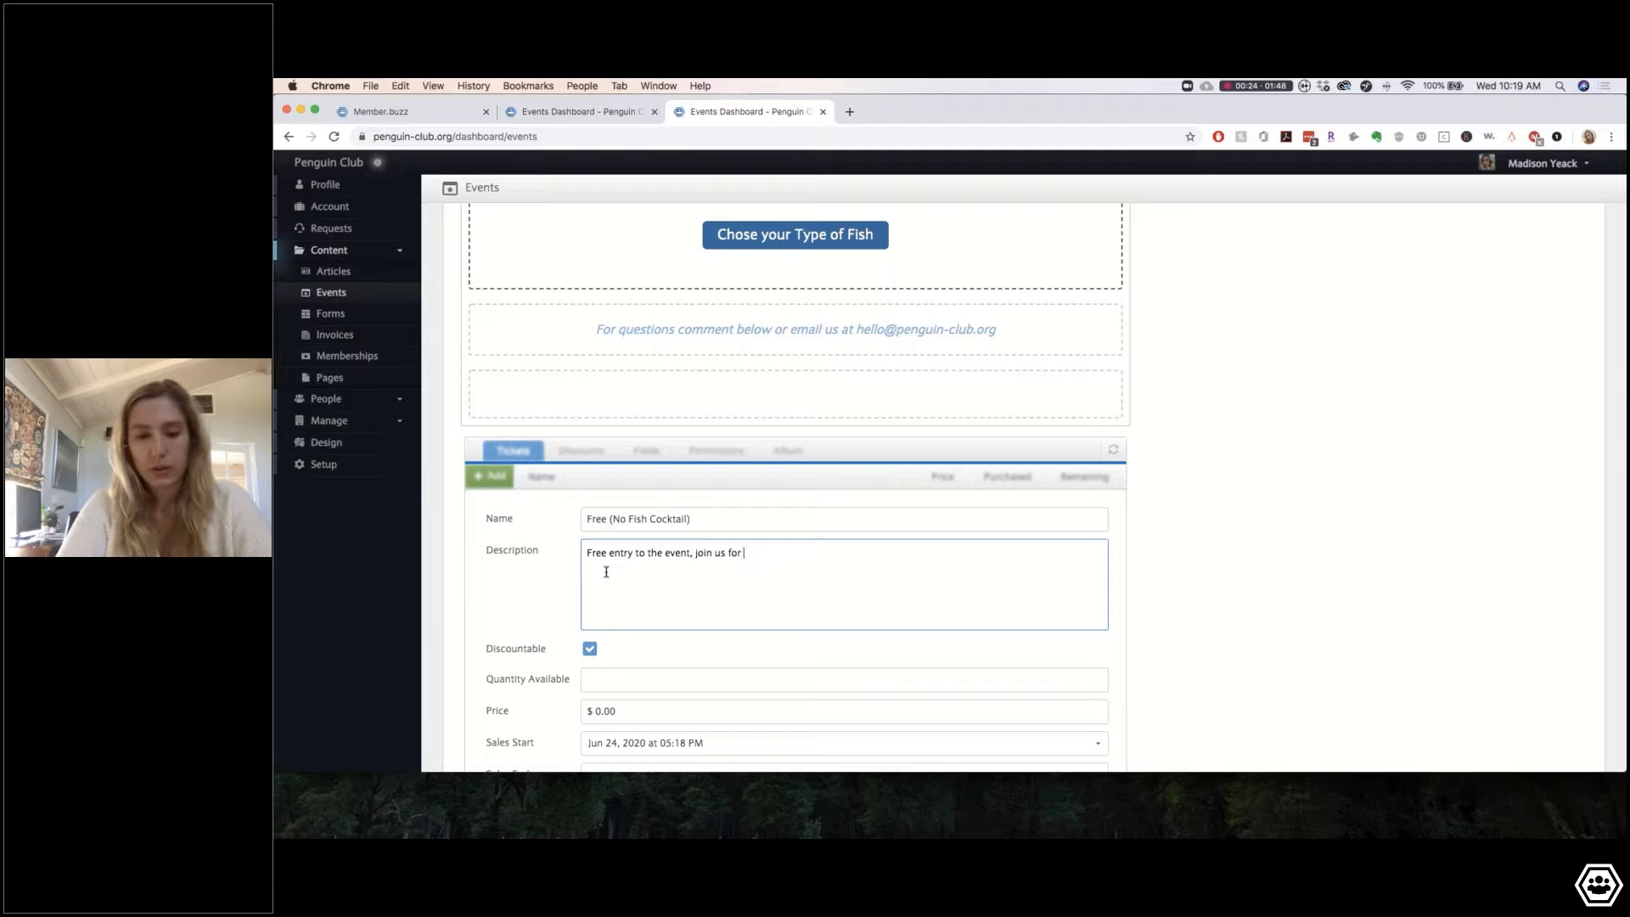
type("some fun on Sunday!")
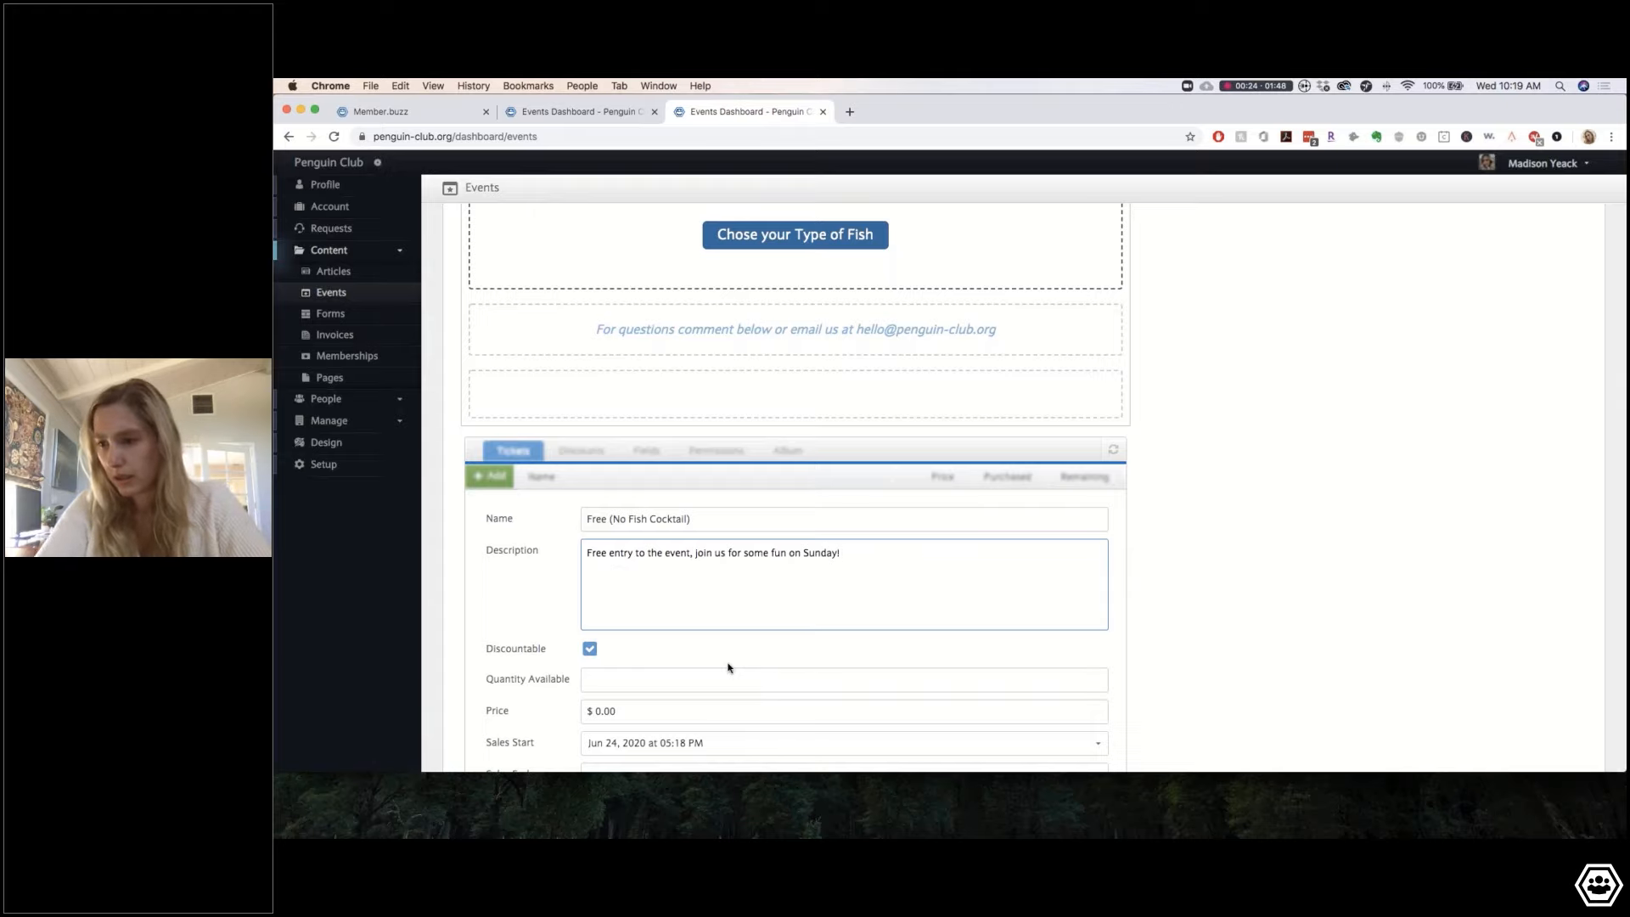
Step: Make the free ticket non-discountable with 50 available and create it
scroll(679, 662, "down", 2)
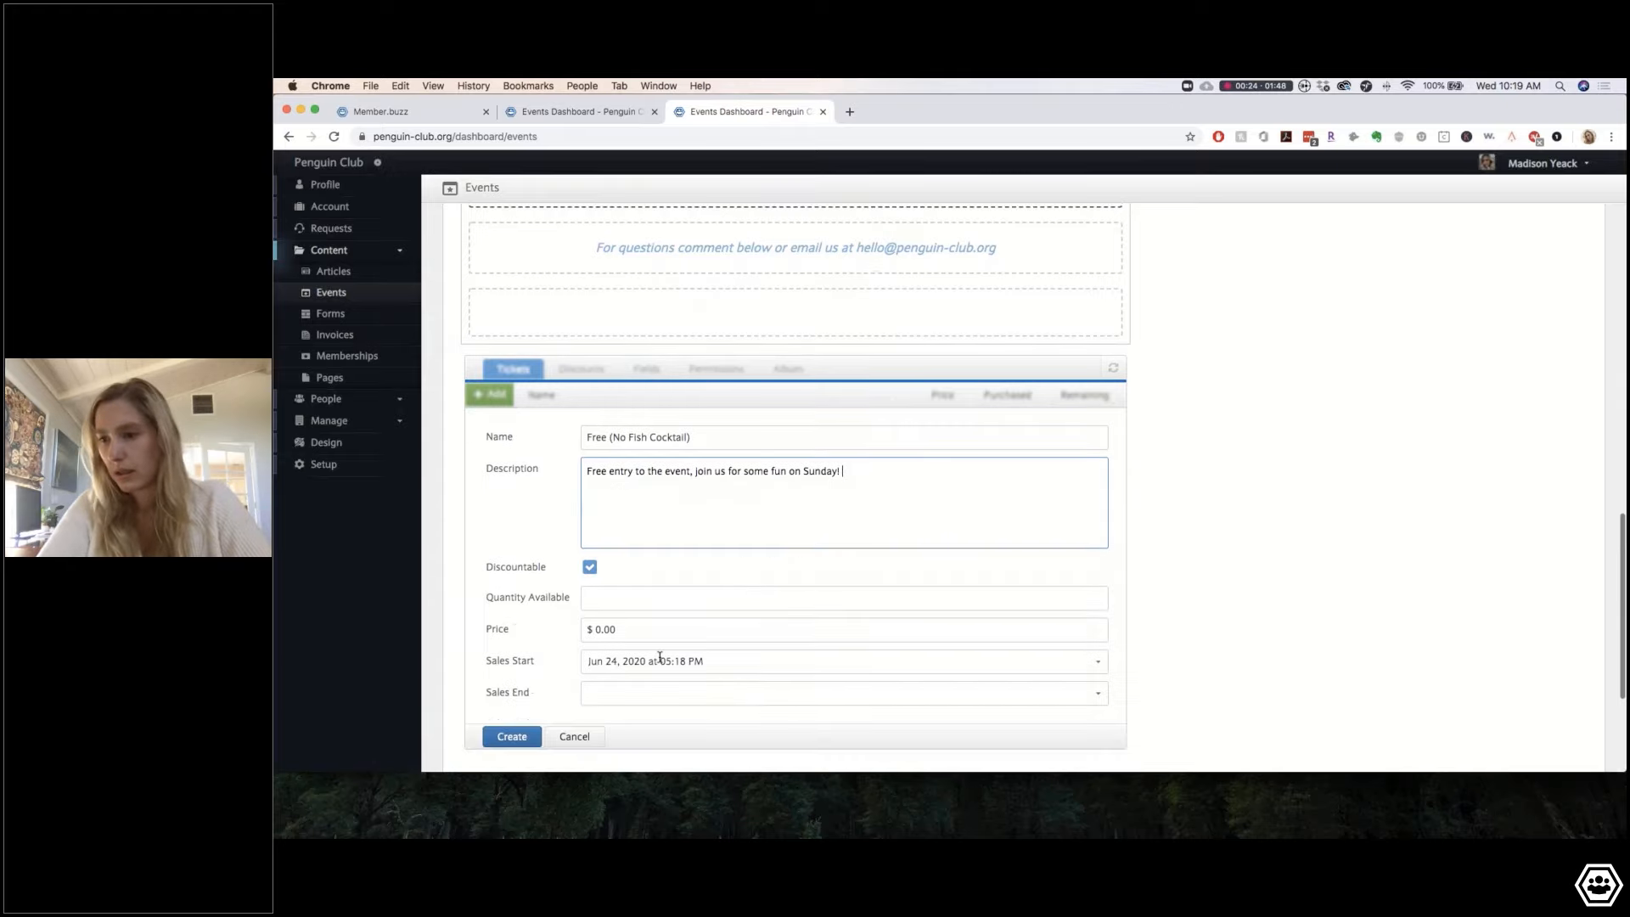
left_click(590, 567)
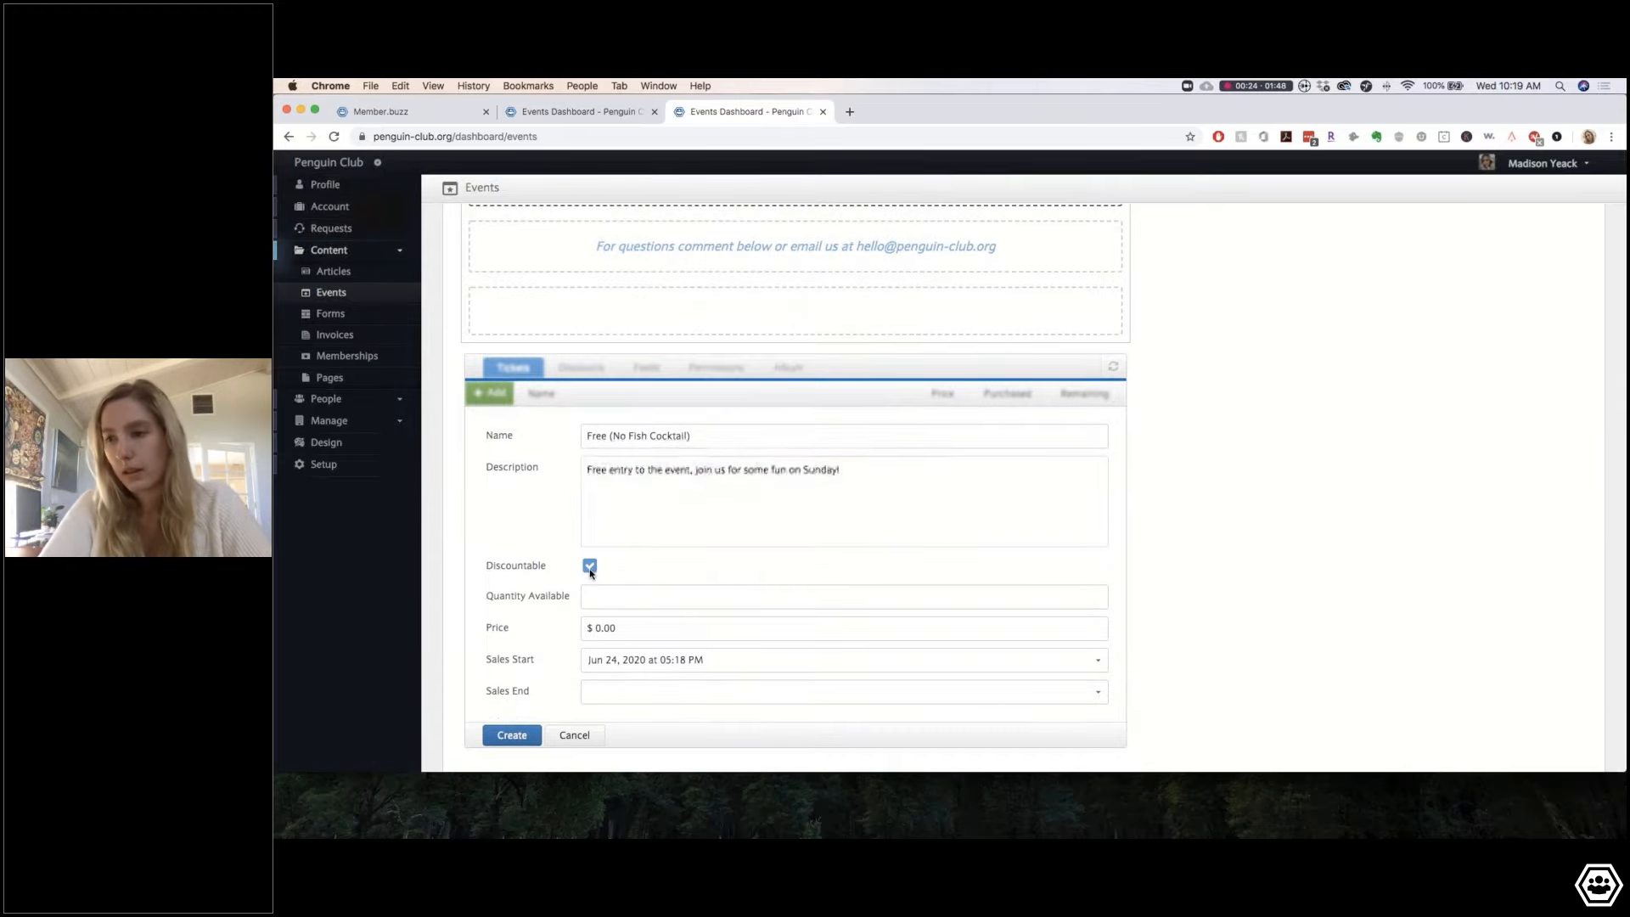
left_click(625, 599)
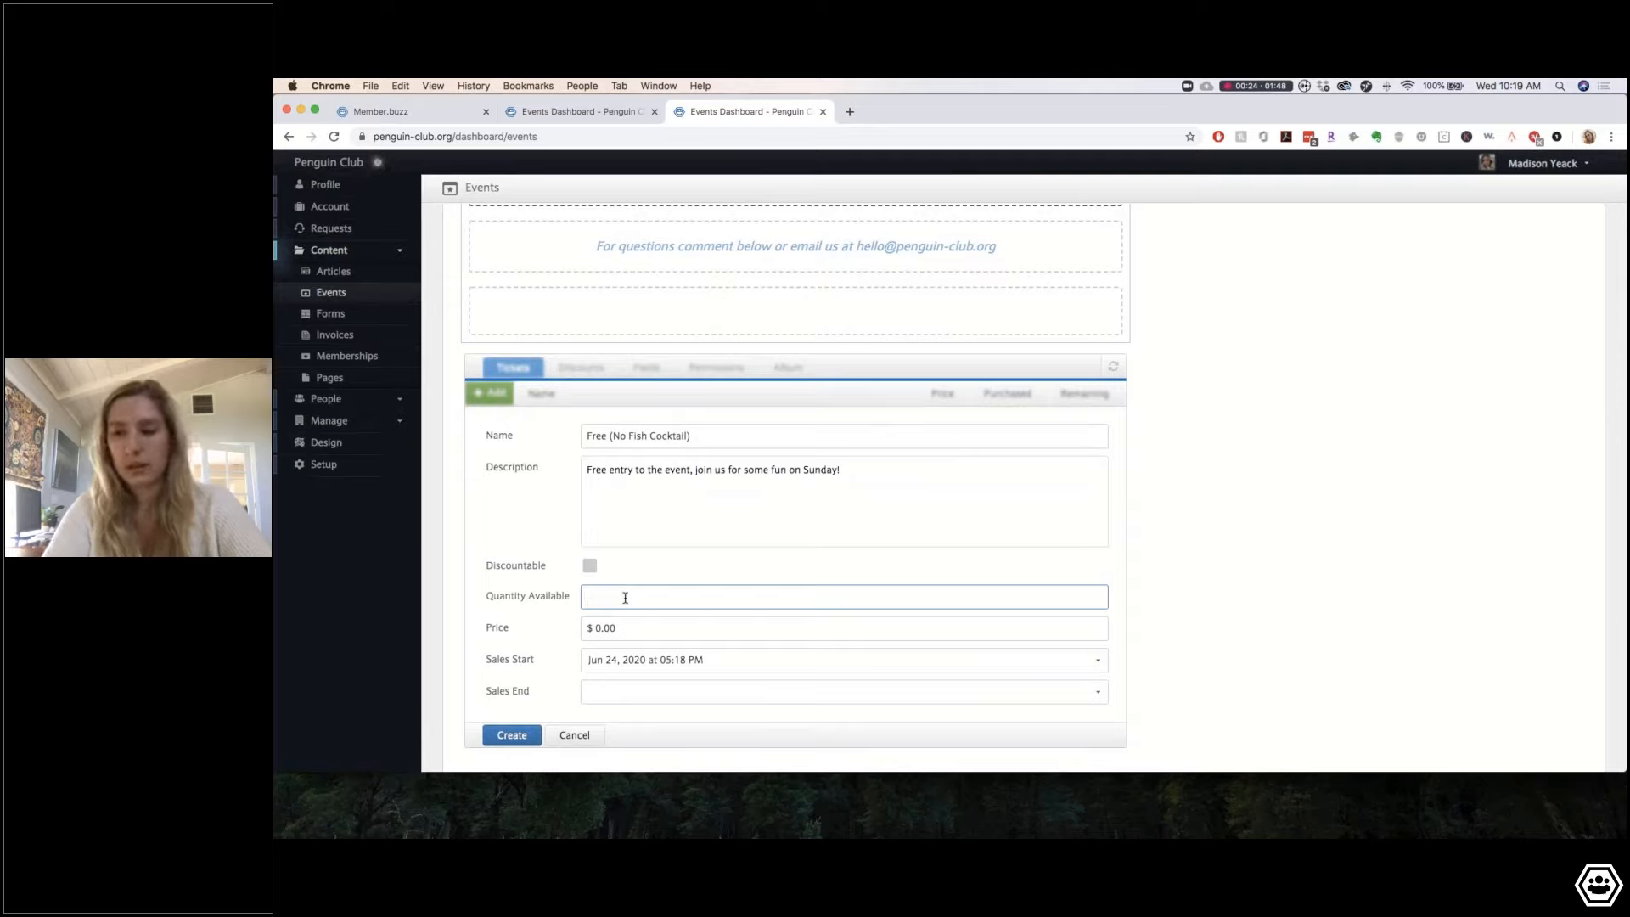
type("50")
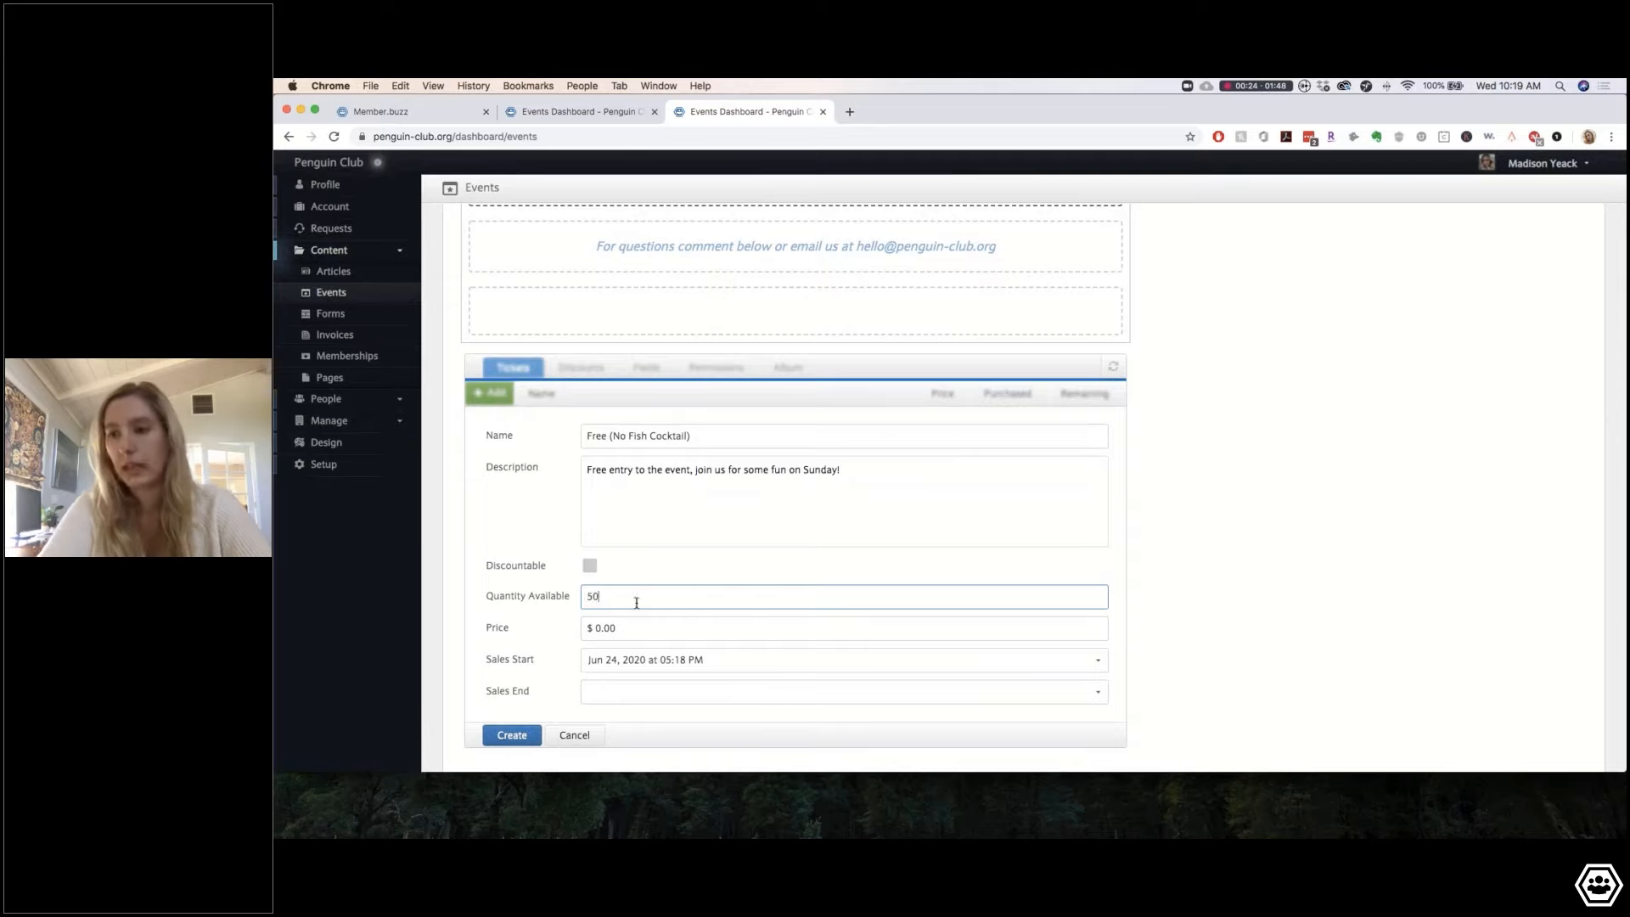
left_click(537, 617)
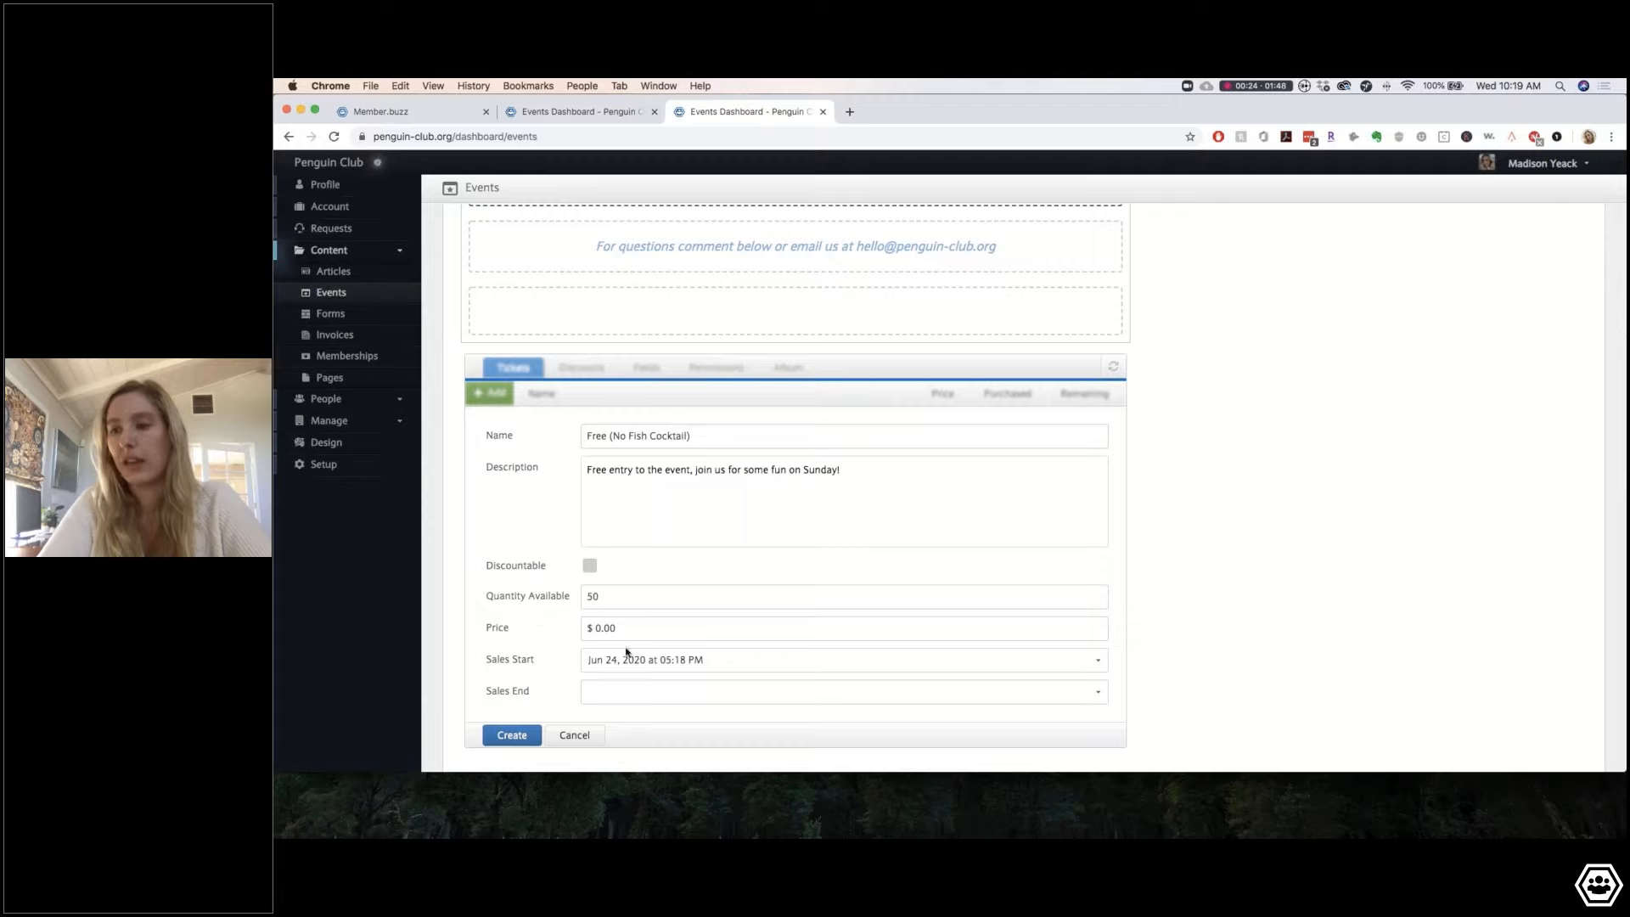
left_click(512, 736)
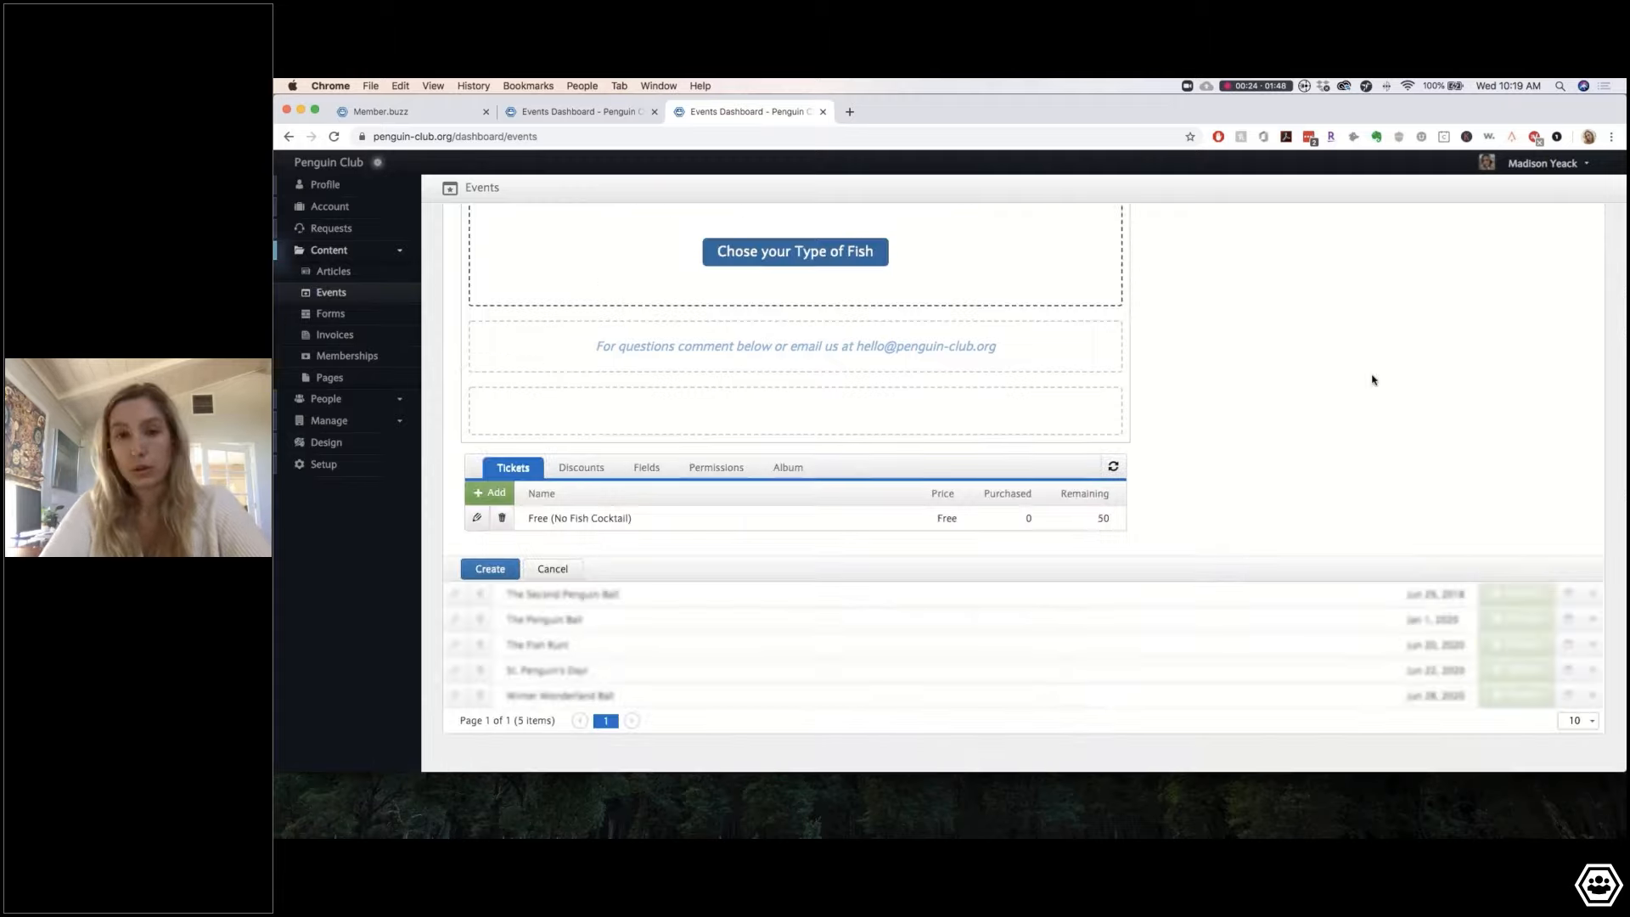
left_click(491, 492)
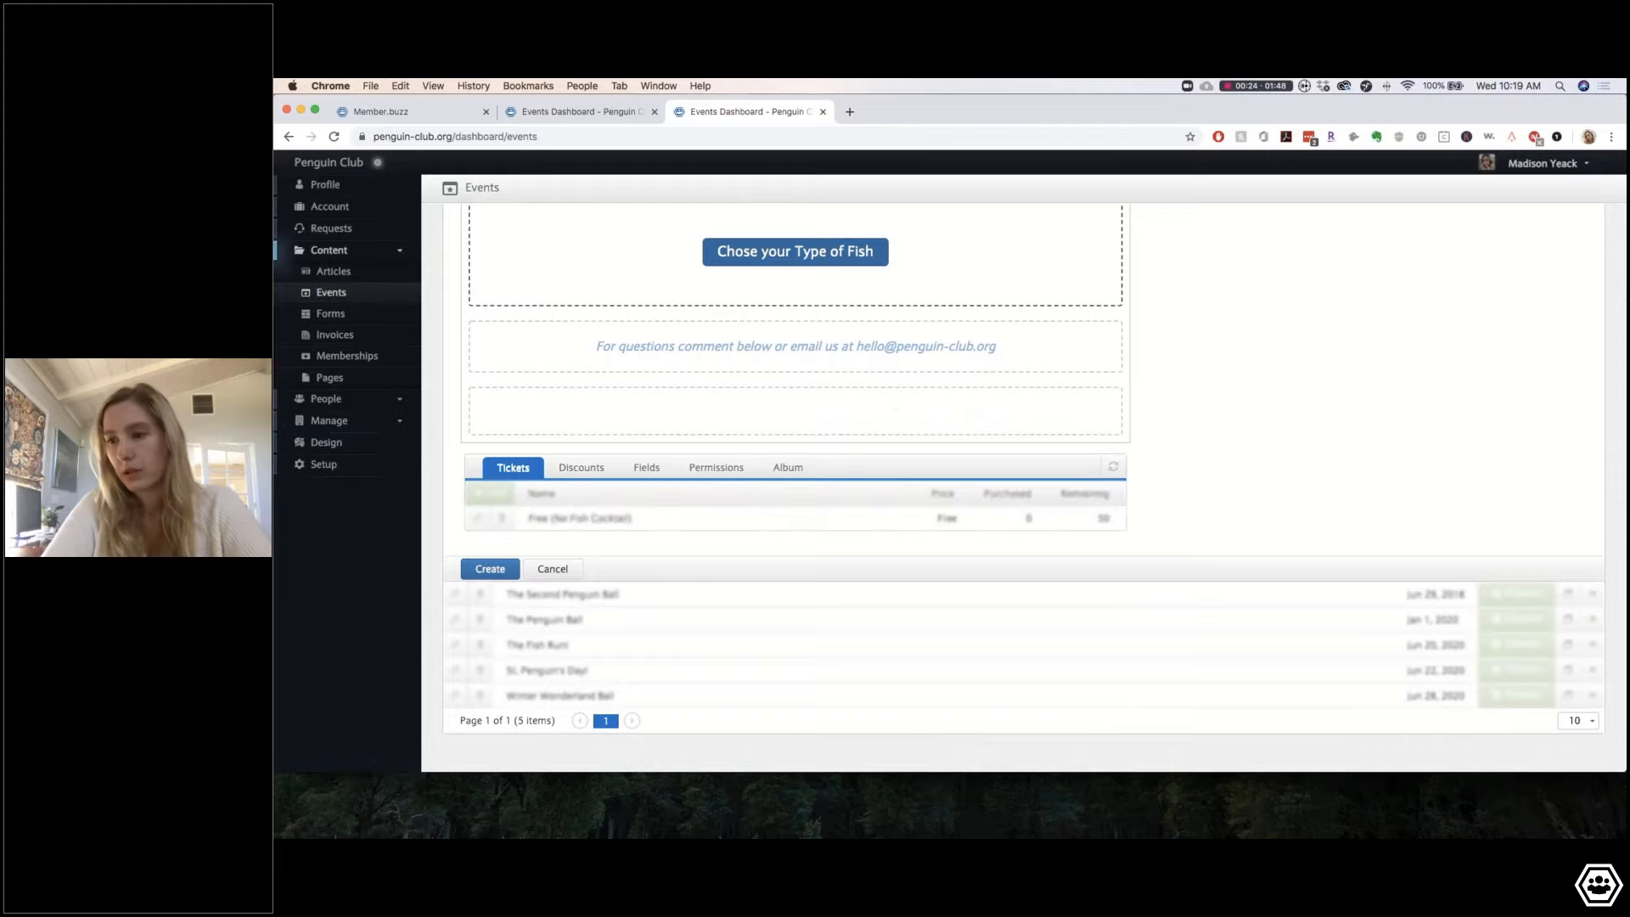
Step: Name the new ticket 'Fishy Starter' and price it at $20
left_click(608, 428)
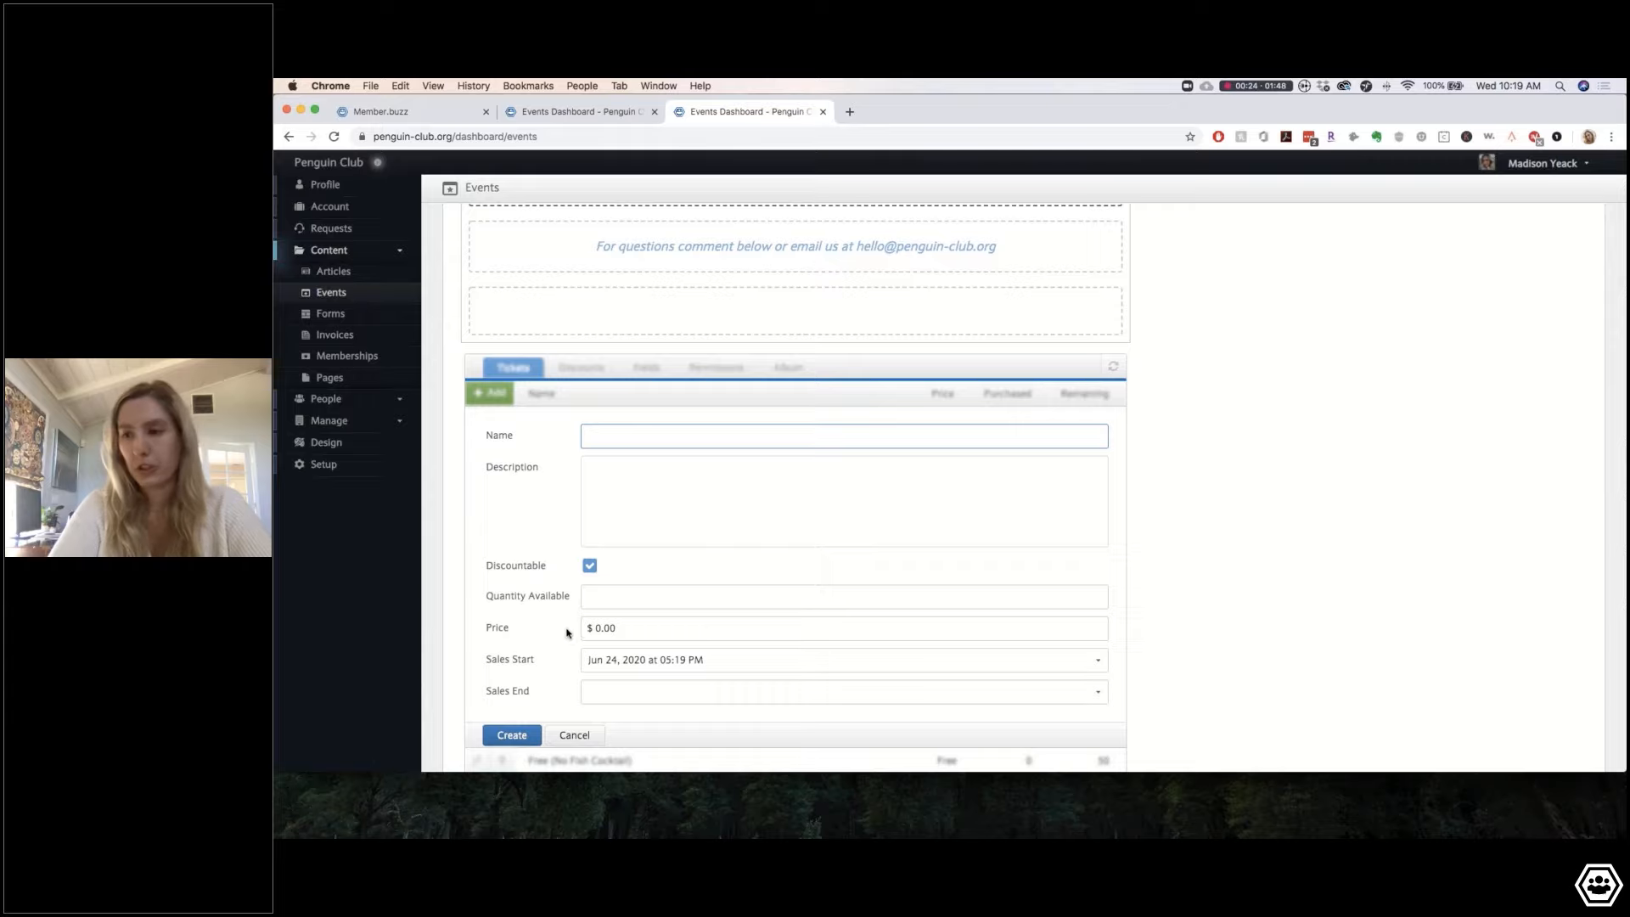
left_click(593, 628)
type("20")
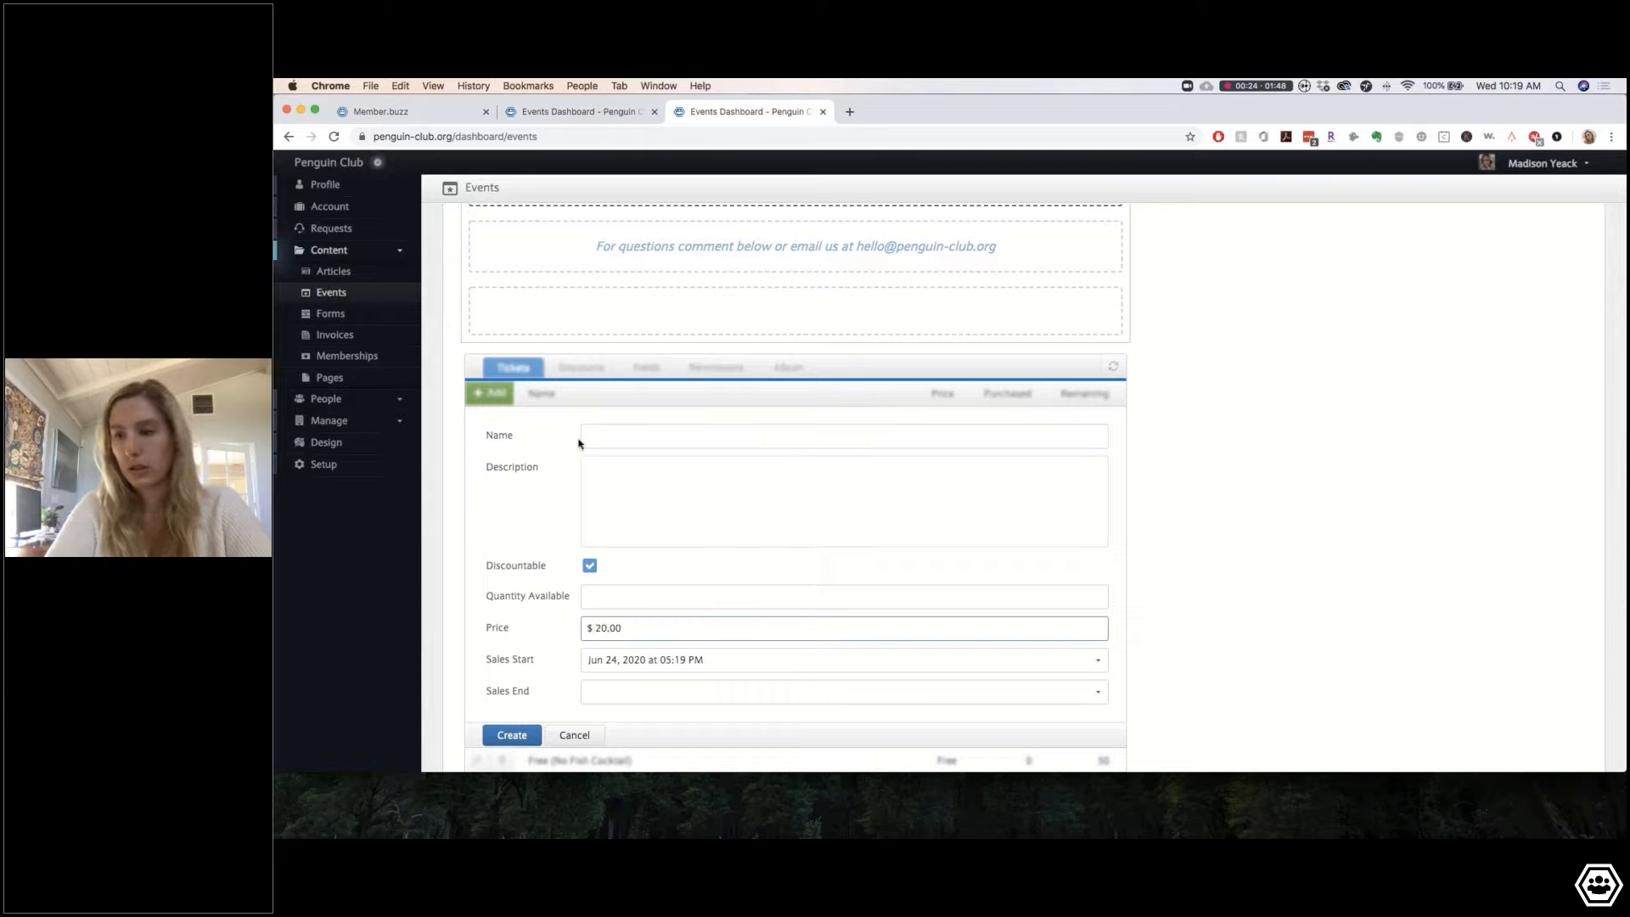
left_click(604, 437)
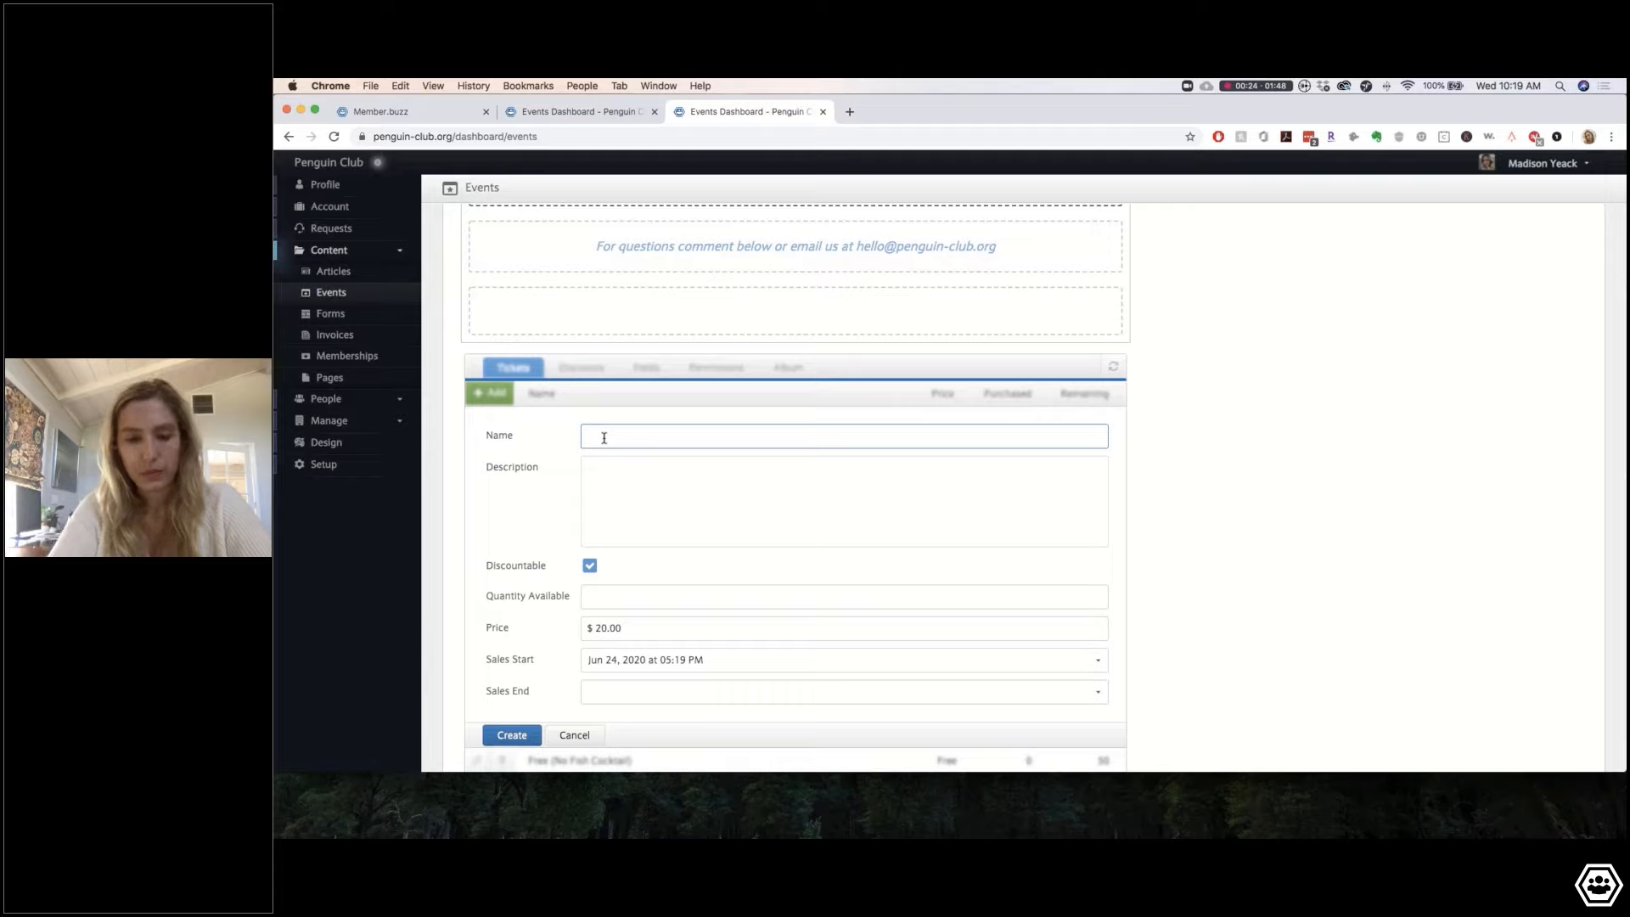
type("F")
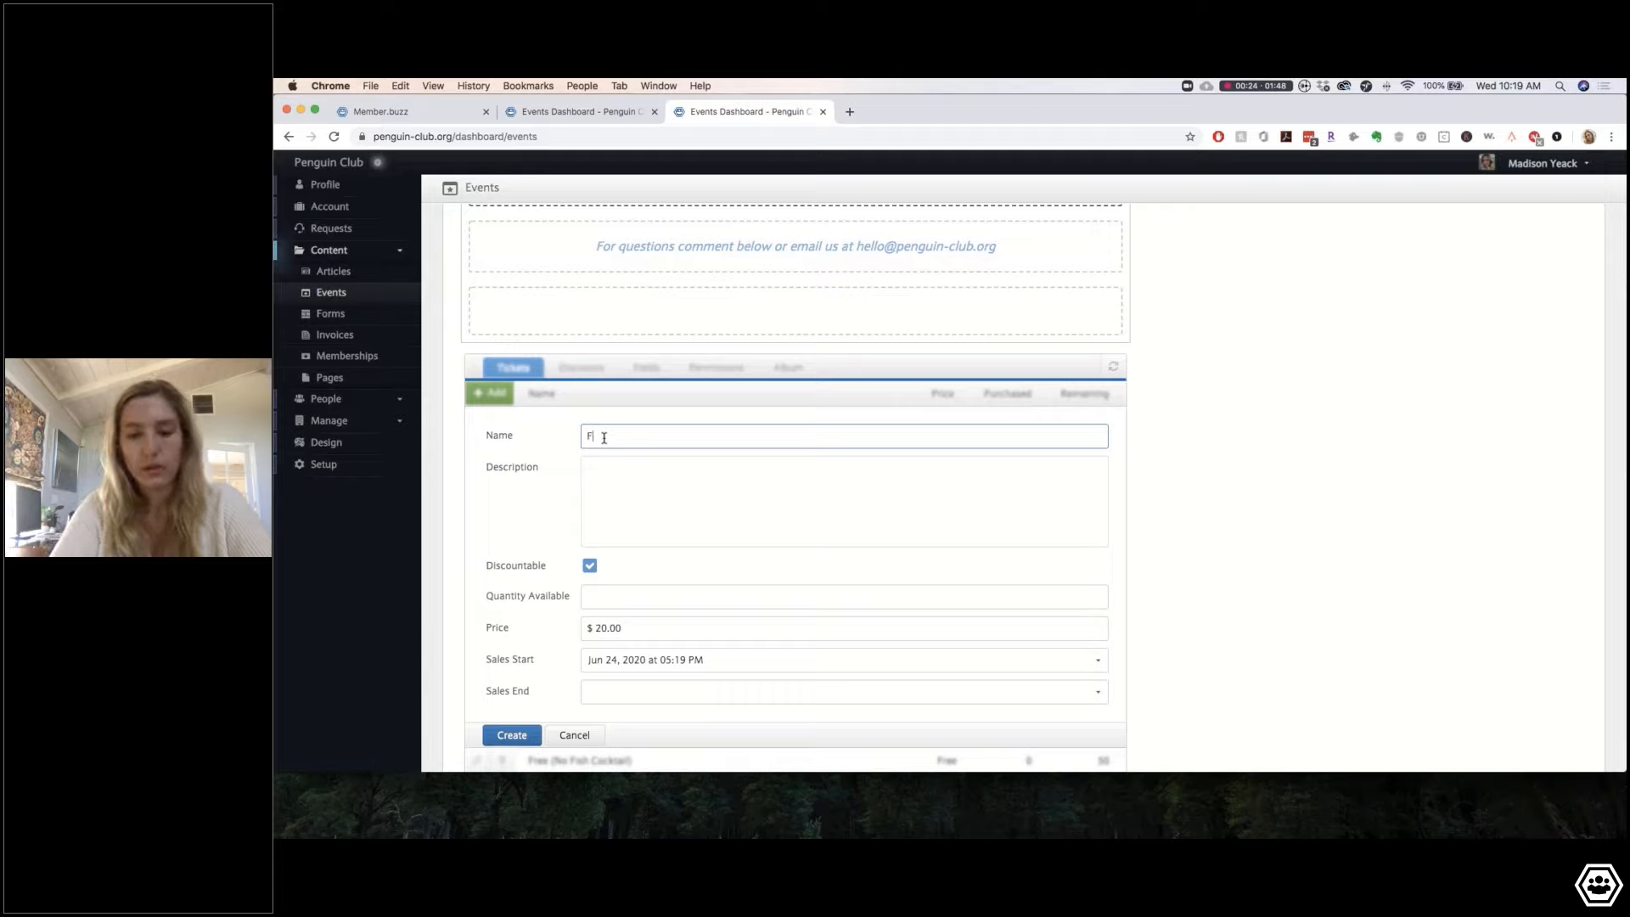
type("ishy Starte")
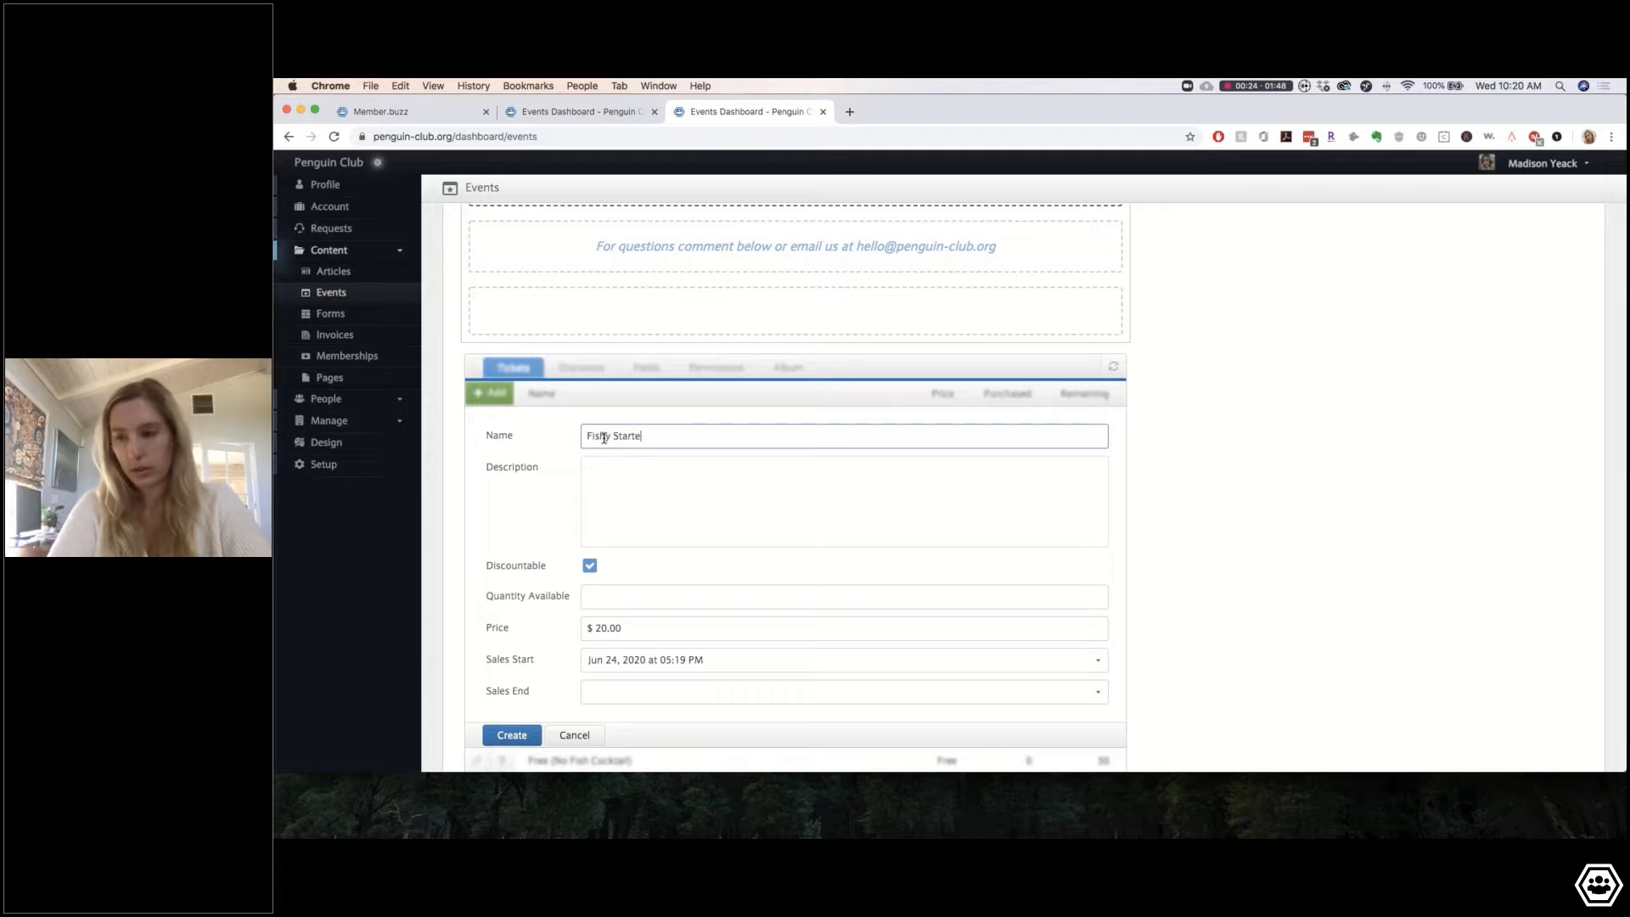
type("r")
Step: Write its fish-cocktail description ending 'during our virtual happy hour!', set quantity 100, and save it
left_click(608, 486)
type("T")
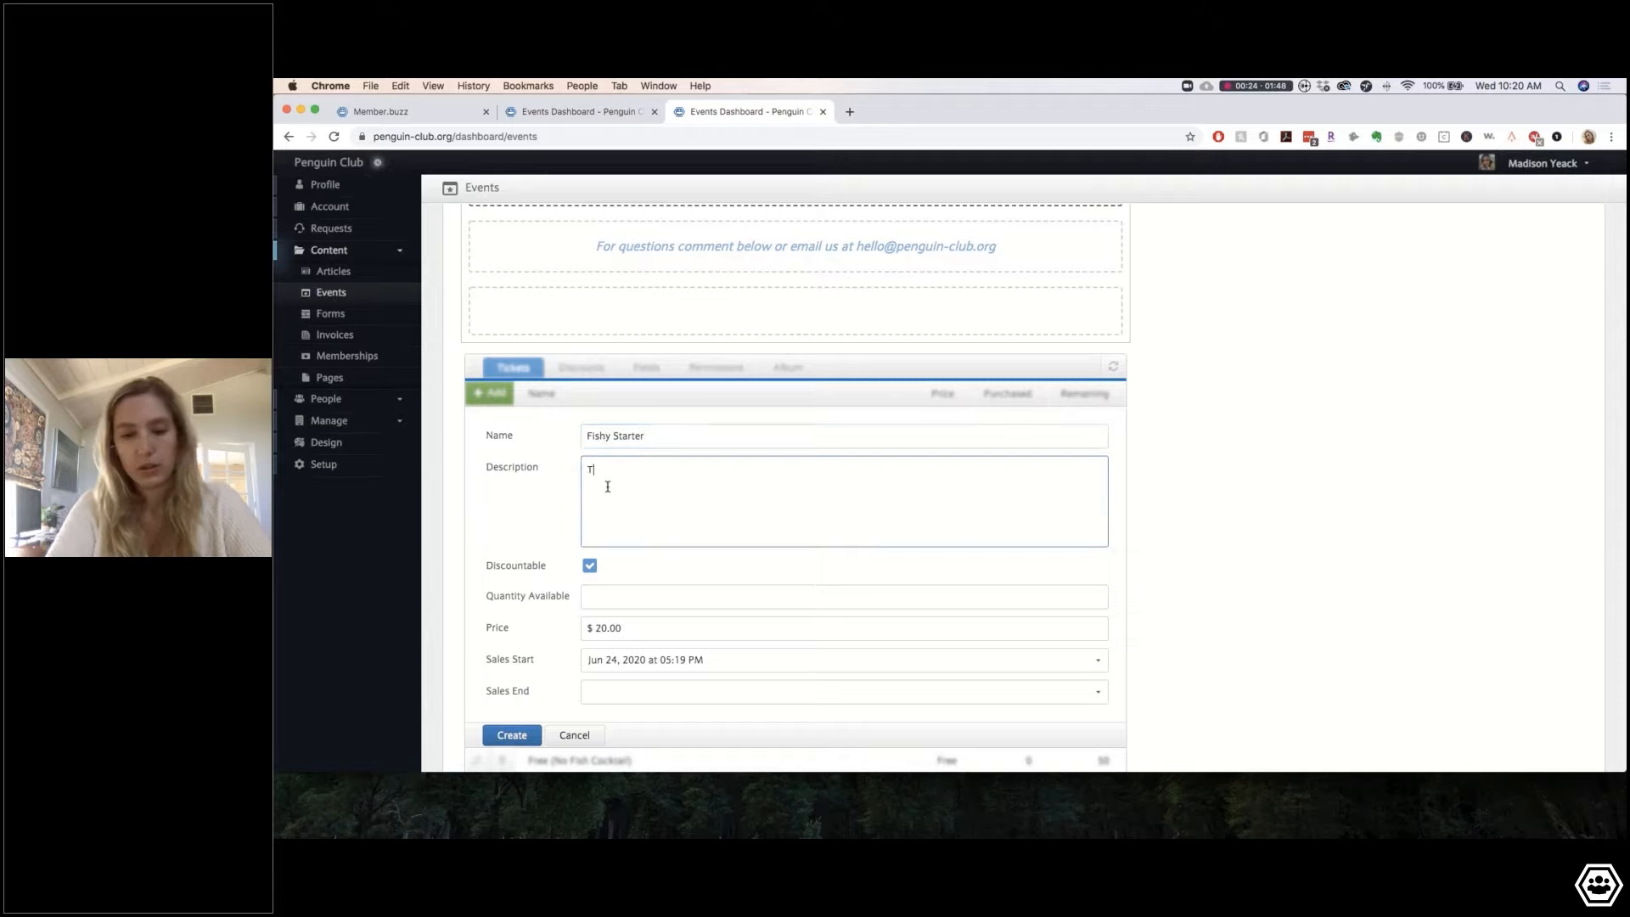
type("wo F")
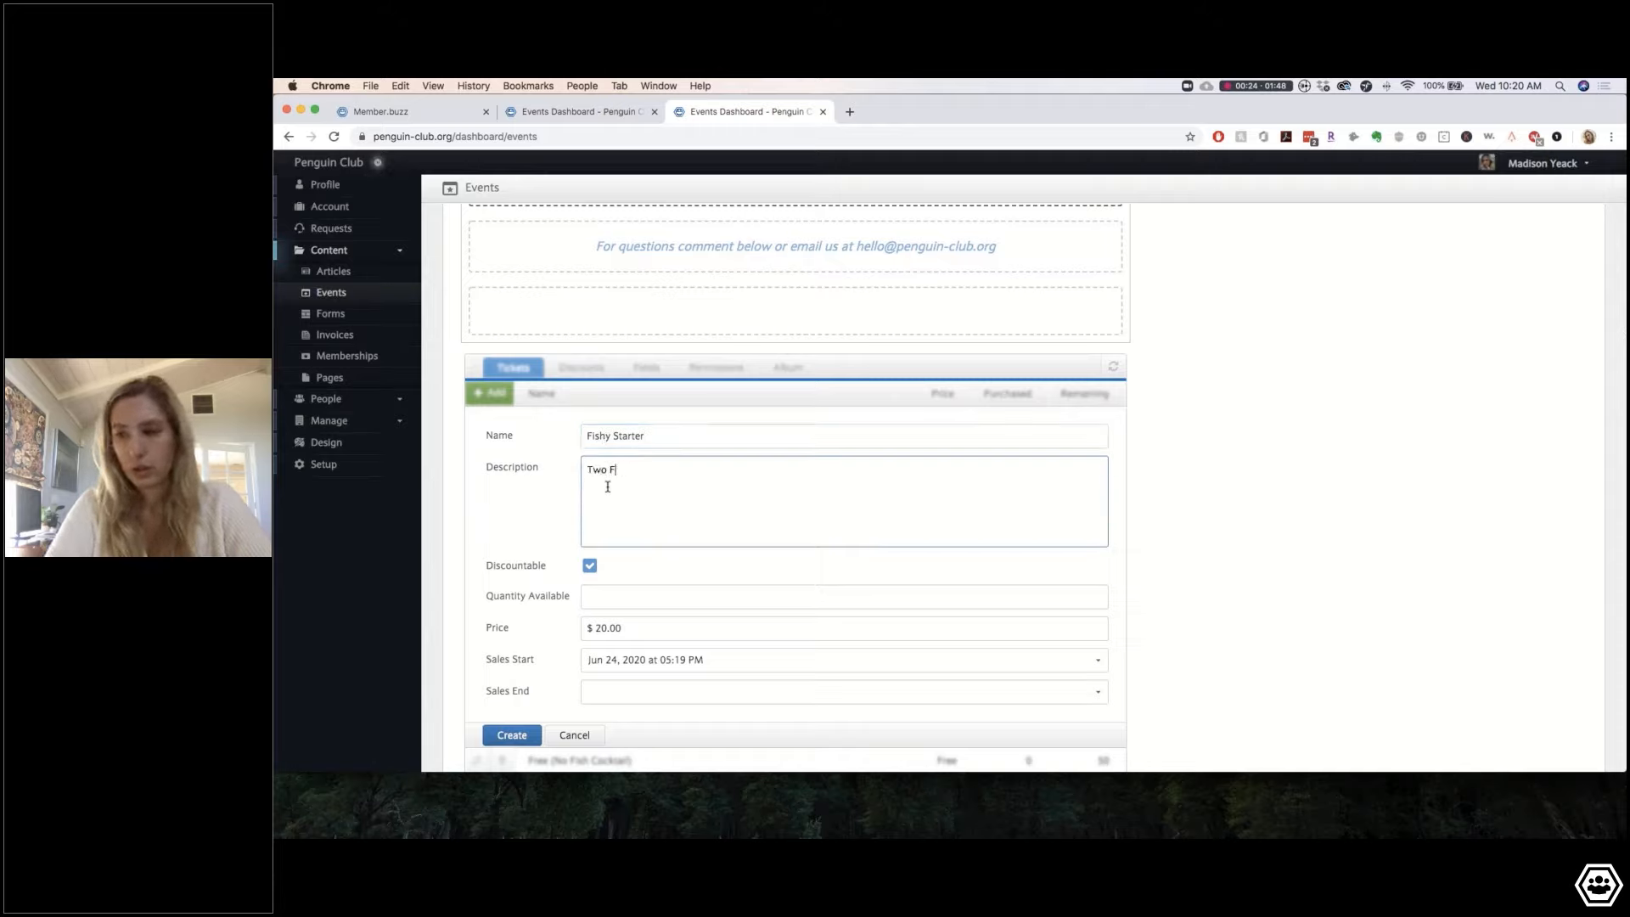
type("ish  fish coct")
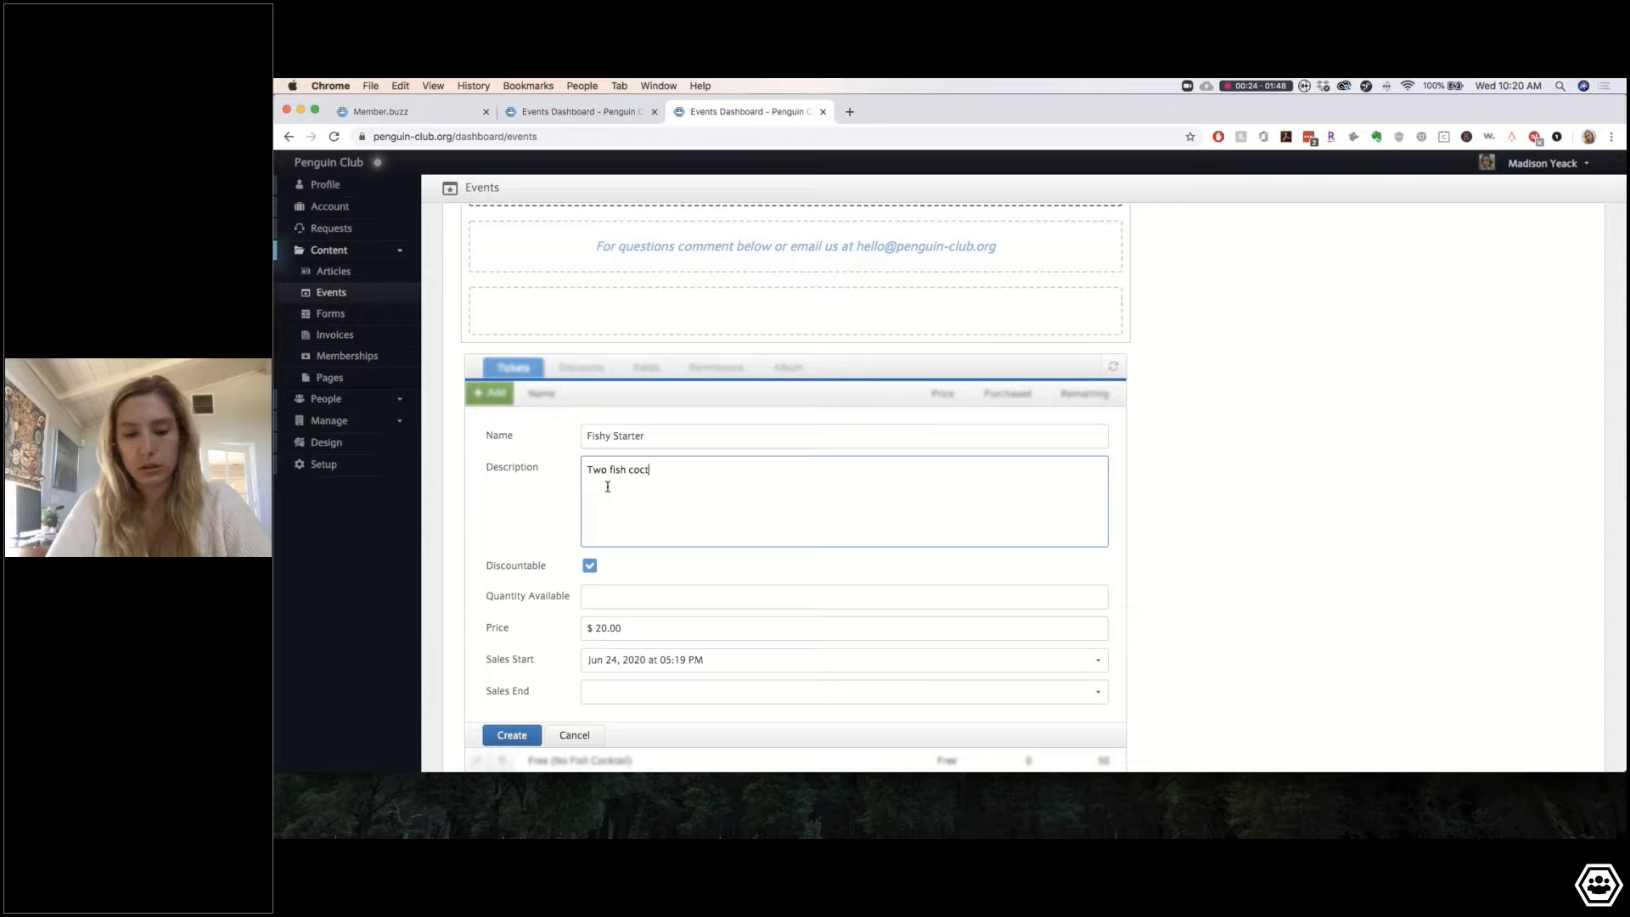
type("ails")
key("BackSpace")
key("BackSpace")
key("BackSpace")
key("BackSpace")
key("BackSpace")
key("BackSpace")
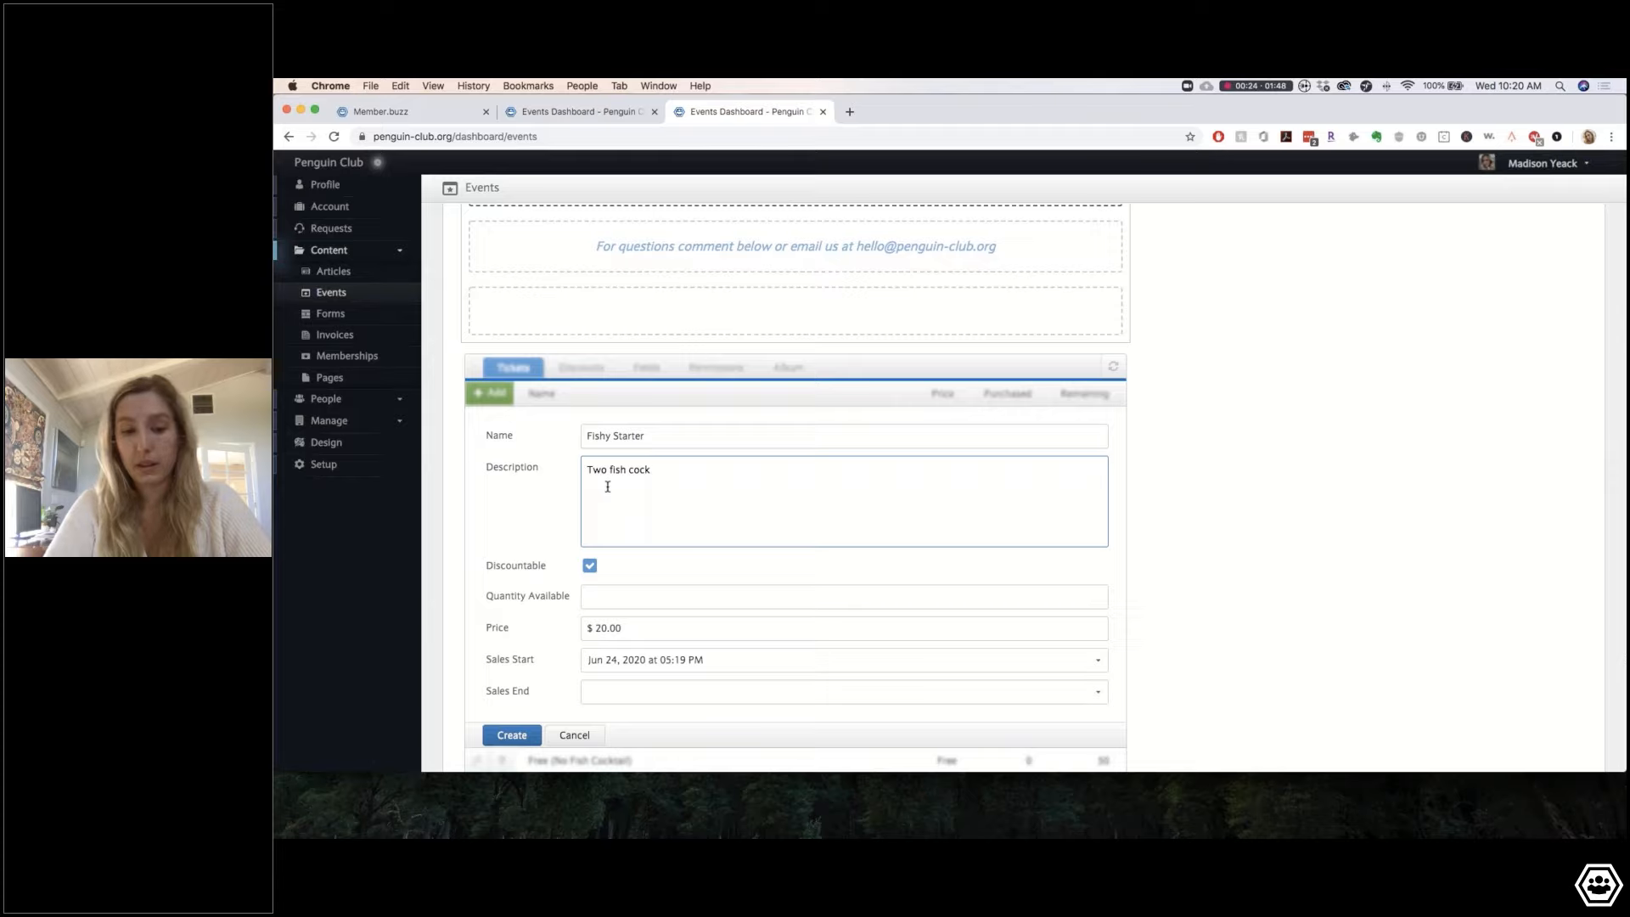
type("ktasil")
key("BackSpace")
key("BackSpace")
type("ai")
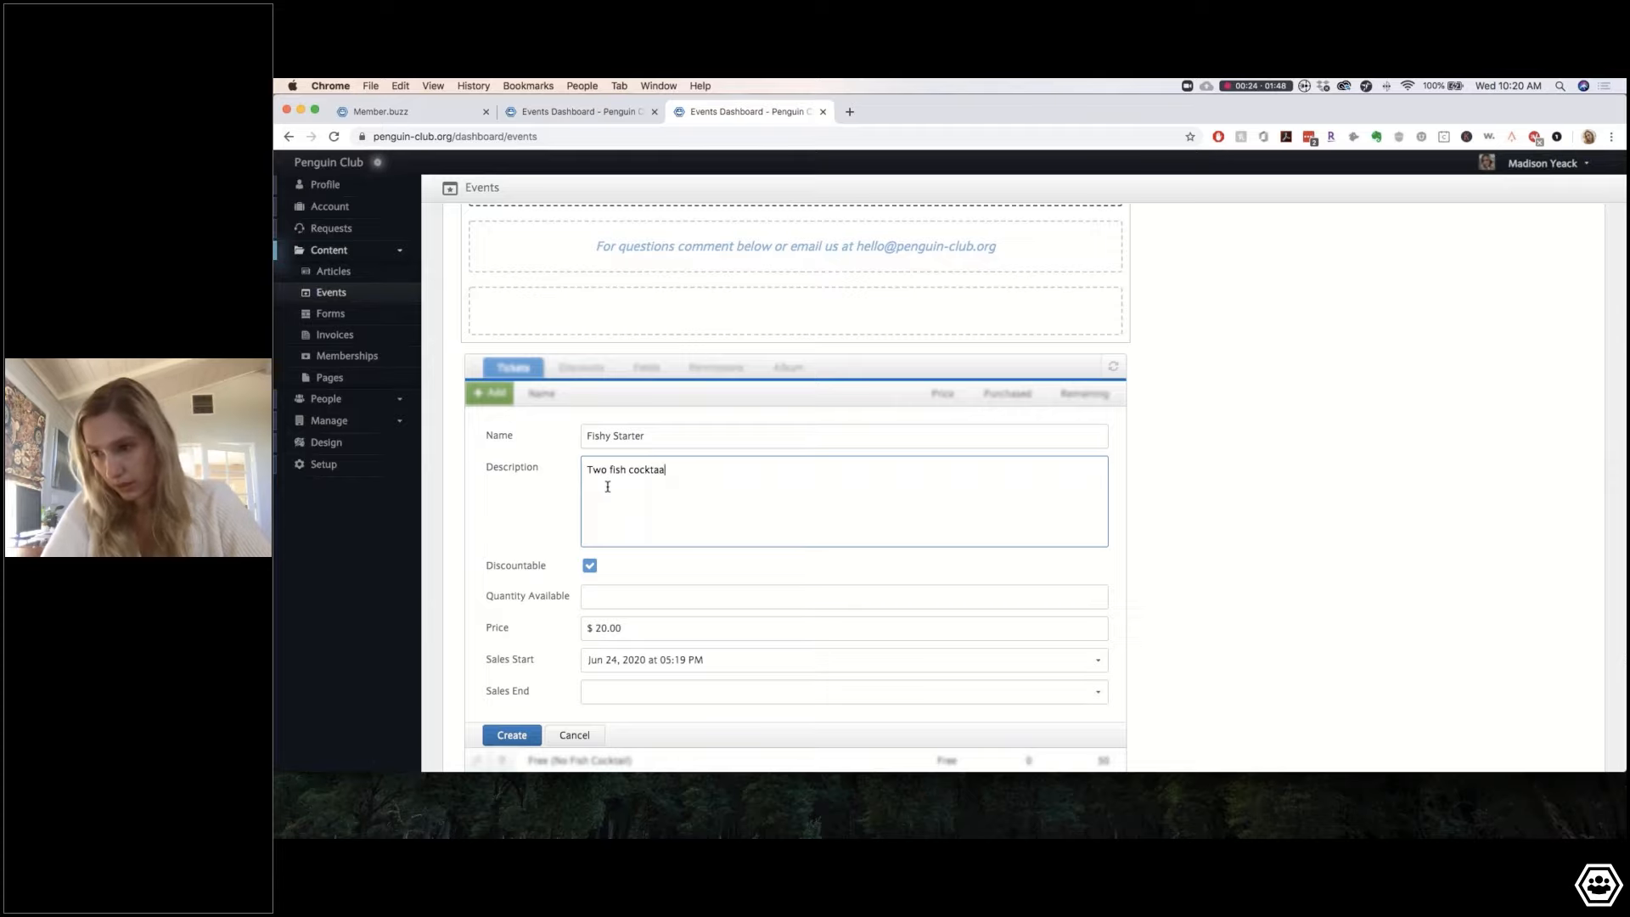
type("ls")
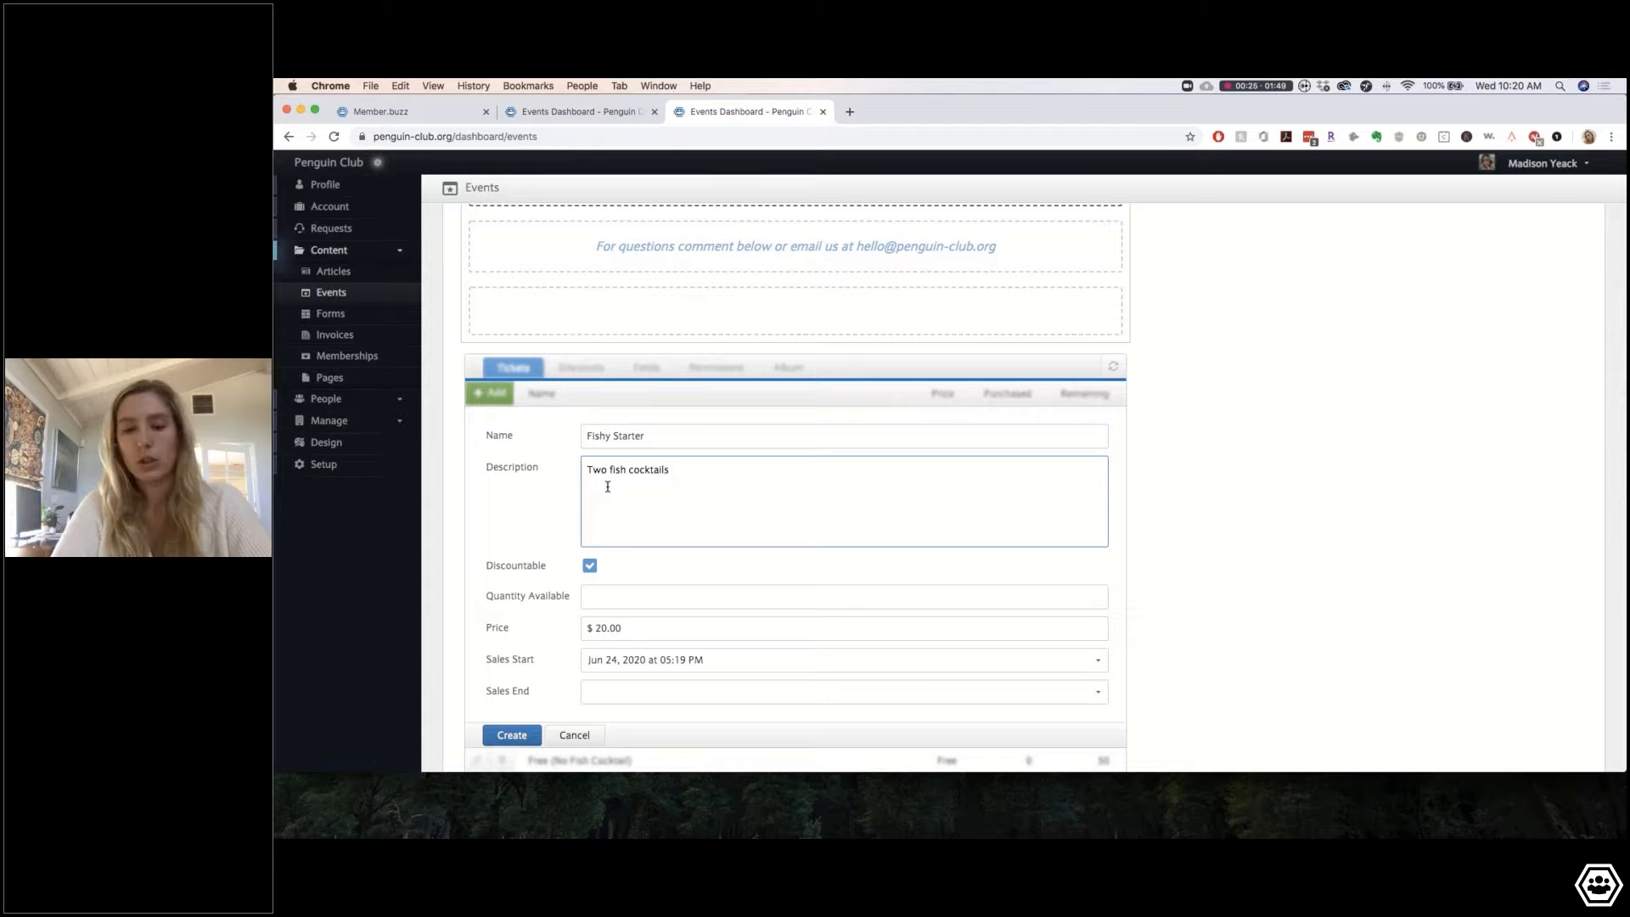
type(" to enjoy ")
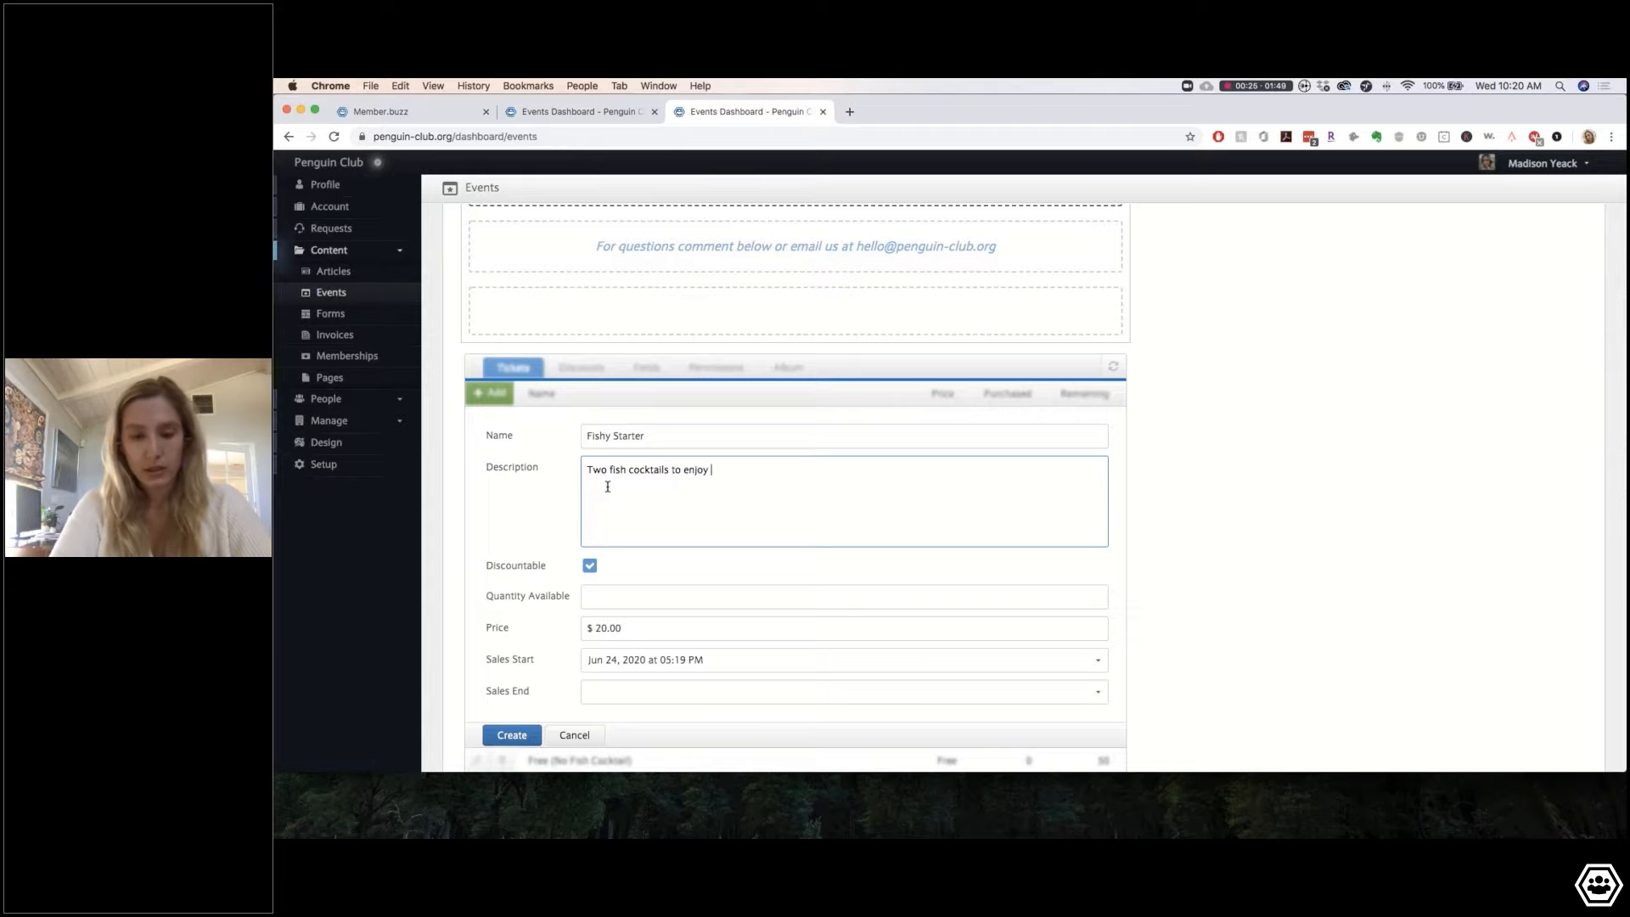
type("dyring our v")
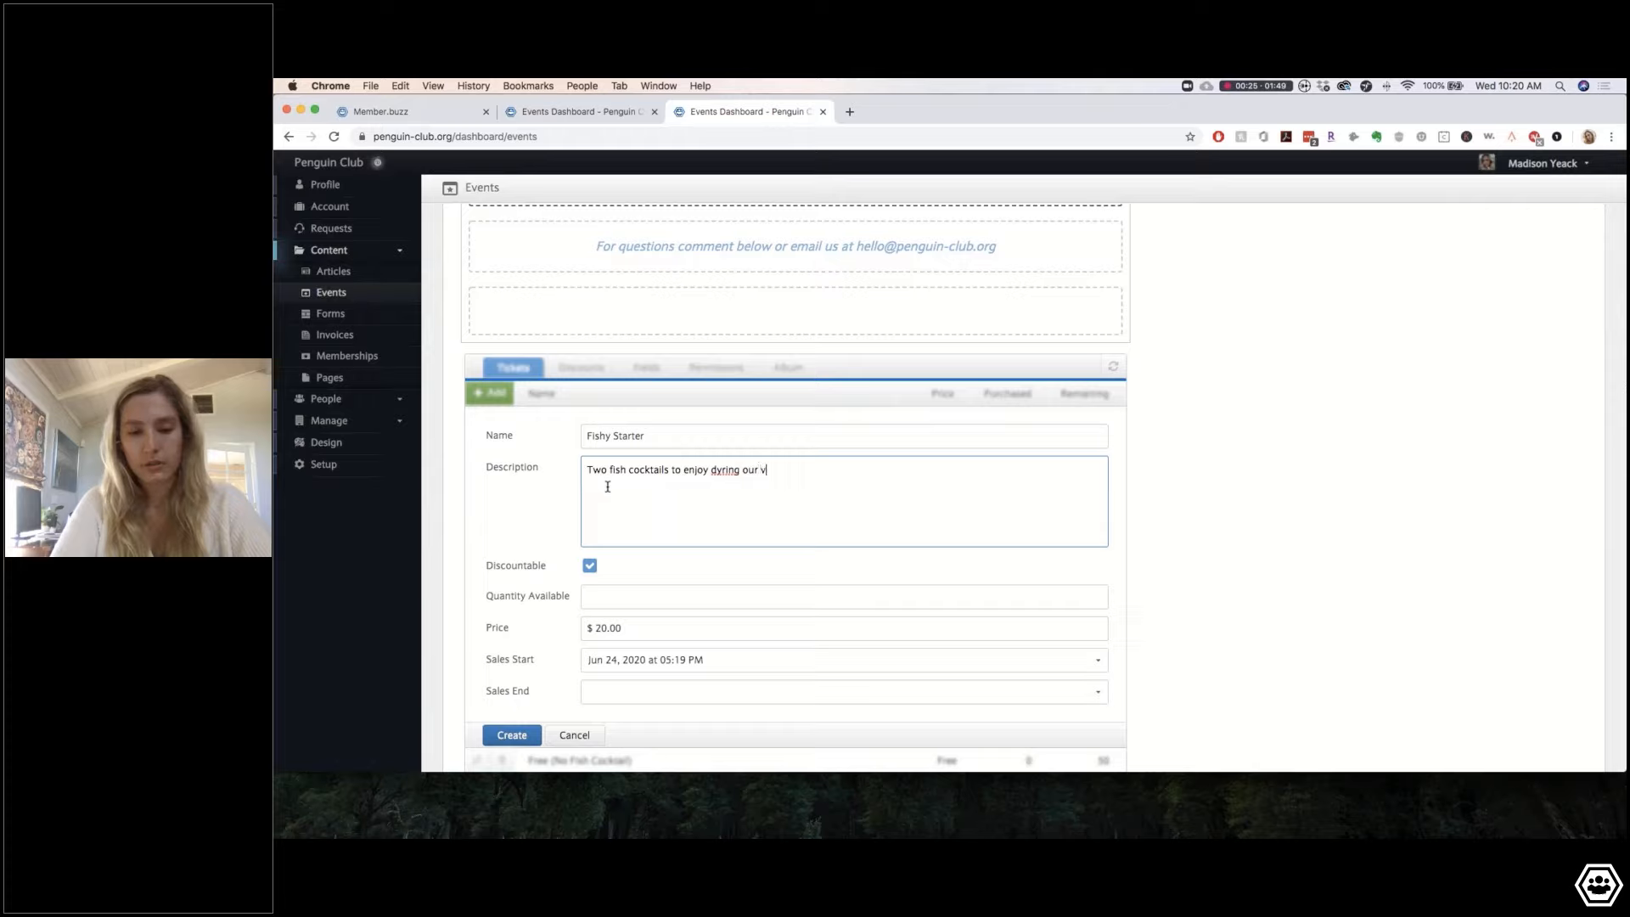
type("irtual happy ho")
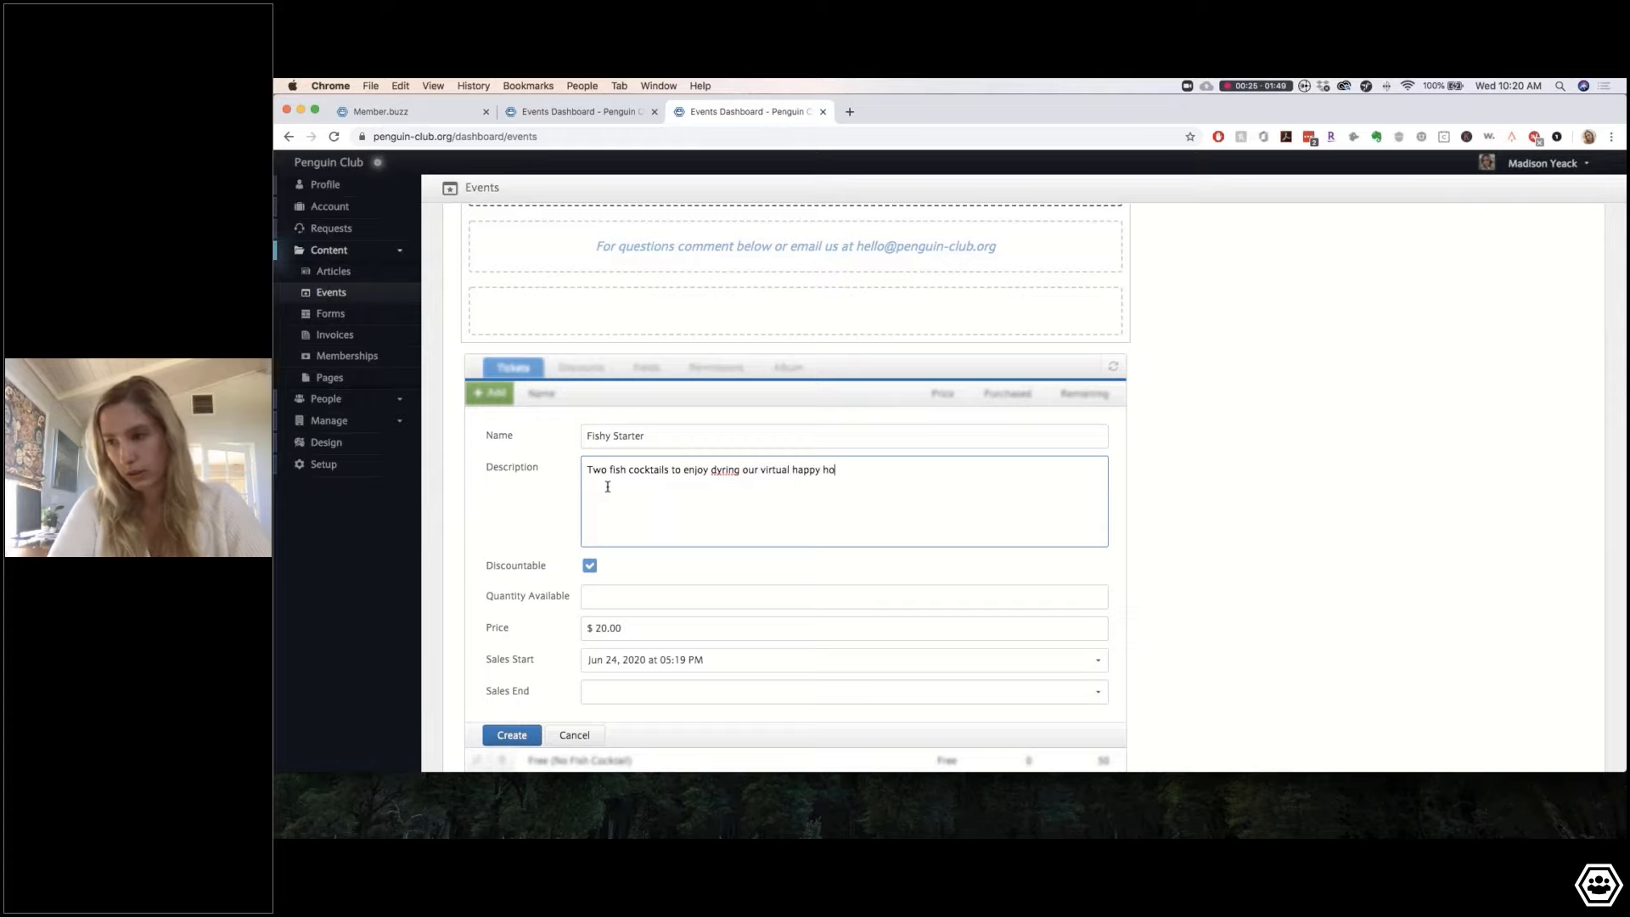
type("ur!")
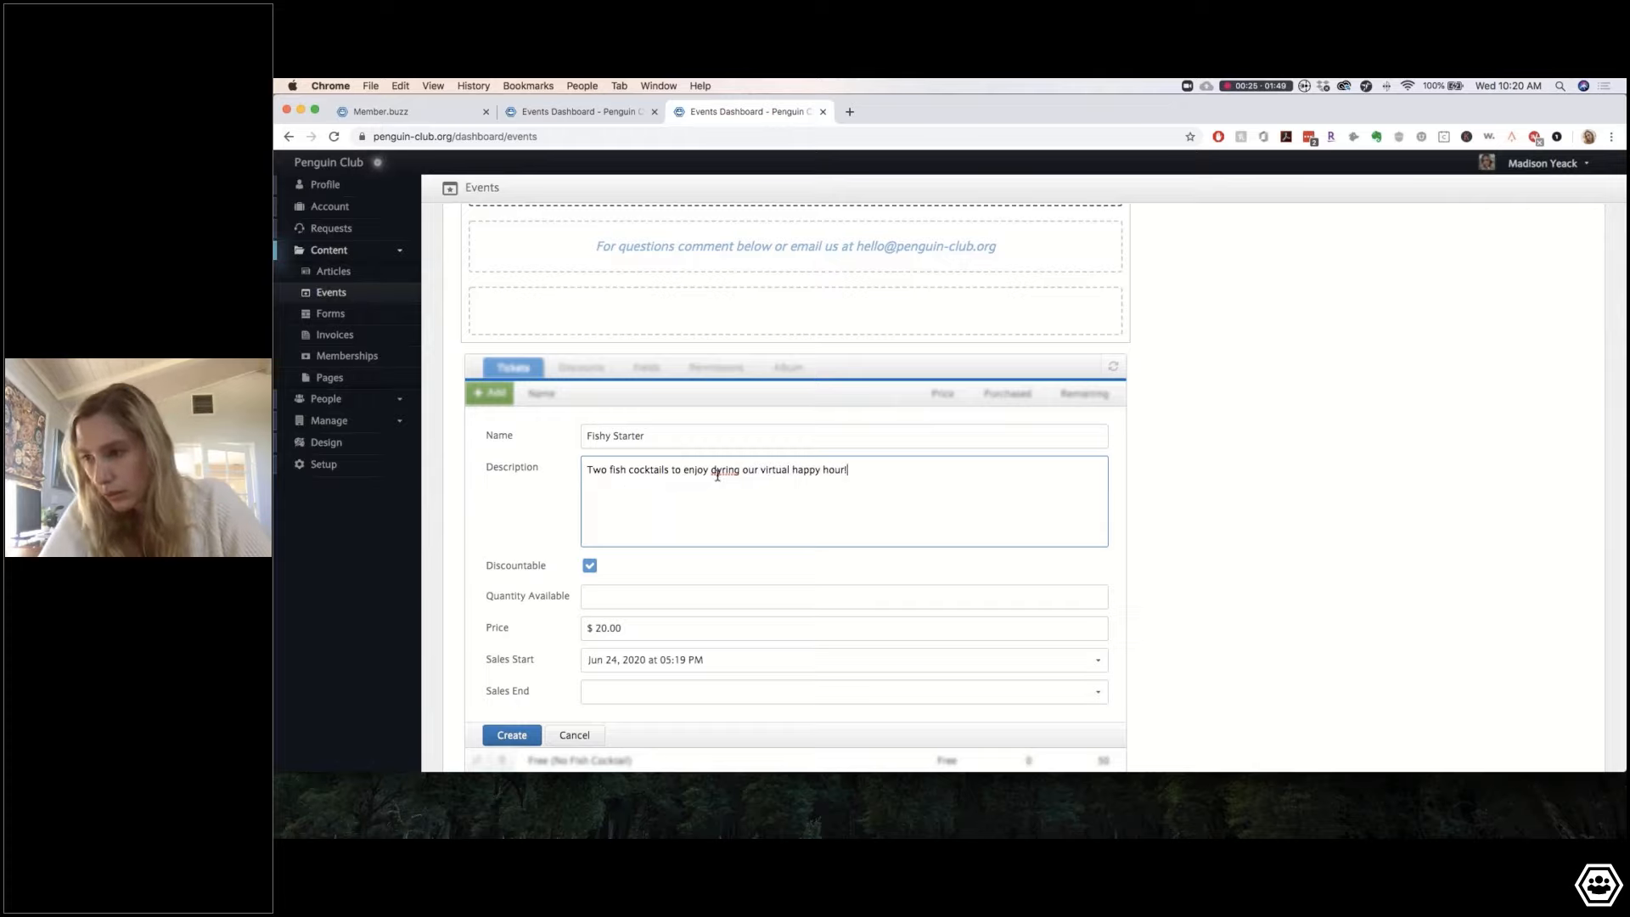
left_click_drag(715, 471, 721, 472)
type("u")
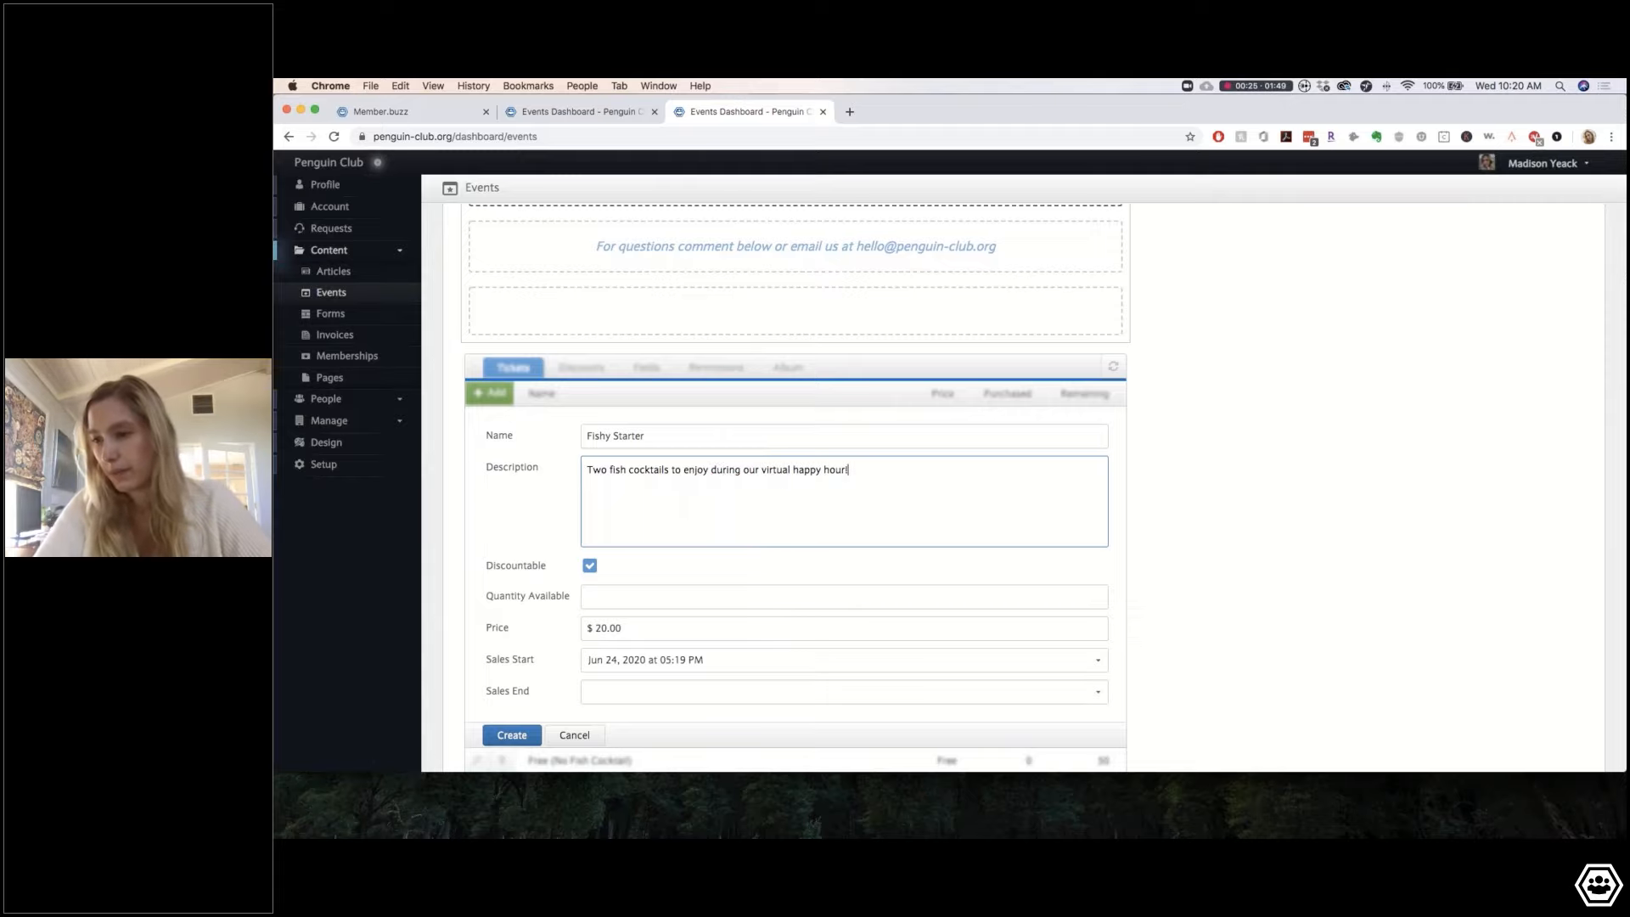
left_click(603, 598)
type("100")
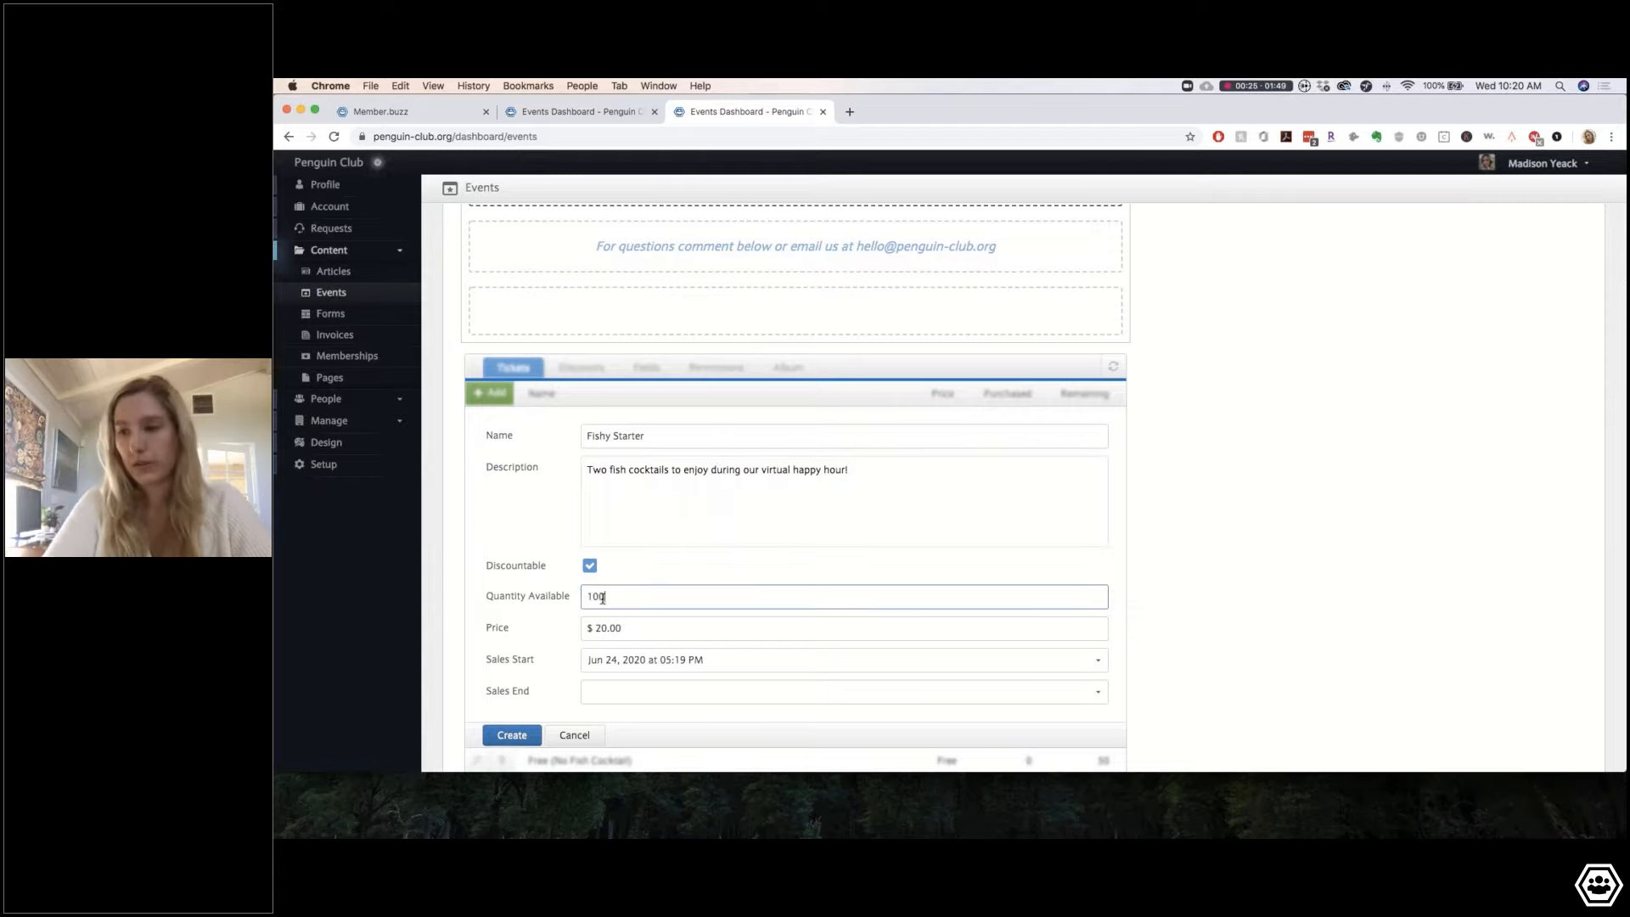
left_click(512, 735)
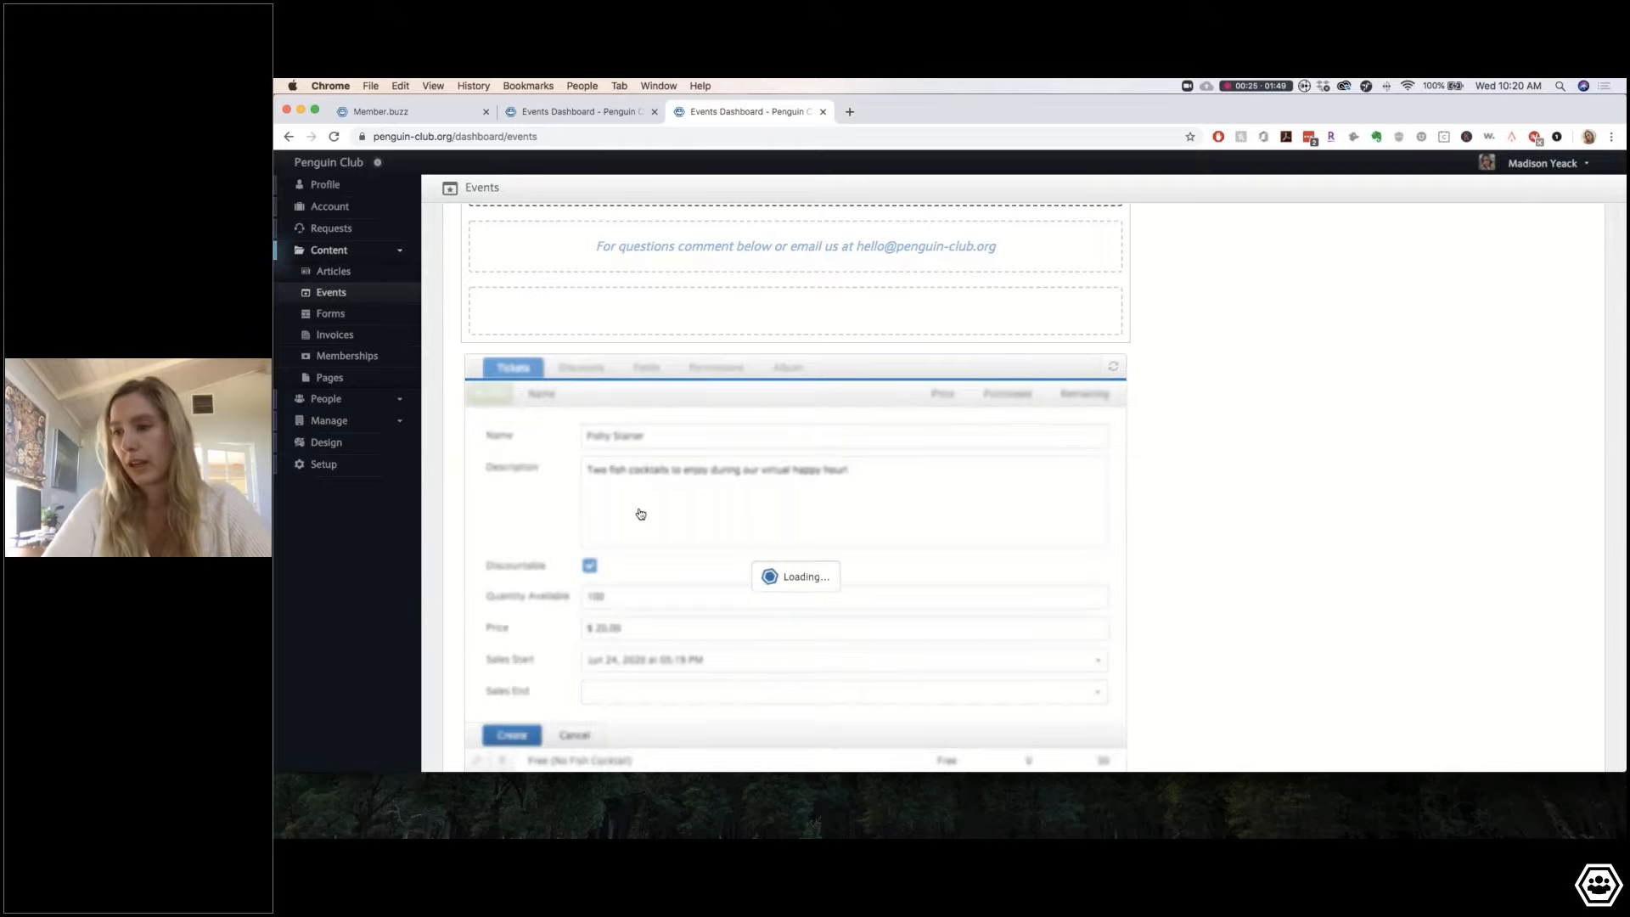
Step: Add a third ticket named 'Fishtastic Value Price'
left_click(509, 472)
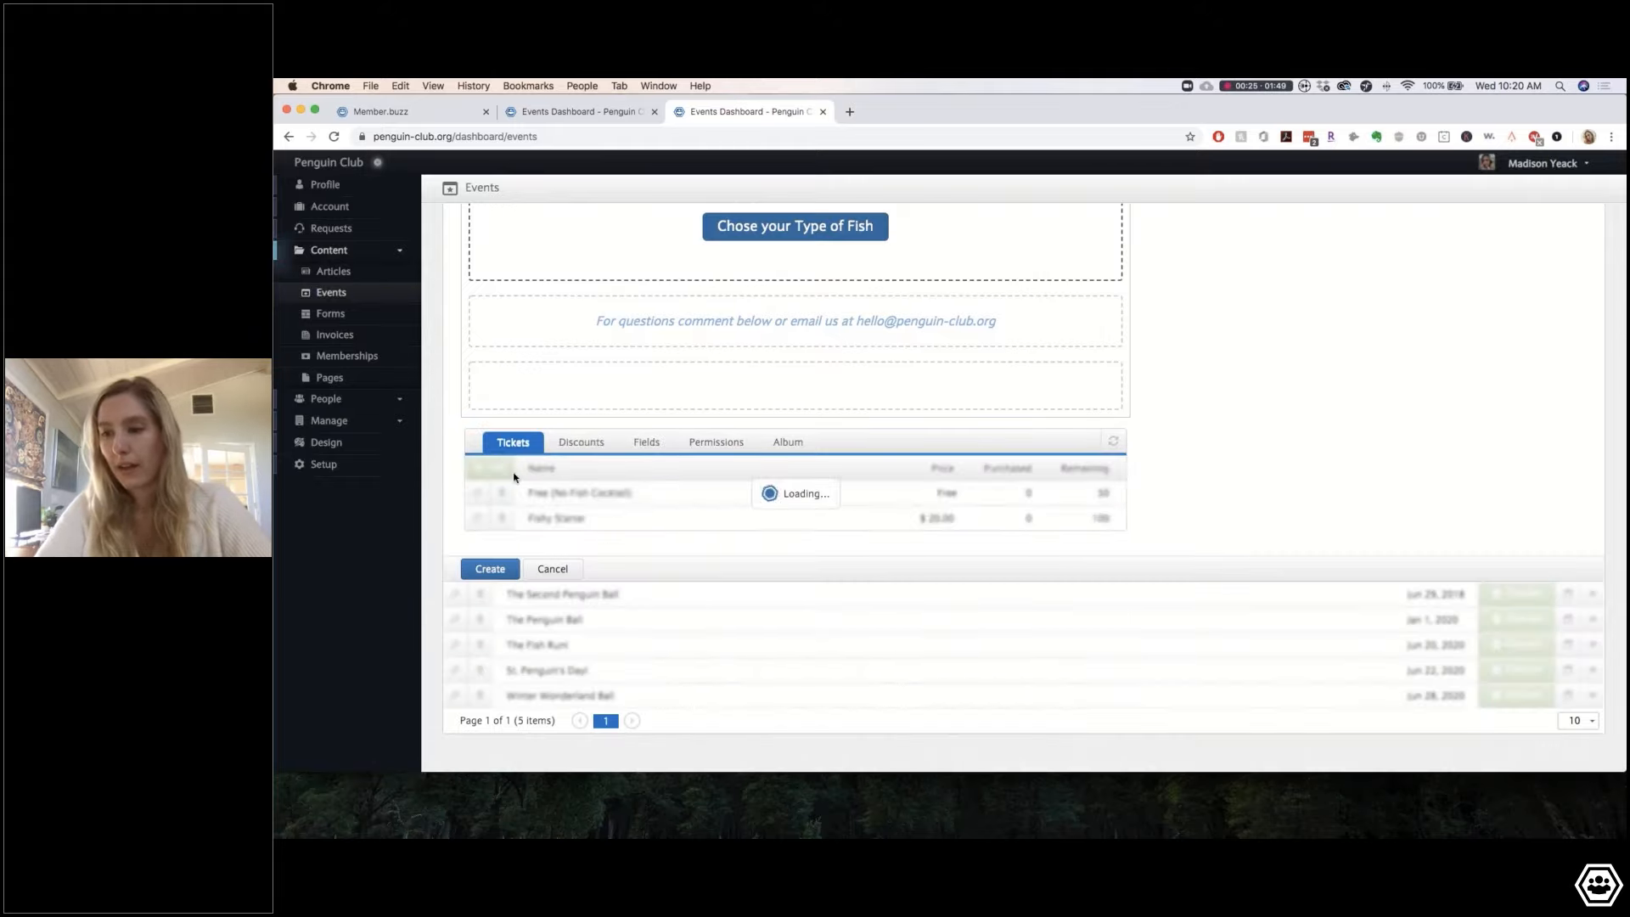
left_click(611, 441)
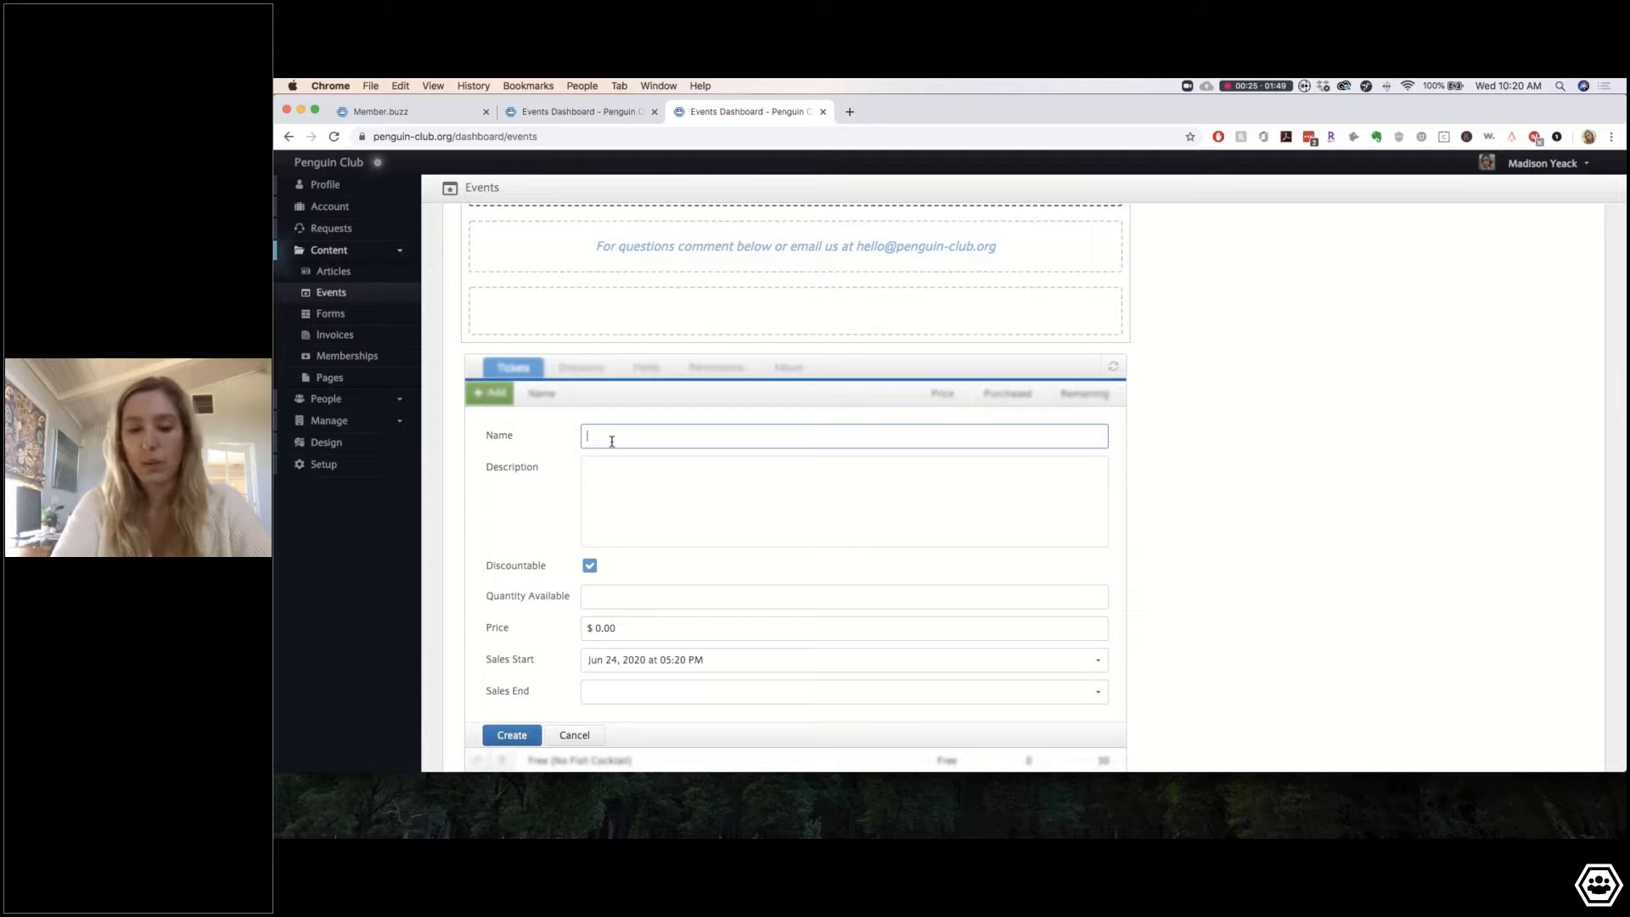
type("F")
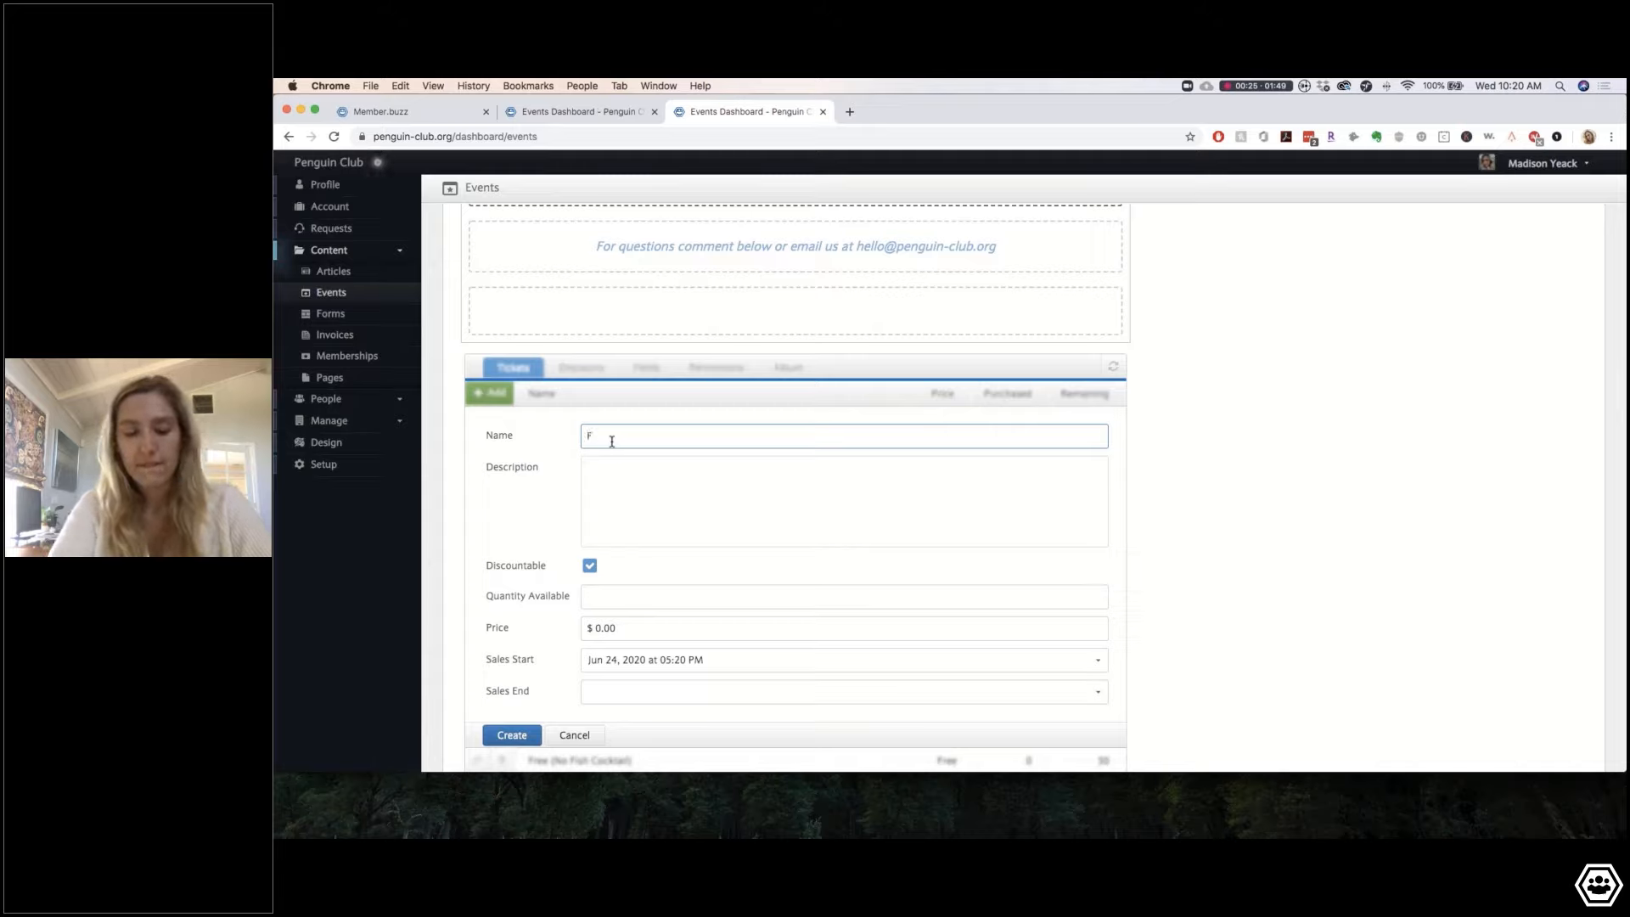
type("ishtastic ")
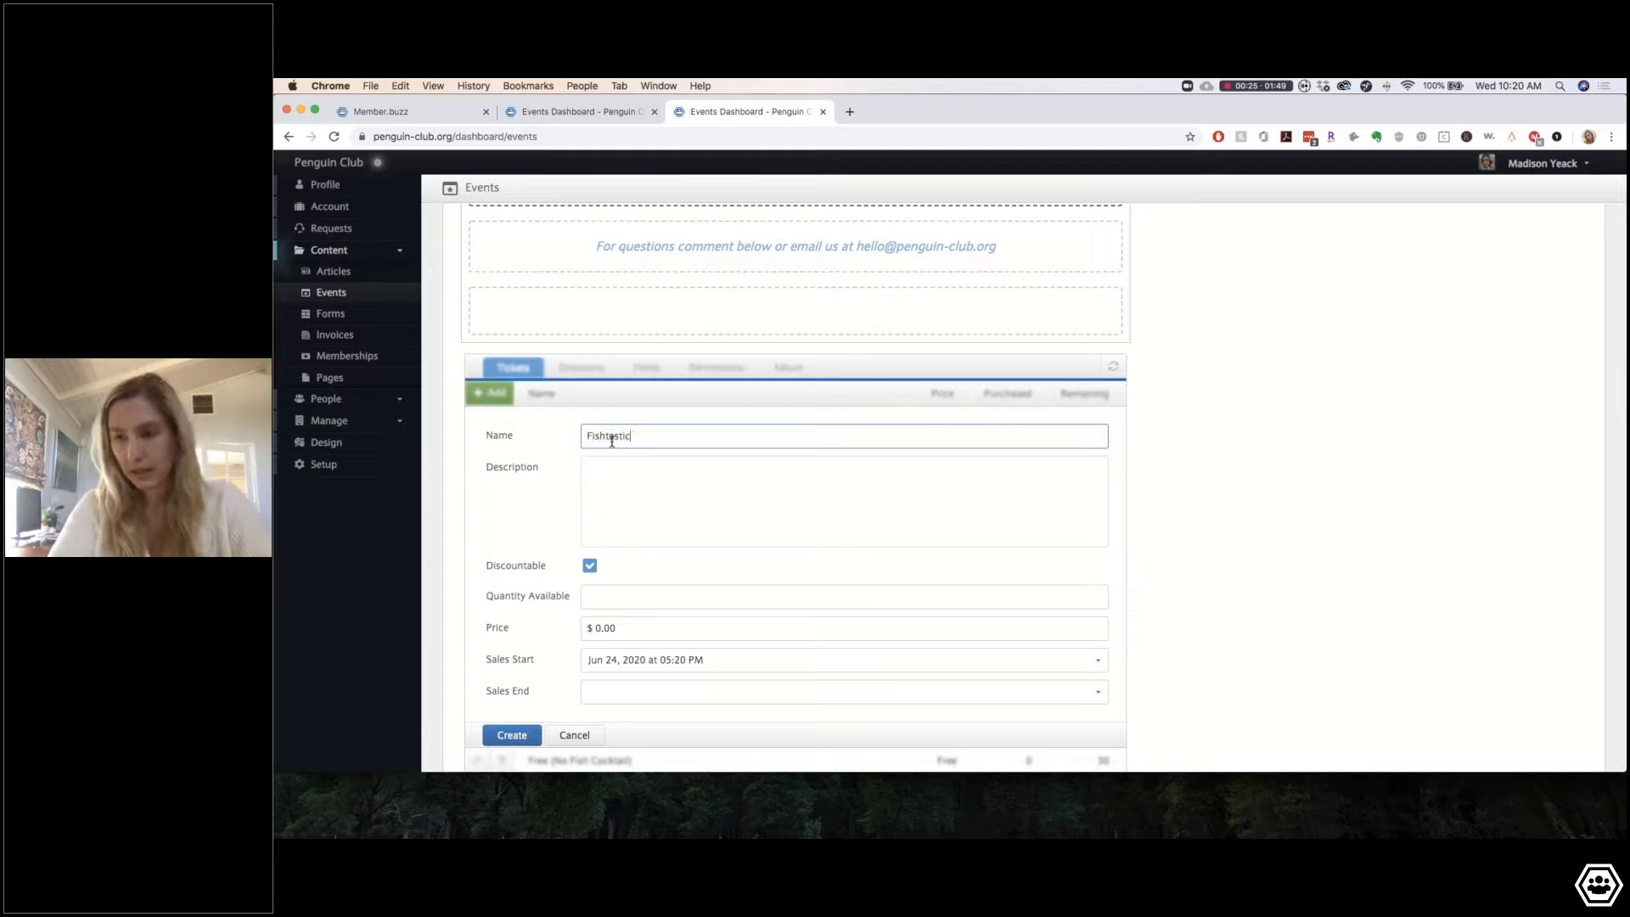
type("Val")
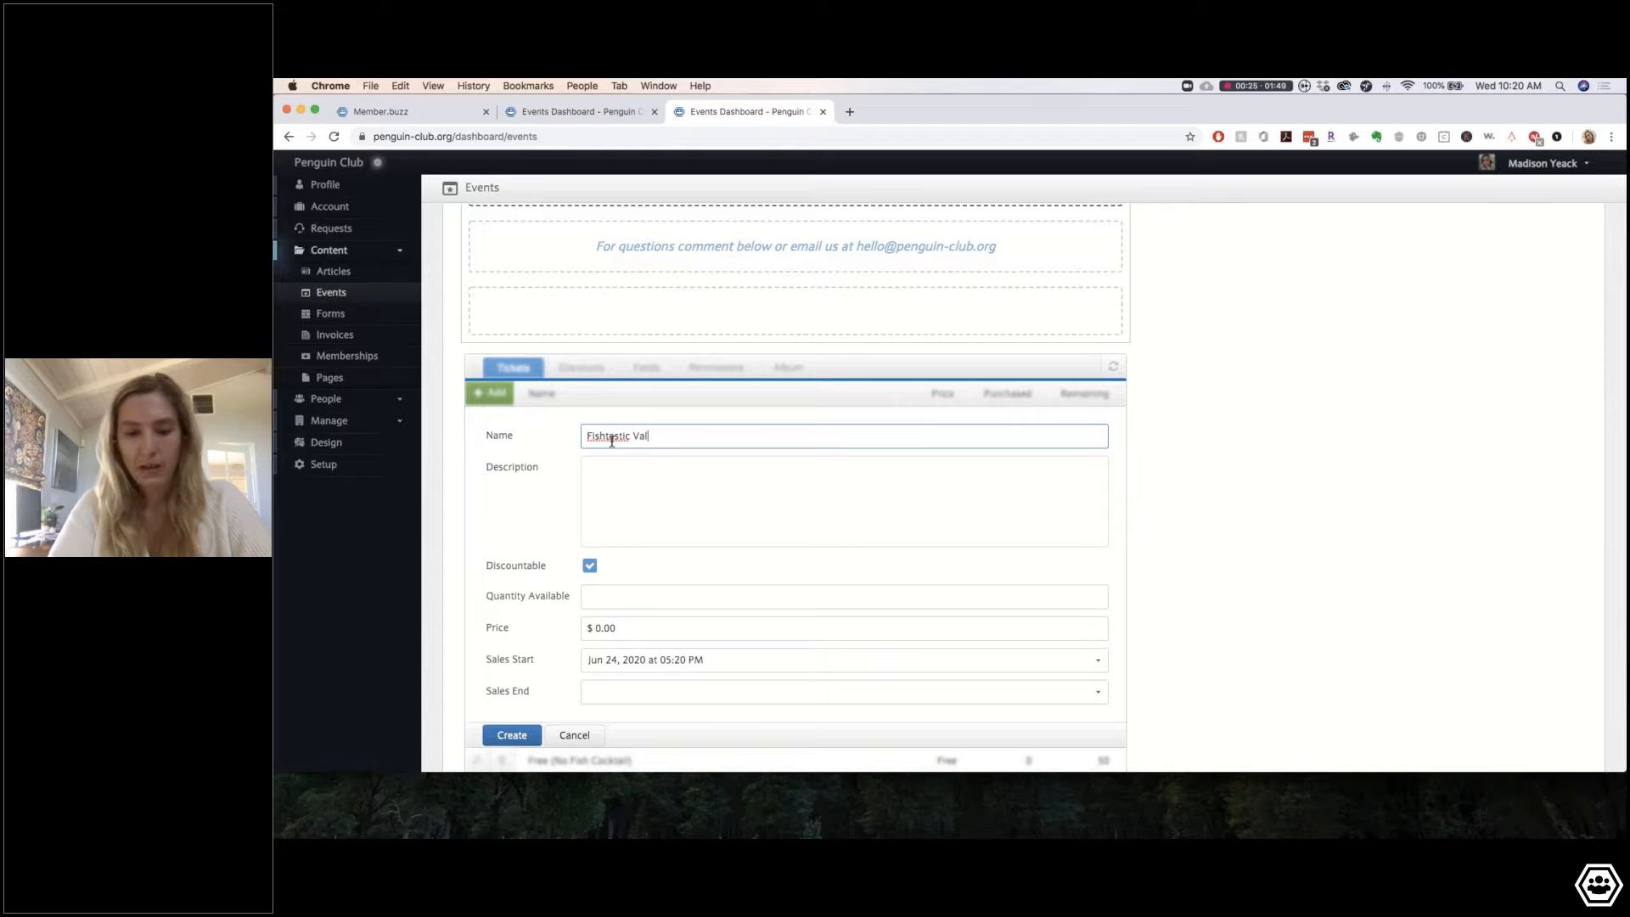
type("ue Price")
Step: Give it the description '10 Fish Cocktails to enjoy with everyone at the virtual event!', price $80.00, quantity 200
left_click(661, 482)
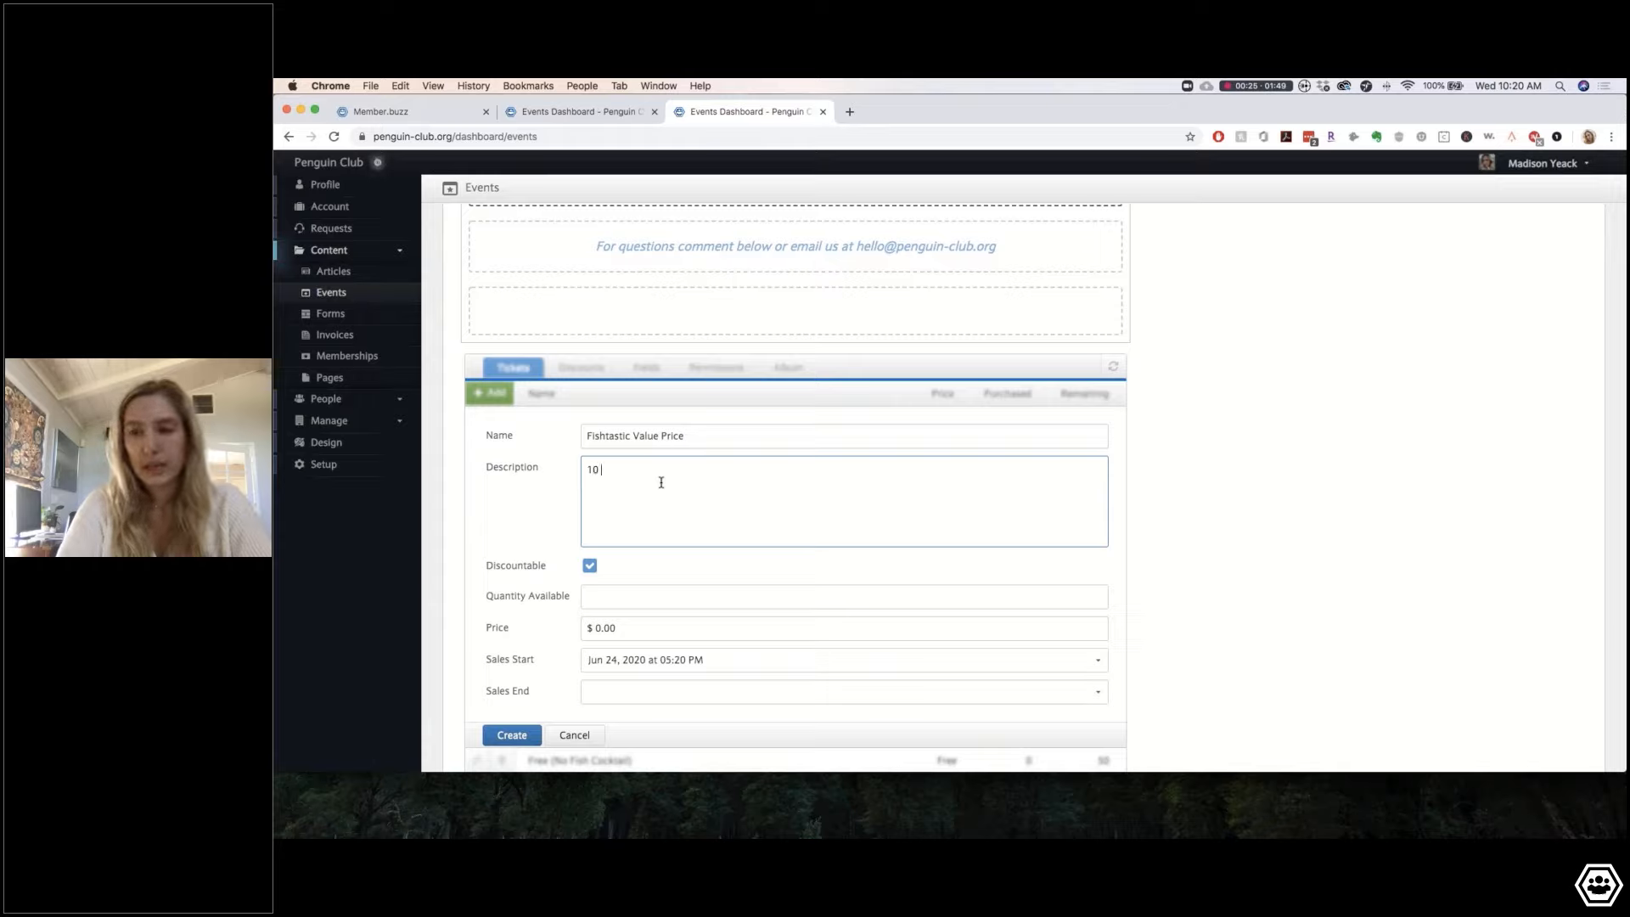
type("Fish Co")
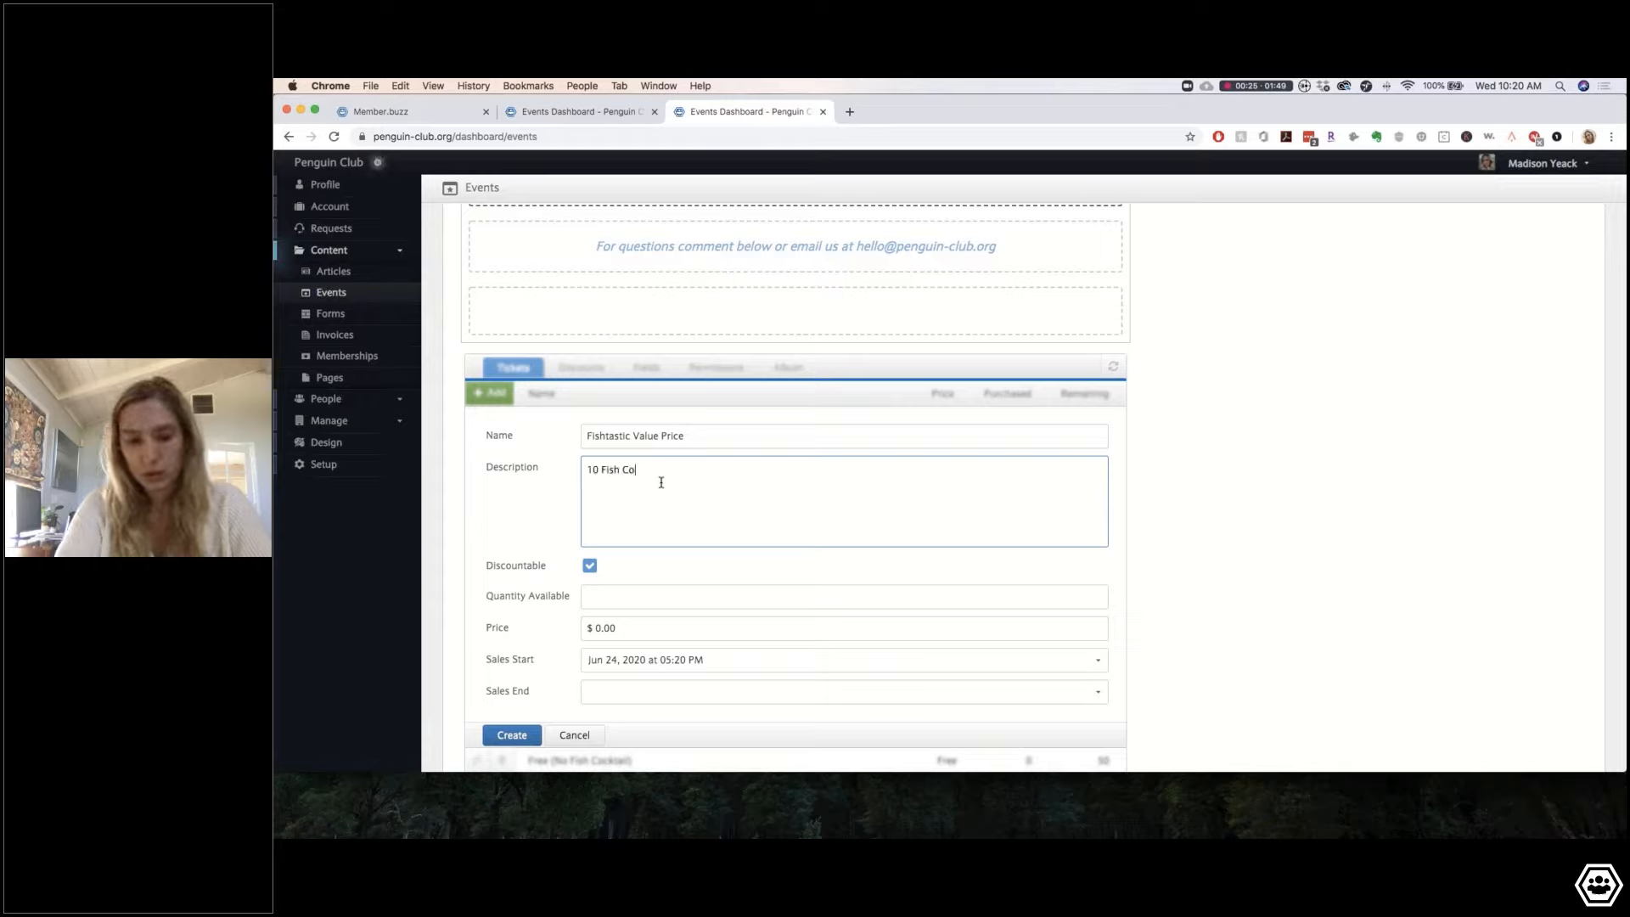
type("ctails")
key("BackSpace")
key("BackSpace")
key("BackSpace")
key("BackSpace")
key("BackSpace")
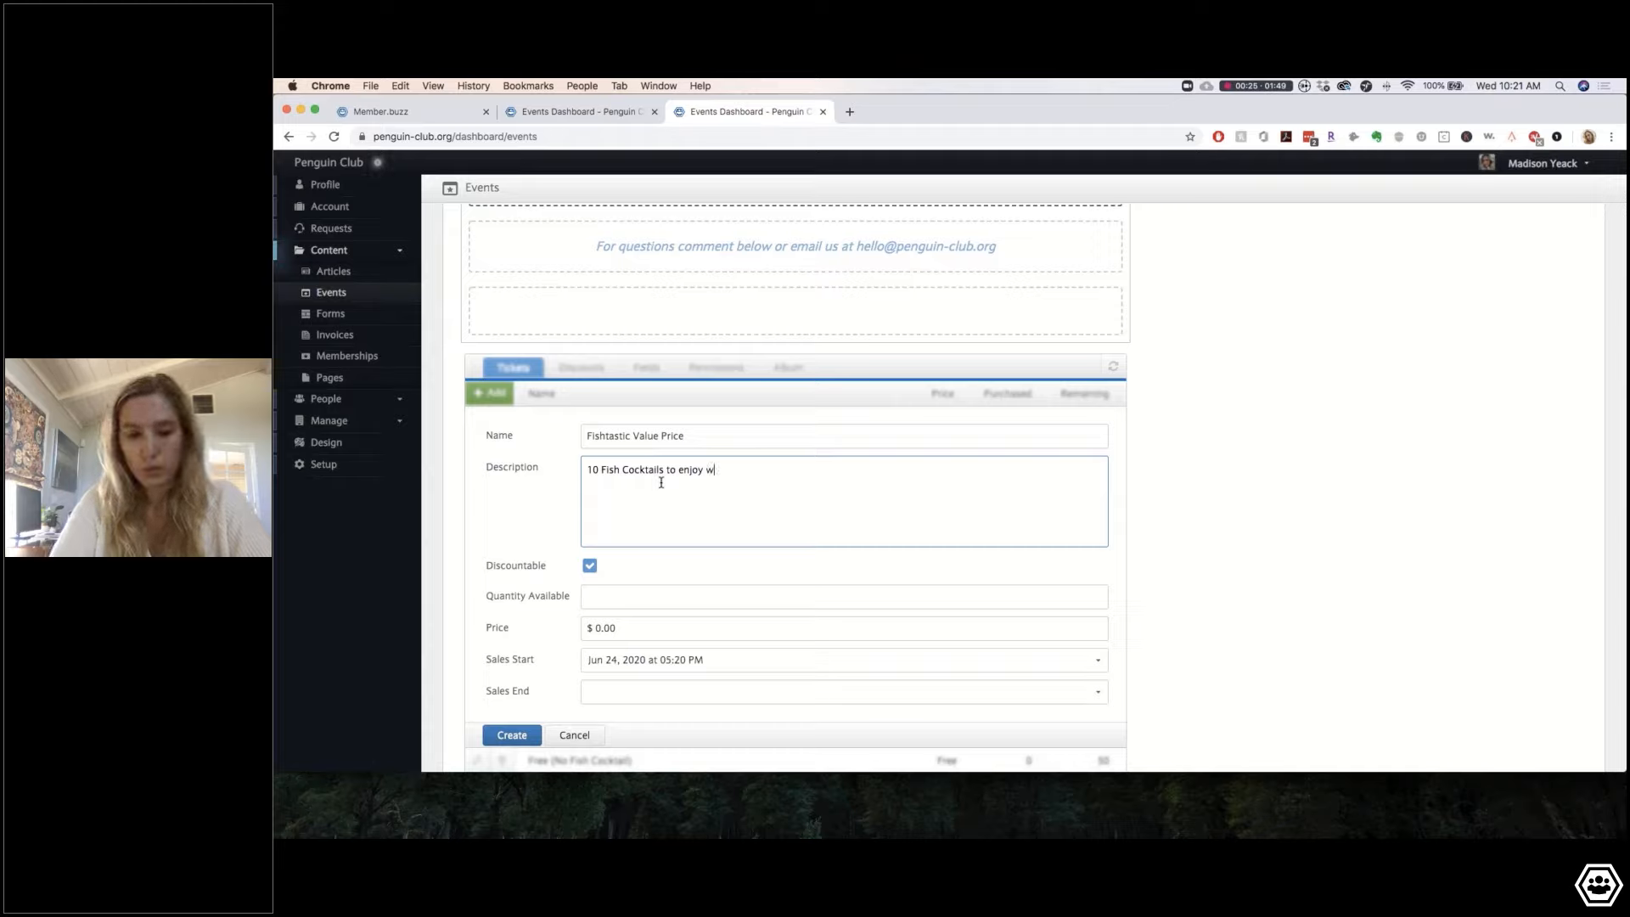
key("BackSpace")
key("BackSpace")
key("BackSpace")
key("BackSpace")
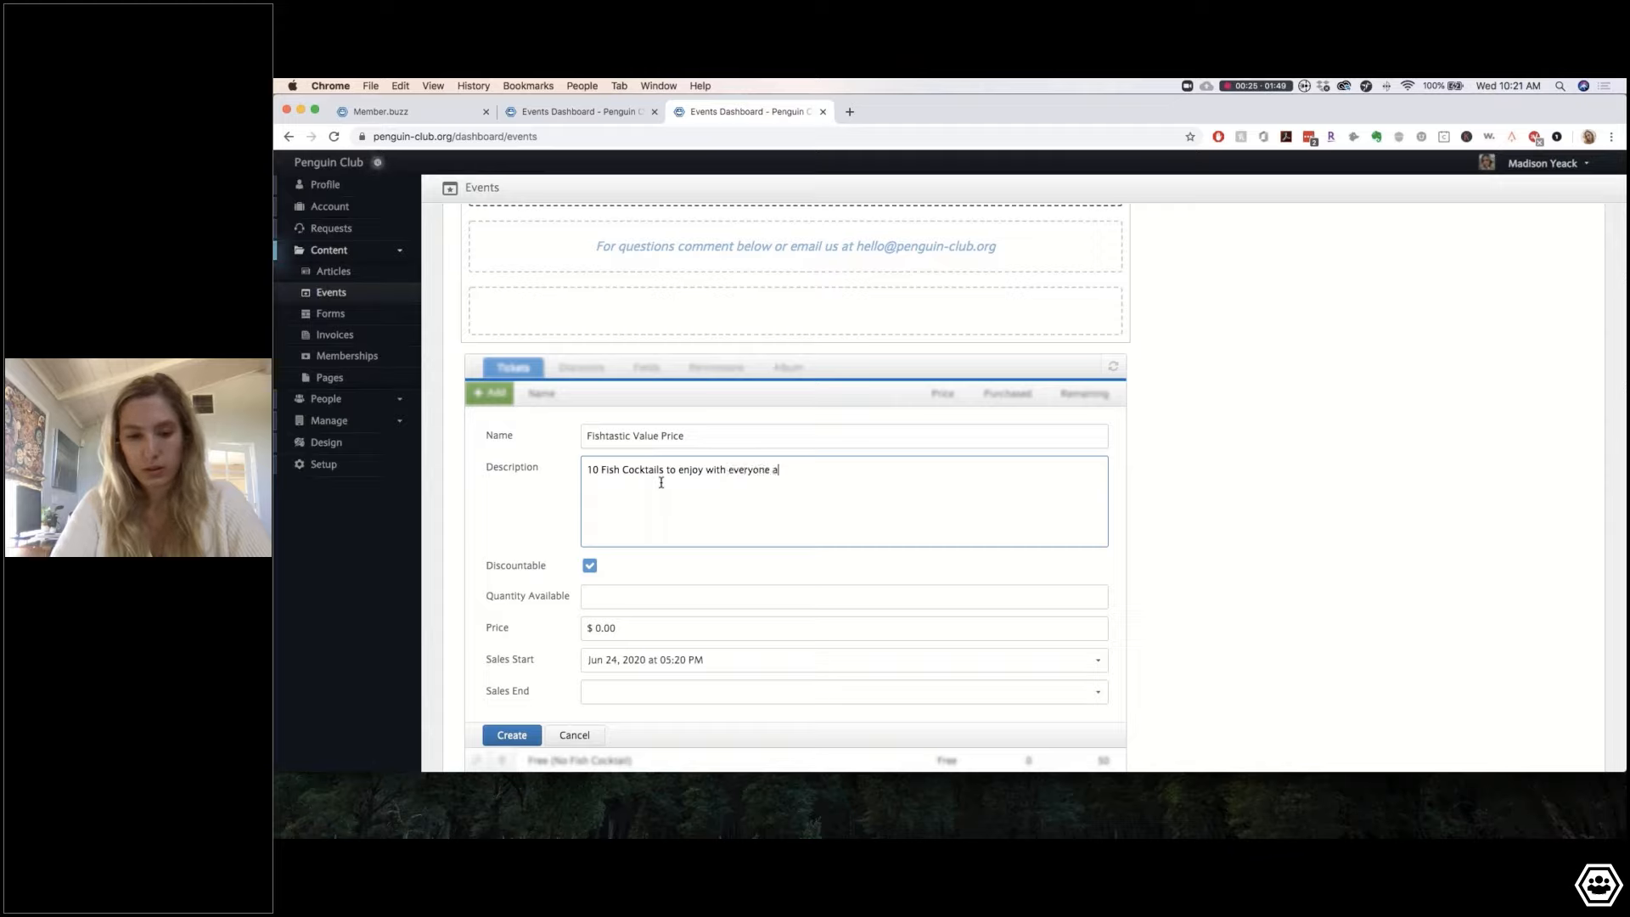
key("BackSpace")
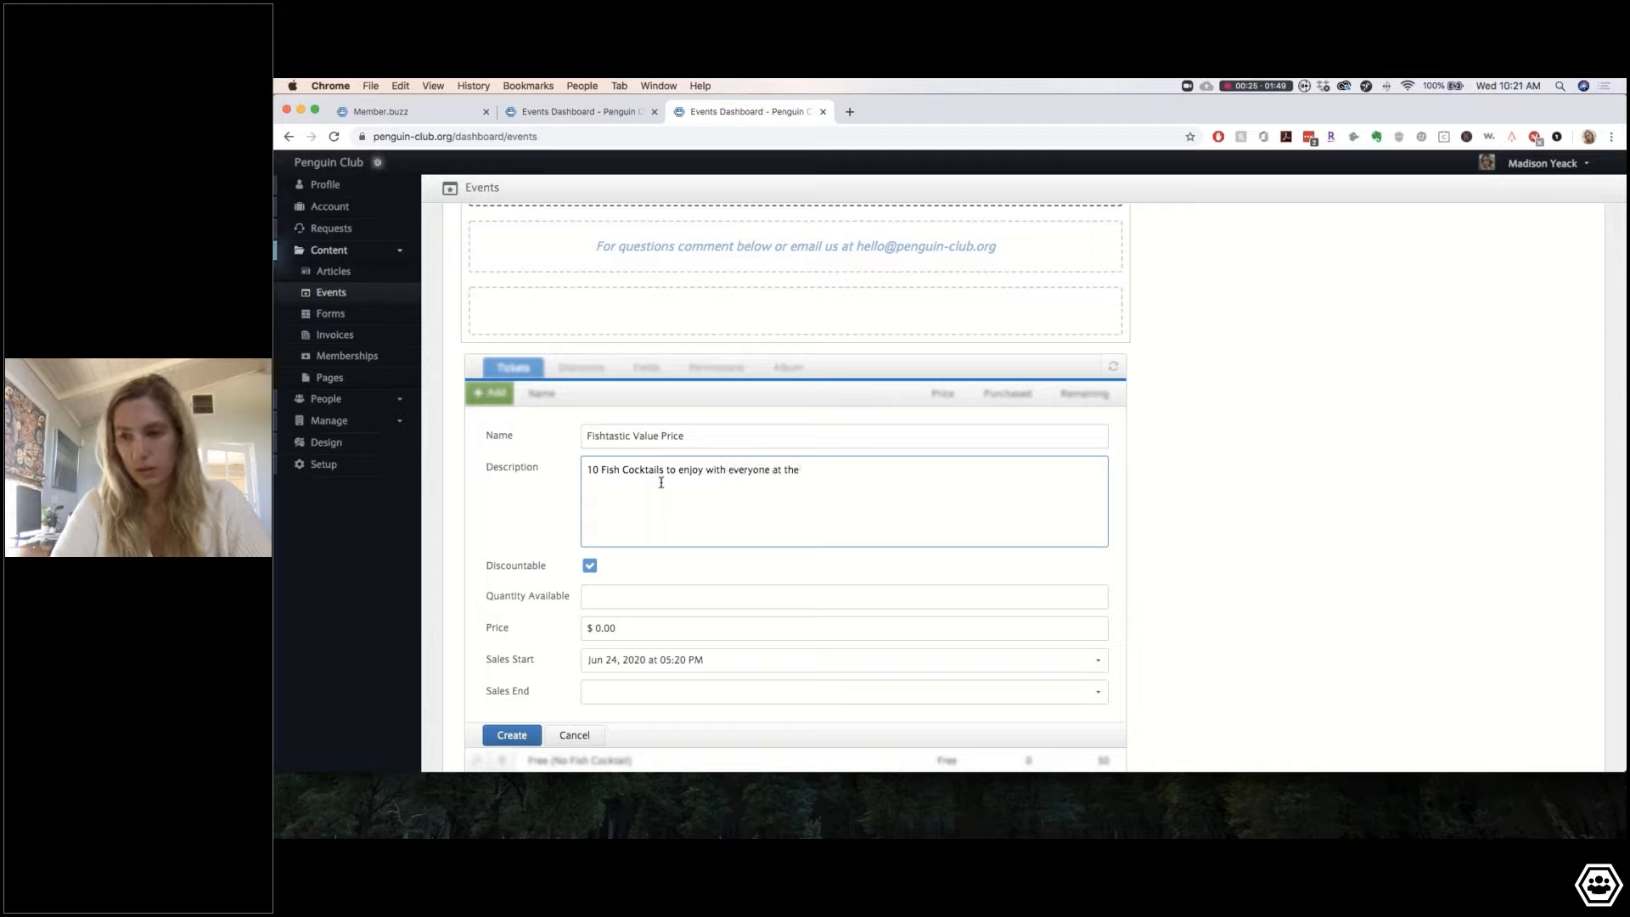
type("virtual event!")
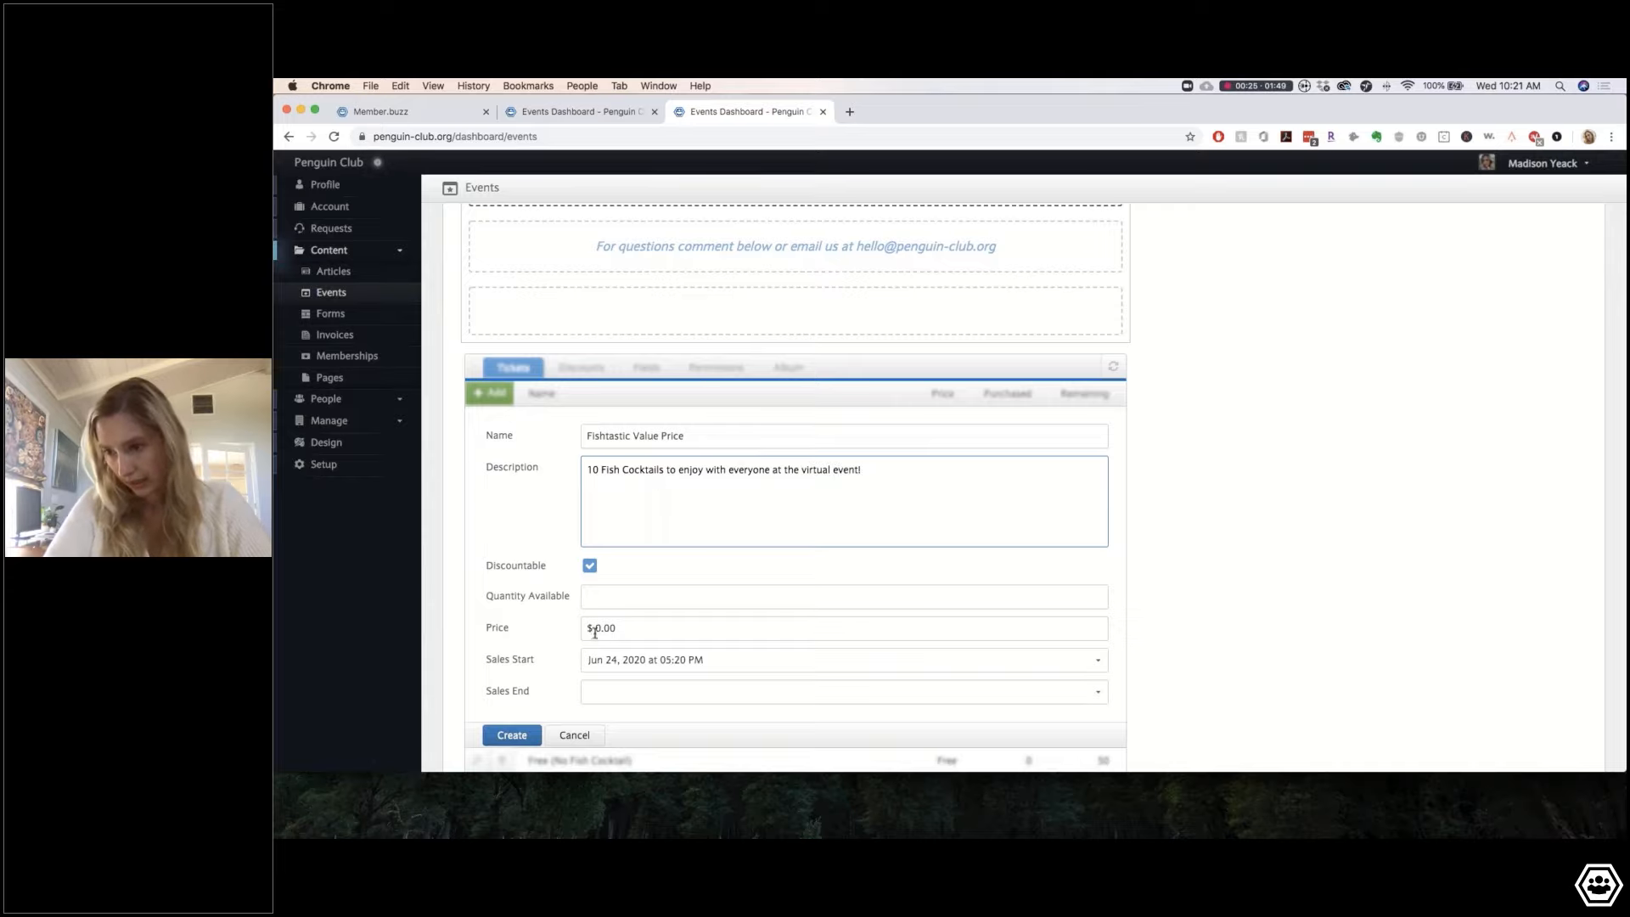
left_click(596, 632)
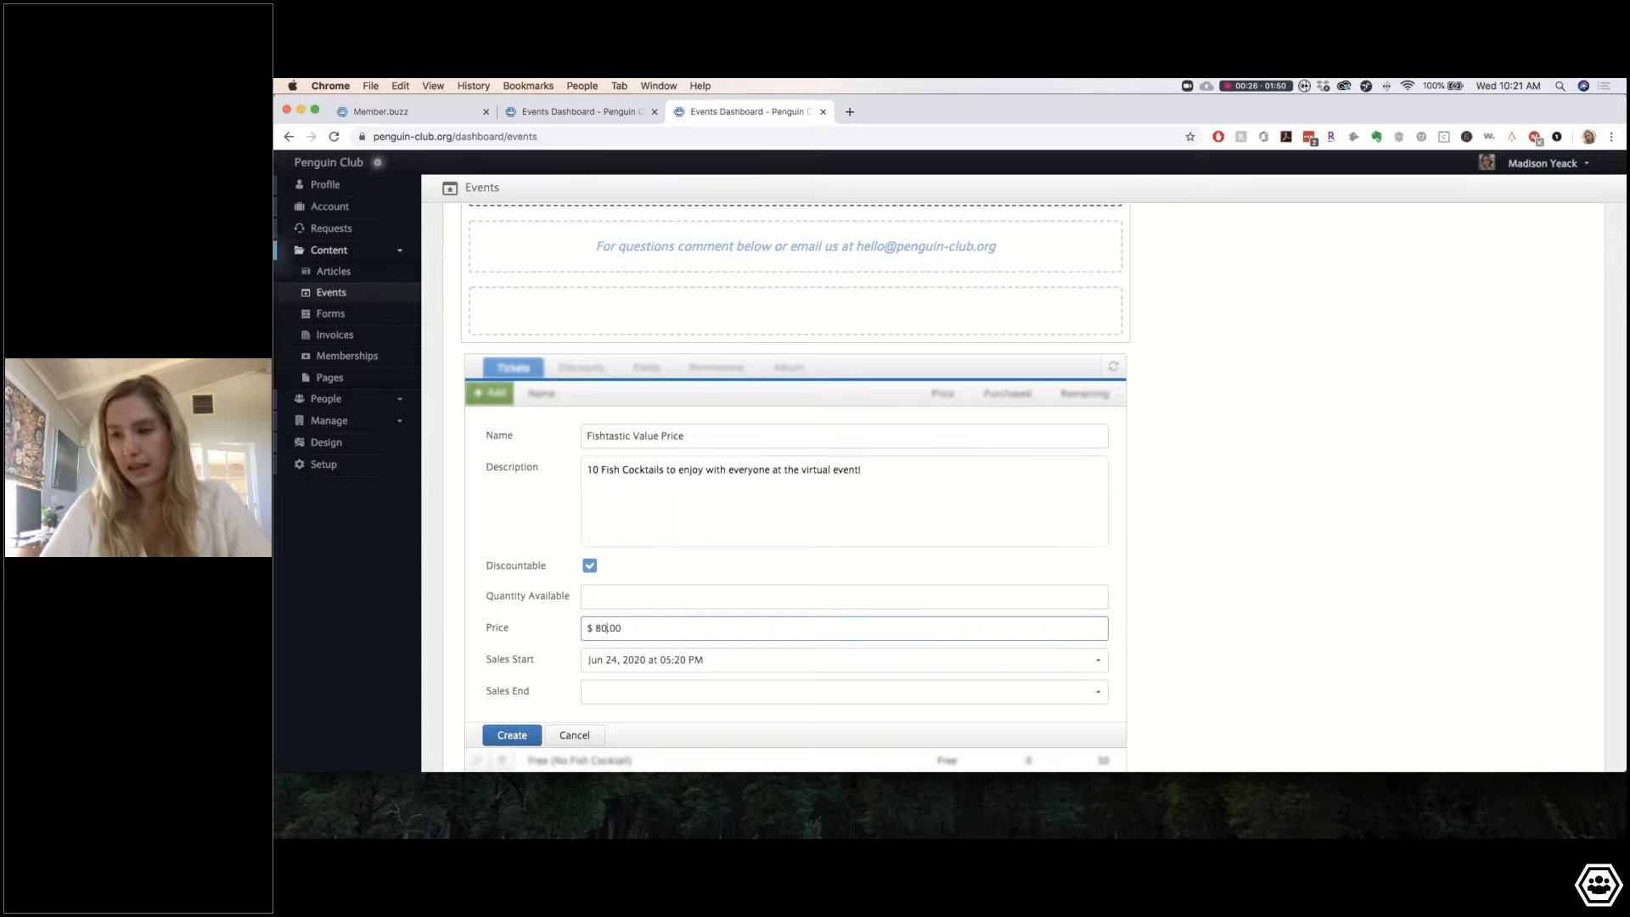
left_click(624, 599)
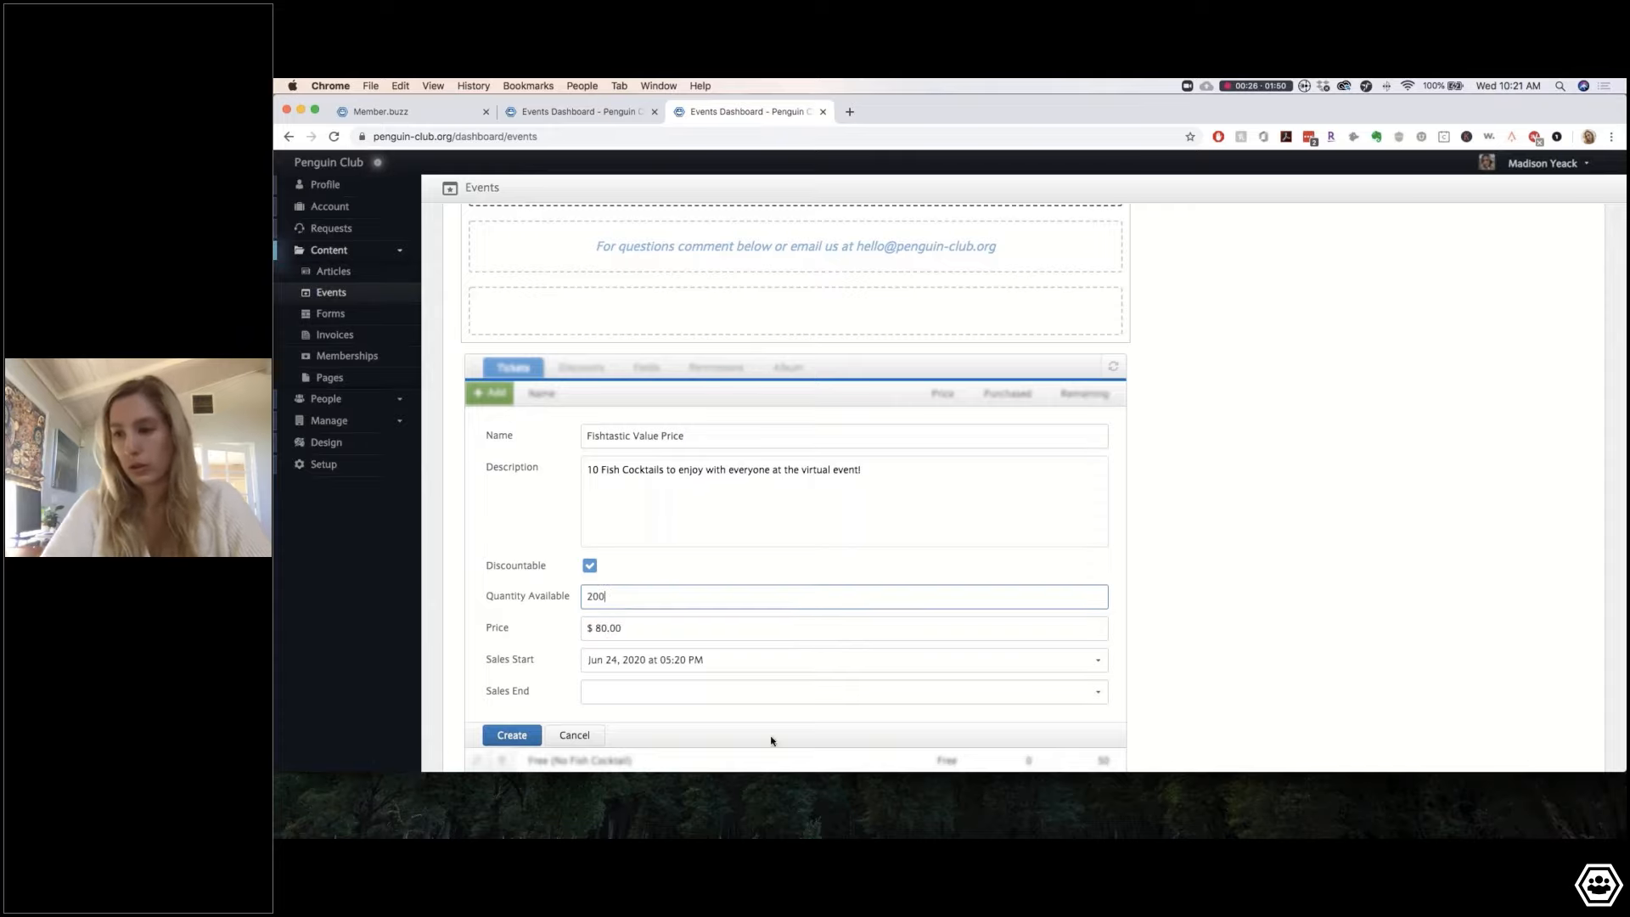
left_click(428, 678)
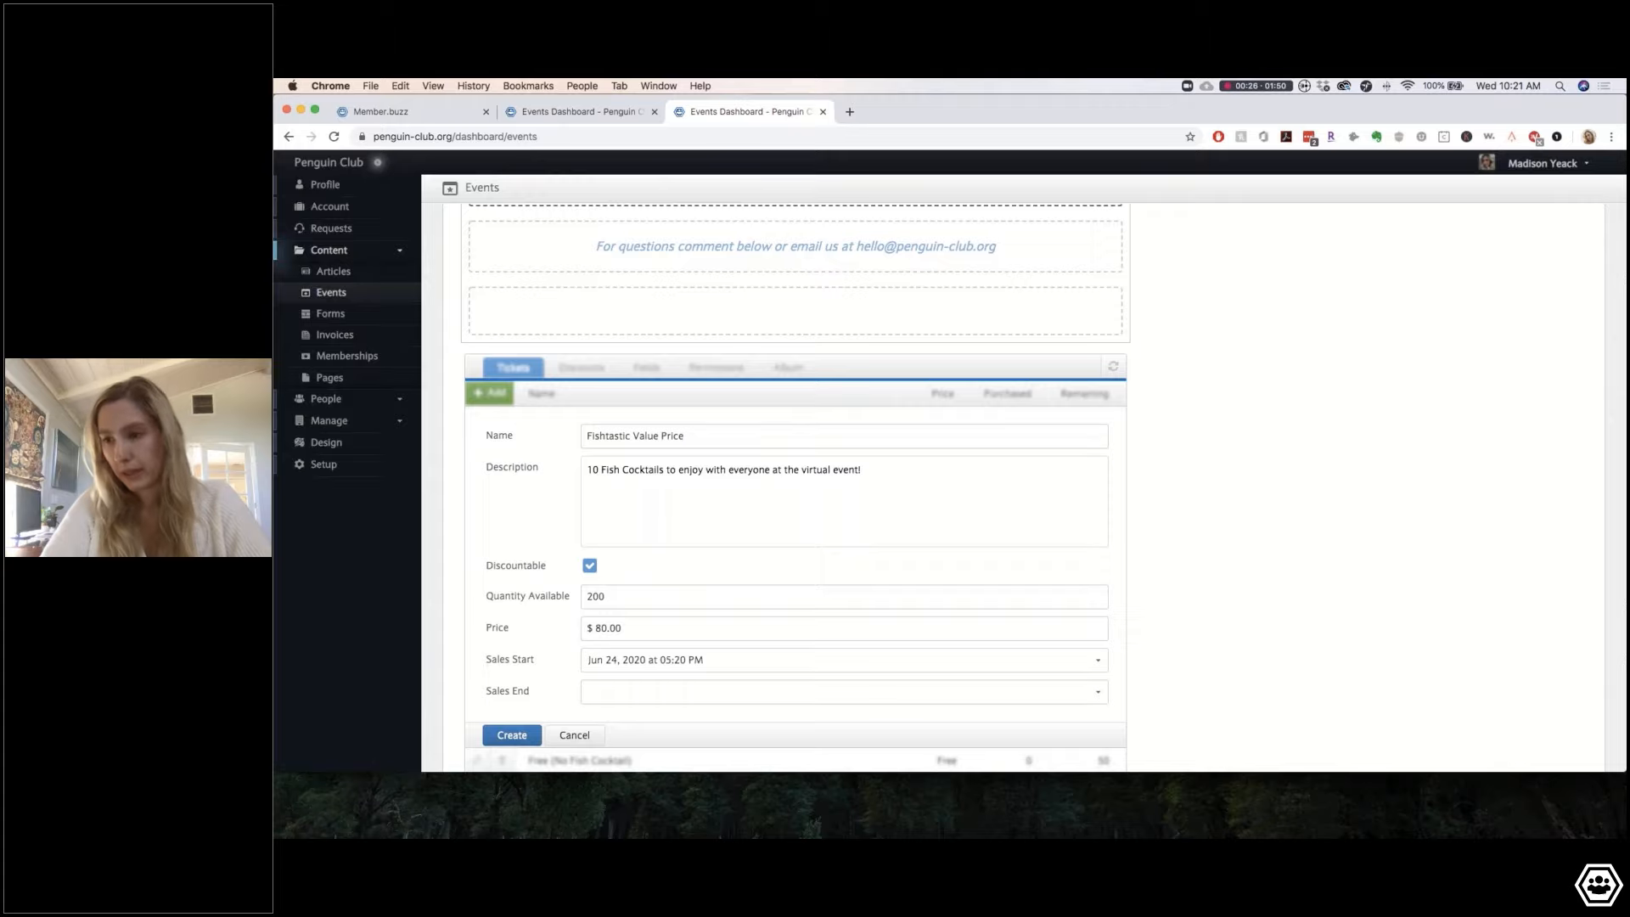
Step: Save the Fishtastic ticket, review the page, and create the Virtual Happy Hour event
left_click(506, 733)
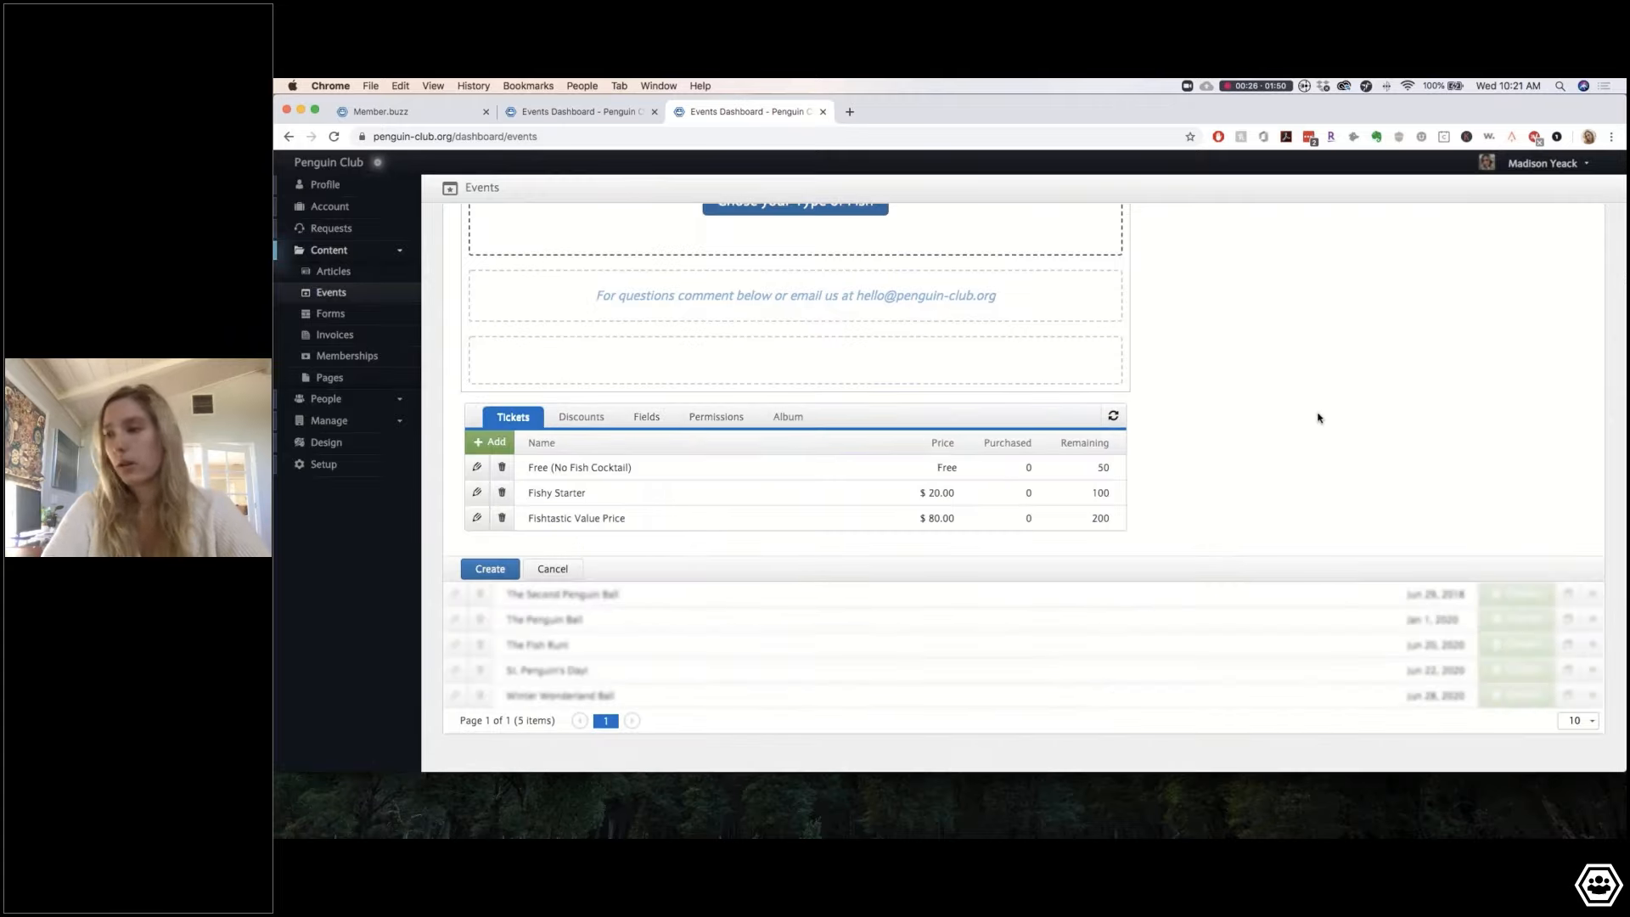
scroll(1134, 472, "up", 3)
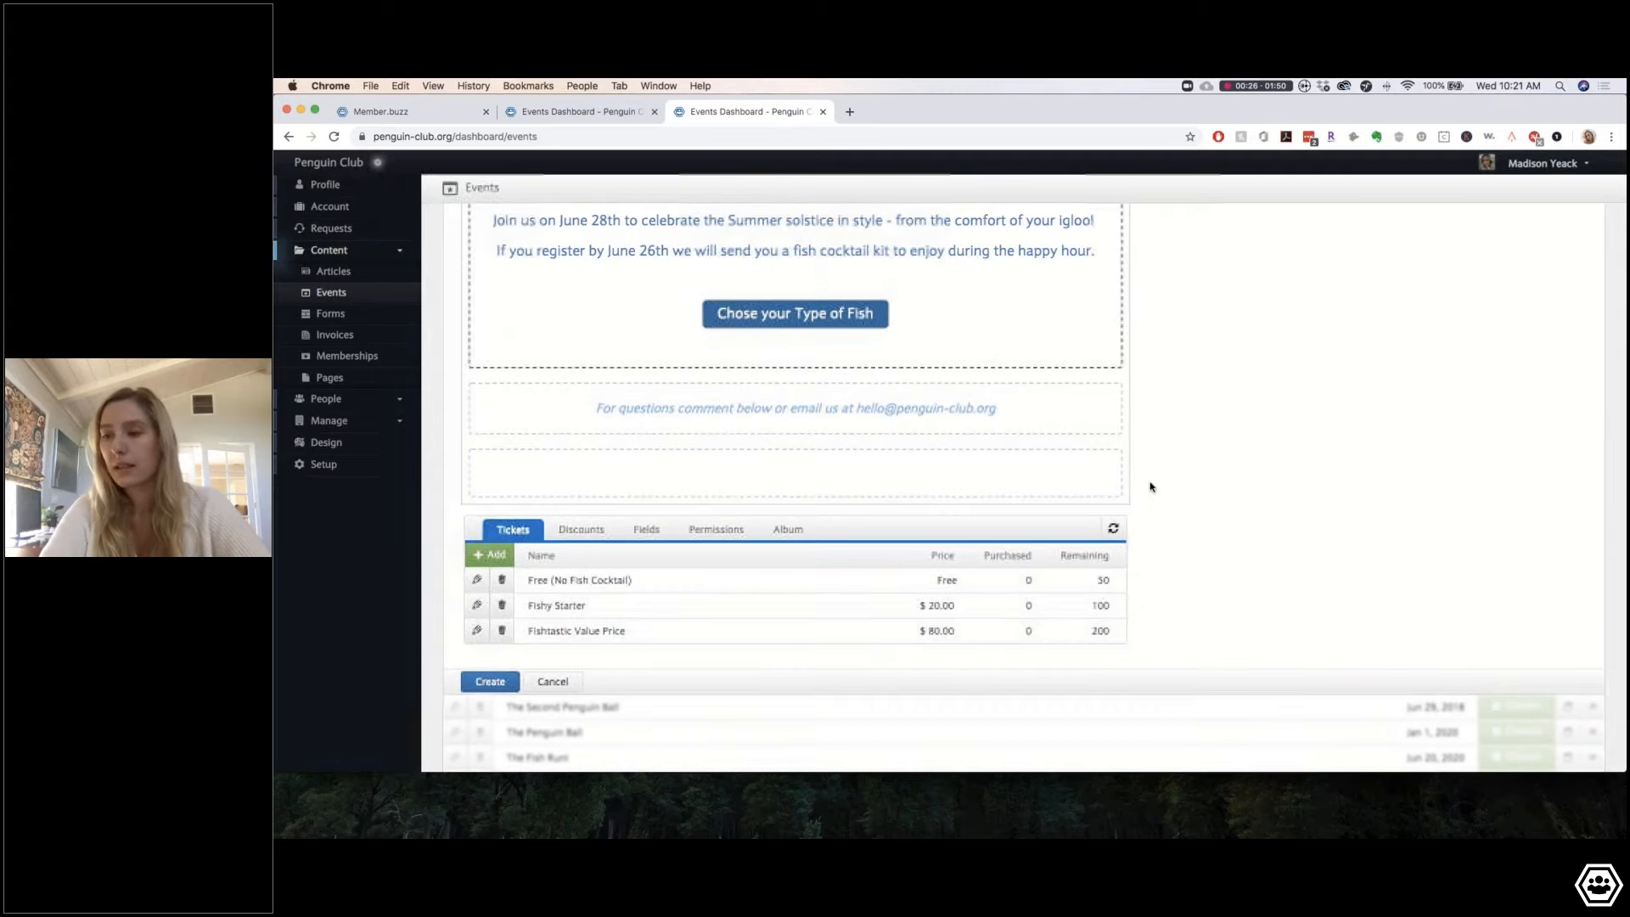
scroll(1151, 494, "up", 6)
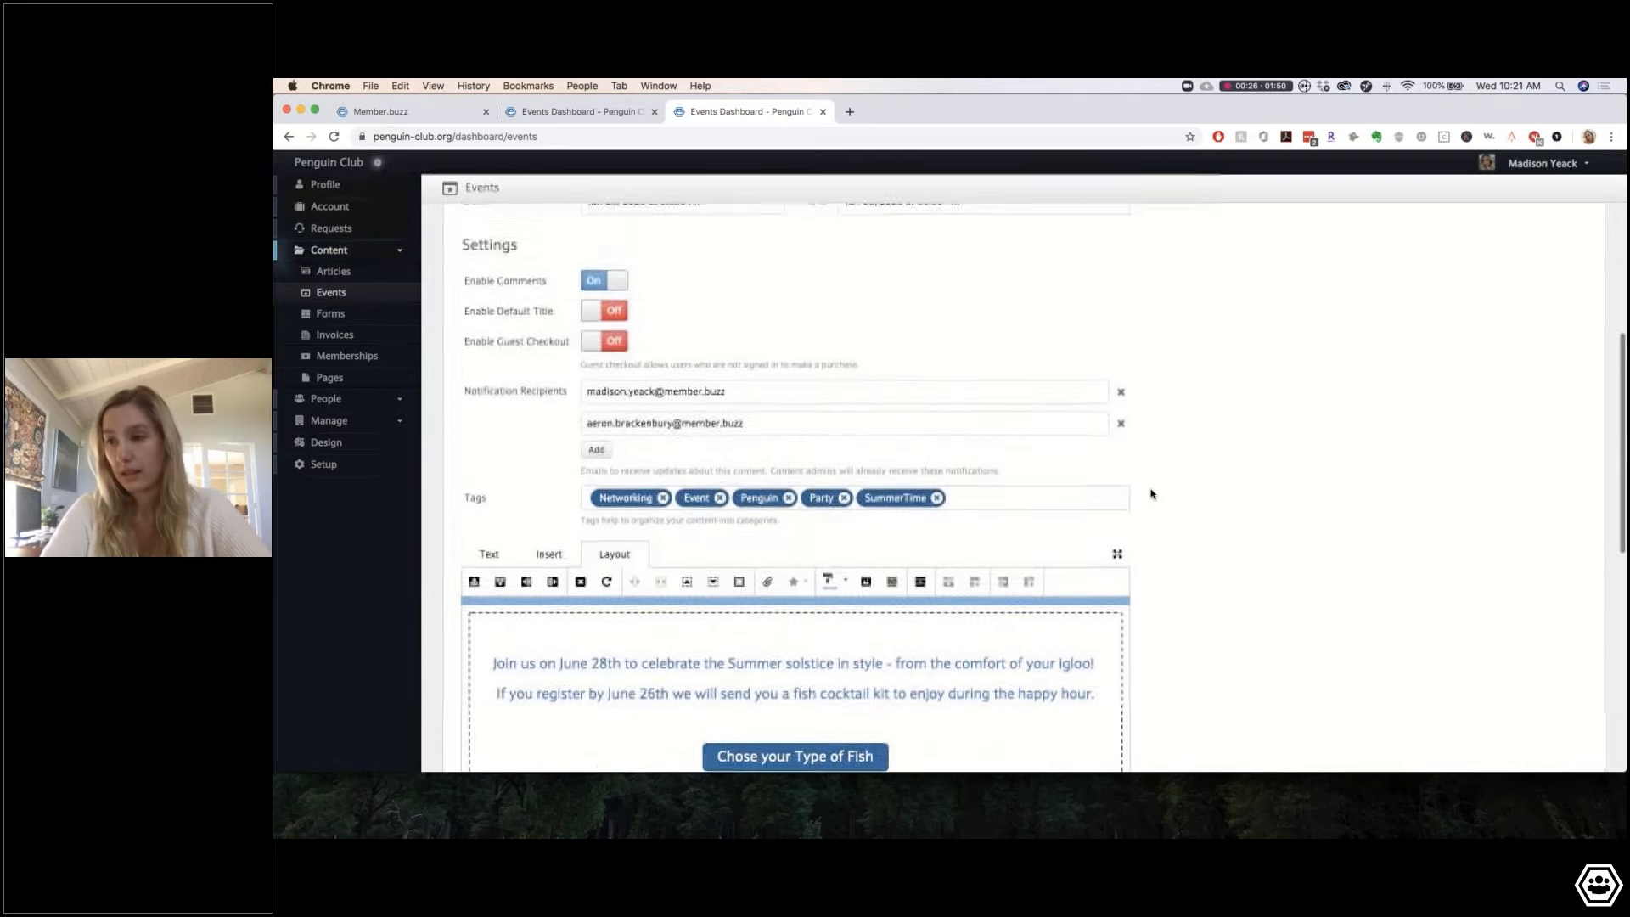
scroll(1151, 494, "down", 7)
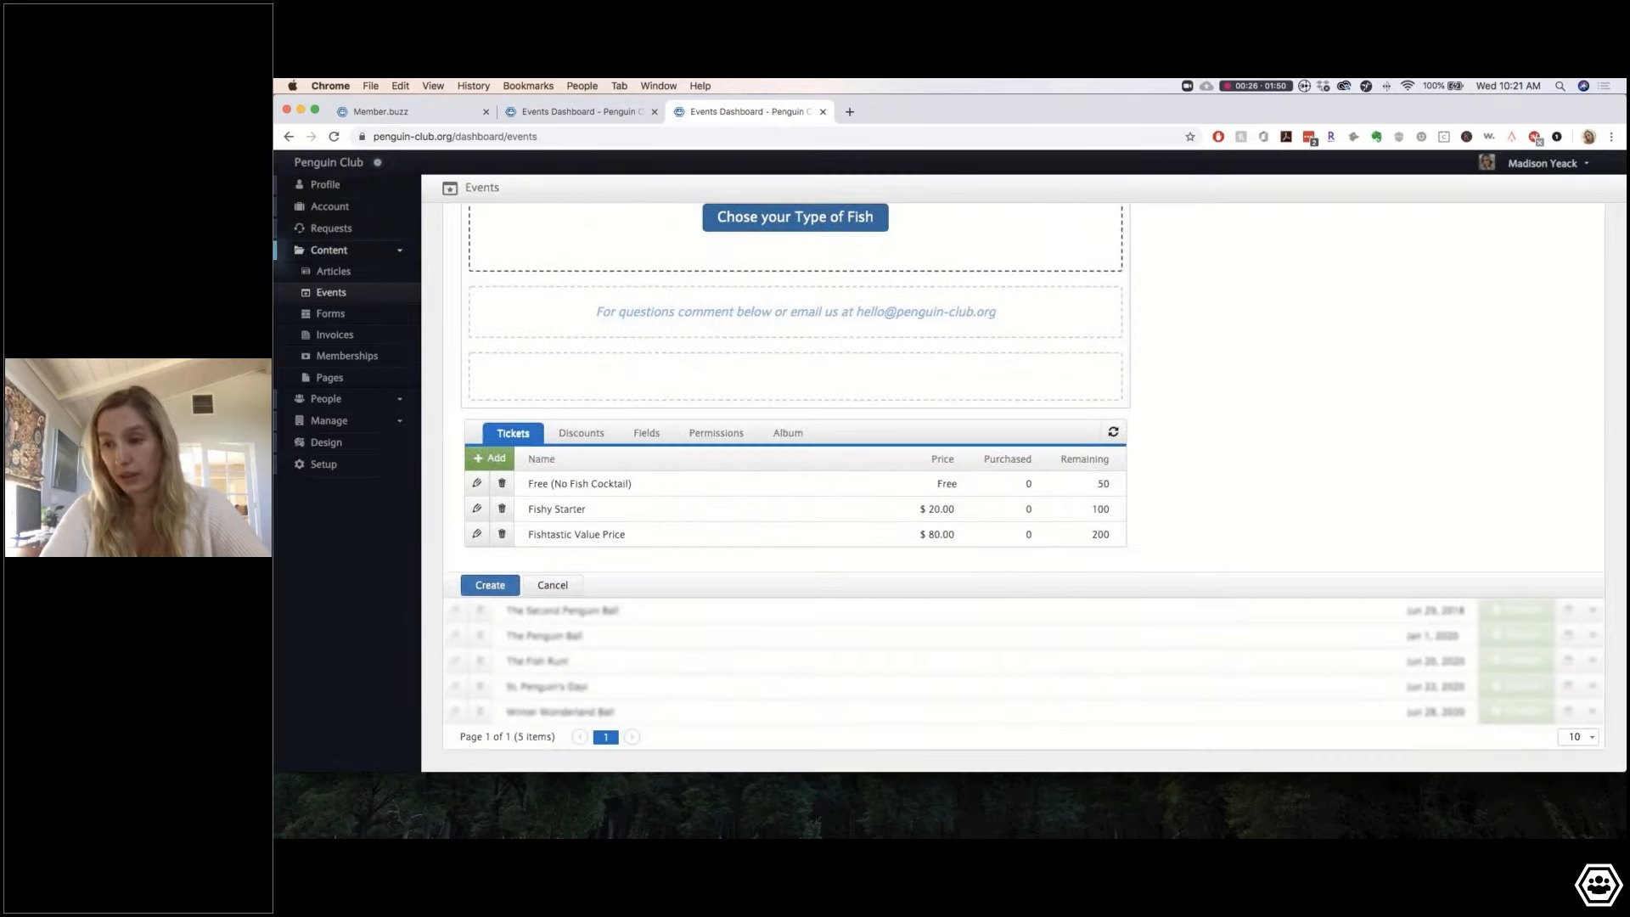
left_click(490, 585)
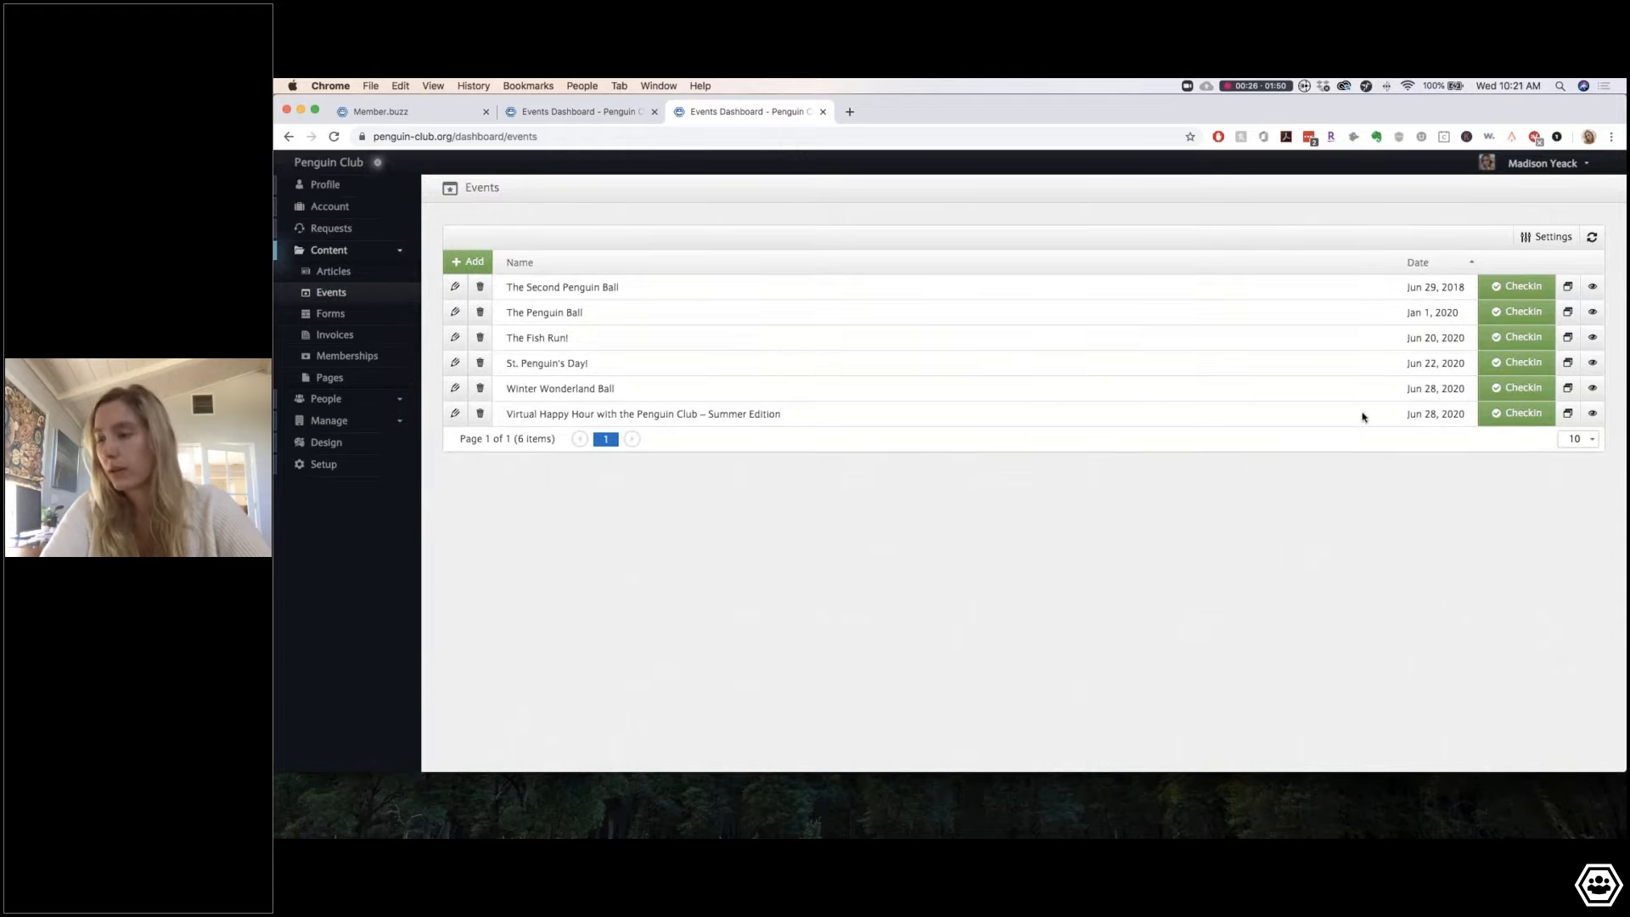
Step: Open the Virtual Happy Hour public event page and select the event number in its address
left_click(1595, 416)
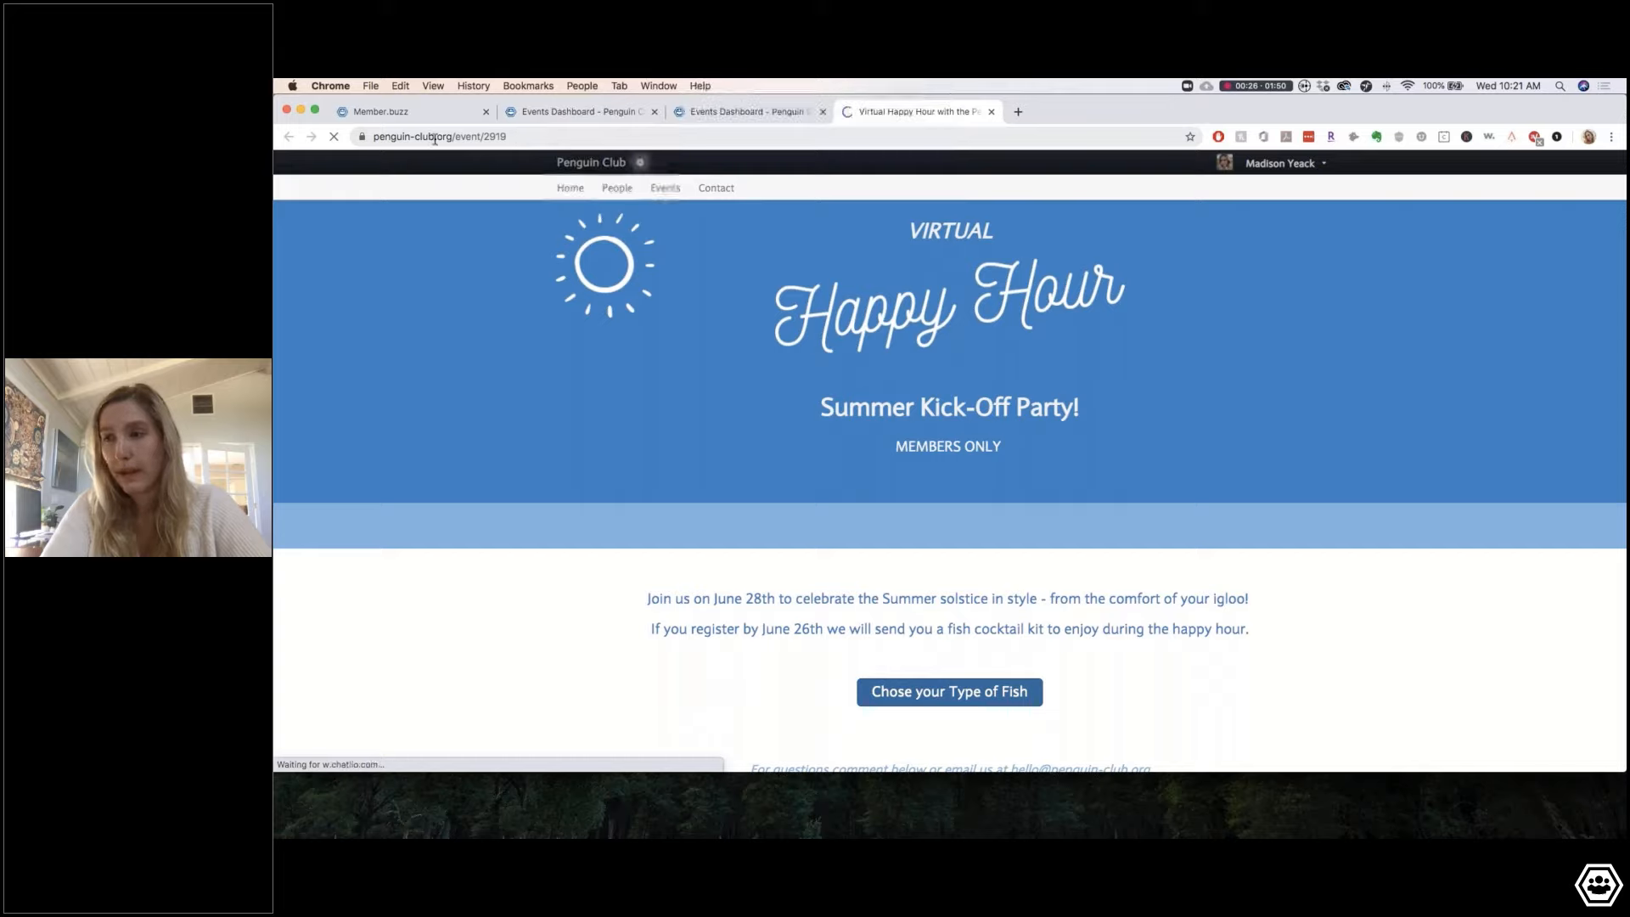
double_click(497, 135)
key("Right")
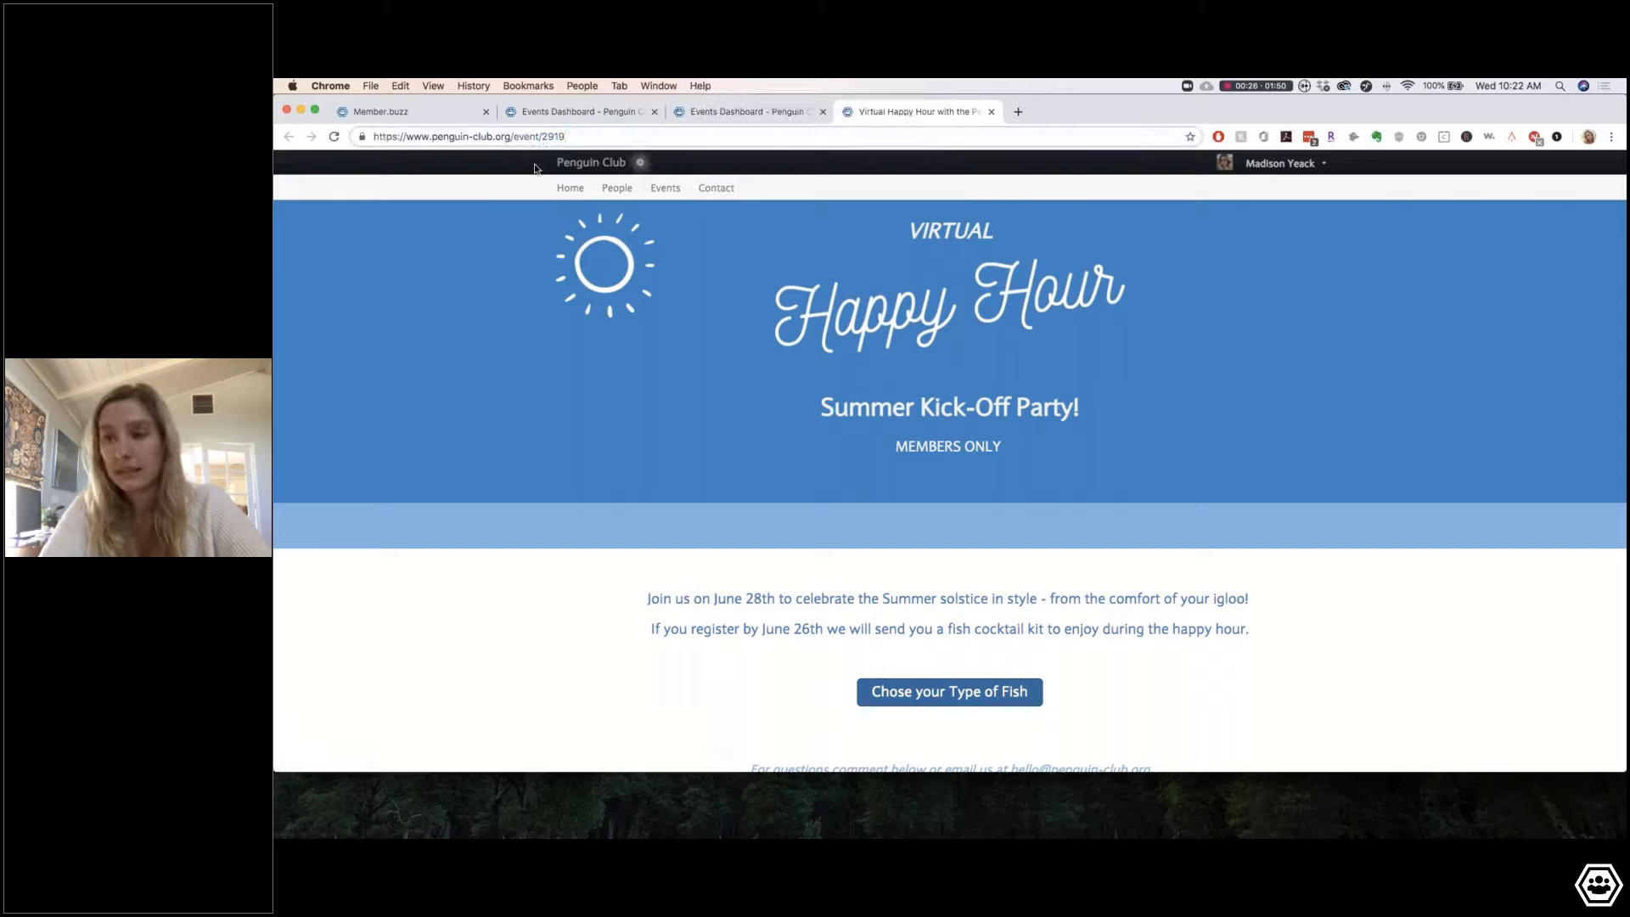
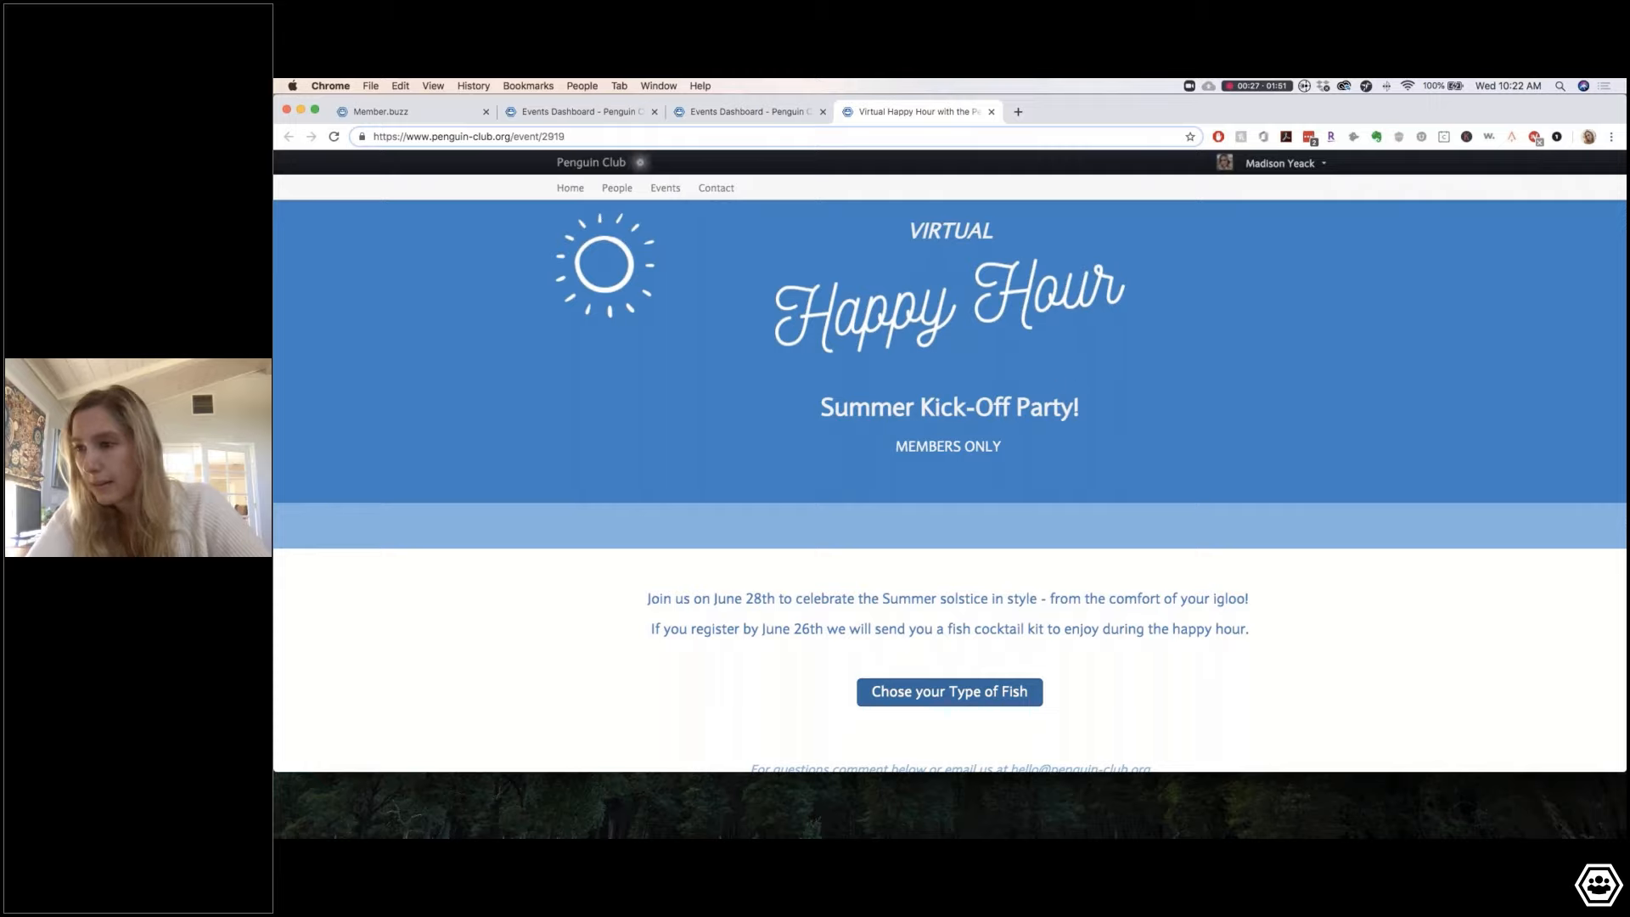
Step: Scroll the Virtual Happy Hour page down to its three ticket options and empty Comments section
scroll(1002, 496, "down", 3)
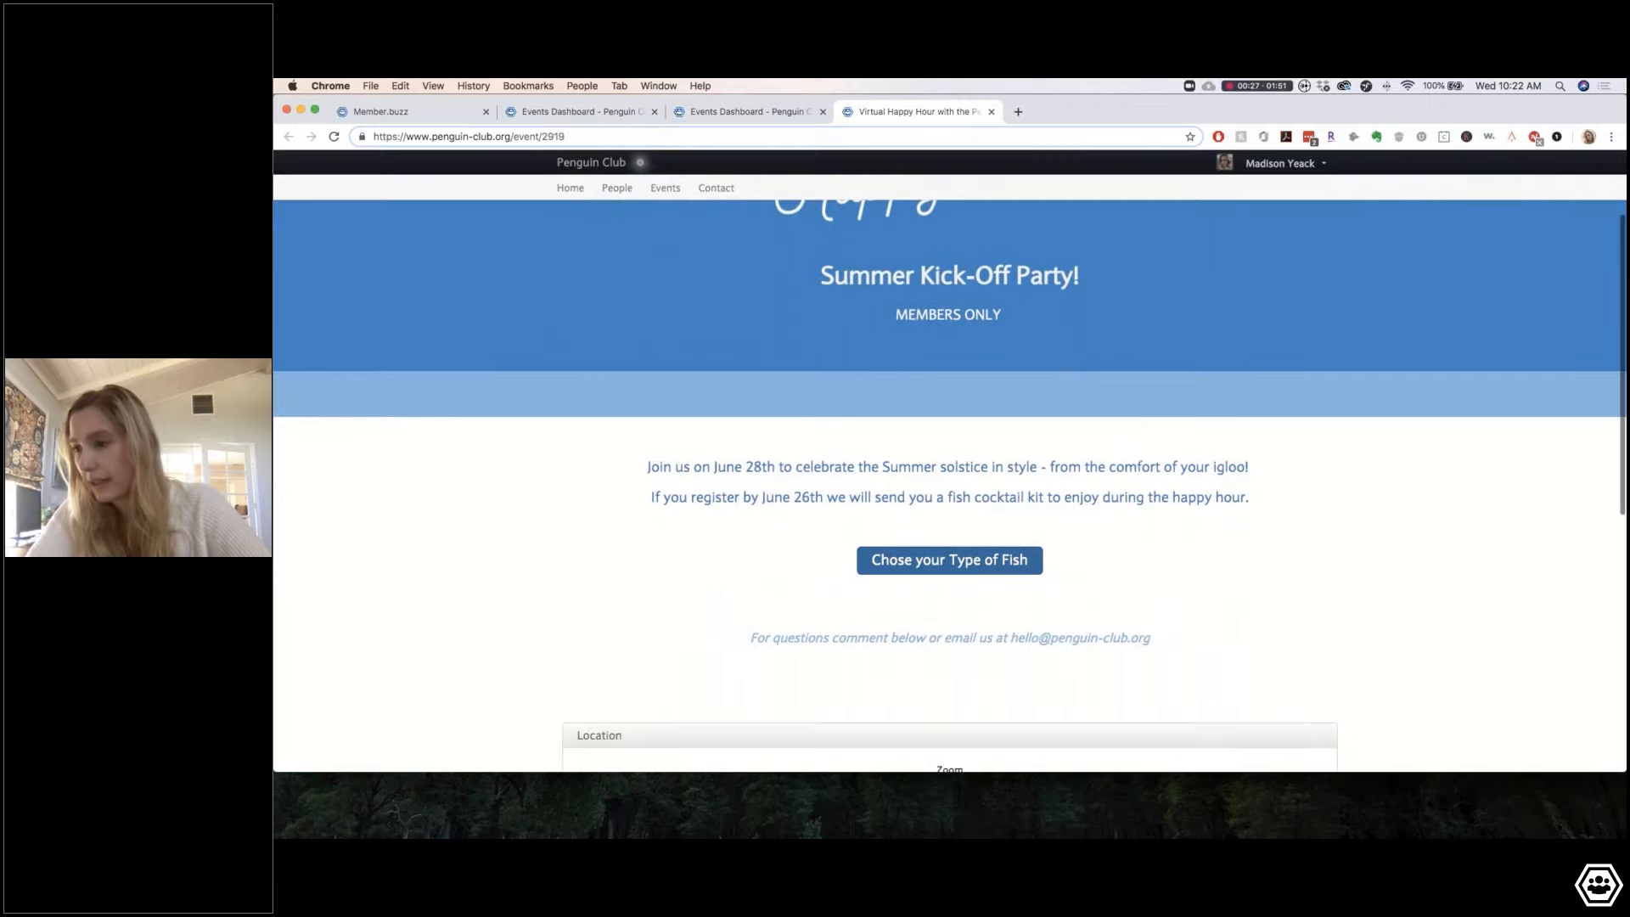
scroll(1092, 547, "down", 3)
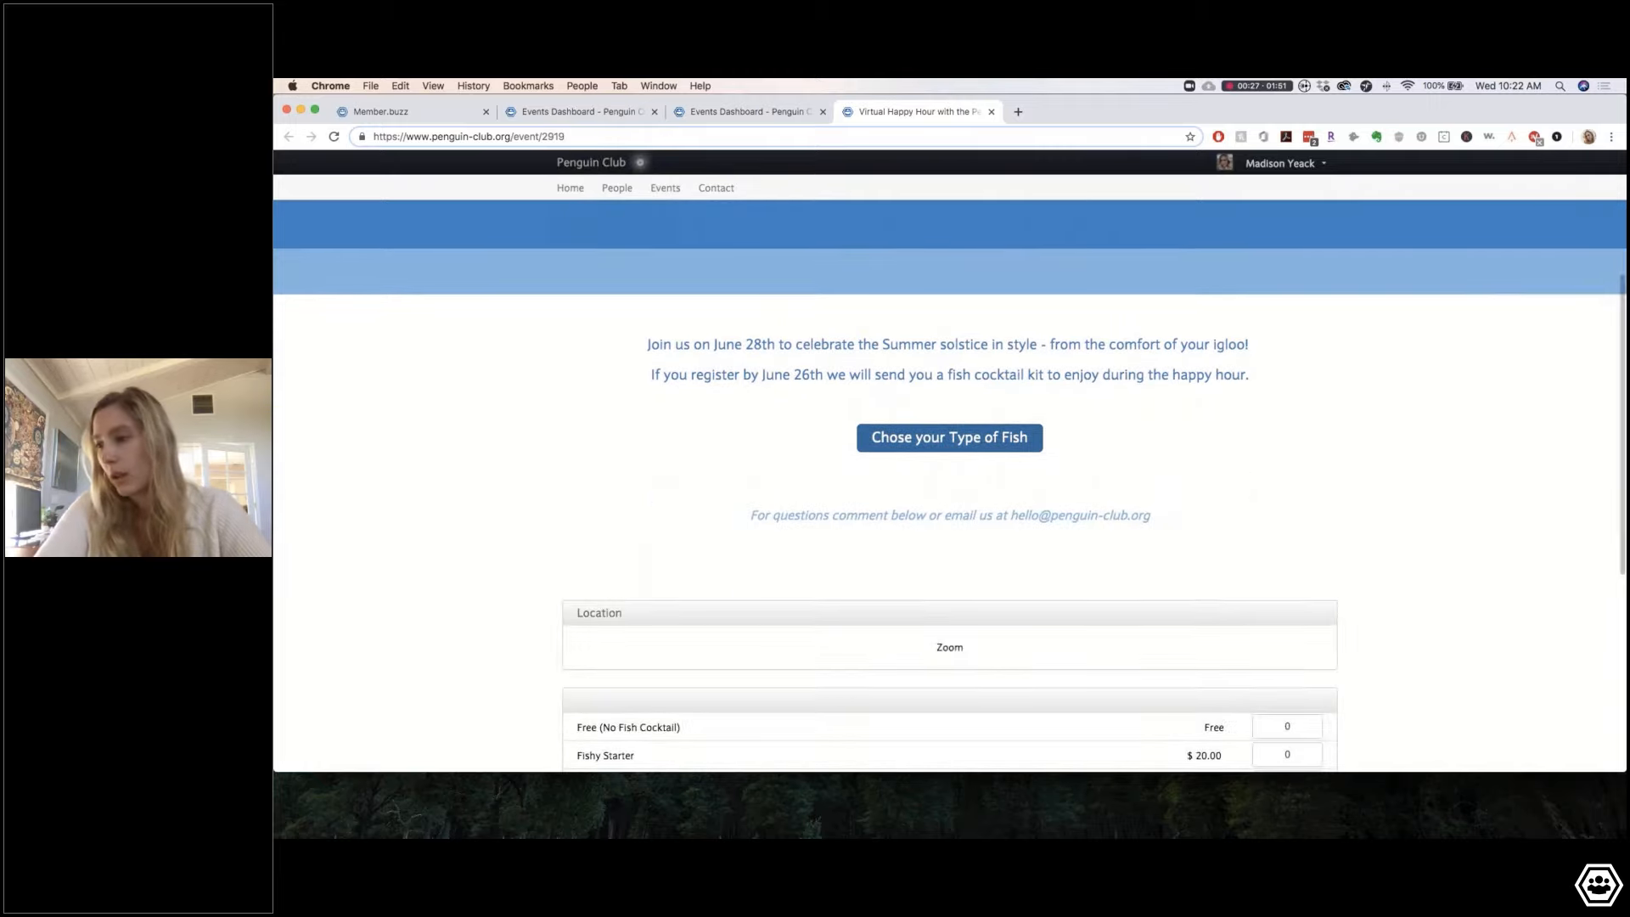
scroll(1090, 548, "down", 1)
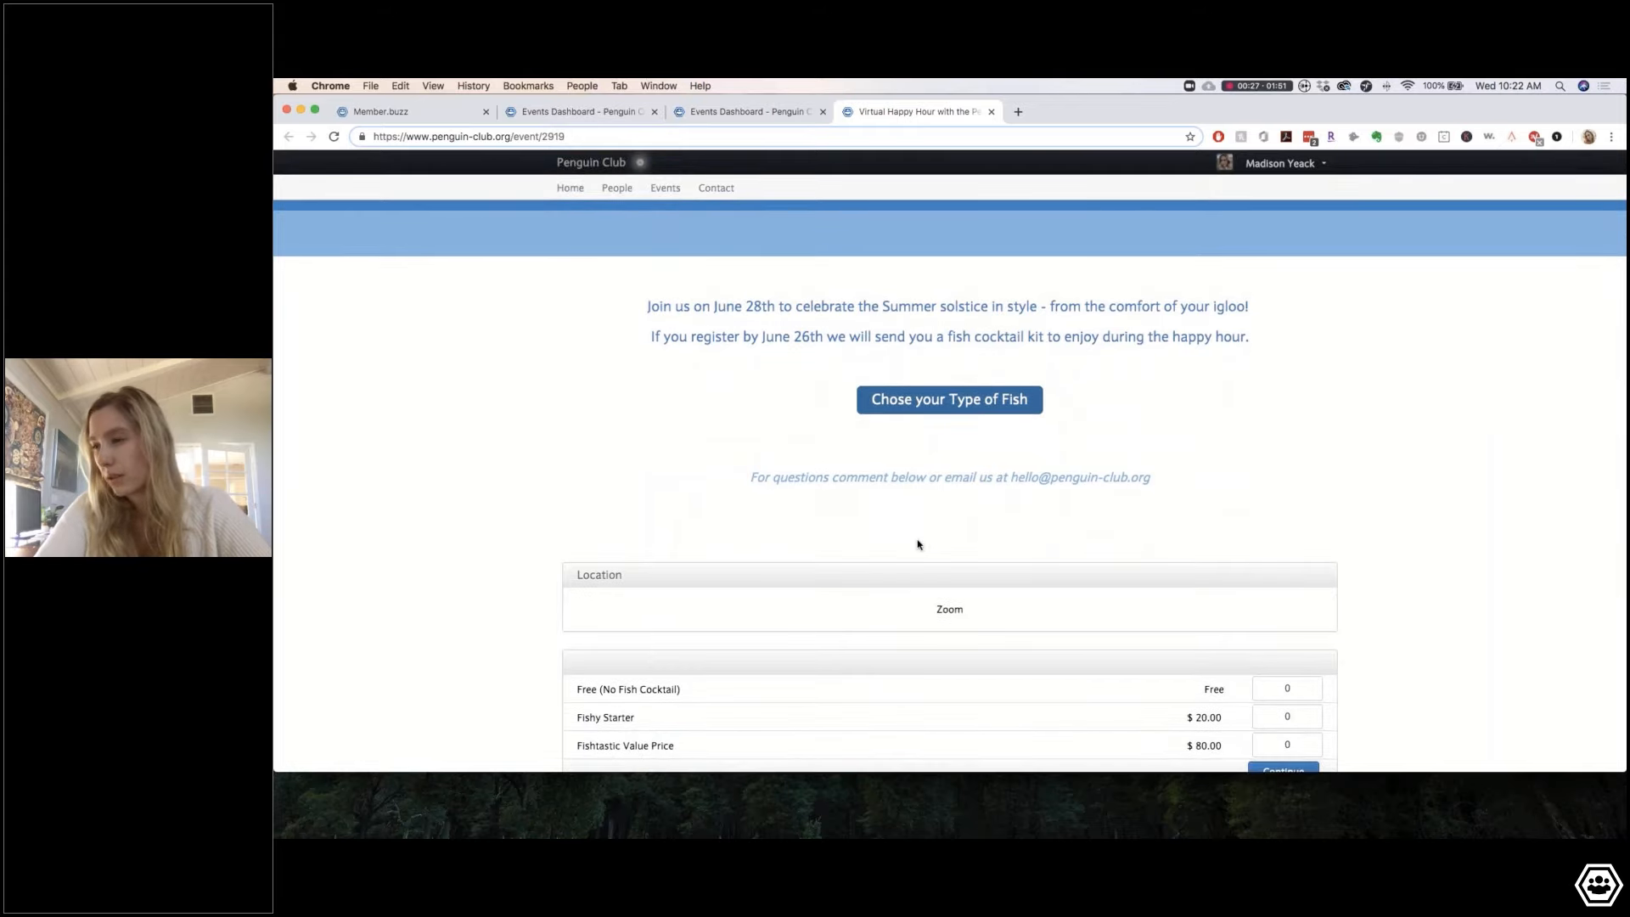
scroll(968, 767, "down", 4)
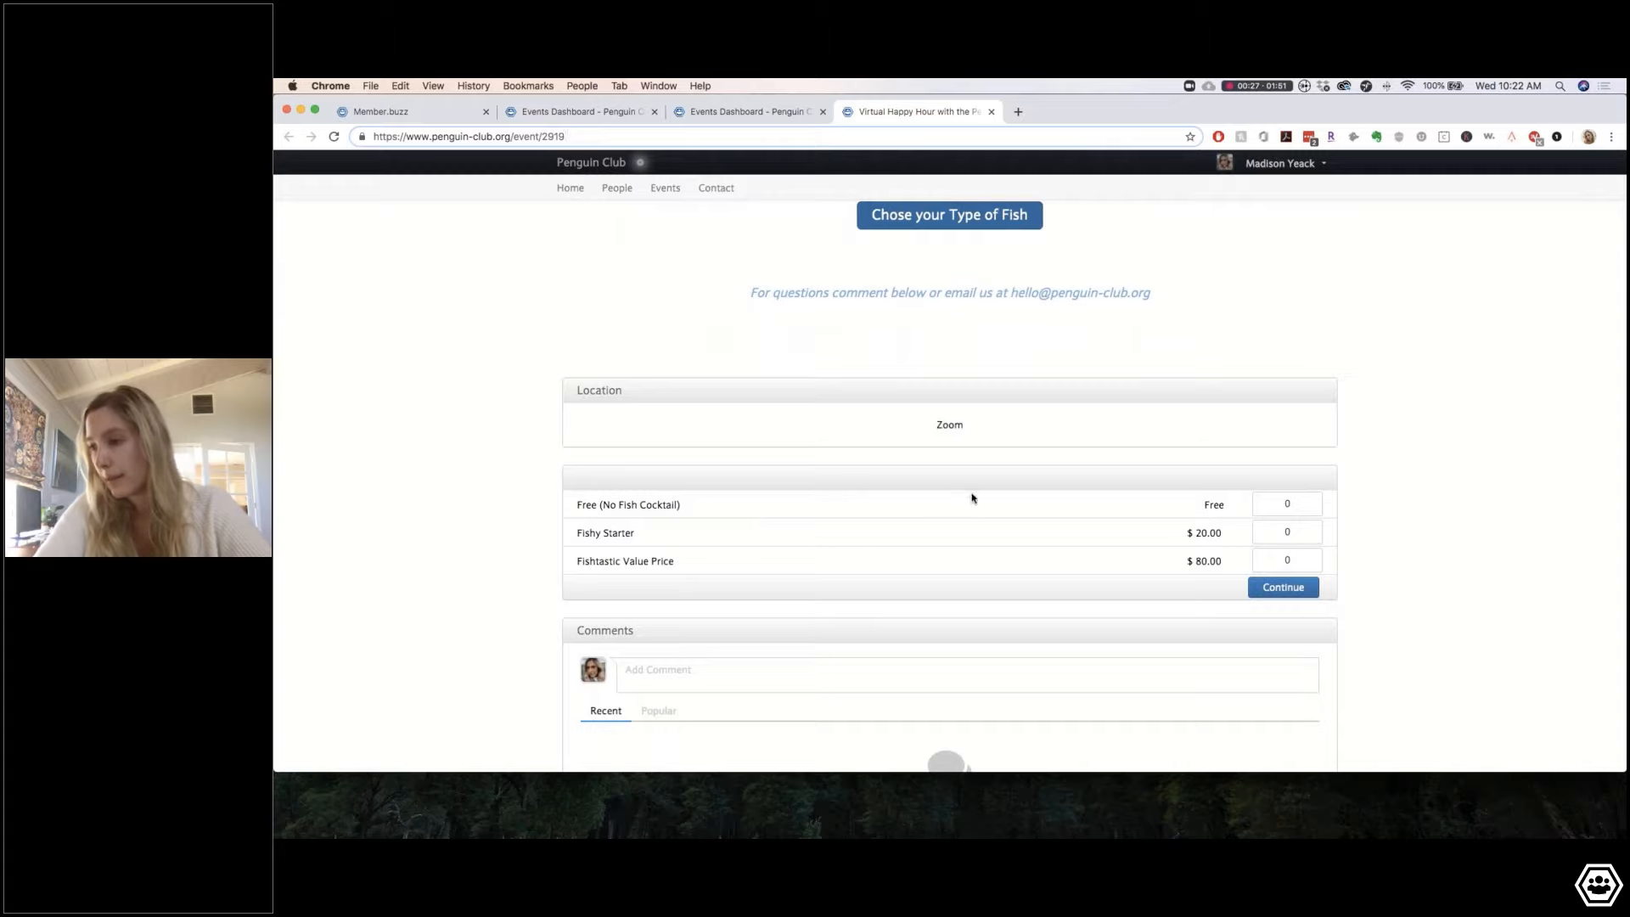
scroll(858, 543, "down", 4)
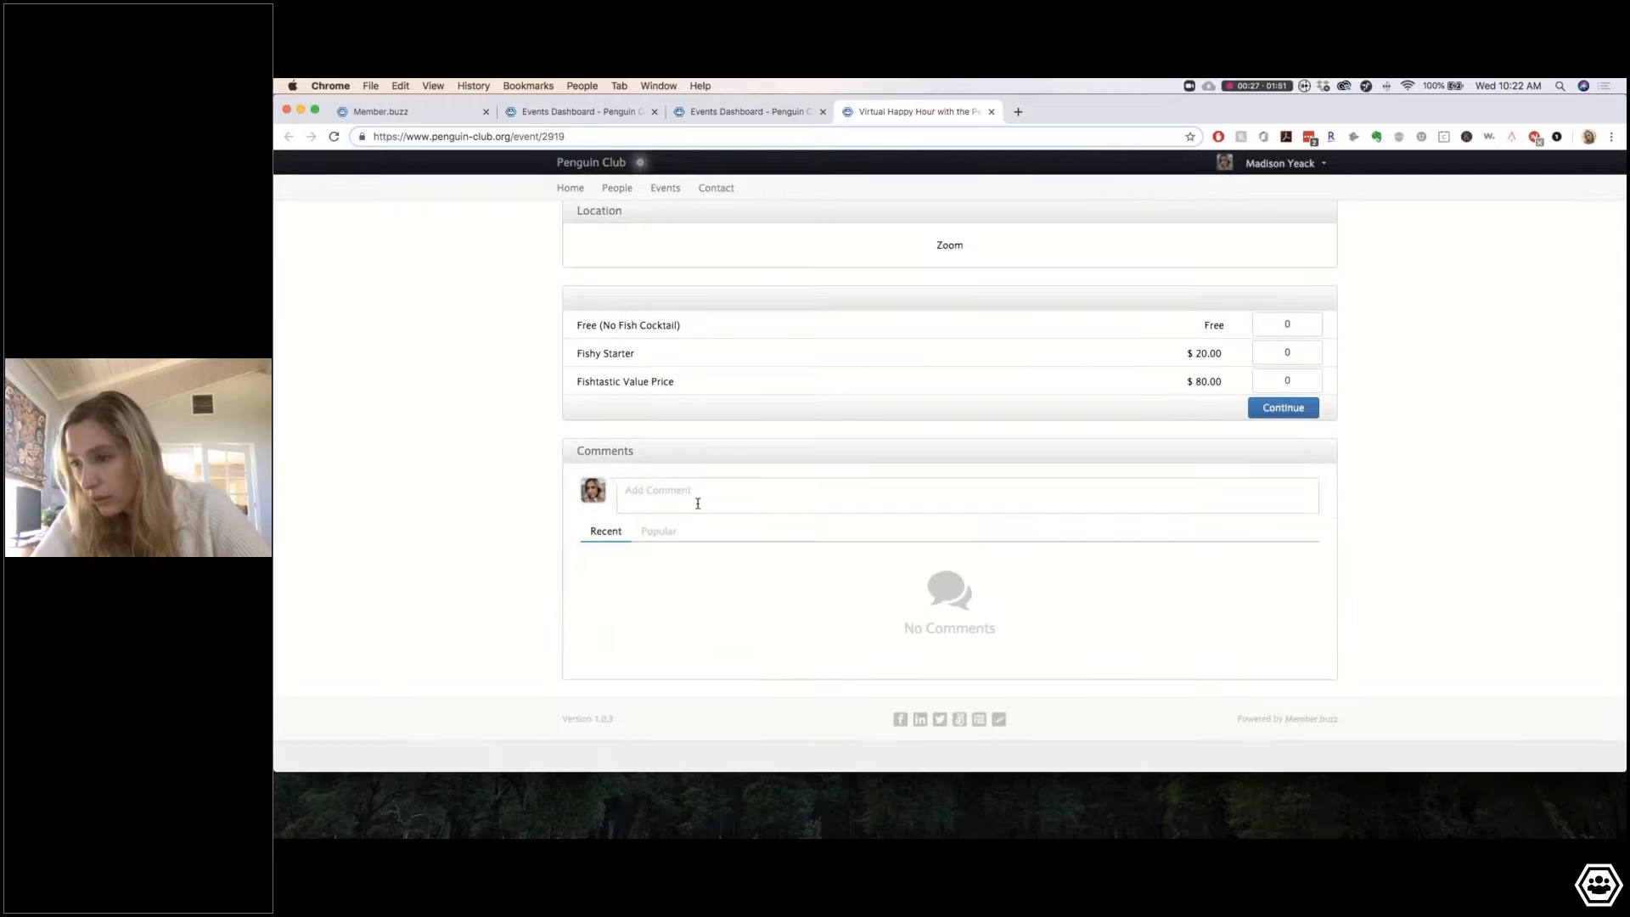
Step: Post the comment 'Hey everyone! So excited to catch-up!', correcting 'Everyone' to lowercase first
left_click(698, 504)
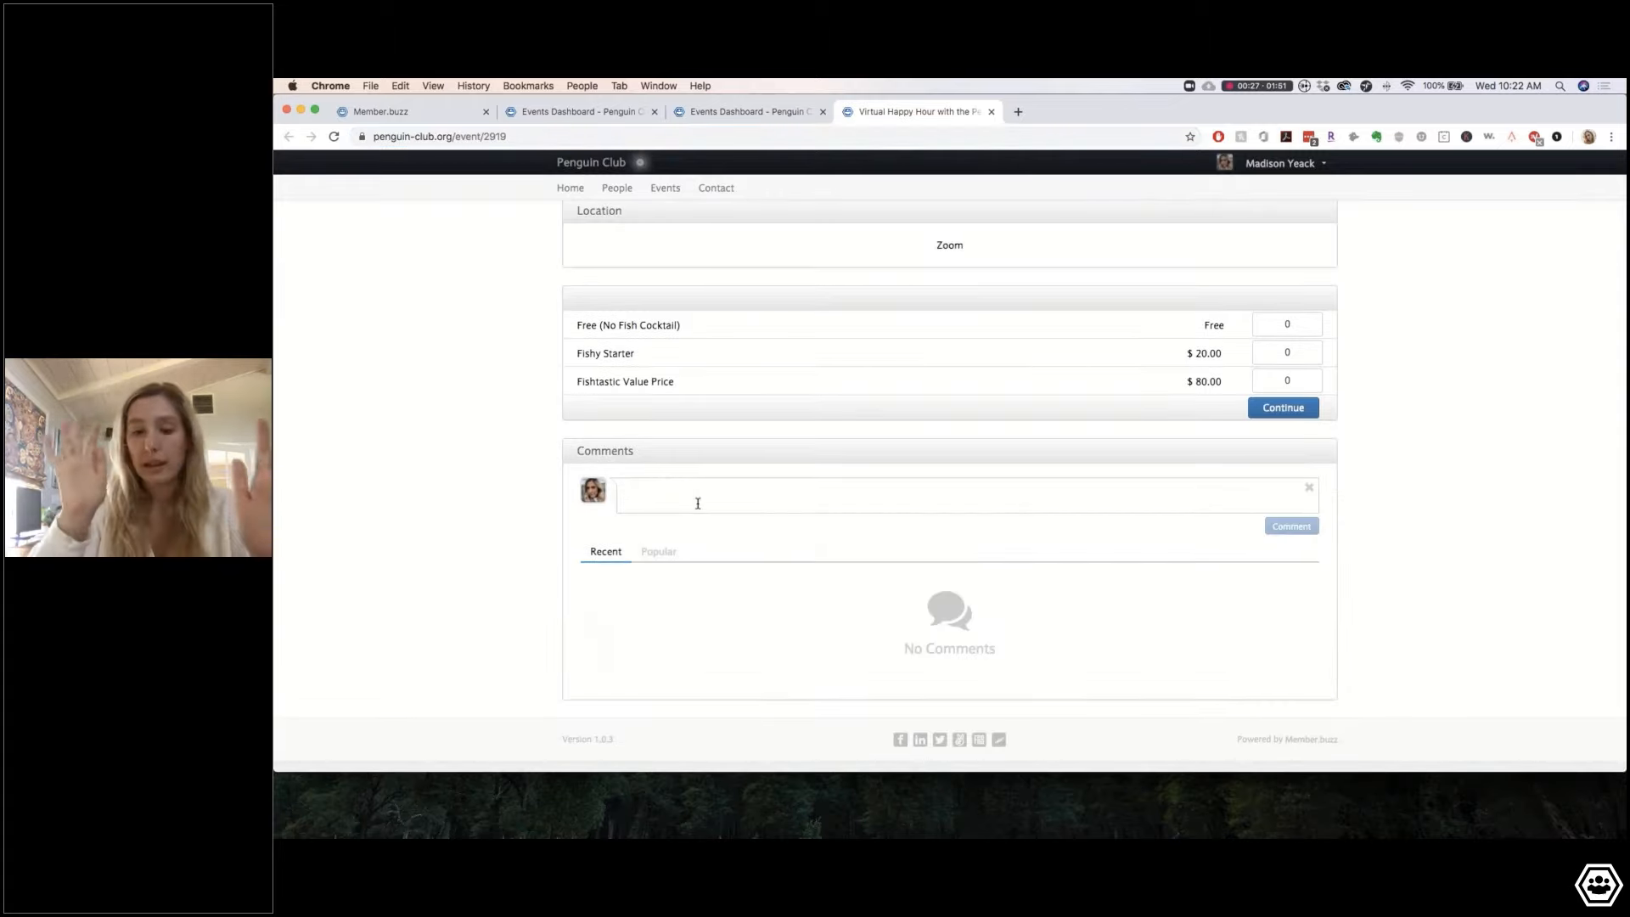
type("H")
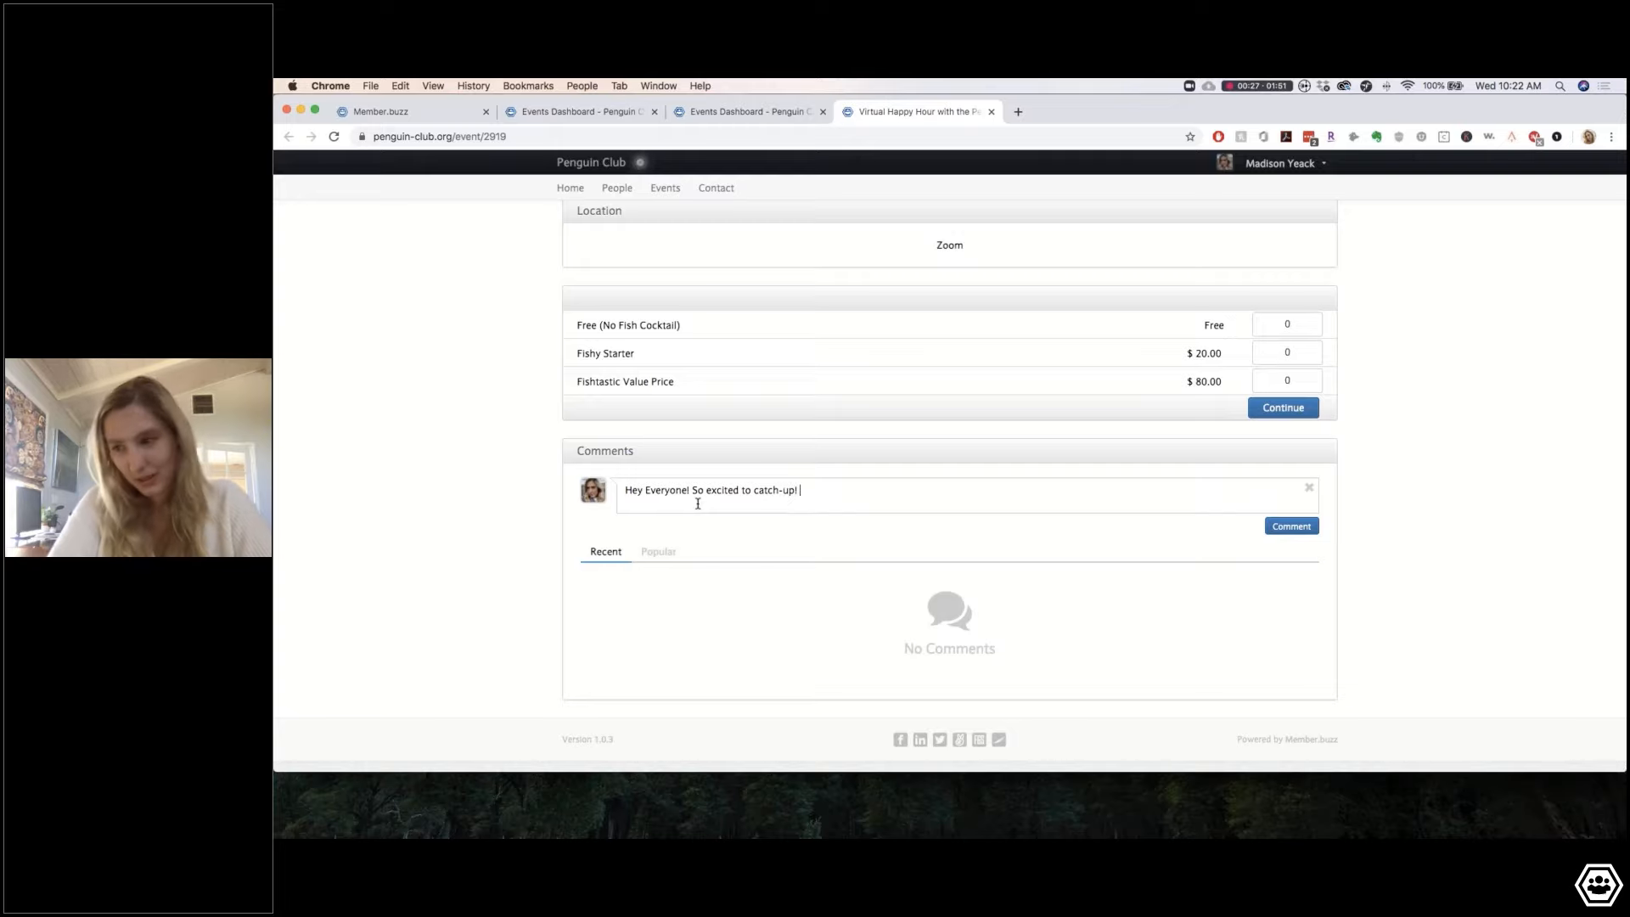
left_click(649, 490)
key("BackSpace")
type("e")
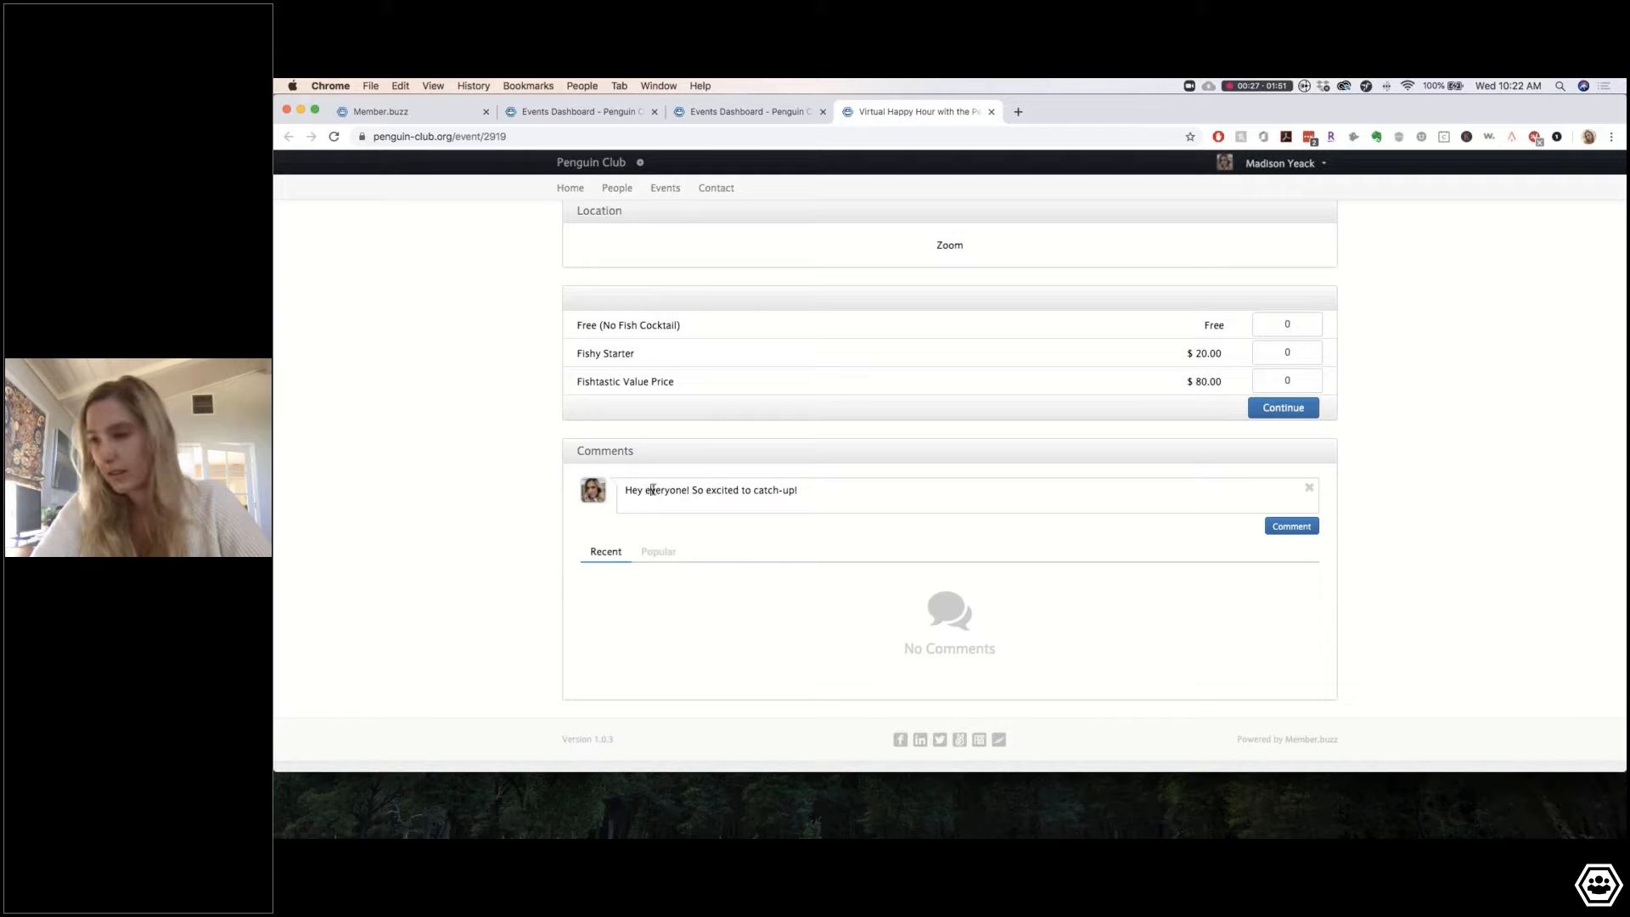
left_click(1268, 527)
scroll(877, 546, "up", 10)
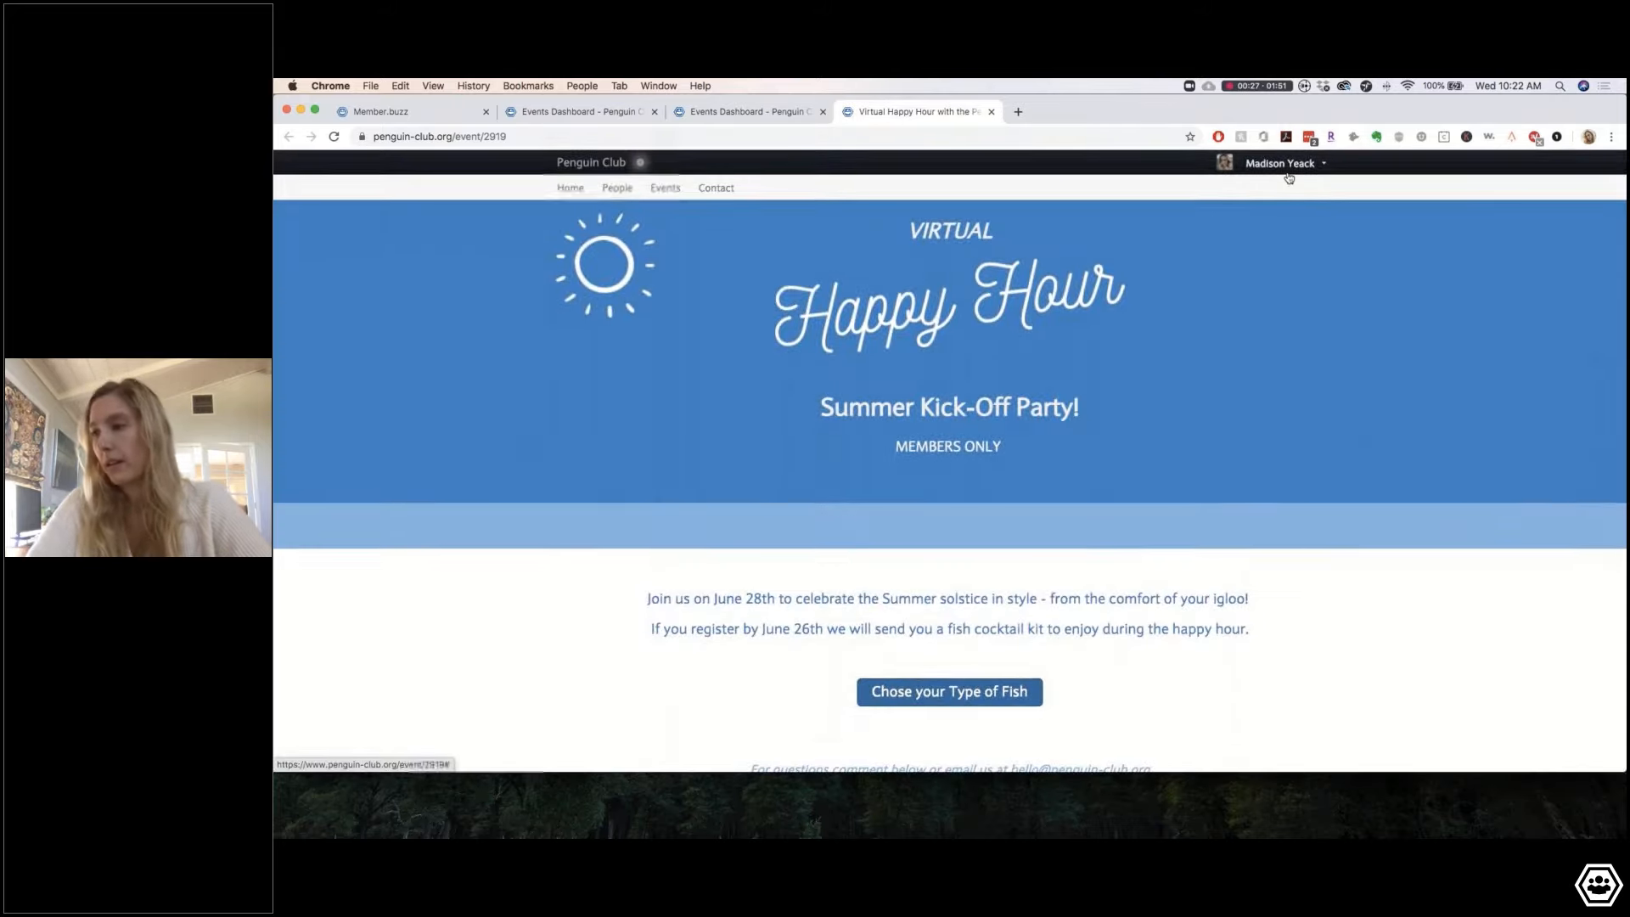
Step: Open the Virtual Happy Hour event's edit form from the Events dashboard list
left_click(758, 111)
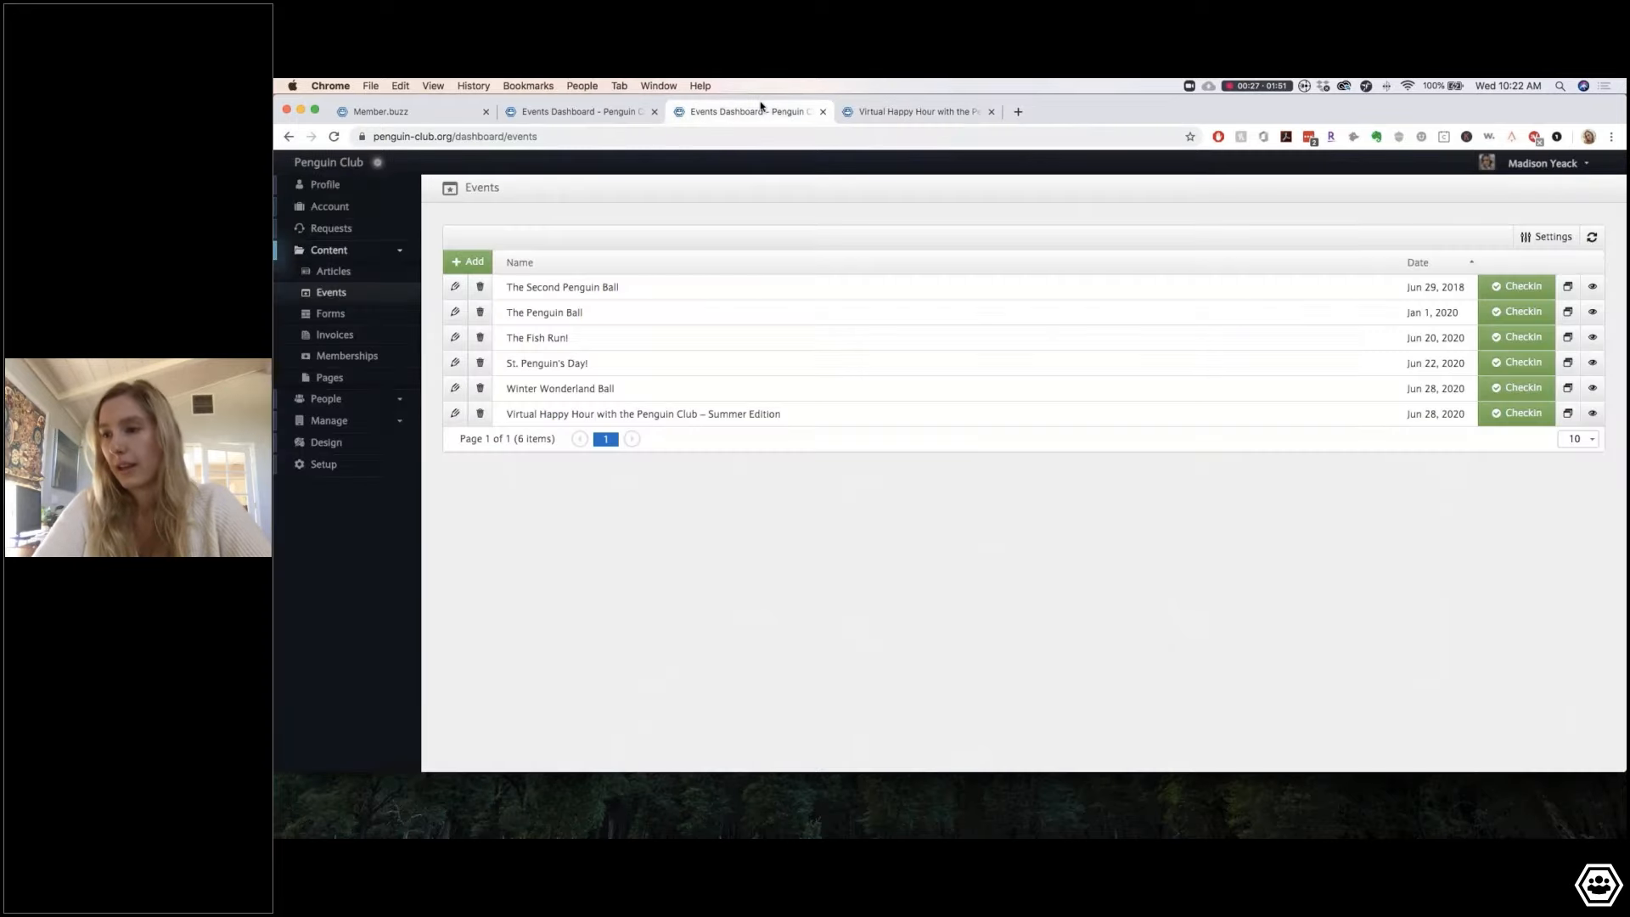
left_click(965, 120)
left_click(1273, 163)
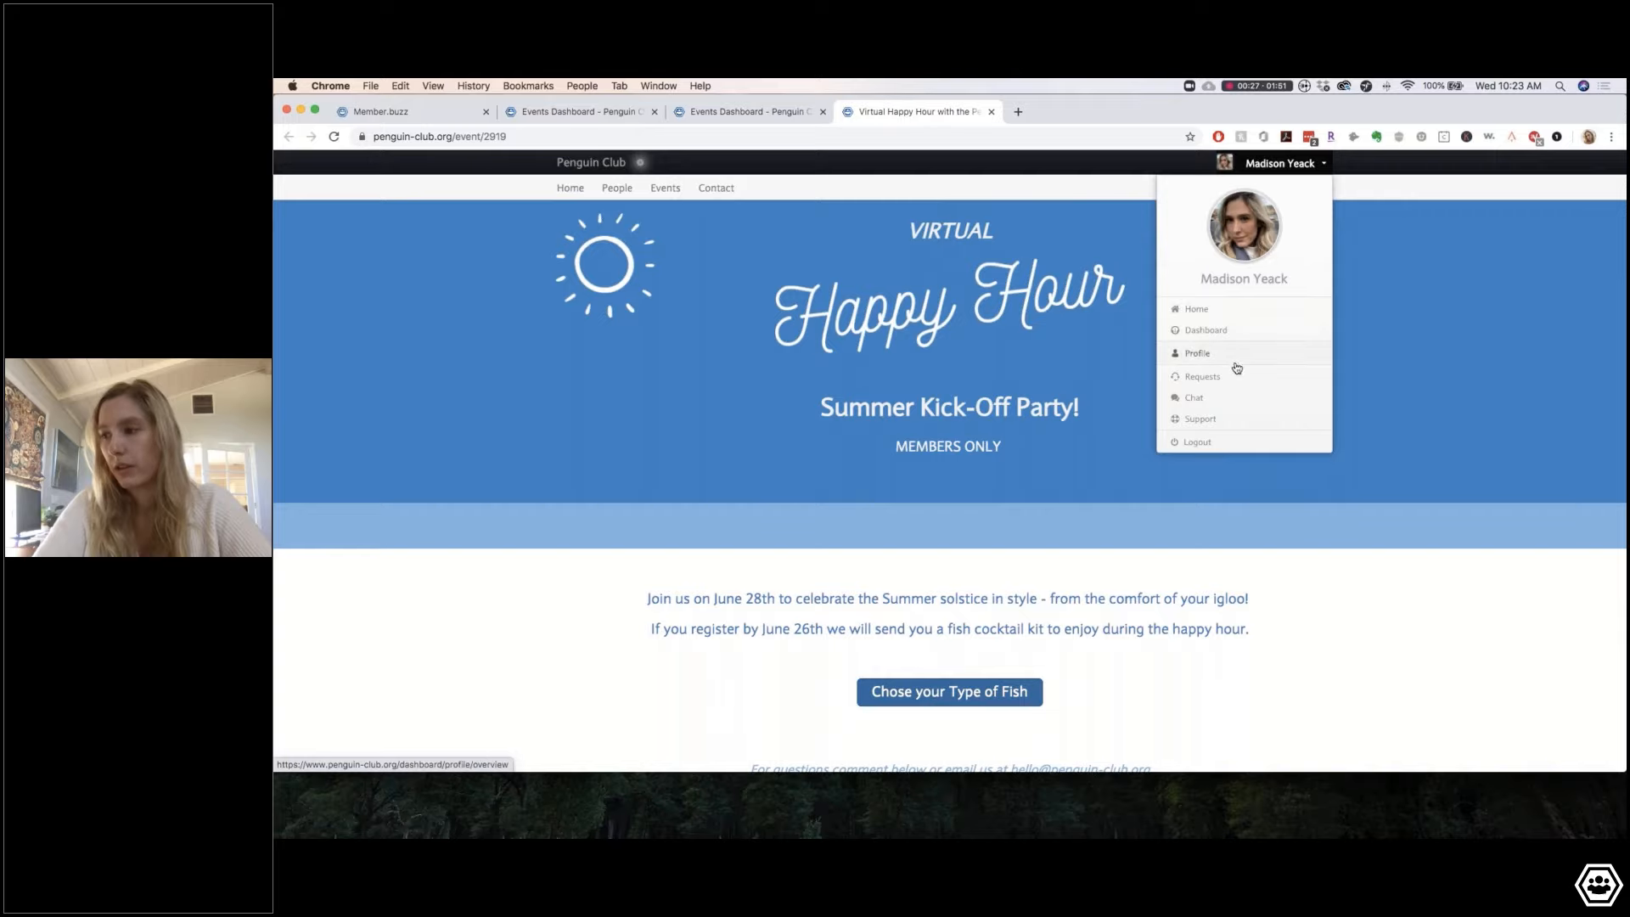
left_click(764, 111)
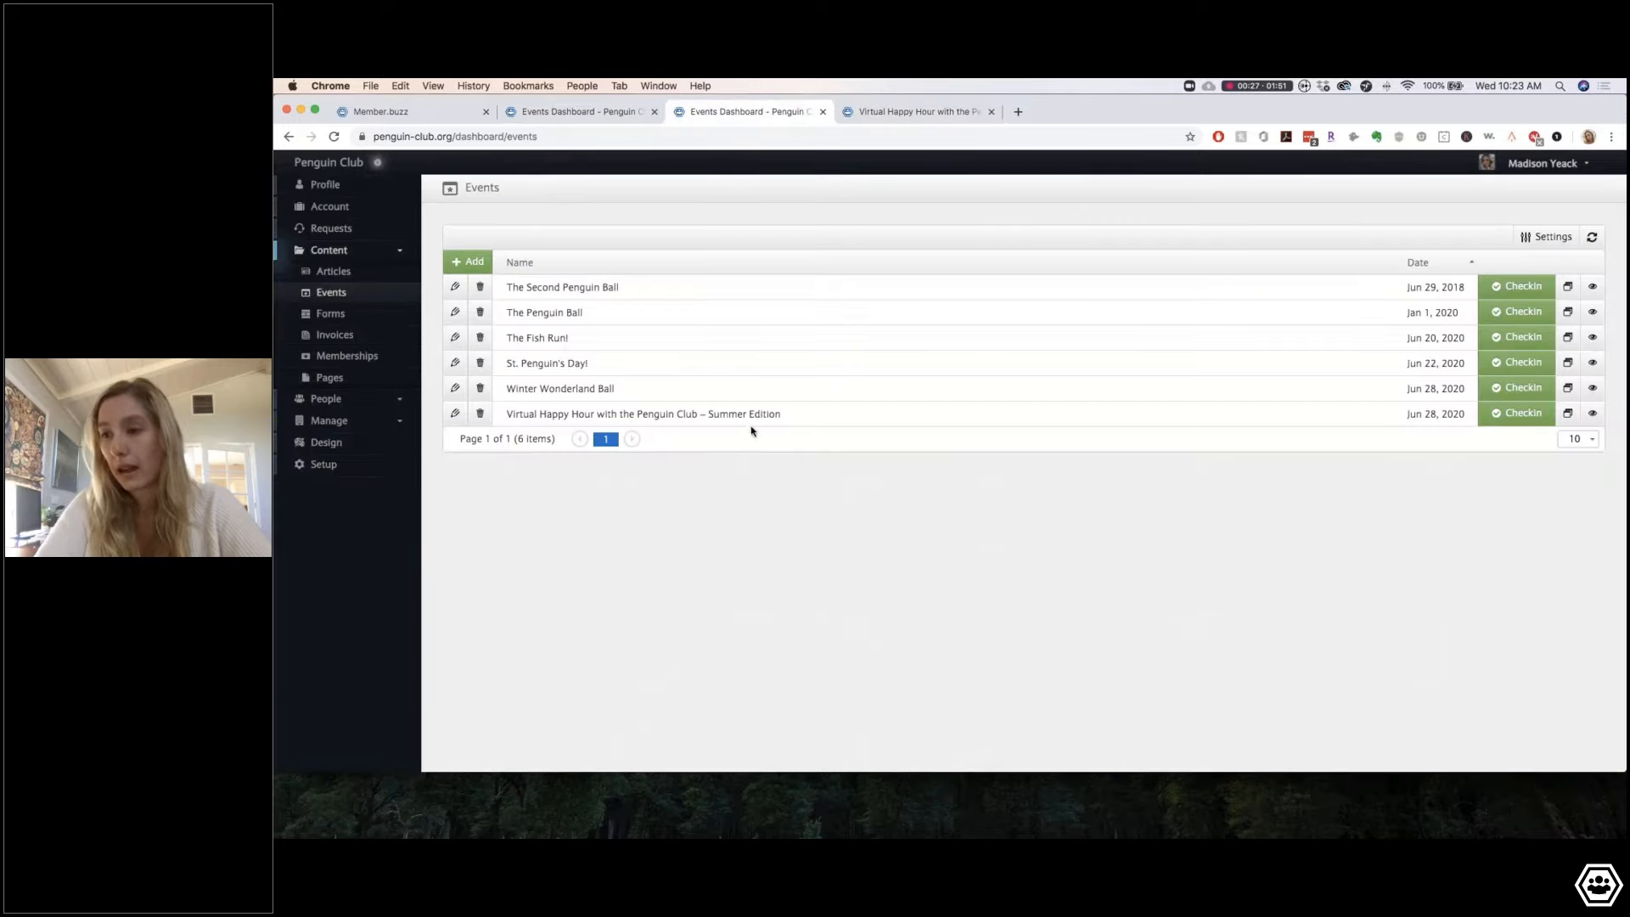
left_click(454, 415)
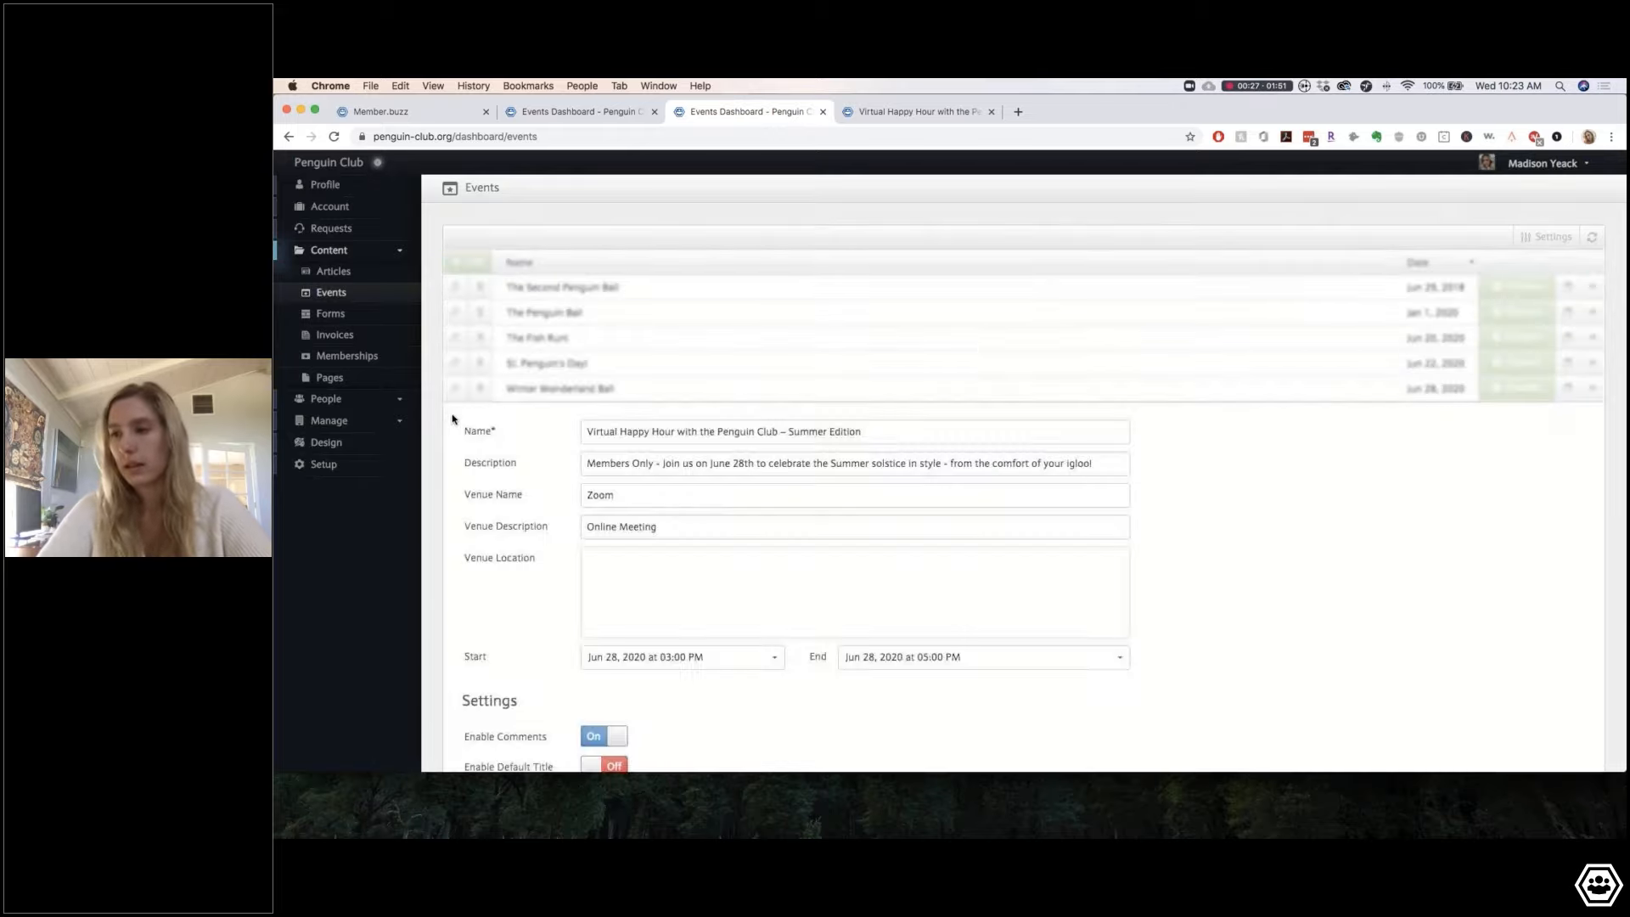
Step: Insert a new empty layout row above the event's banner content
scroll(719, 547, "down", 1)
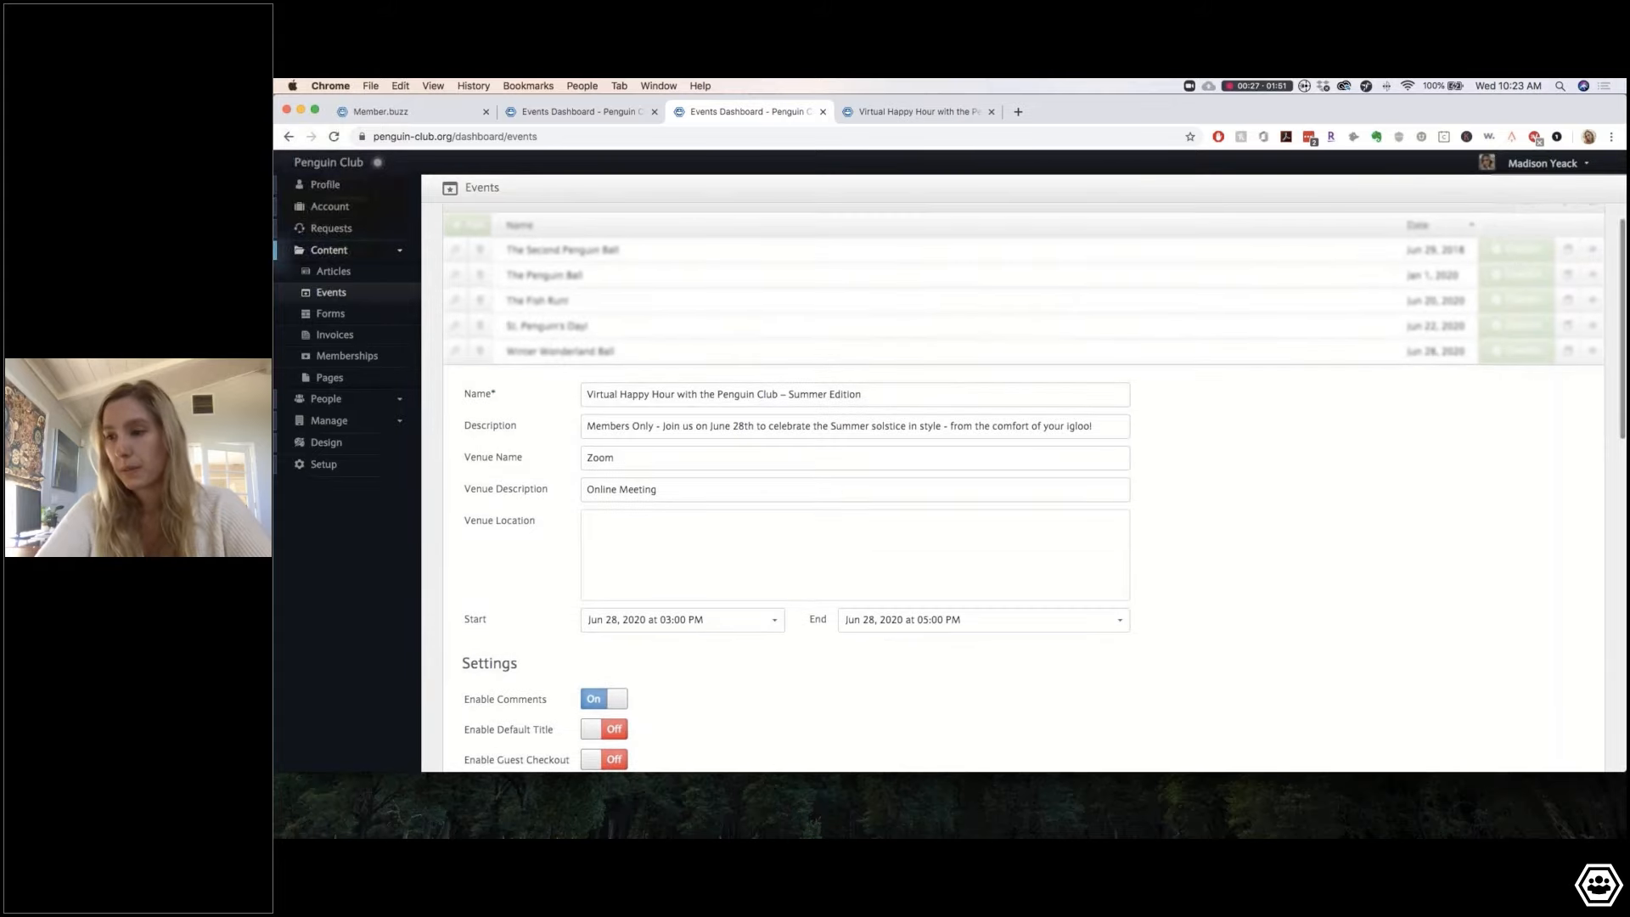
scroll(849, 509, "down", 5)
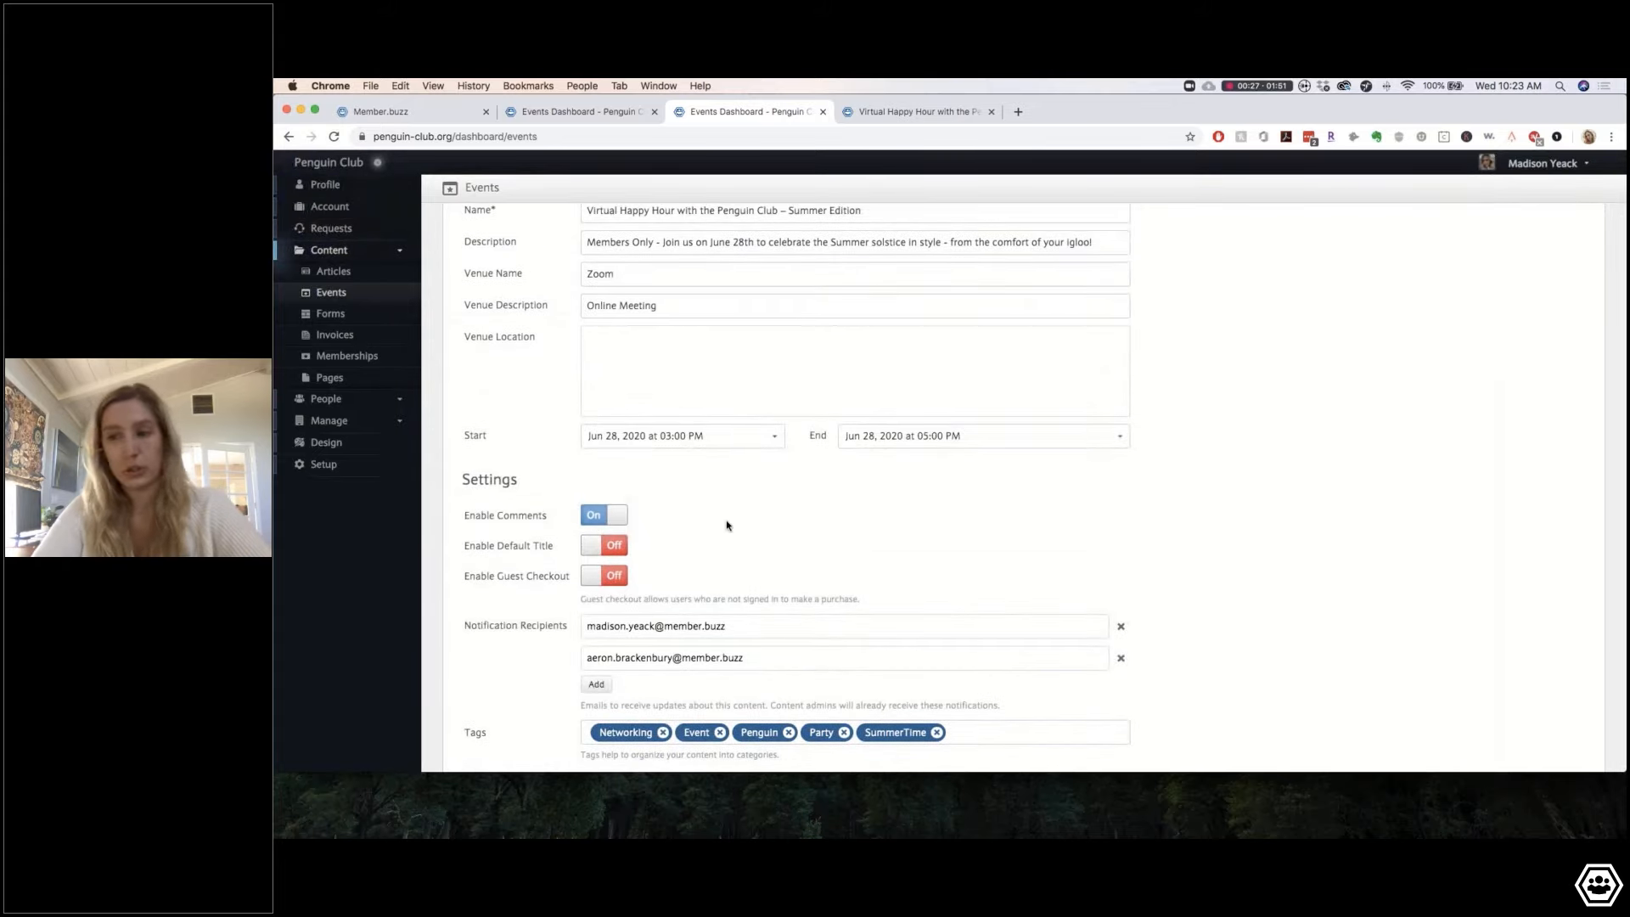
scroll(728, 520, "down", 3)
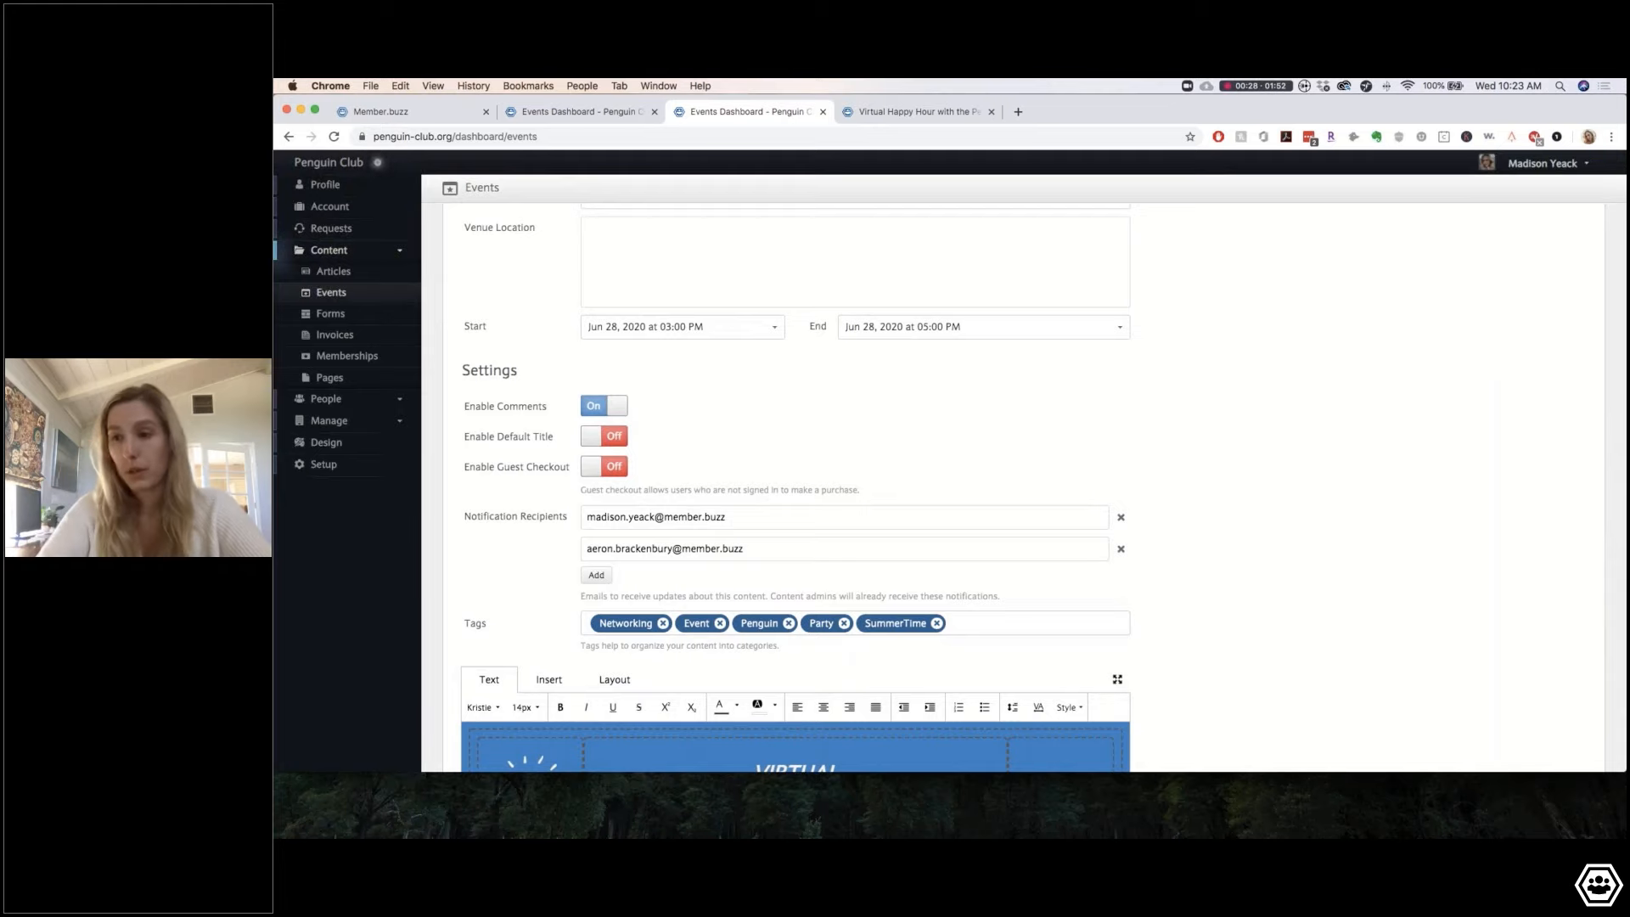
scroll(637, 541, "down", 6)
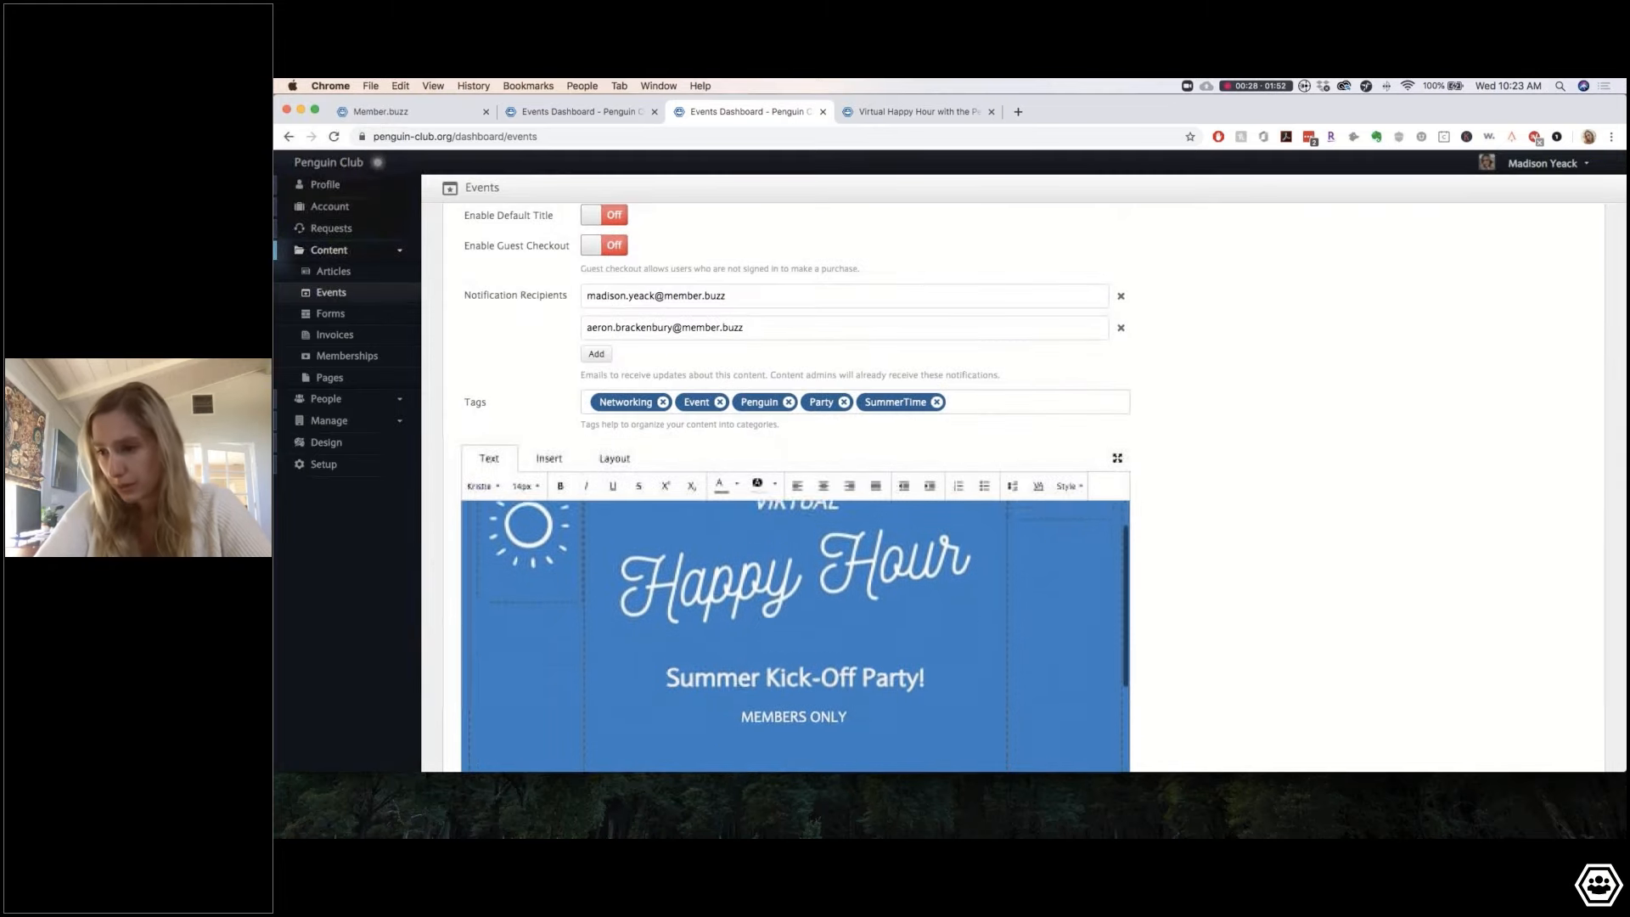
left_click(638, 540)
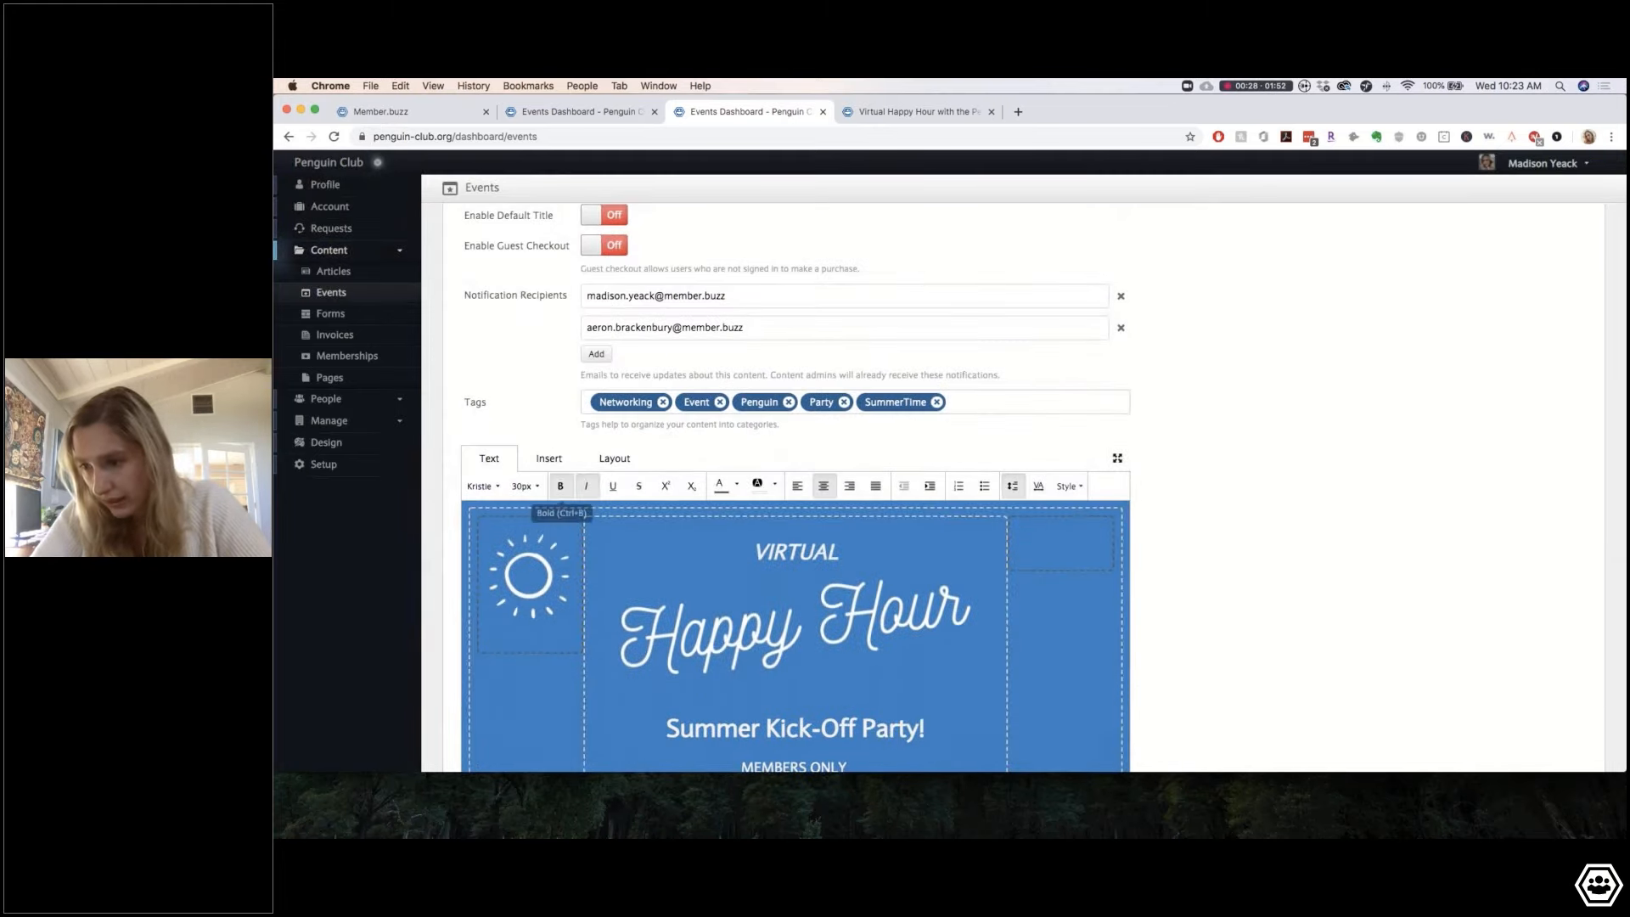
left_click(549, 458)
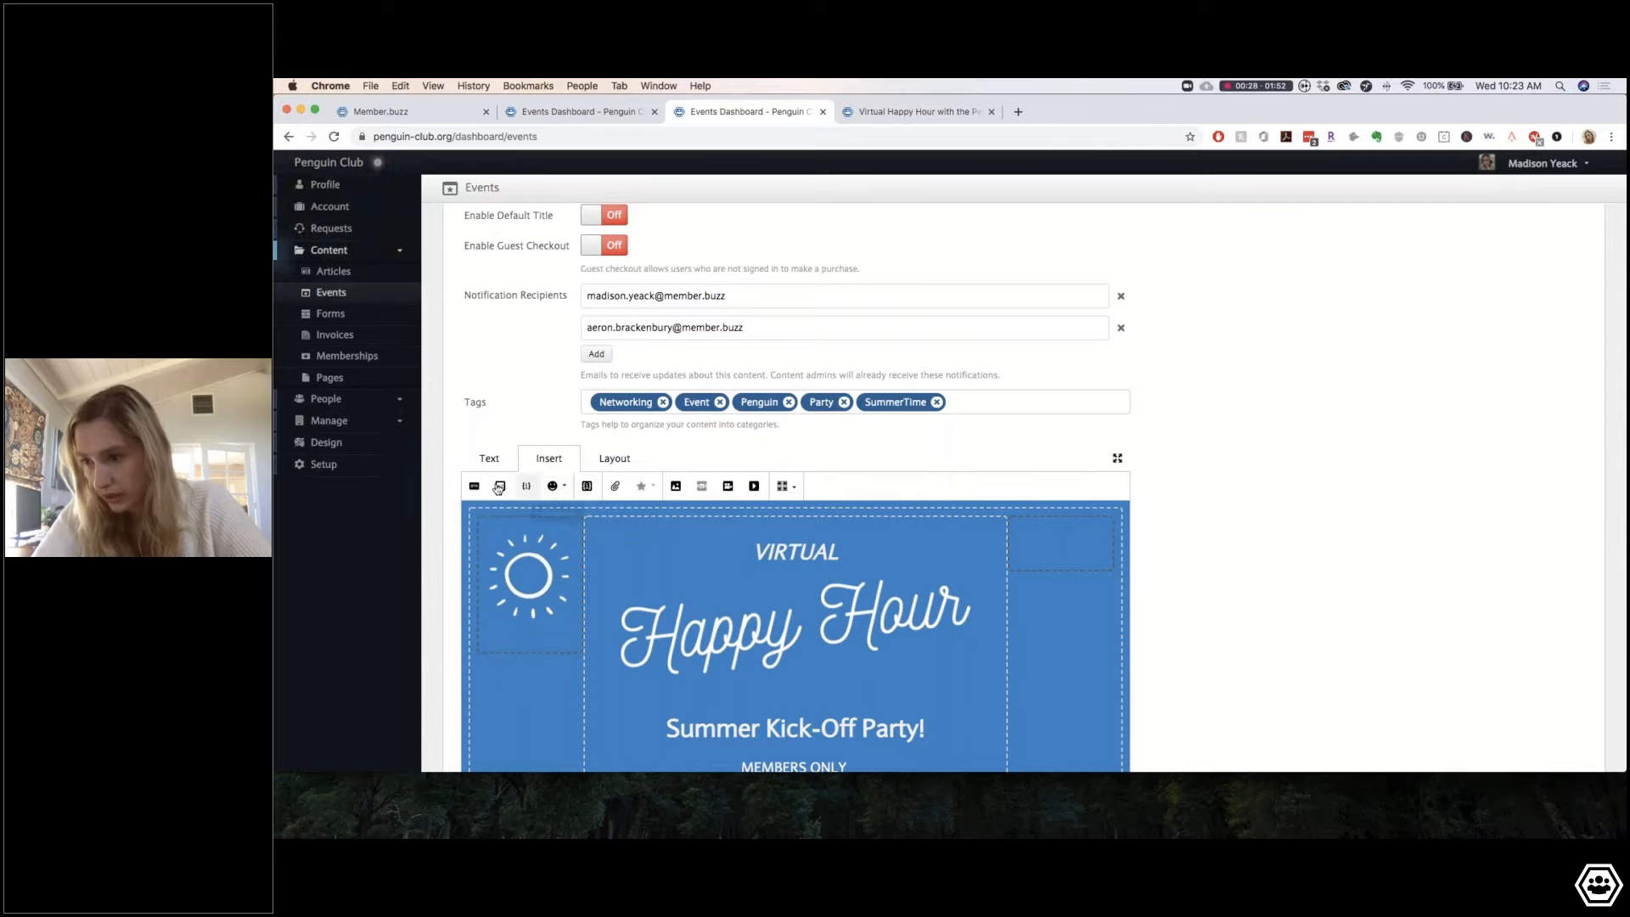
left_click(616, 460)
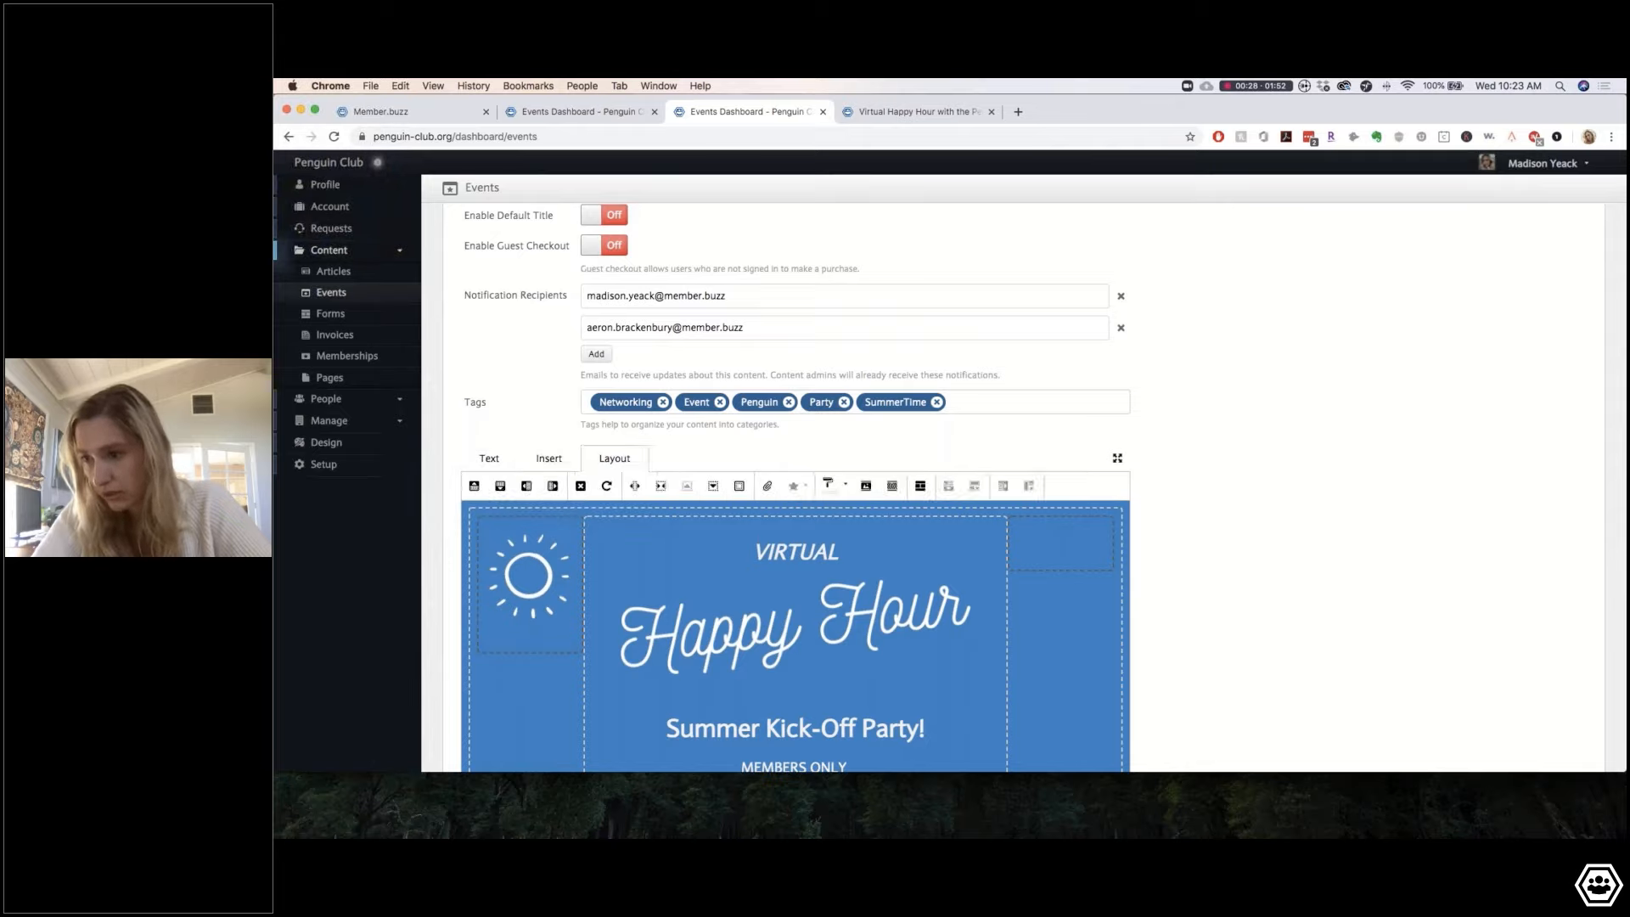
left_click(474, 486)
left_click(741, 523)
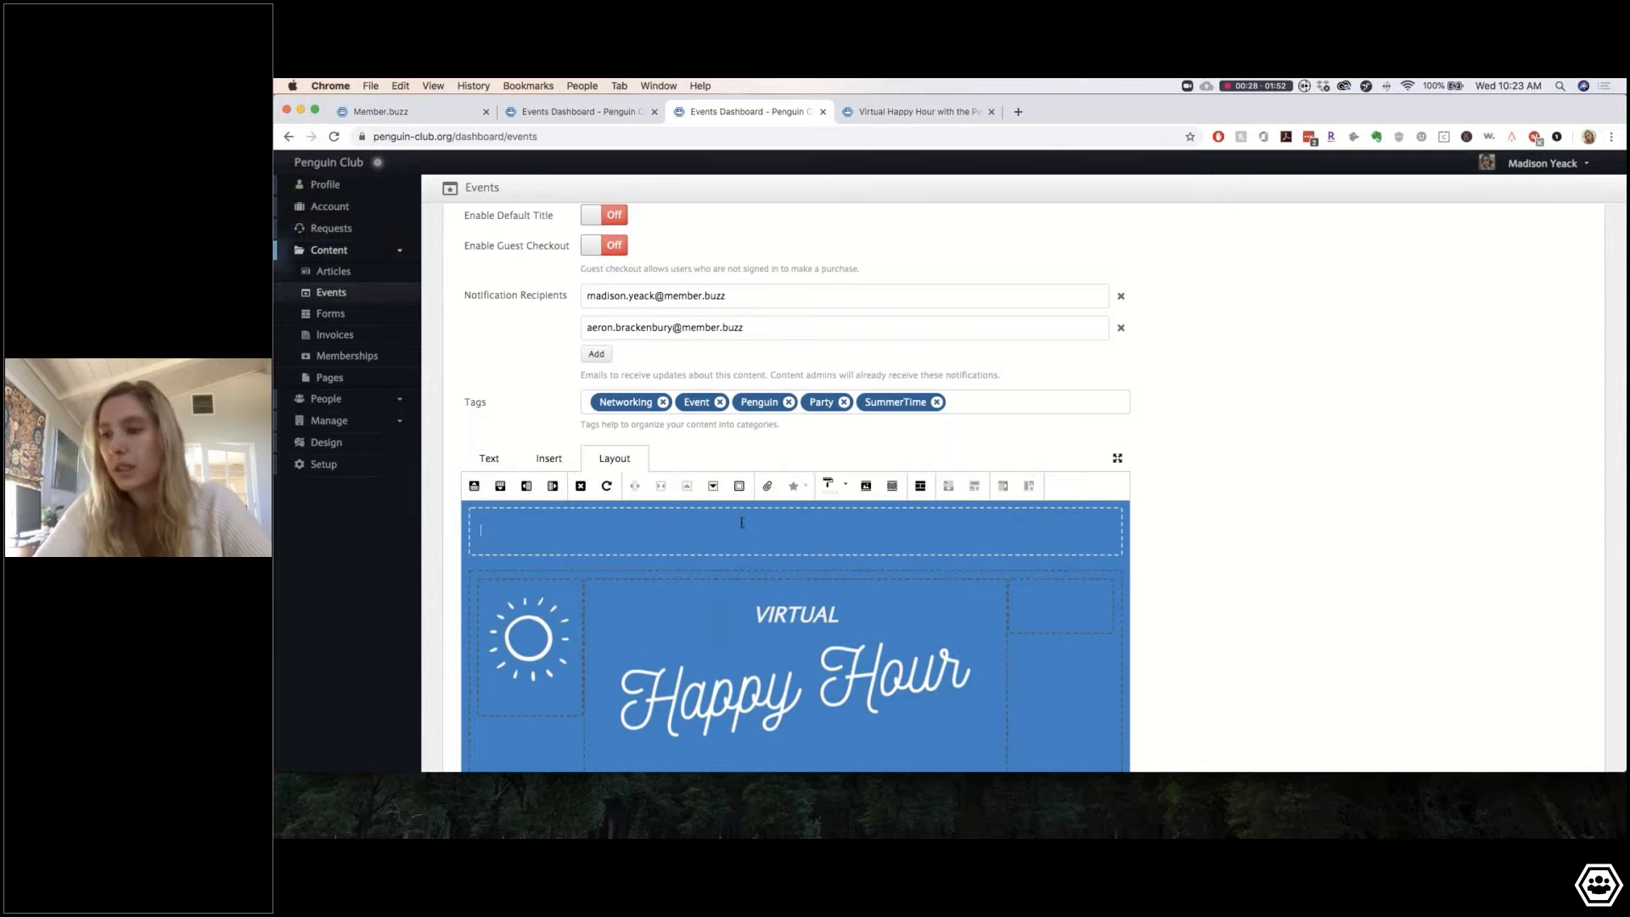
Step: Delete the empty bottom content row, save the event, and return to its public page
scroll(732, 697, "down", 6)
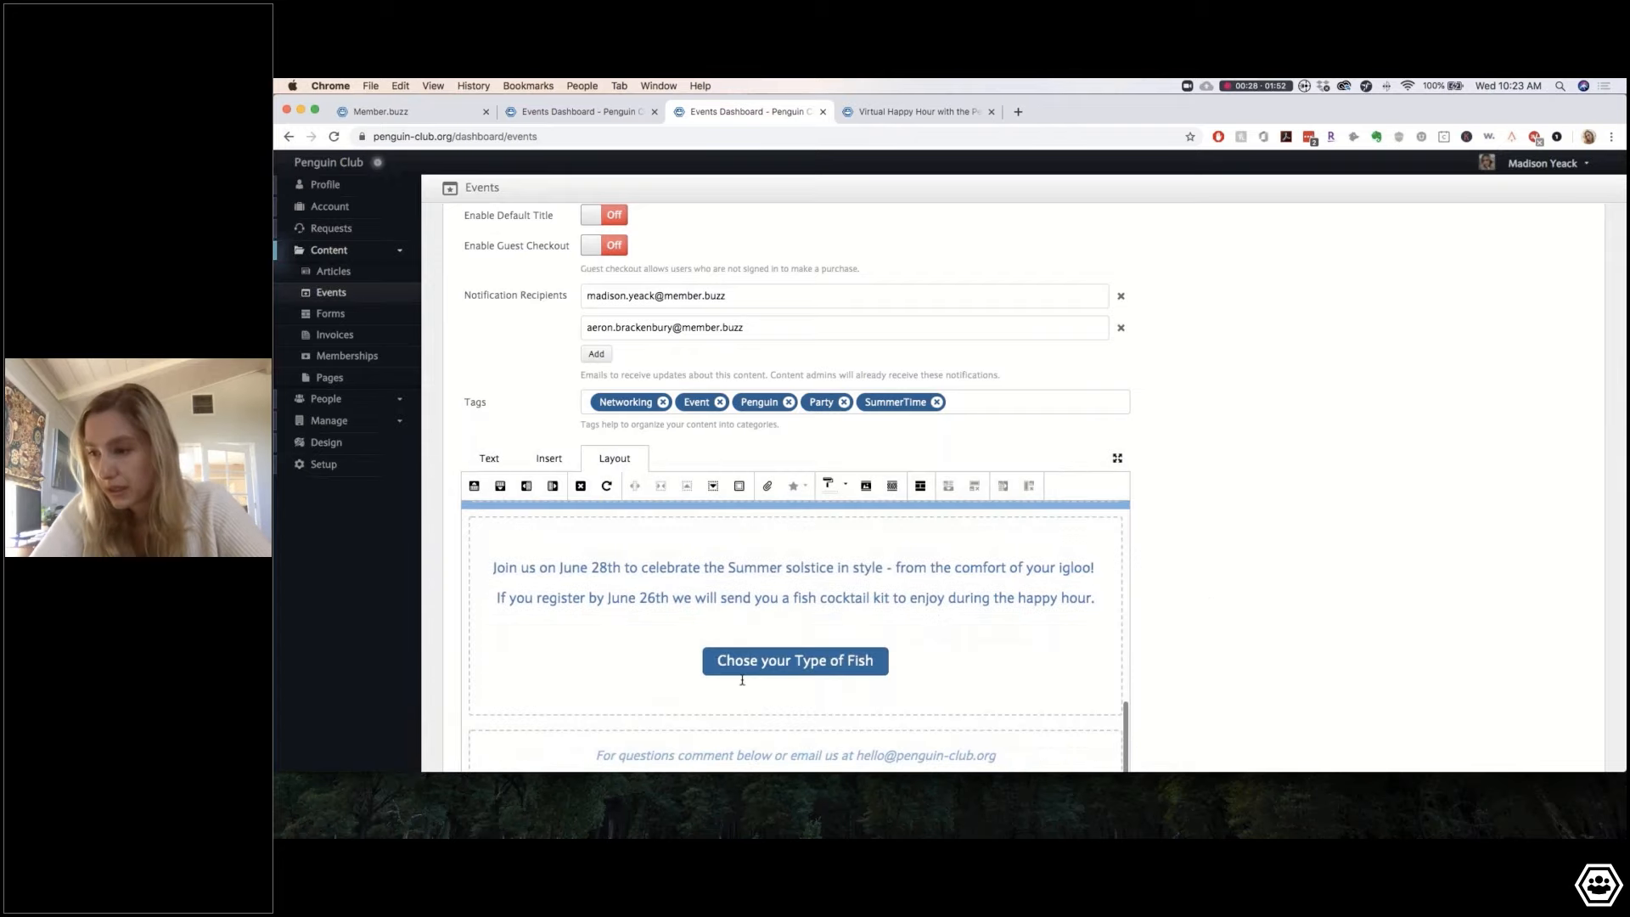
left_click(732, 697)
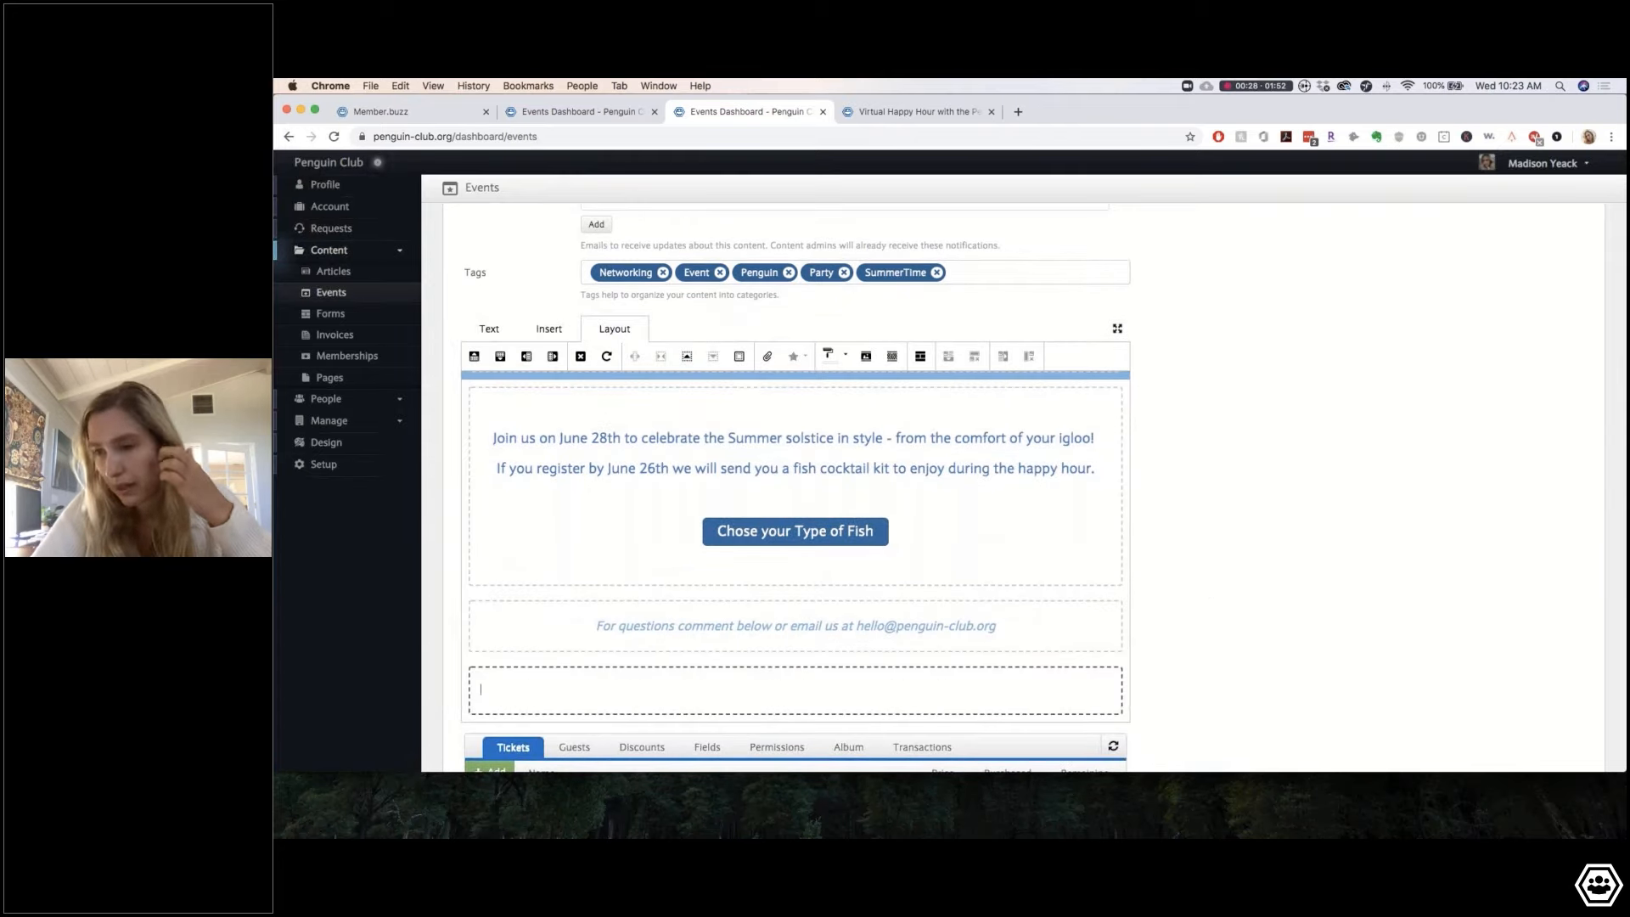
left_click(580, 358)
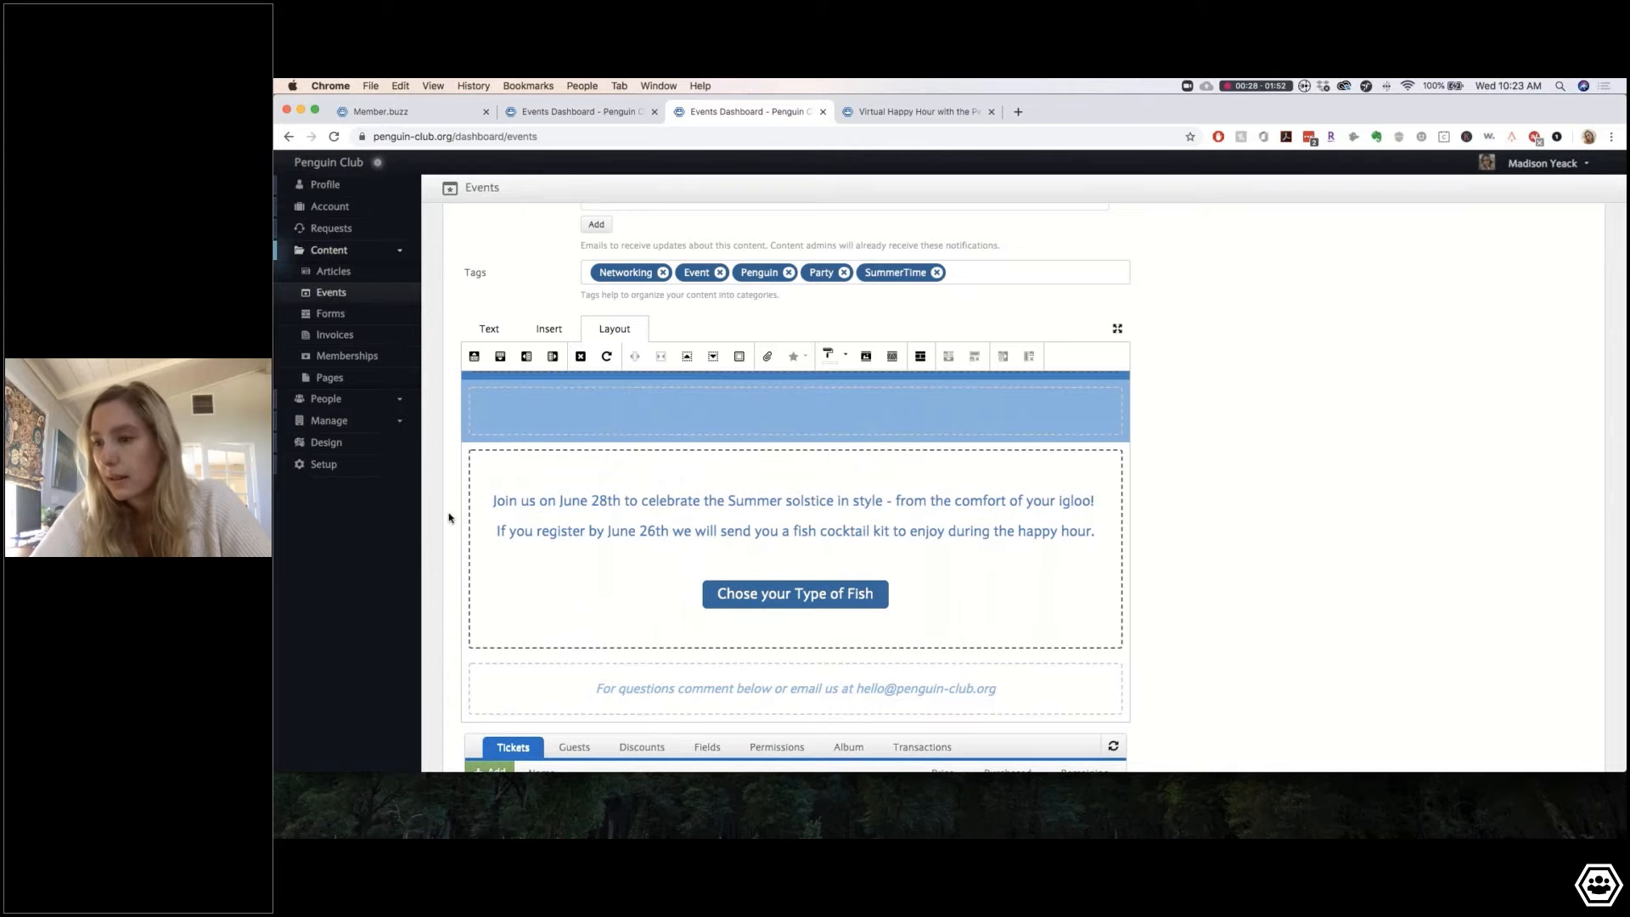
scroll(447, 585, "down", 3)
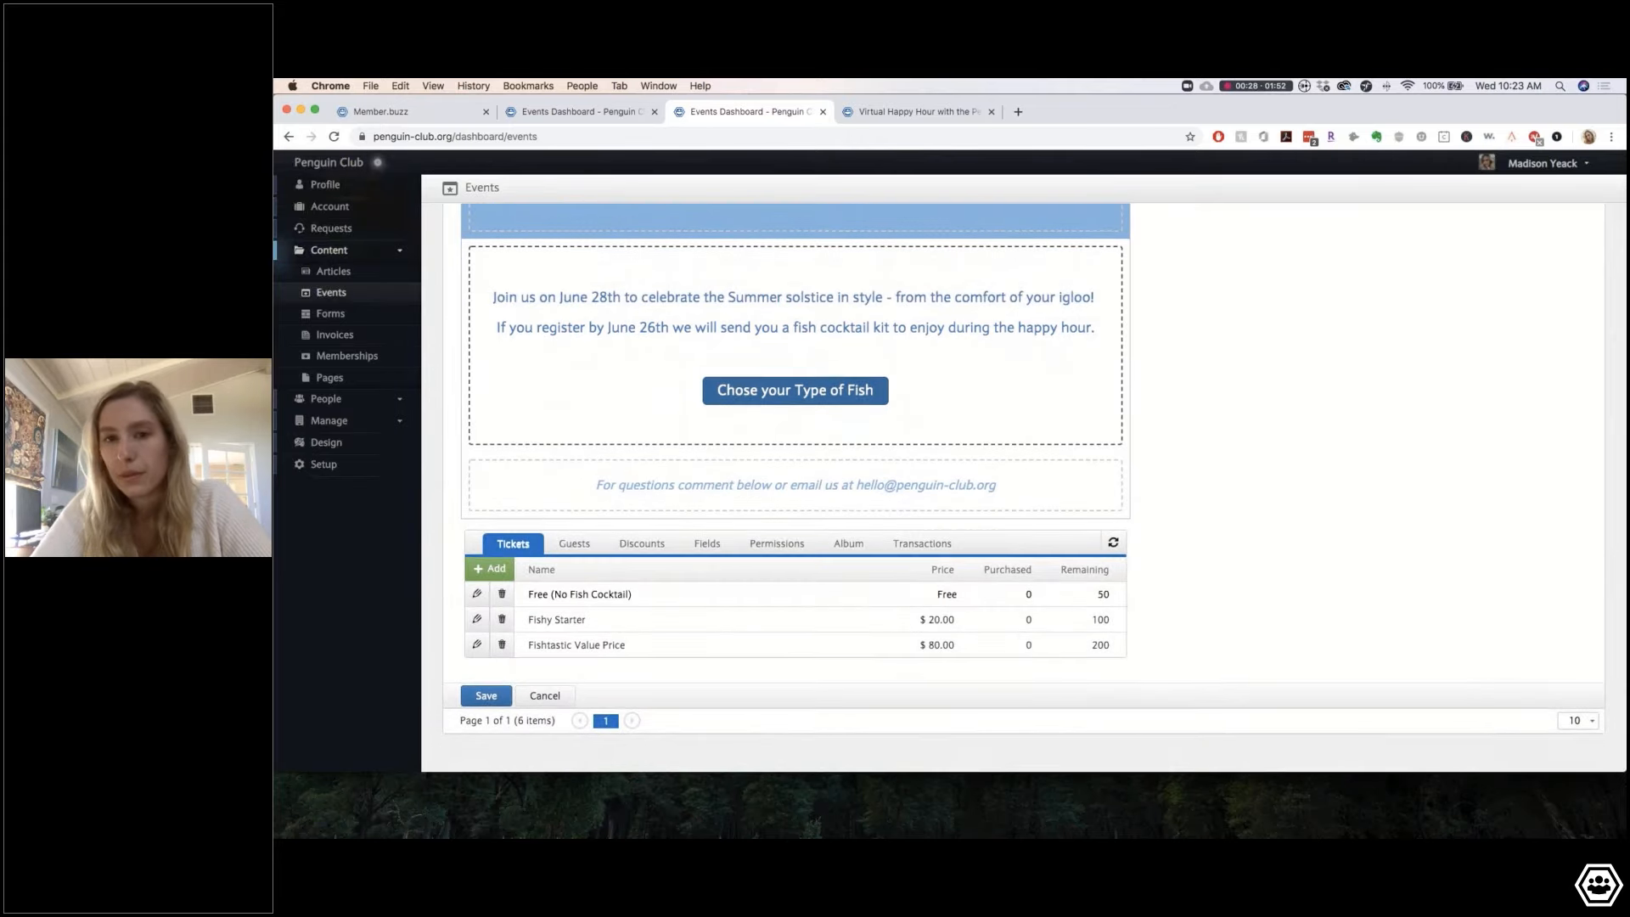
left_click(487, 697)
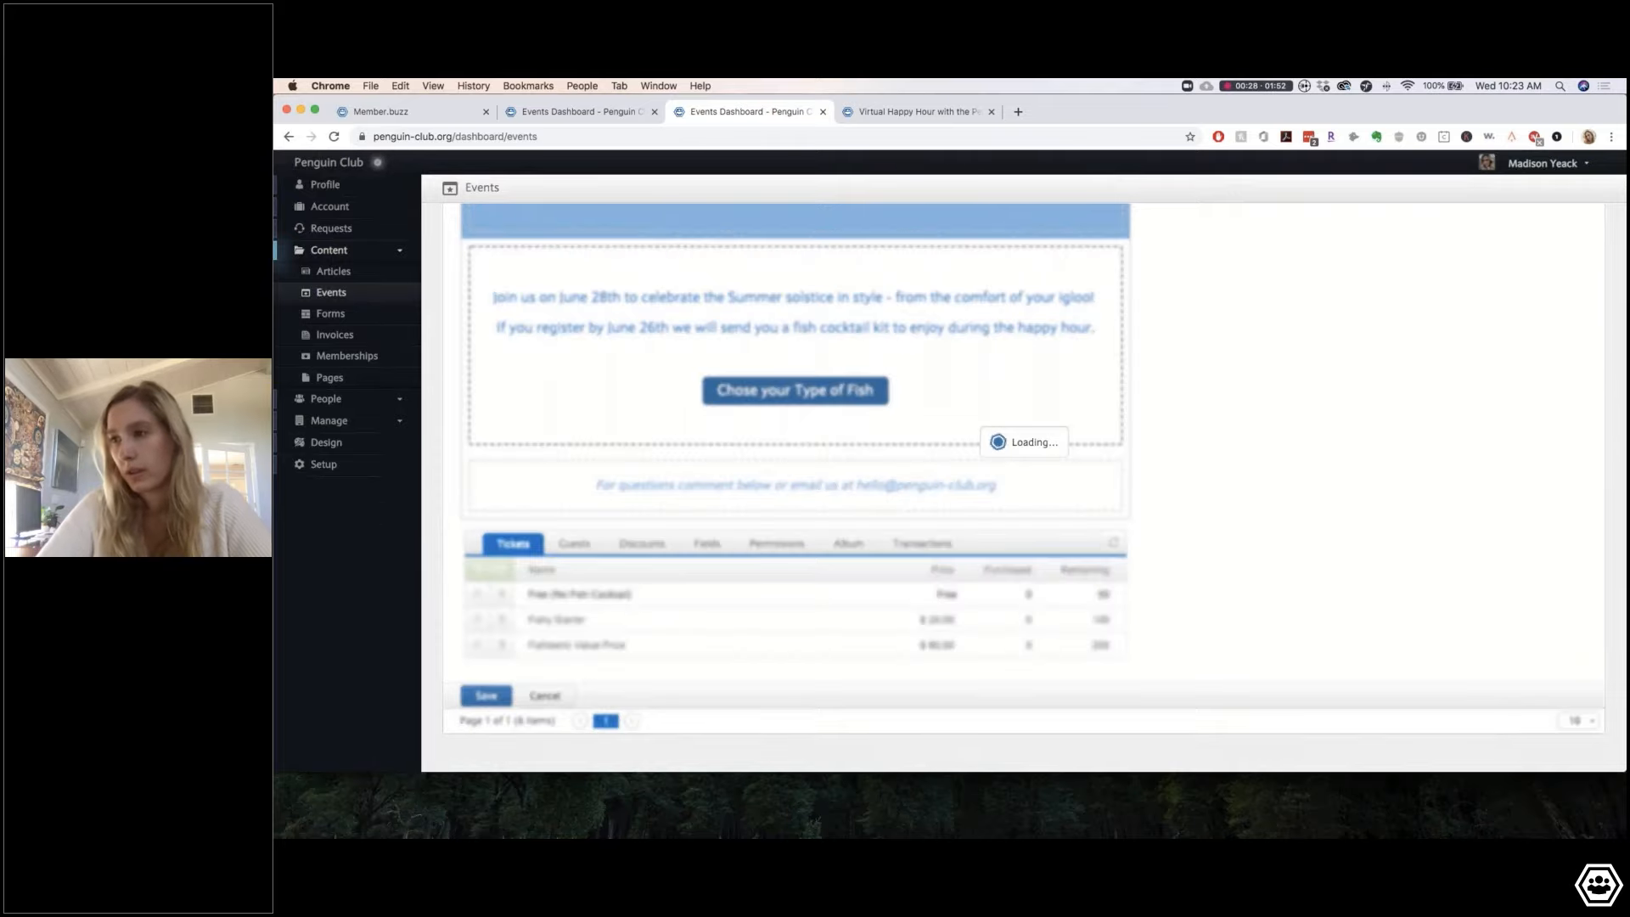
left_click(916, 111)
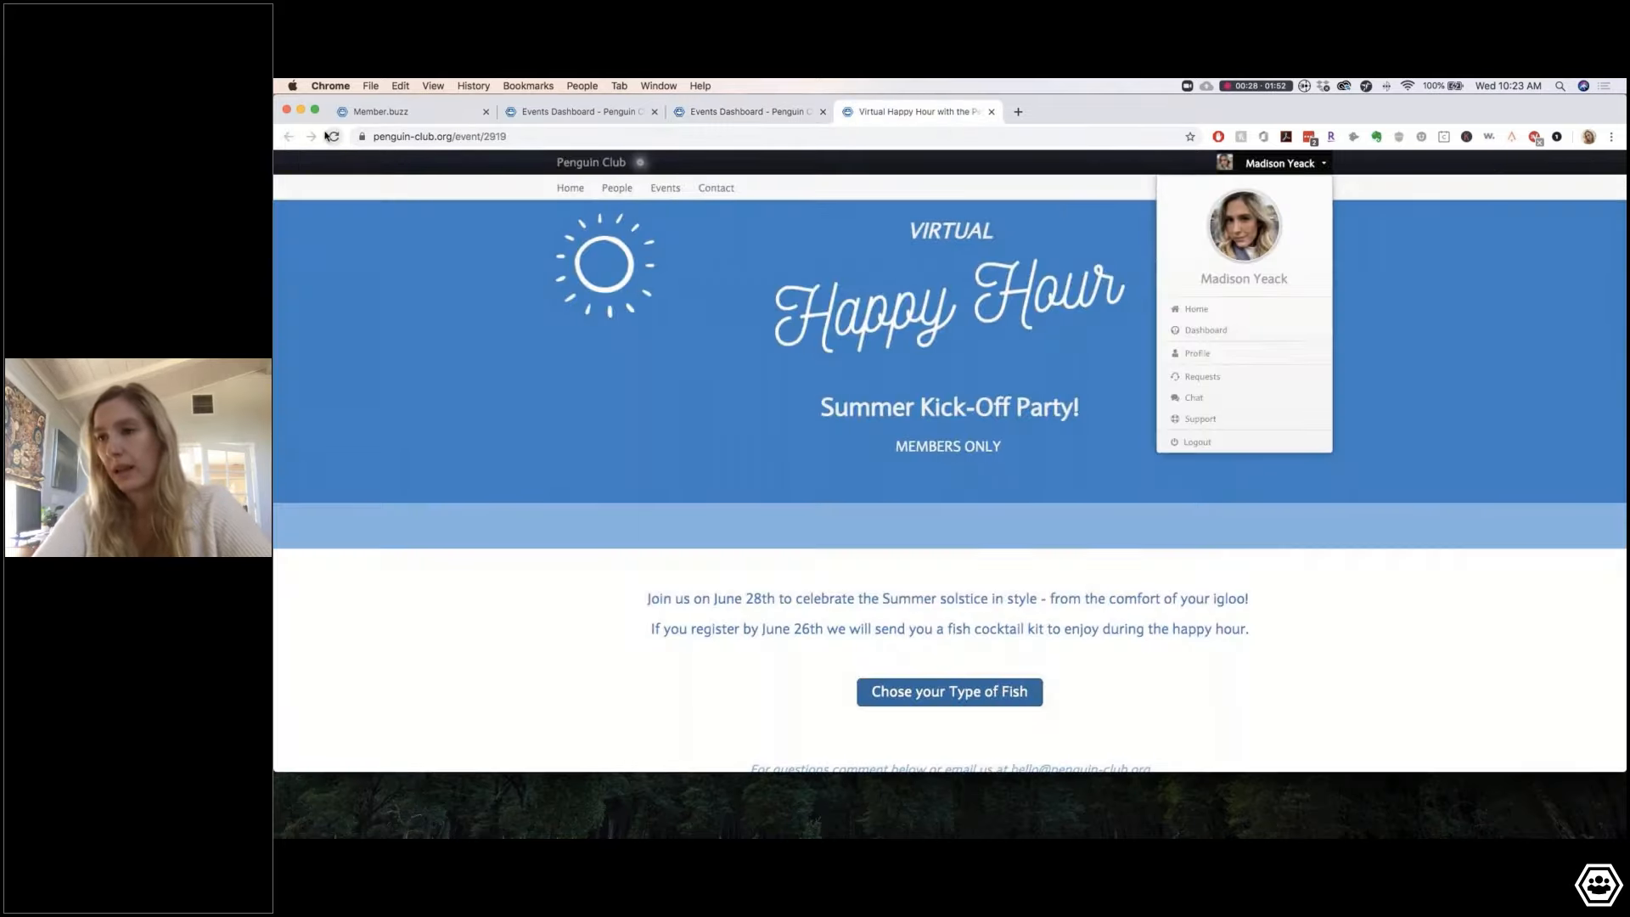
Step: Reload the public event page and review its tickets and posted comment
left_click(334, 136)
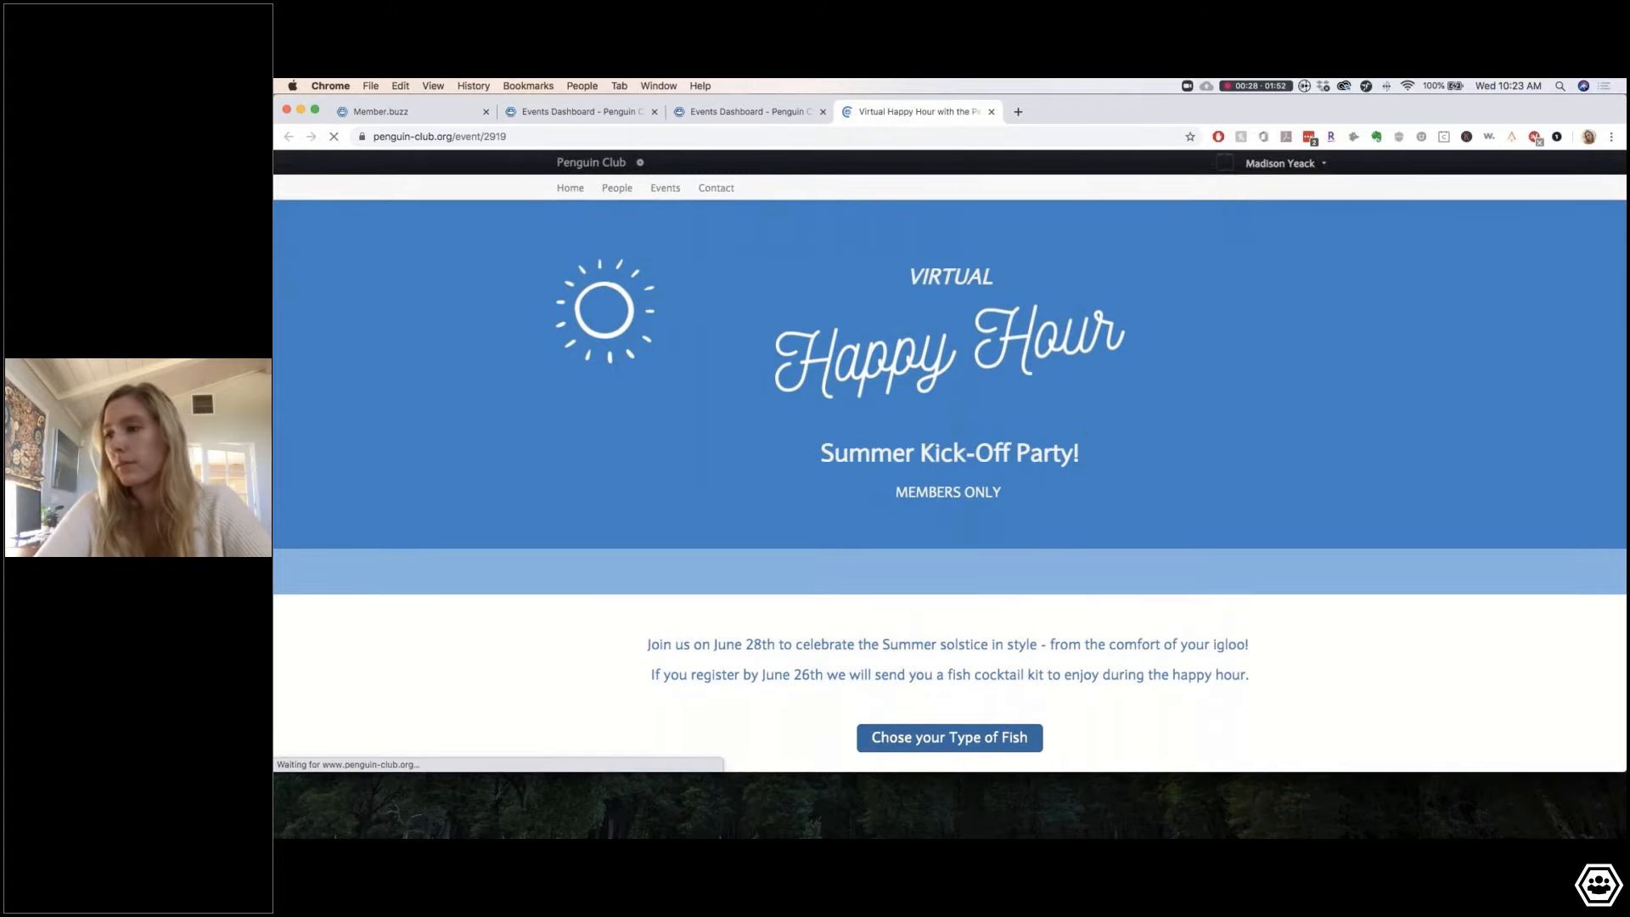
scroll(950, 492, "down", 5)
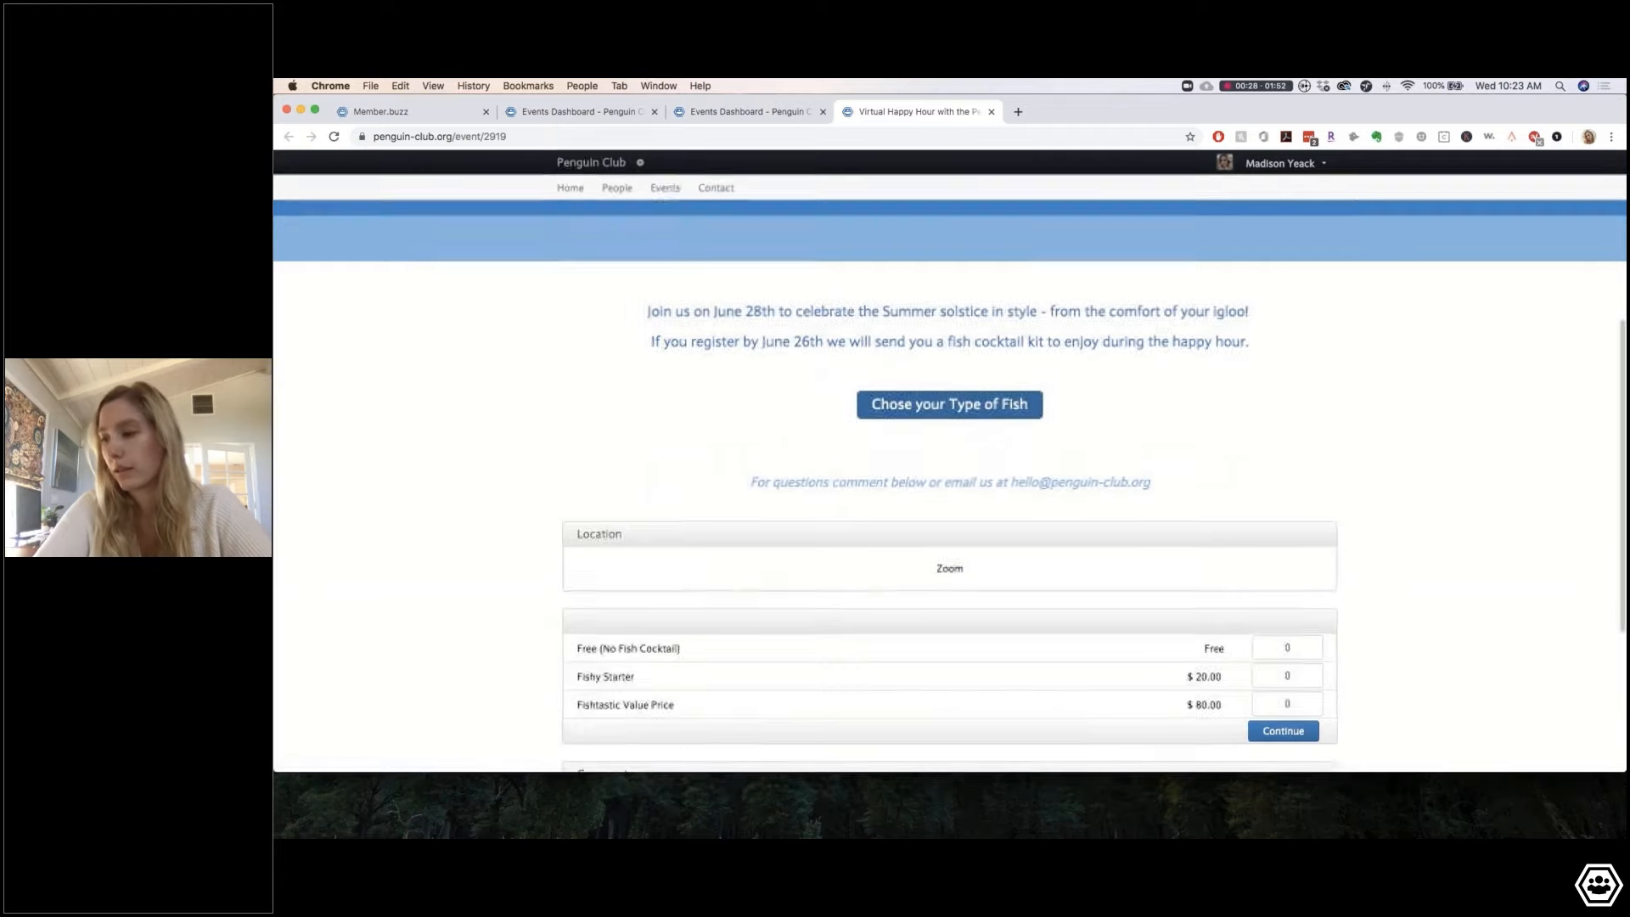
scroll(950, 493, "down", 4)
scroll(950, 492, "up", 2)
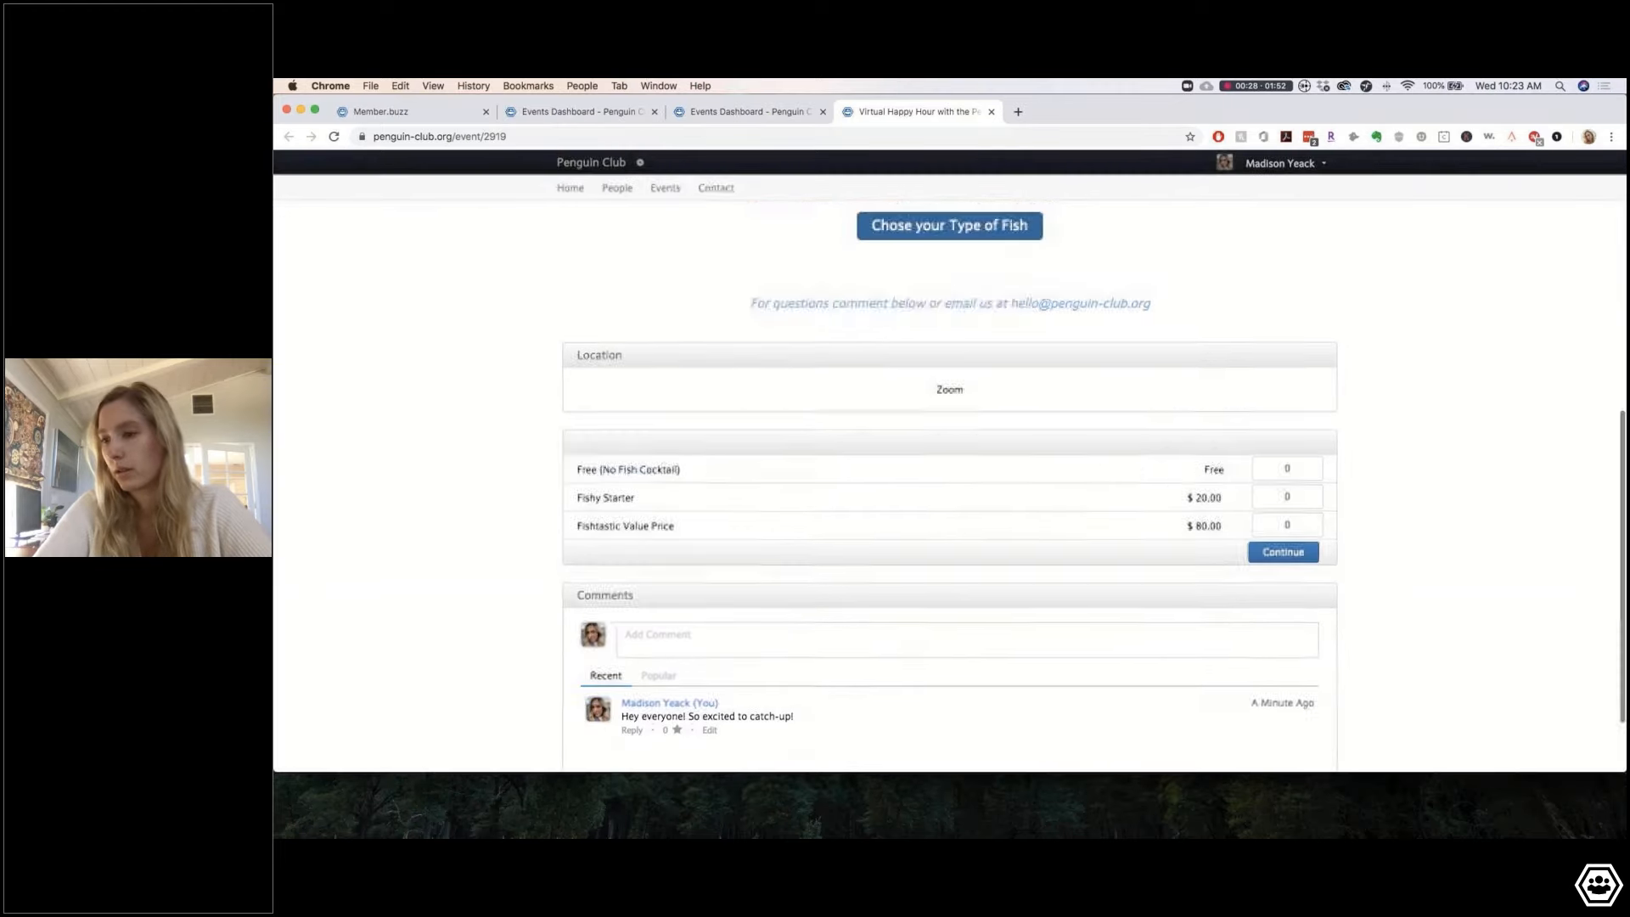
scroll(624, 272, "up", 8)
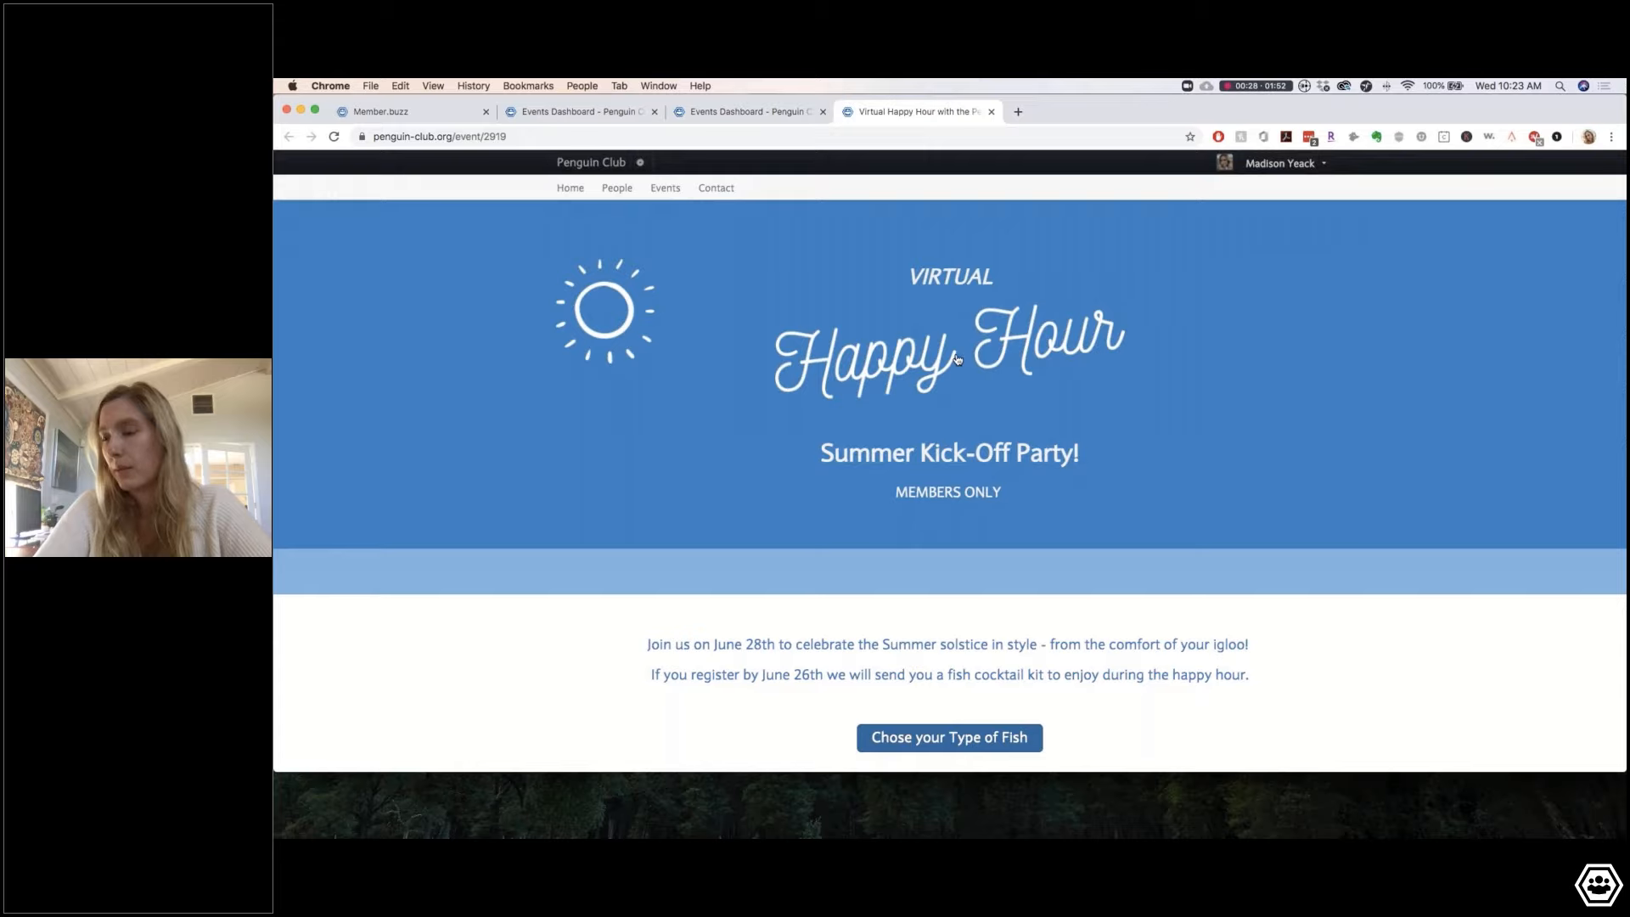
Step: Delete the empty slice above the banner's VIRTUAL text, save the event, and return to the public page
left_click(747, 112)
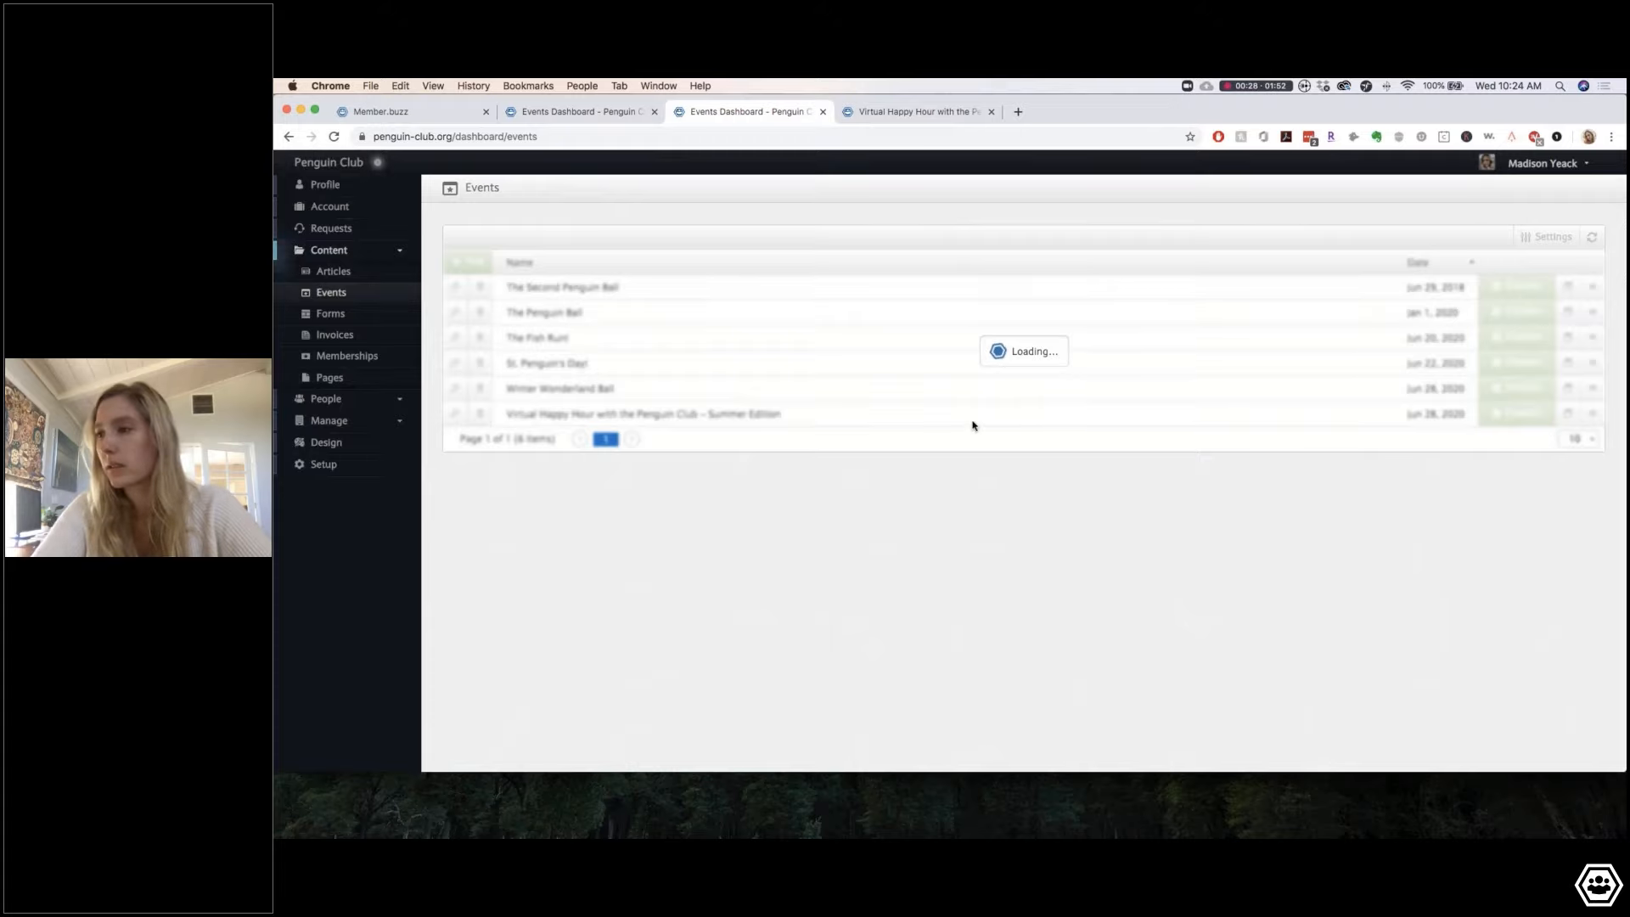
scroll(718, 592, "down", 5)
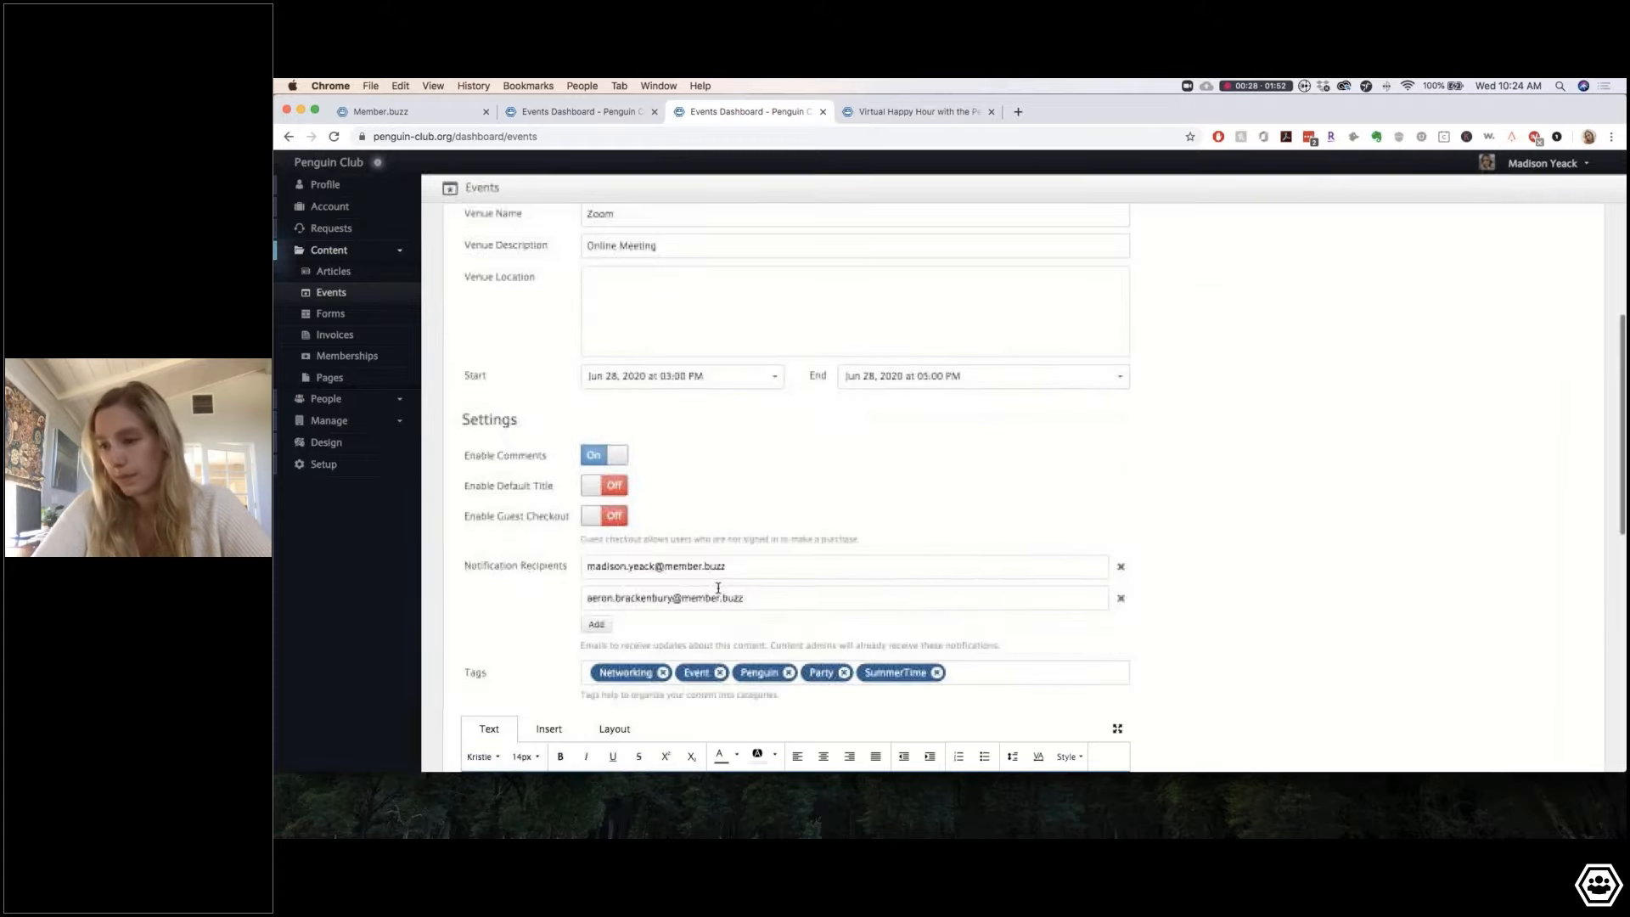
scroll(746, 606, "down", 3)
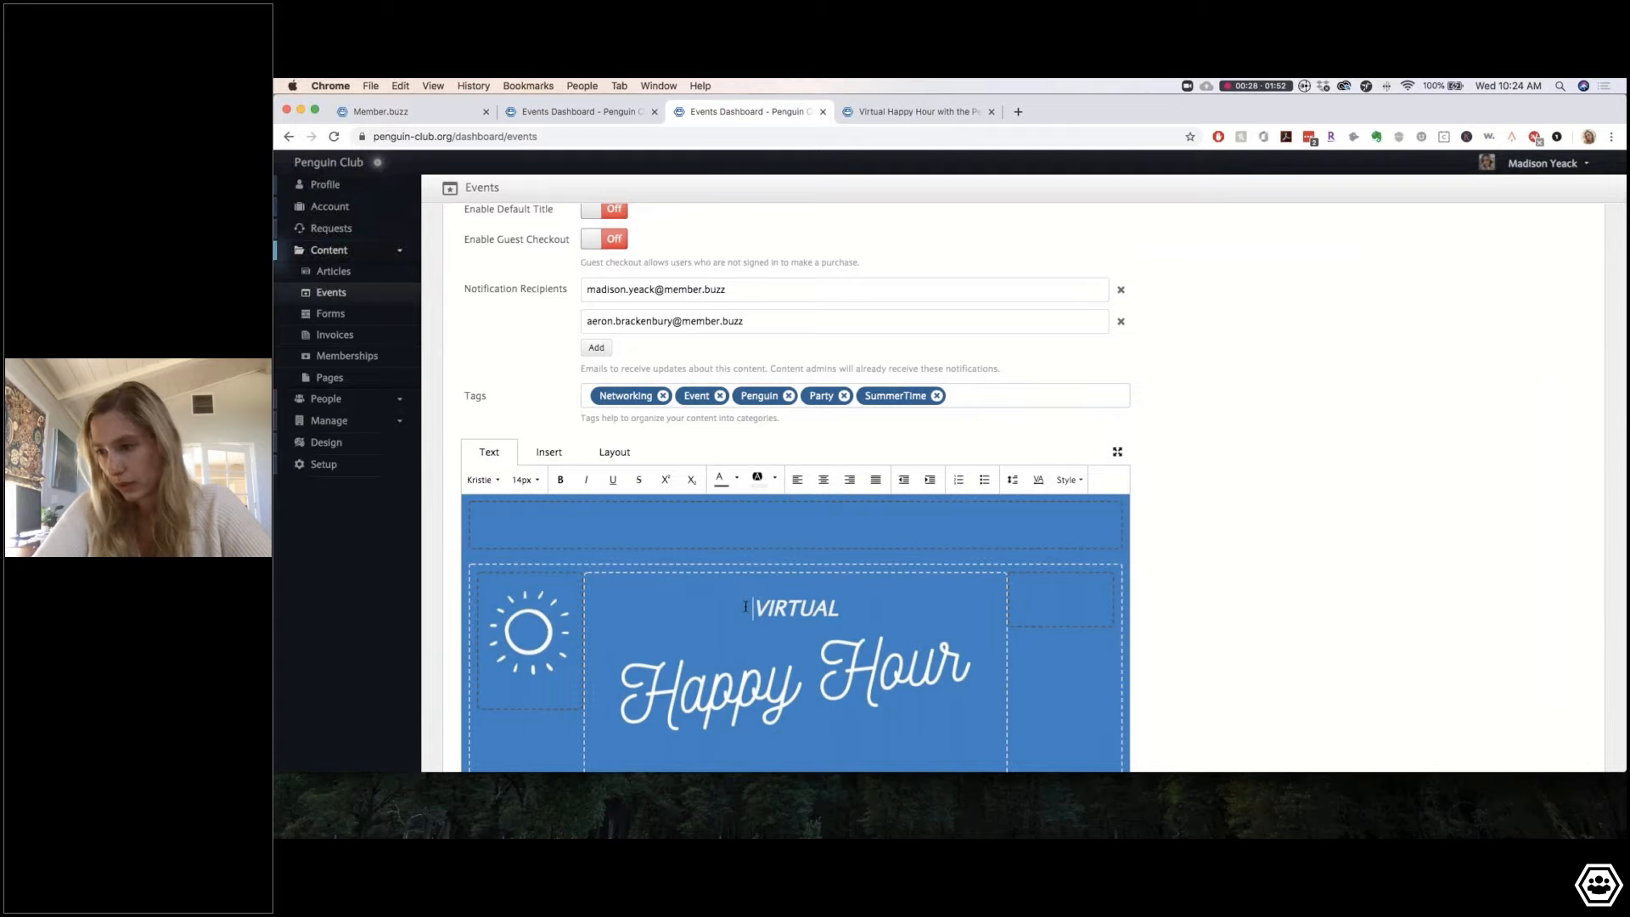
left_click(745, 607)
key("Return")
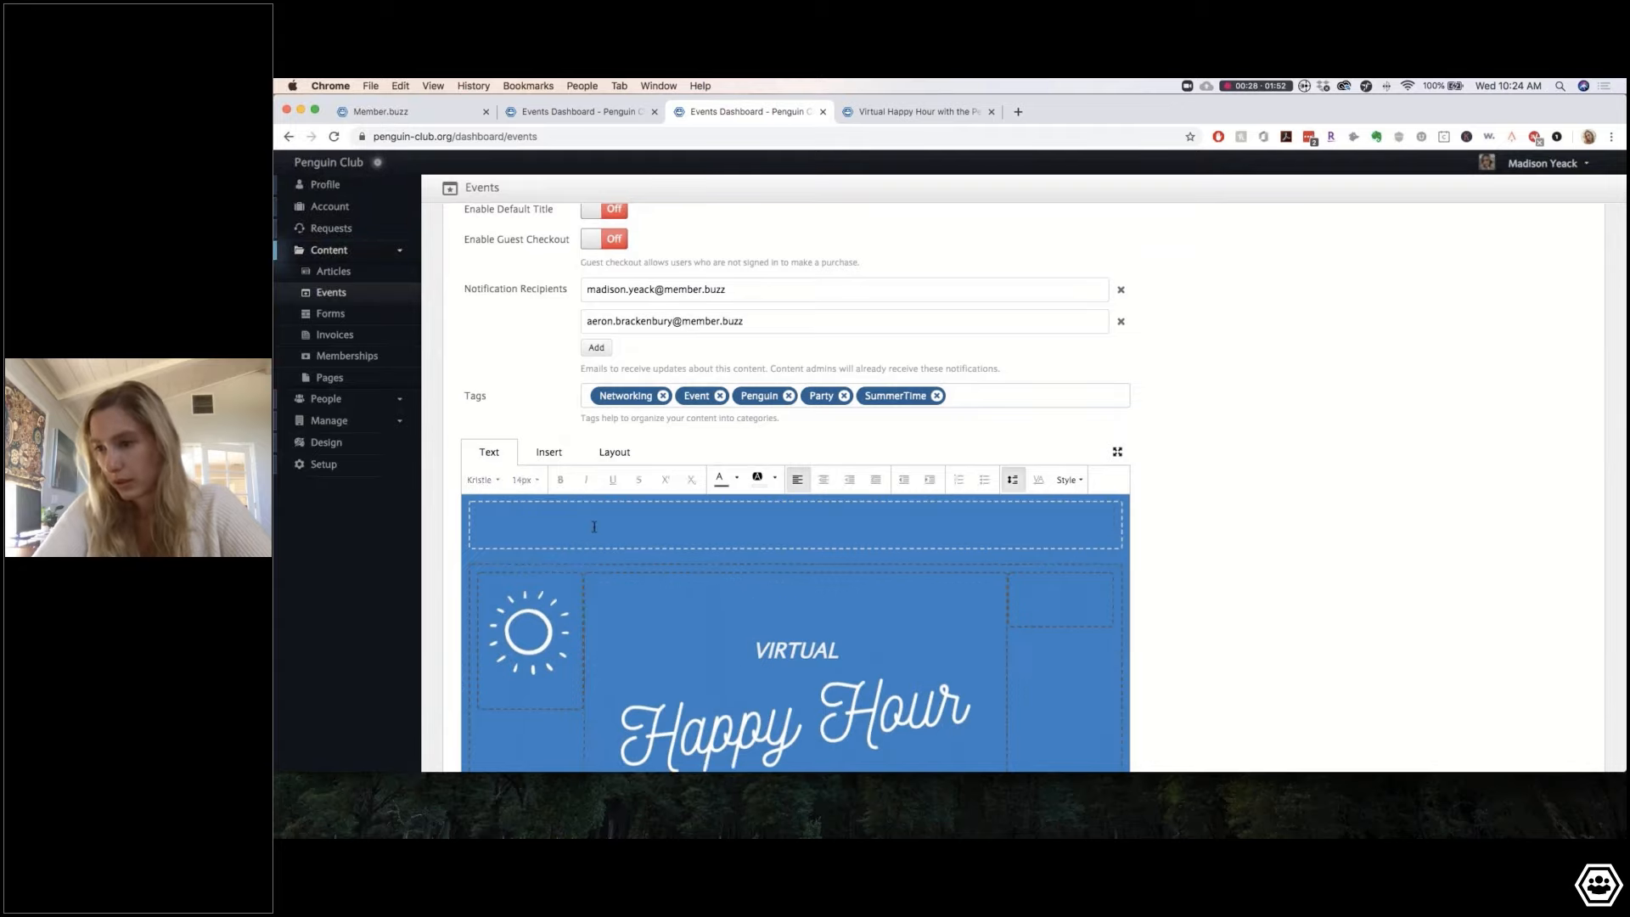
left_click(609, 457)
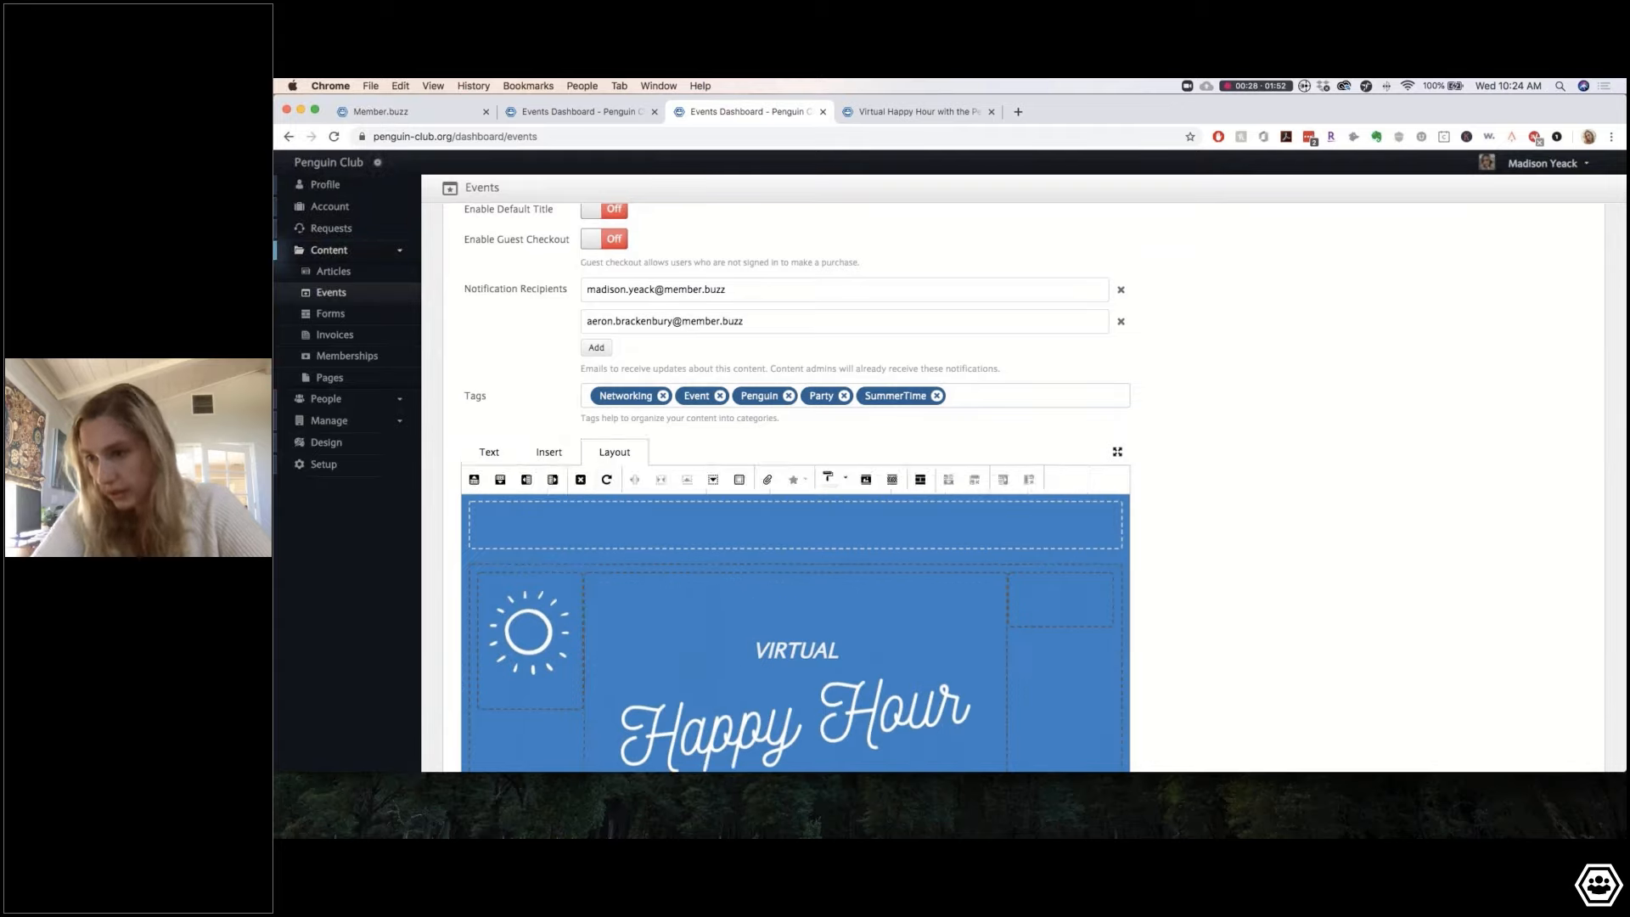
left_click(581, 479)
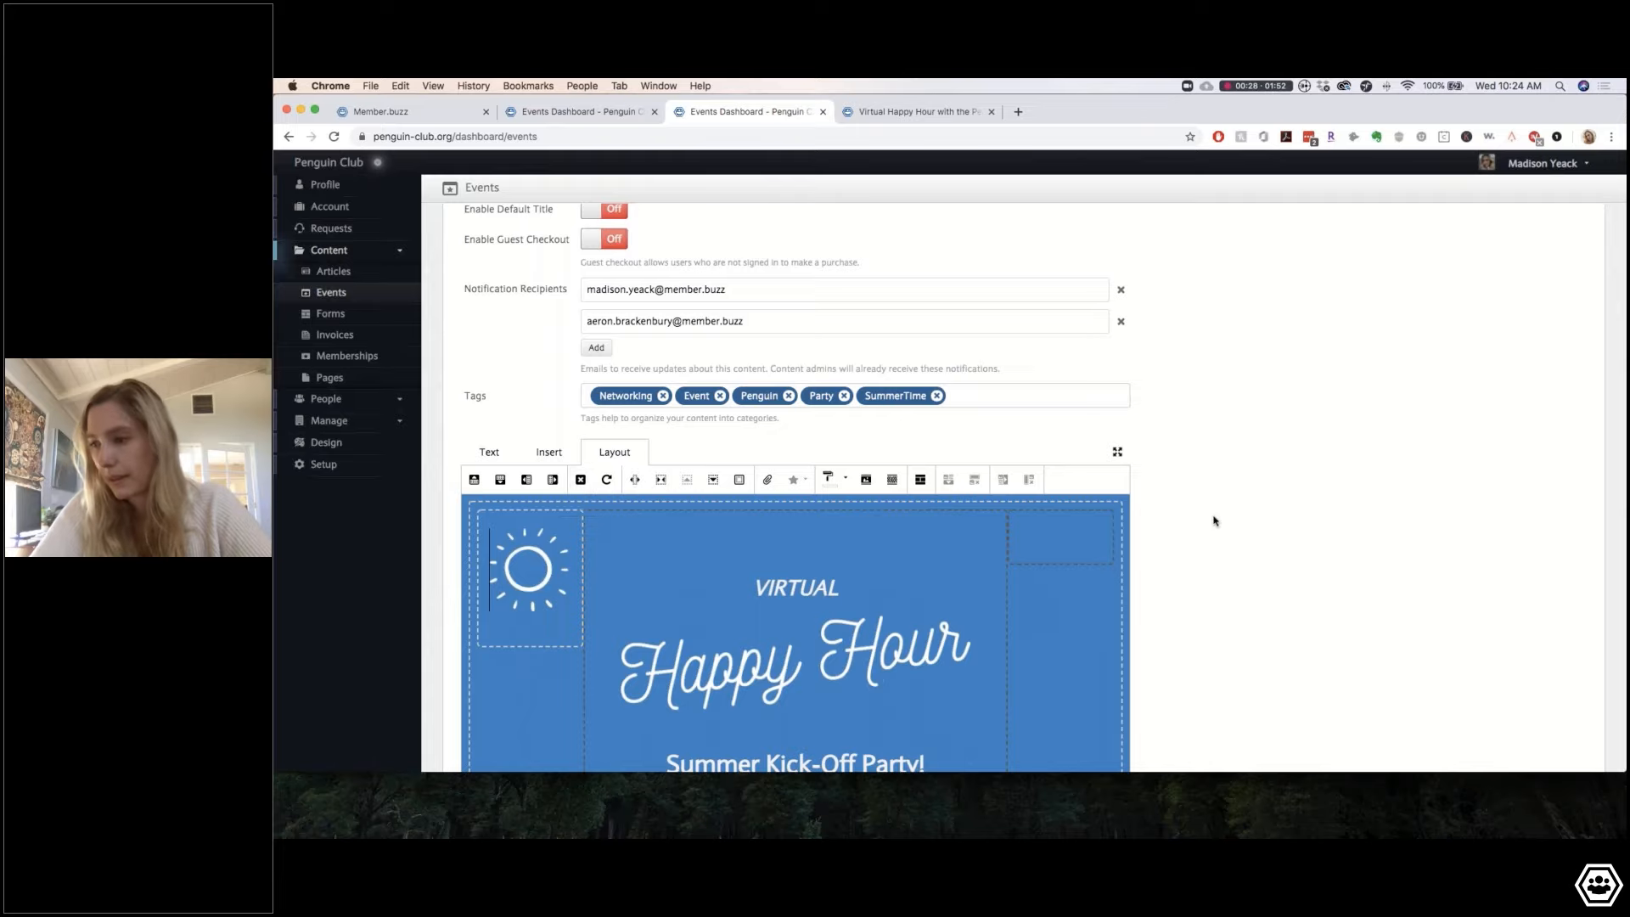
scroll(1215, 521, "down", 5)
left_click(487, 696)
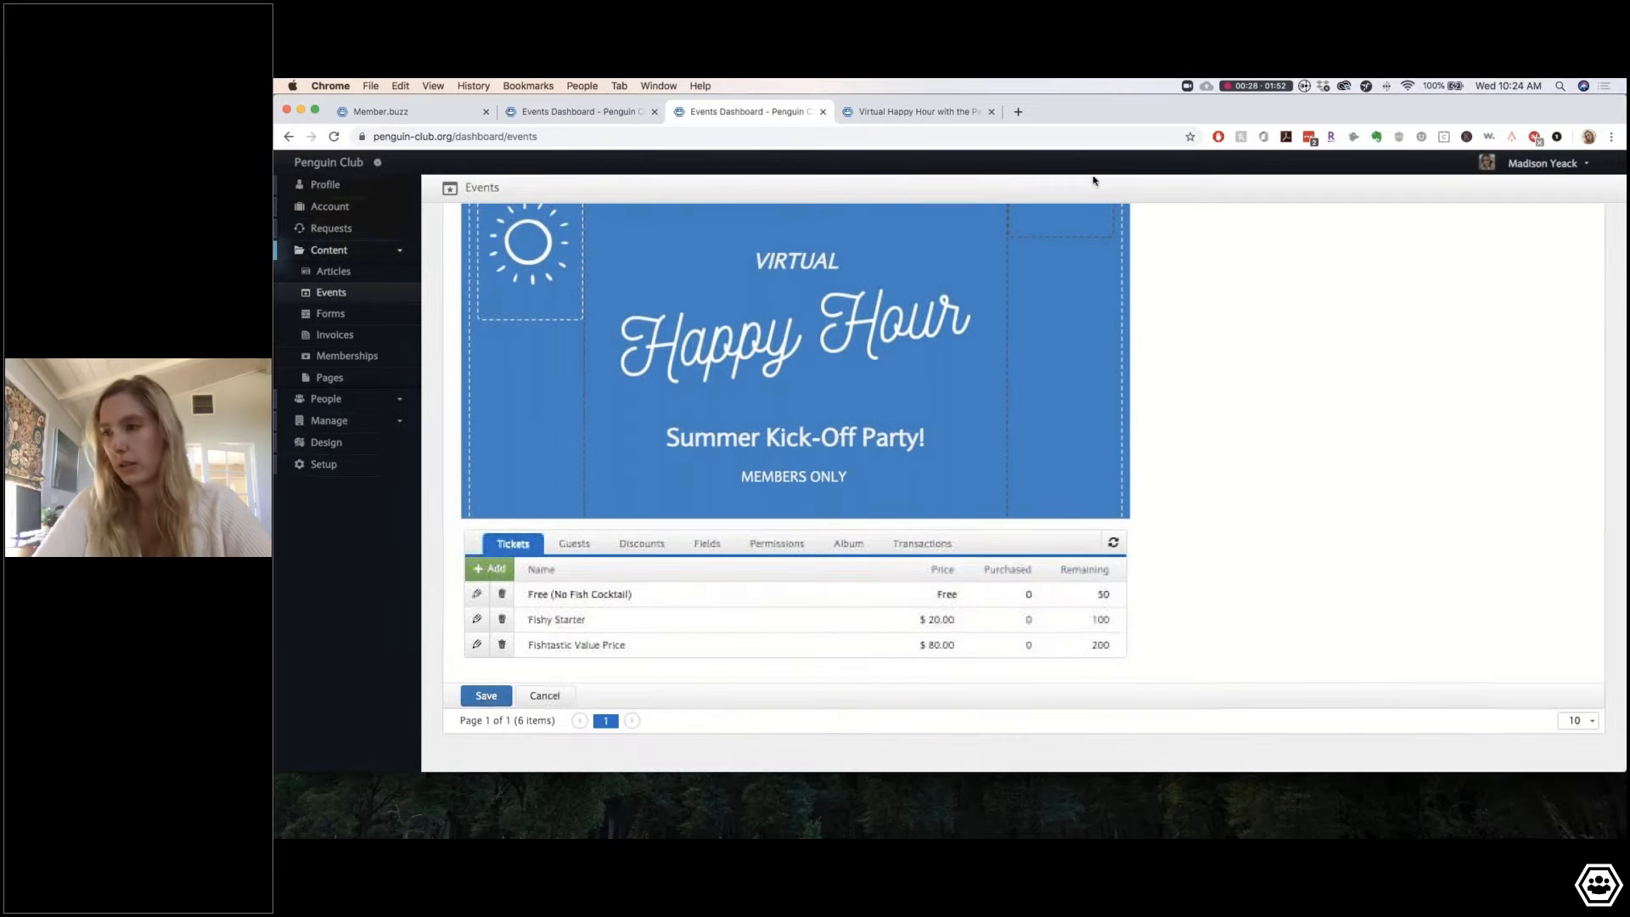
left_click(912, 111)
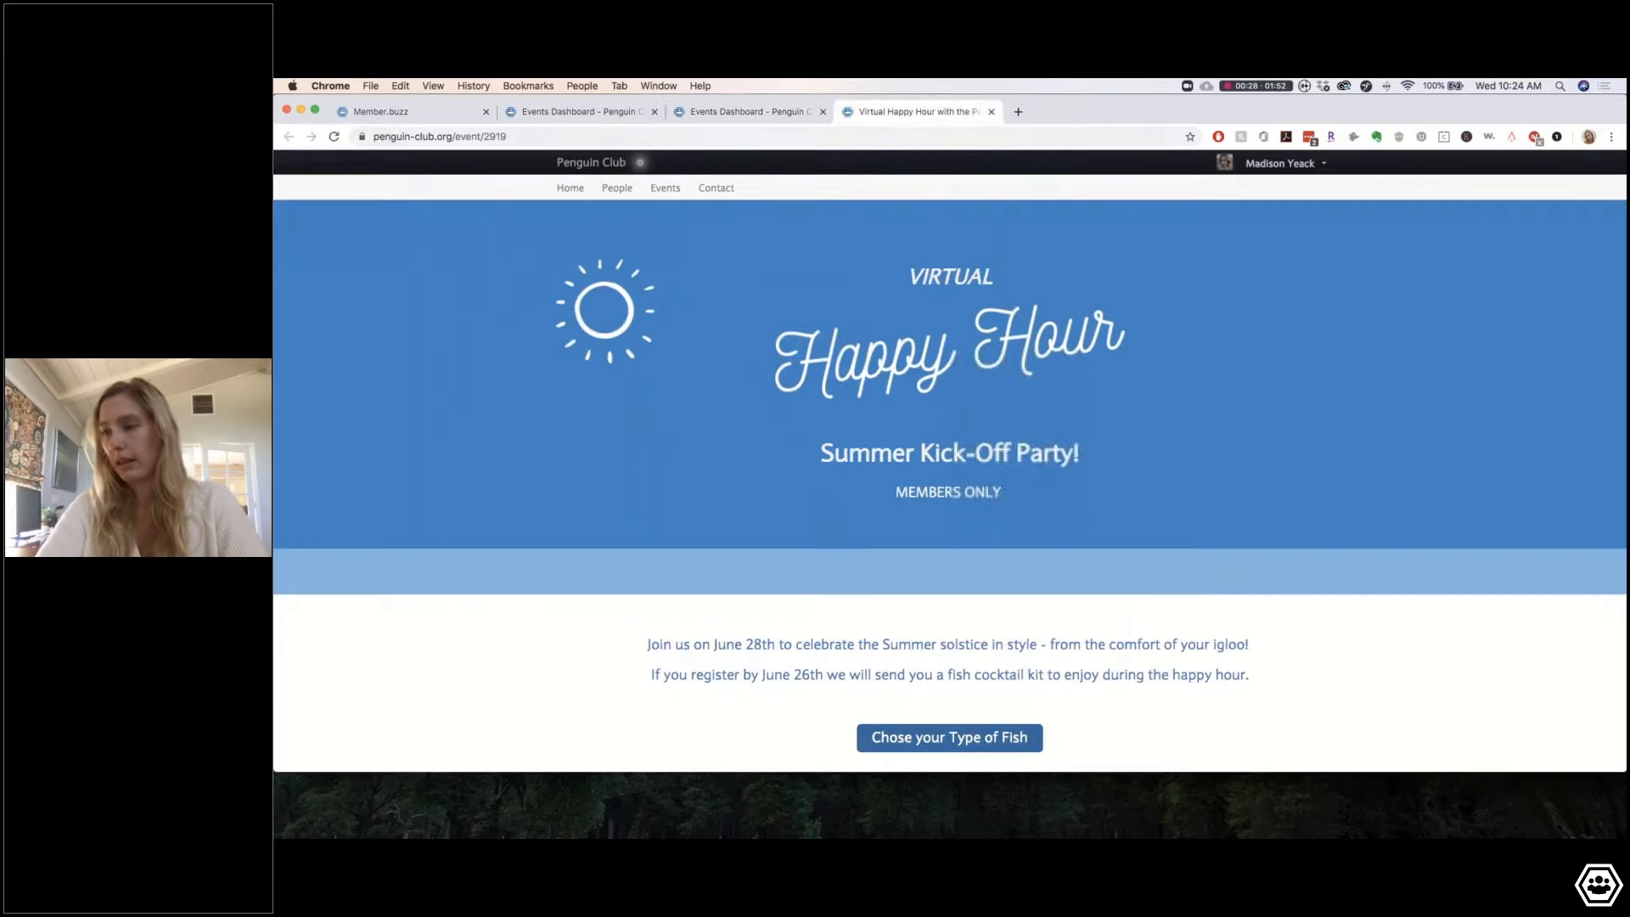
Step: Reload and check the public event page, then return to the six-event dashboard list
left_click(334, 136)
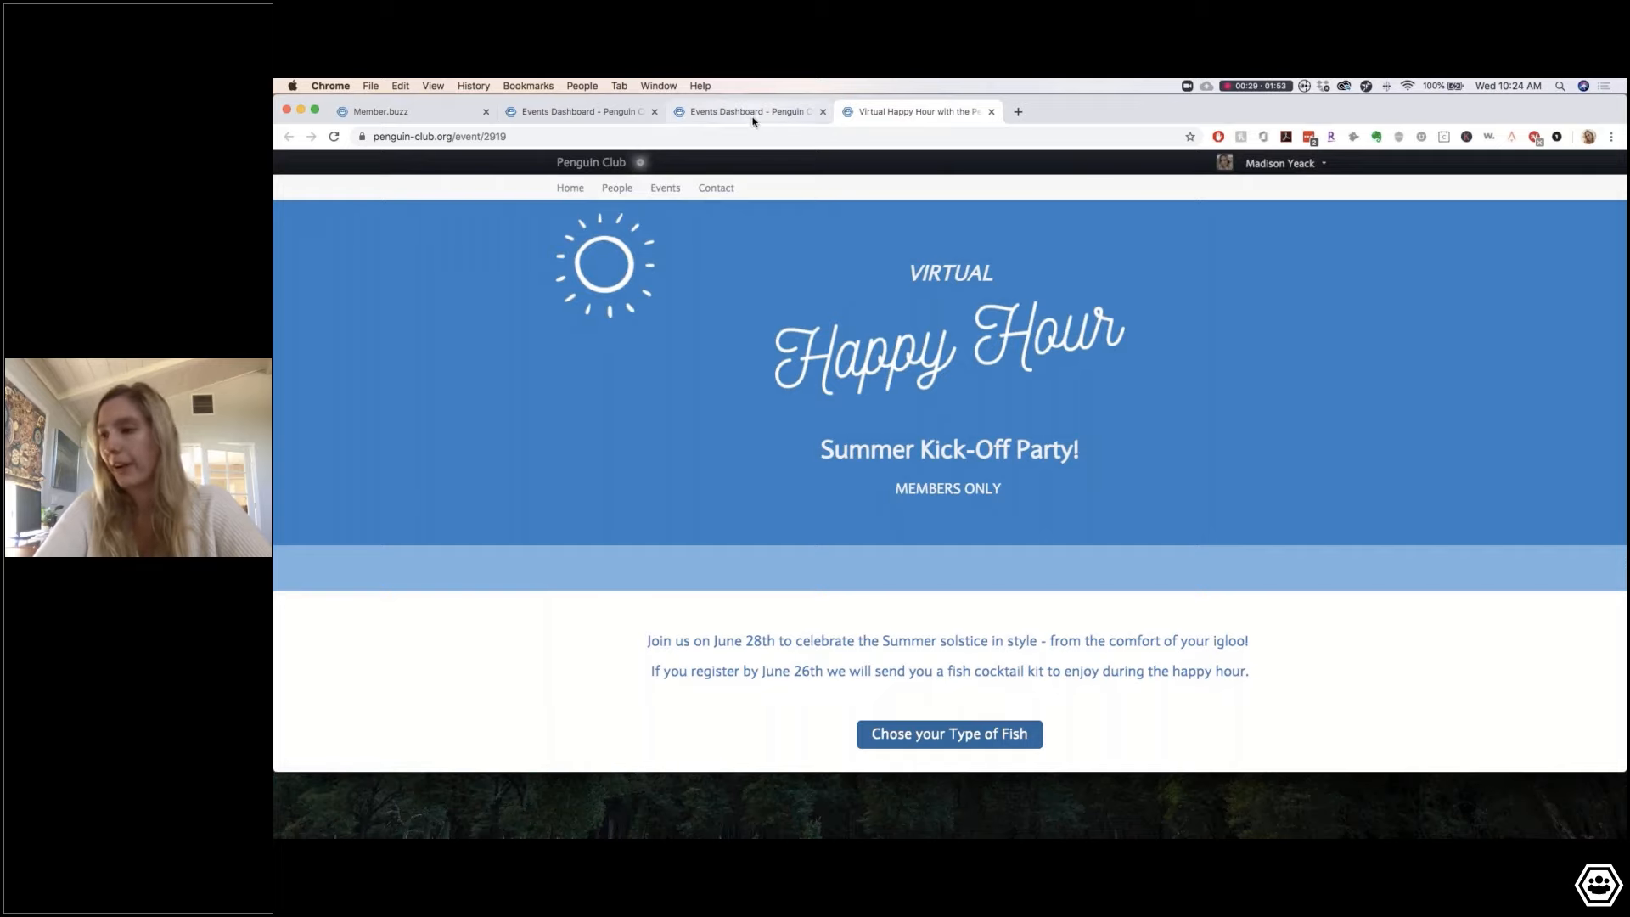
scroll(949, 463, "down", 7)
scroll(877, 371, "up", 7)
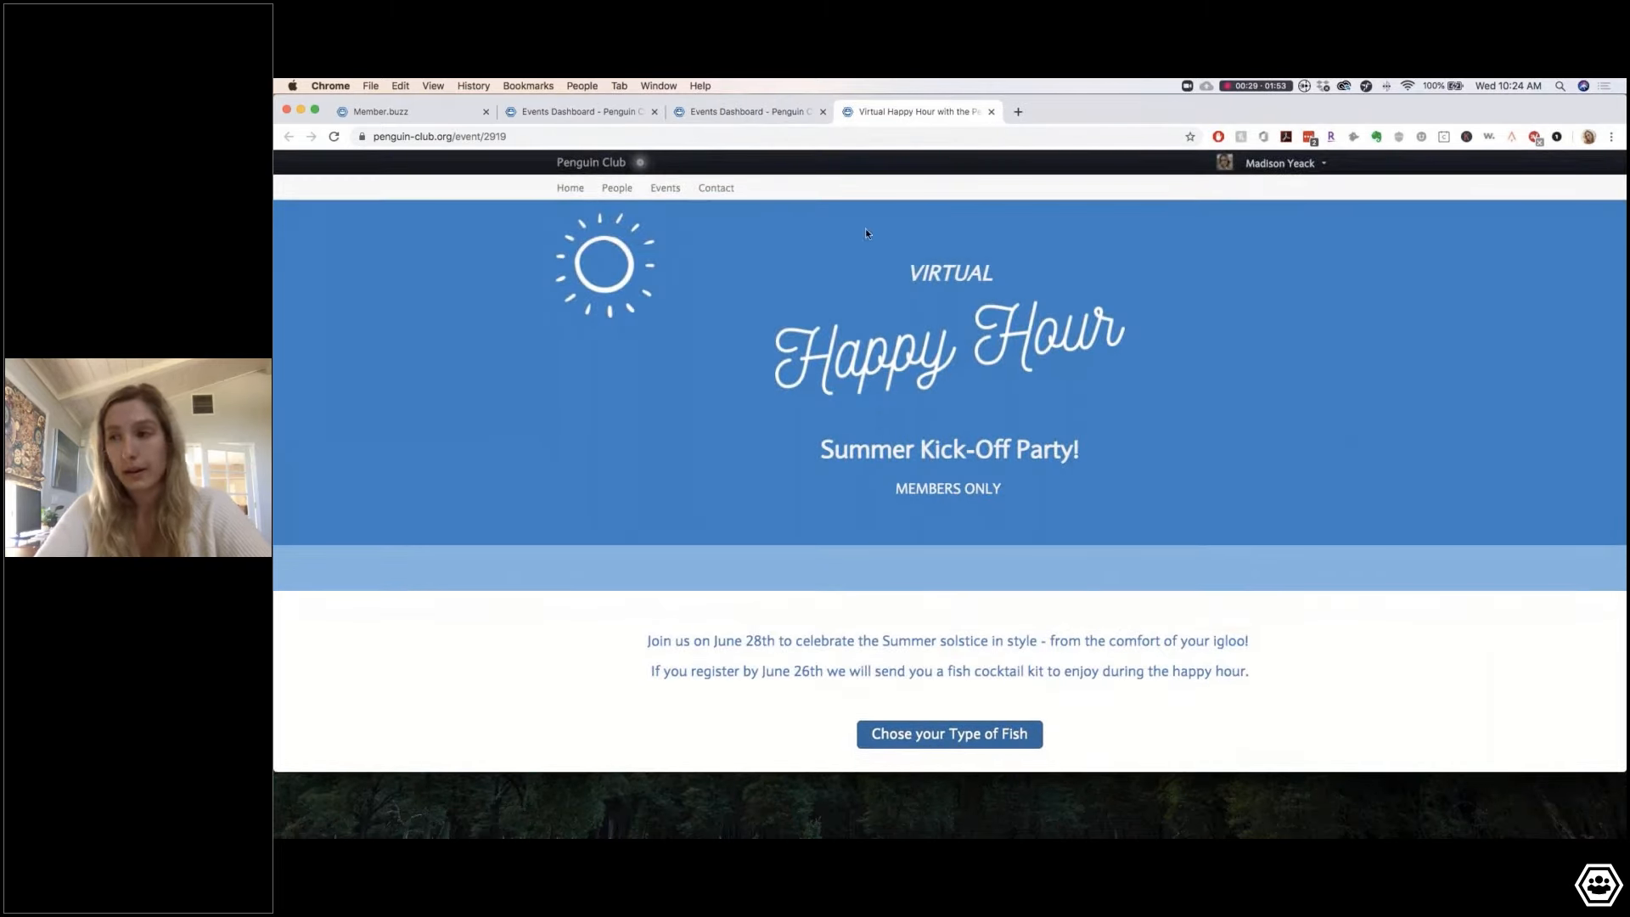
left_click(762, 115)
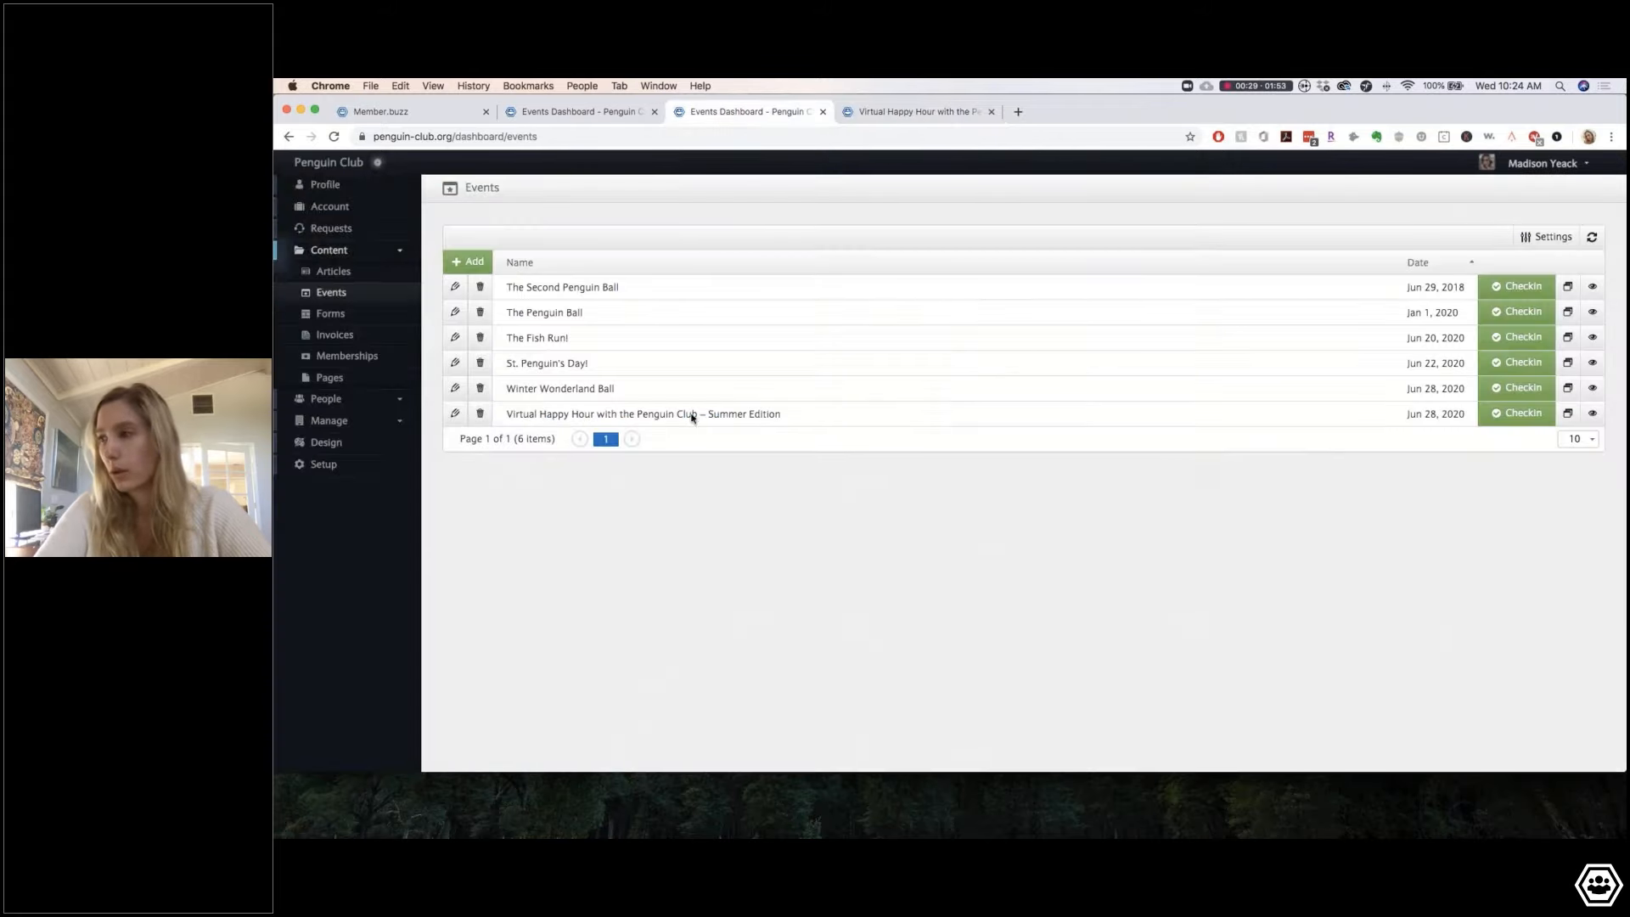
Step: Reopen the Virtual Happy Hour editor and view its still-empty Discounts tab
left_click(455, 414)
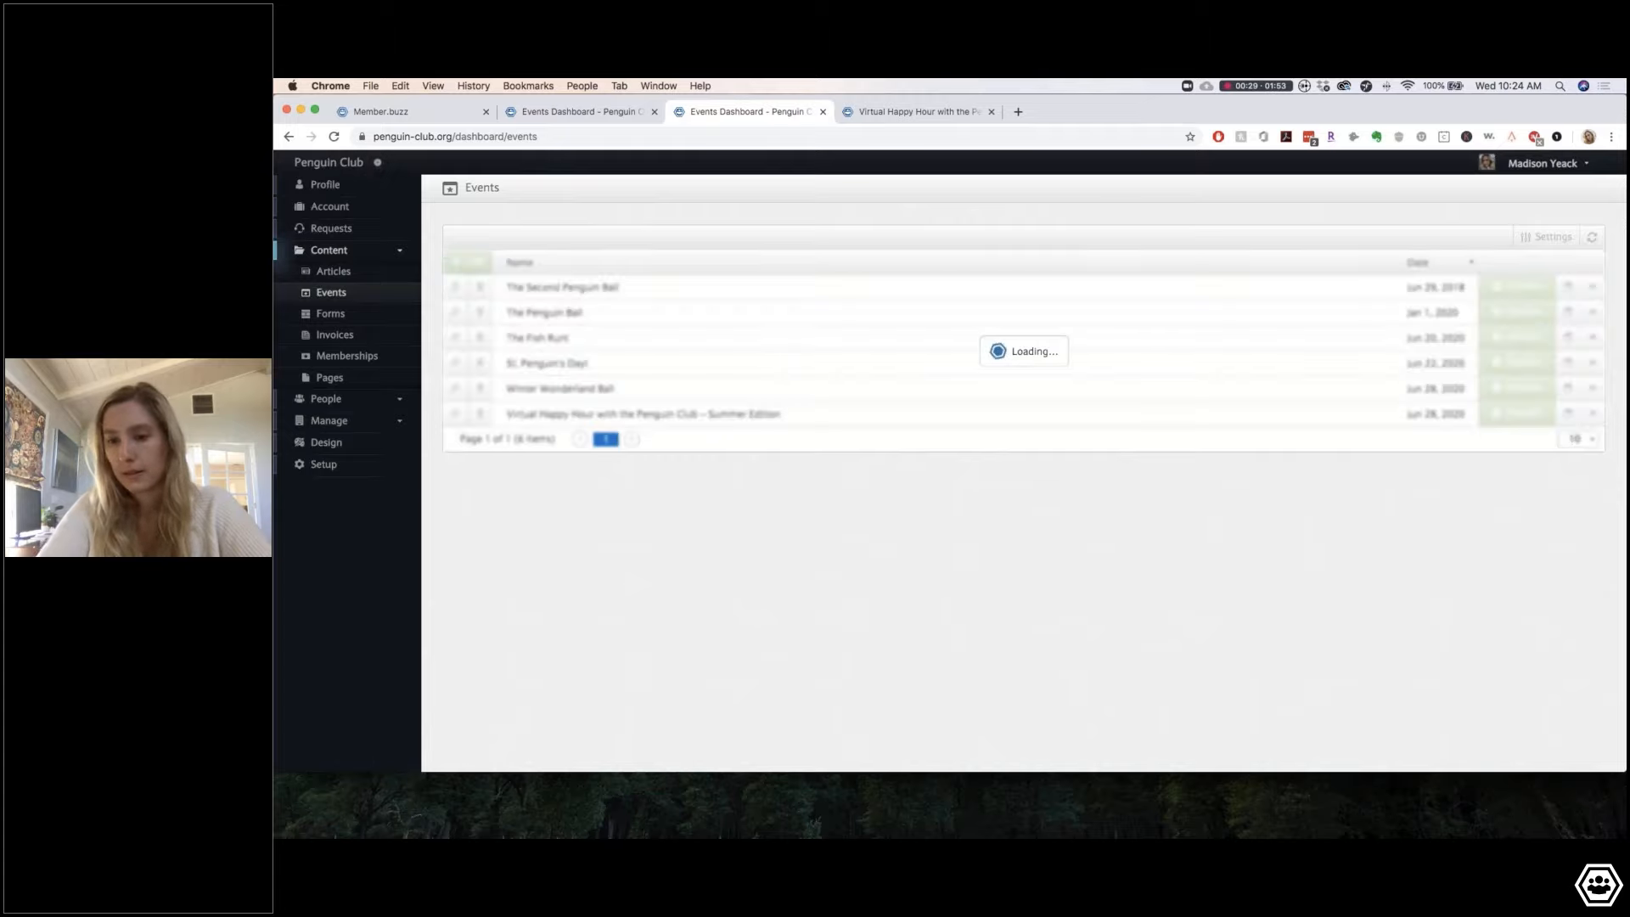
scroll(796, 509, "down", 10)
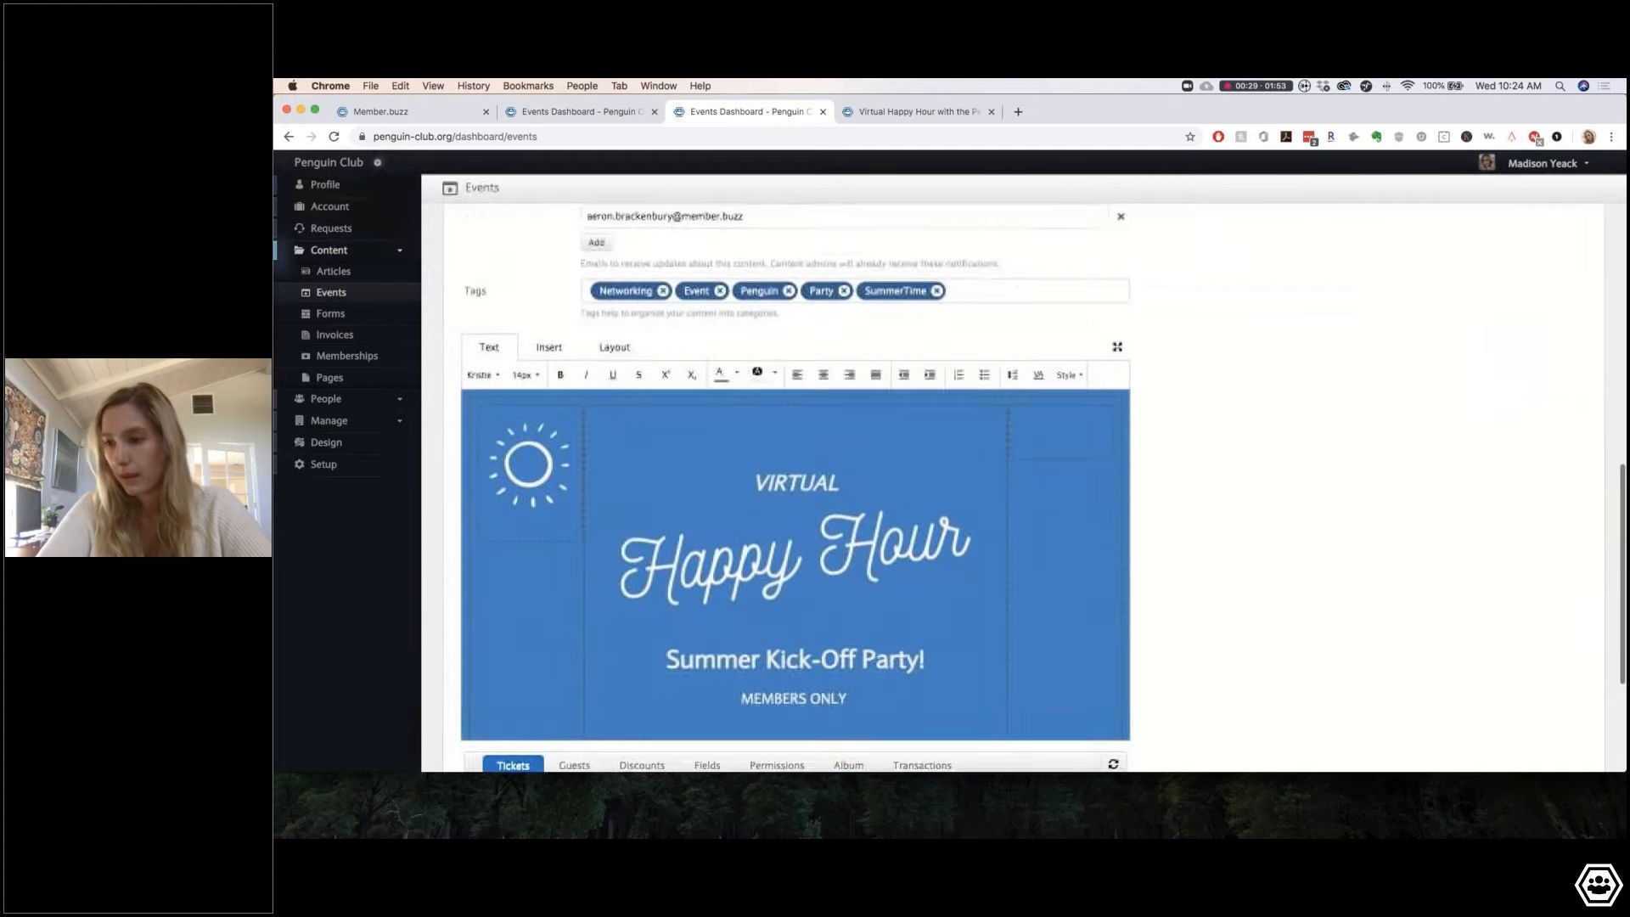
scroll(1250, 608, "down", 5)
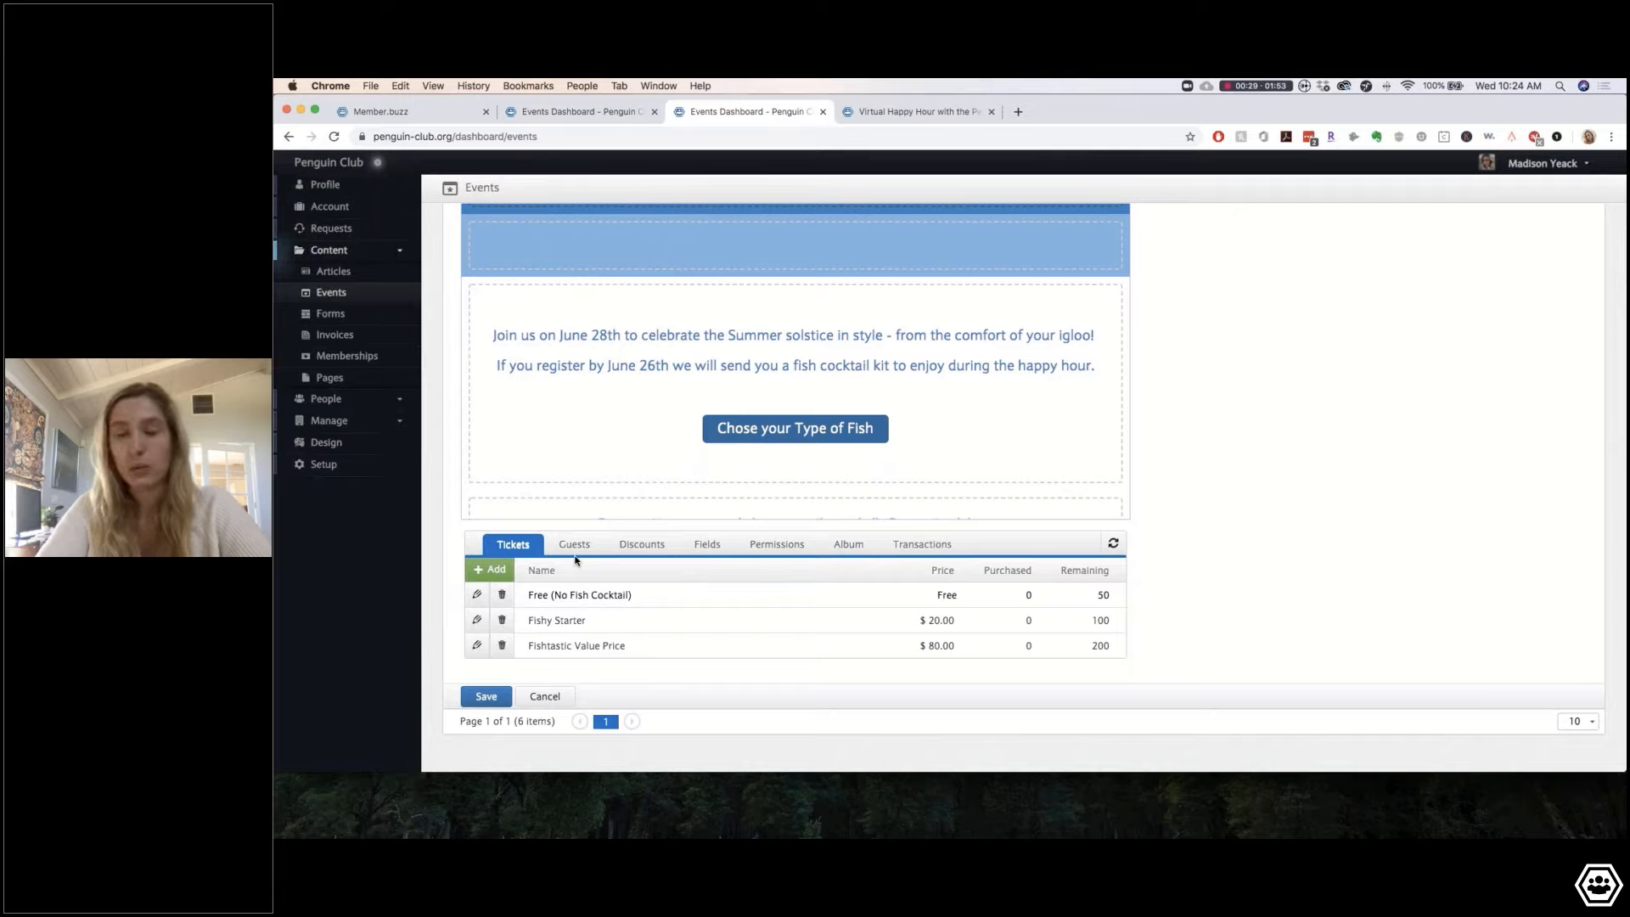
left_click(644, 551)
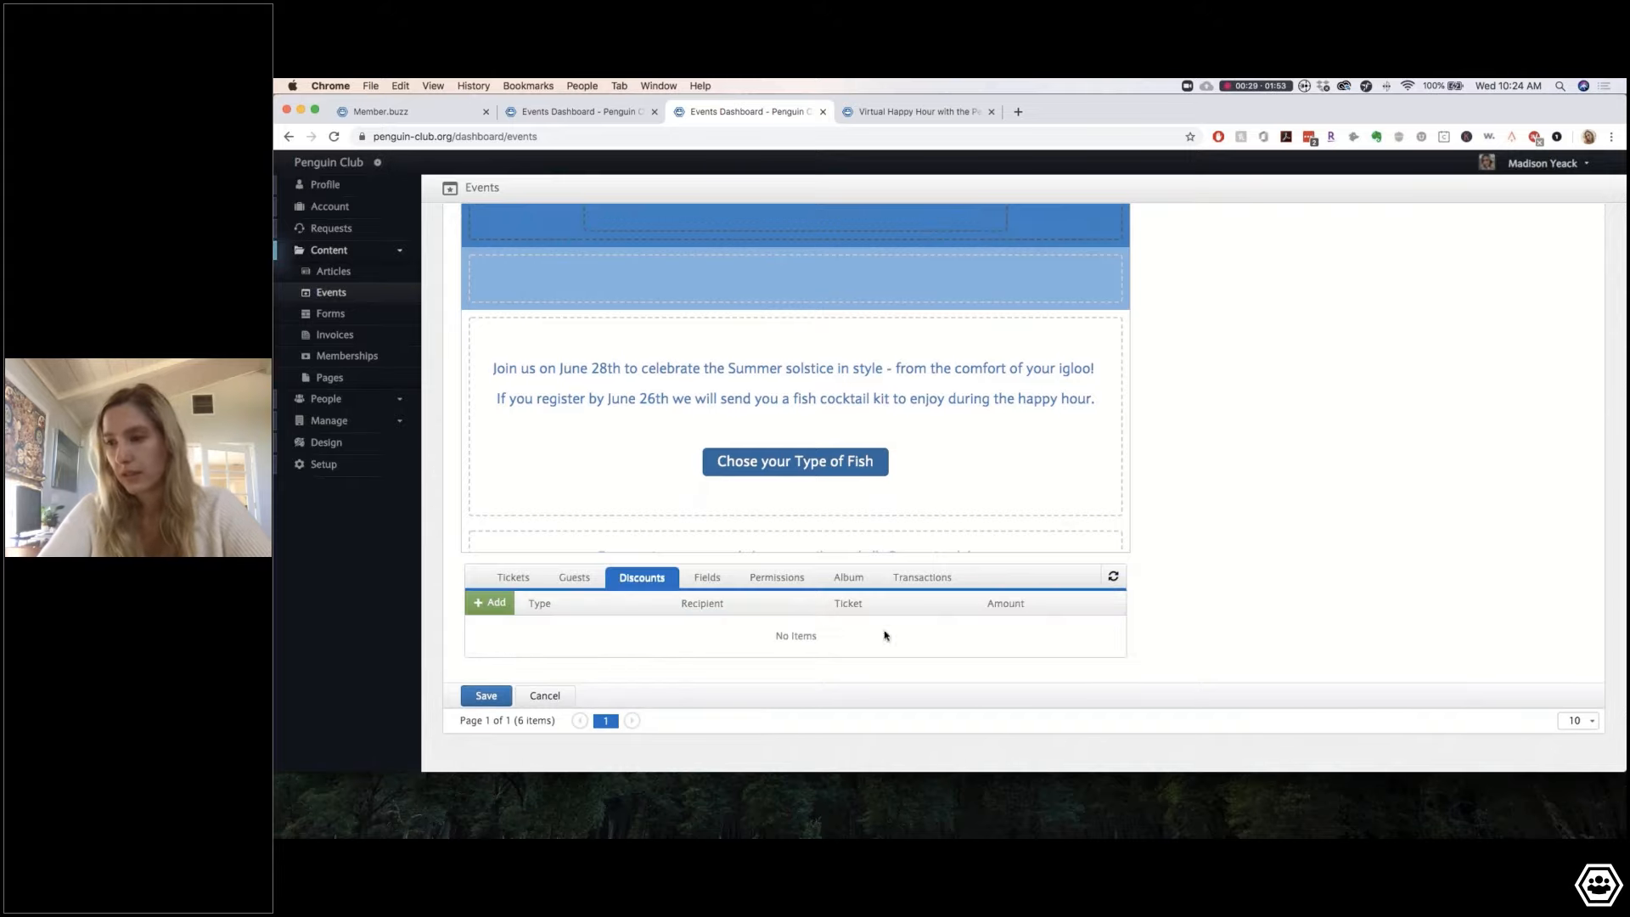
Step: Start a new discount with a Numeric amount of $80
left_click(491, 602)
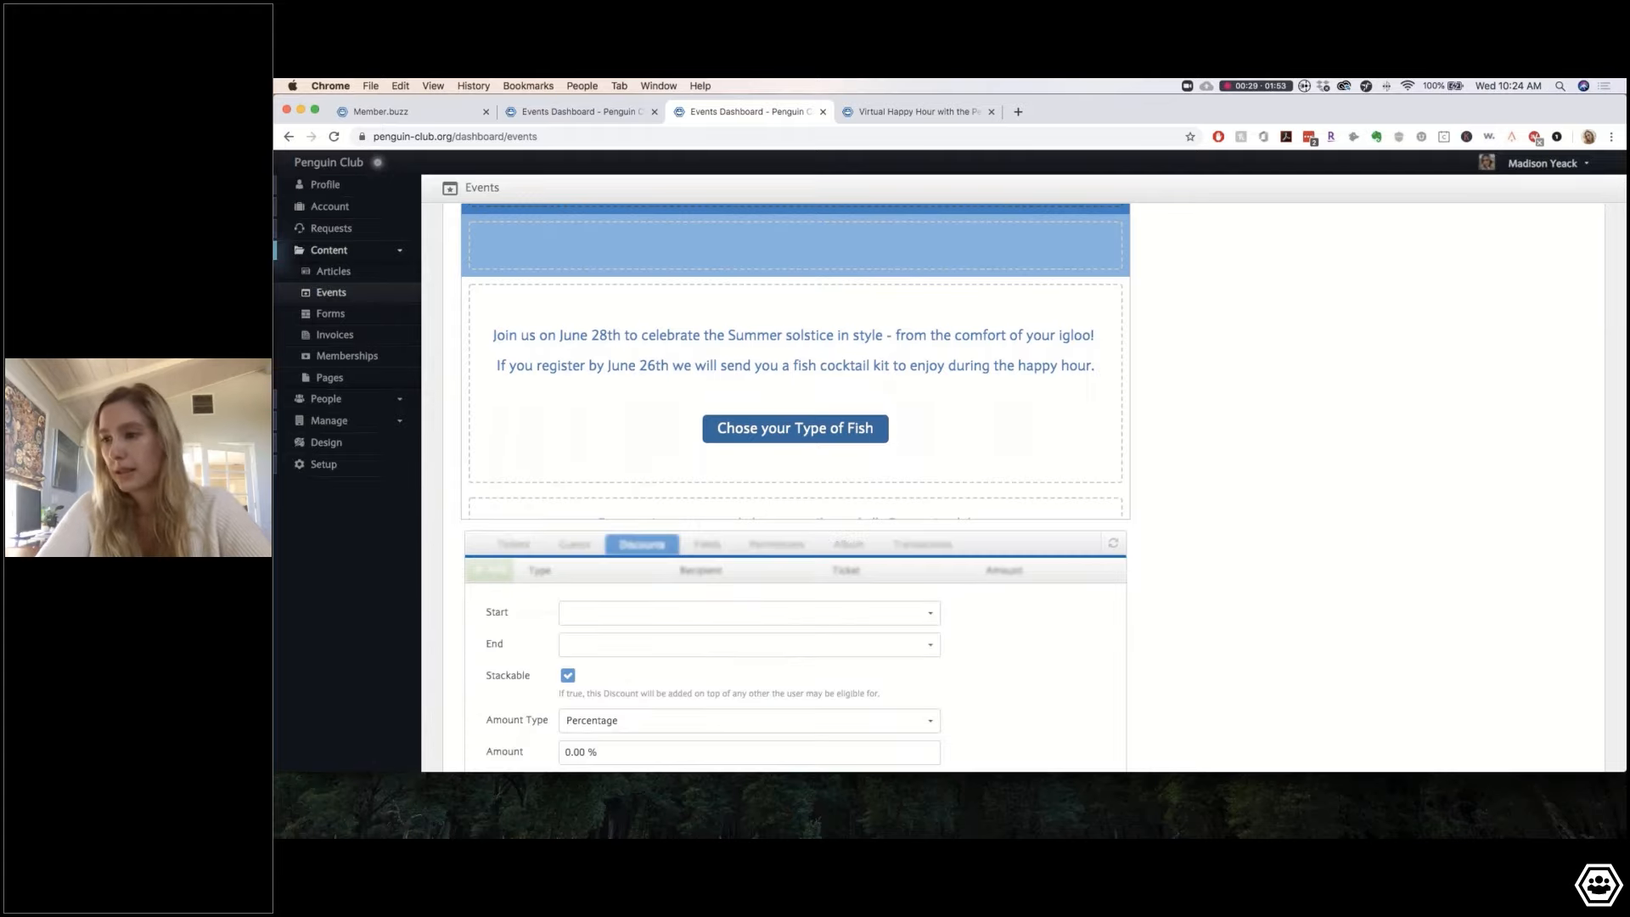
scroll(666, 600, "down", 4)
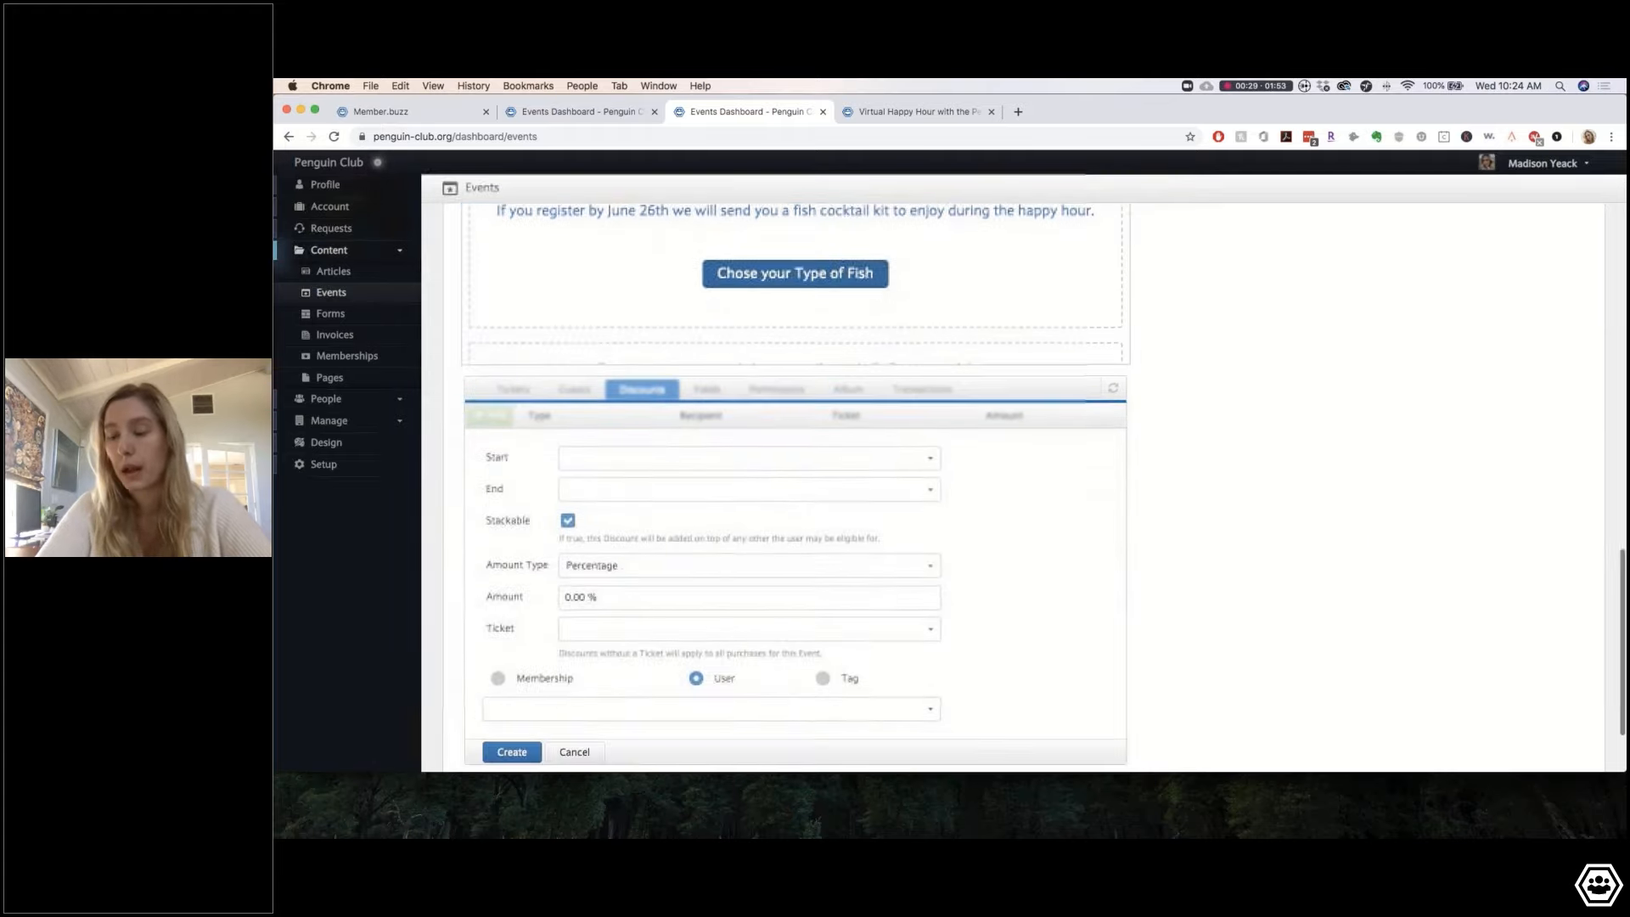
left_click(589, 566)
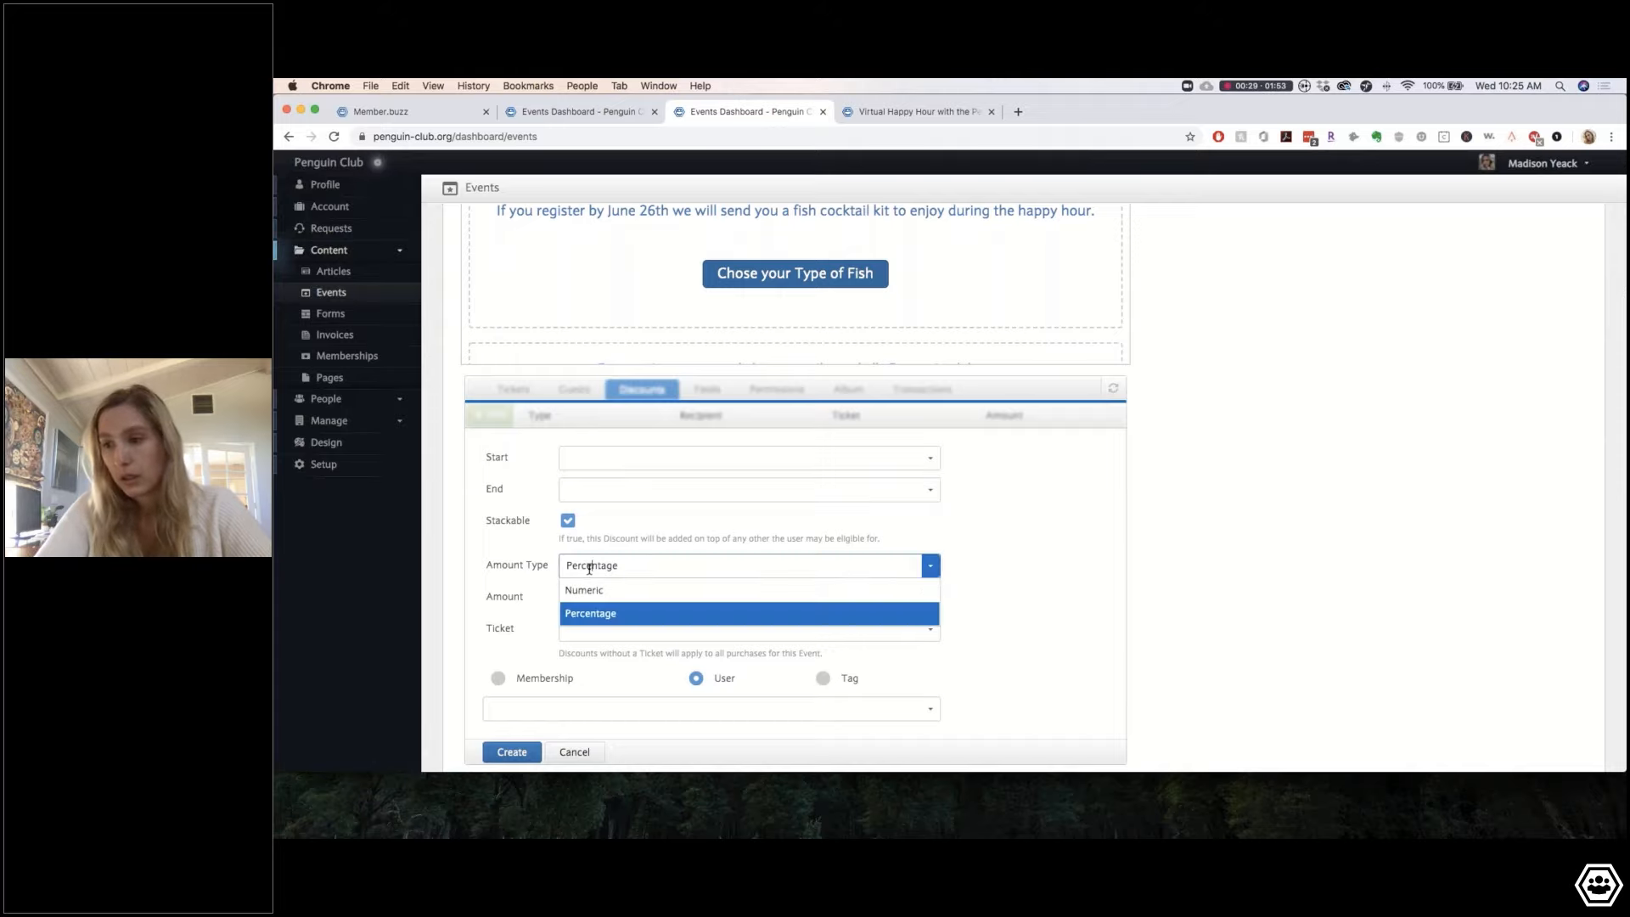
left_click(587, 592)
left_click(573, 600)
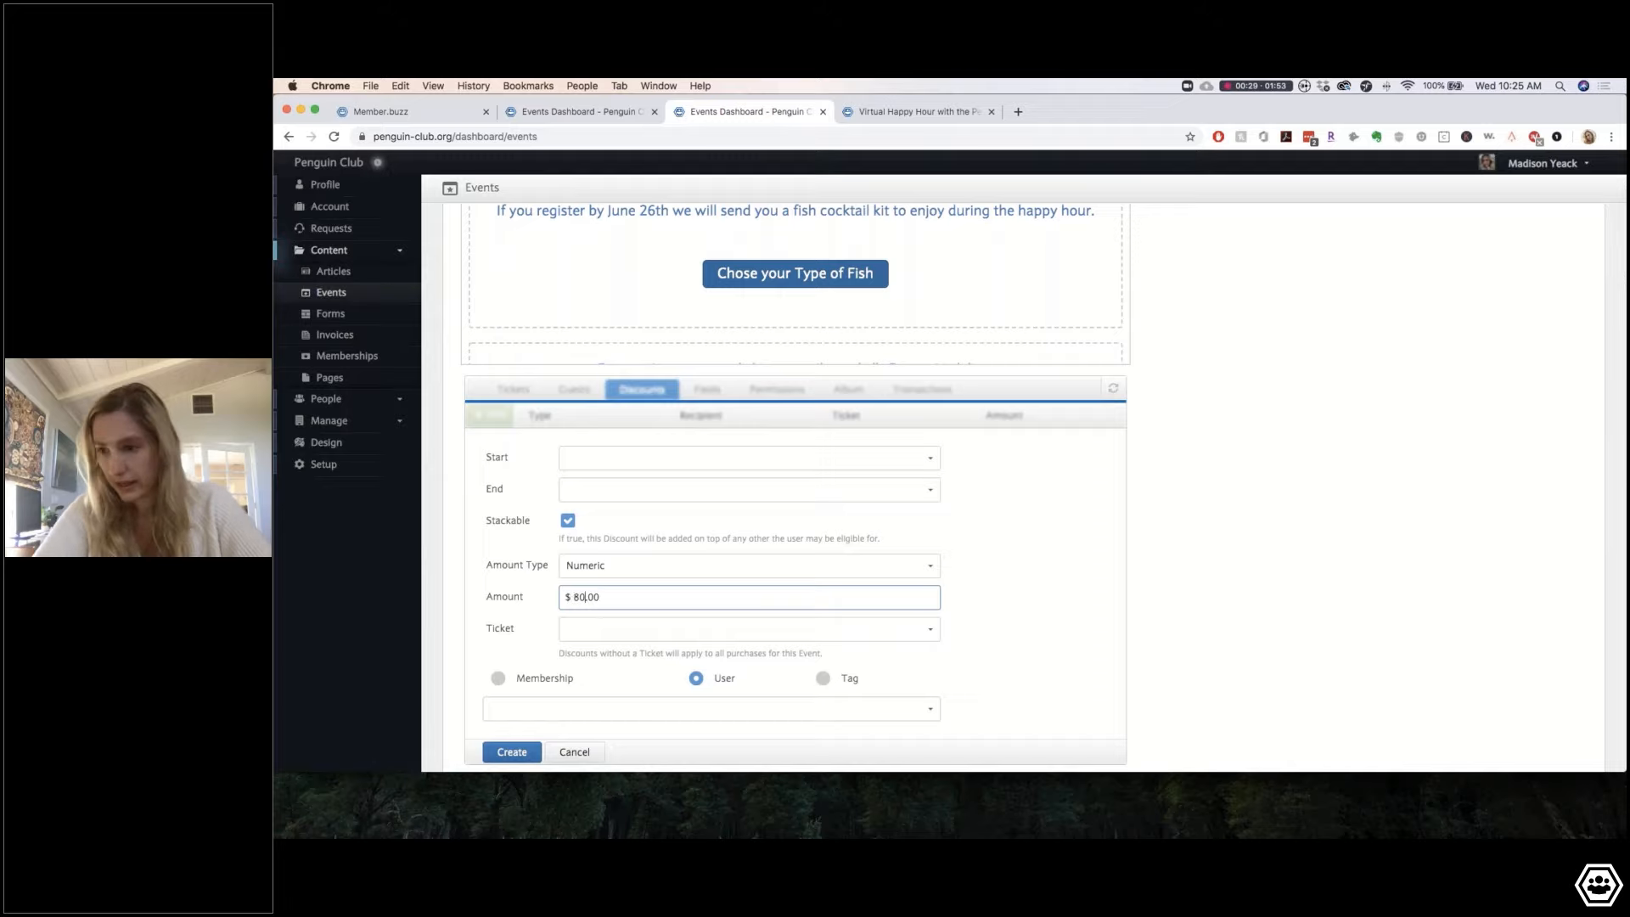
Step: Apply the discount to the Fishtastic Value Price ticket for one chosen member and create it
left_click(610, 635)
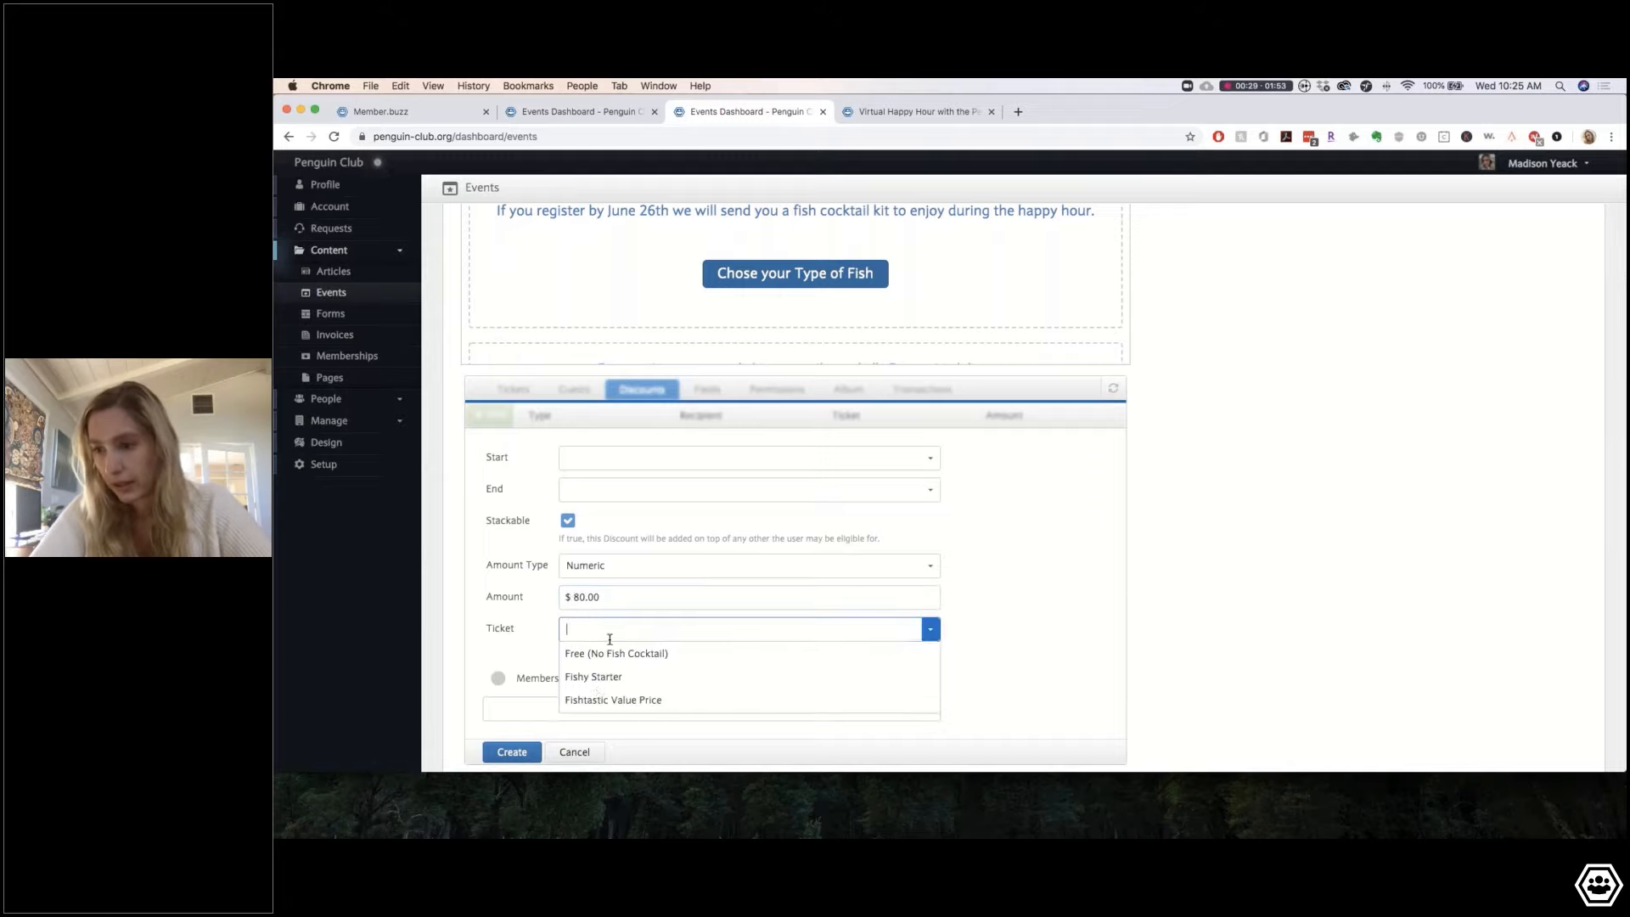
left_click(604, 700)
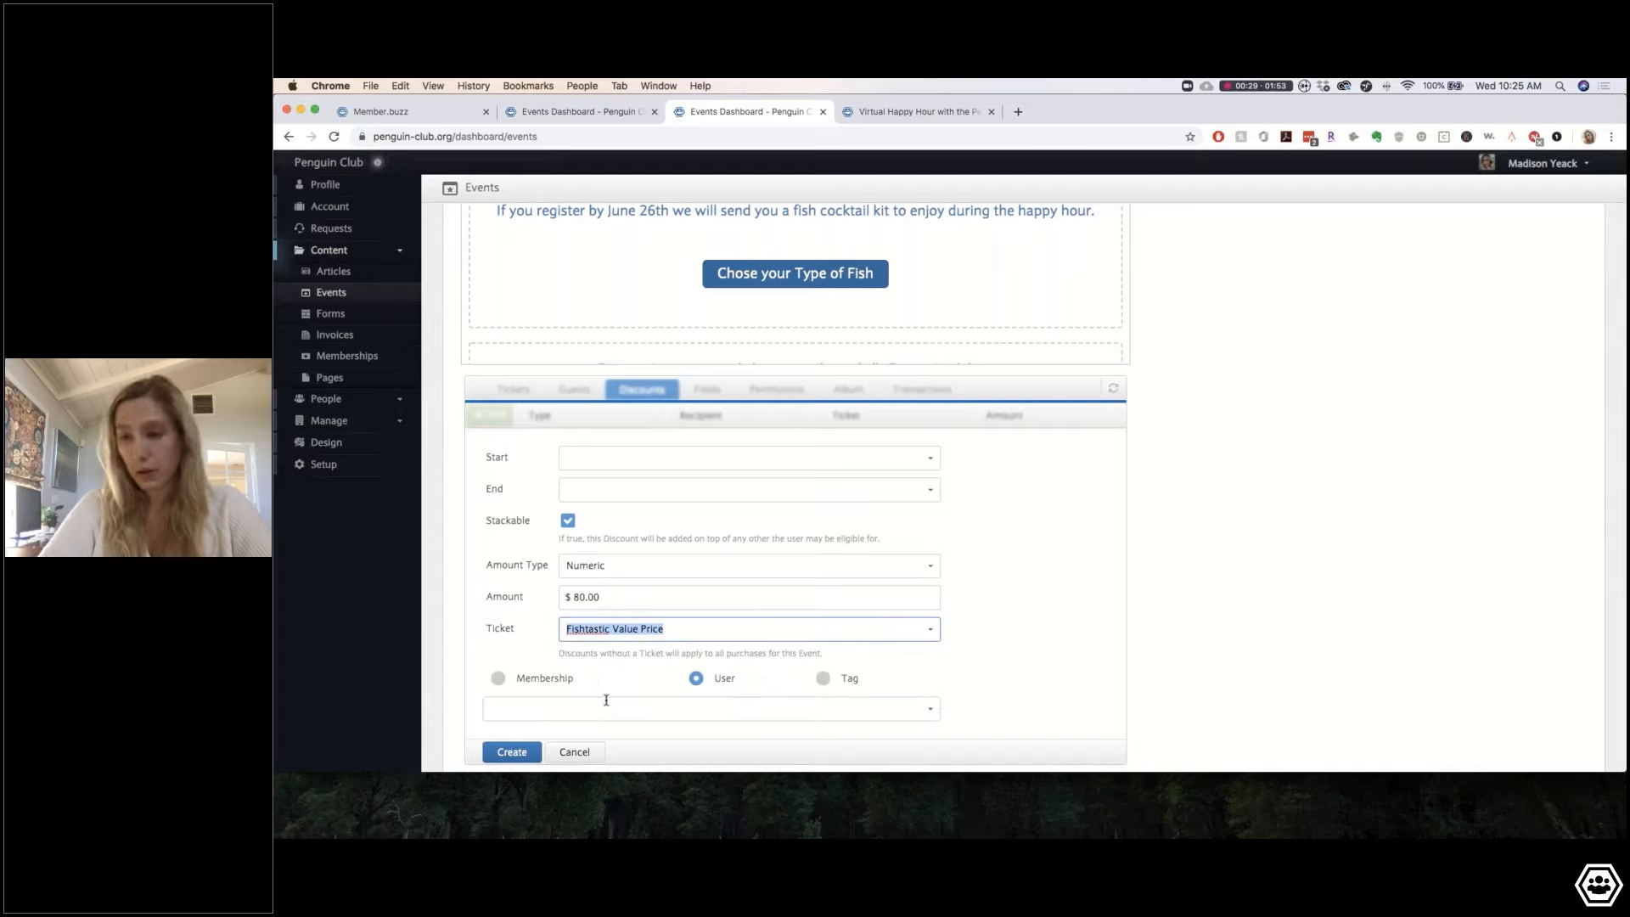
scroll(748, 635, "down", 2)
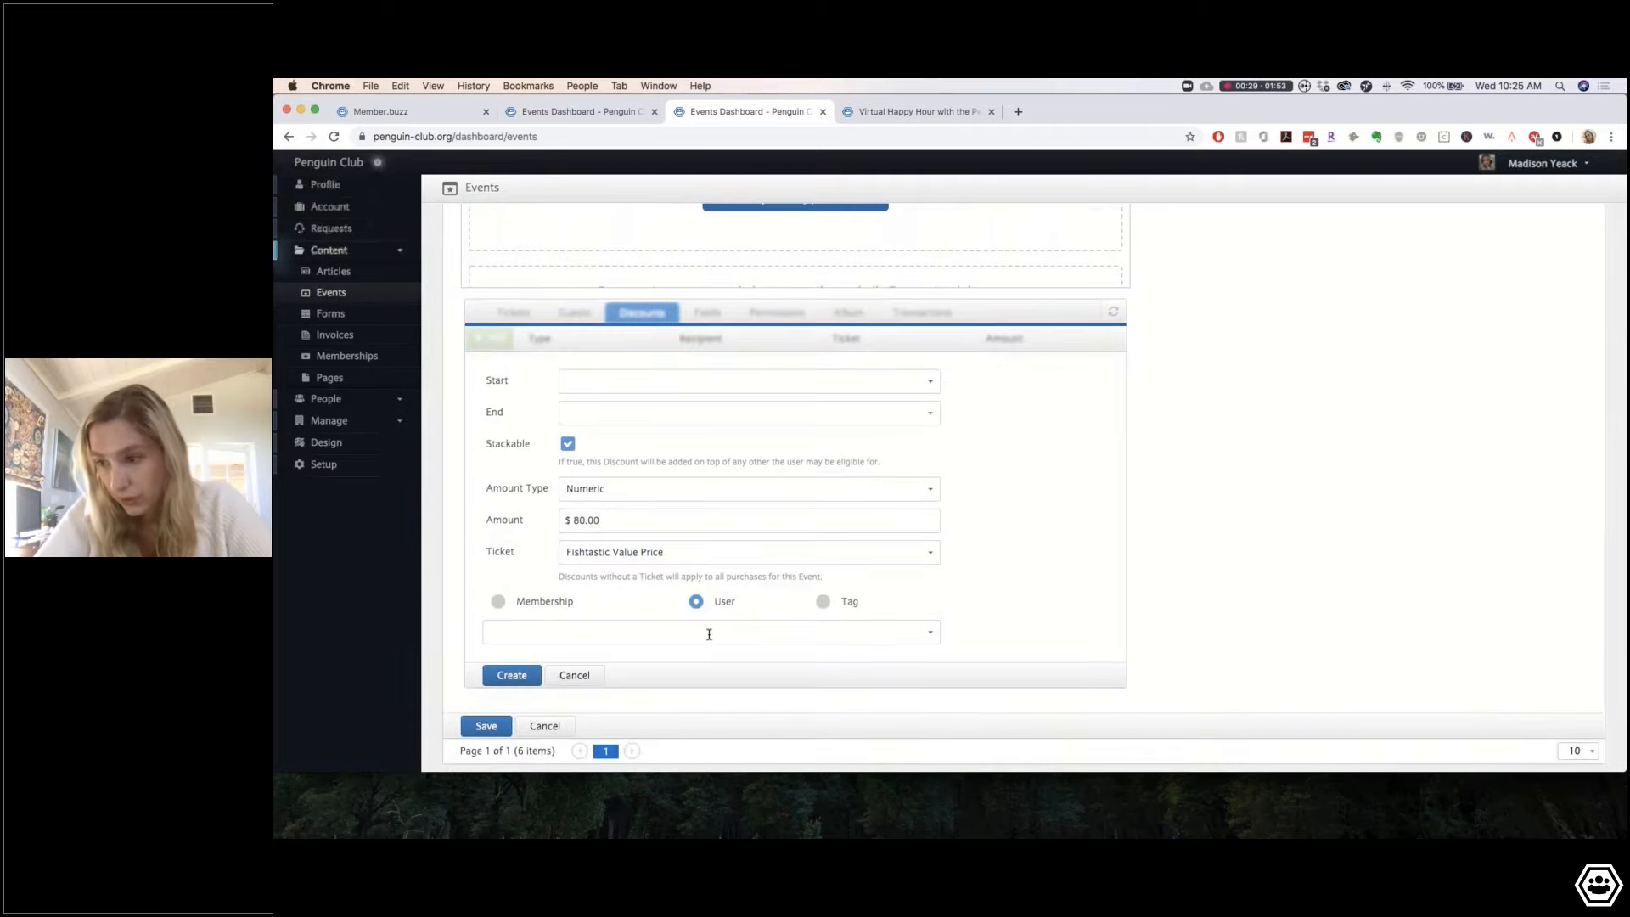
left_click(708, 635)
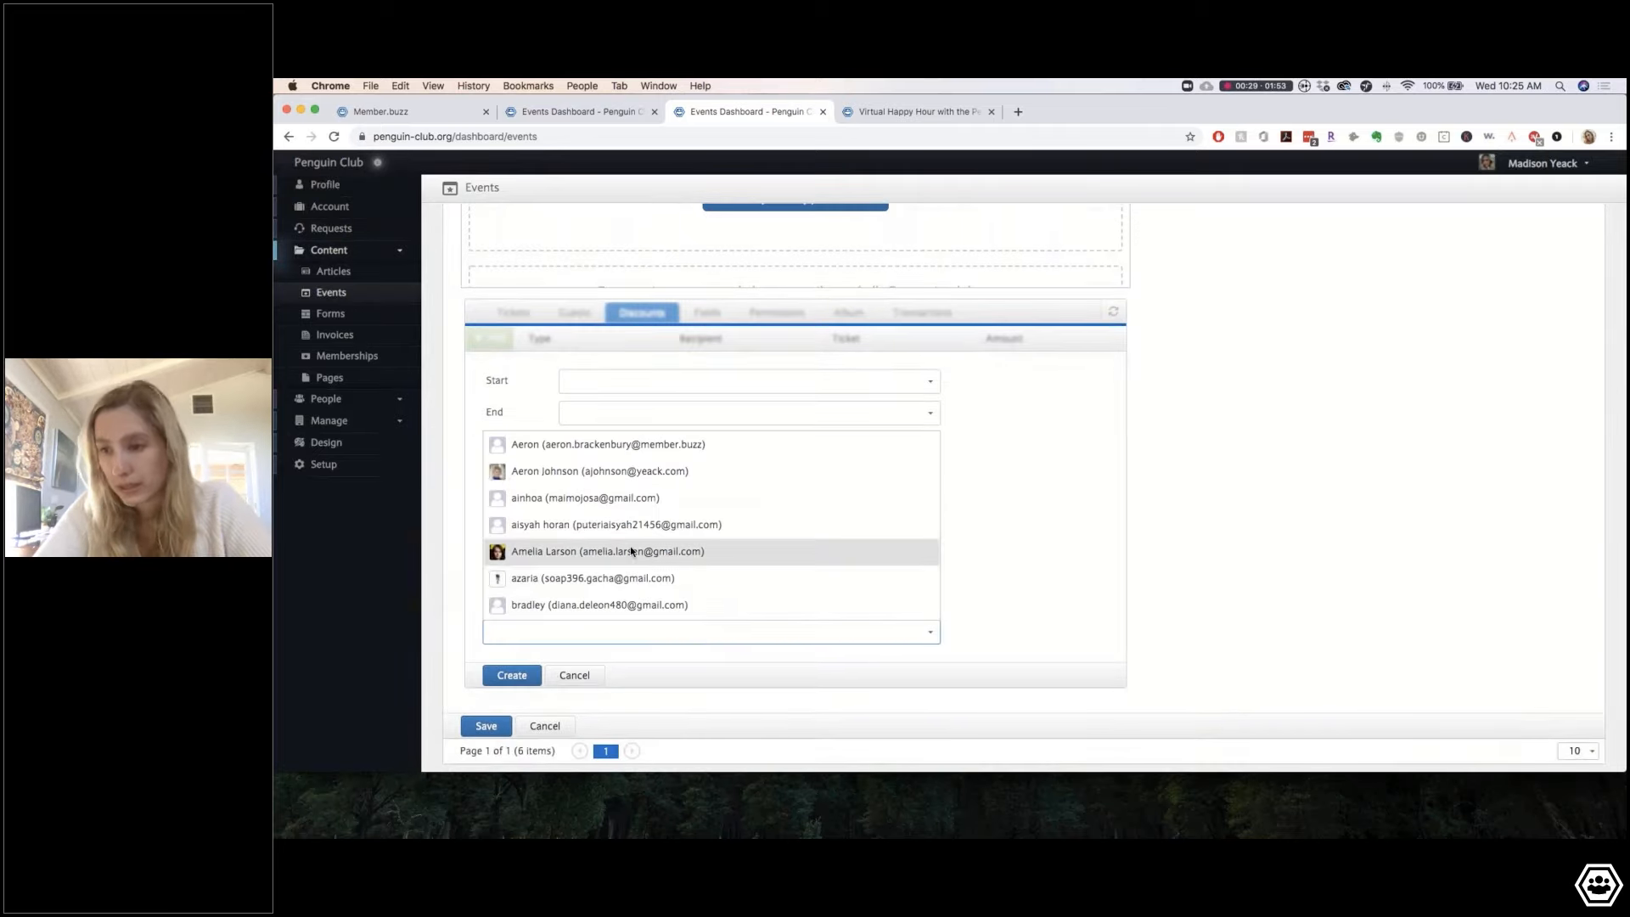
scroll(630, 550, "down", 2)
scroll(632, 548, "down", 1)
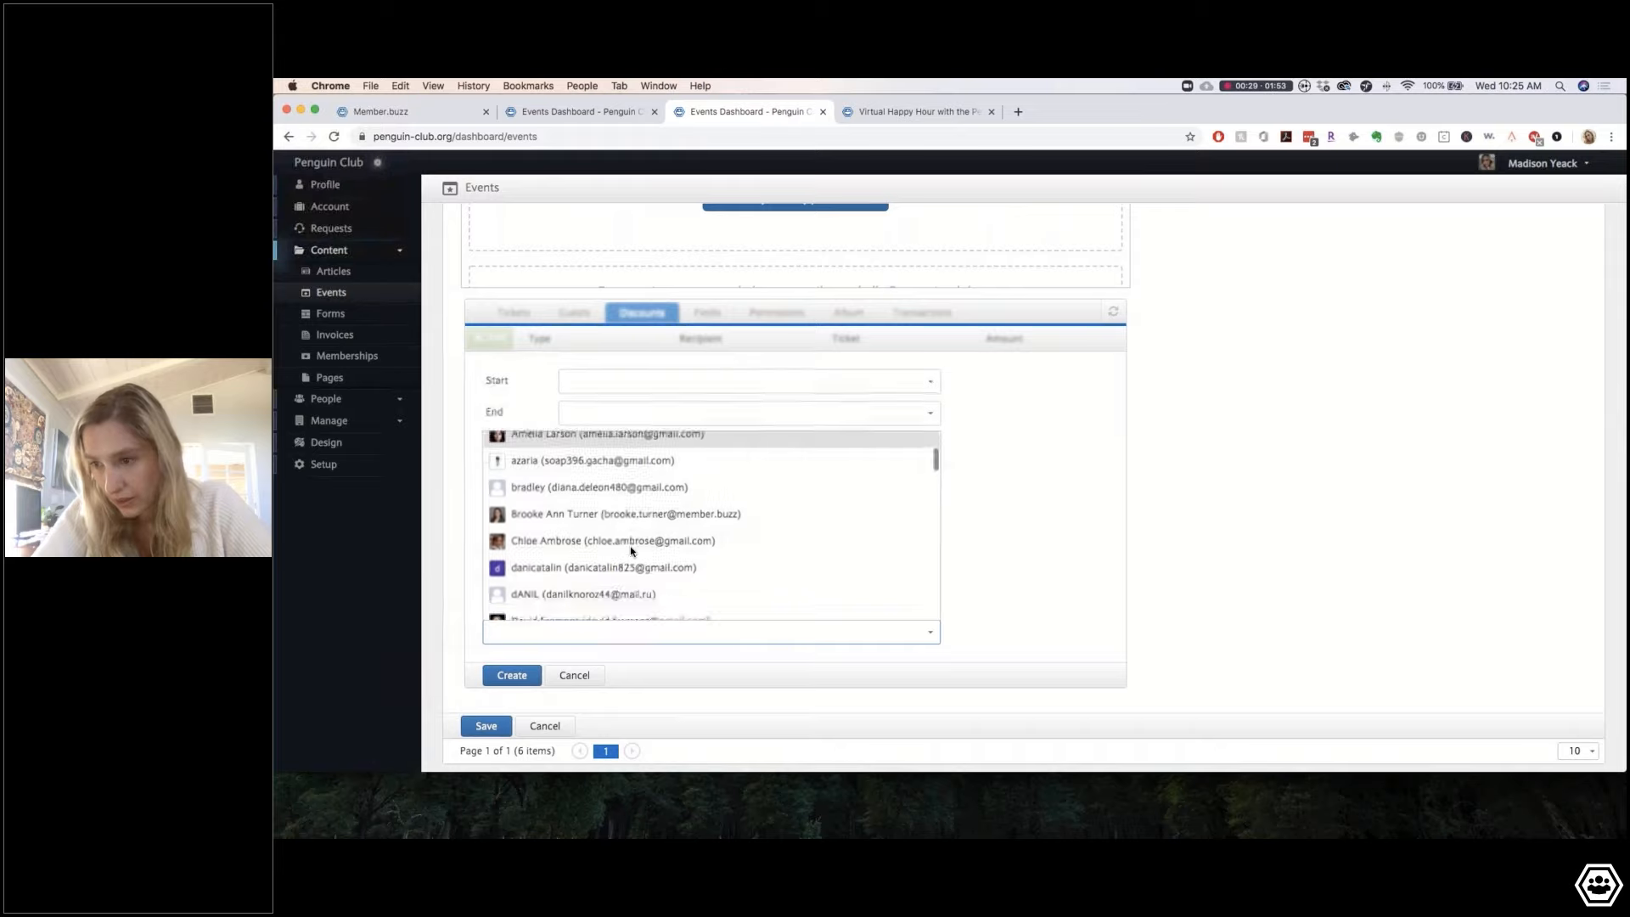
left_click(574, 515)
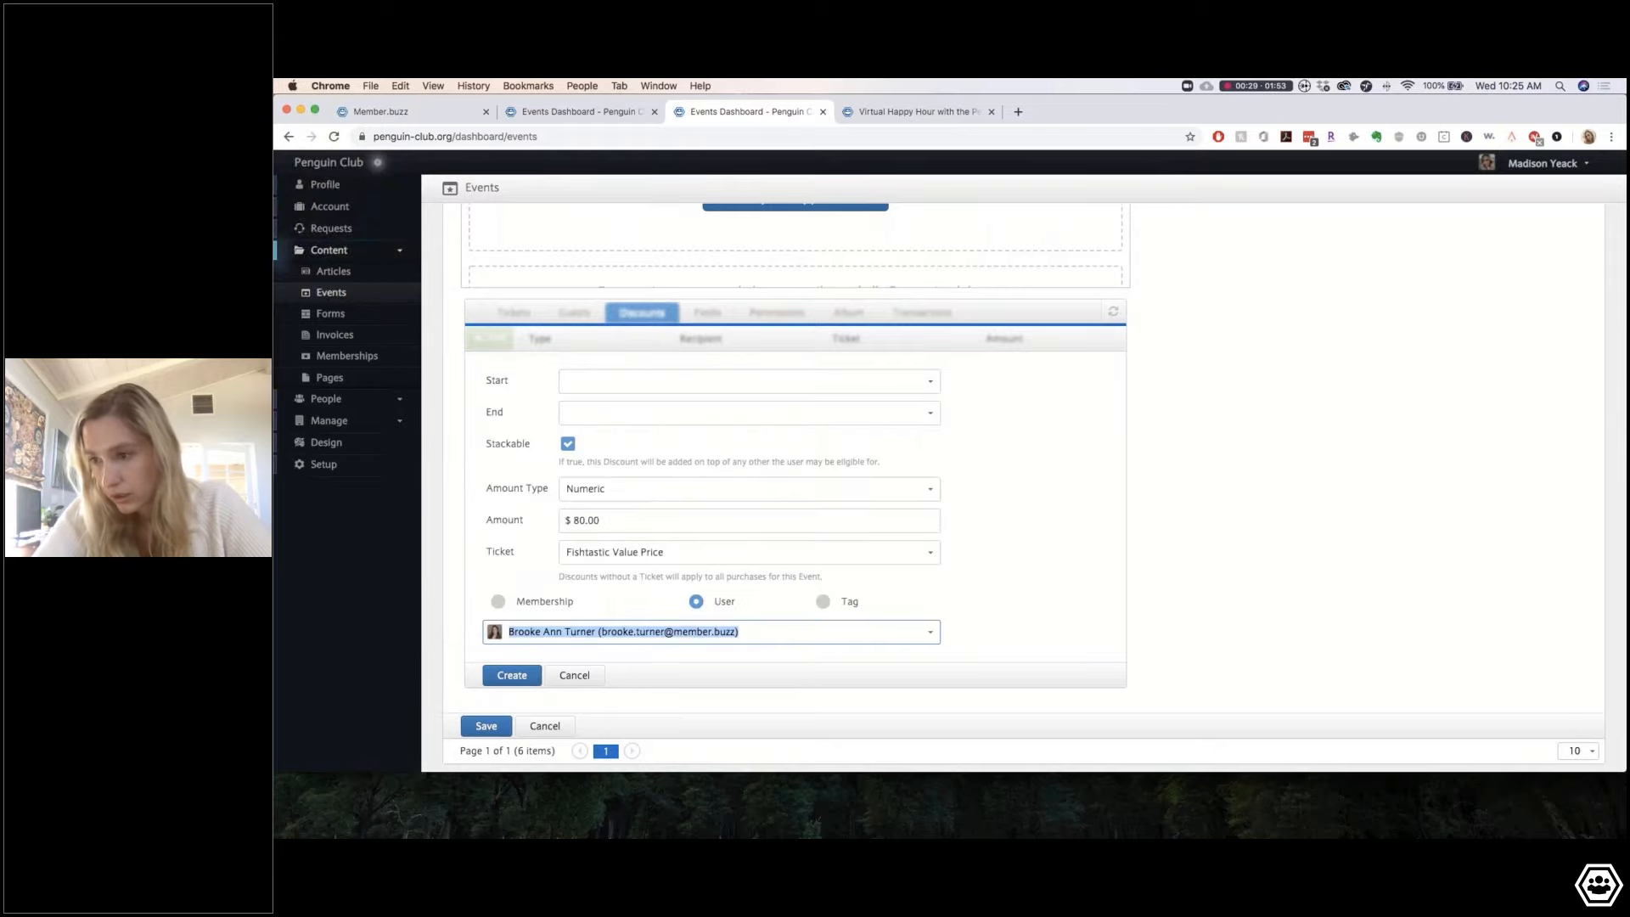
left_click(512, 675)
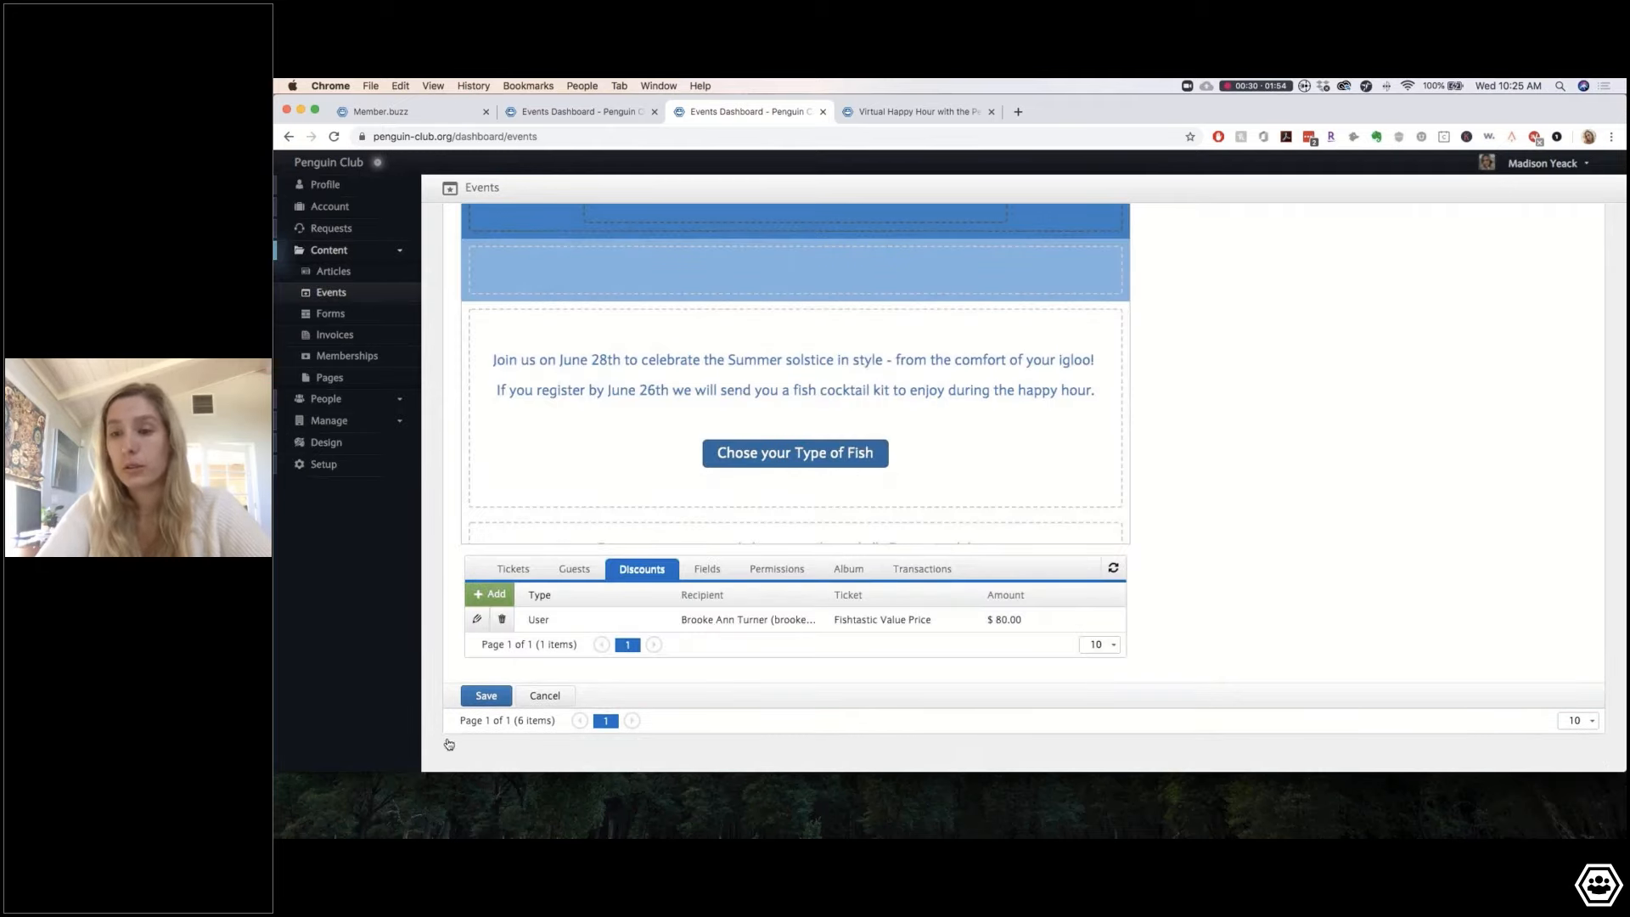
Step: Save the event and bring the member's public site window to the front
left_click(486, 695)
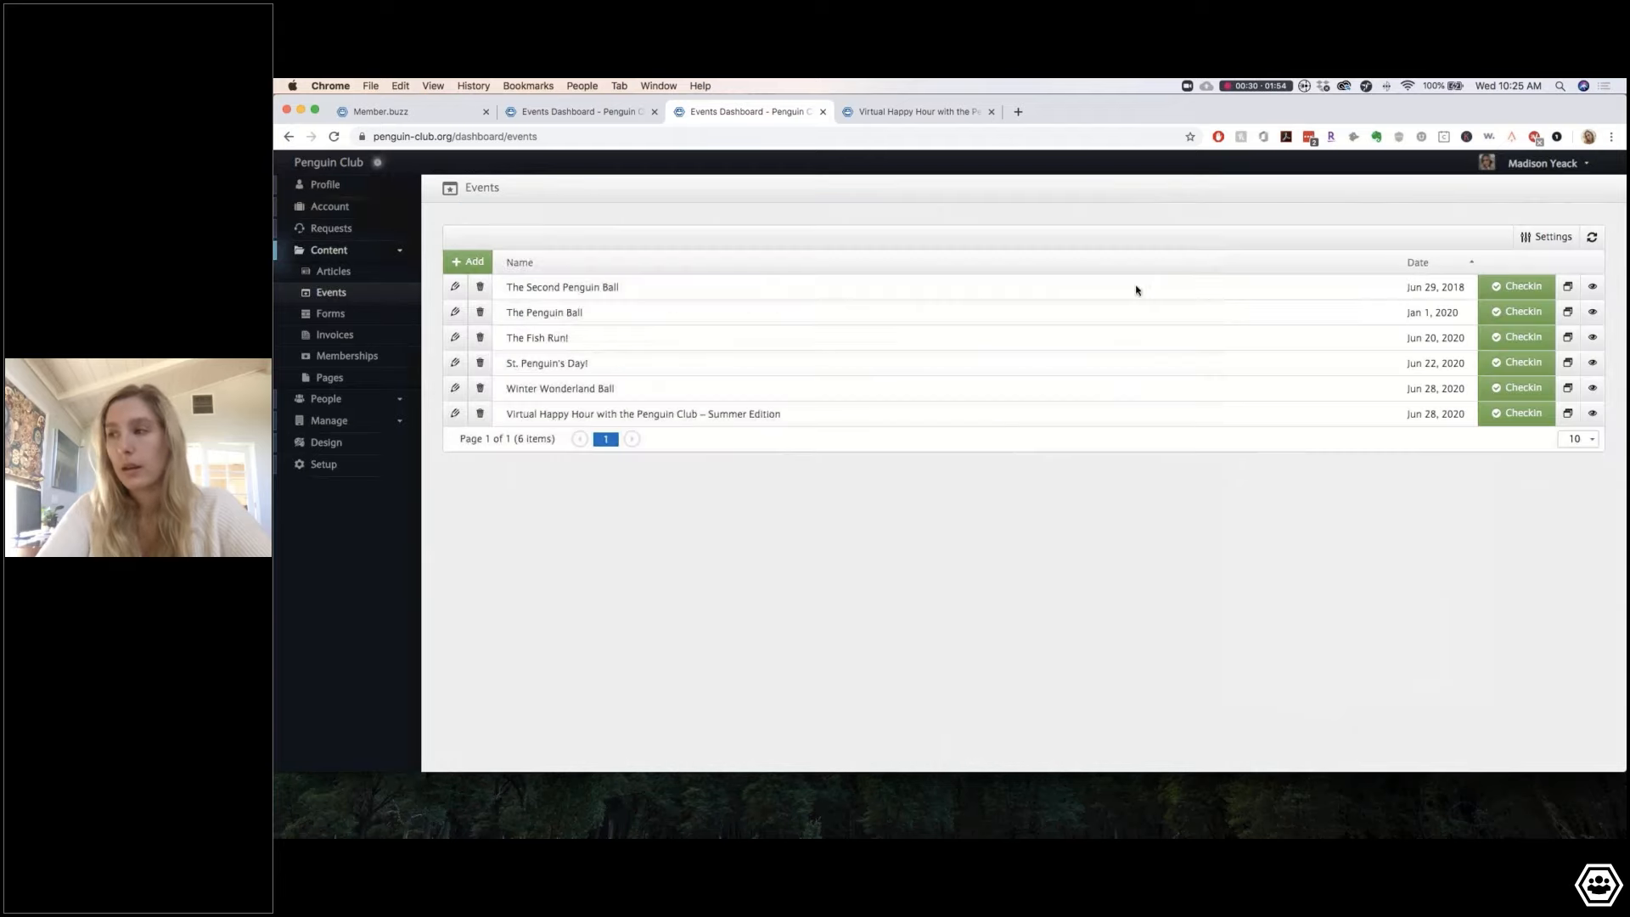
left_click_drag(1625, 475, 1545, 476)
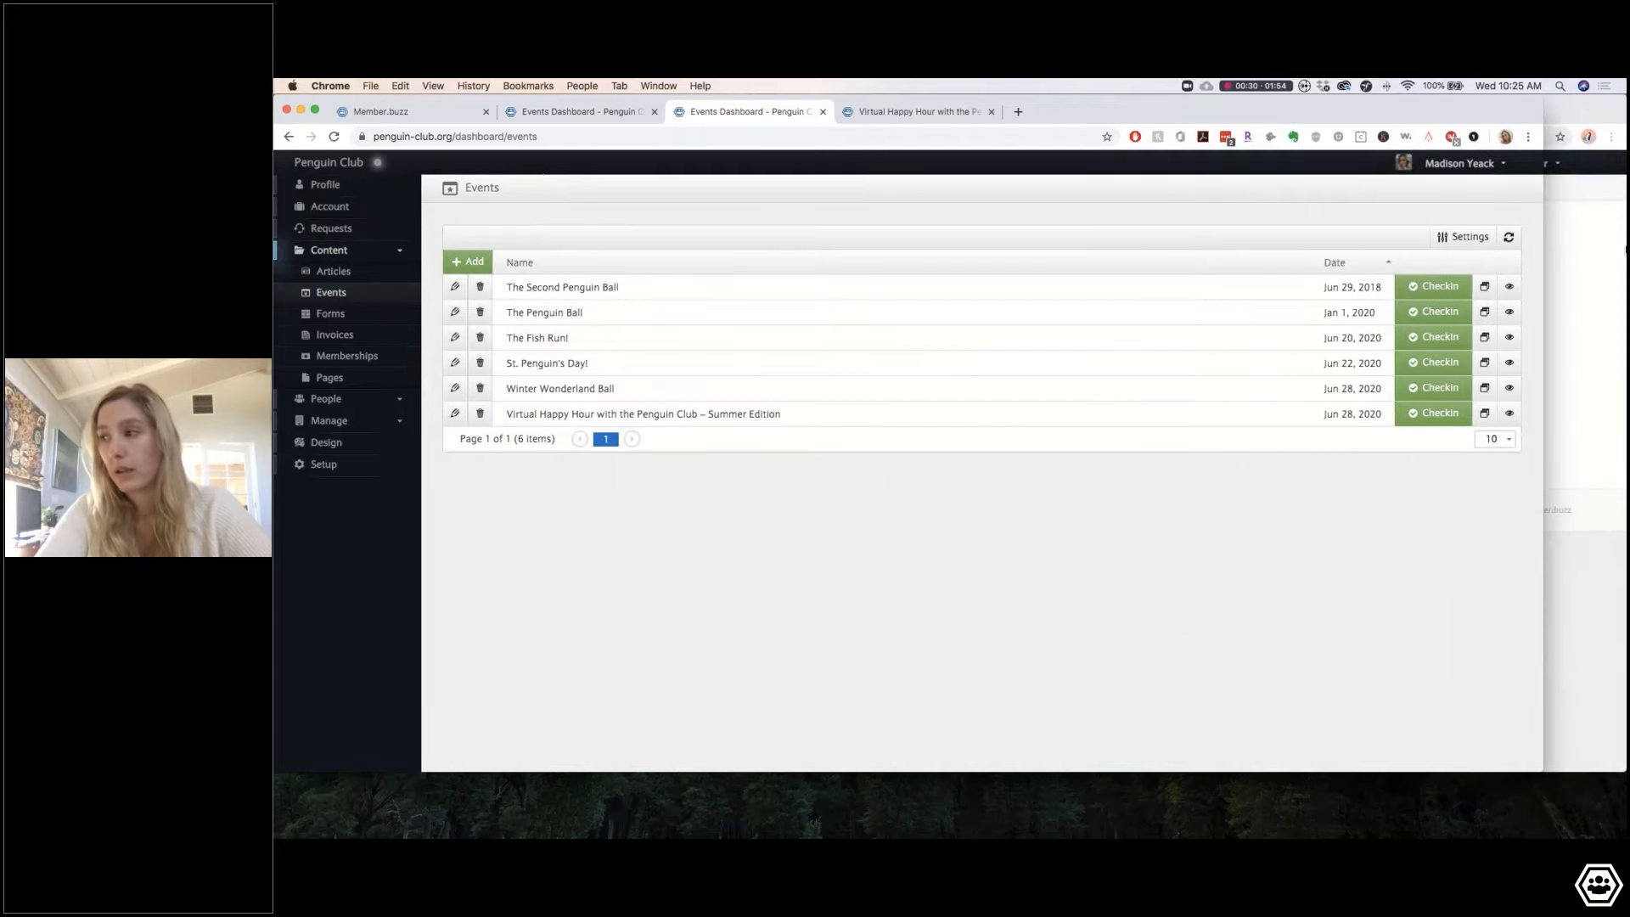
left_click(1586, 459)
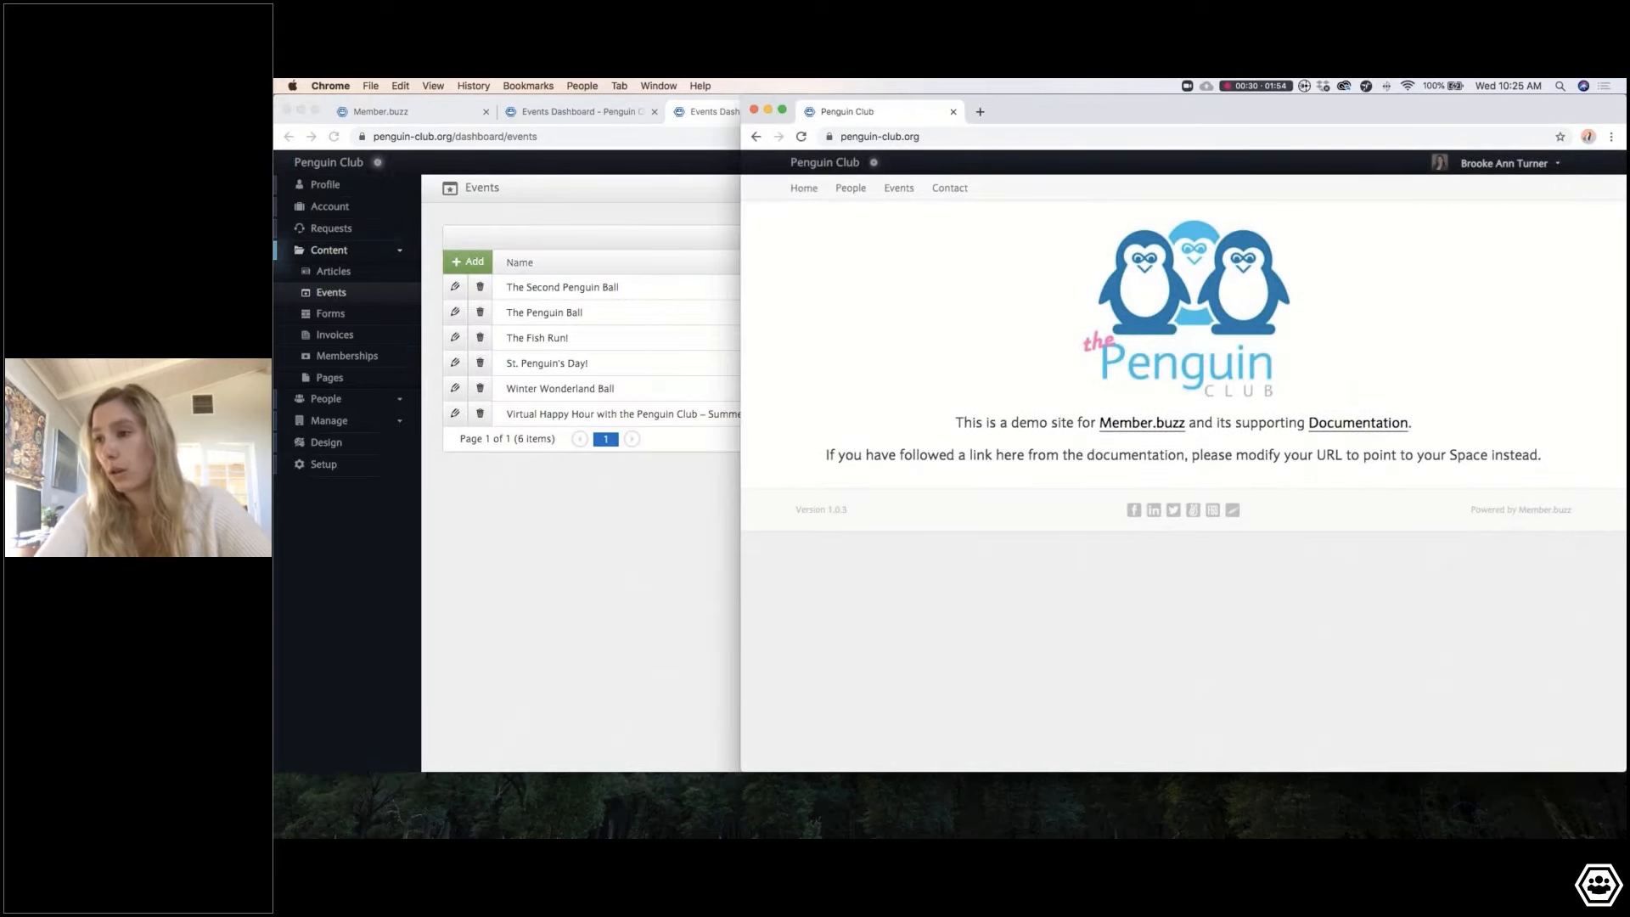
left_click_drag(742, 166, 274, 143)
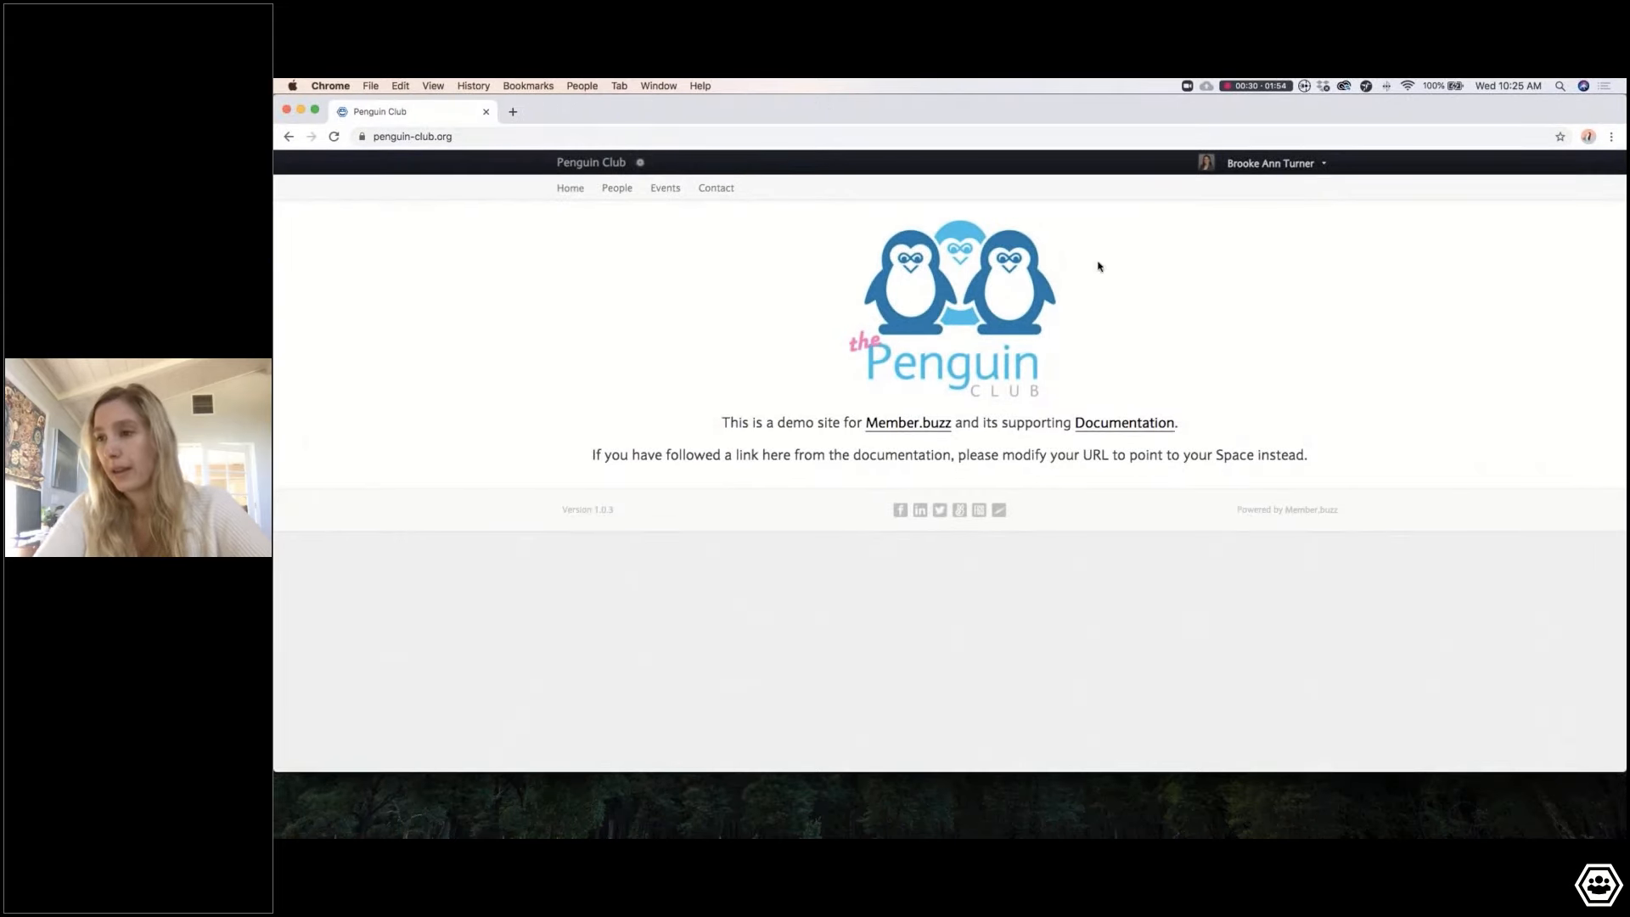
Step: Open Virtual Happy Hour from the public Events list and scroll to its ticket options
left_click(676, 198)
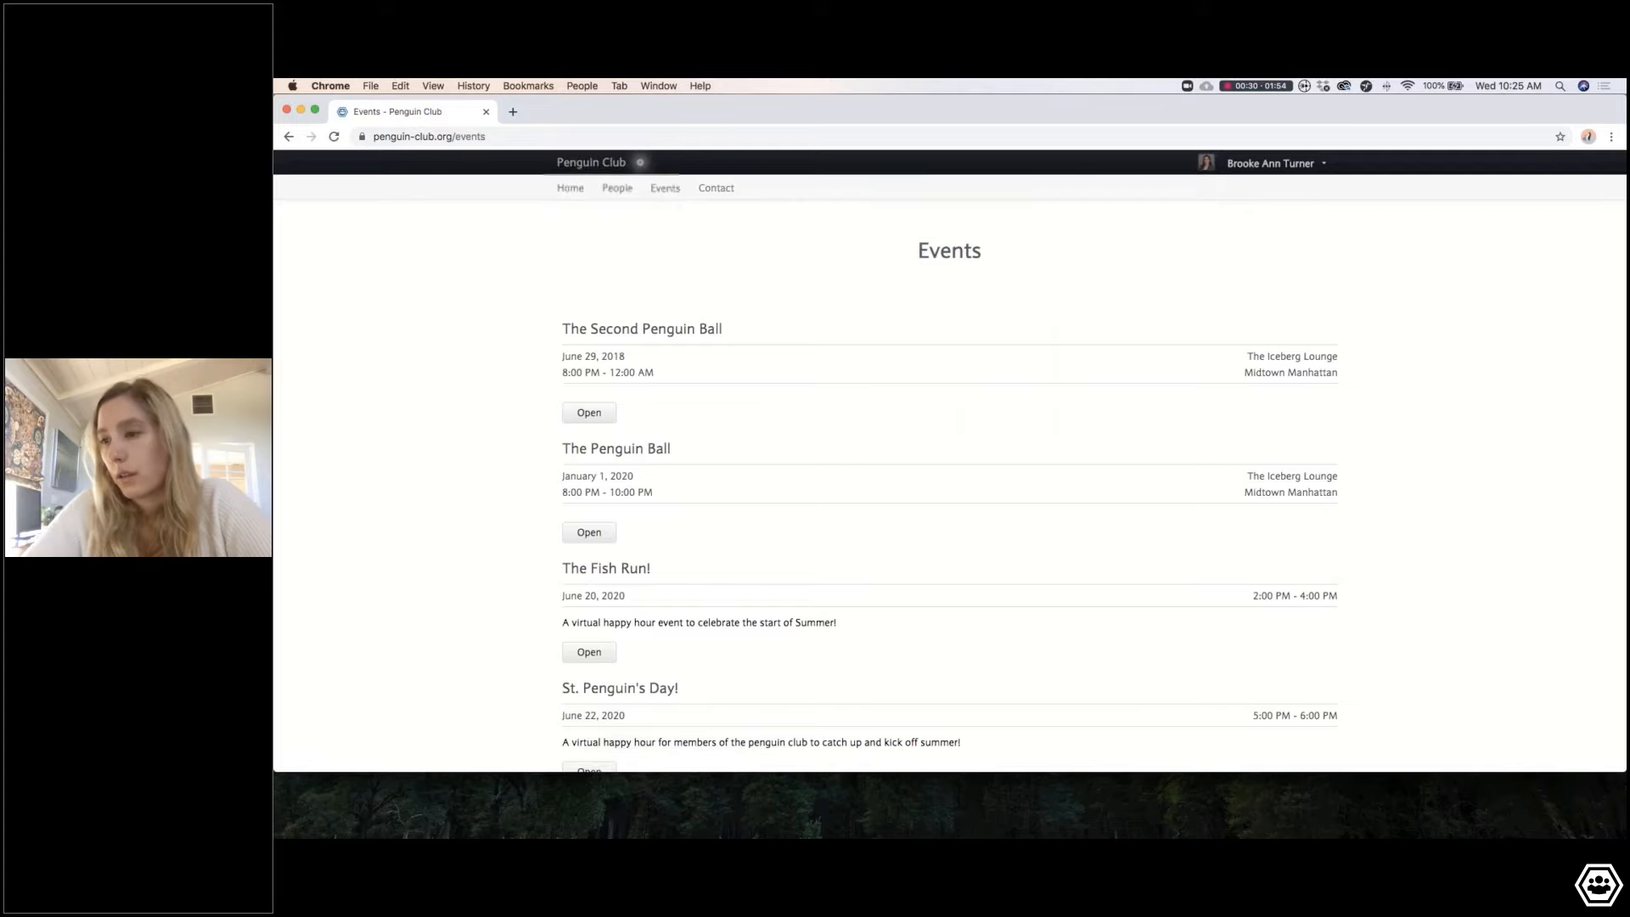
scroll(706, 400, "down", 5)
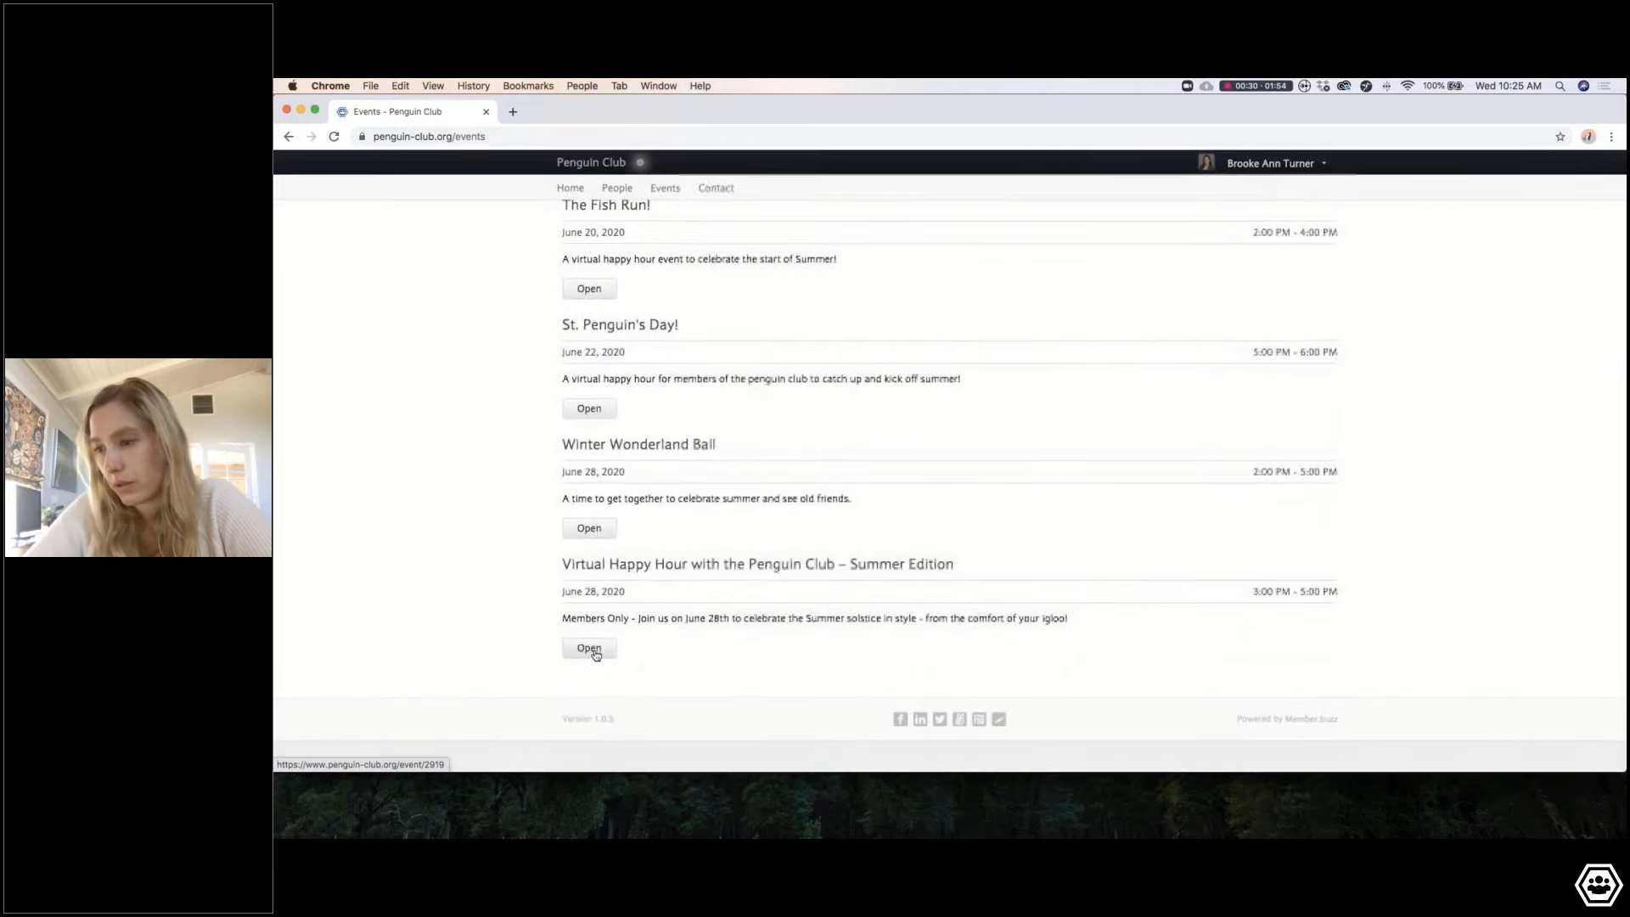
left_click(591, 649)
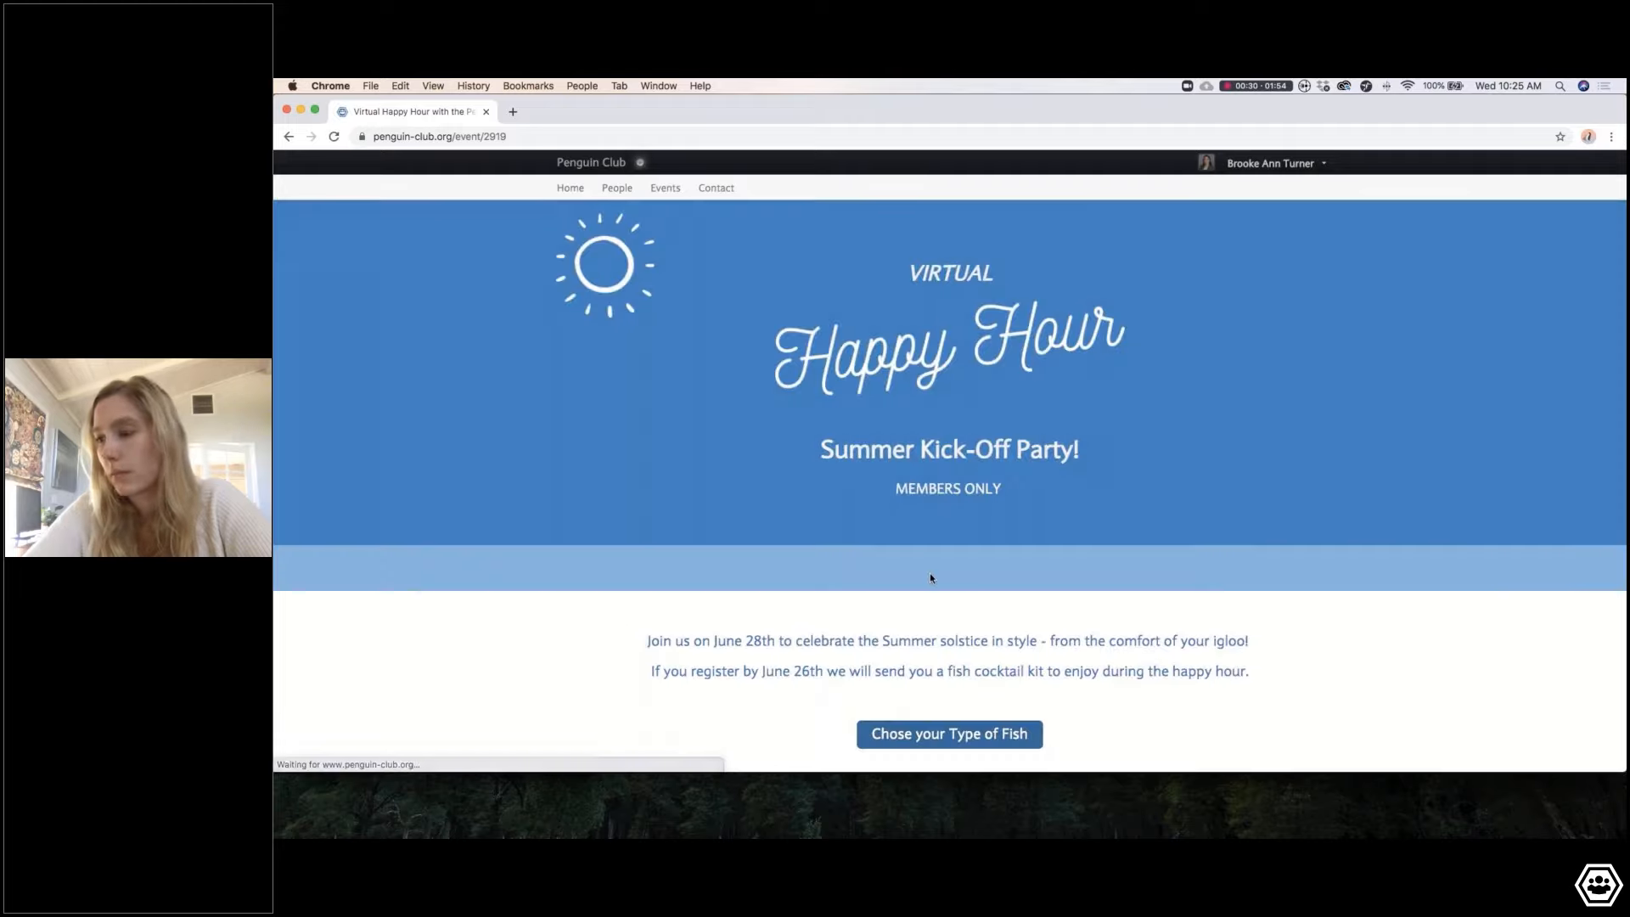
scroll(930, 577, "down", 4)
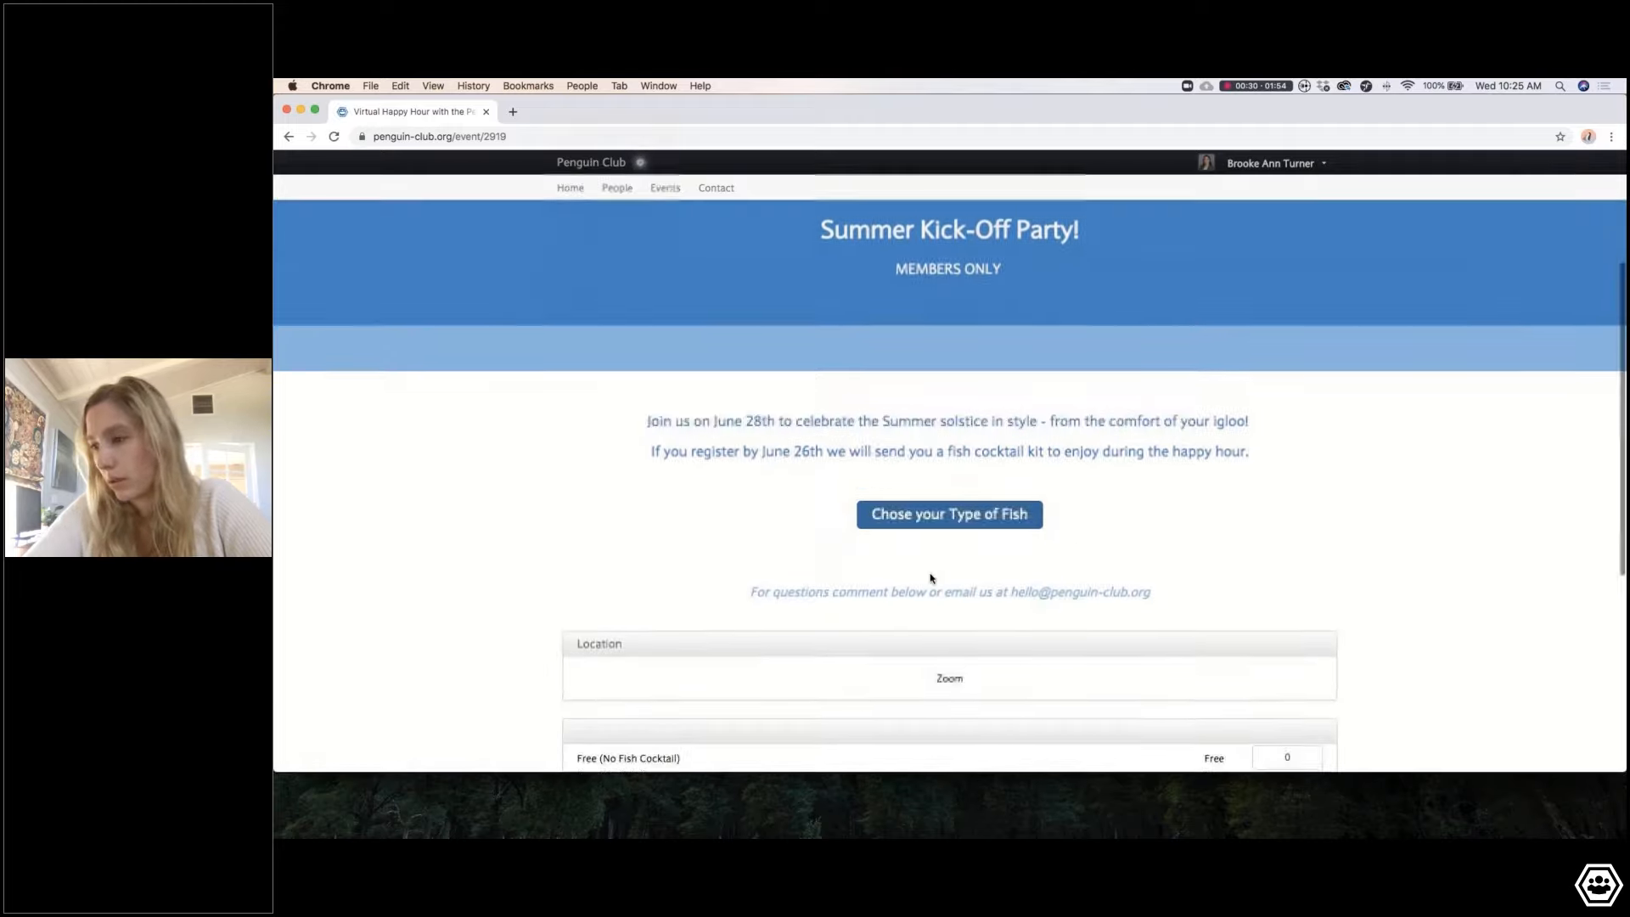
scroll(1053, 576, "down", 2)
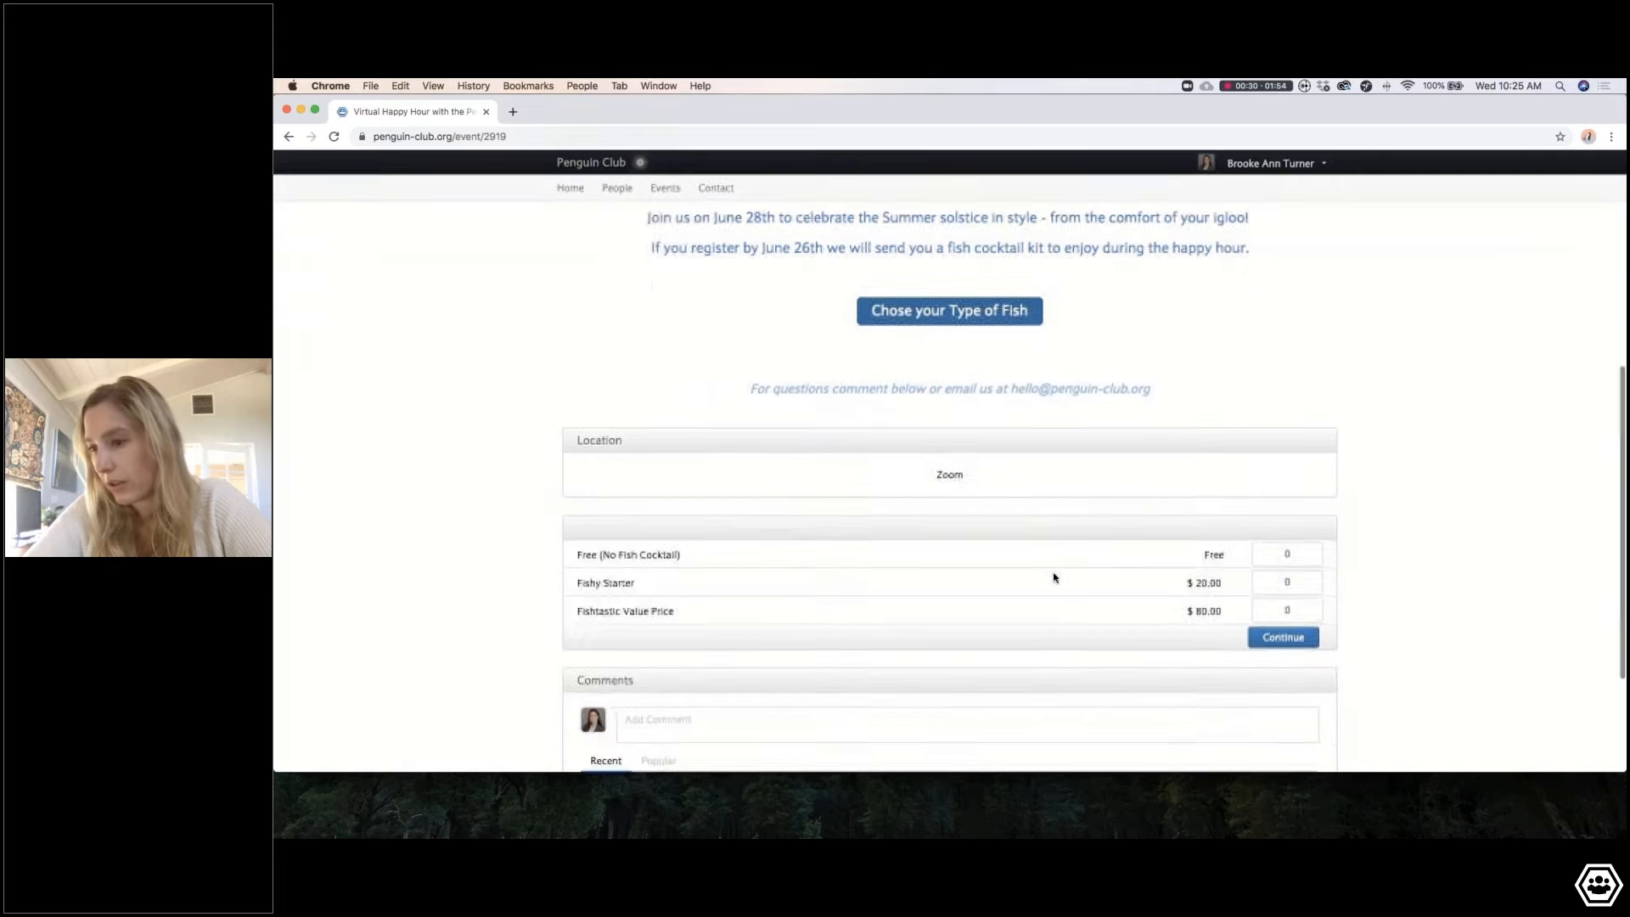
Step: Post the comment 'Look cool, I am excited to attend!' on the event
left_click(679, 656)
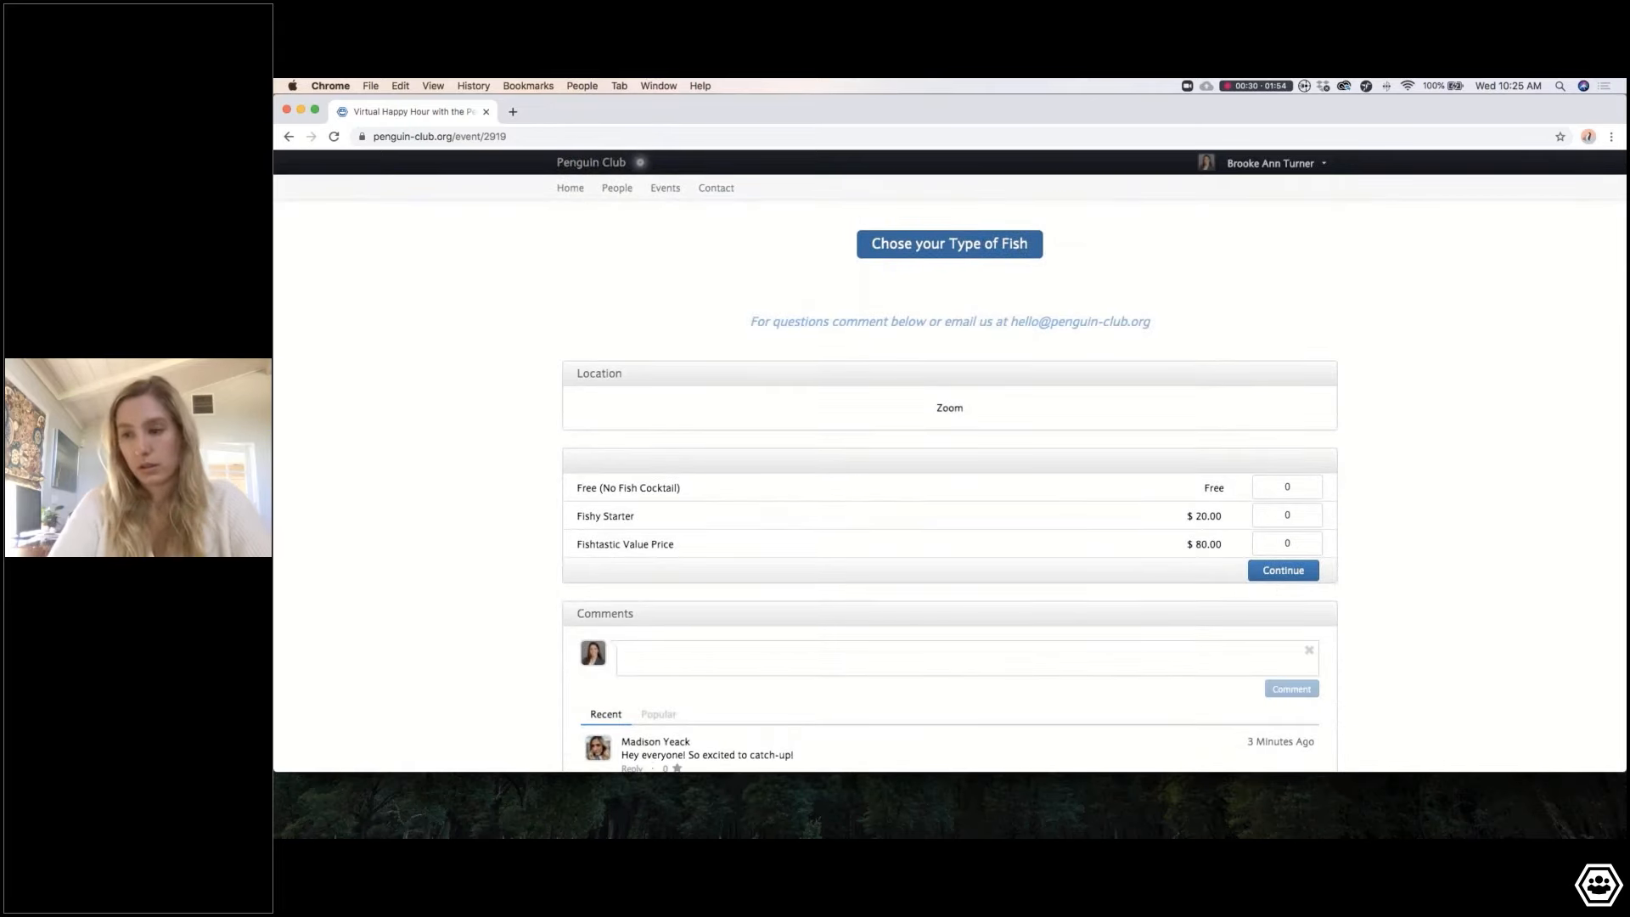
scroll(669, 665, "down", 1)
type("Loo")
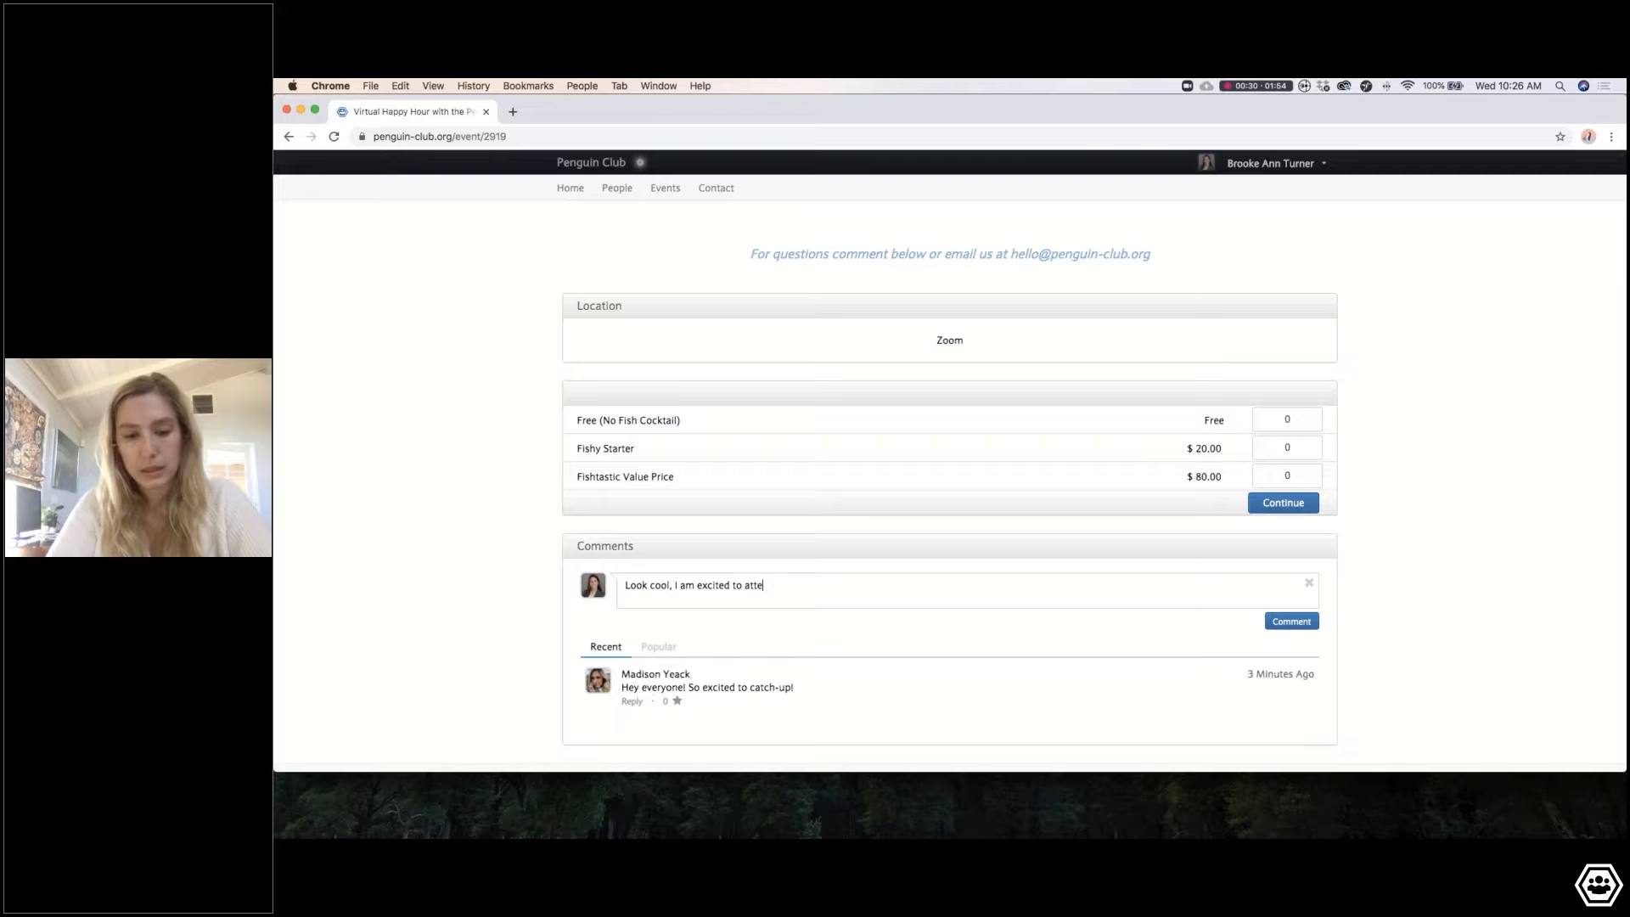
left_click(1308, 623)
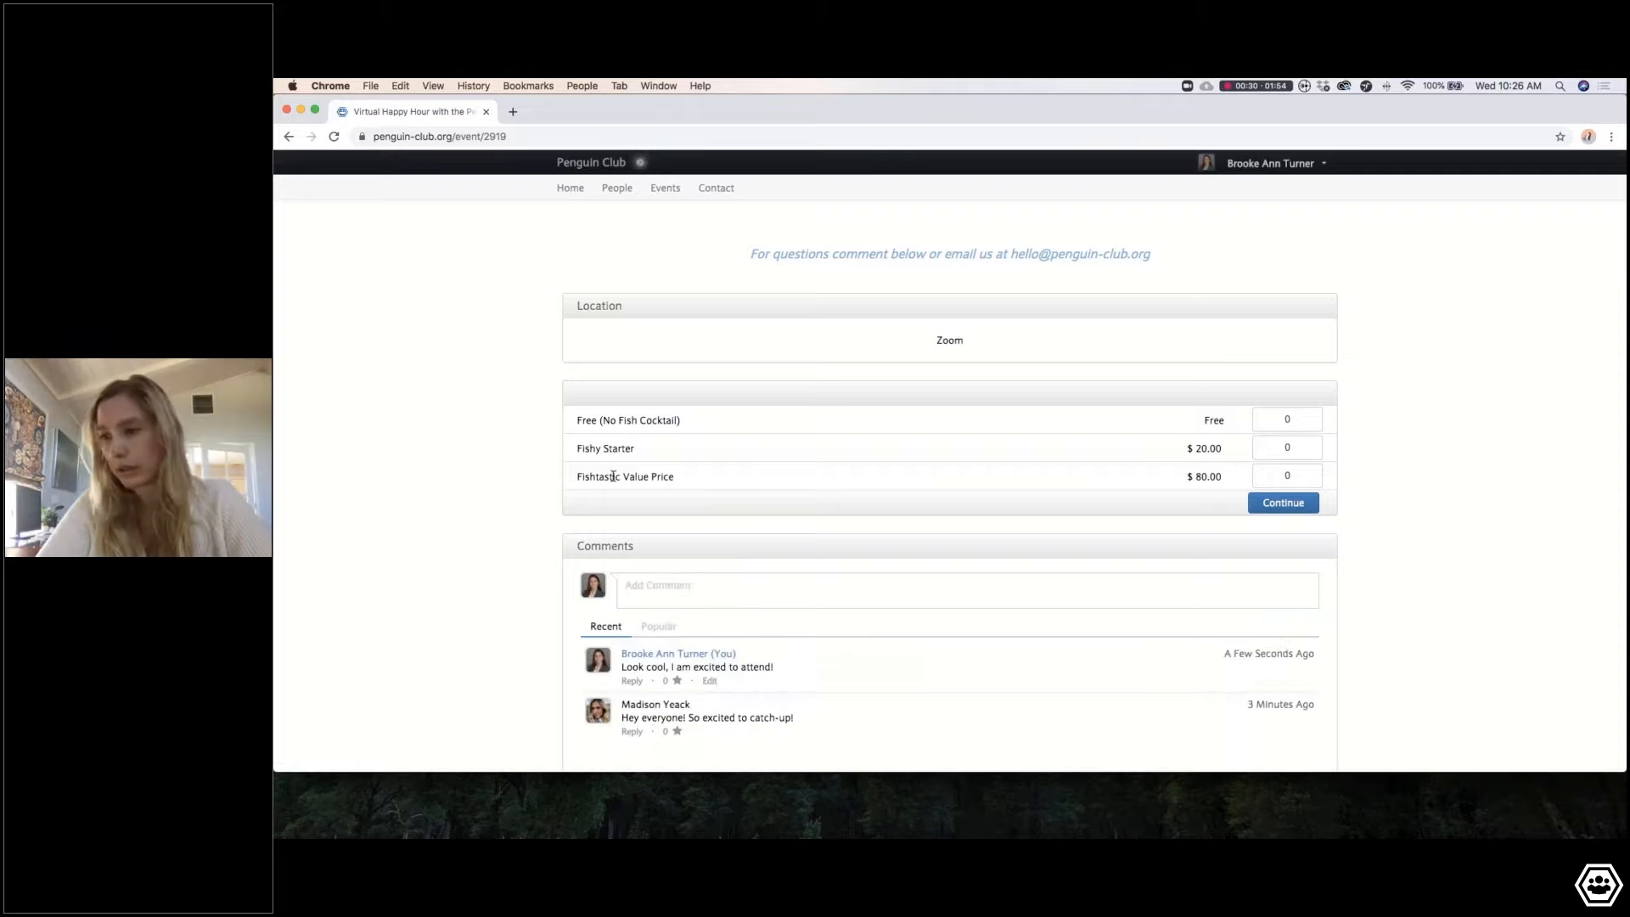
Step: Buy one Fishtastic Value Price ticket, completing checkout at $0.00 after the $80.00 discount
left_click(1289, 473)
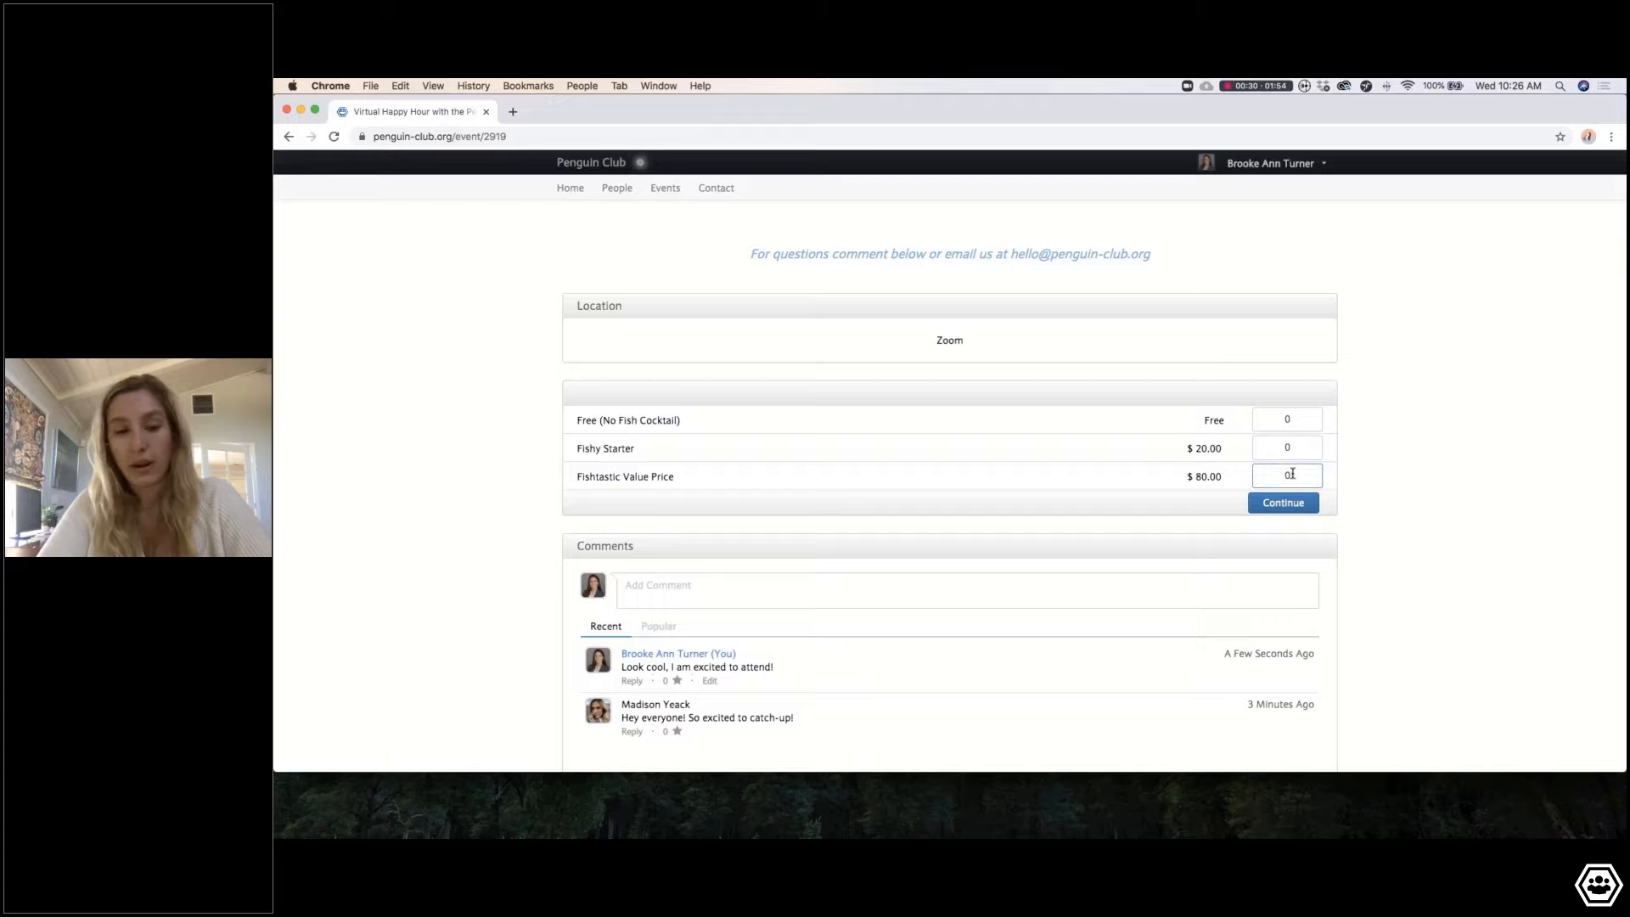
type("1")
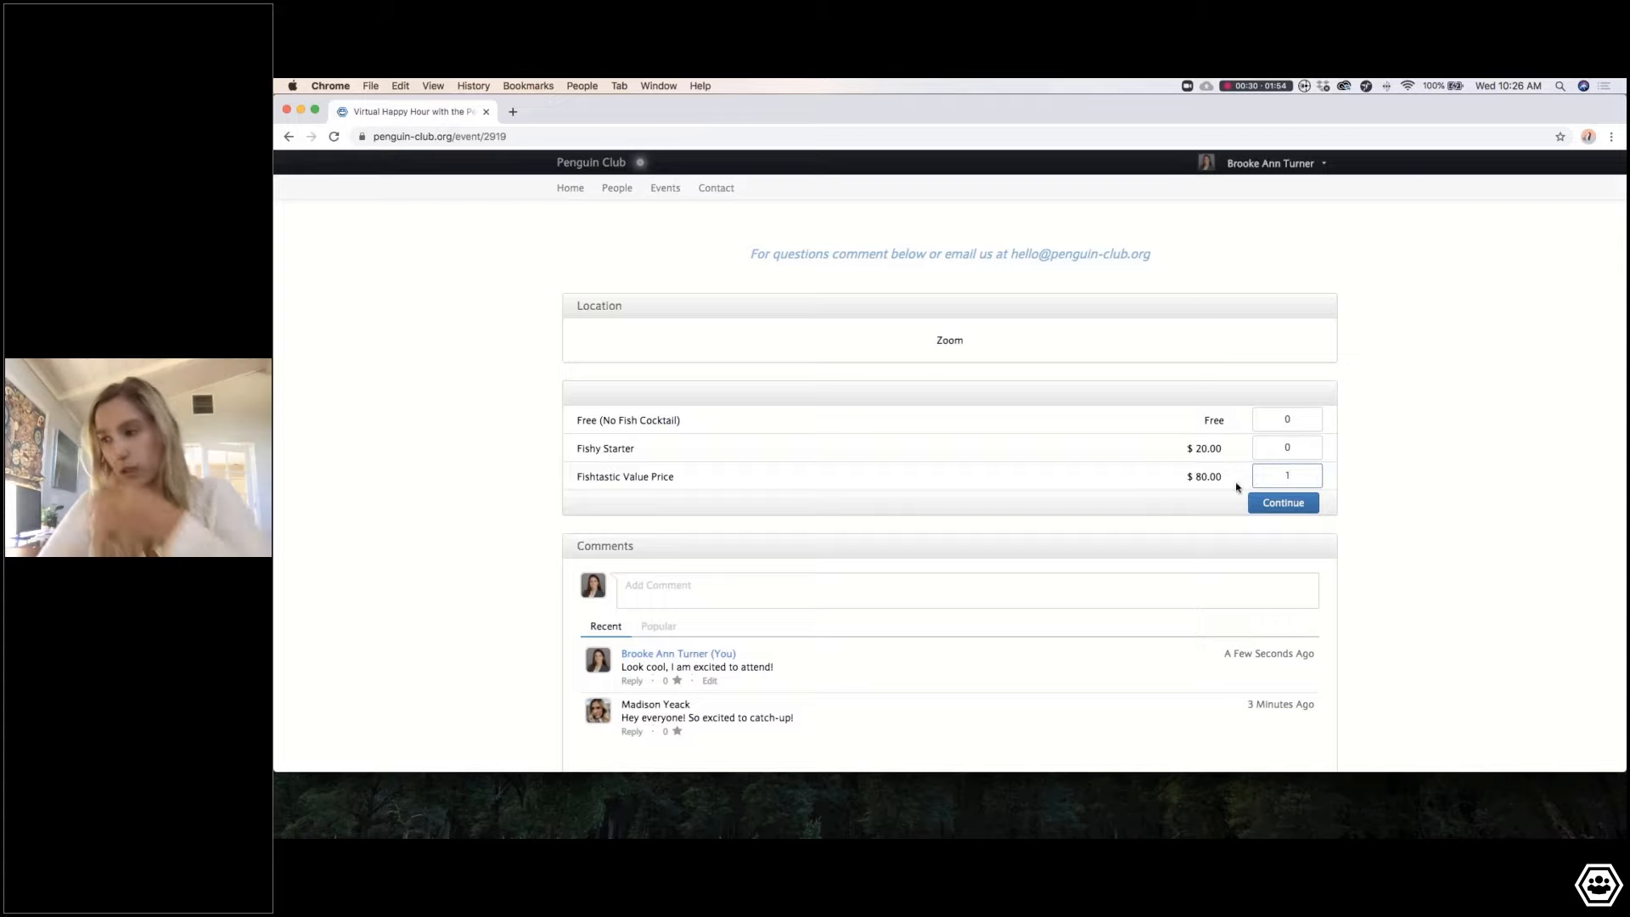
left_click(1289, 504)
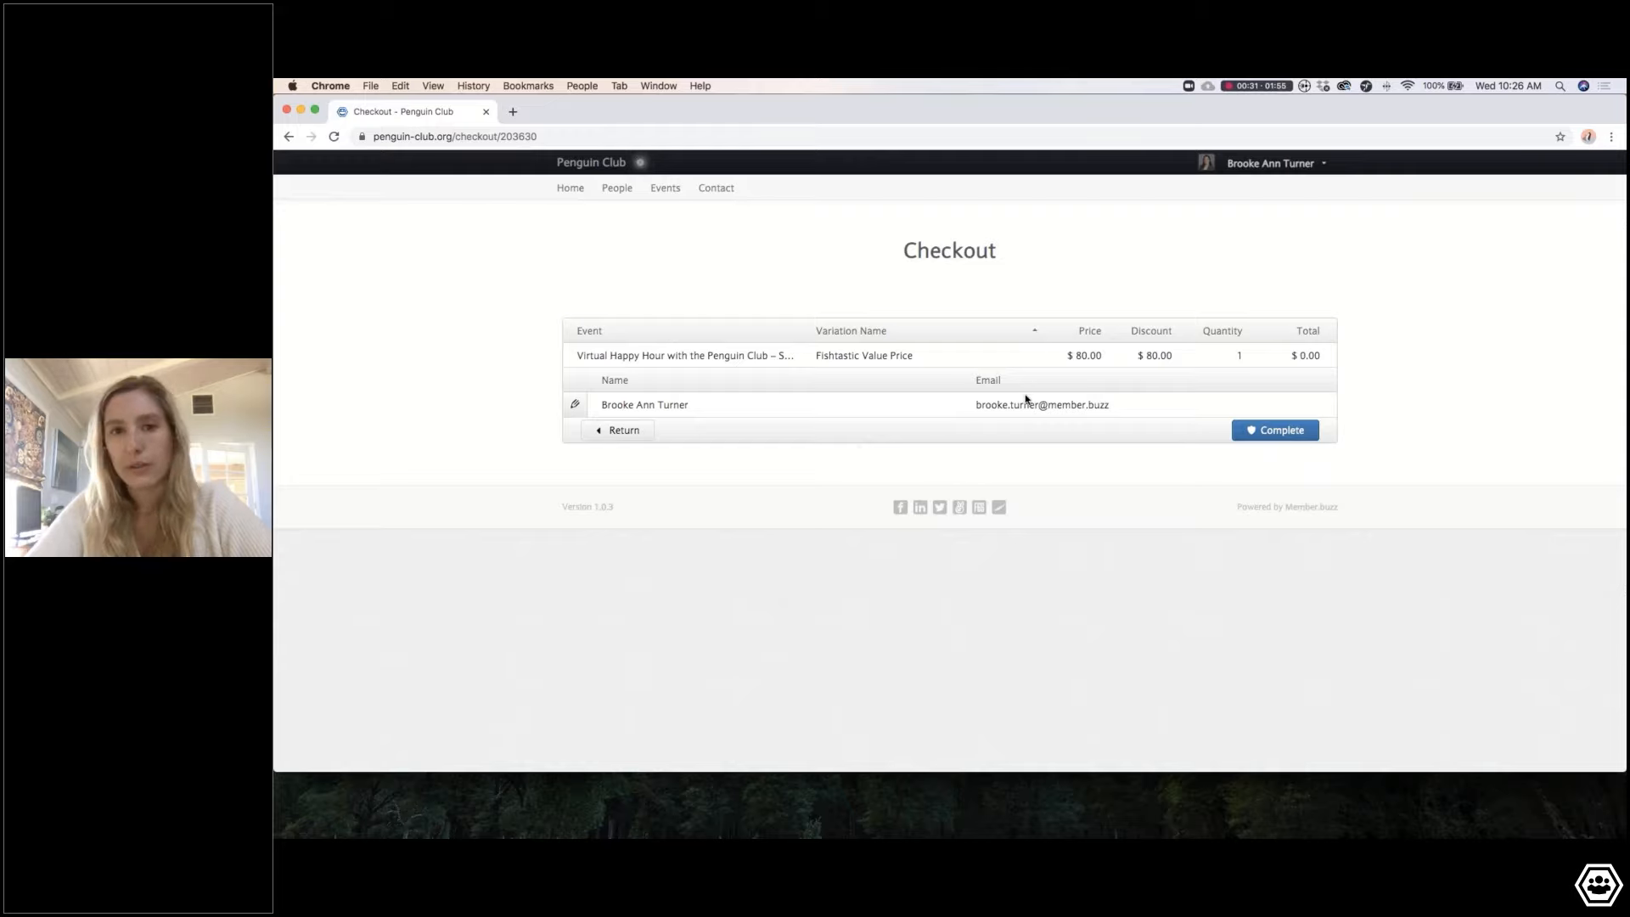
left_click(1274, 432)
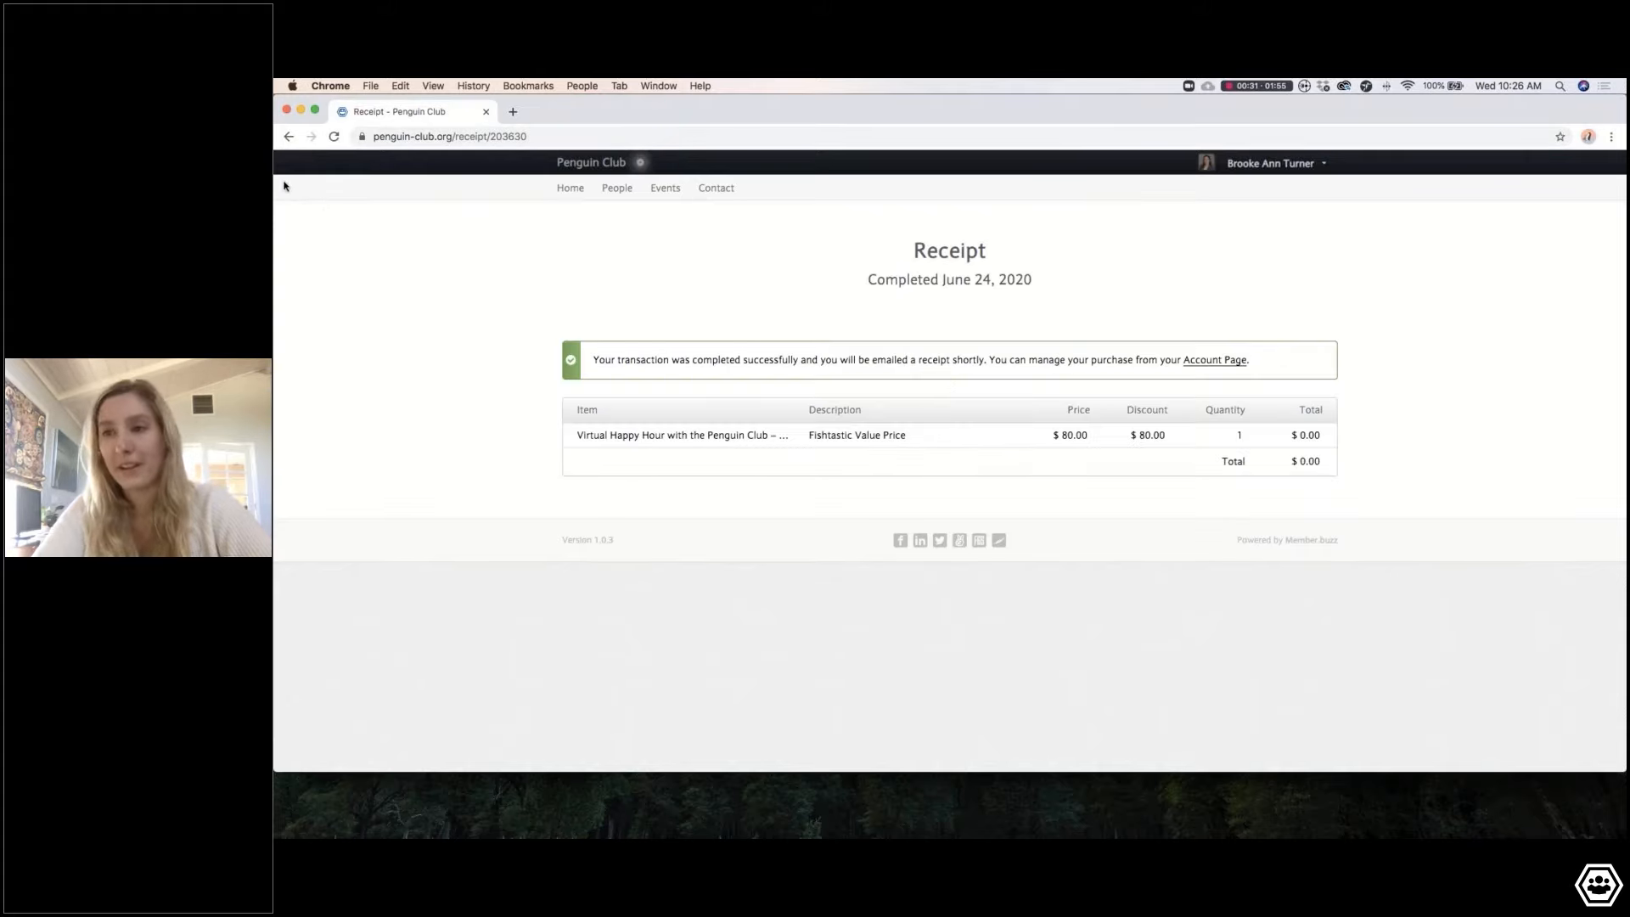
left_click_drag(277, 181, 332, 194)
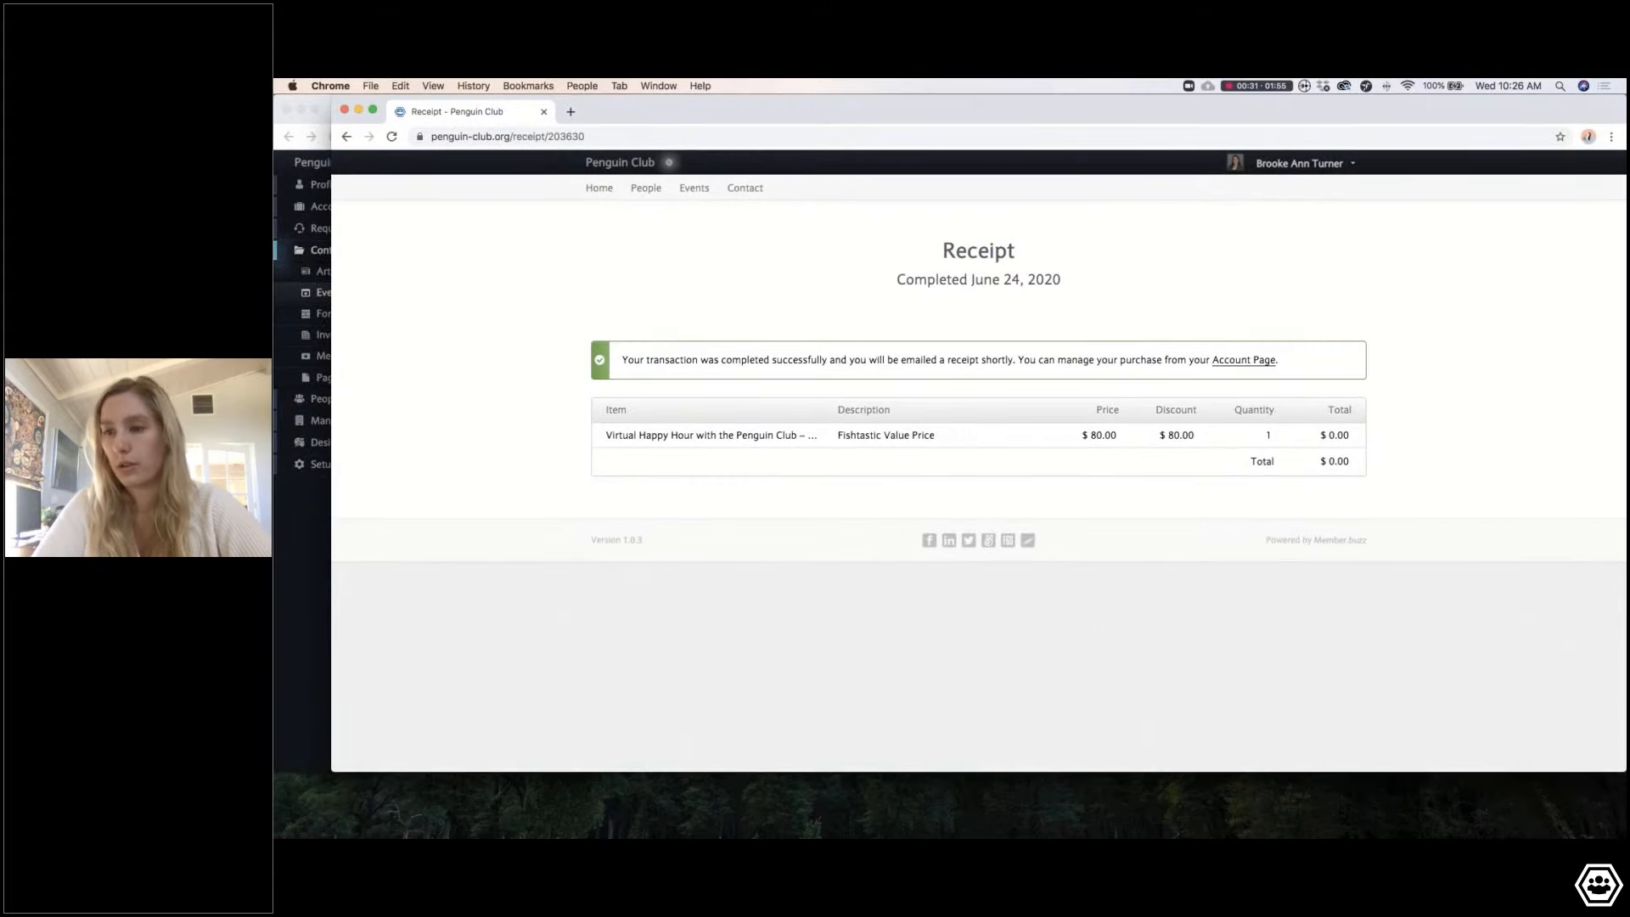
Step: In the admin dashboard, review the Virtual Happy Hour's one-guest list and save the event
left_click(307, 527)
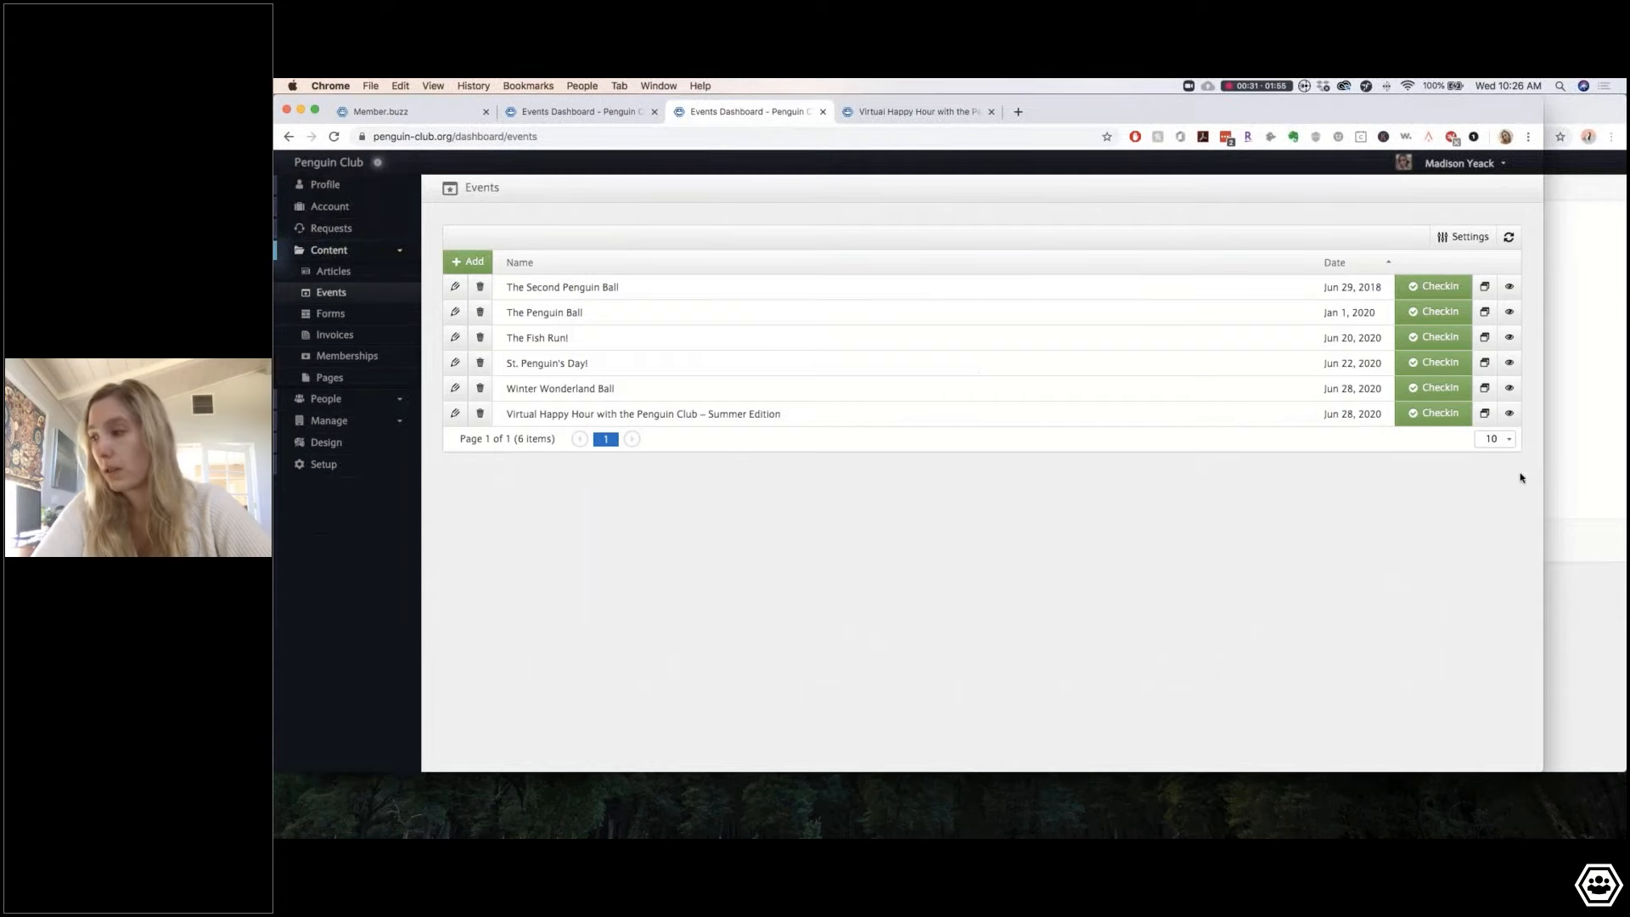
left_click_drag(1543, 470, 1625, 471)
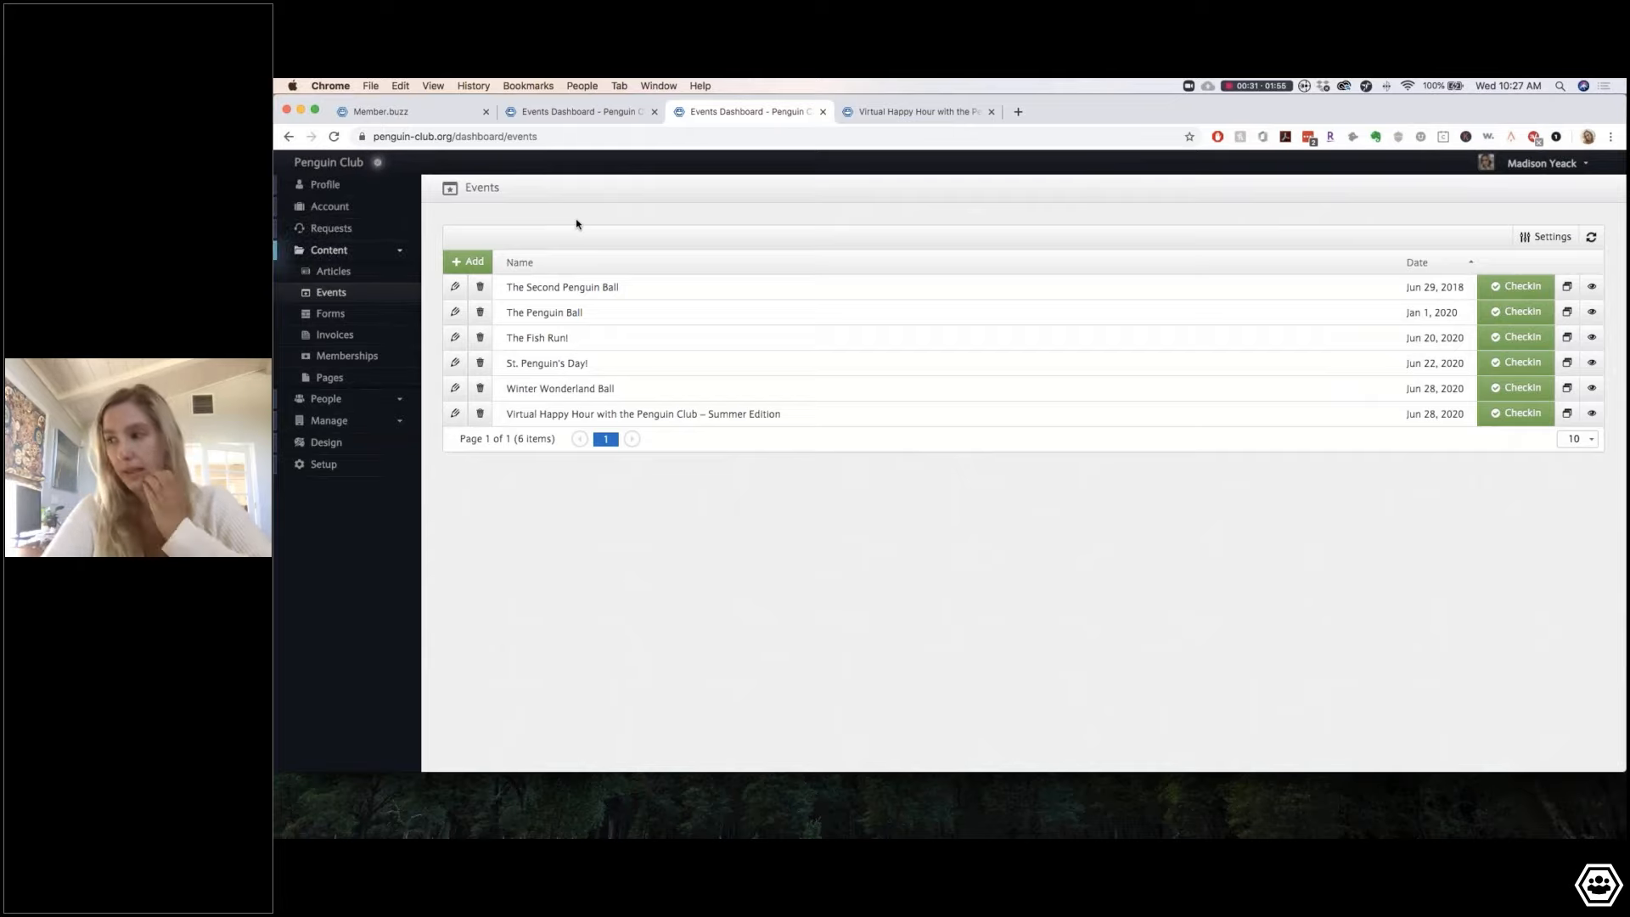
left_click(455, 413)
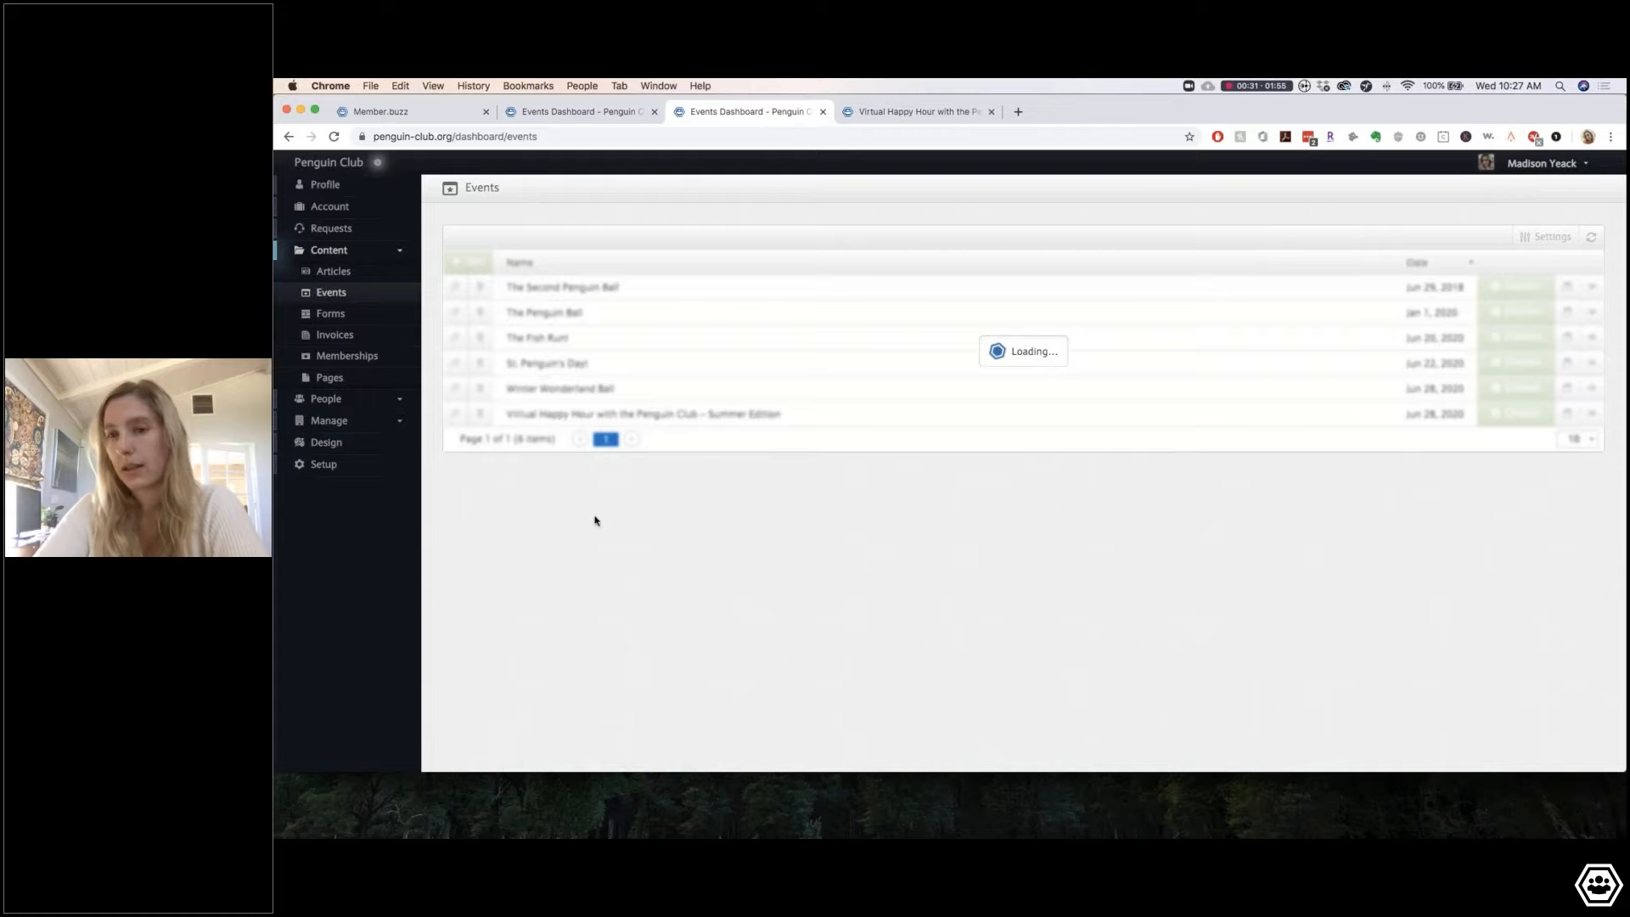
scroll(749, 592, "down", 12)
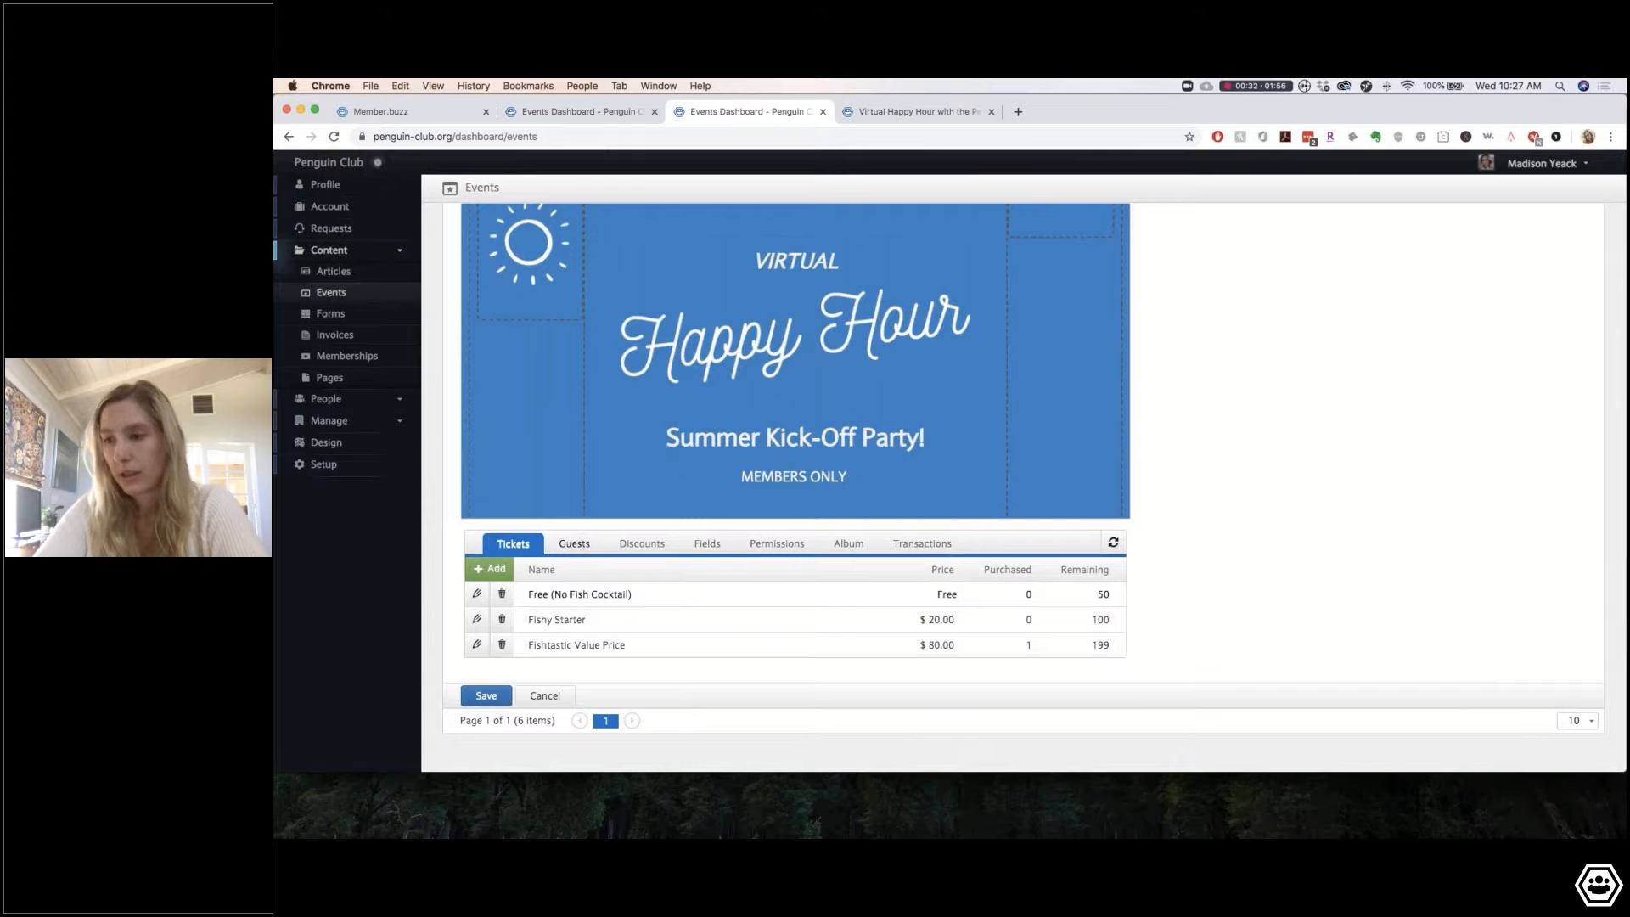
left_click(573, 543)
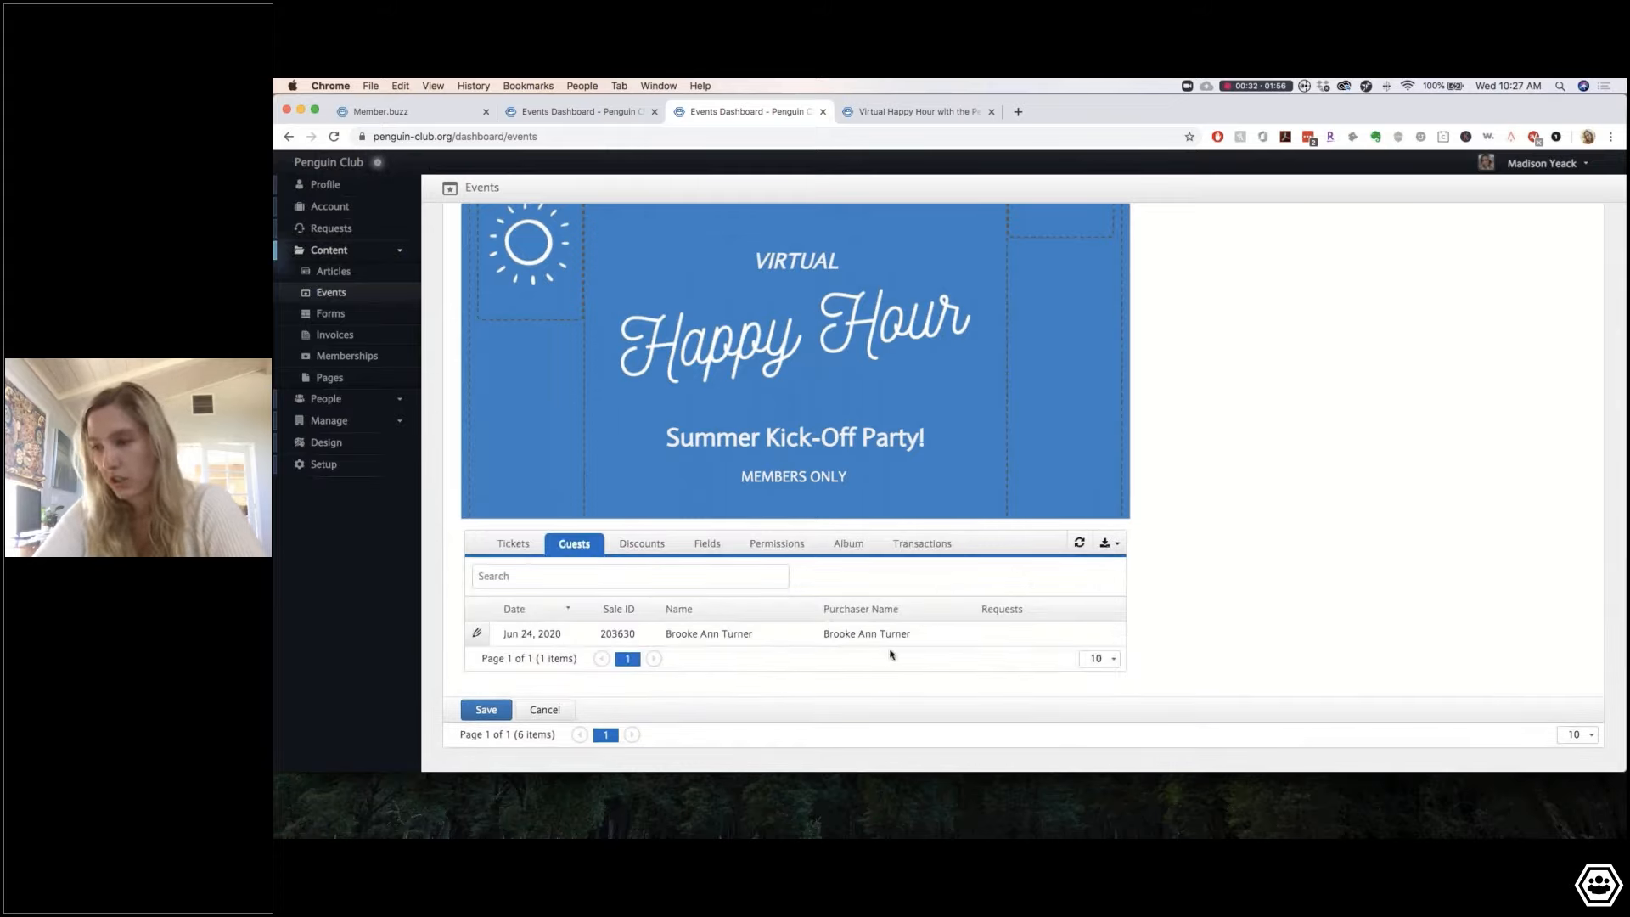
scroll(908, 652, "down", 1)
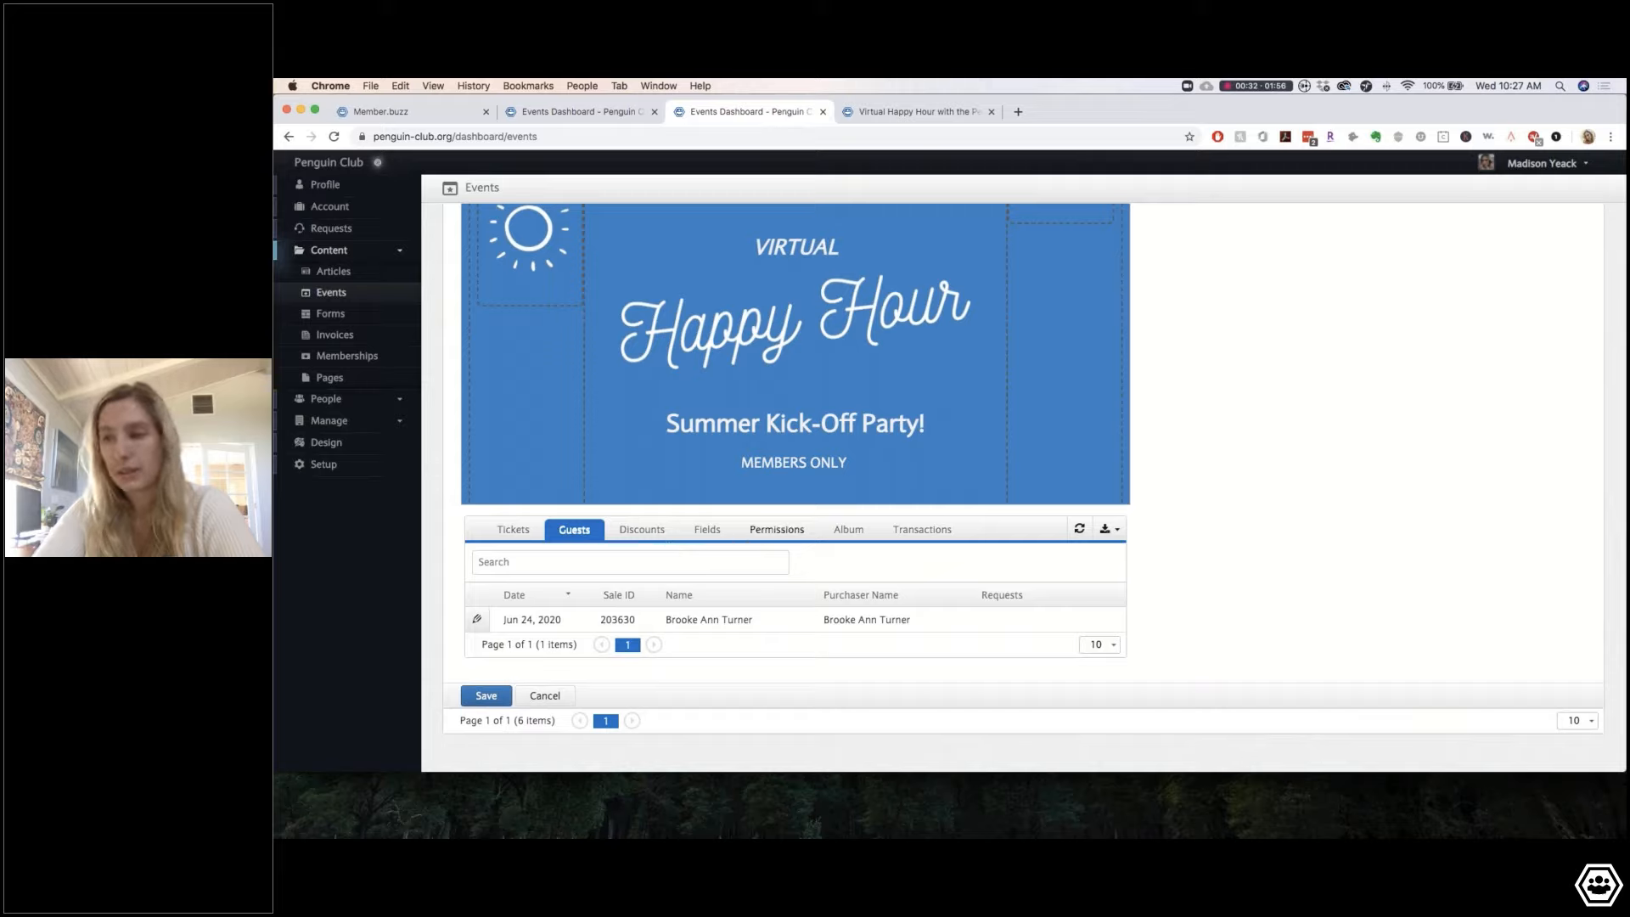
left_click(486, 696)
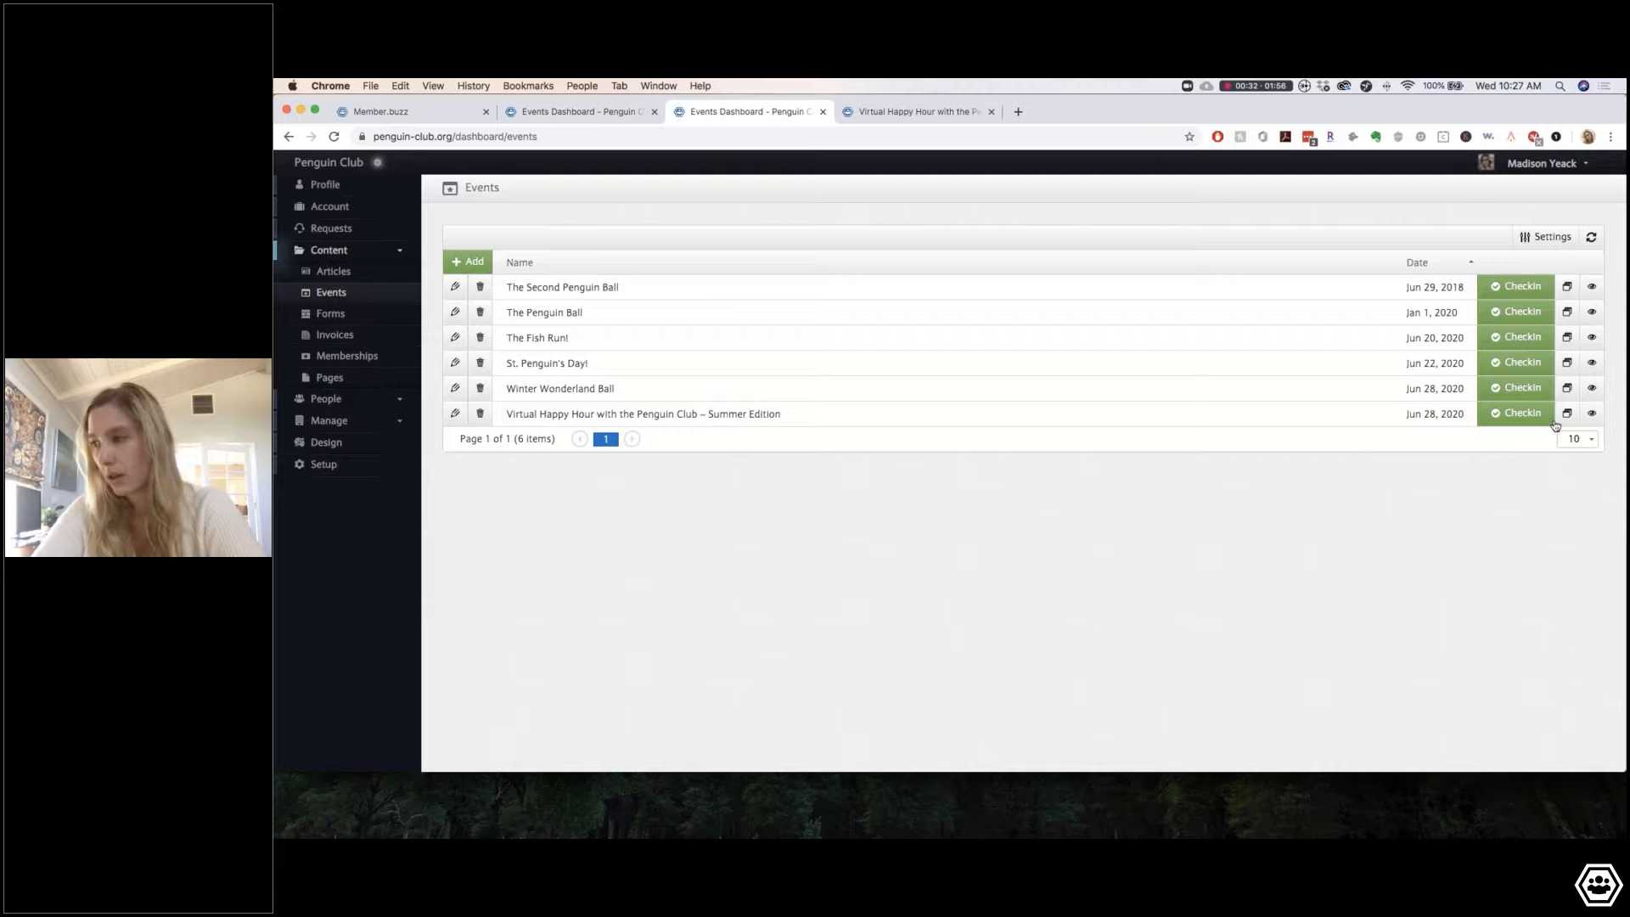
Step: Mark the Virtual Happy Hour guest as checked in and return to the Events list
left_click(1518, 414)
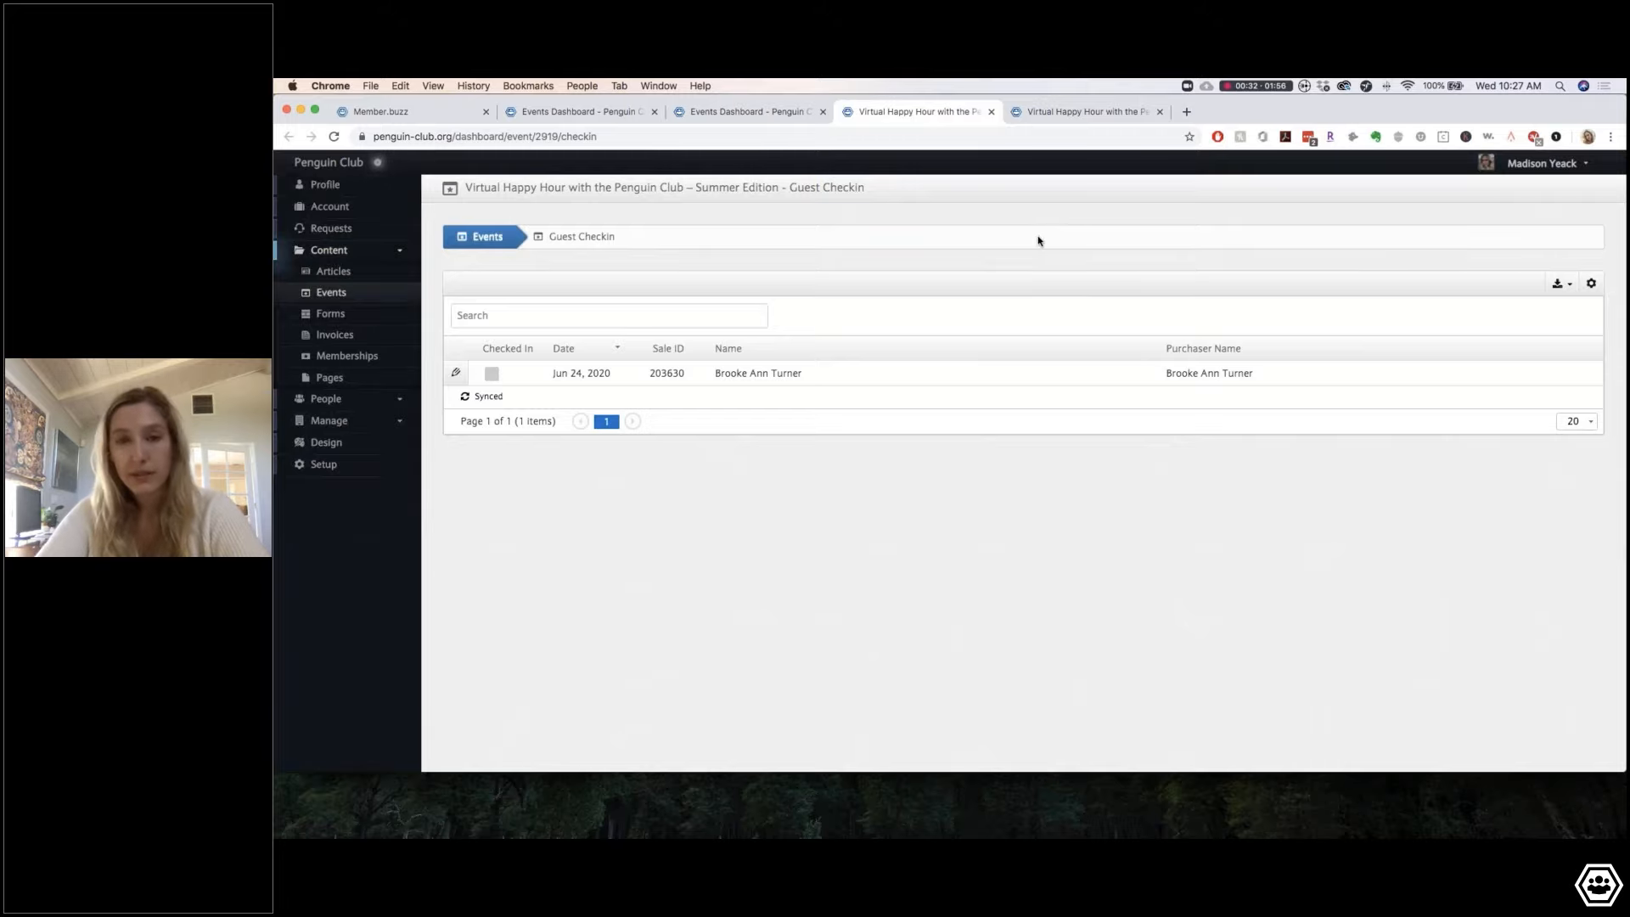
left_click(491, 374)
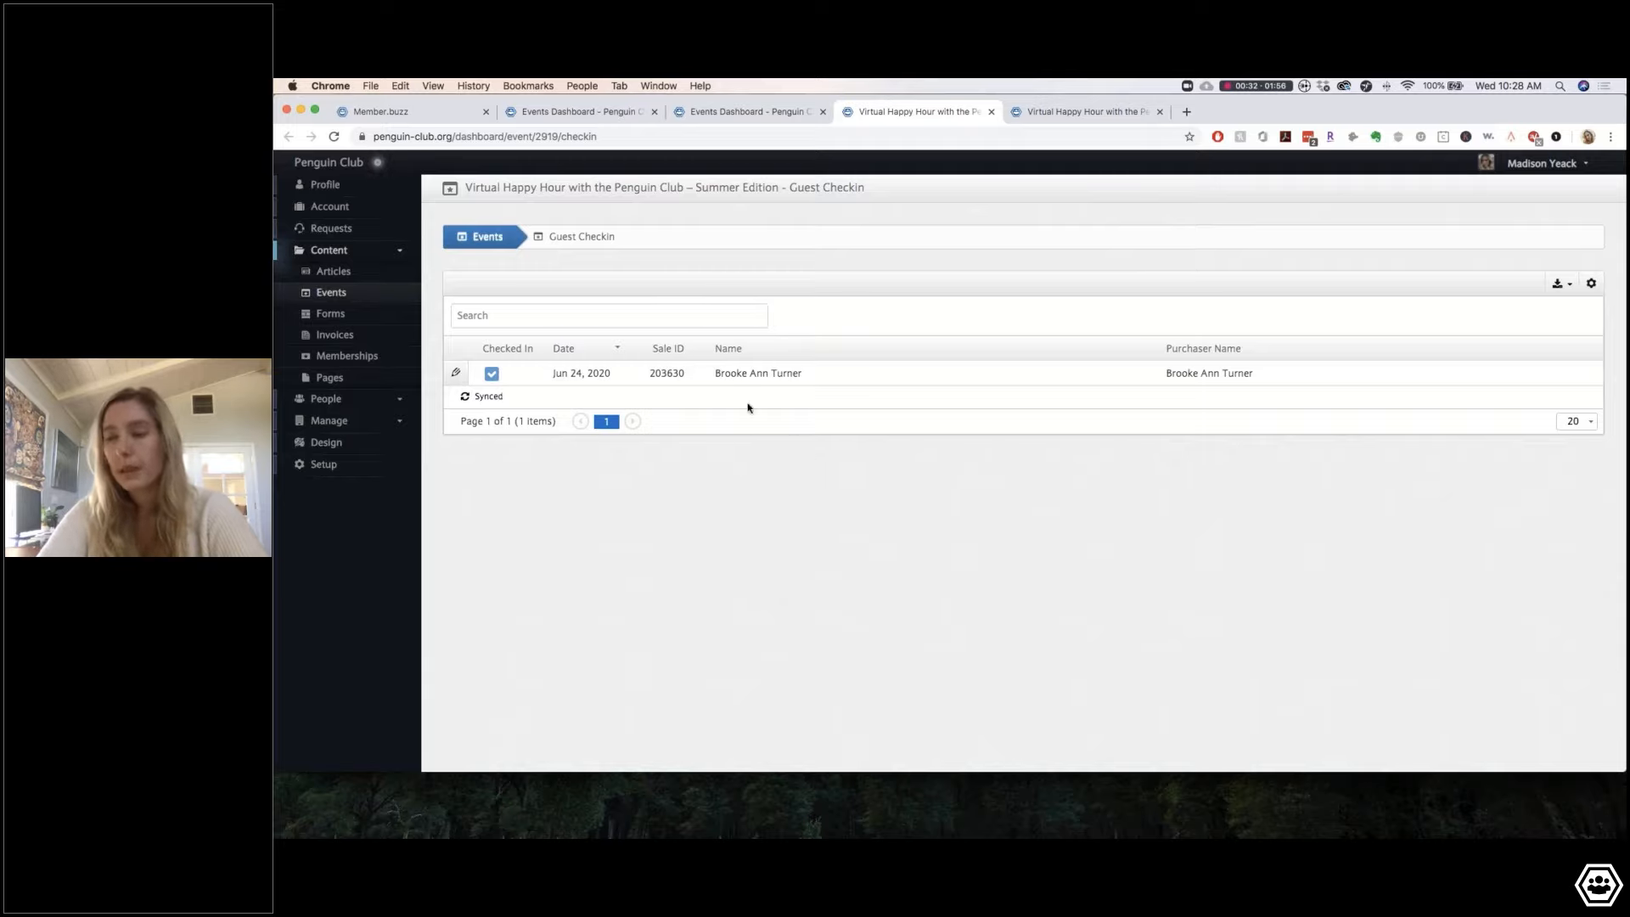
left_click(486, 240)
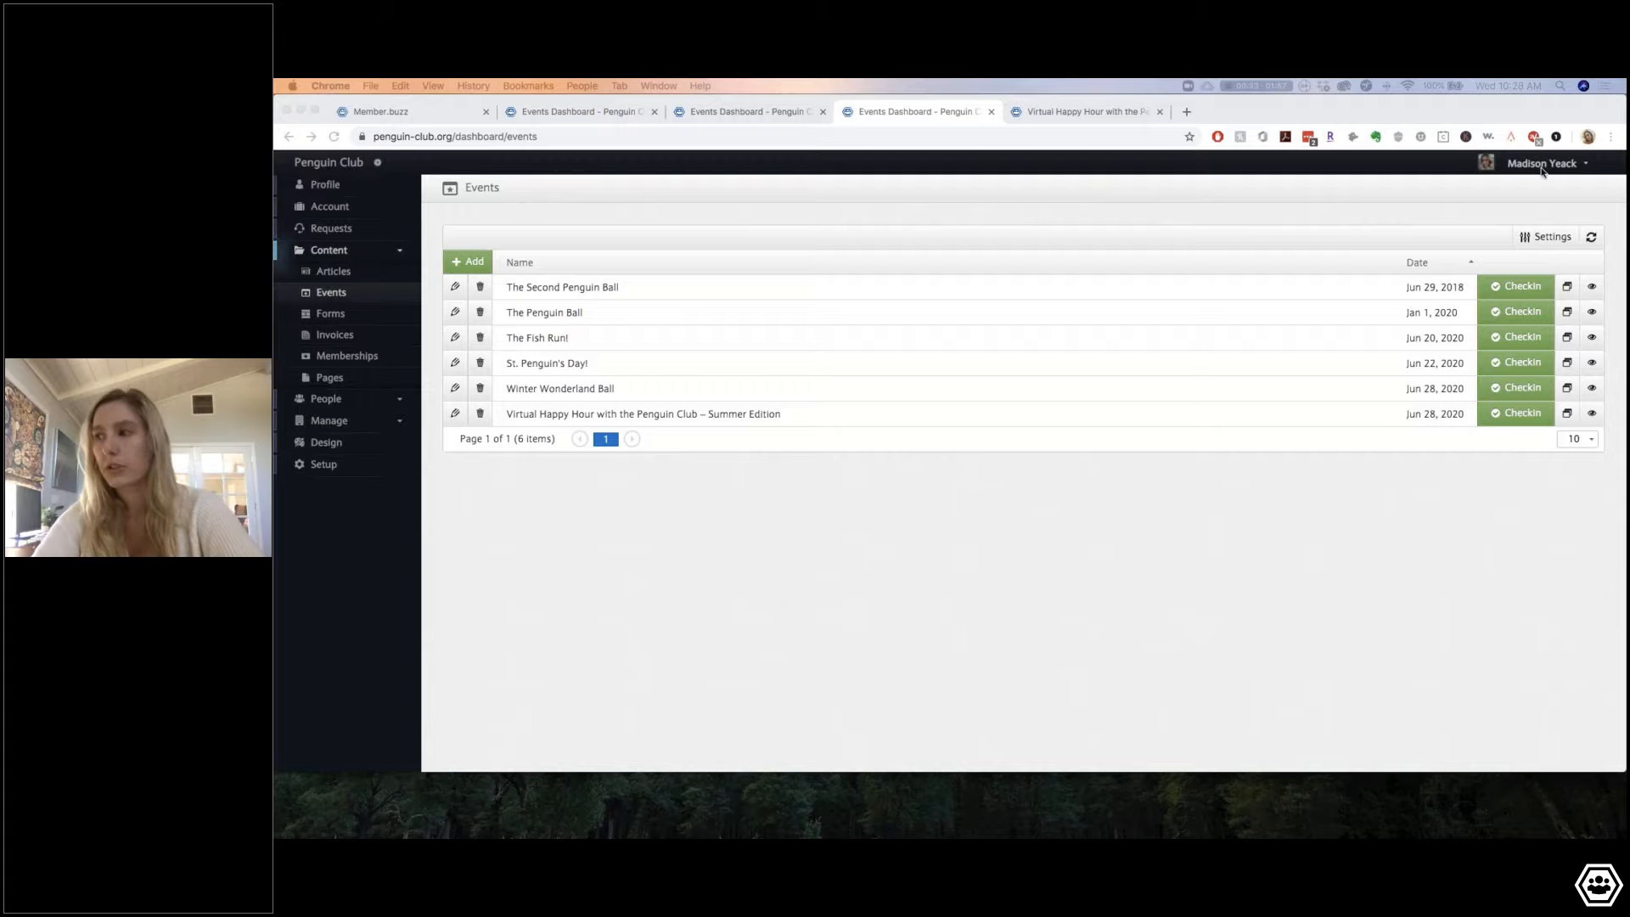
Step: Log the guest out of the public Penguin Club site from the receipt window
left_click_drag(1613, 112, 1533, 110)
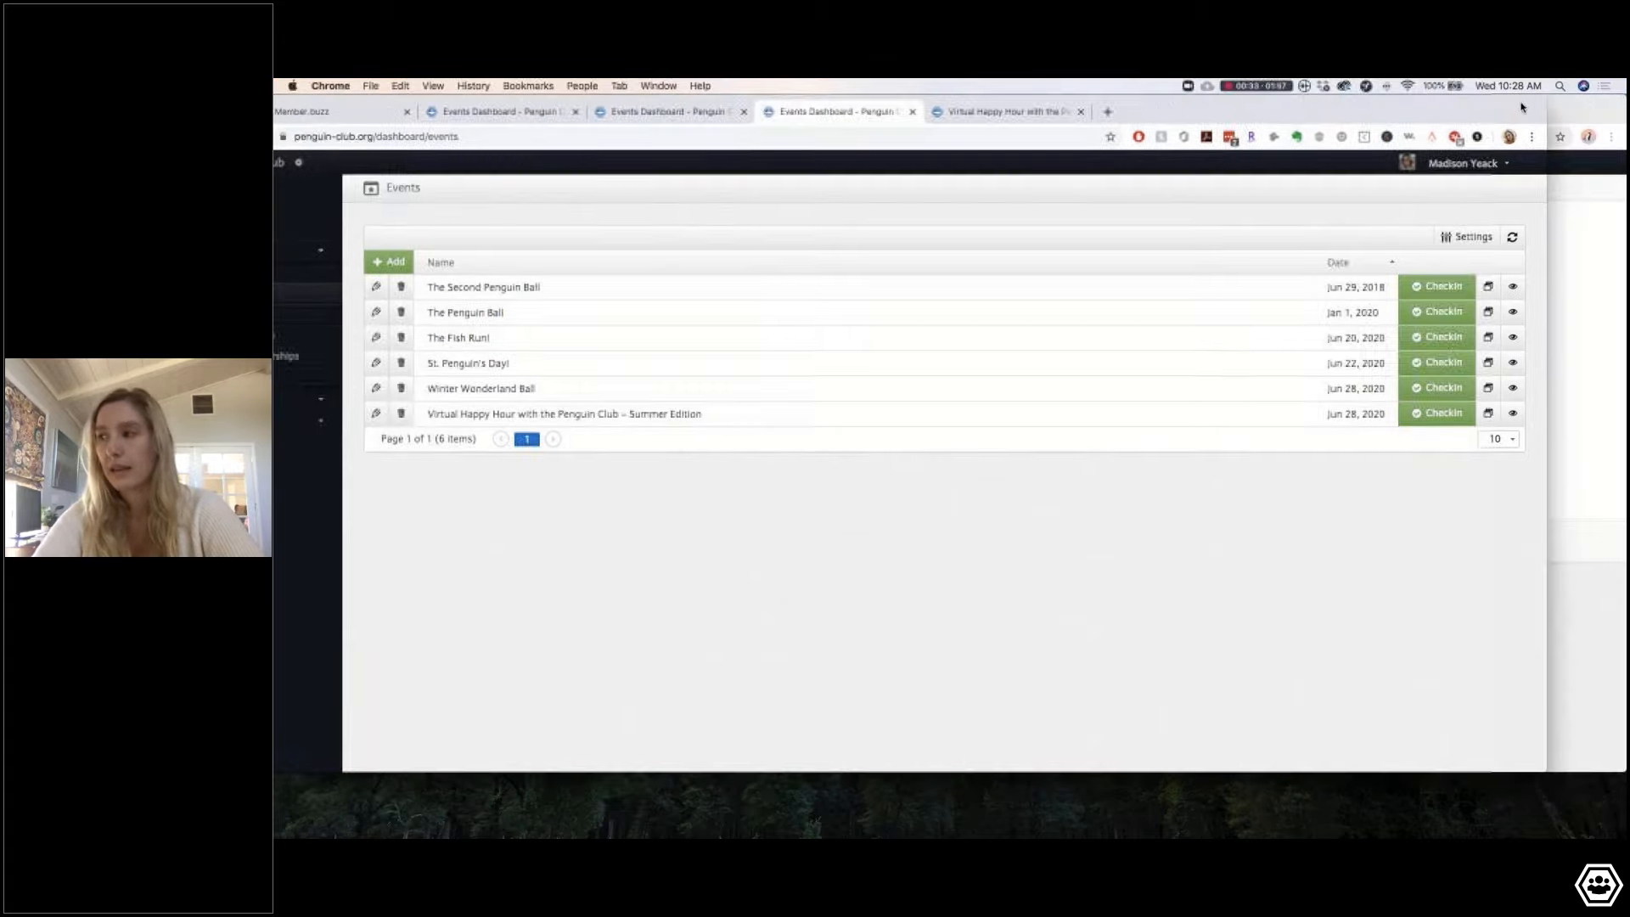
left_click(1584, 121)
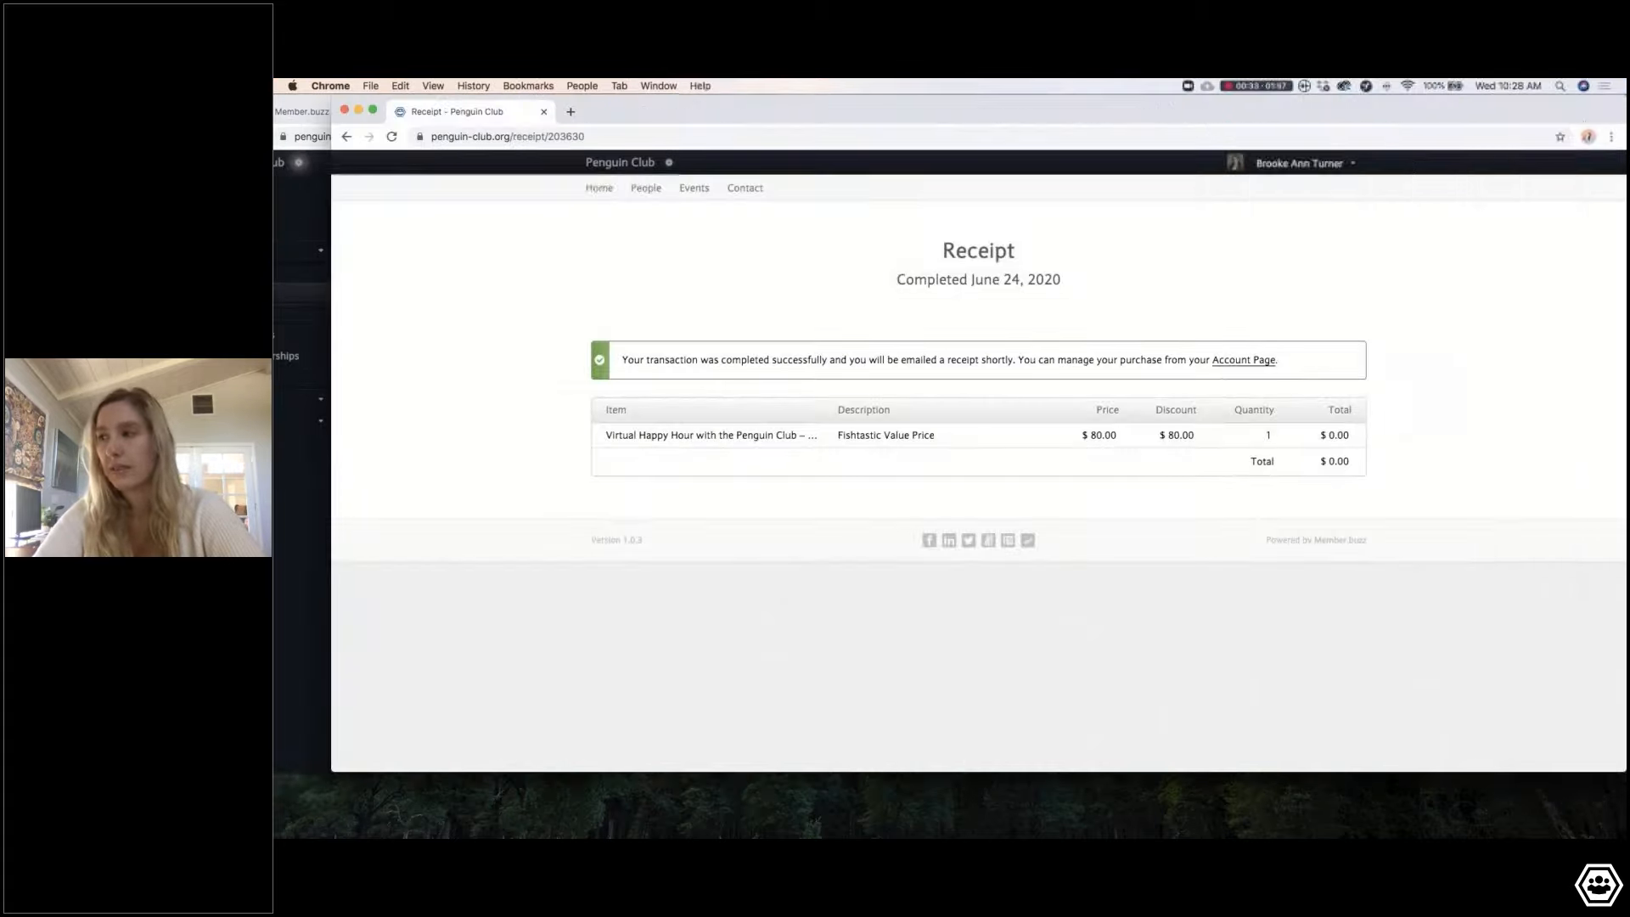
left_click(1338, 163)
left_click(1224, 444)
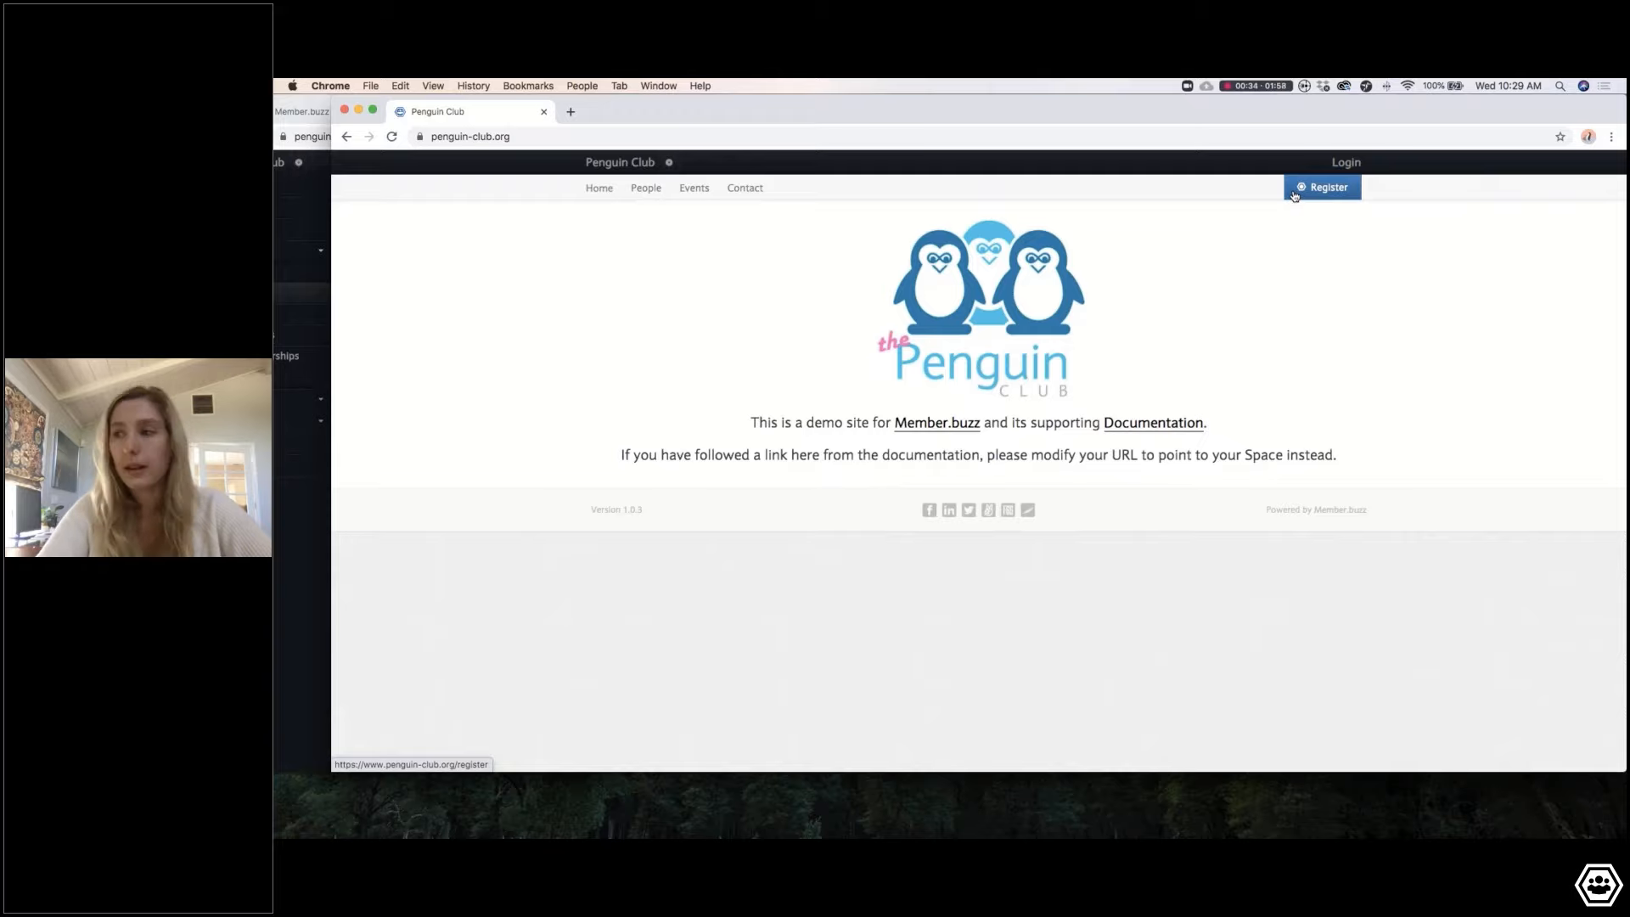
Step: On the public site, open the Summer Edition Virtual Happy Hour page from the Events list
left_click(1349, 163)
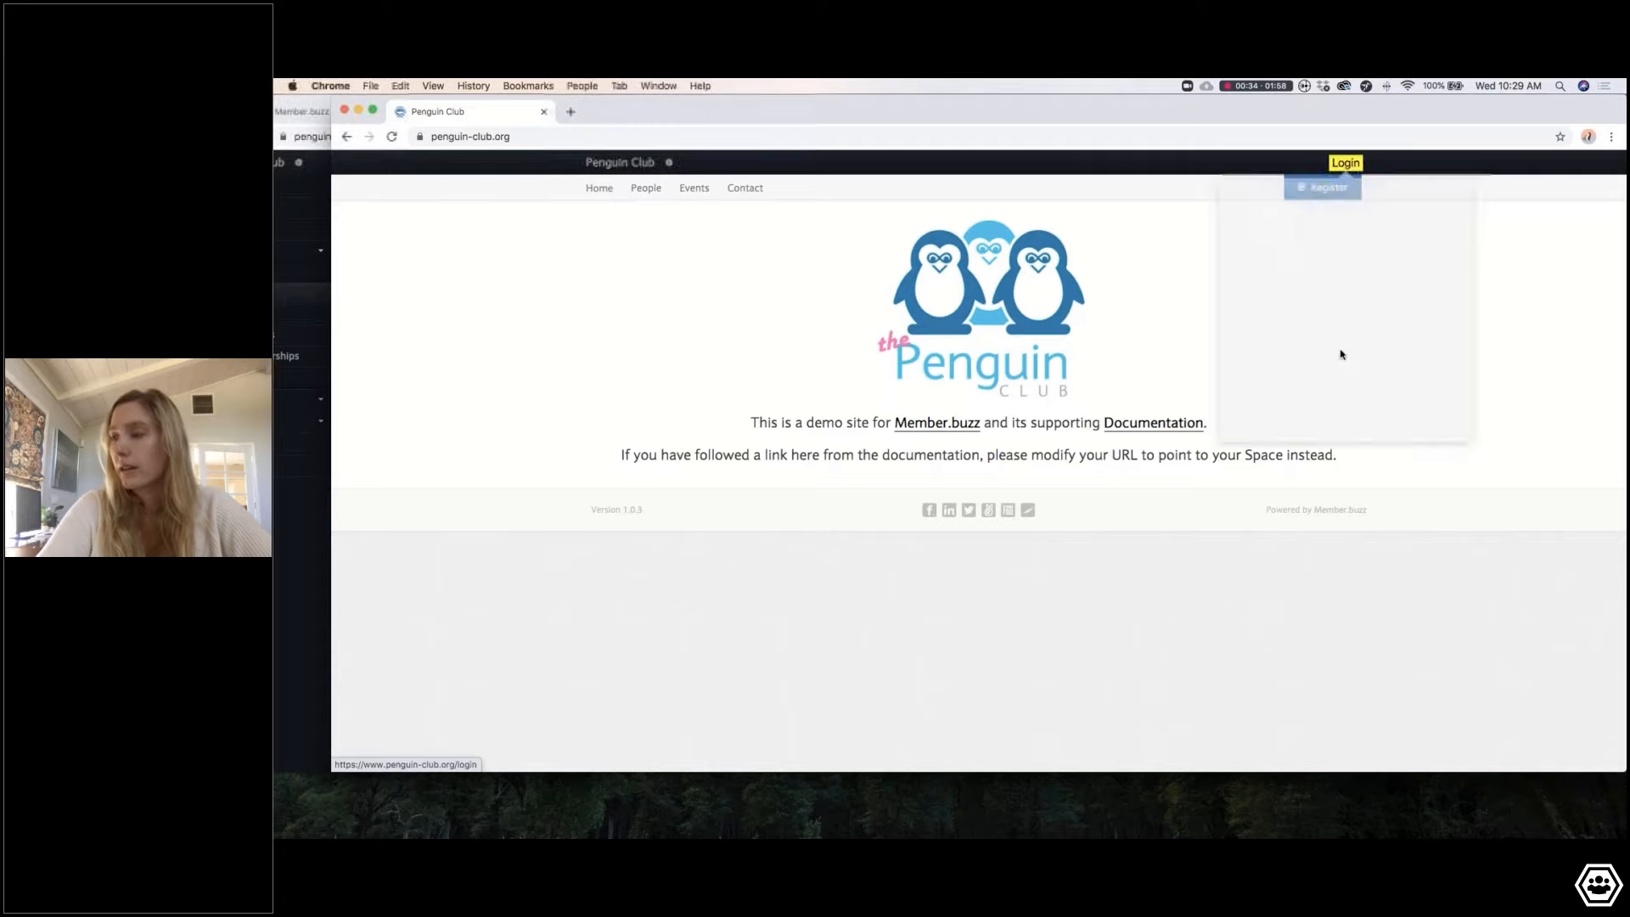
left_click(1191, 225)
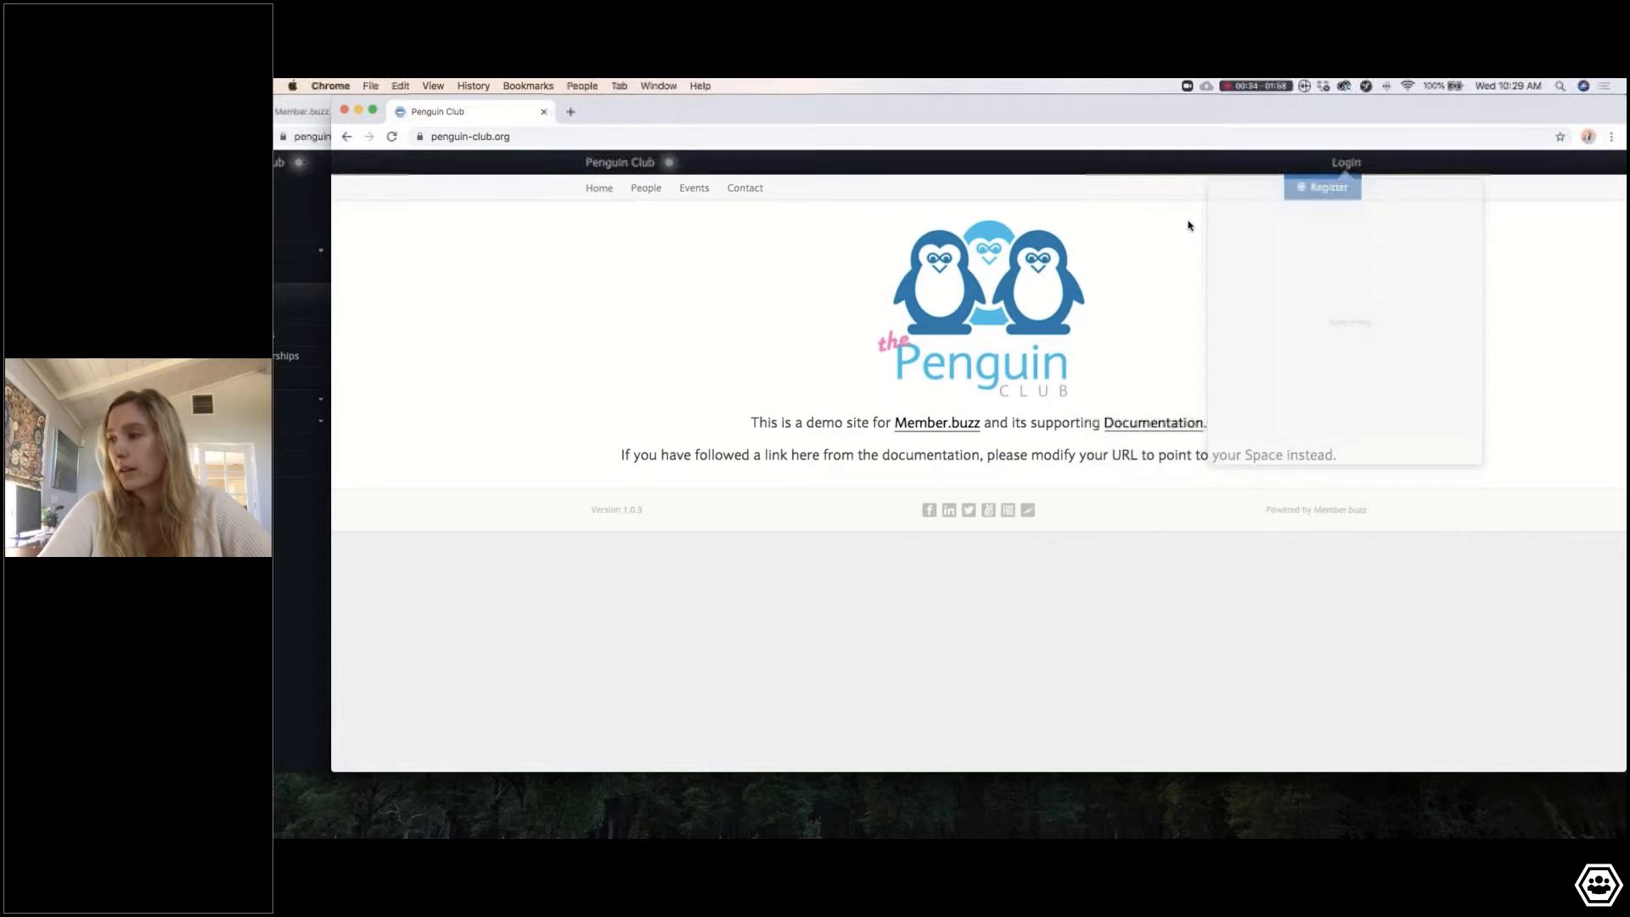
left_click(688, 188)
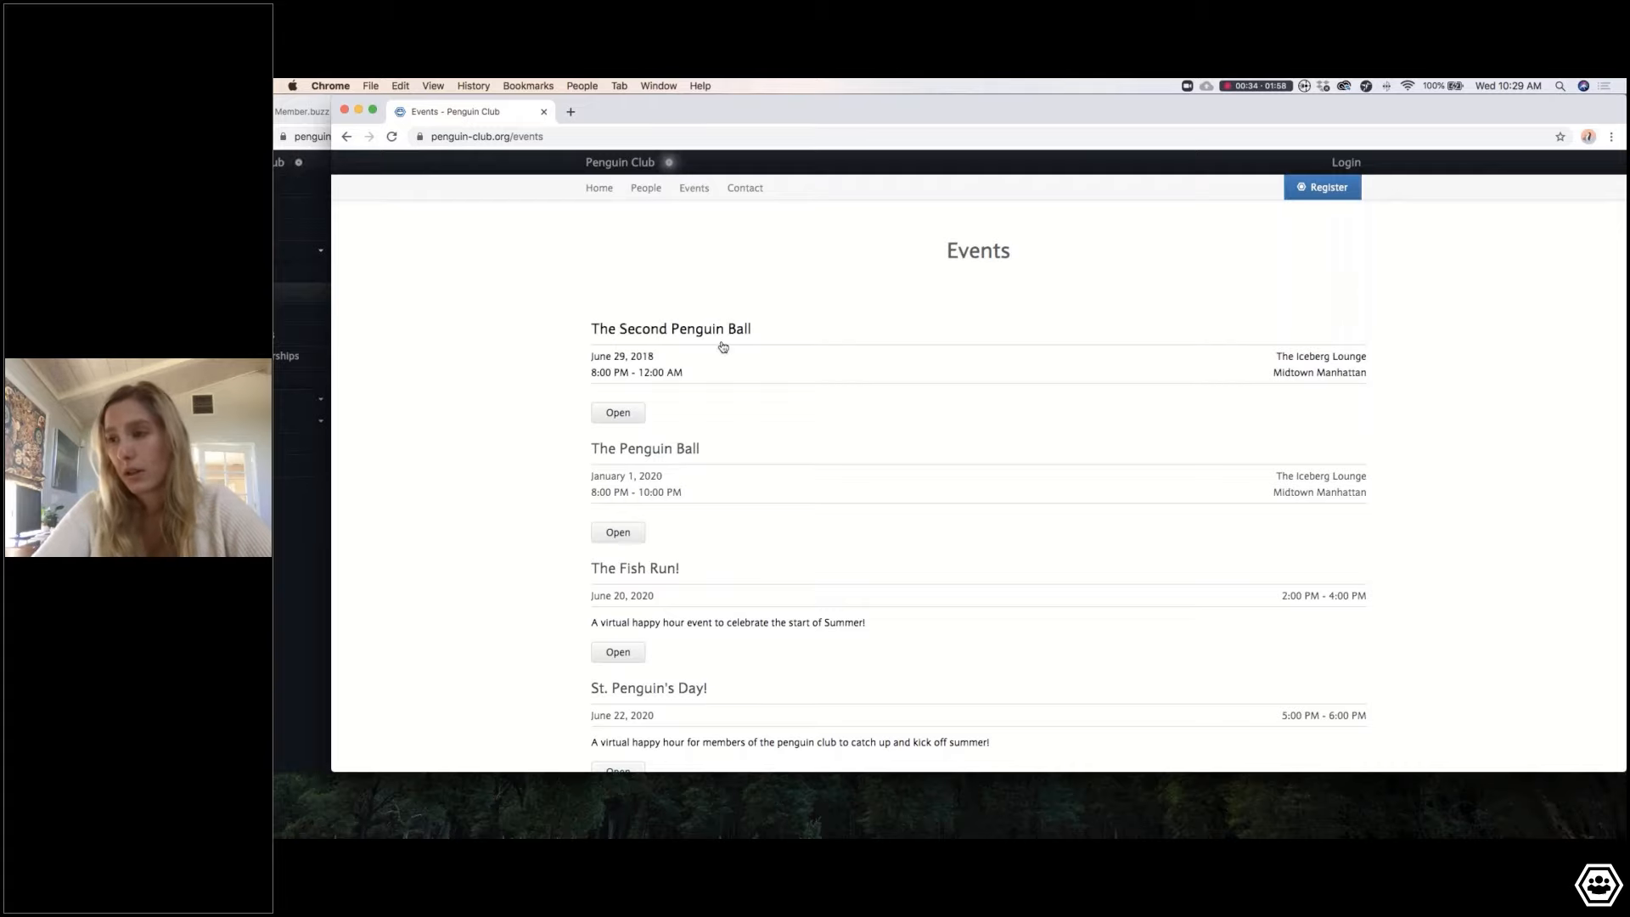
scroll(622, 551, "down", 5)
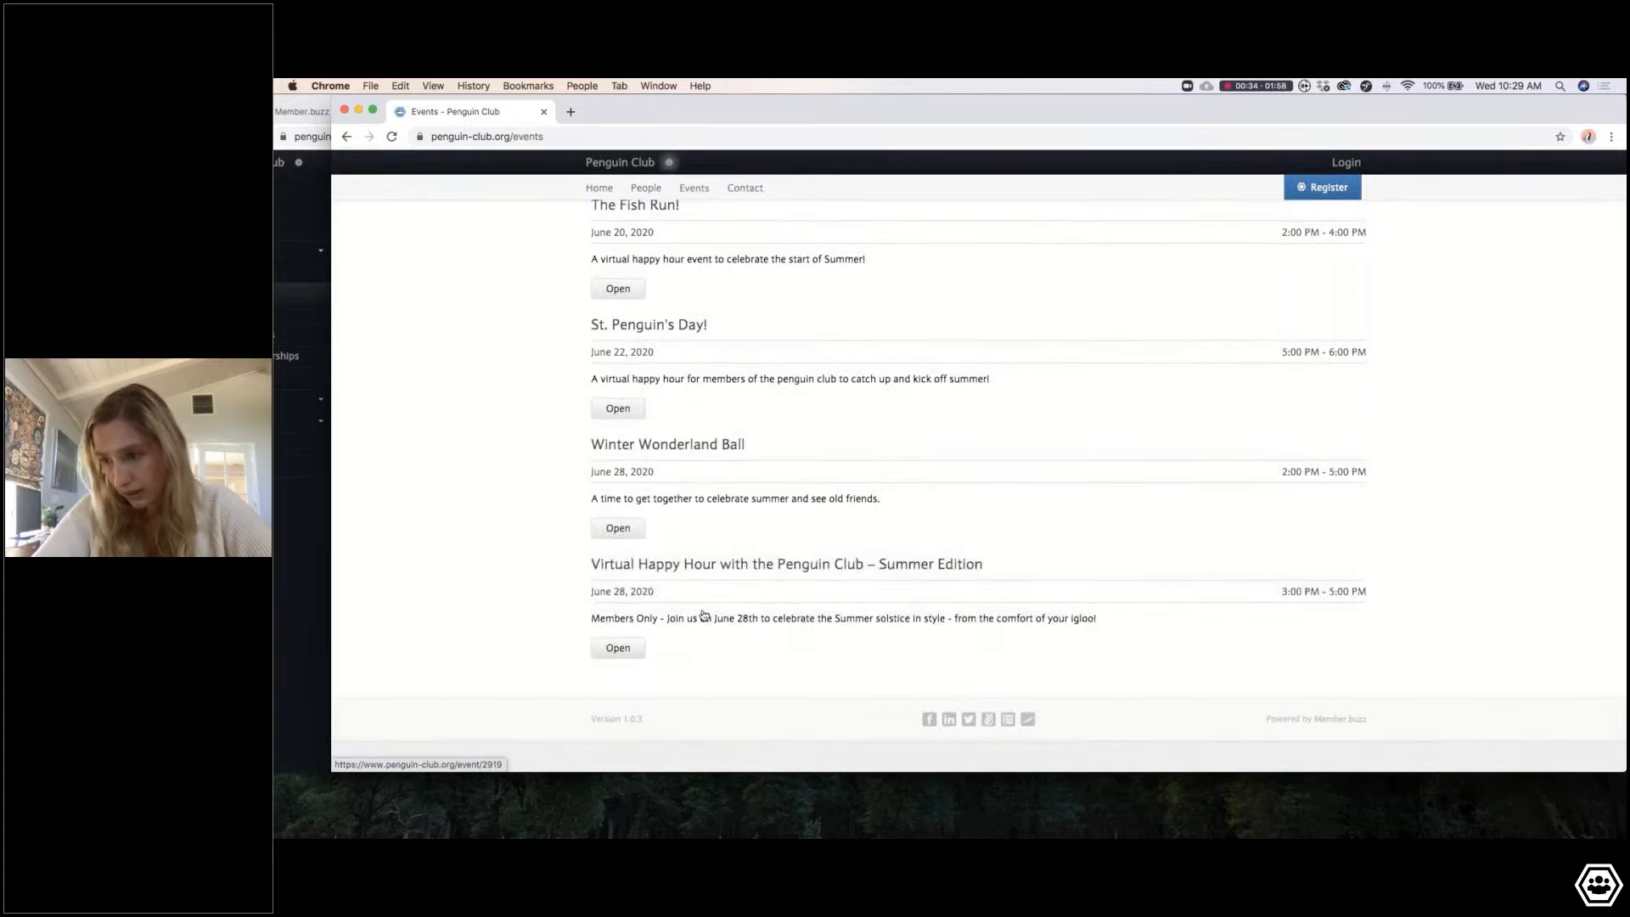
left_click(626, 653)
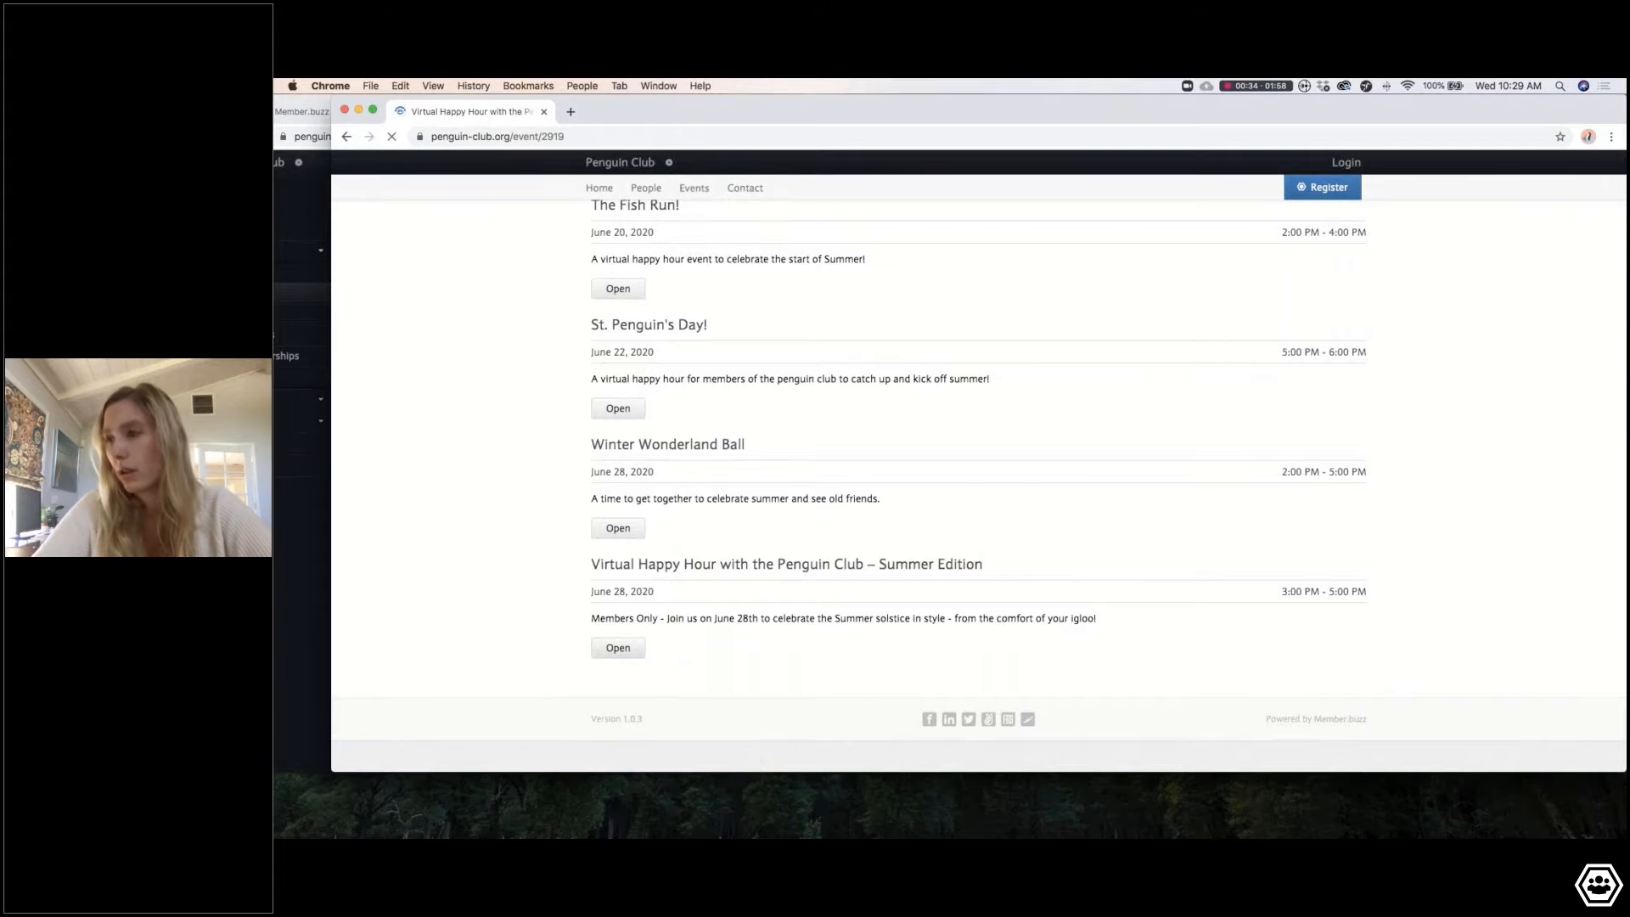
Step: Read the guest-checkout-disabled notice, then bring the admin events dashboard back in front
scroll(1328, 407, "down", 5)
scroll(976, 475, "down", 2)
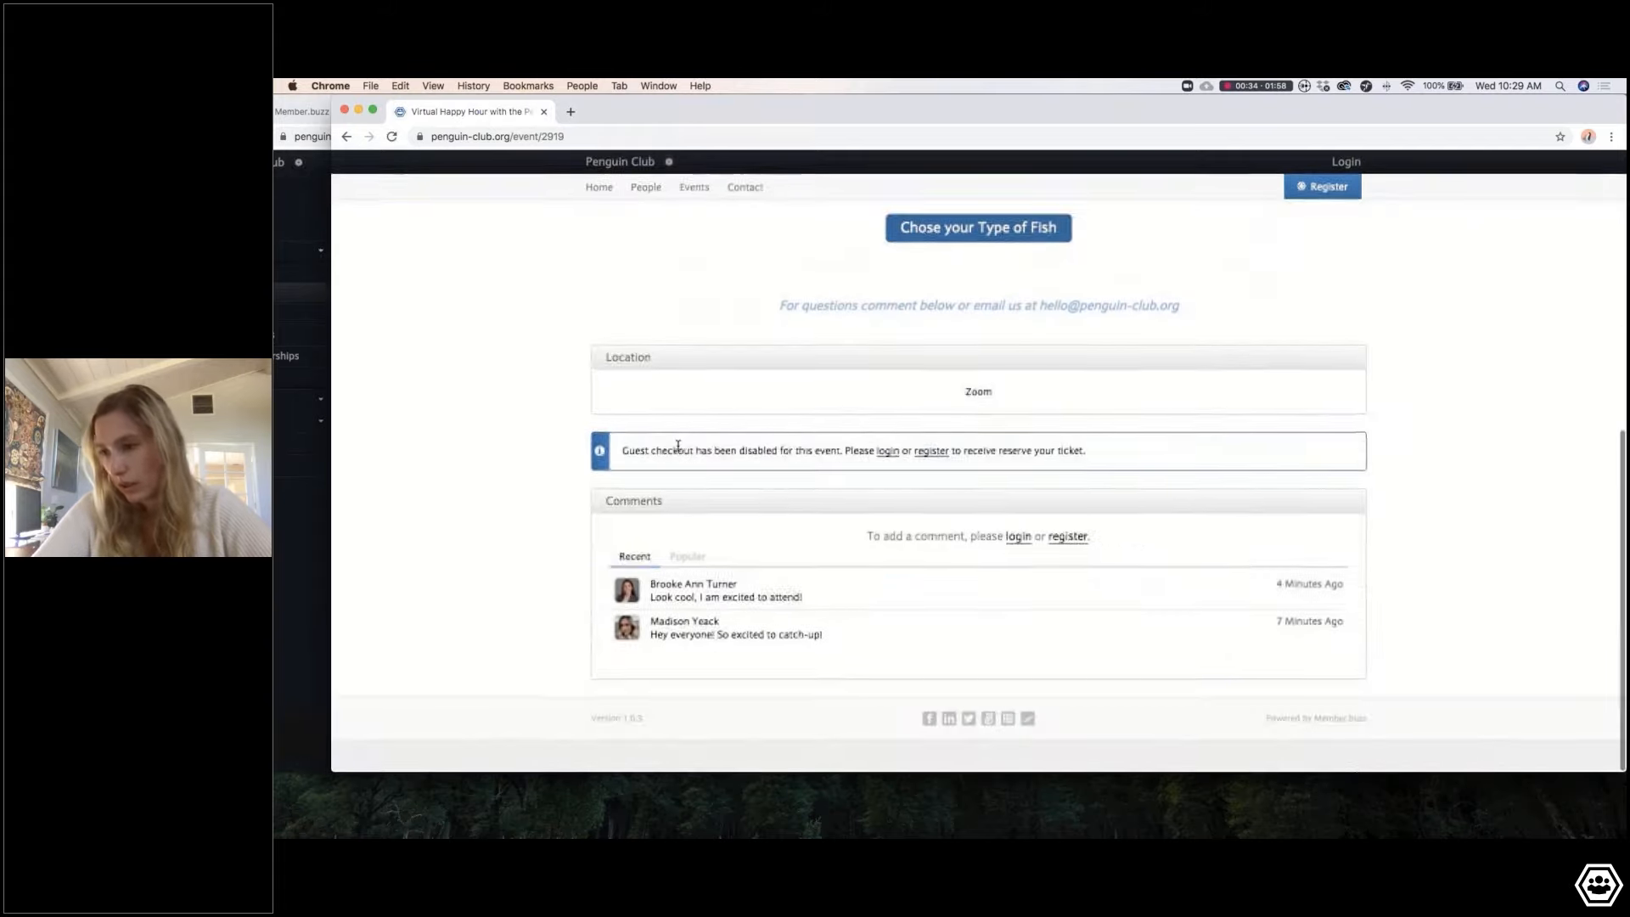
left_click_drag(635, 451, 791, 449)
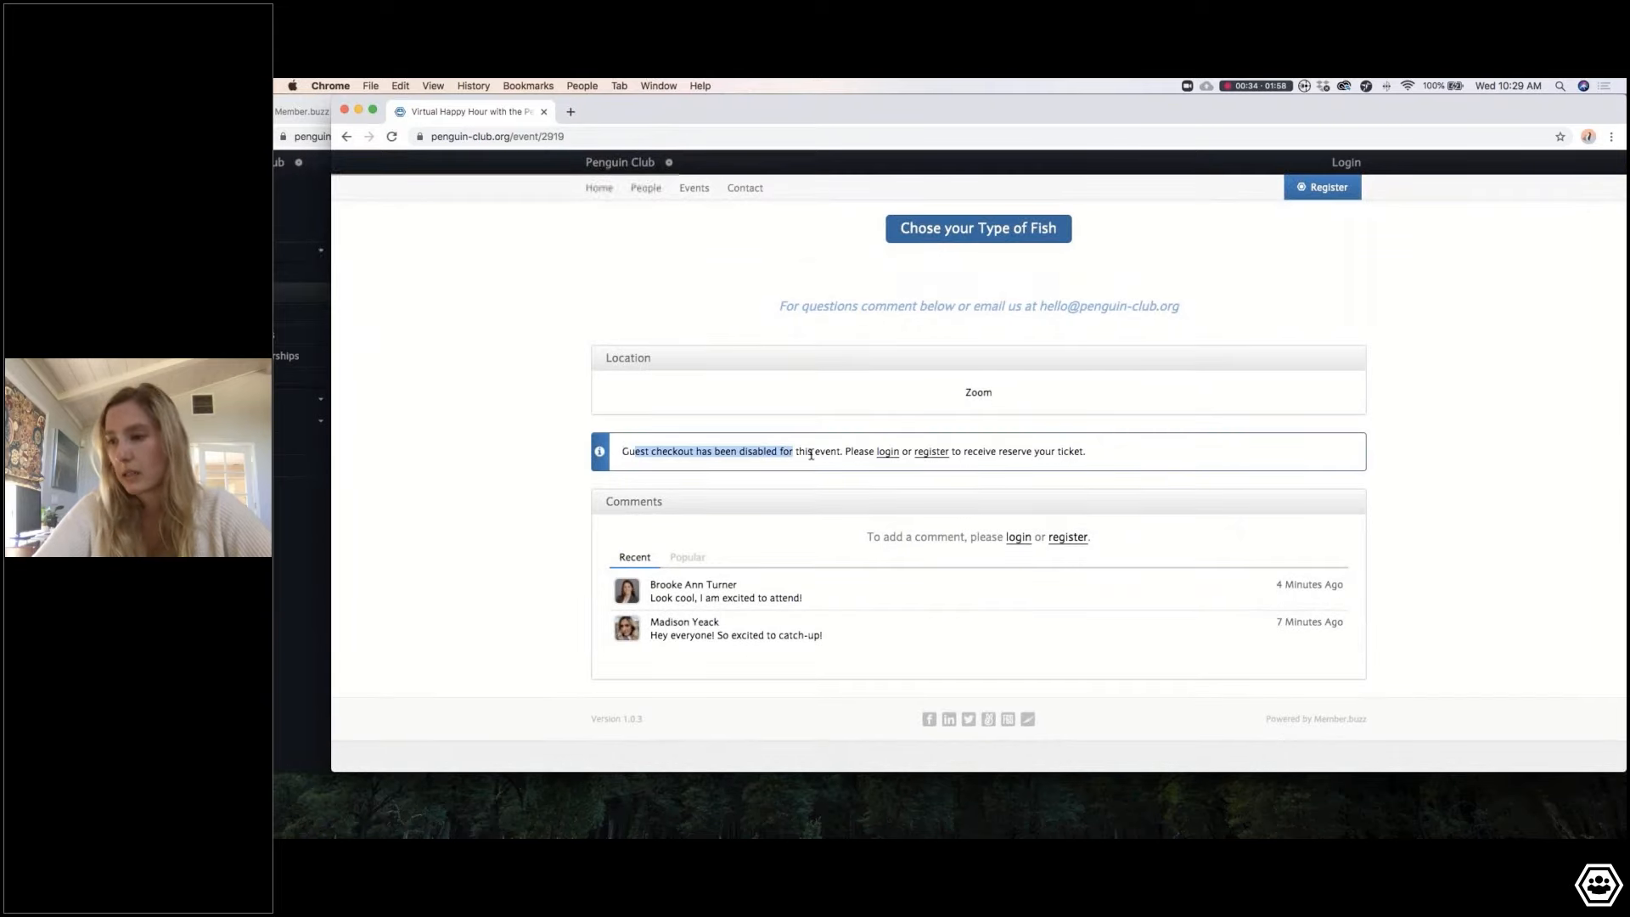
left_click(846, 447)
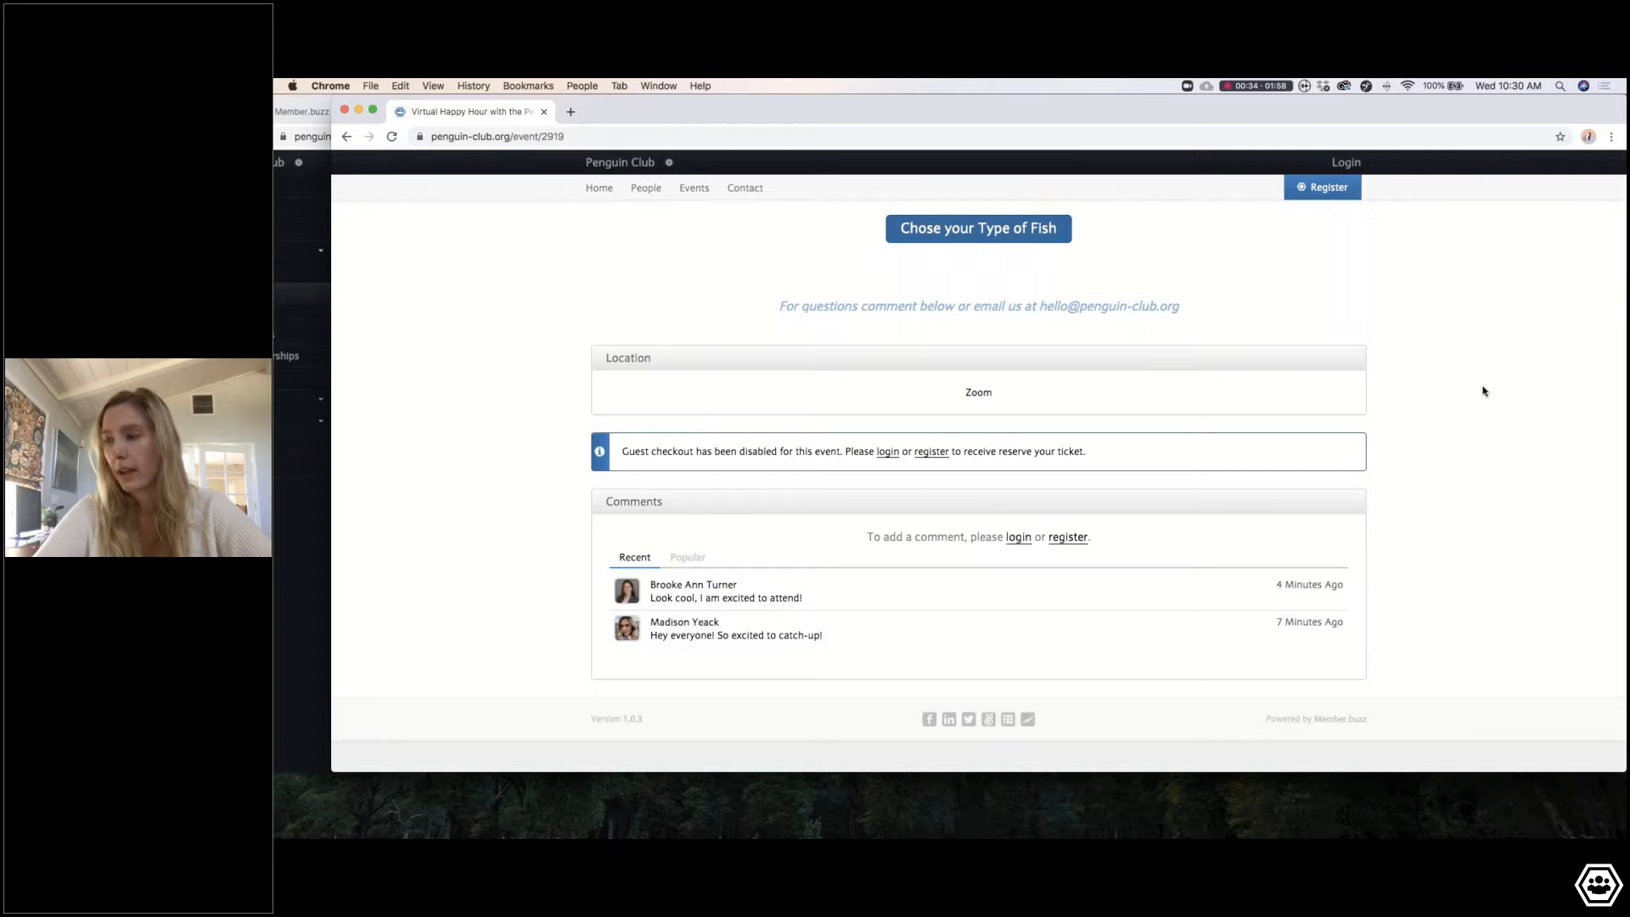
scroll(1488, 393, "up", 10)
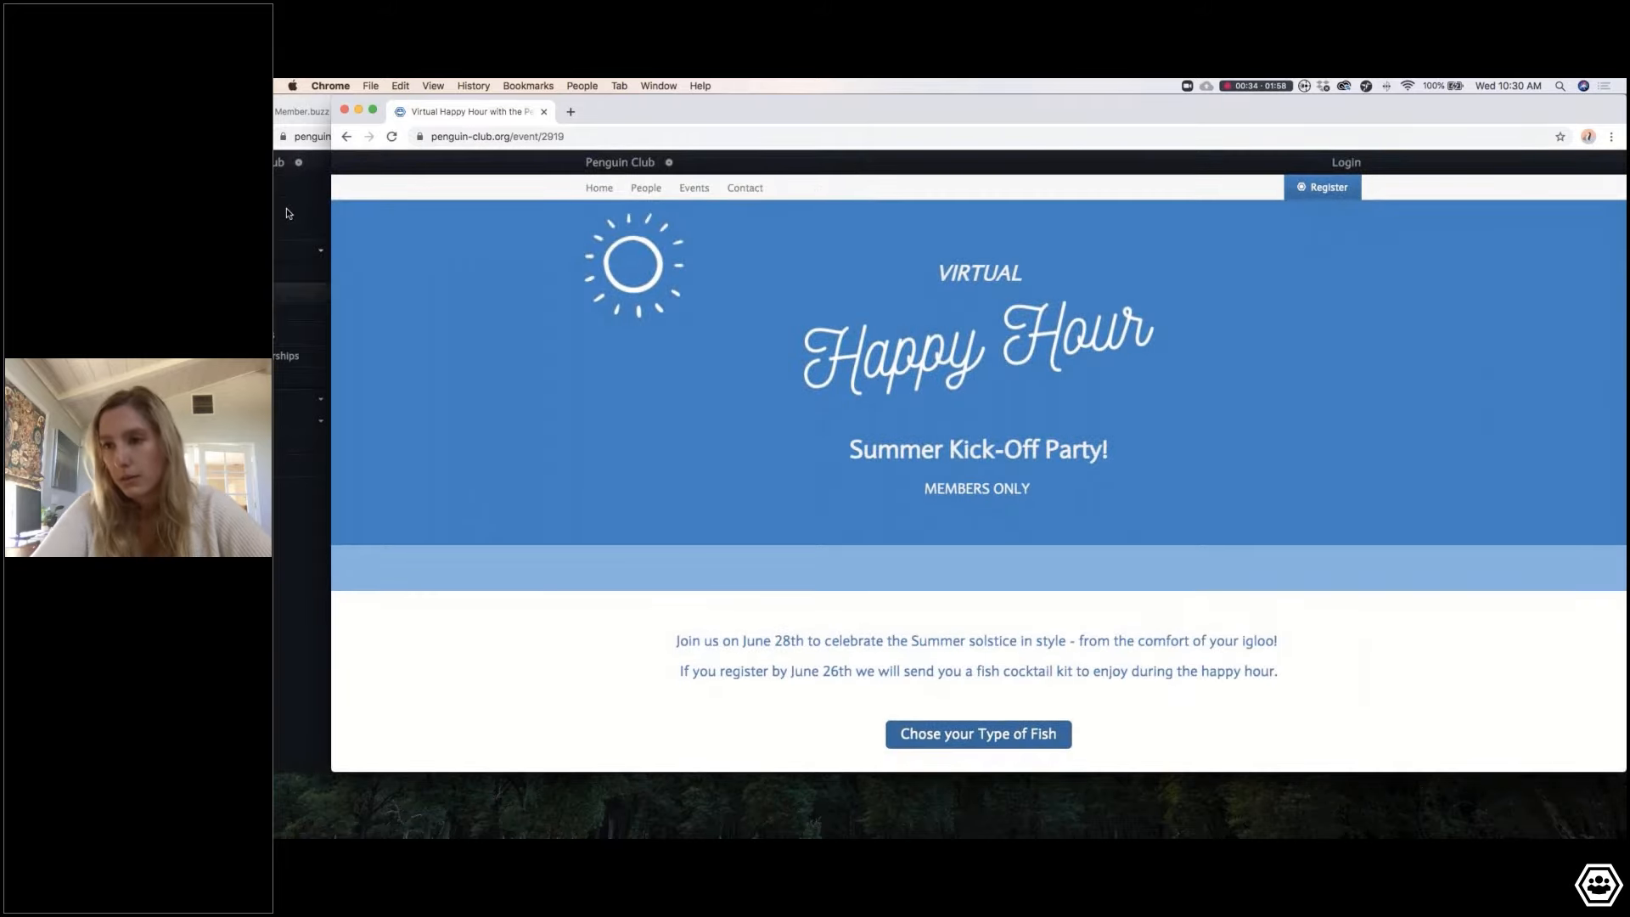
left_click(307, 191)
Step: Maximise the dashboard and view the empty Discounts list in Event Settings
double_click(1230, 114)
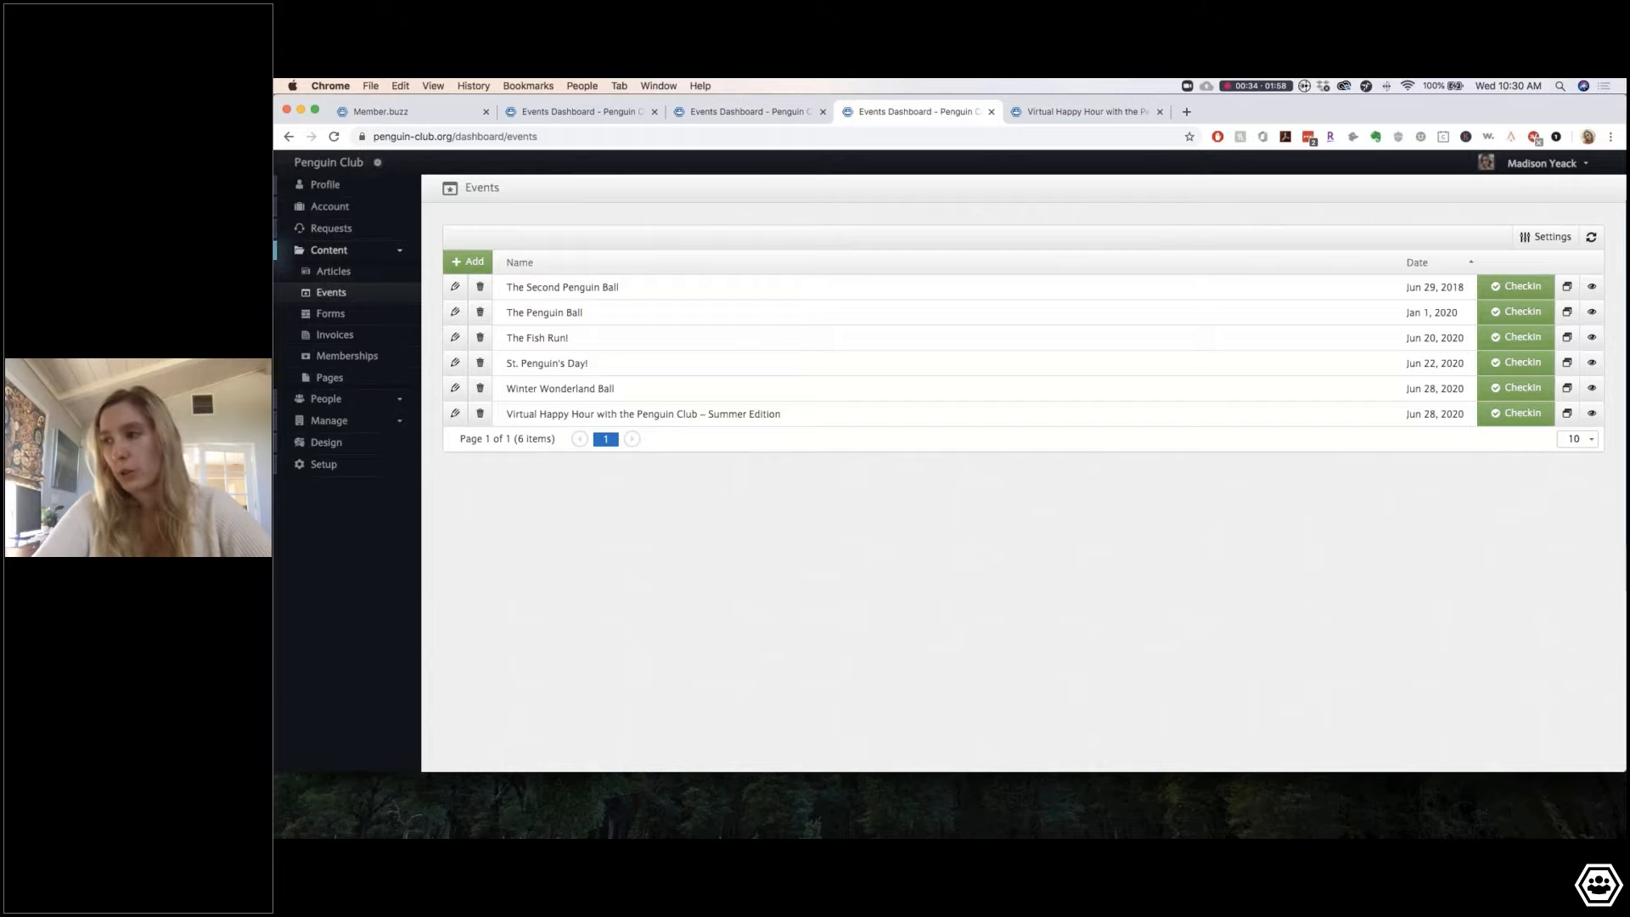
left_click(1565, 246)
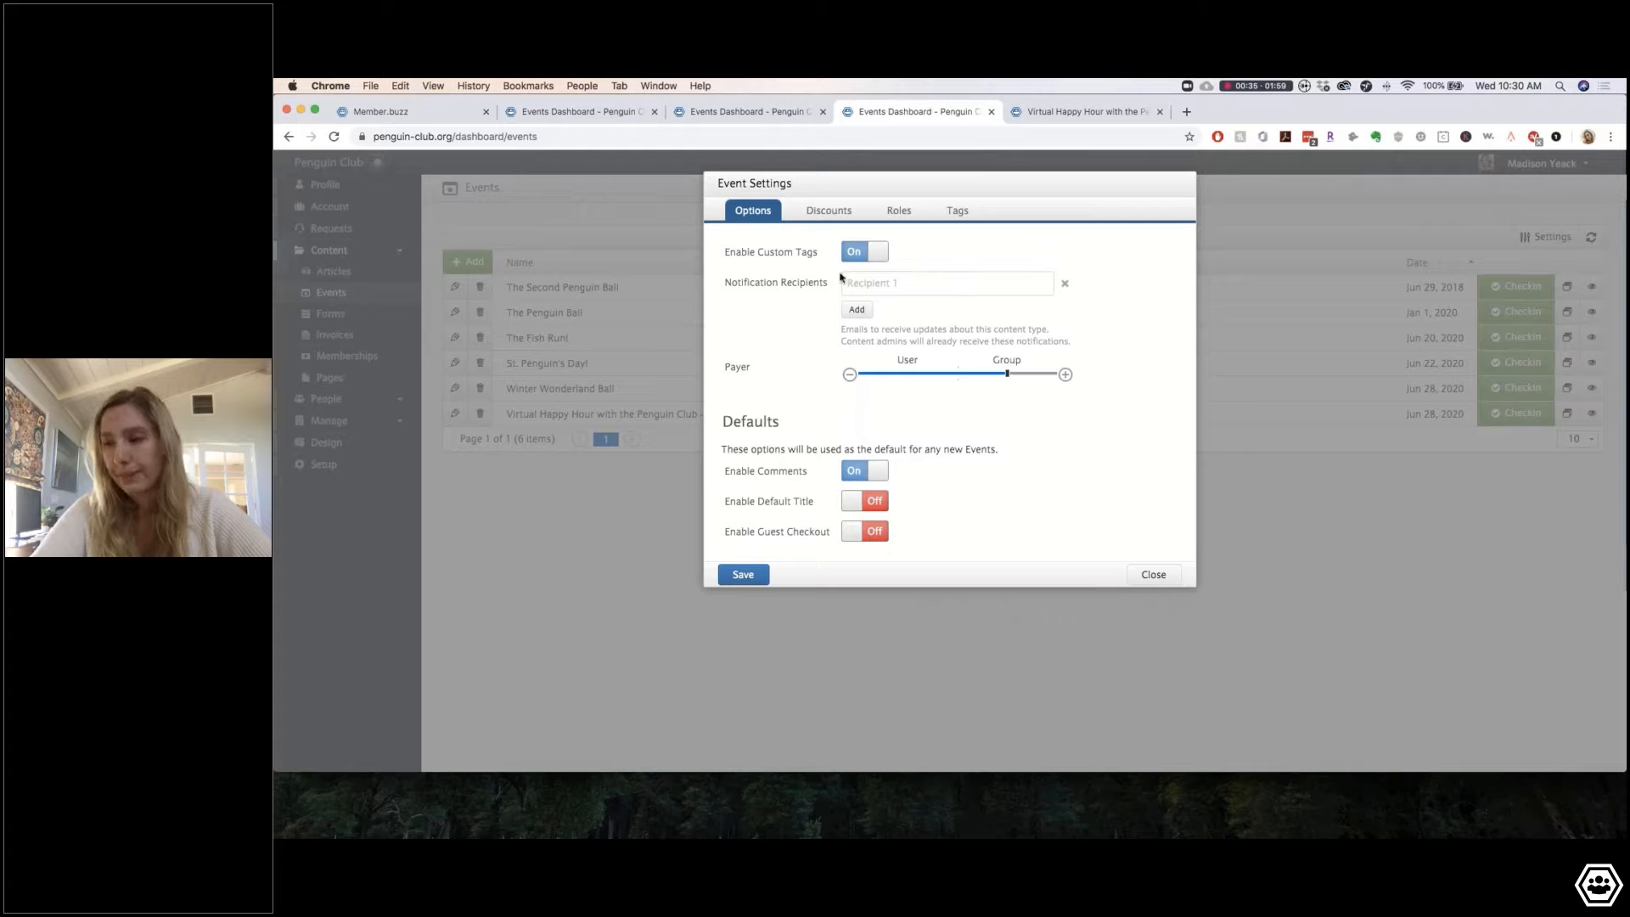
left_click(841, 214)
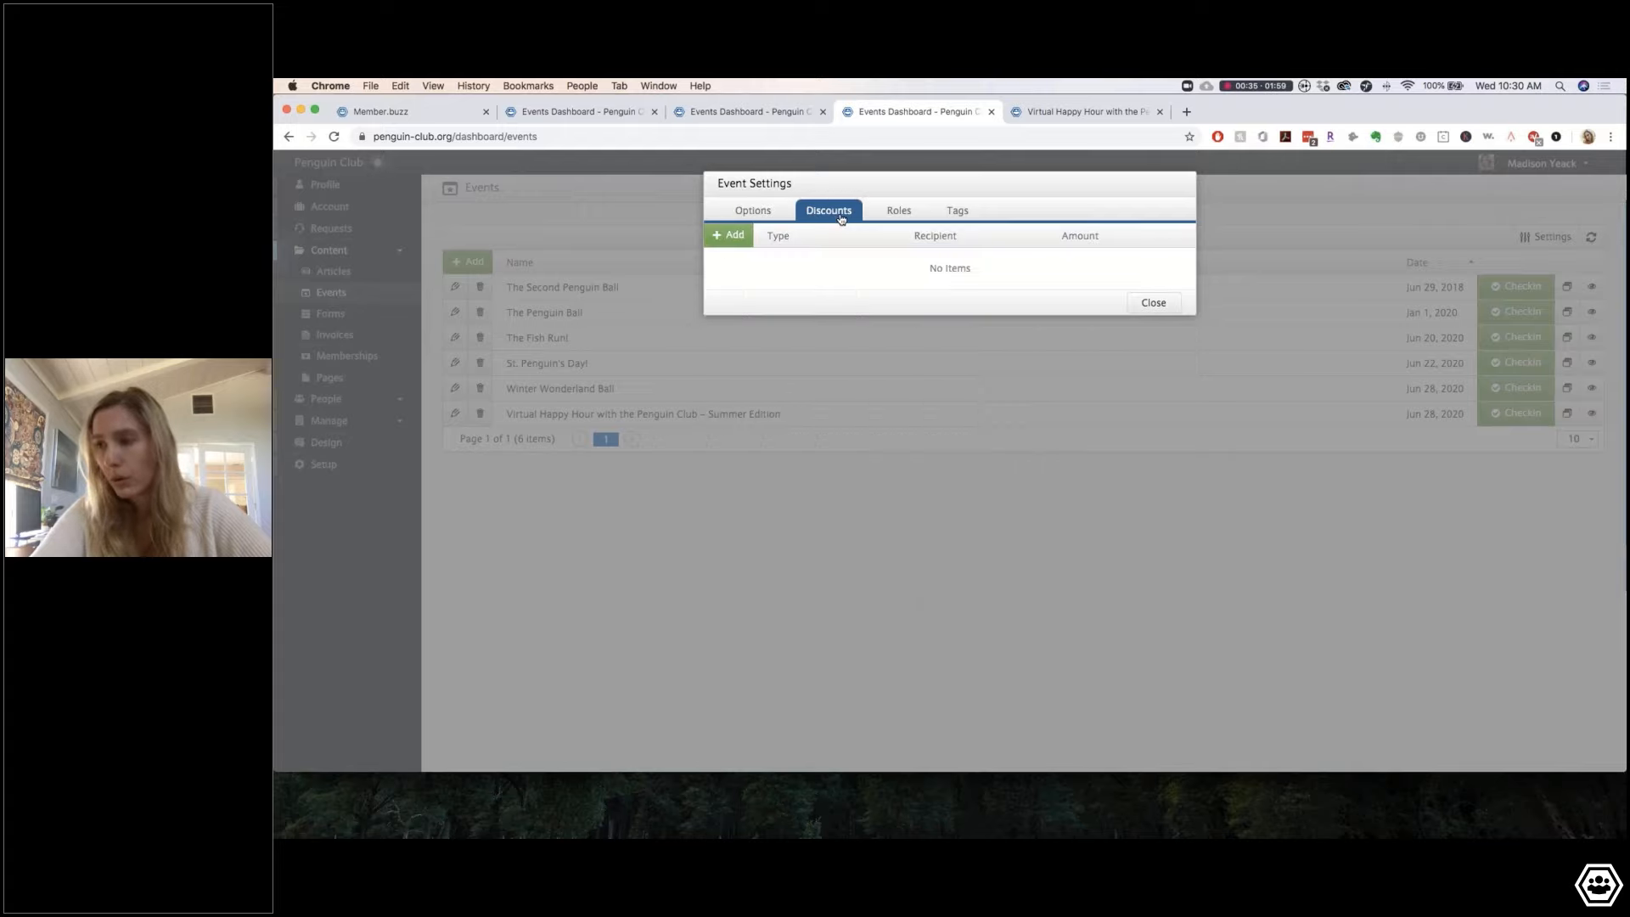
Step: Change event access on the Roles tab from Public to Private, then to Restricted
left_click(910, 214)
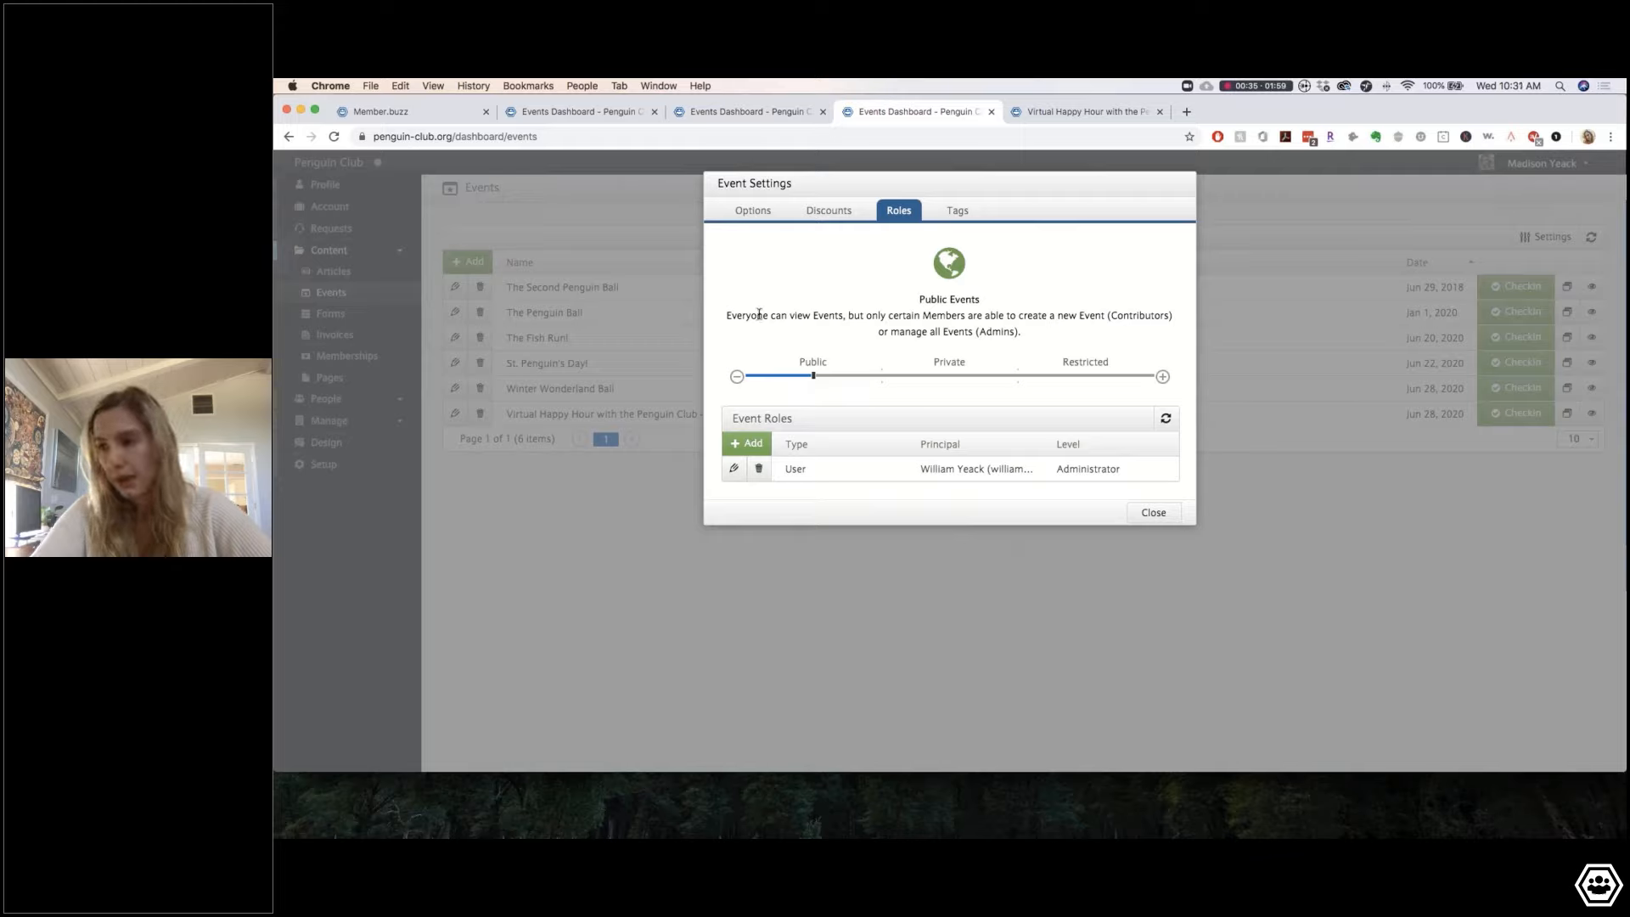
left_click_drag(759, 315, 949, 316)
left_click(828, 315)
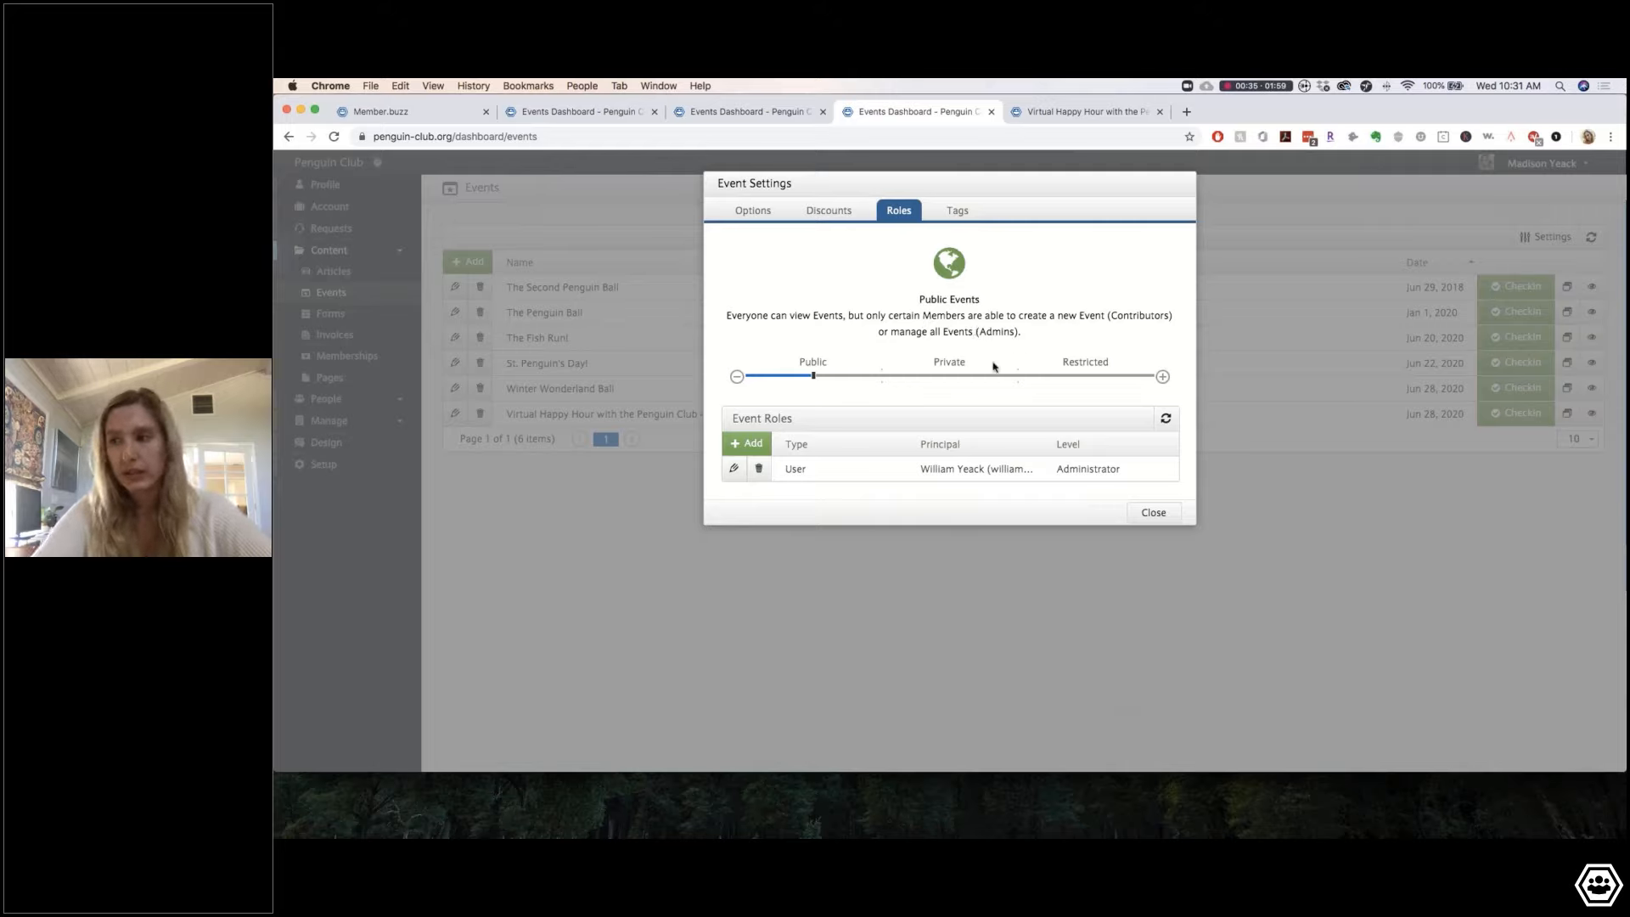
left_click(746, 443)
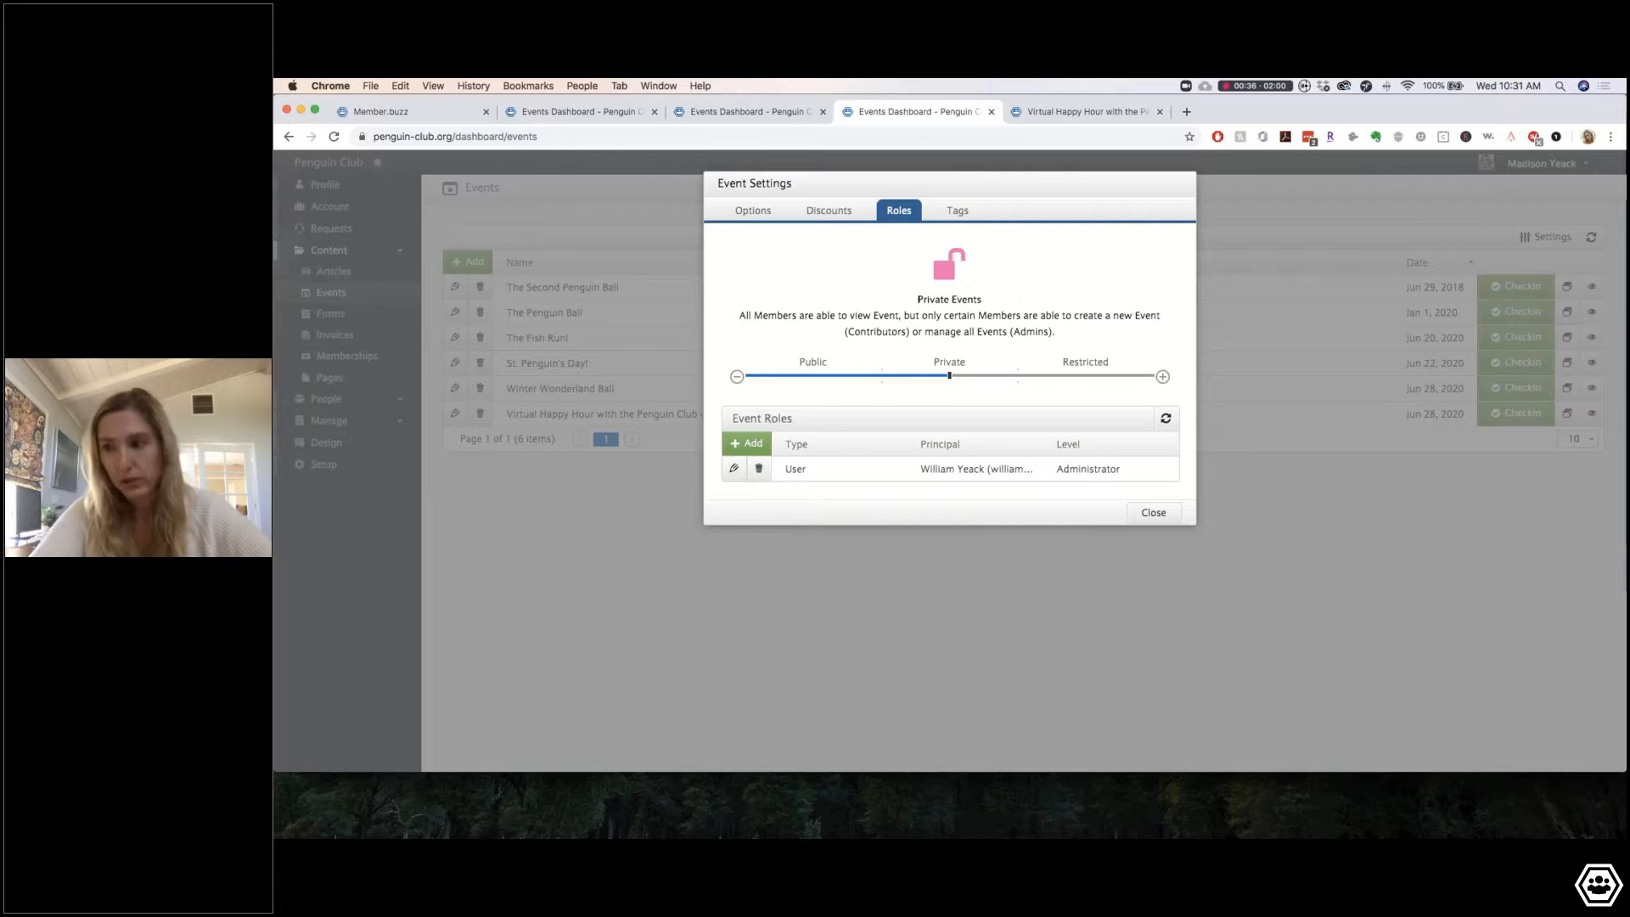
left_click(1086, 375)
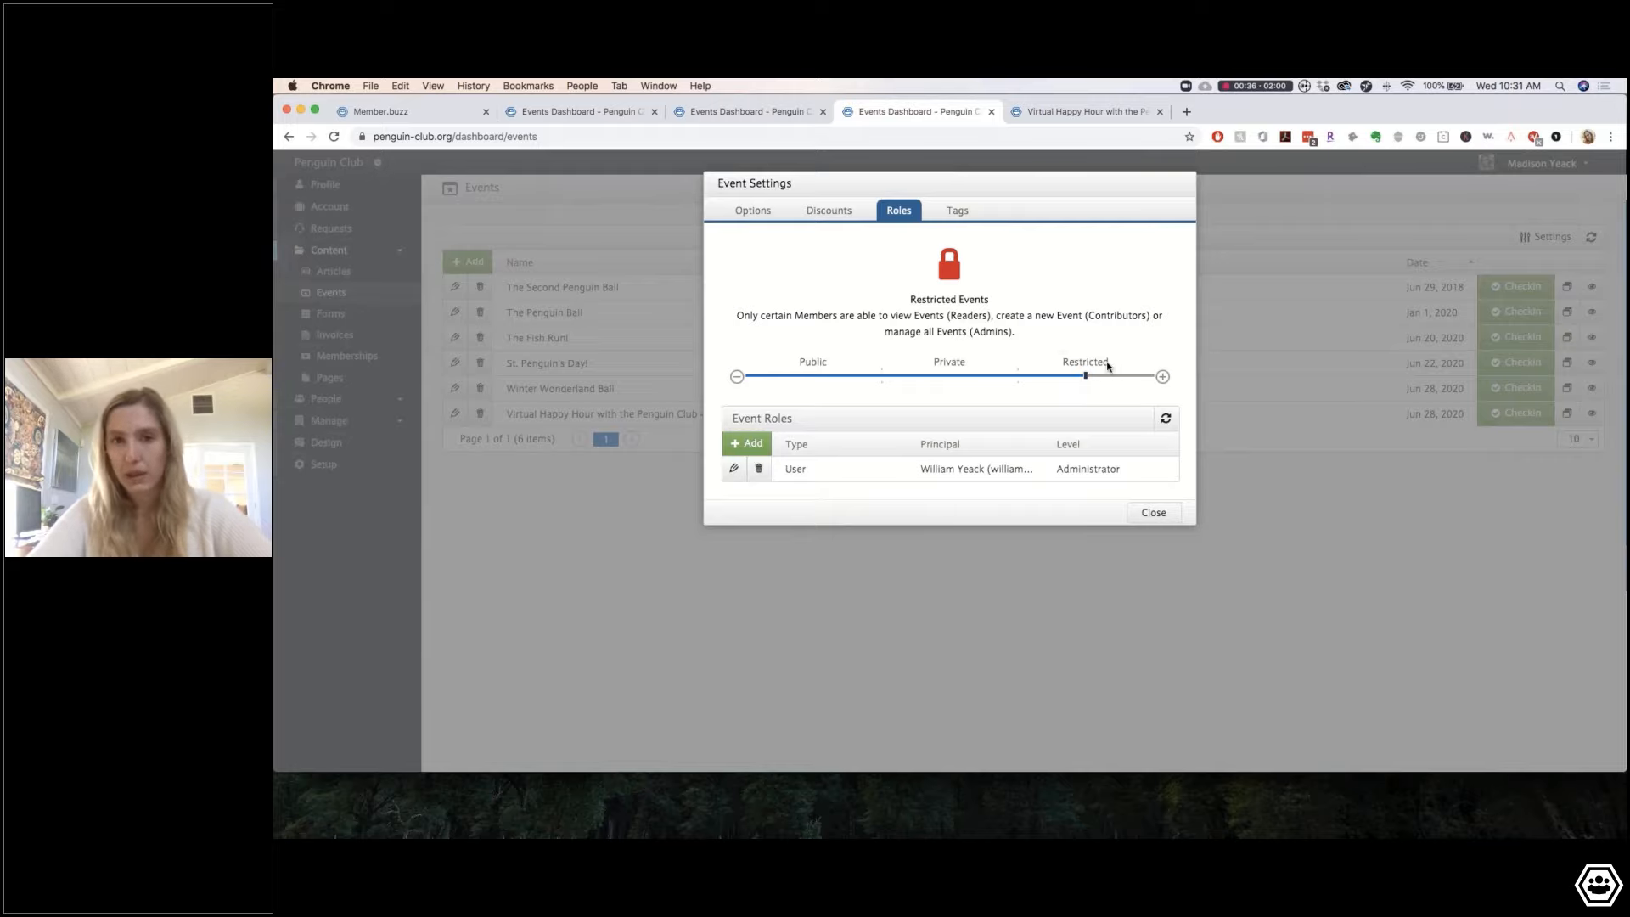
Step: Set event access back to Public and close Event Settings
left_click(960, 375)
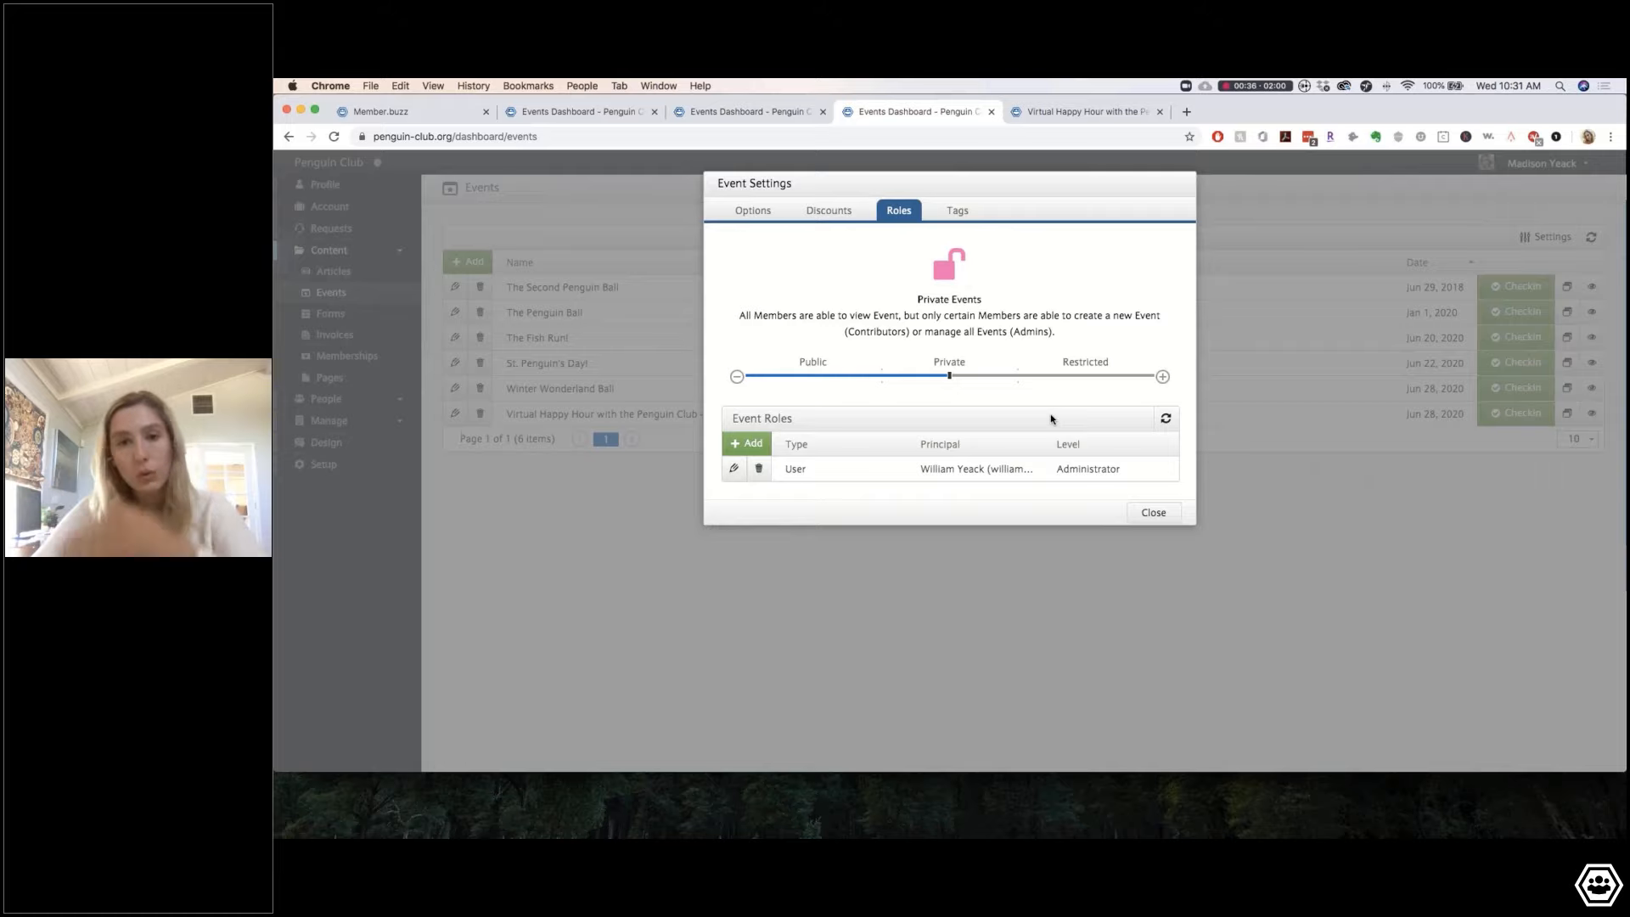
left_click(839, 377)
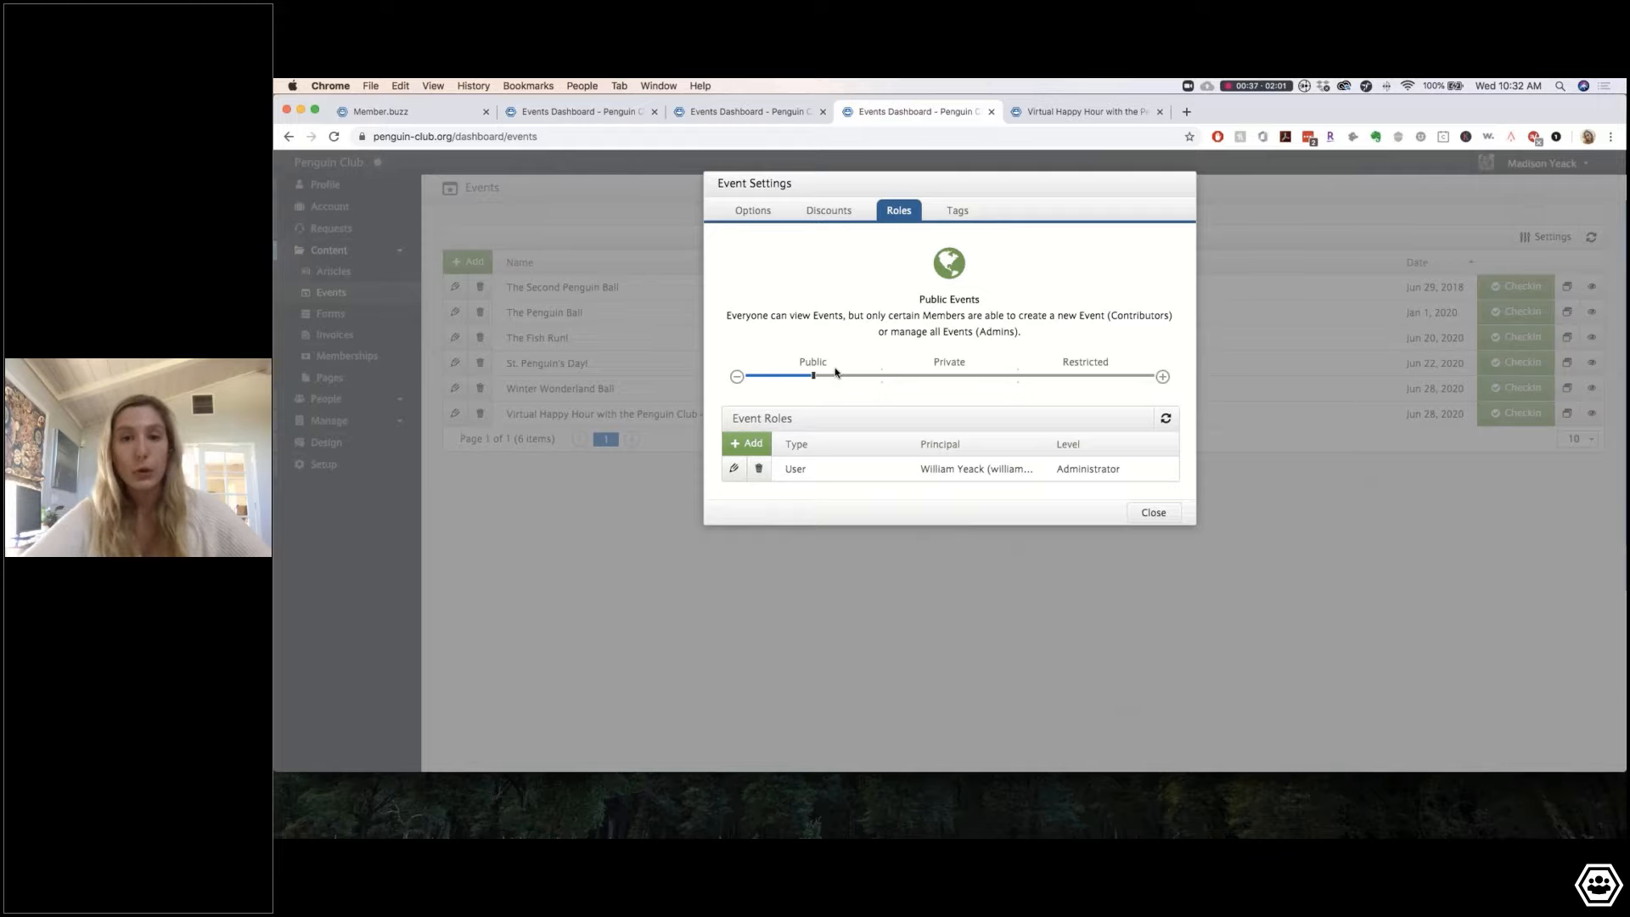
left_click(1152, 512)
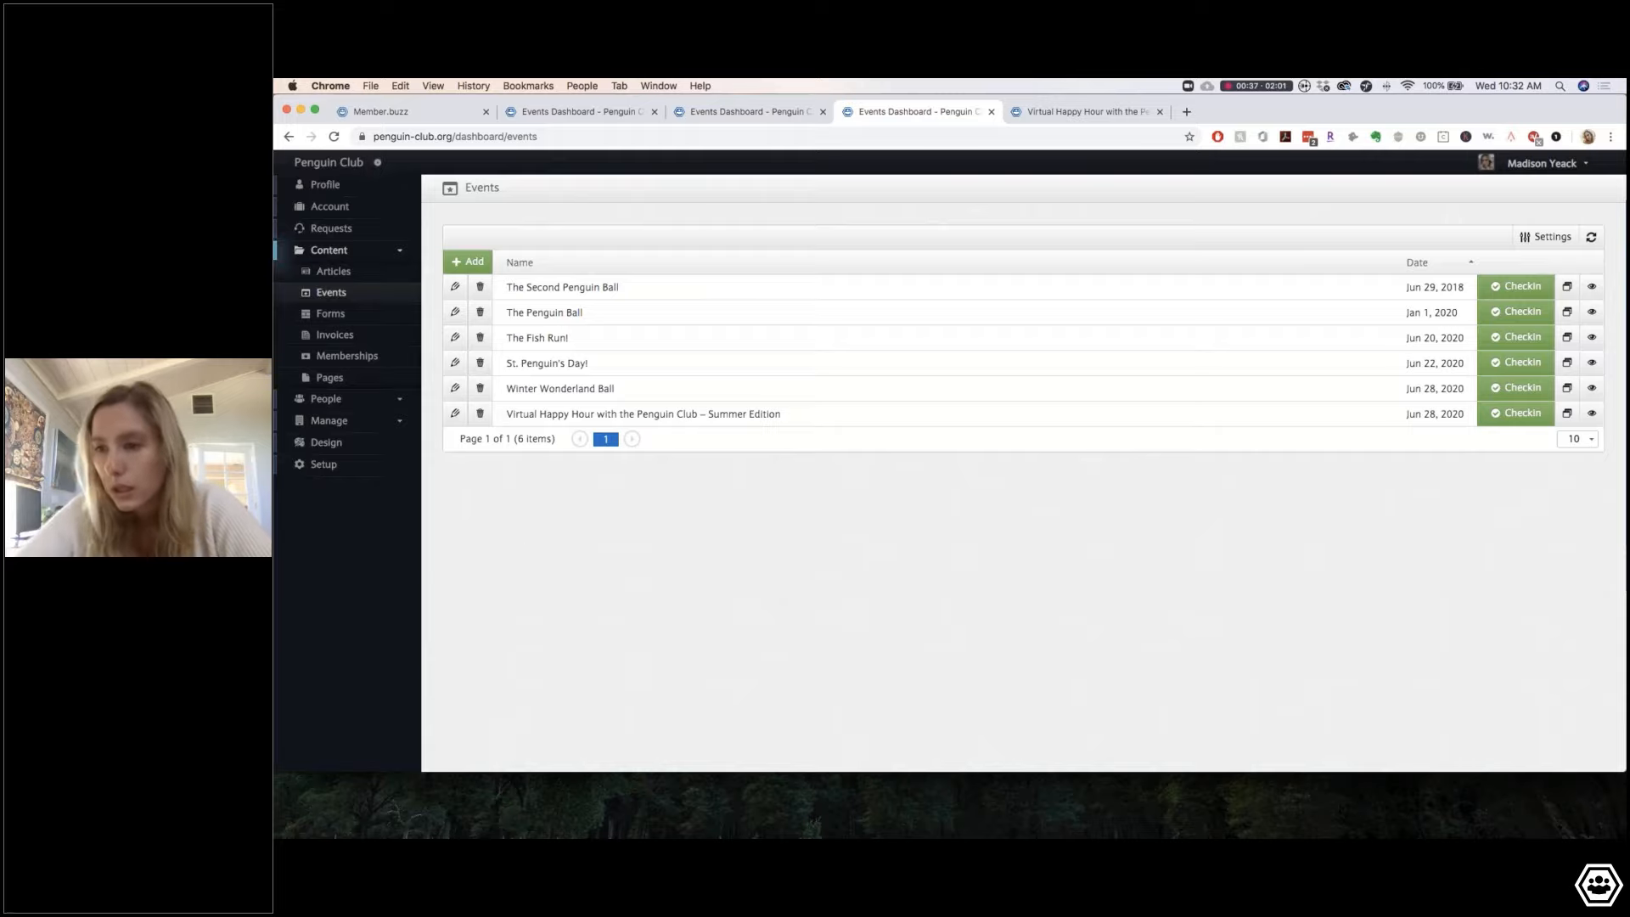
Step: Go through People to the Members list showing 52 members on six pages
left_click(351, 400)
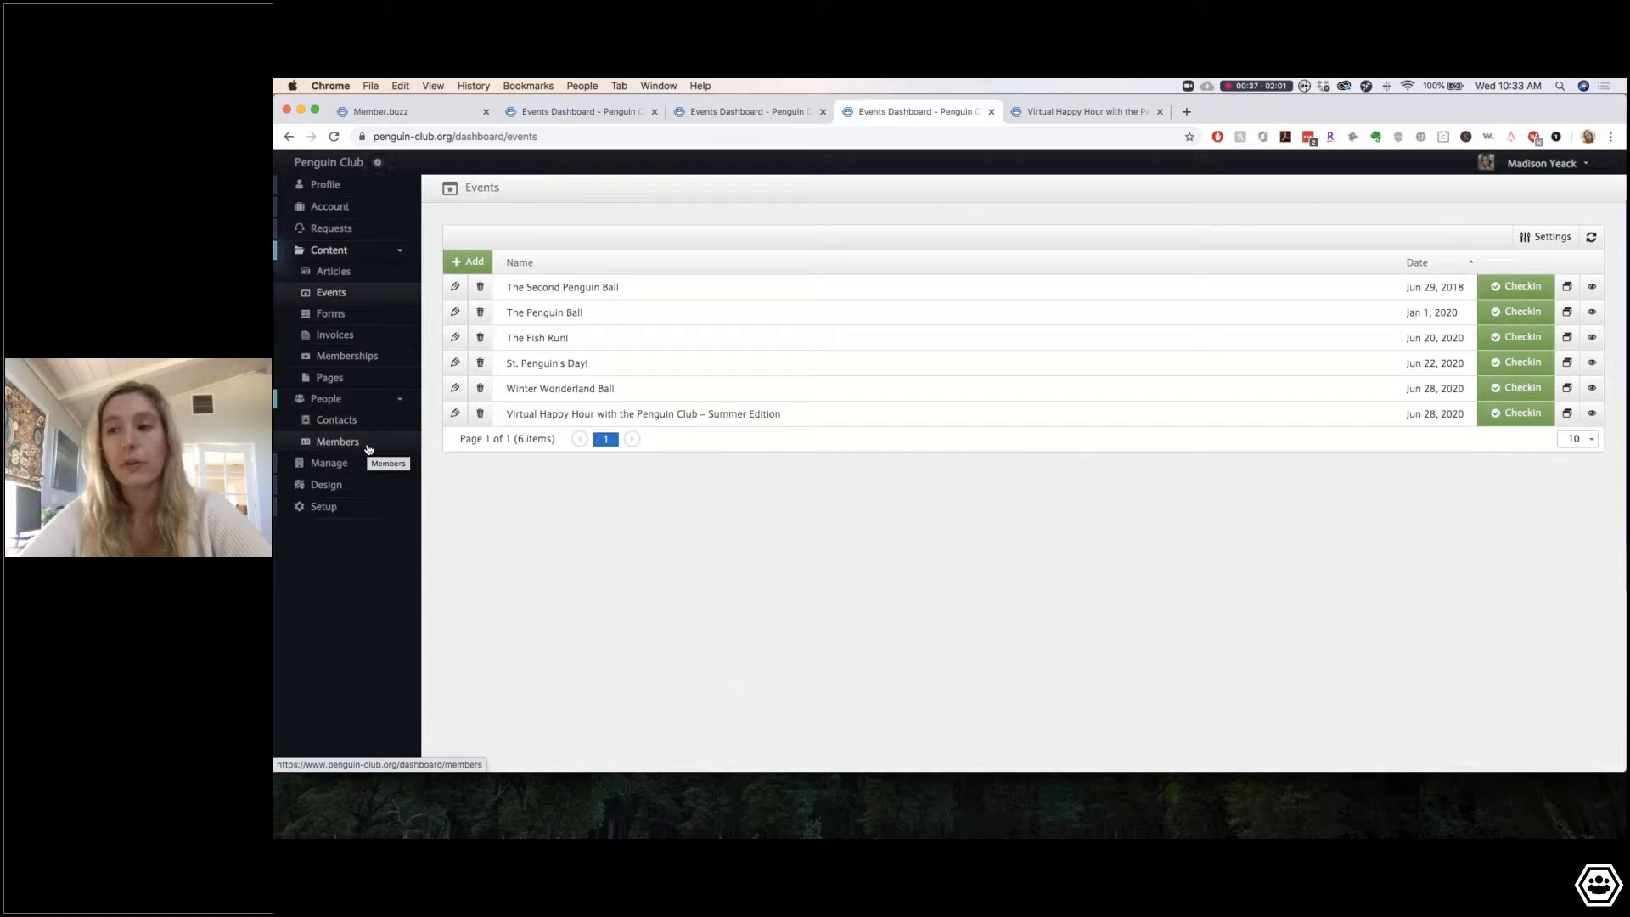
left_click(376, 359)
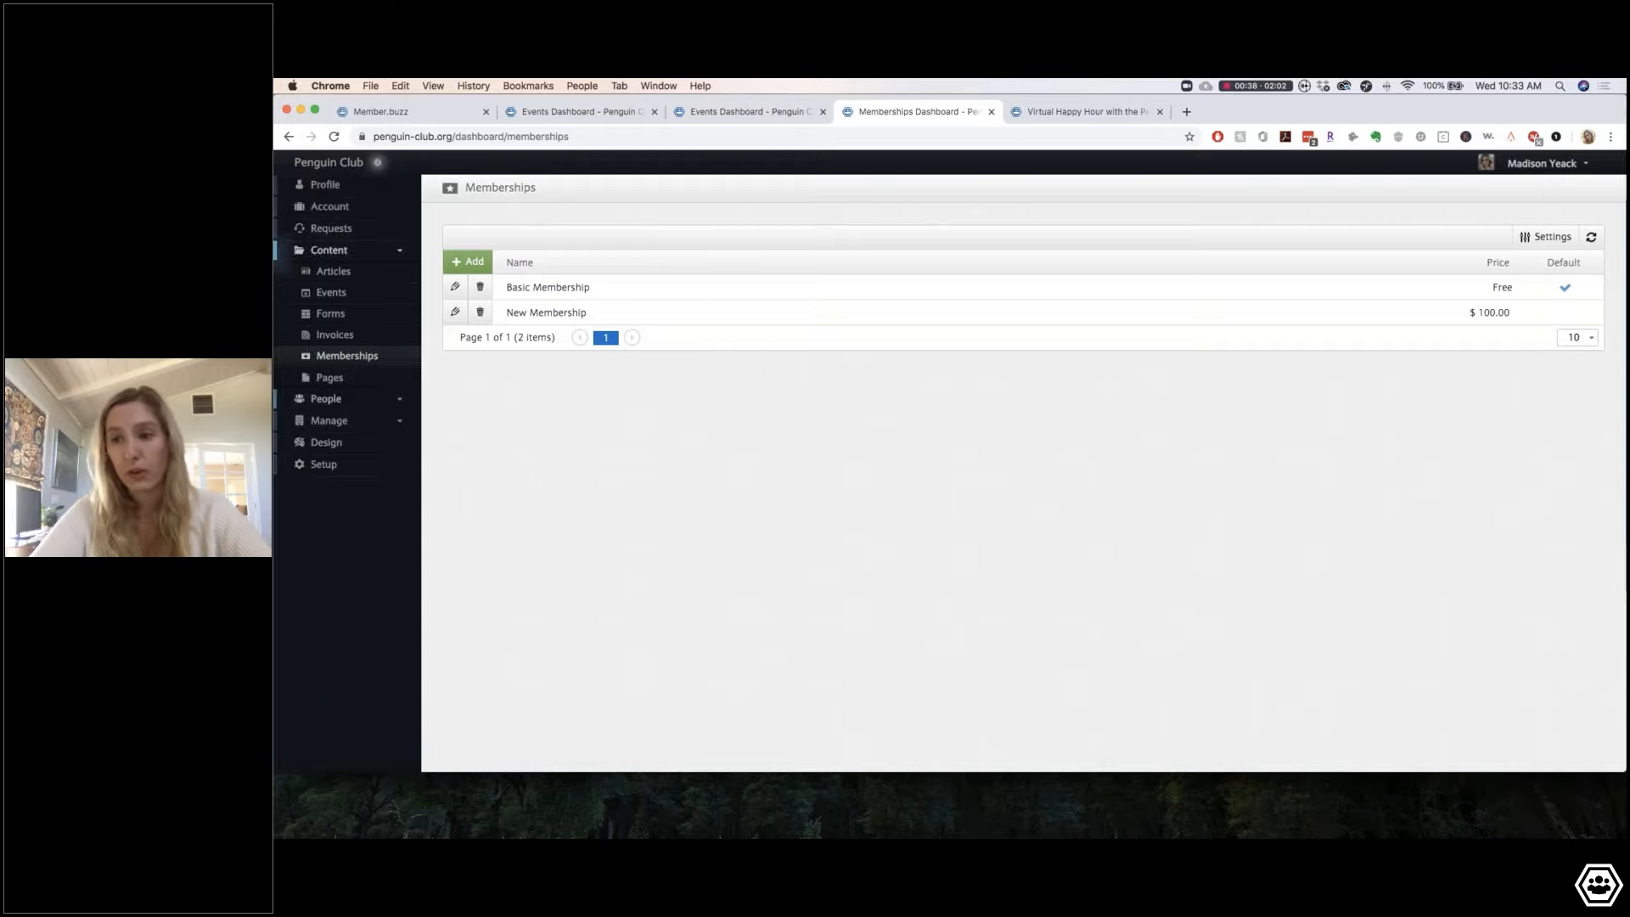
left_click(382, 400)
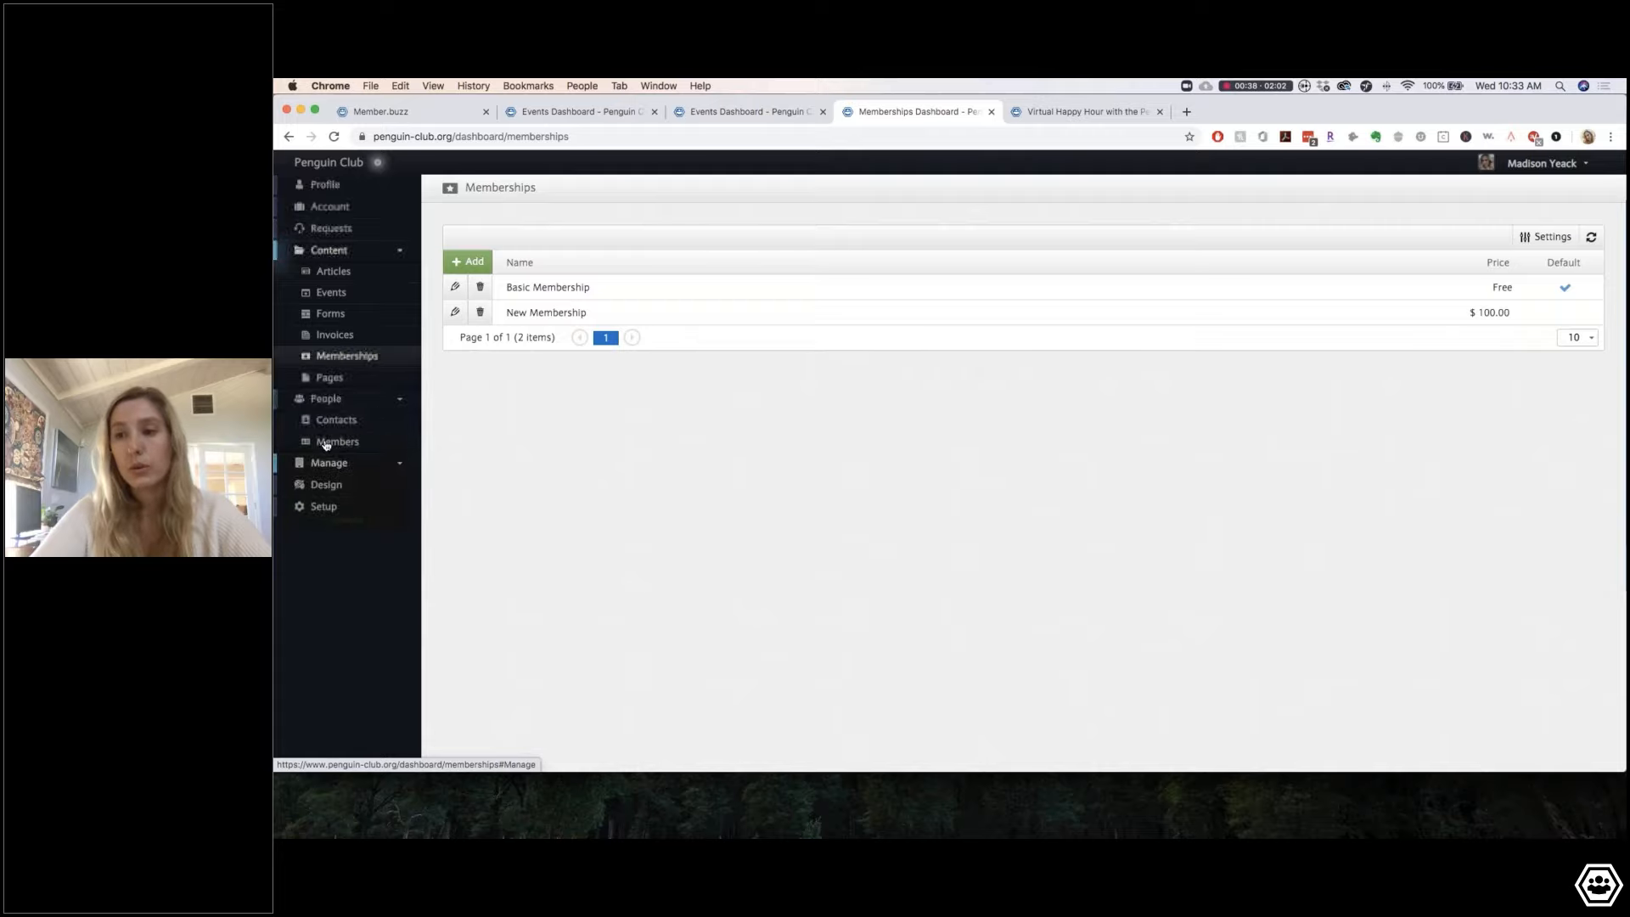
left_click(326, 444)
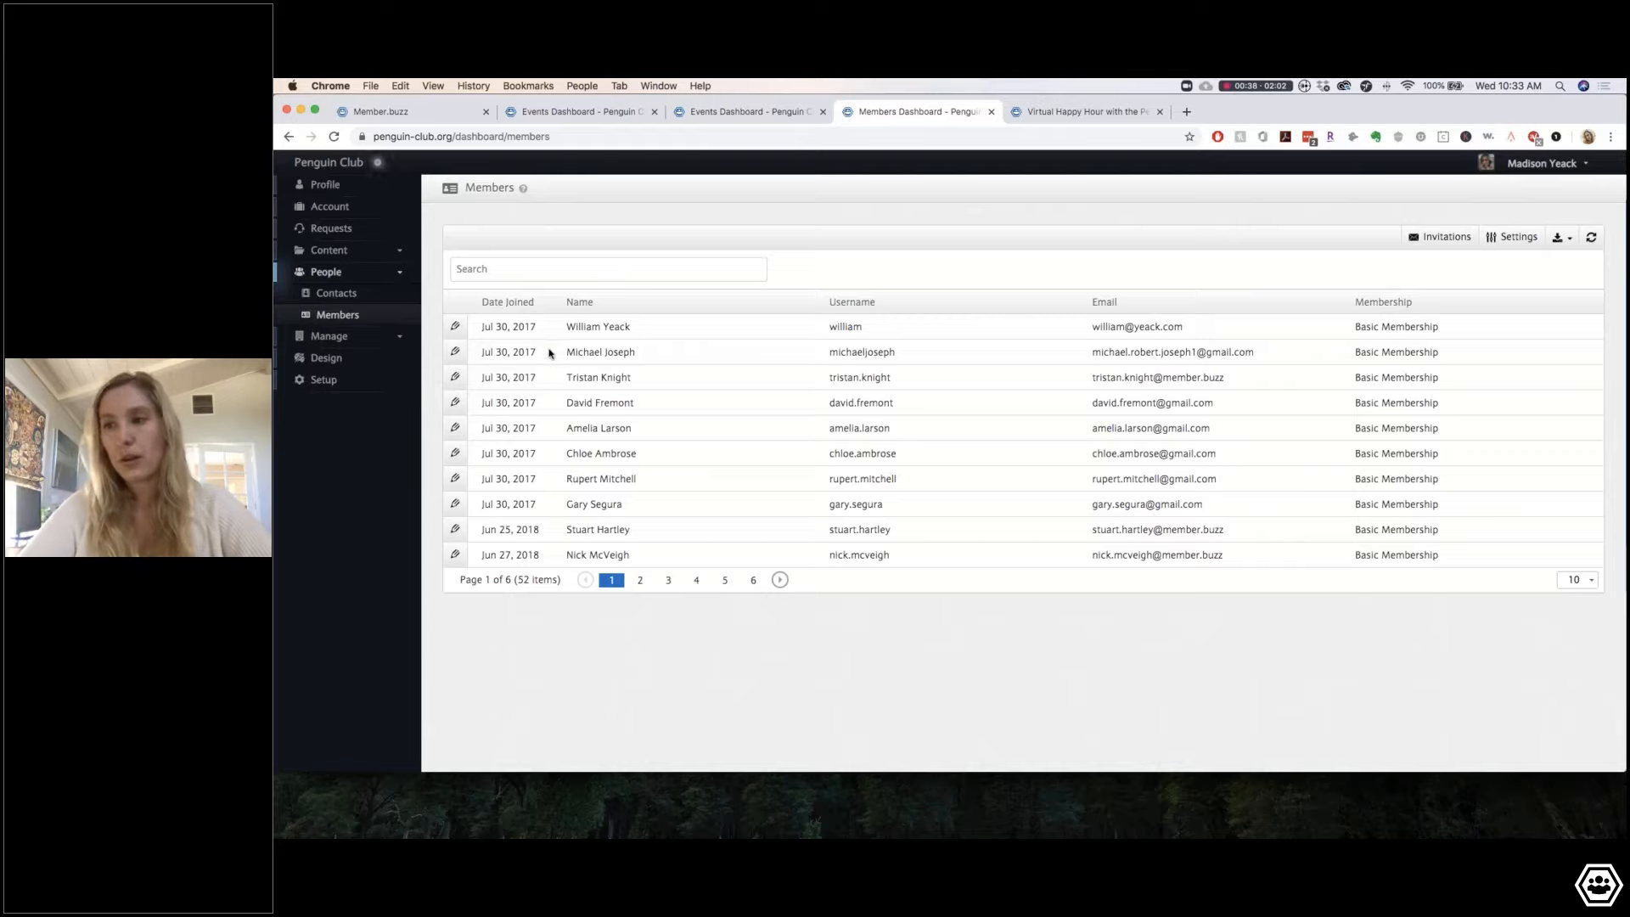
Step: Switch off a member's All, Articles, Forms, Memberships and Newsletters notifications and save
left_click(453, 331)
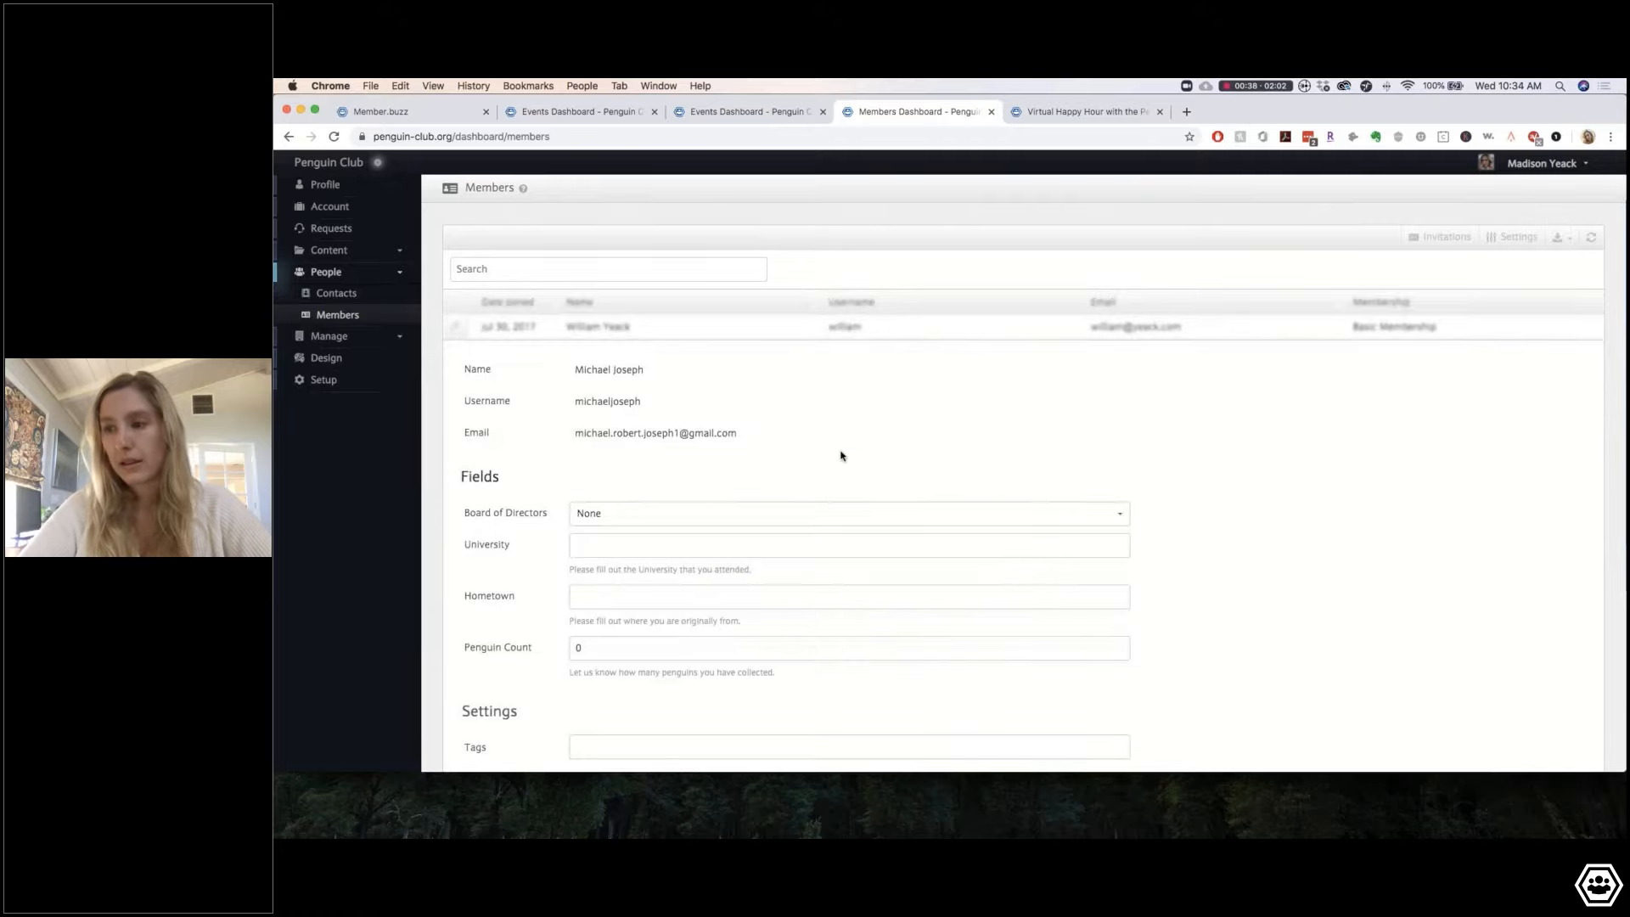
scroll(841, 455, "down", 10)
scroll(888, 364, "up", 3)
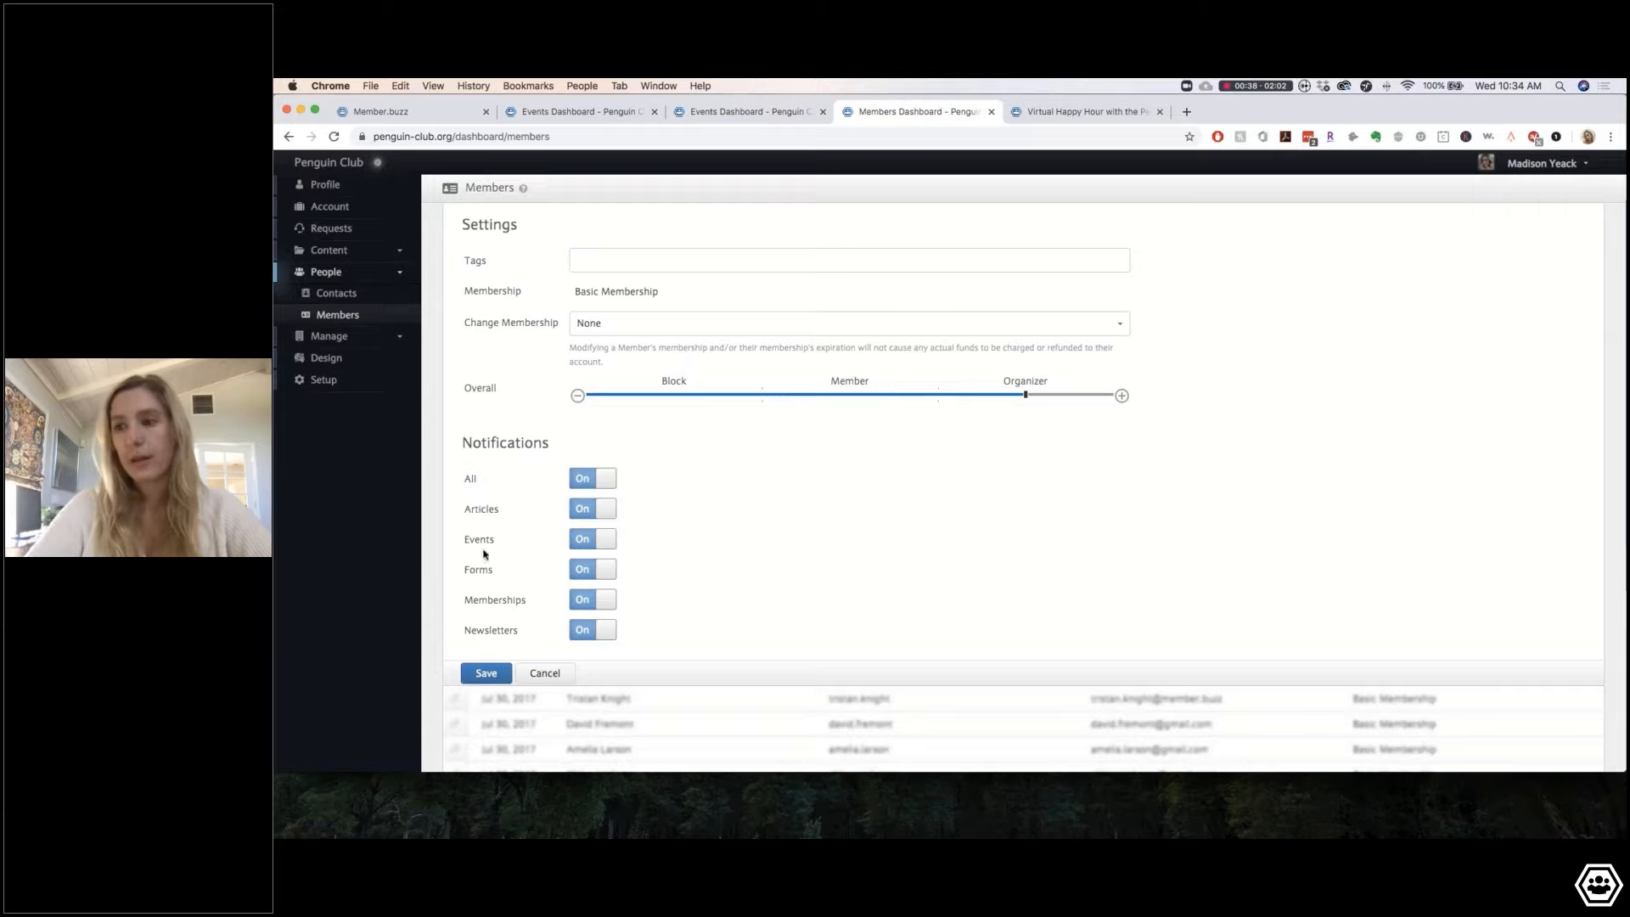
left_click(605, 481)
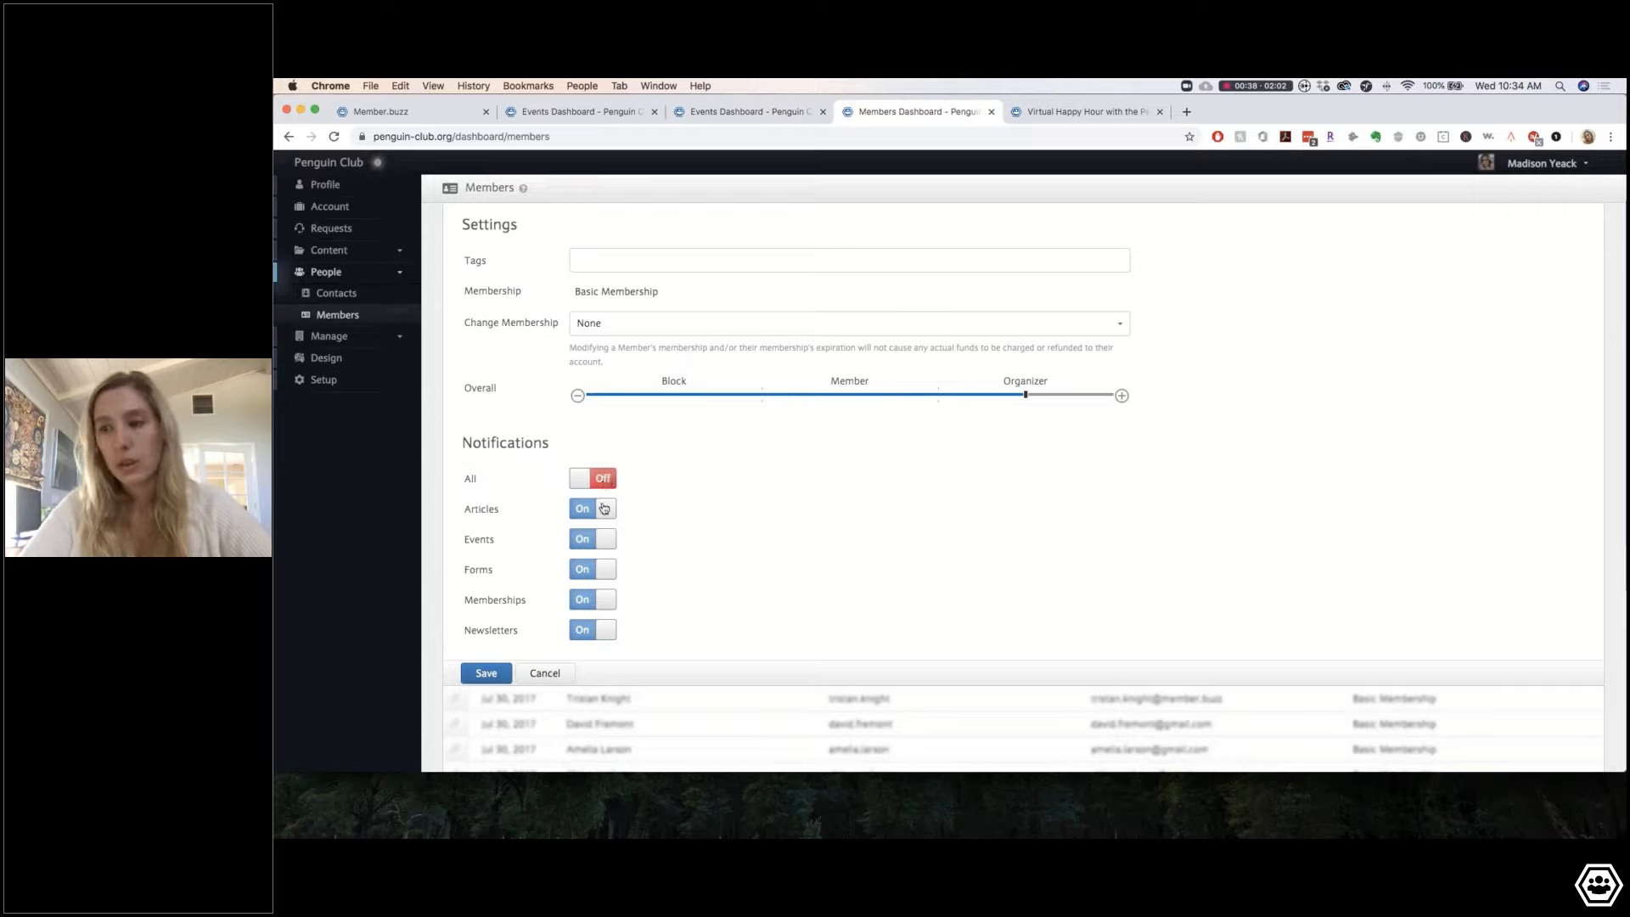
left_click(602, 506)
left_click(583, 572)
left_click(584, 600)
left_click(592, 630)
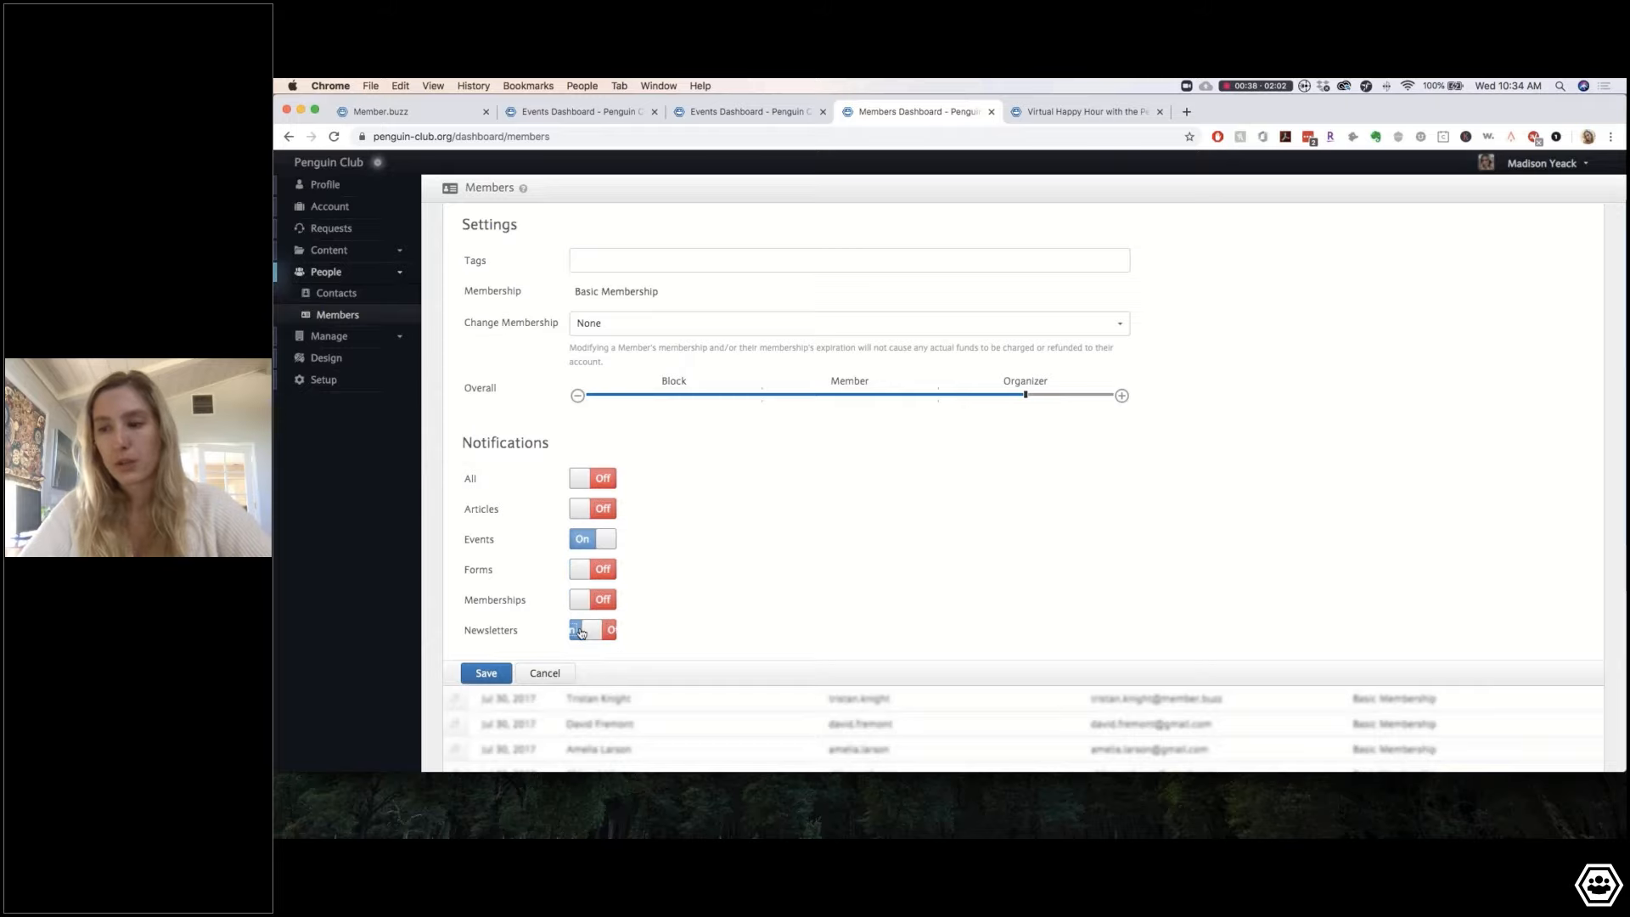
left_click(486, 673)
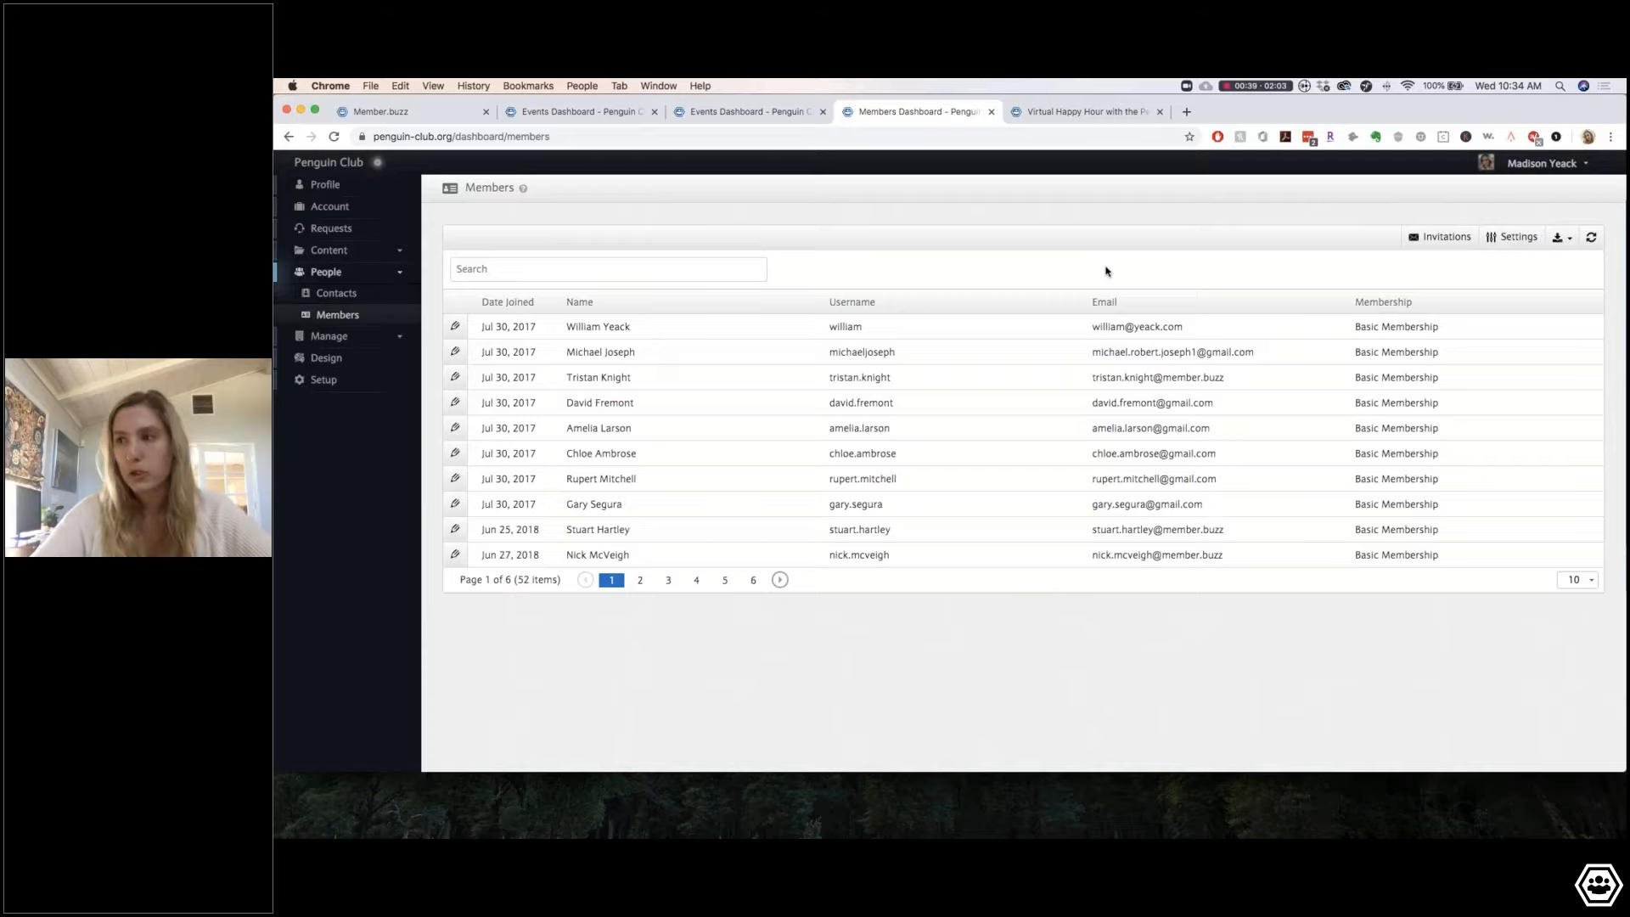
left_click(1424, 238)
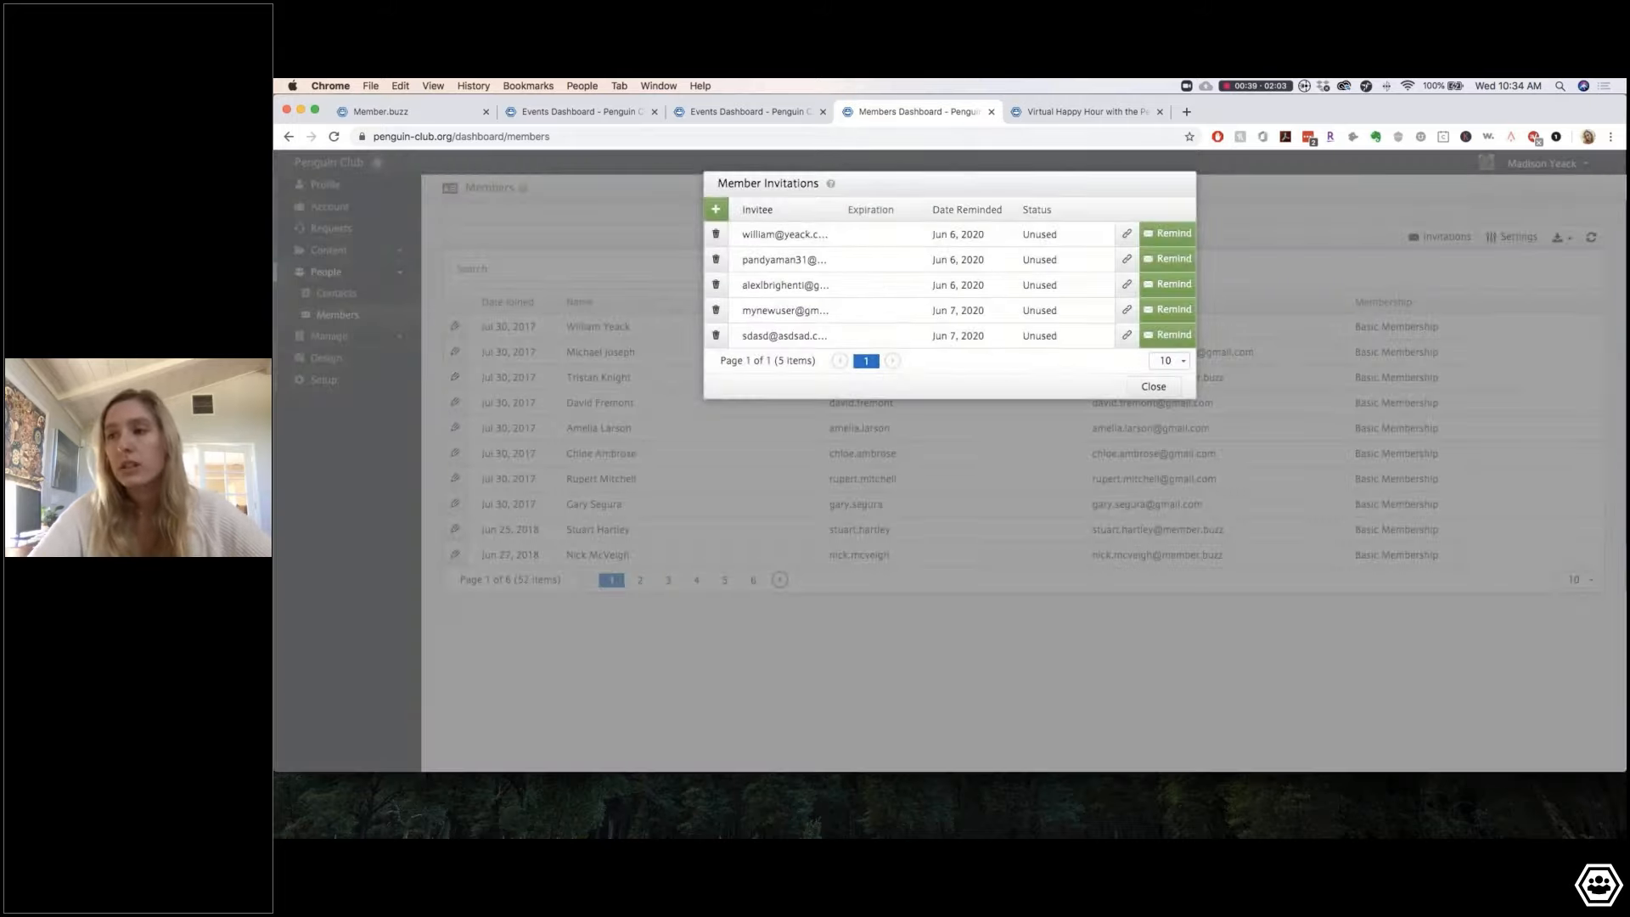
left_click(1156, 387)
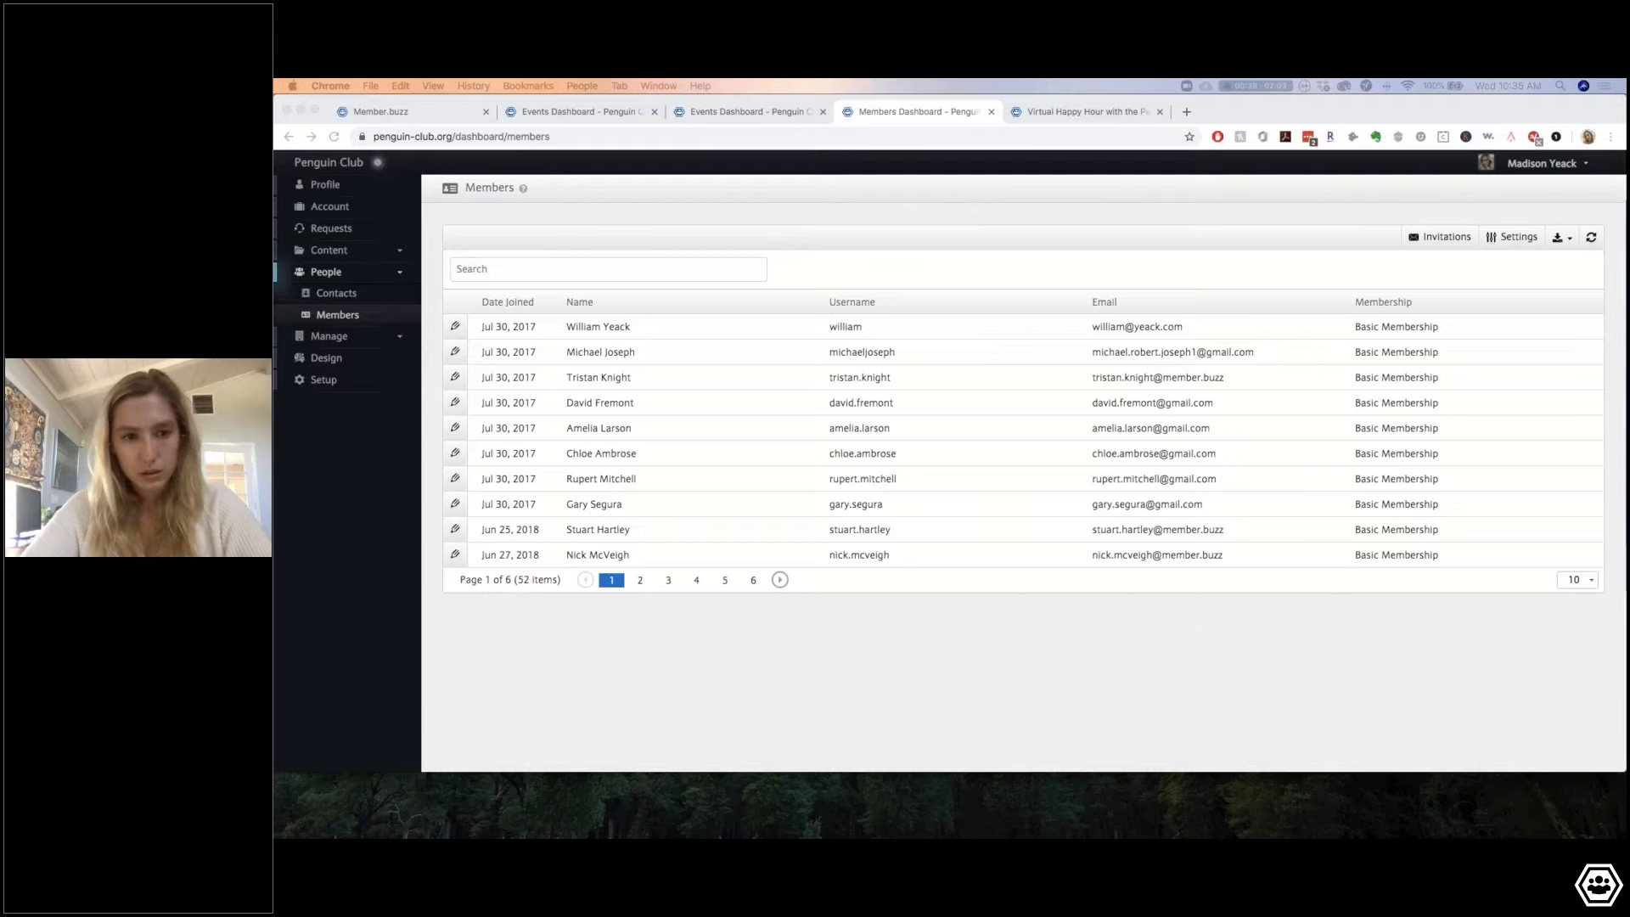
left_click_drag(275, 204, 633, 82)
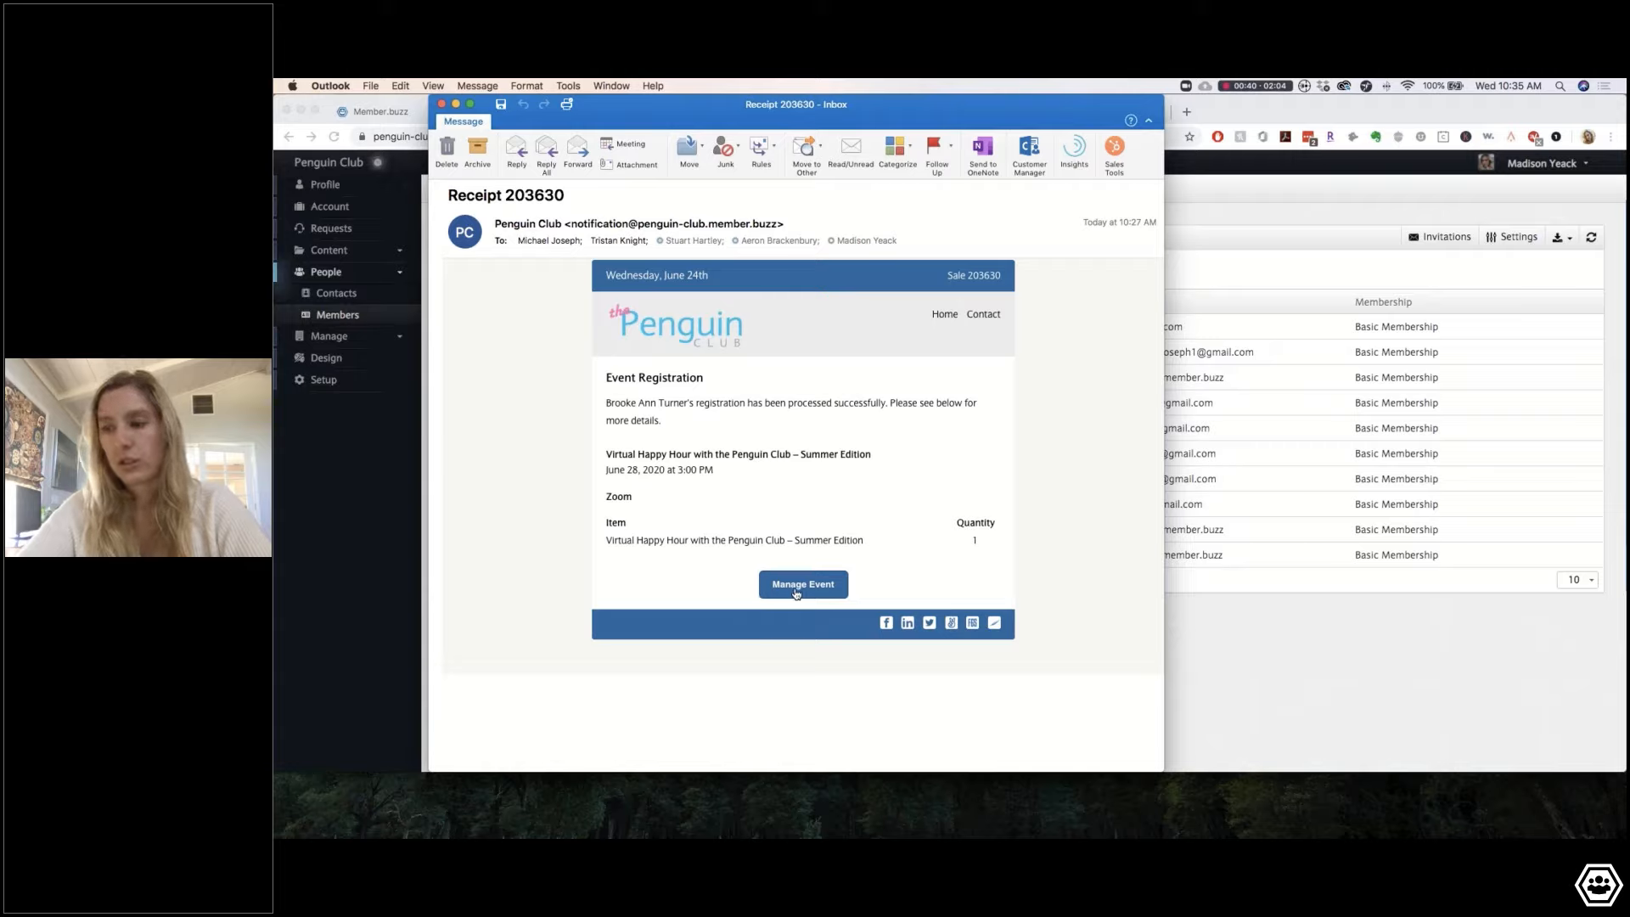
left_click(1260, 658)
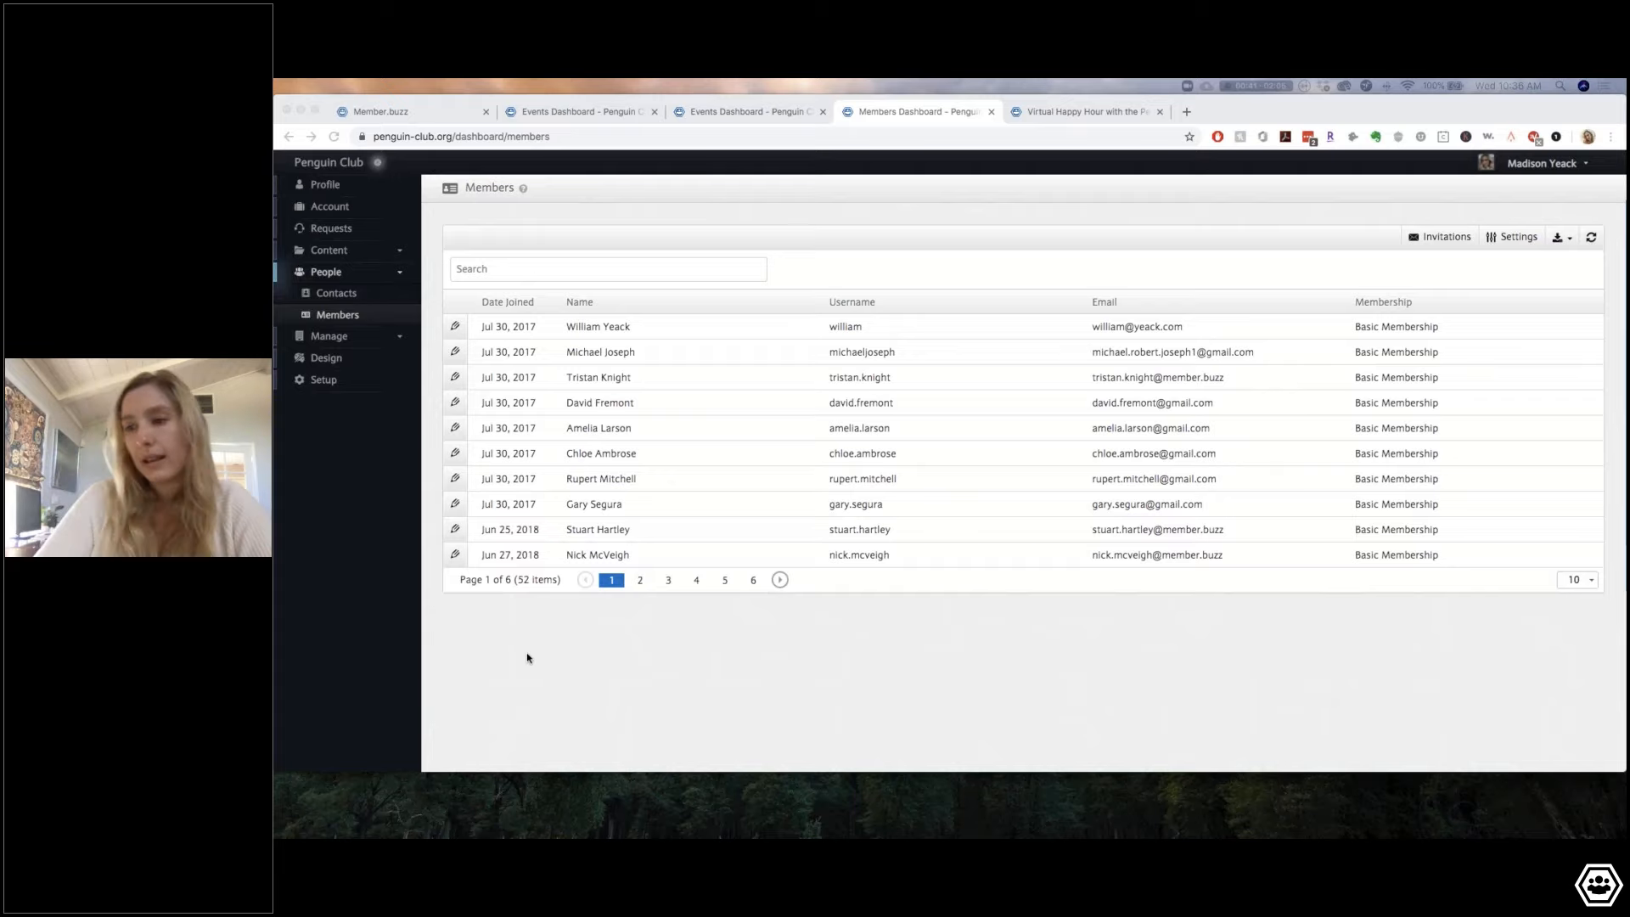
Step: Expand the sidebar's Content section to show Articles, Events, Forms, Invoices, Memberships and Pages
left_click(331, 251)
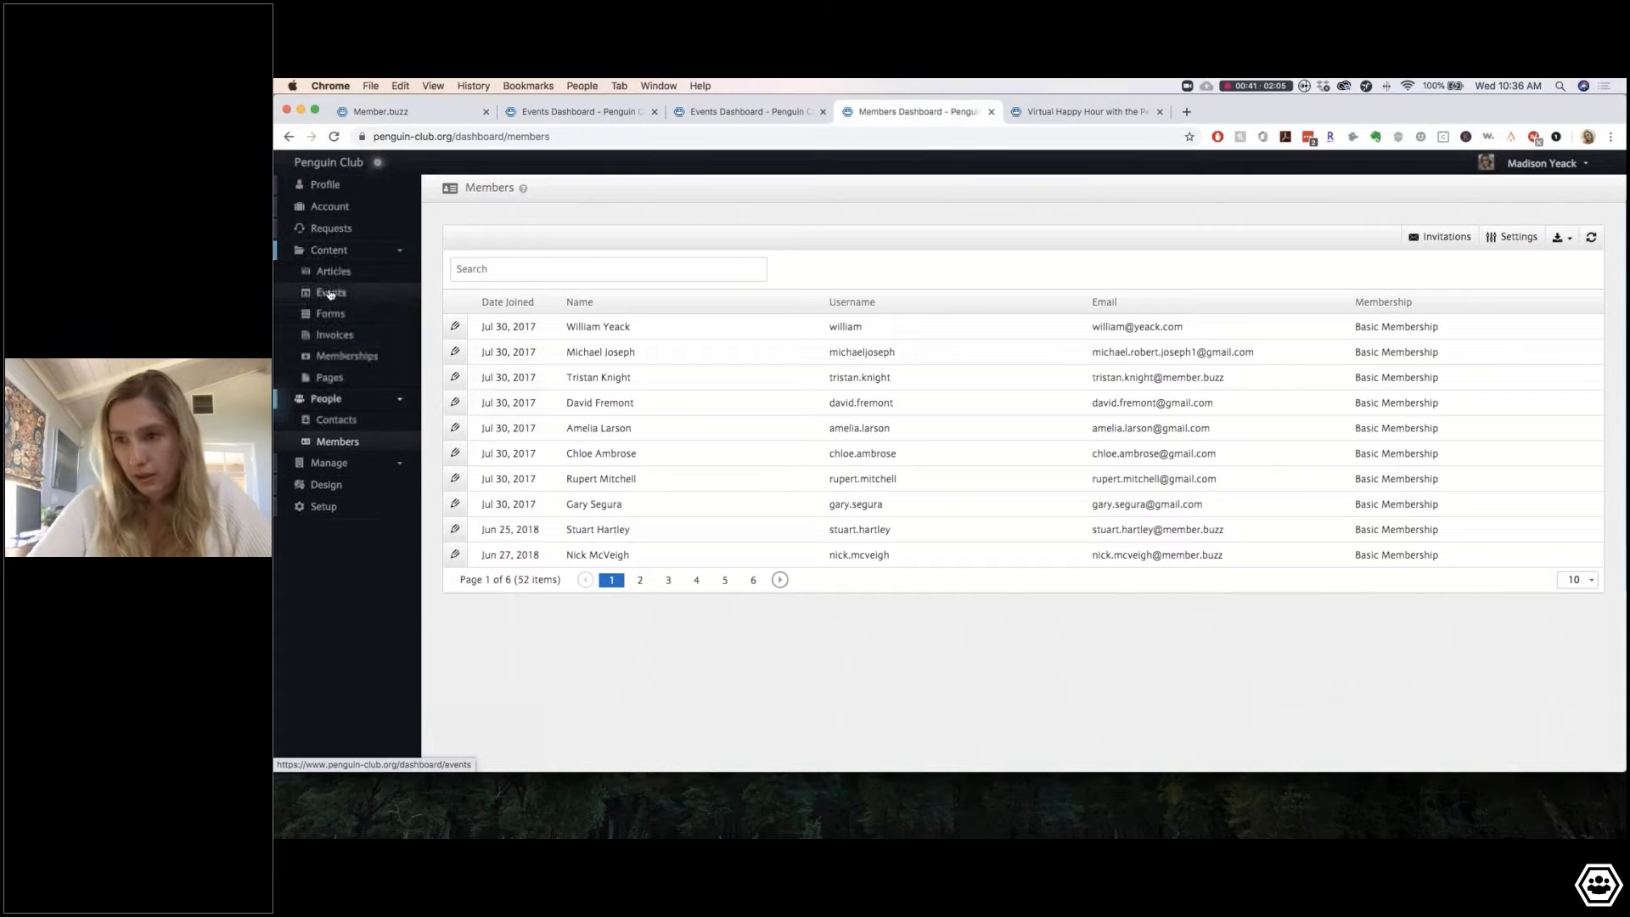
Step: Review the Virtual Happy Hour event's one registered guest, then cancel without saving changes
left_click(329, 294)
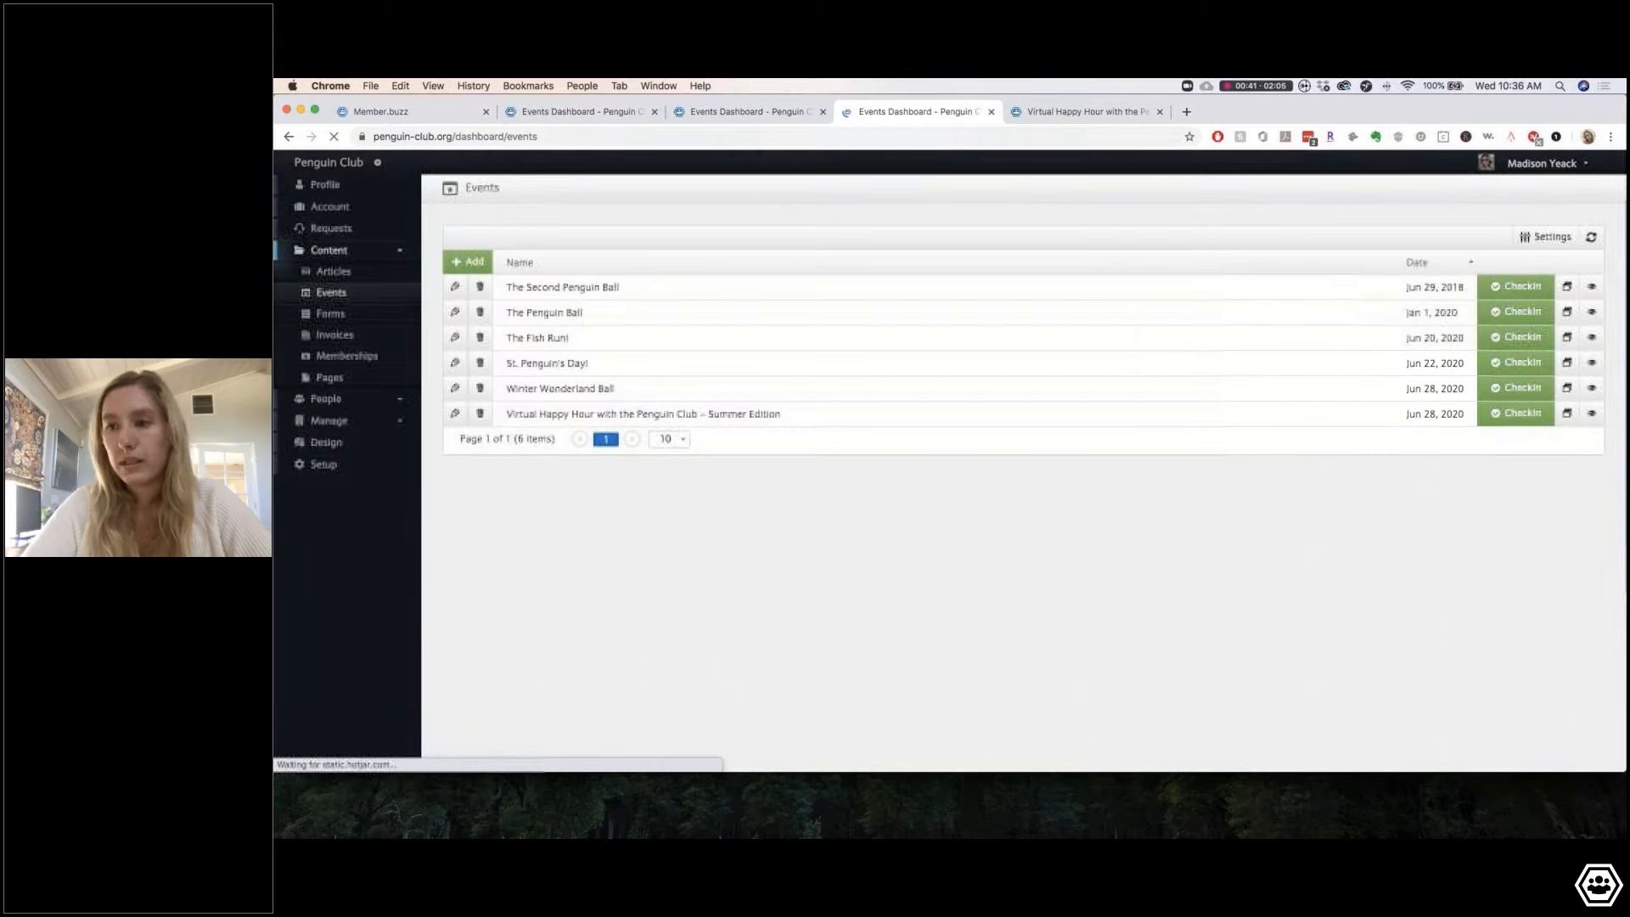
left_click(454, 416)
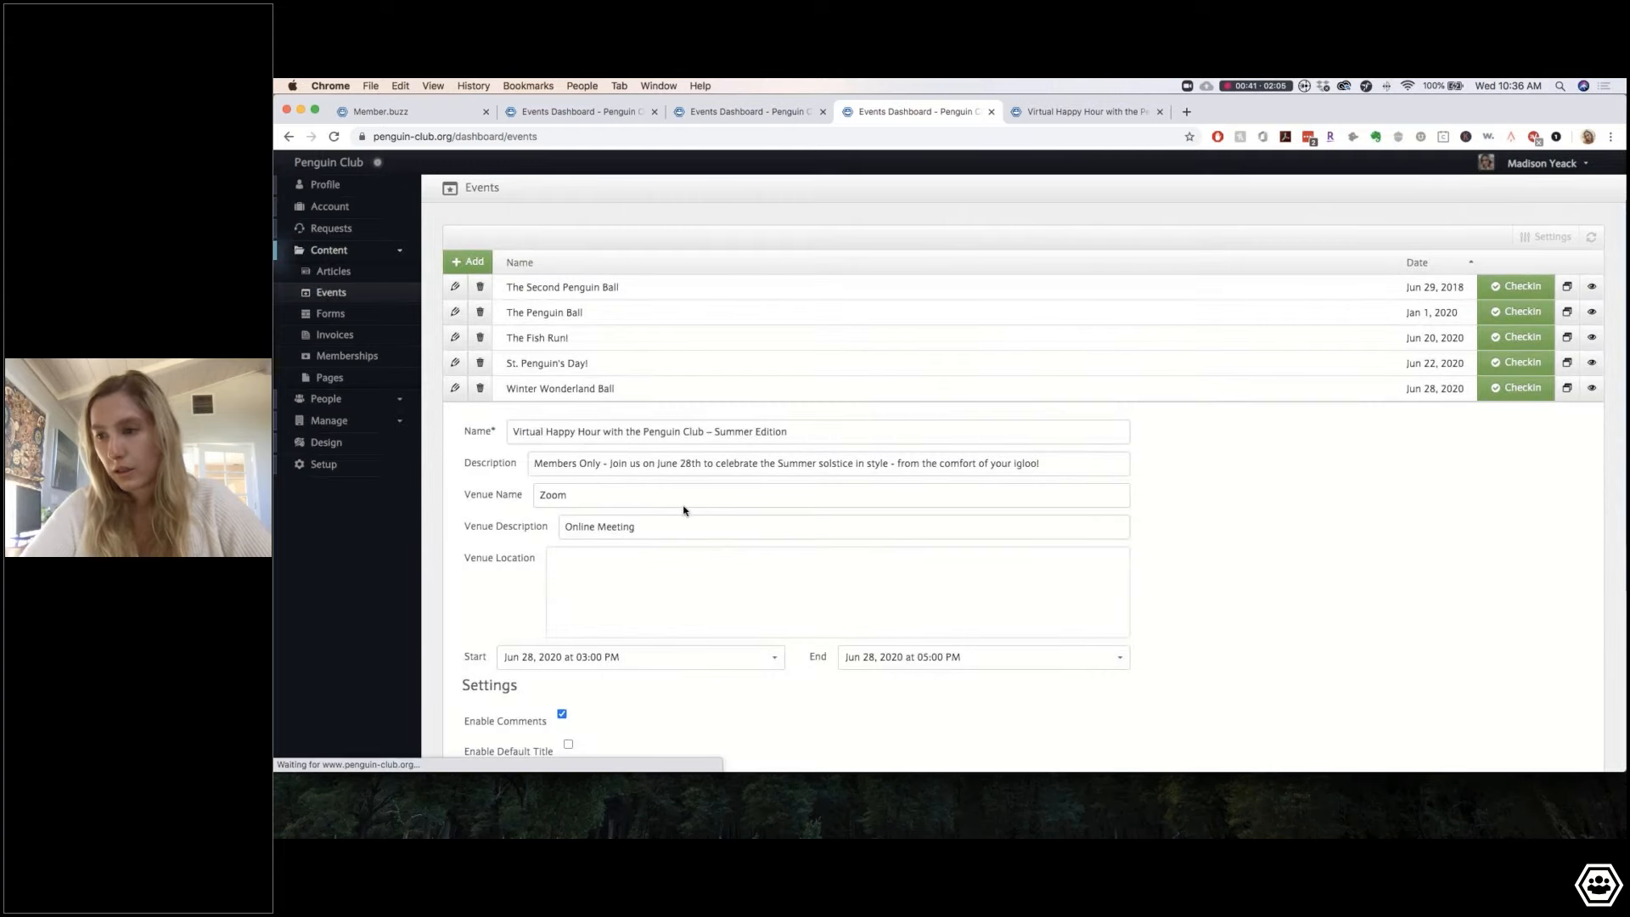
scroll(557, 375, "down", 10)
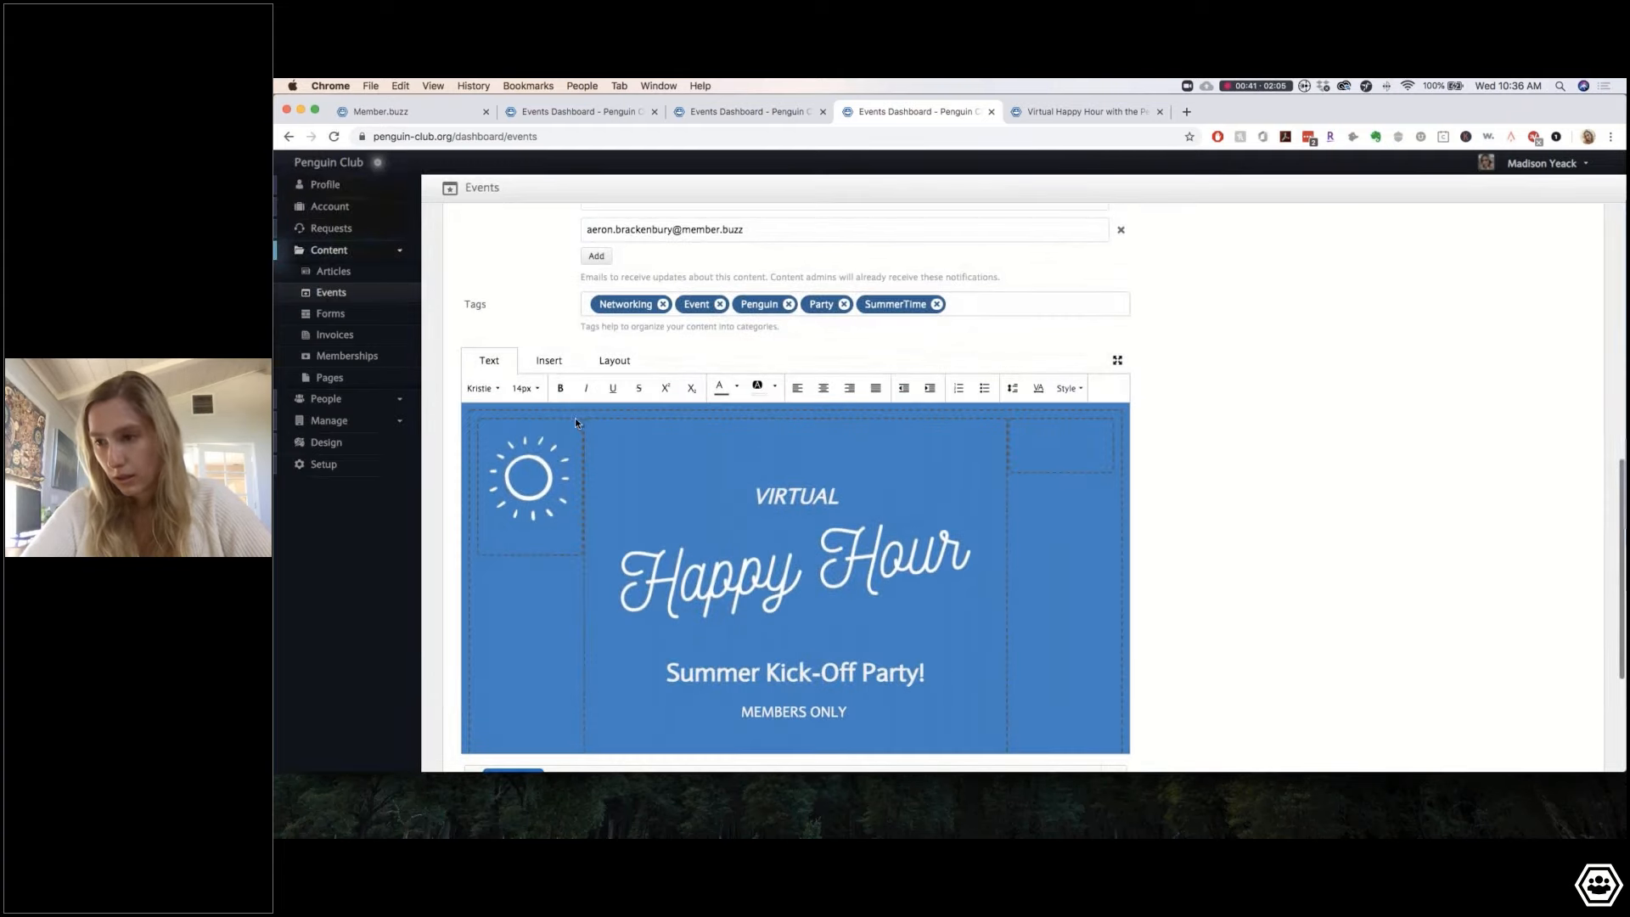
scroll(557, 375, "down", 5)
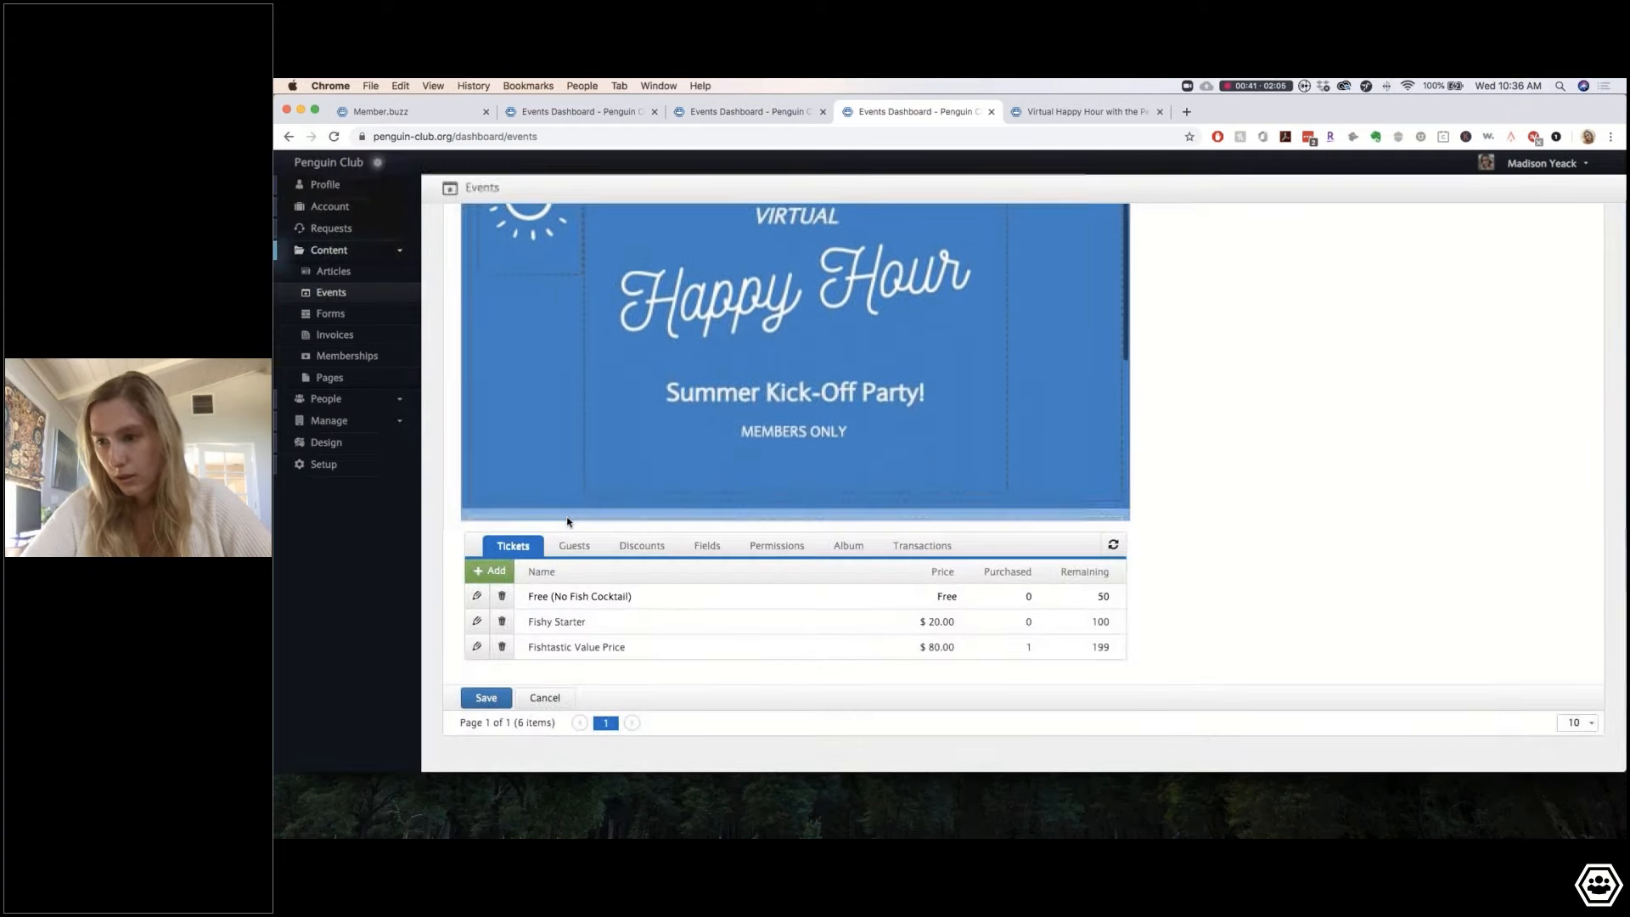
left_click(582, 546)
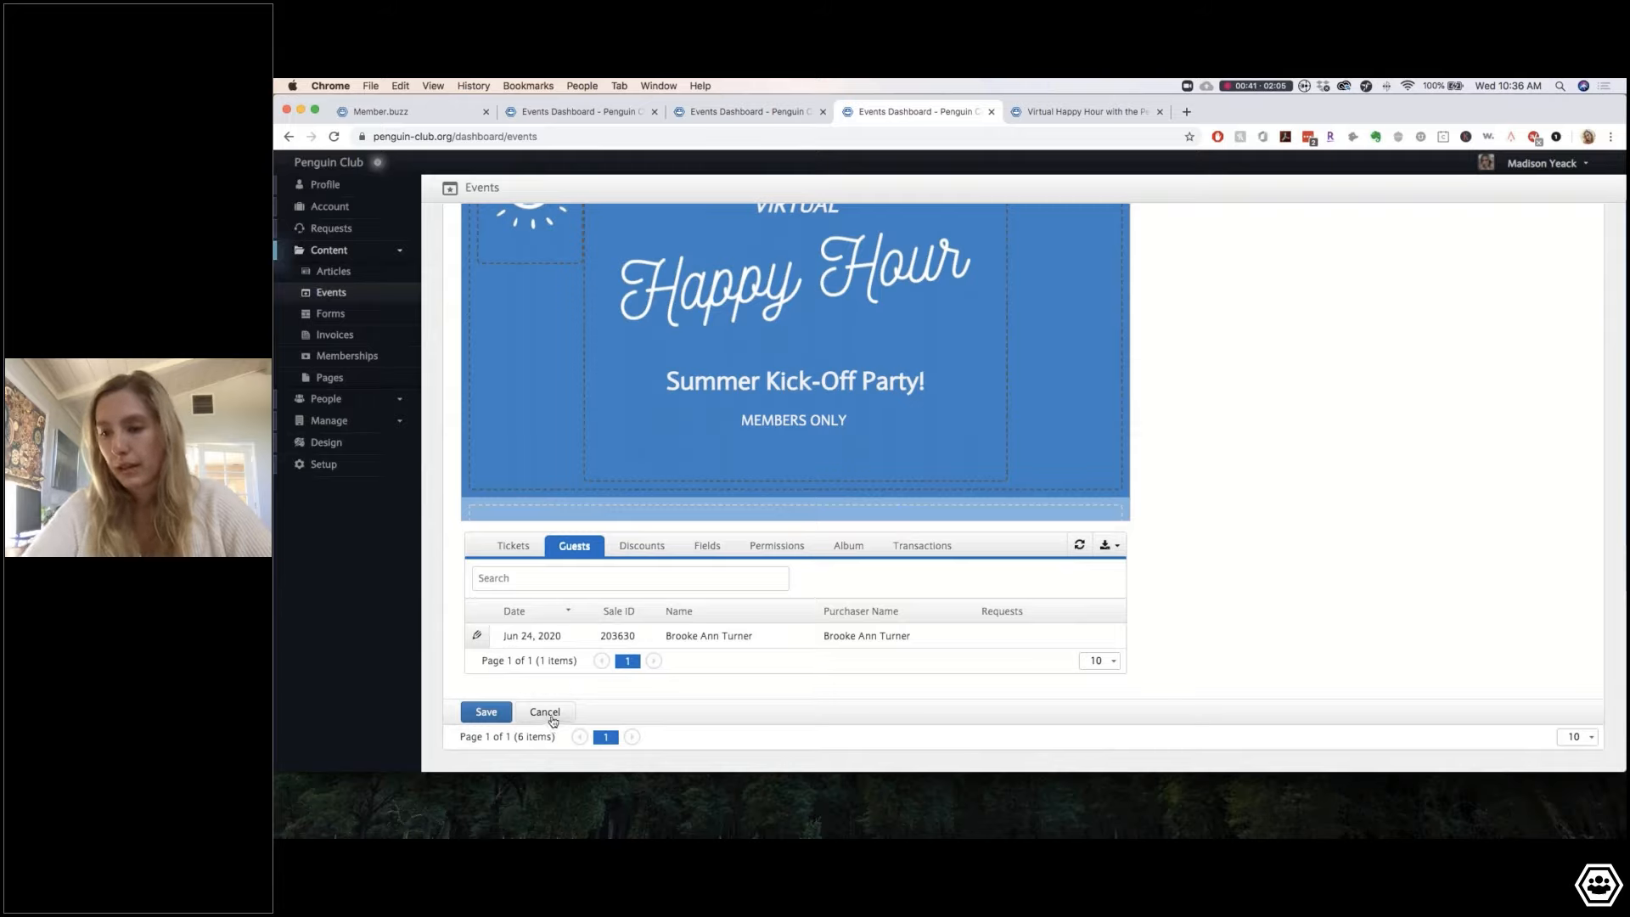
scroll(651, 618, "down", 1)
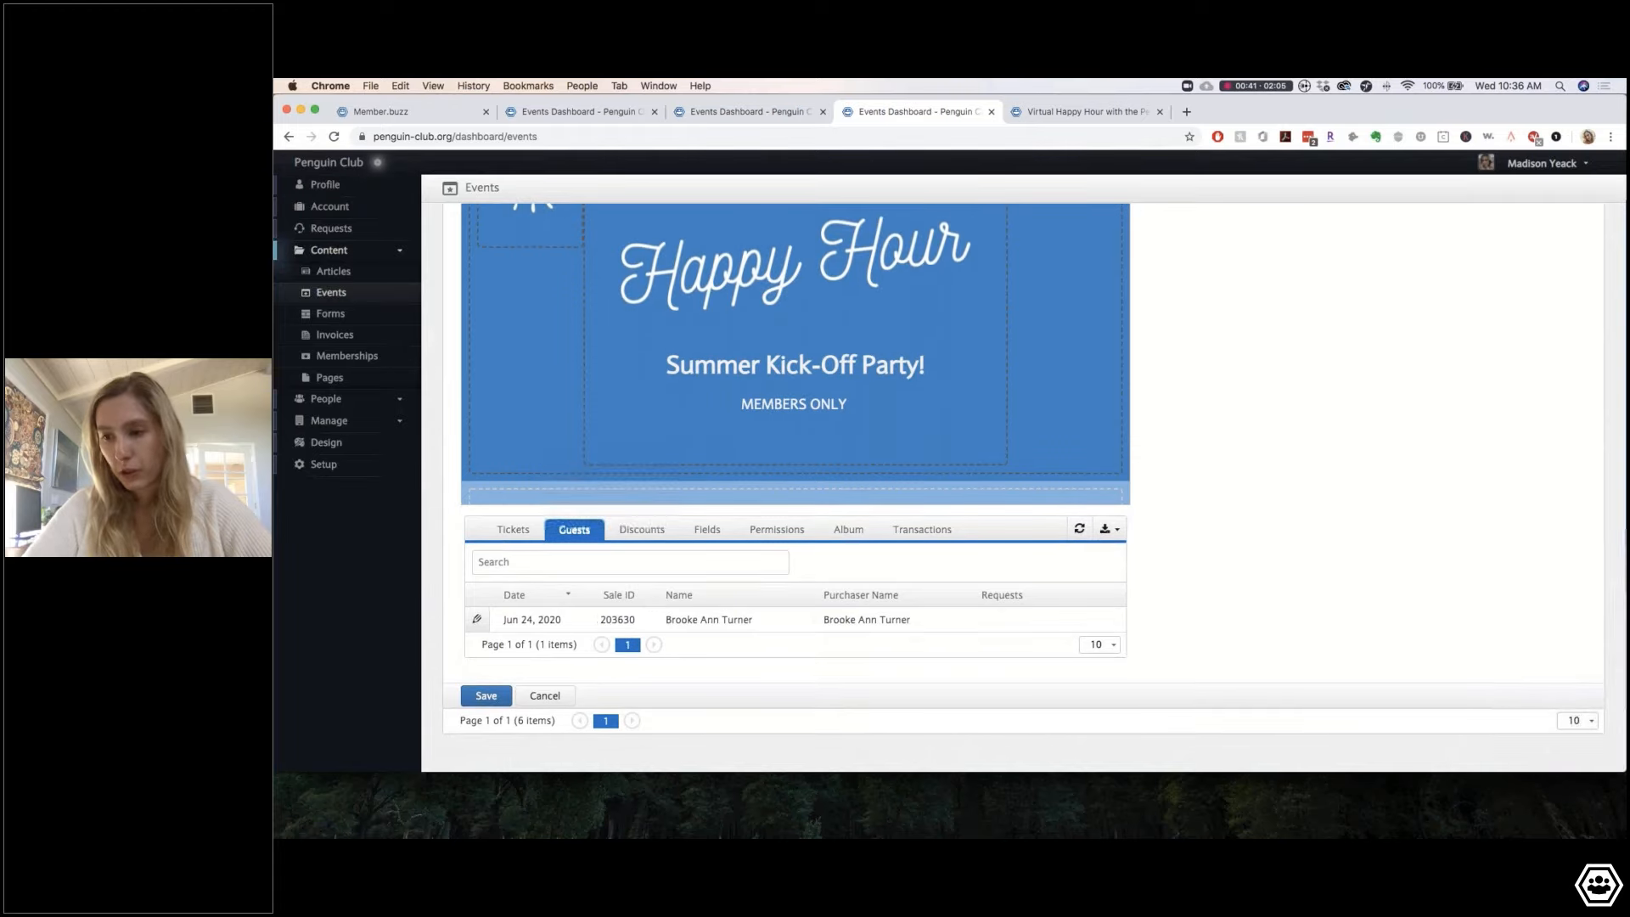
left_click(545, 697)
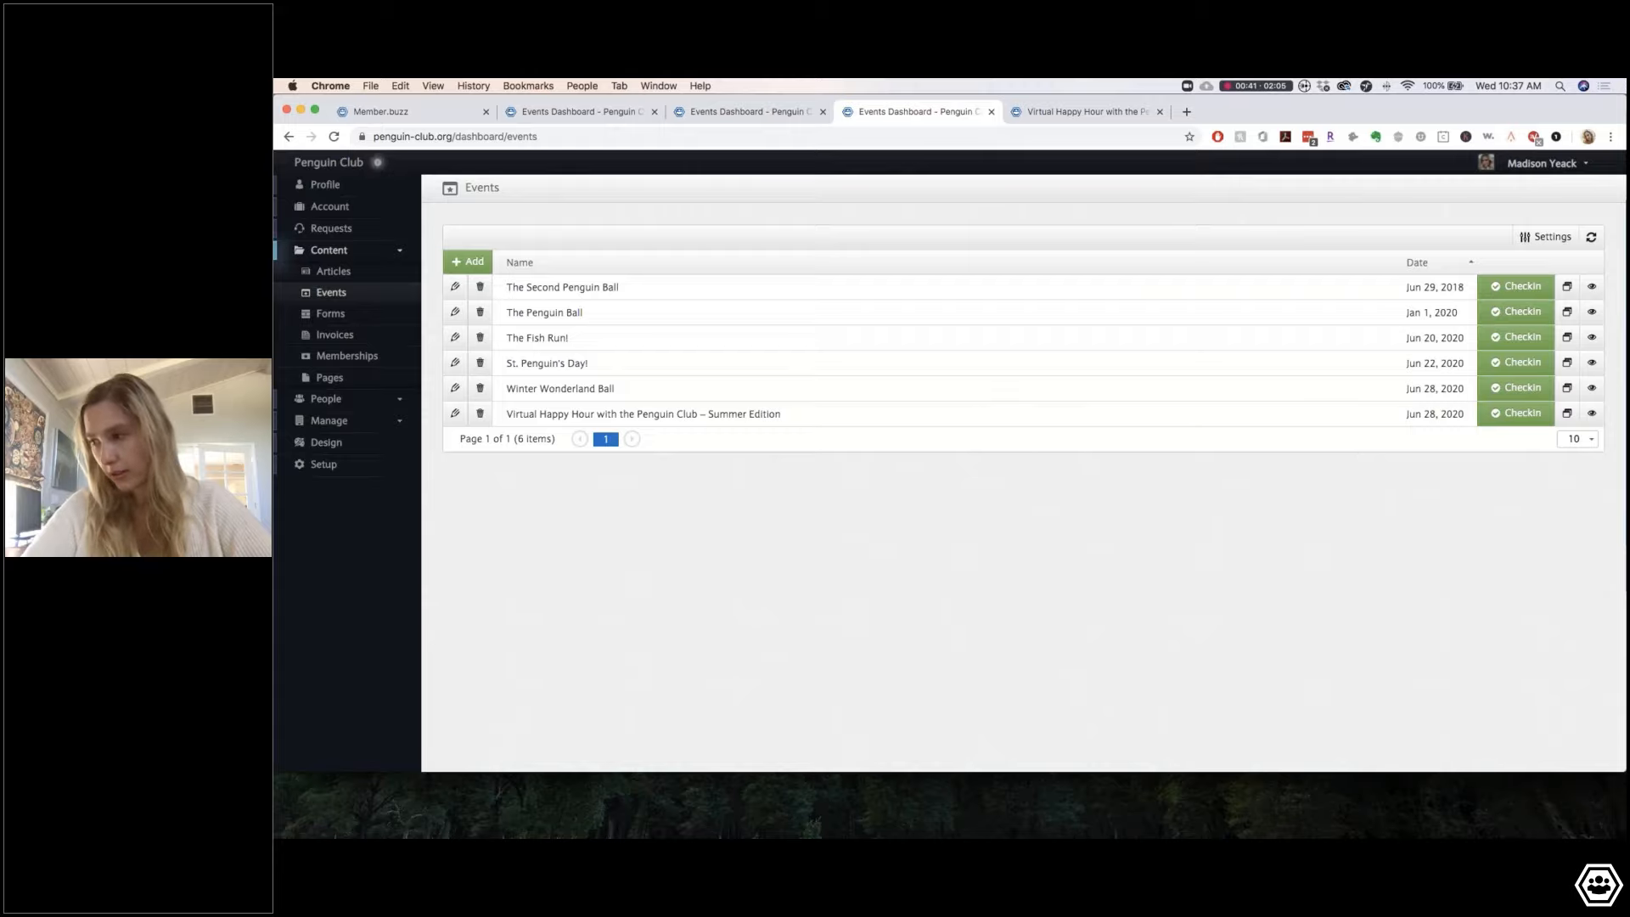
Step: Mark the Virtual Happy Hour event's only guest as checked in
left_click(1516, 413)
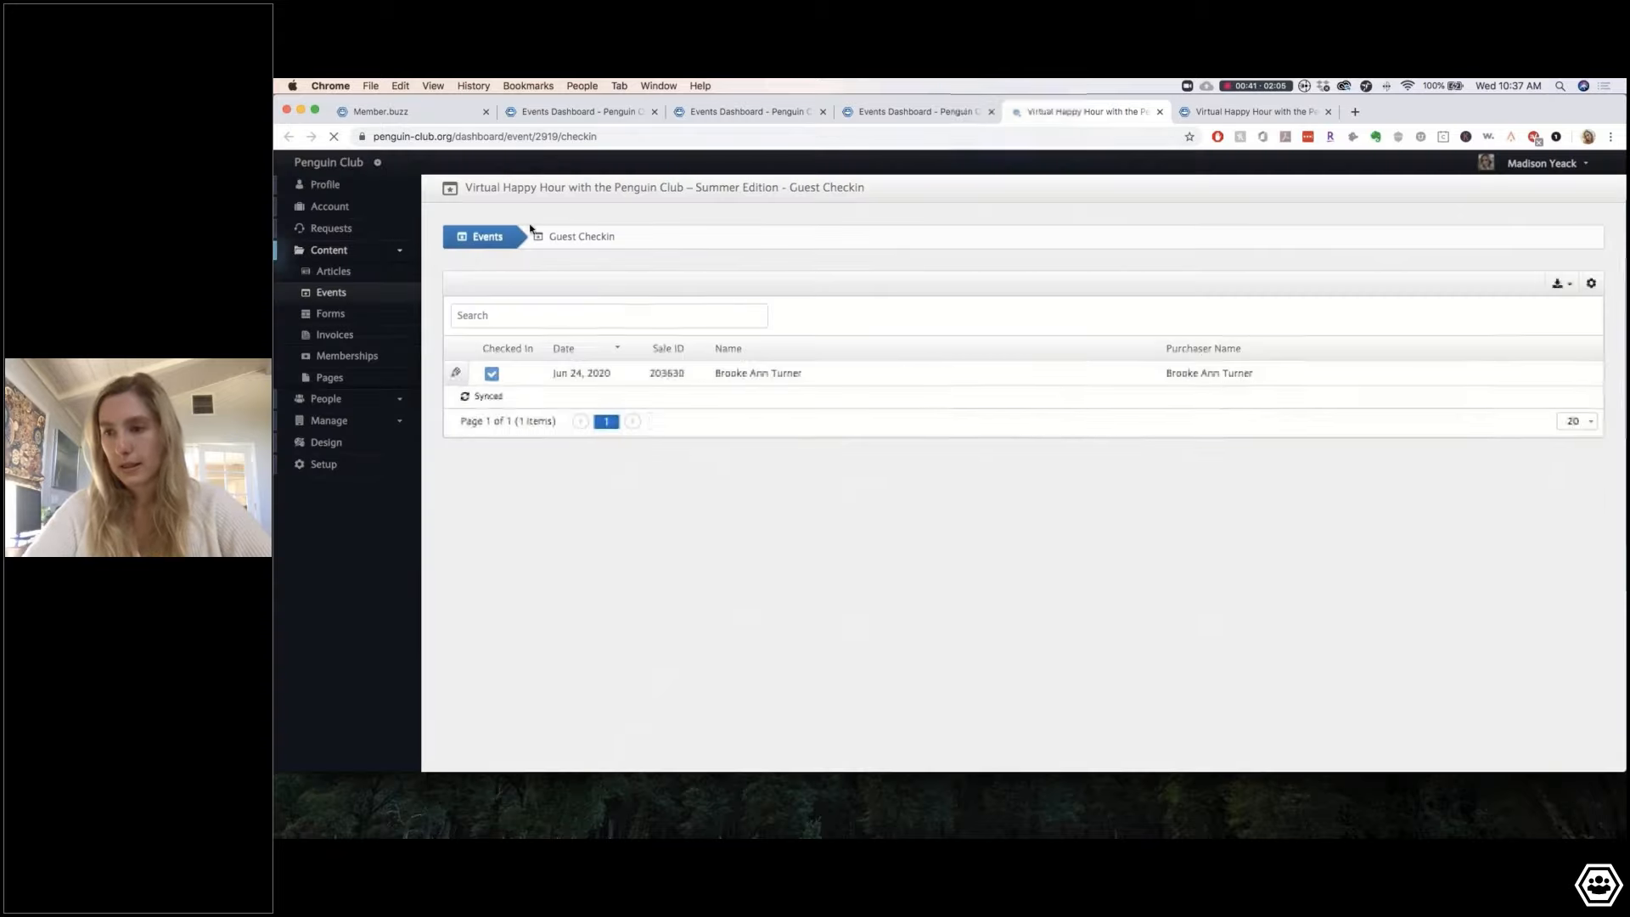
left_click(491, 375)
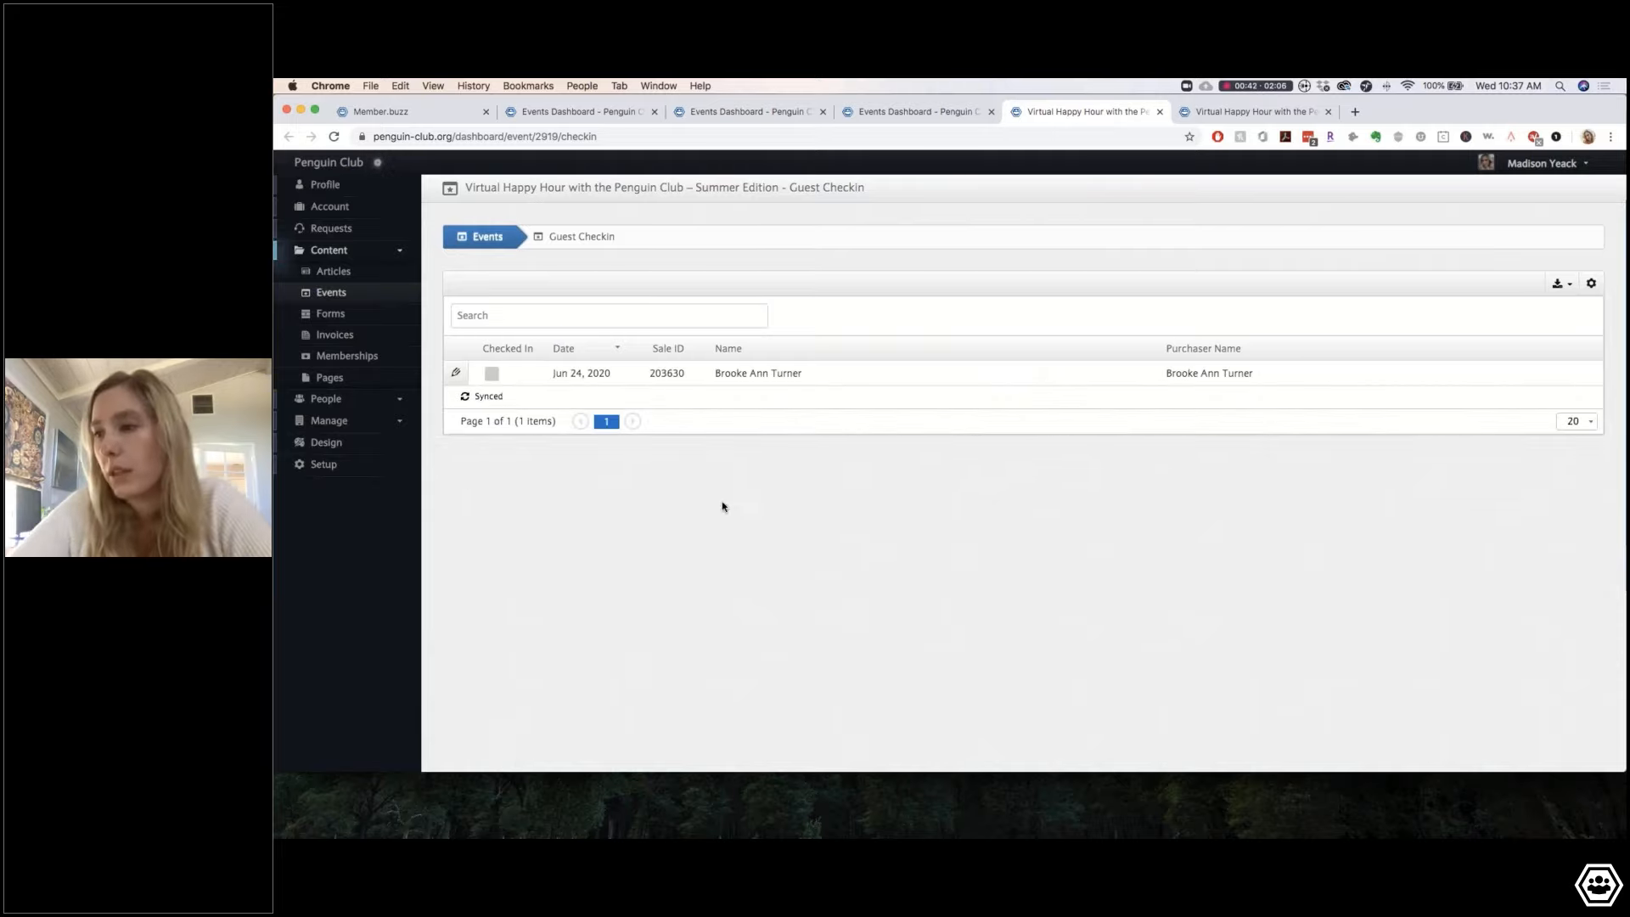
left_click(393, 423)
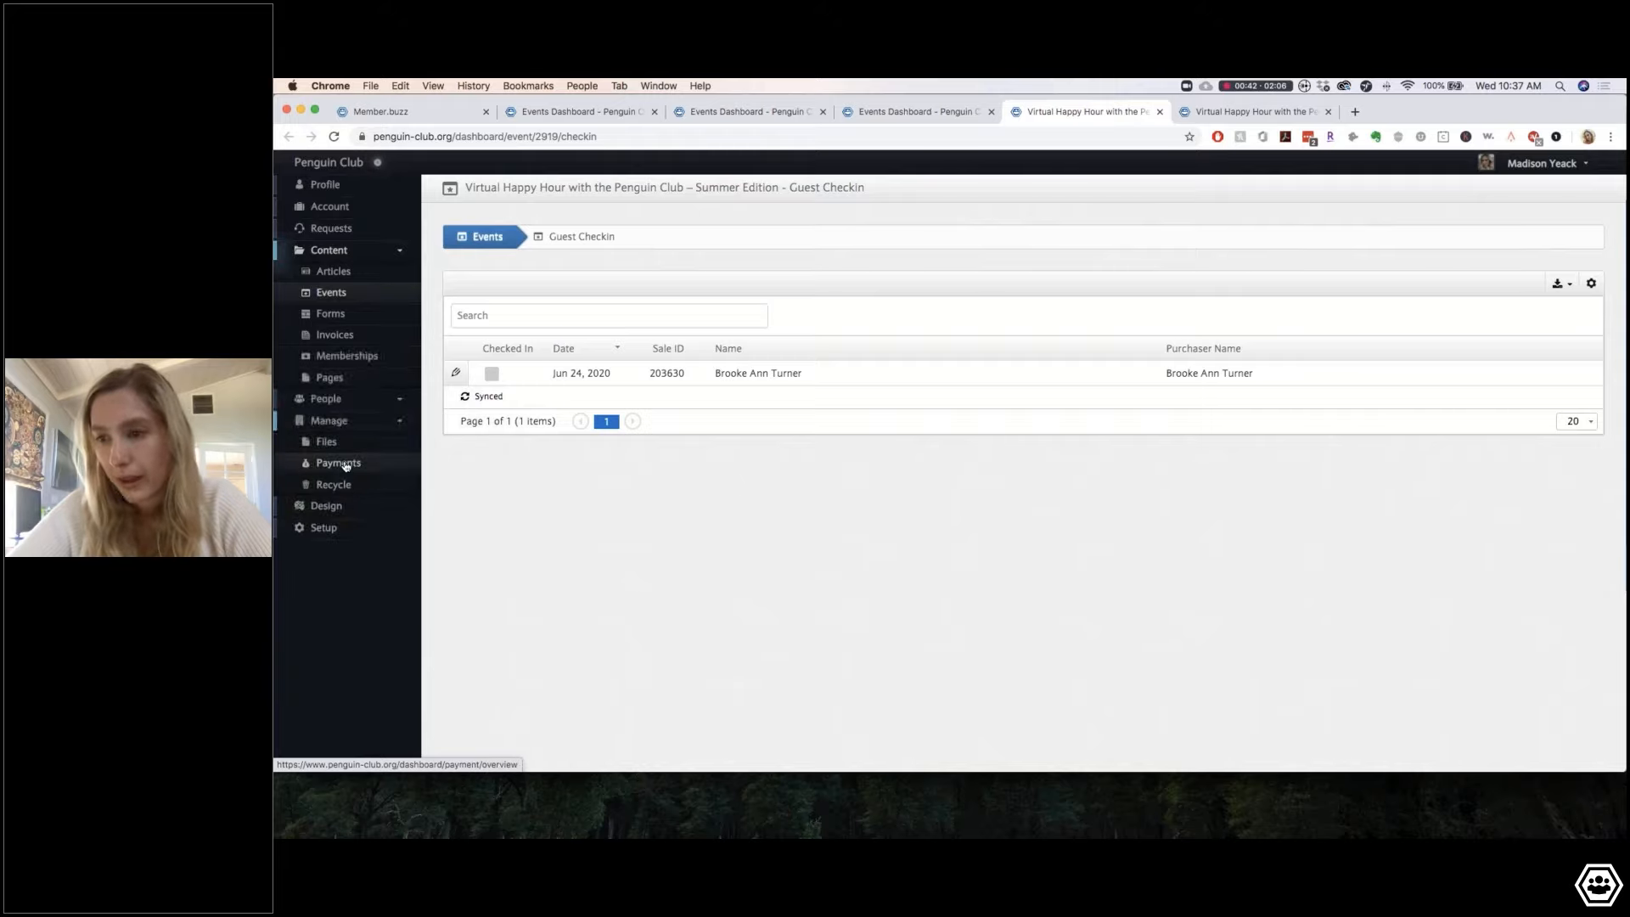
Step: Open Payments, glance at Events, then view Transactions showing the $50.00 Scholar purchase
left_click(346, 465)
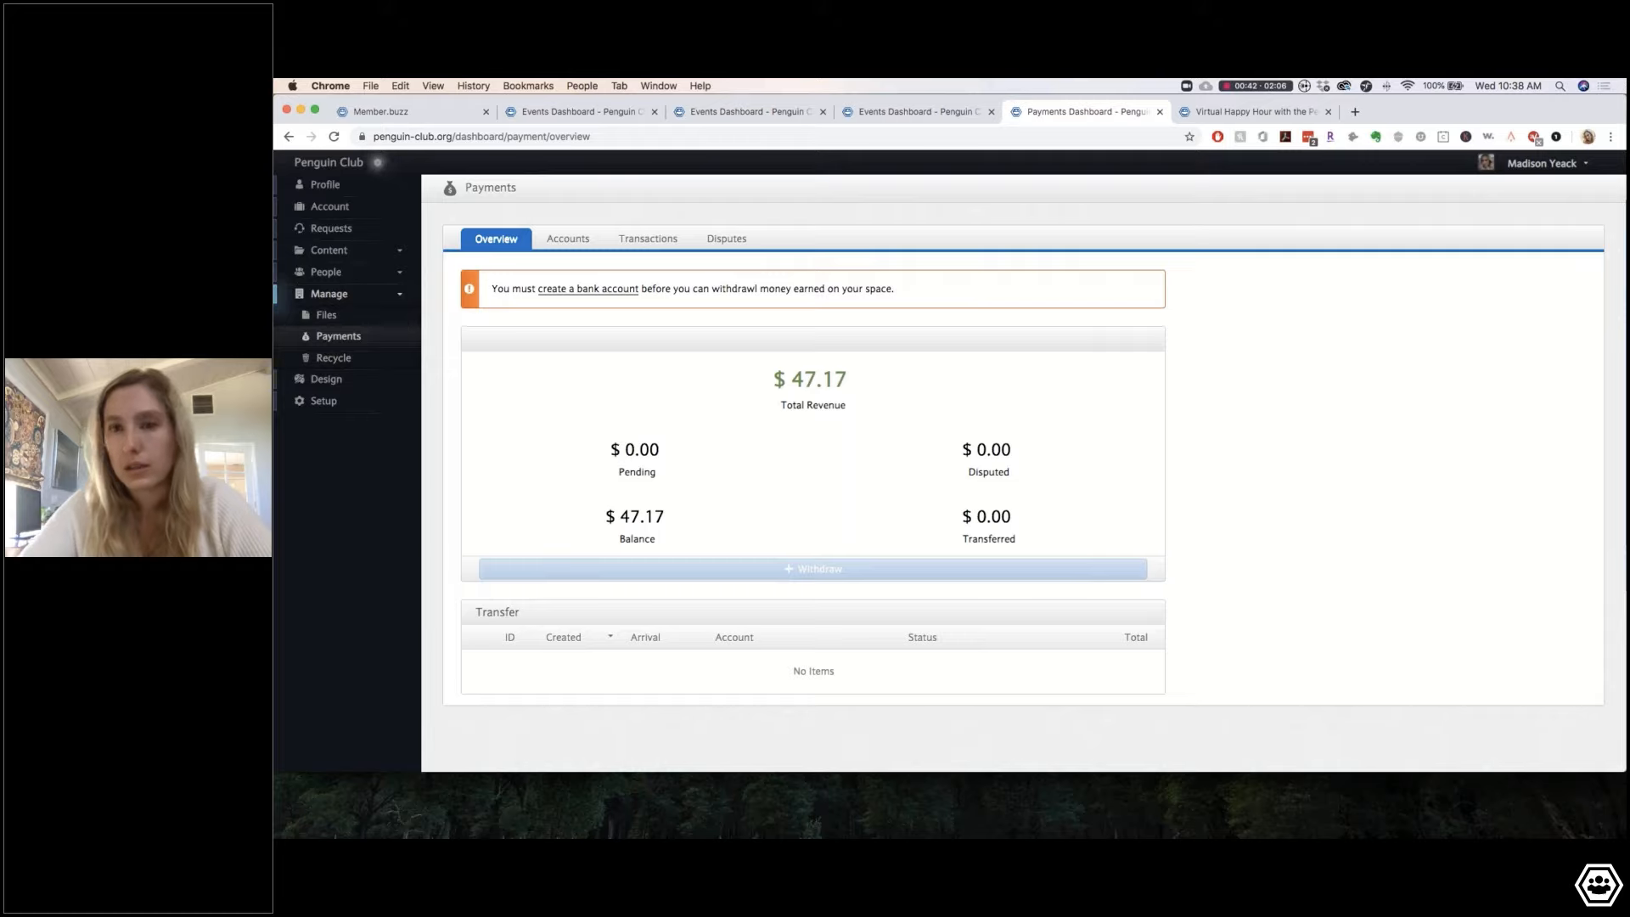
left_click(335, 250)
left_click(337, 295)
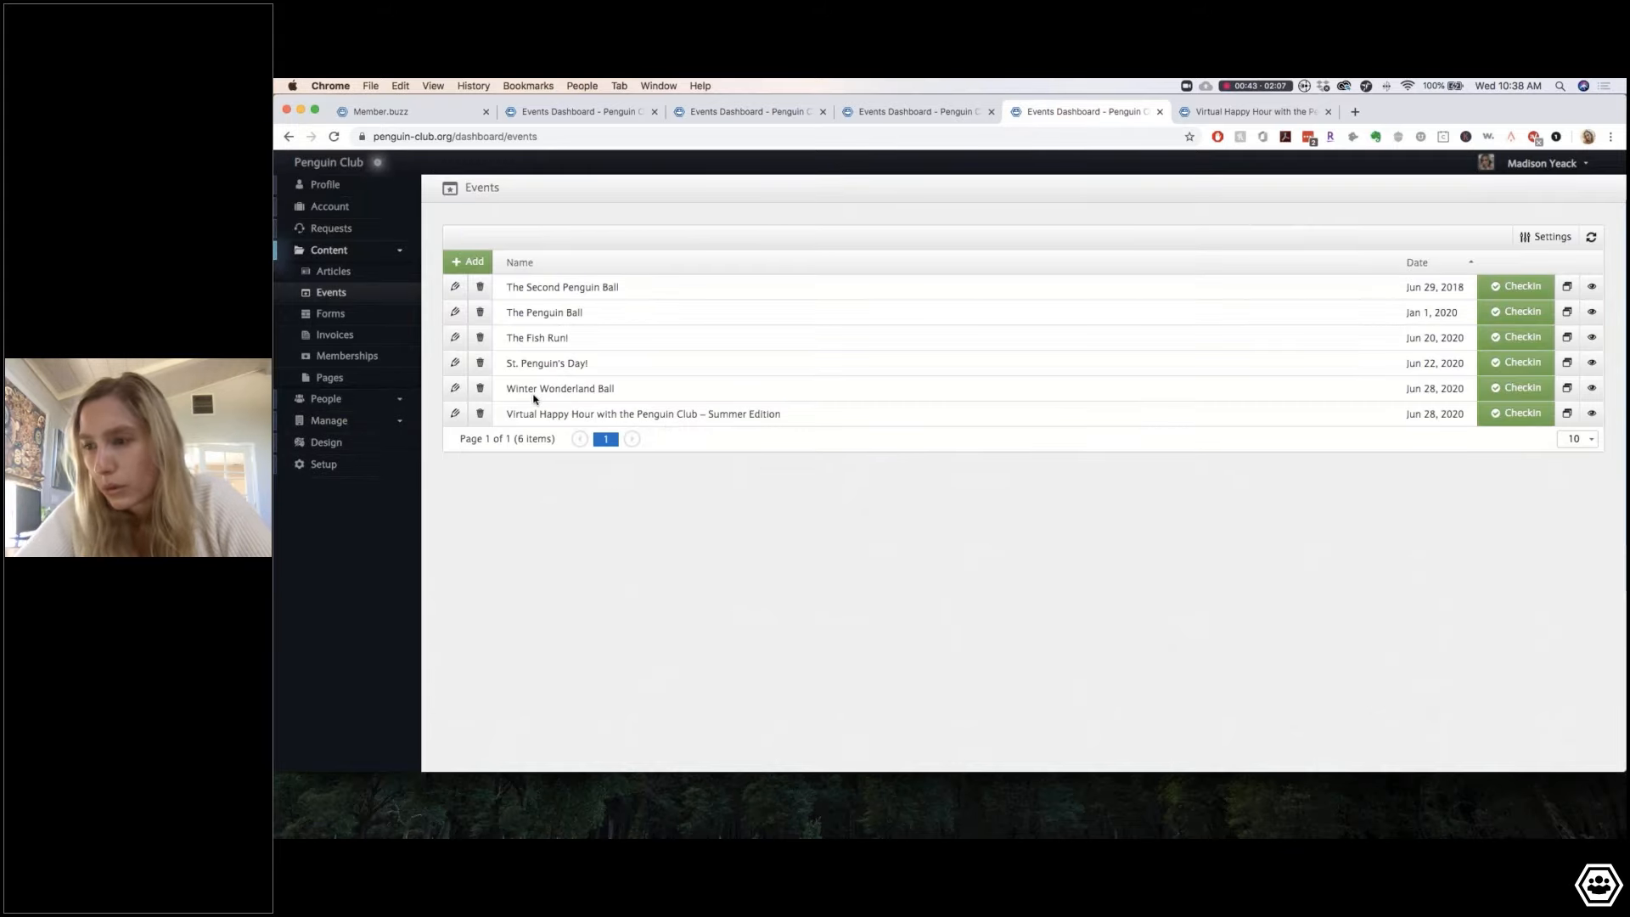
left_click(361, 421)
left_click(351, 466)
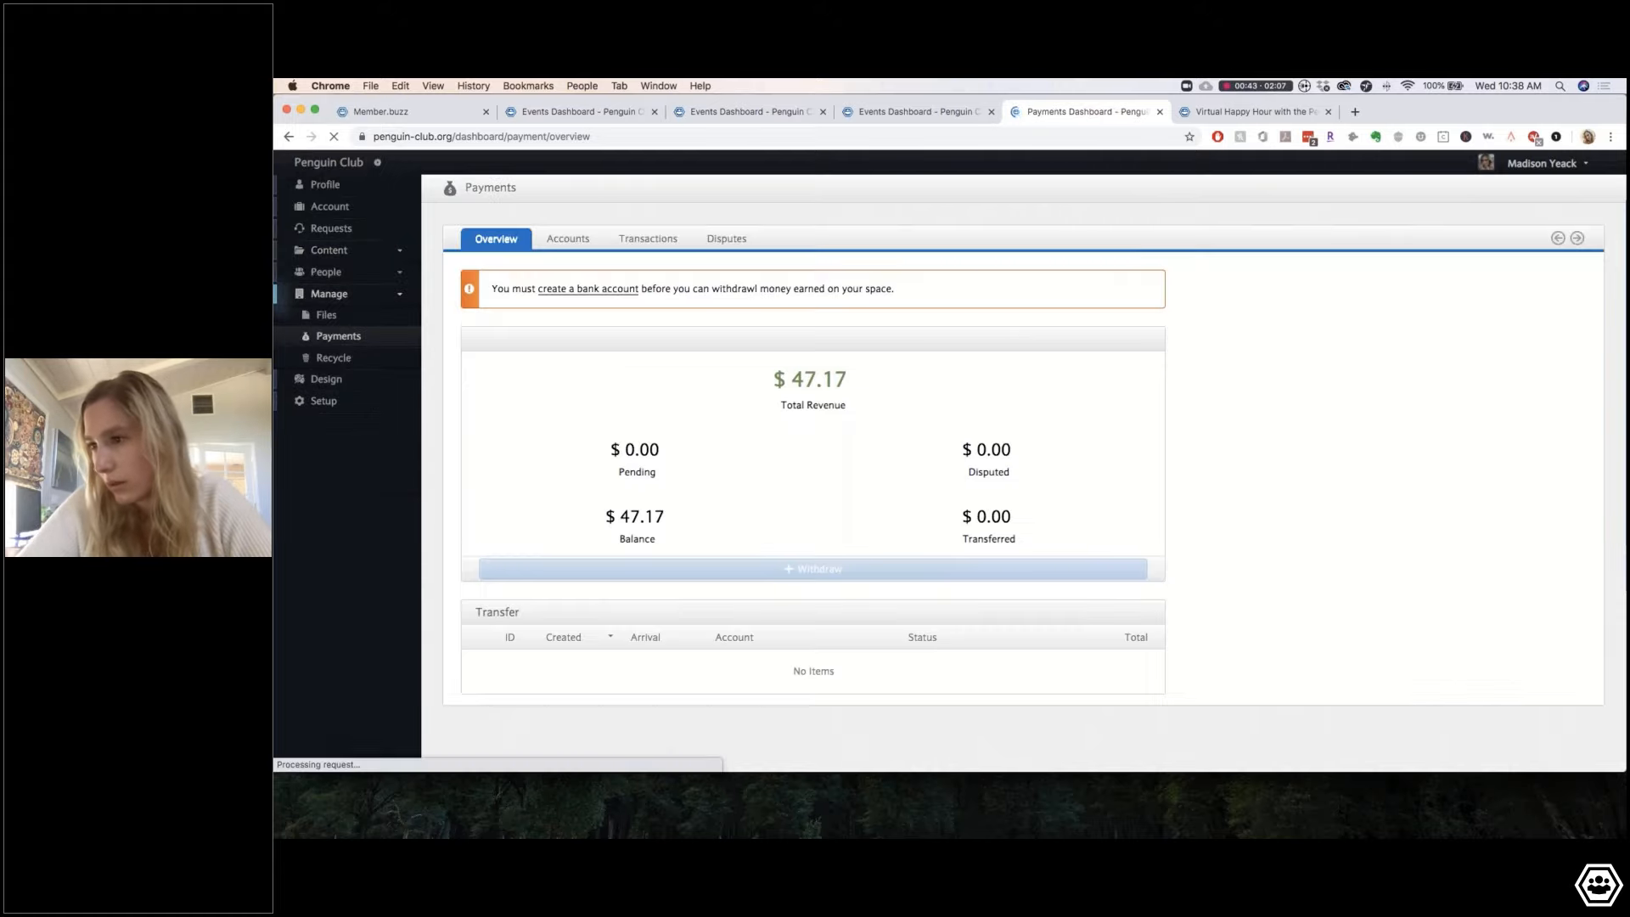
left_click(657, 237)
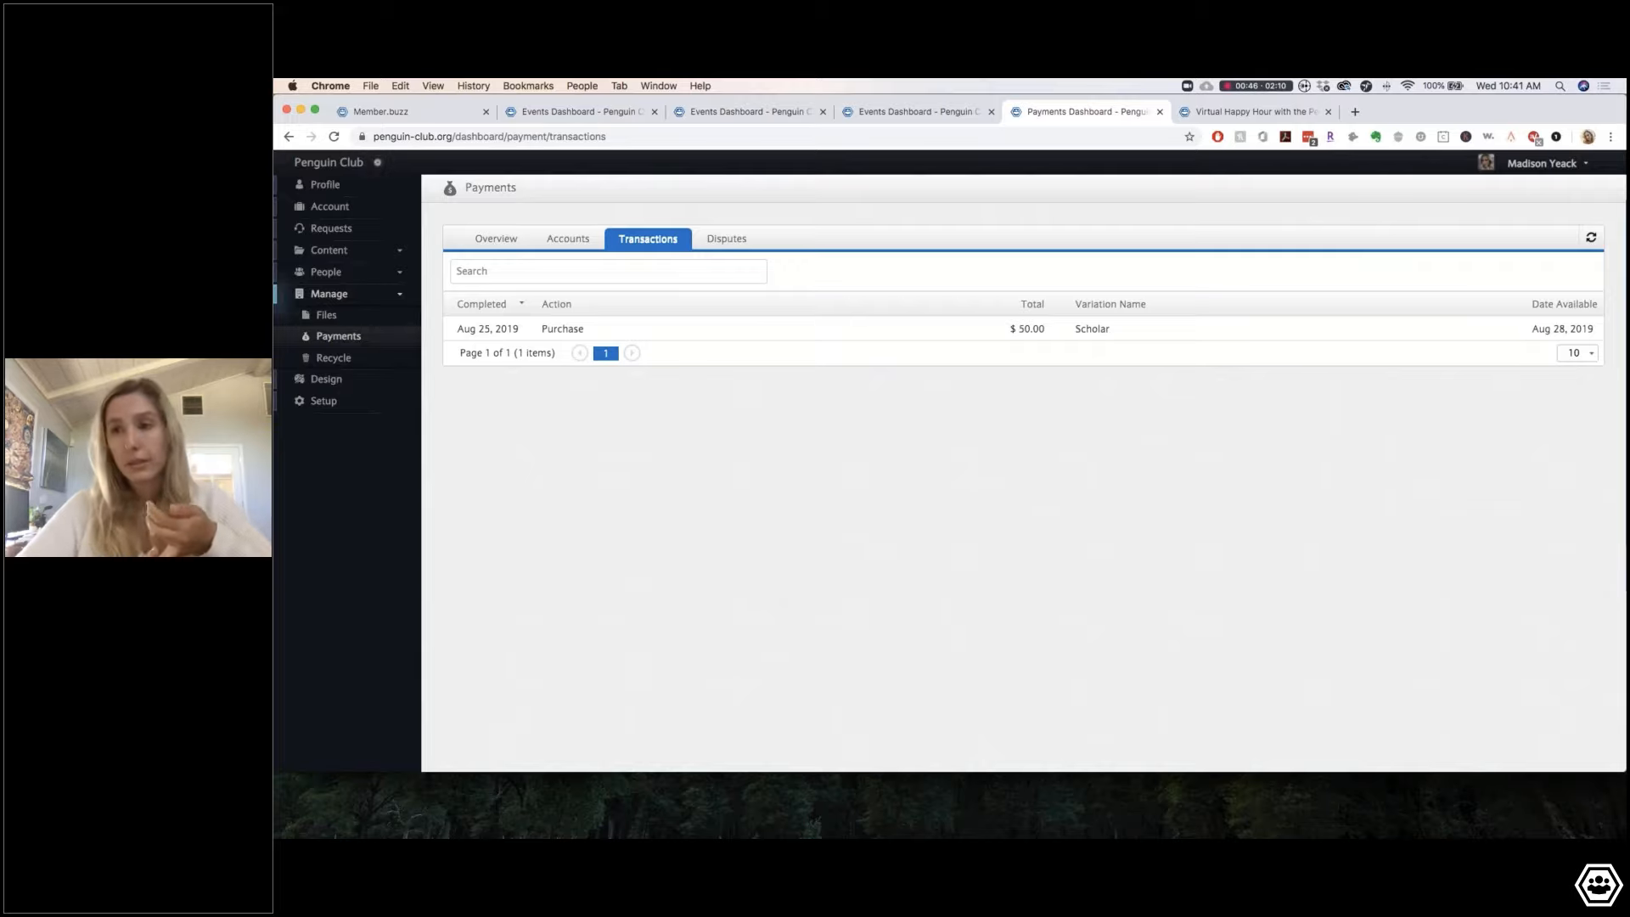
Step: Go to the support Requests page, which has no requests listed yet
left_click(333, 231)
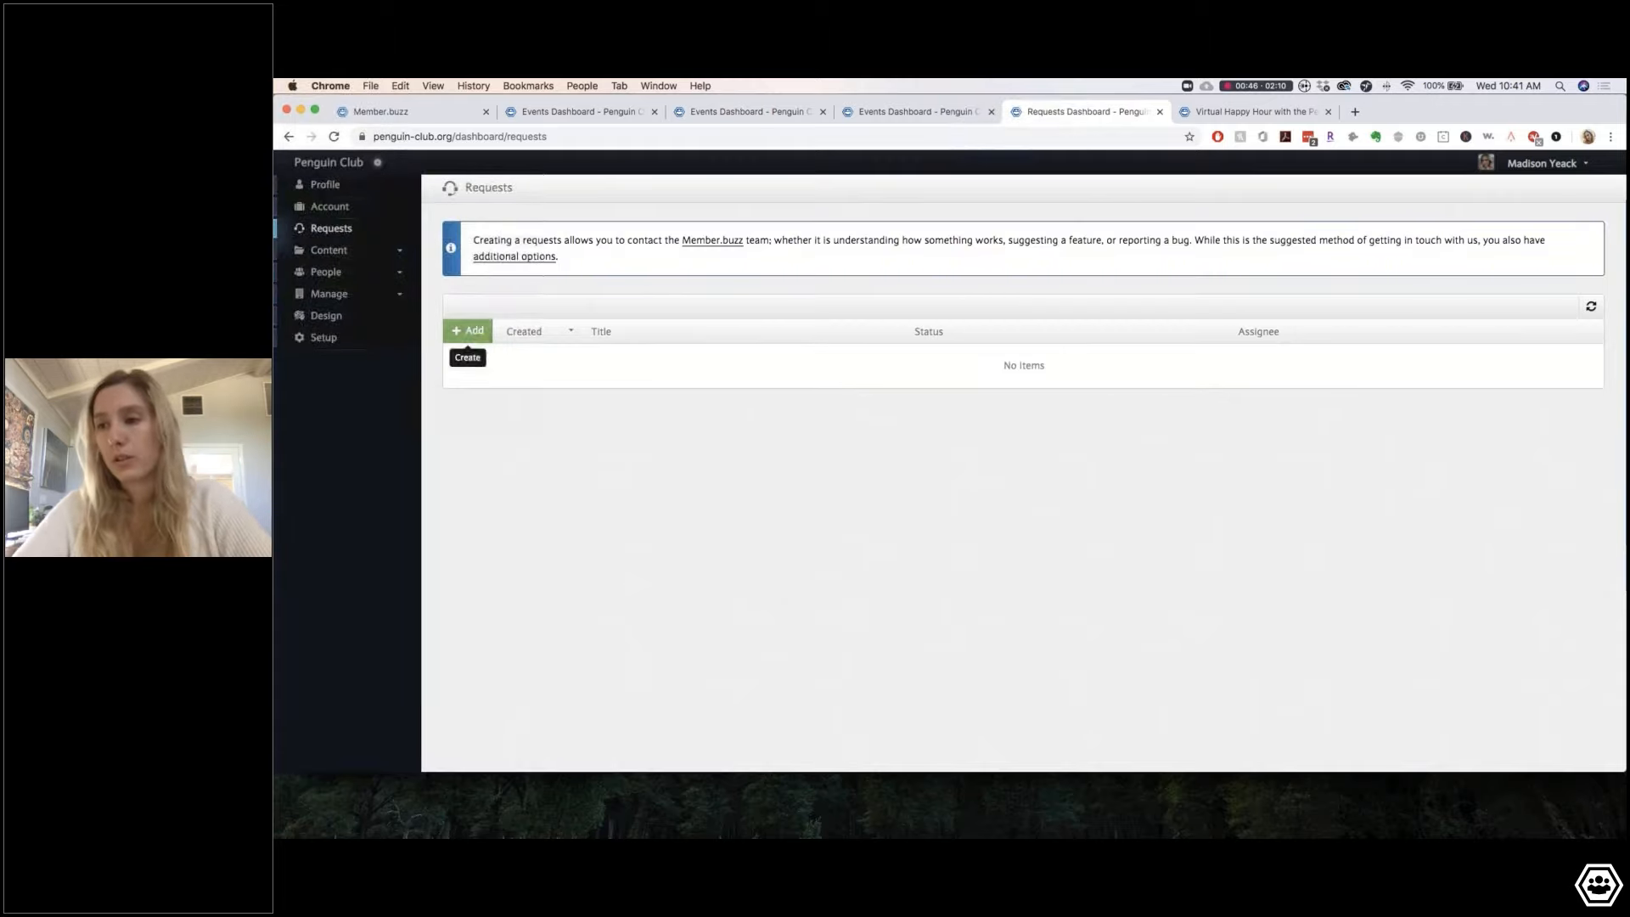
Step: Submit a support request titled 'I want a collaboration tool!' with description 'thank you!'
left_click(467, 330)
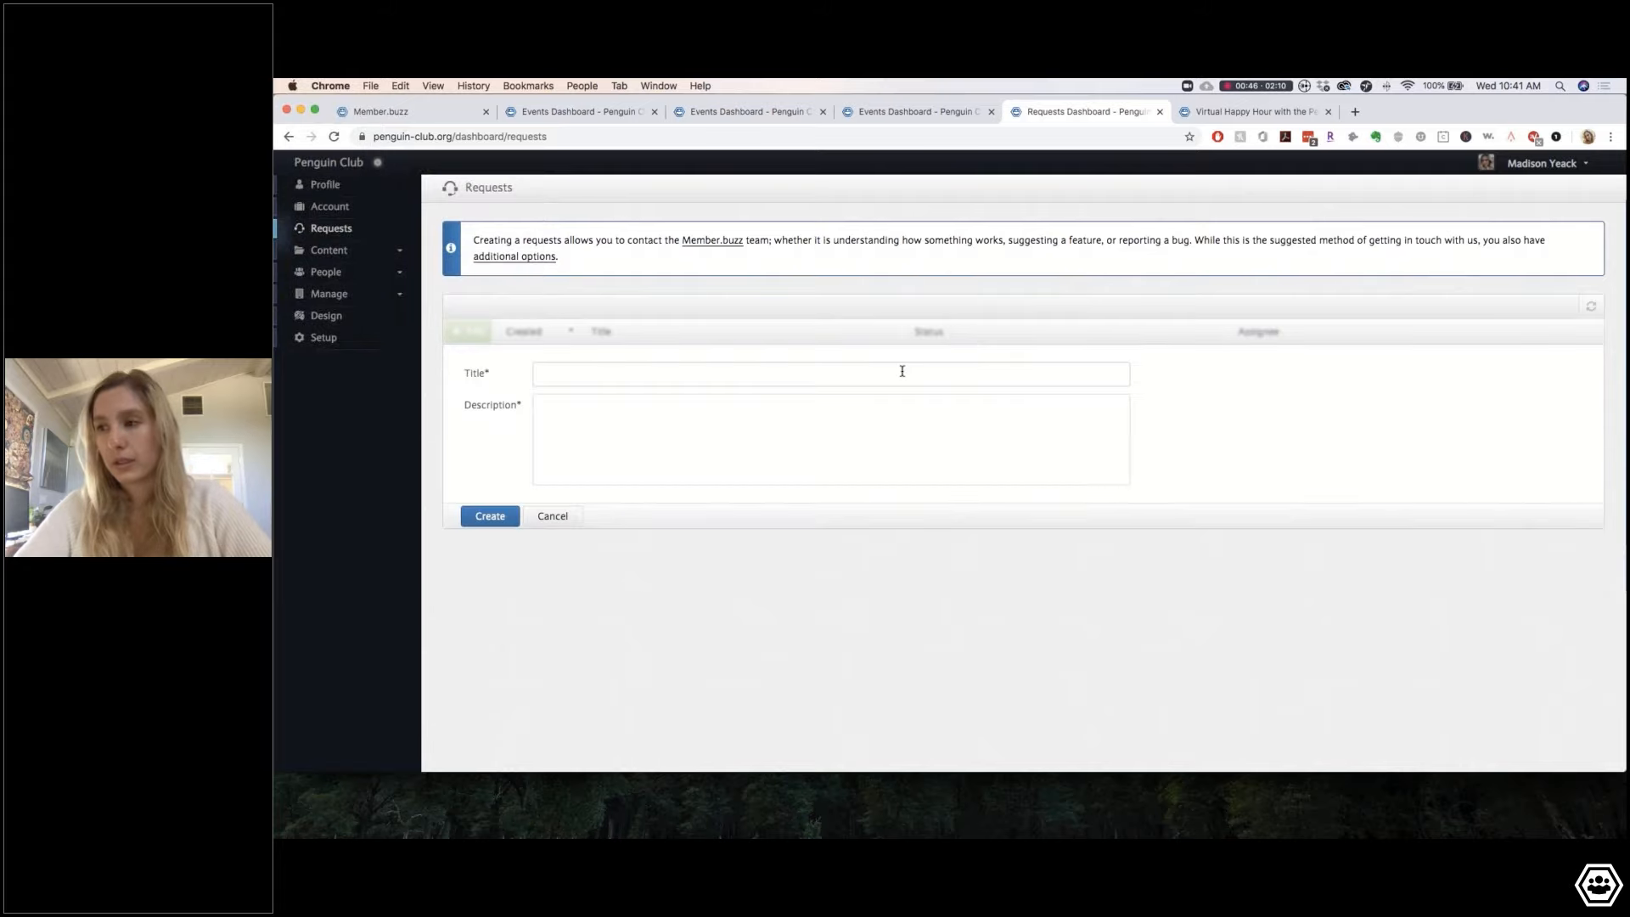
left_click(637, 375)
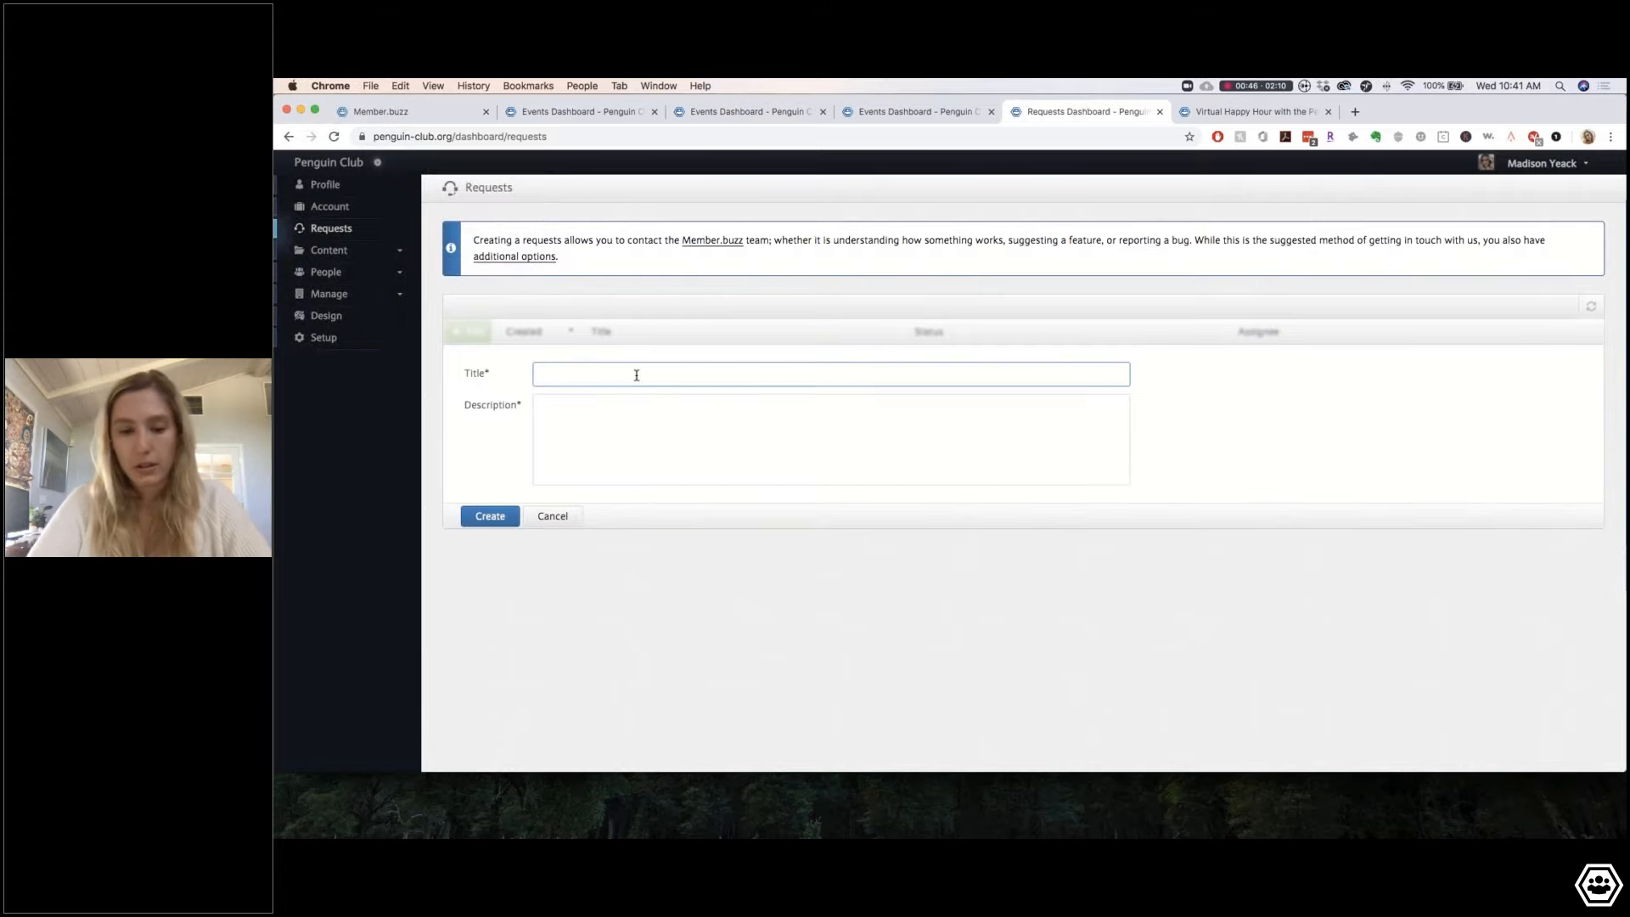
type("I want ")
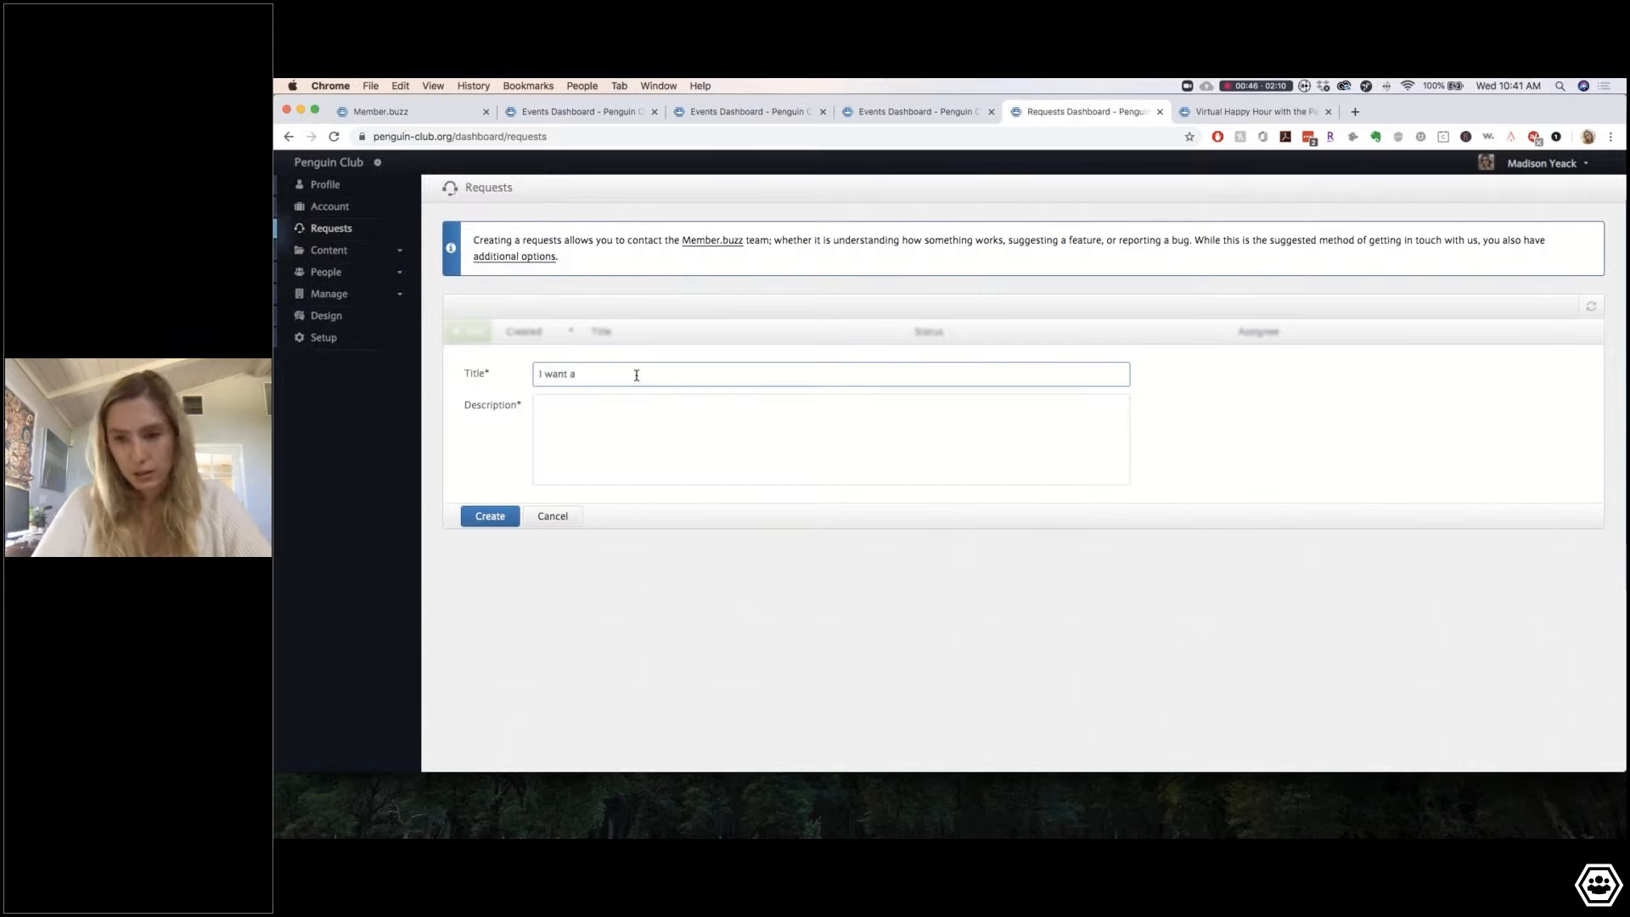
type("a collaborati")
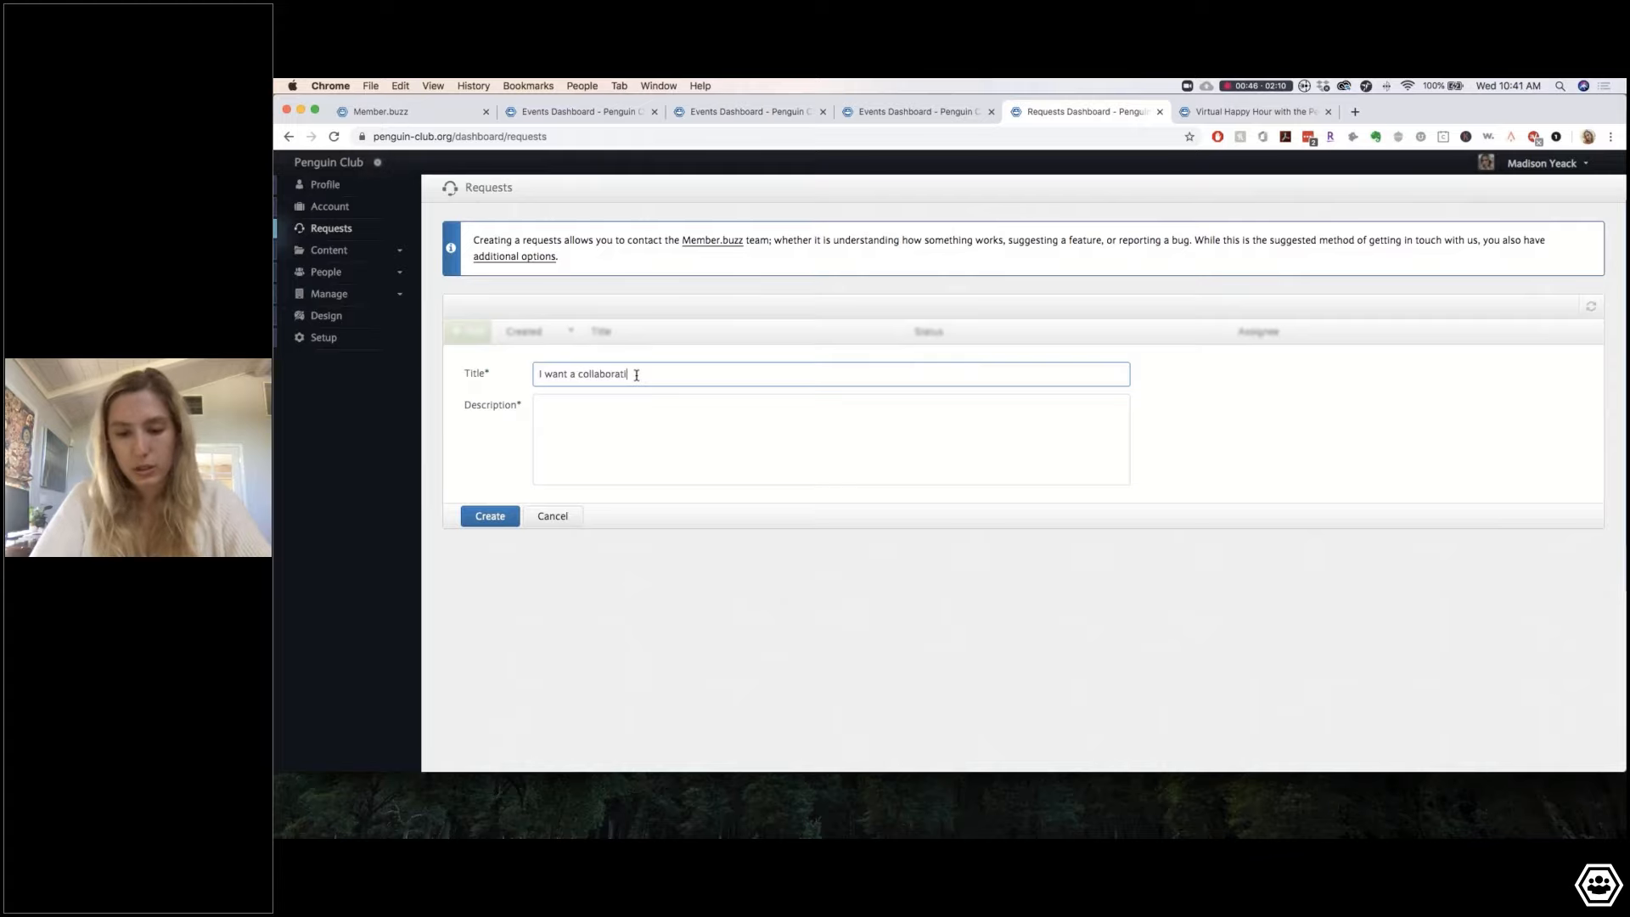
type("on tool!")
left_click(641, 408)
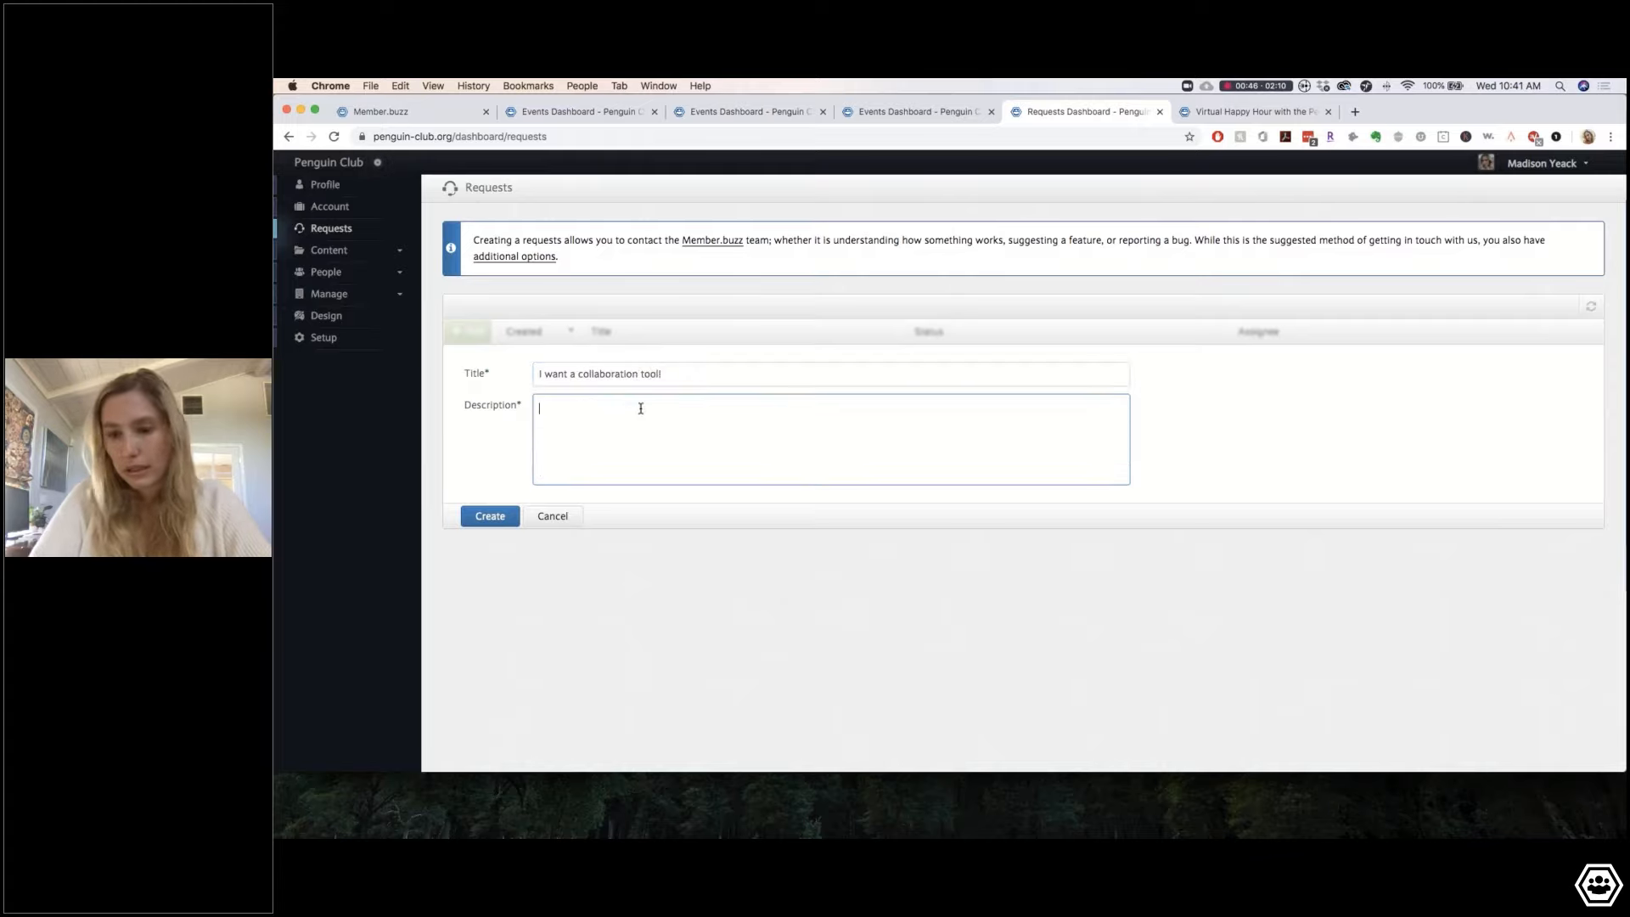
type("thank yo")
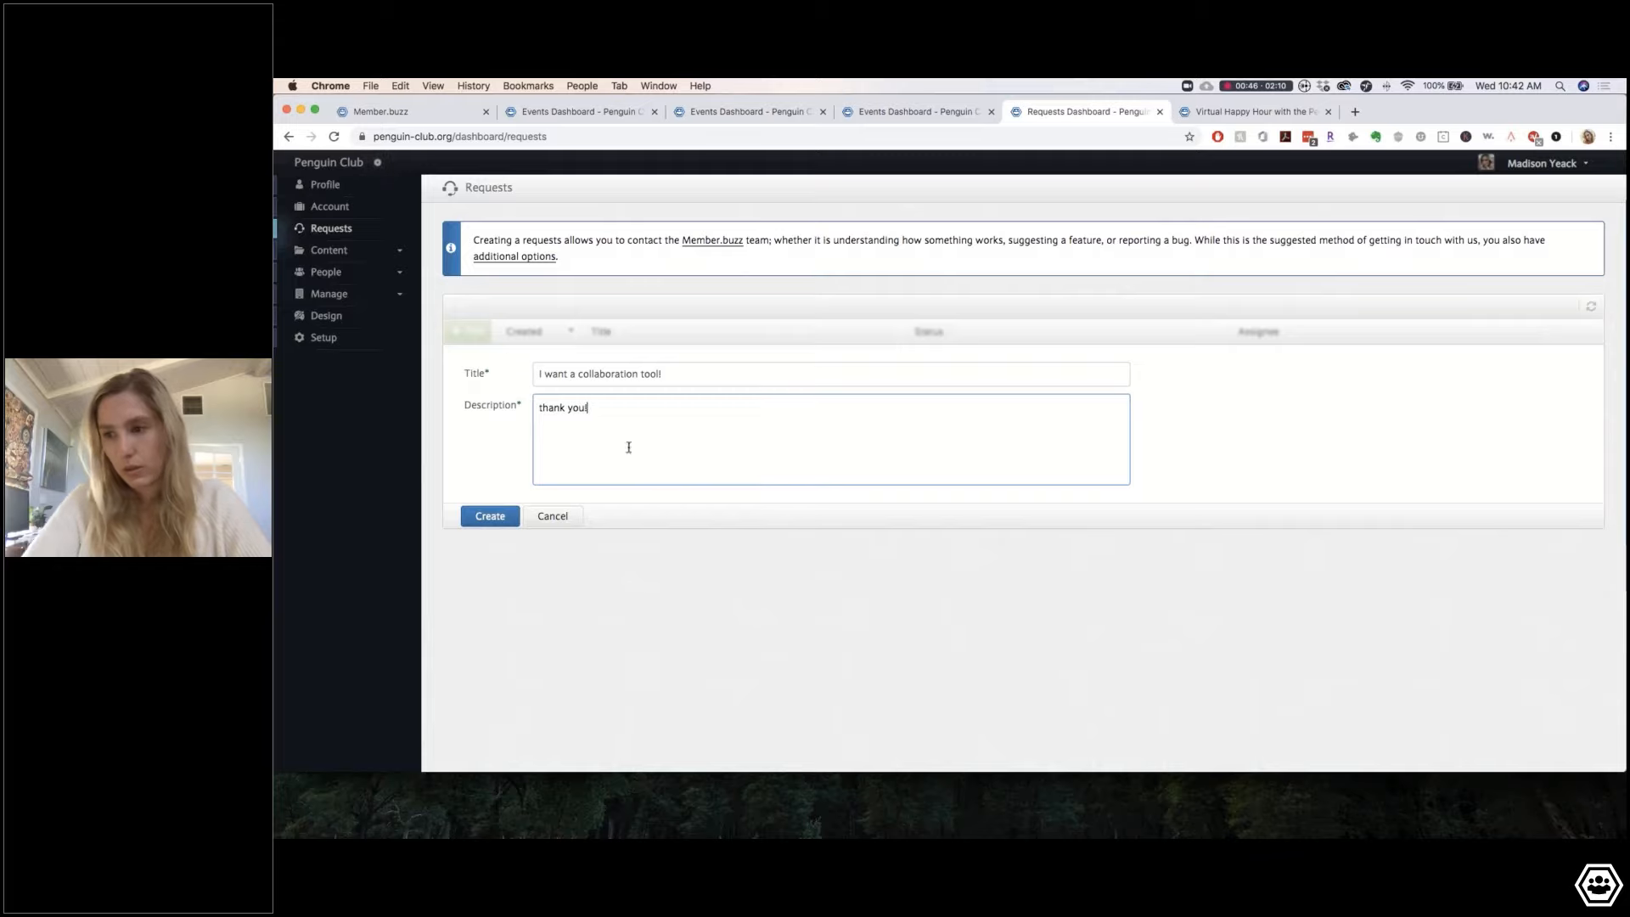
type("u!")
left_click(499, 523)
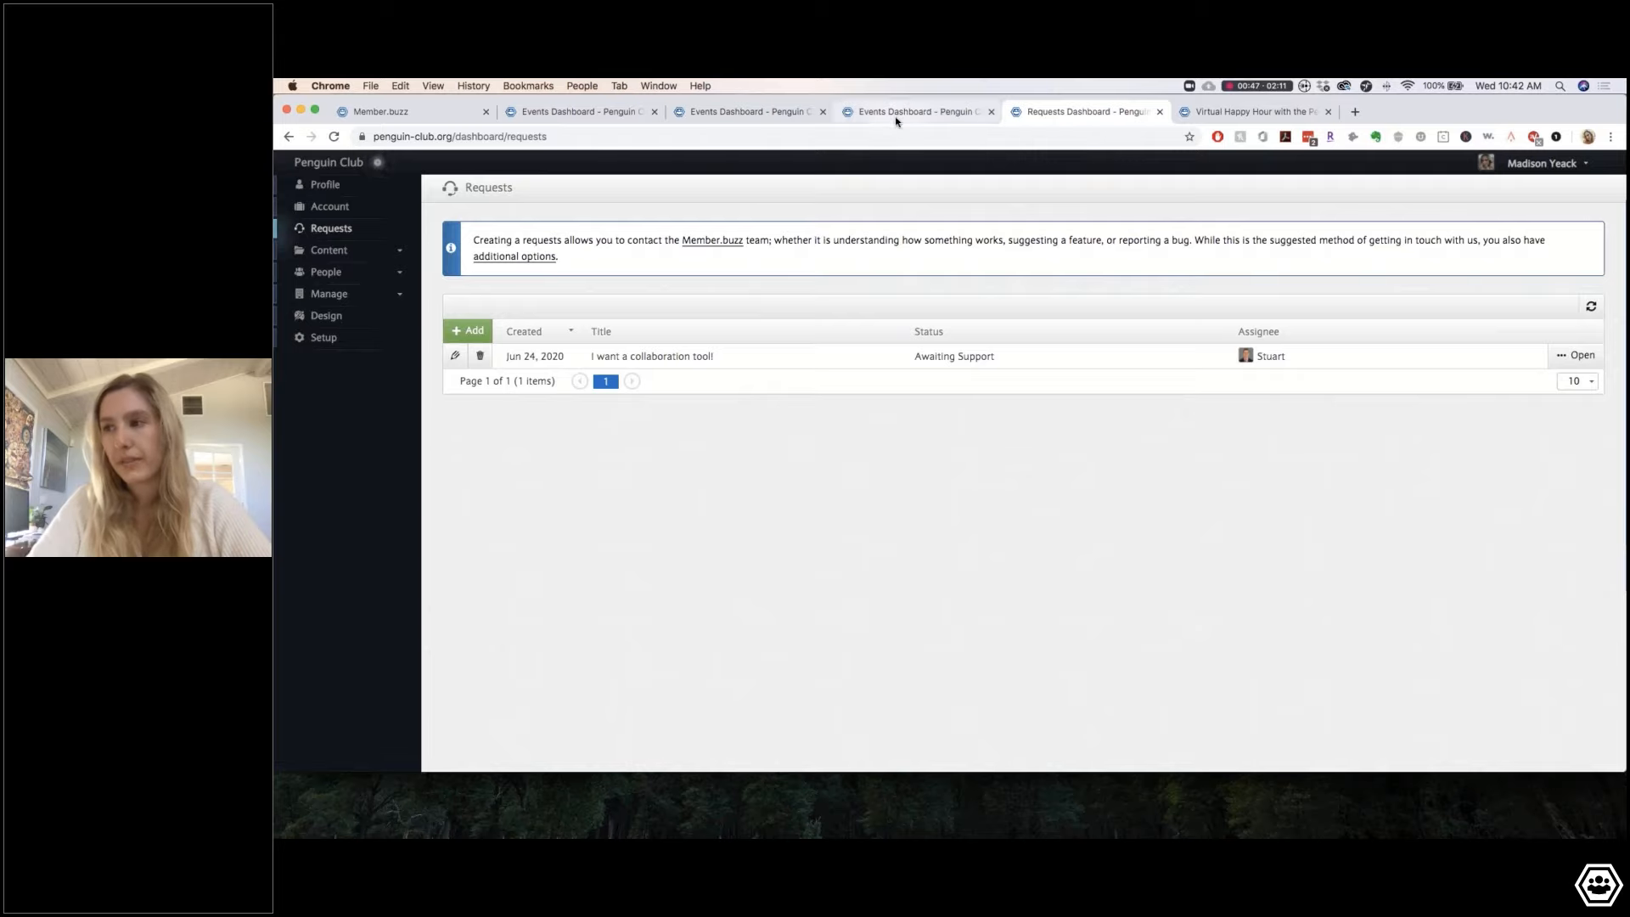
left_click(849, 114)
Step: Scroll through the public Virtual Happy Hour page's description, three ticket options and comments
left_click(752, 123)
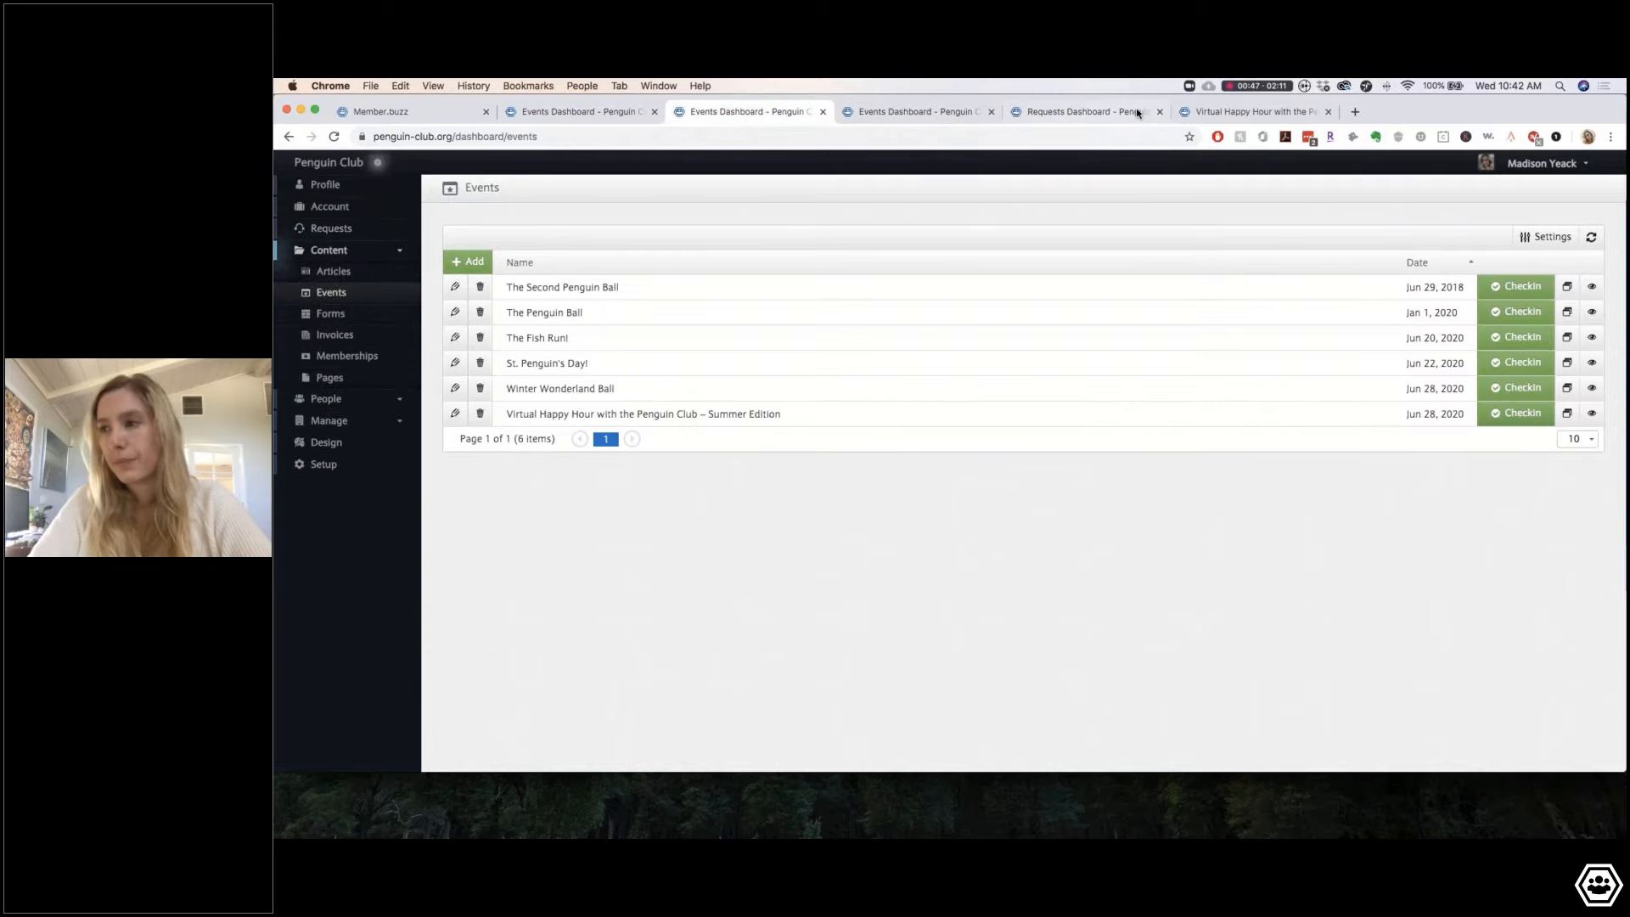
left_click(1244, 115)
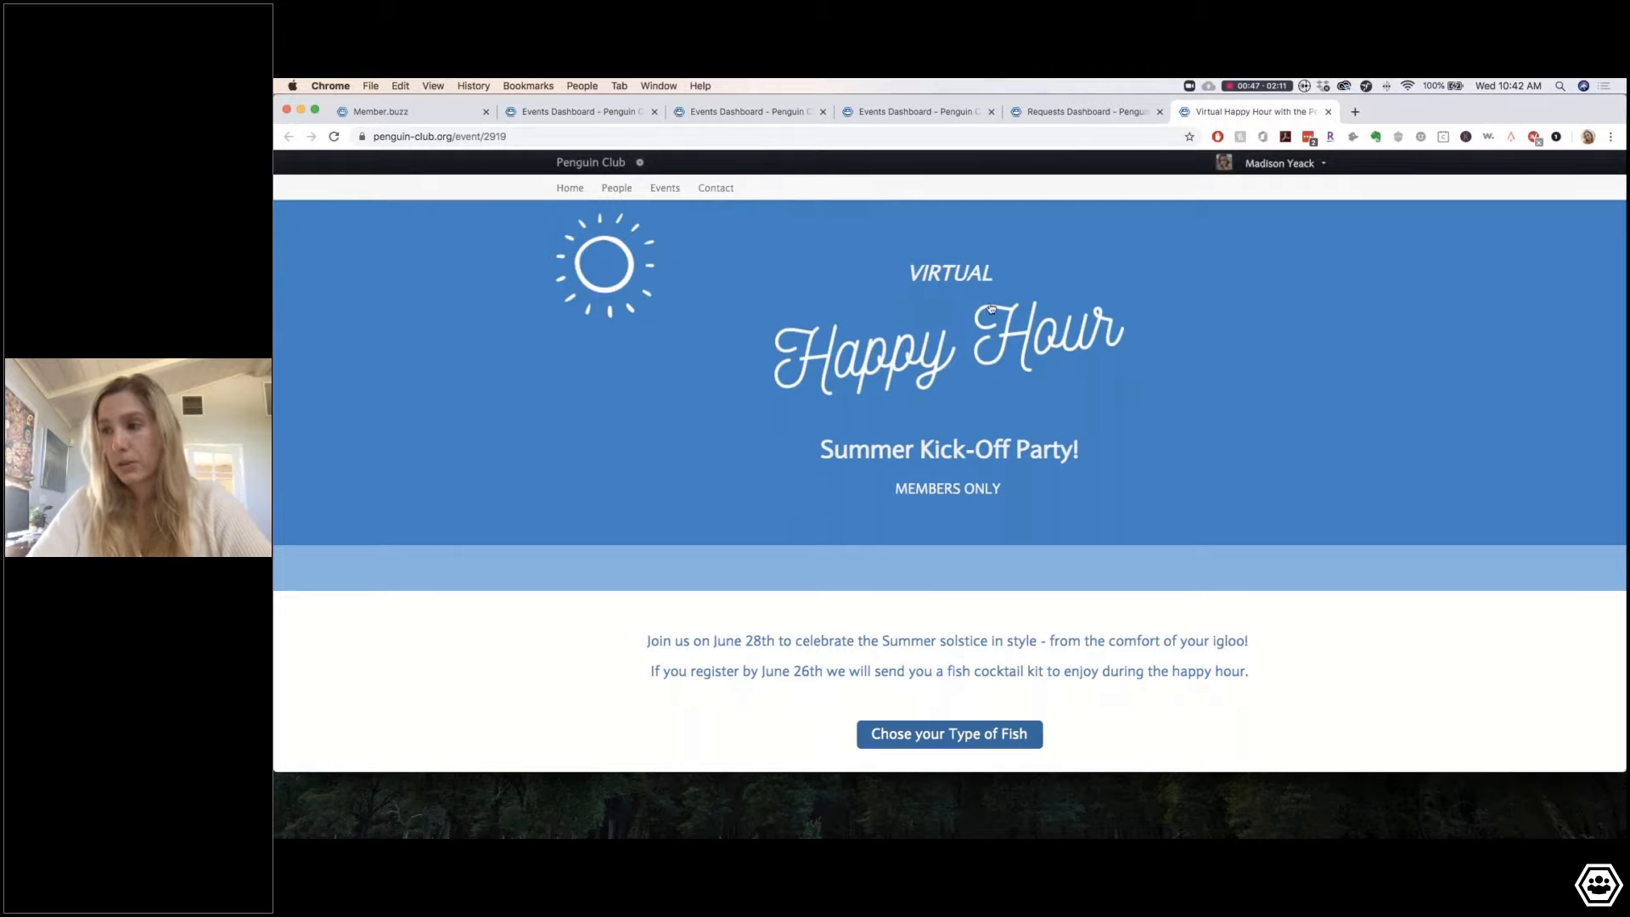
scroll(872, 484, "down", 5)
scroll(723, 441, "up", 5)
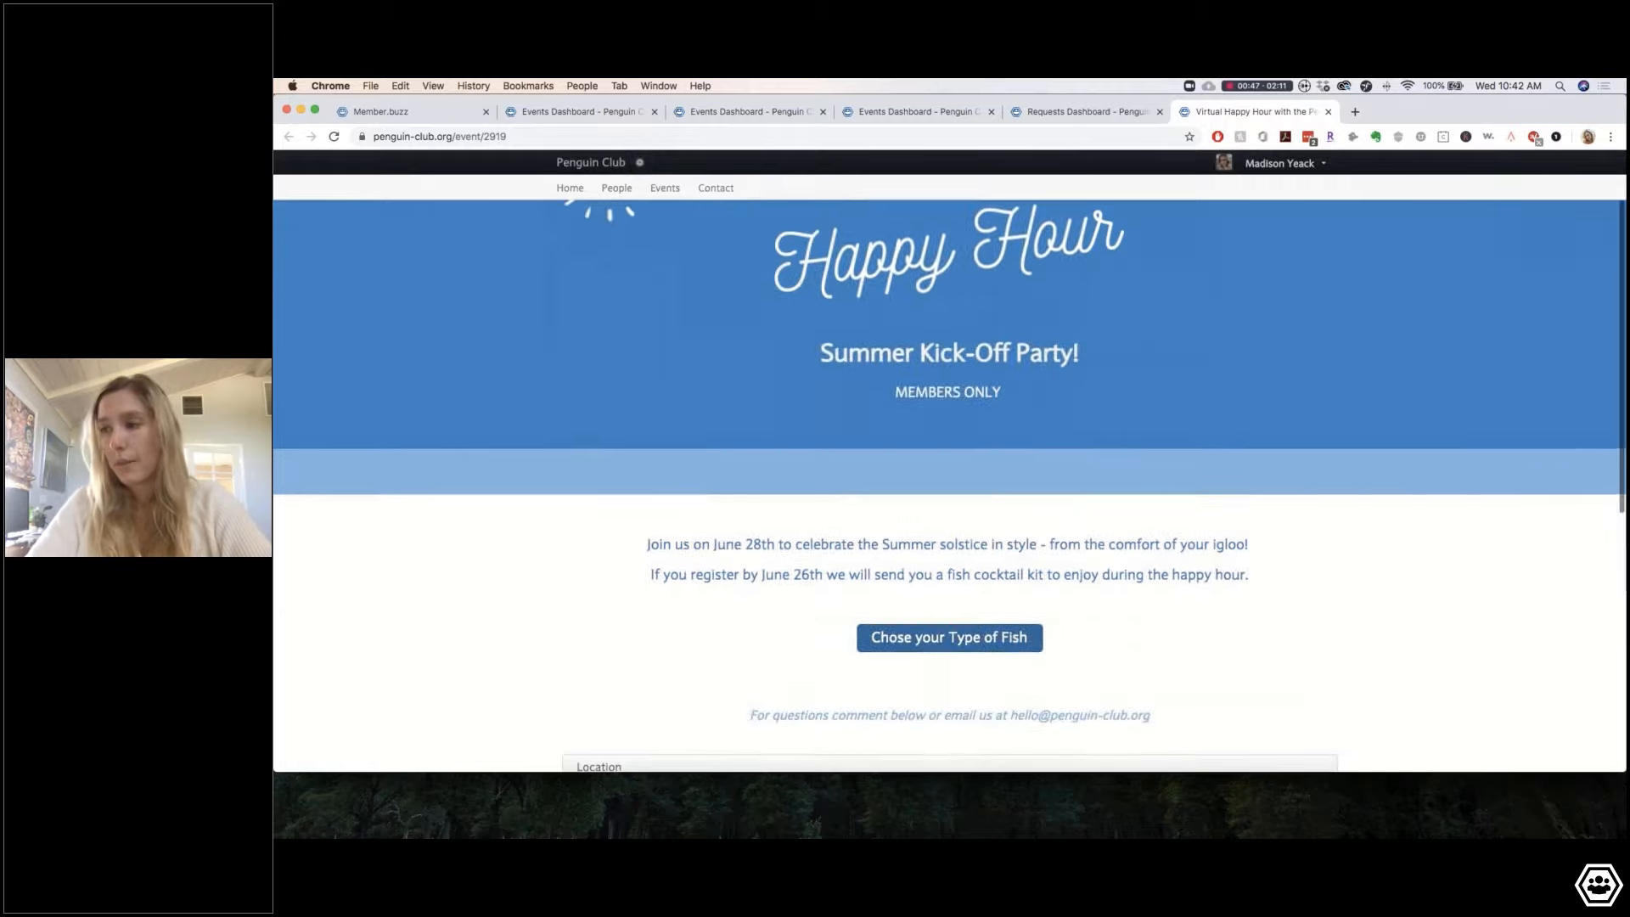
scroll(723, 441, "down", 5)
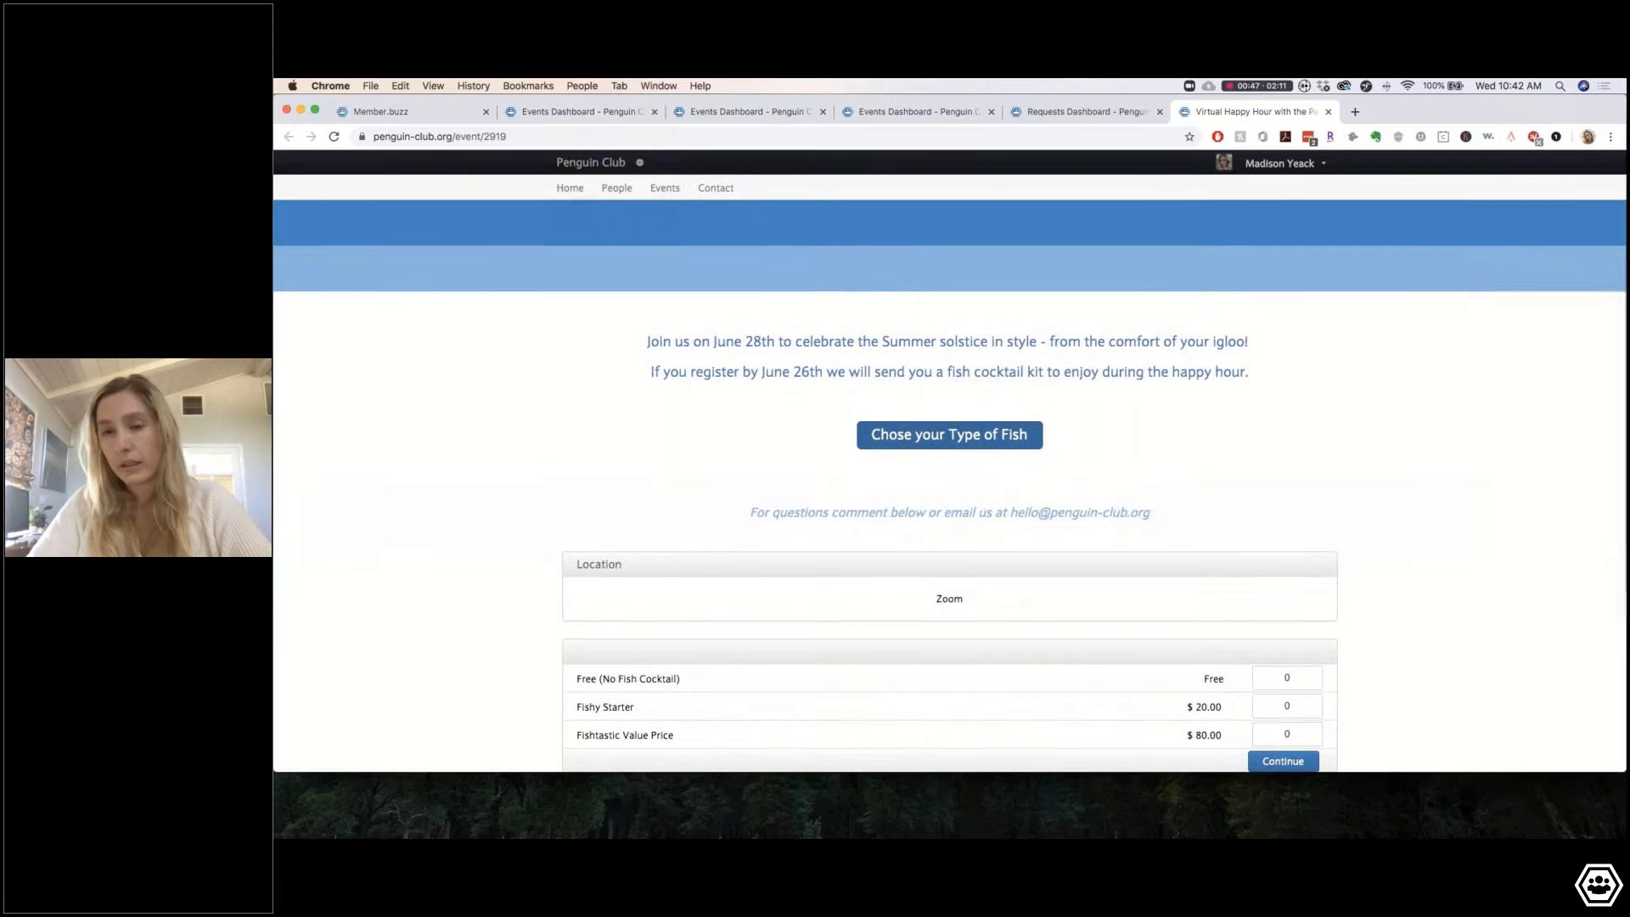
scroll(868, 398, "down", 4)
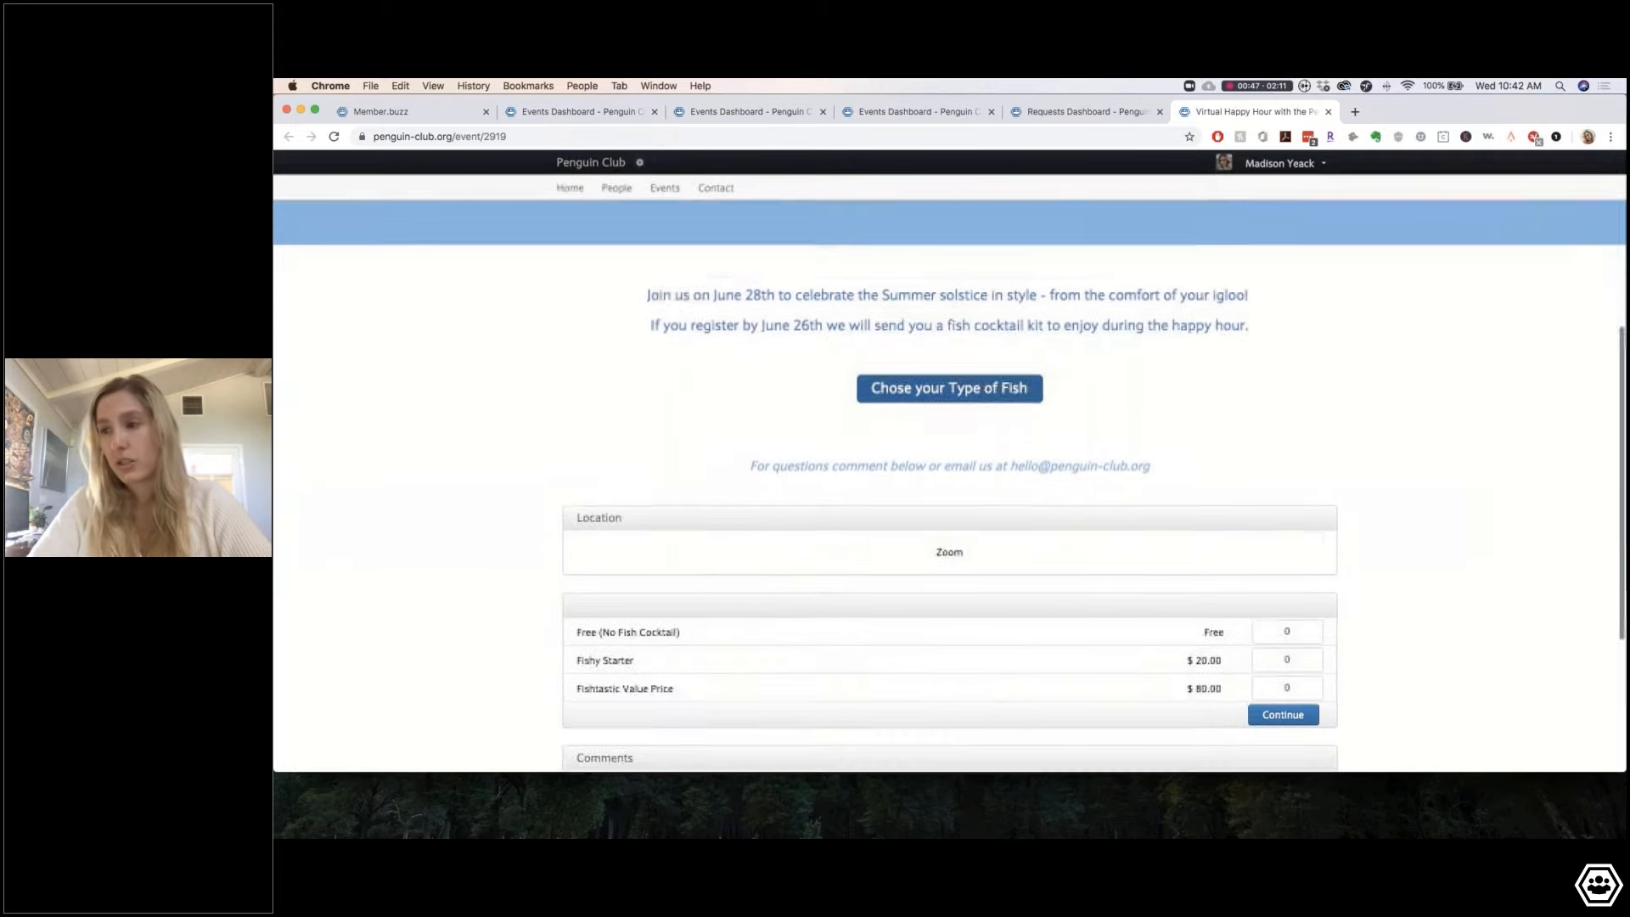
scroll(913, 345, "down", 3)
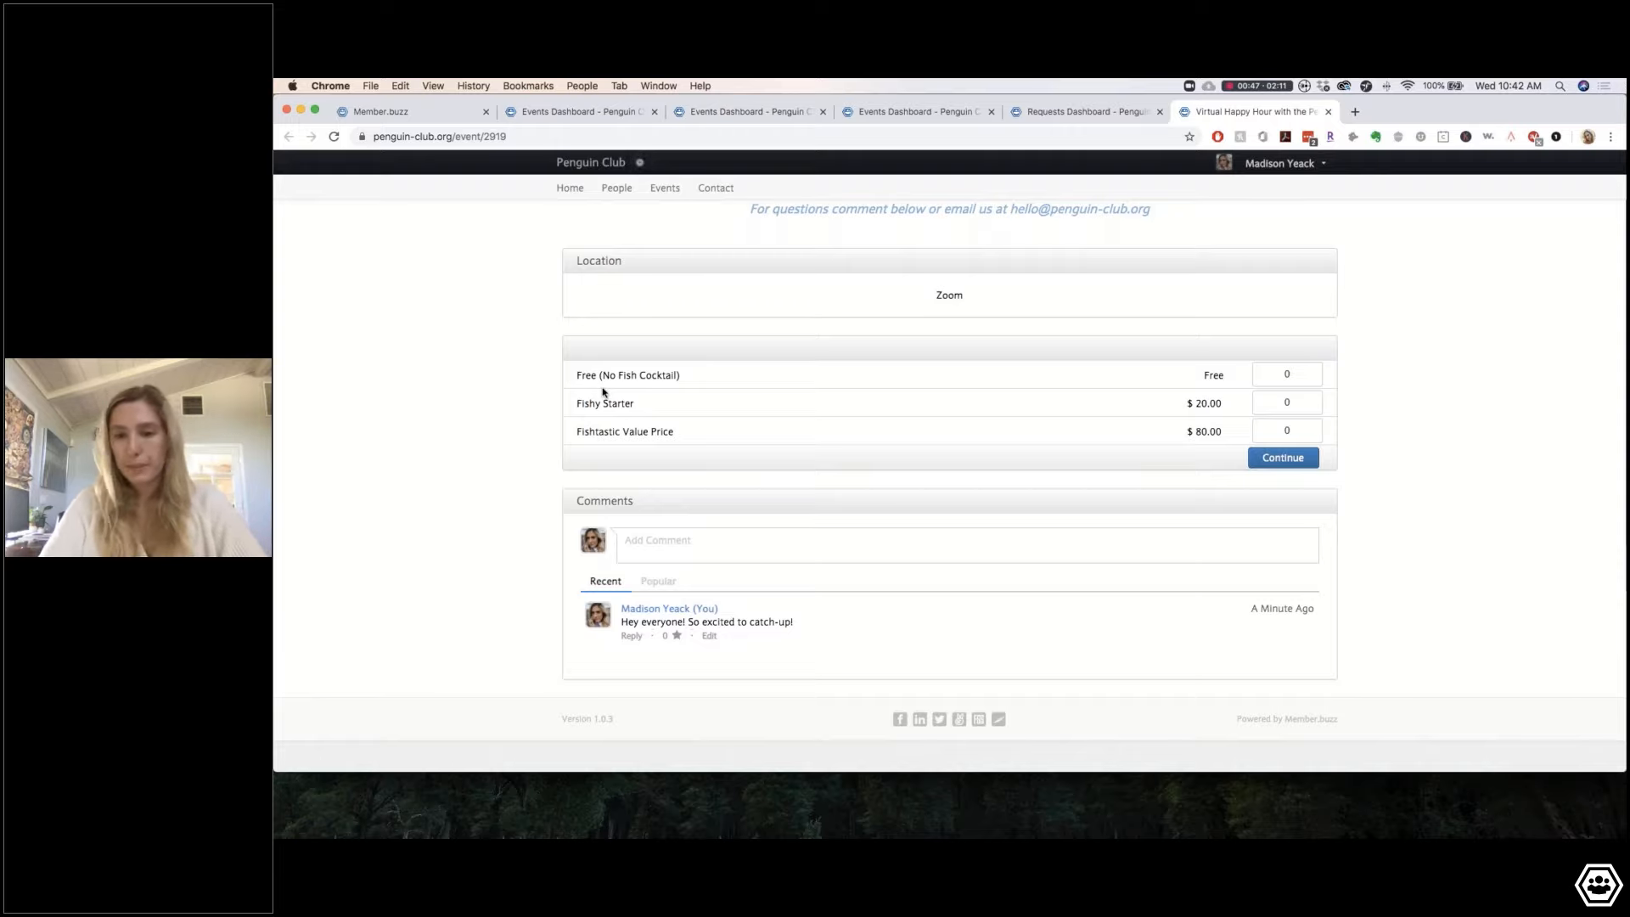
scroll(604, 393, "up", 1)
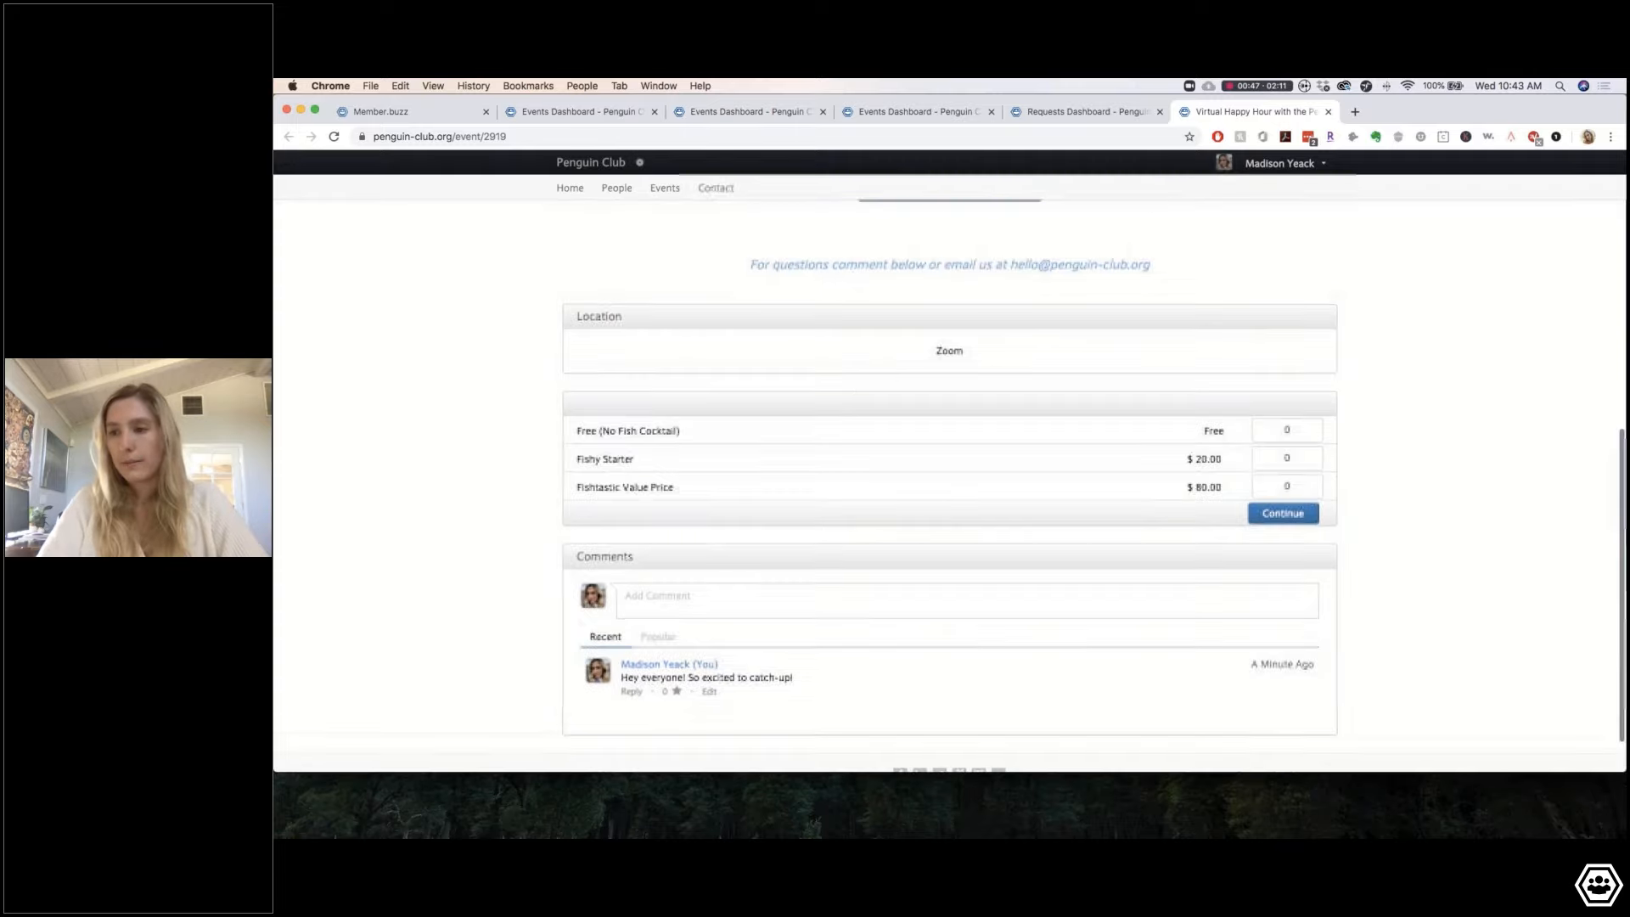
scroll(528, 572, "up", 6)
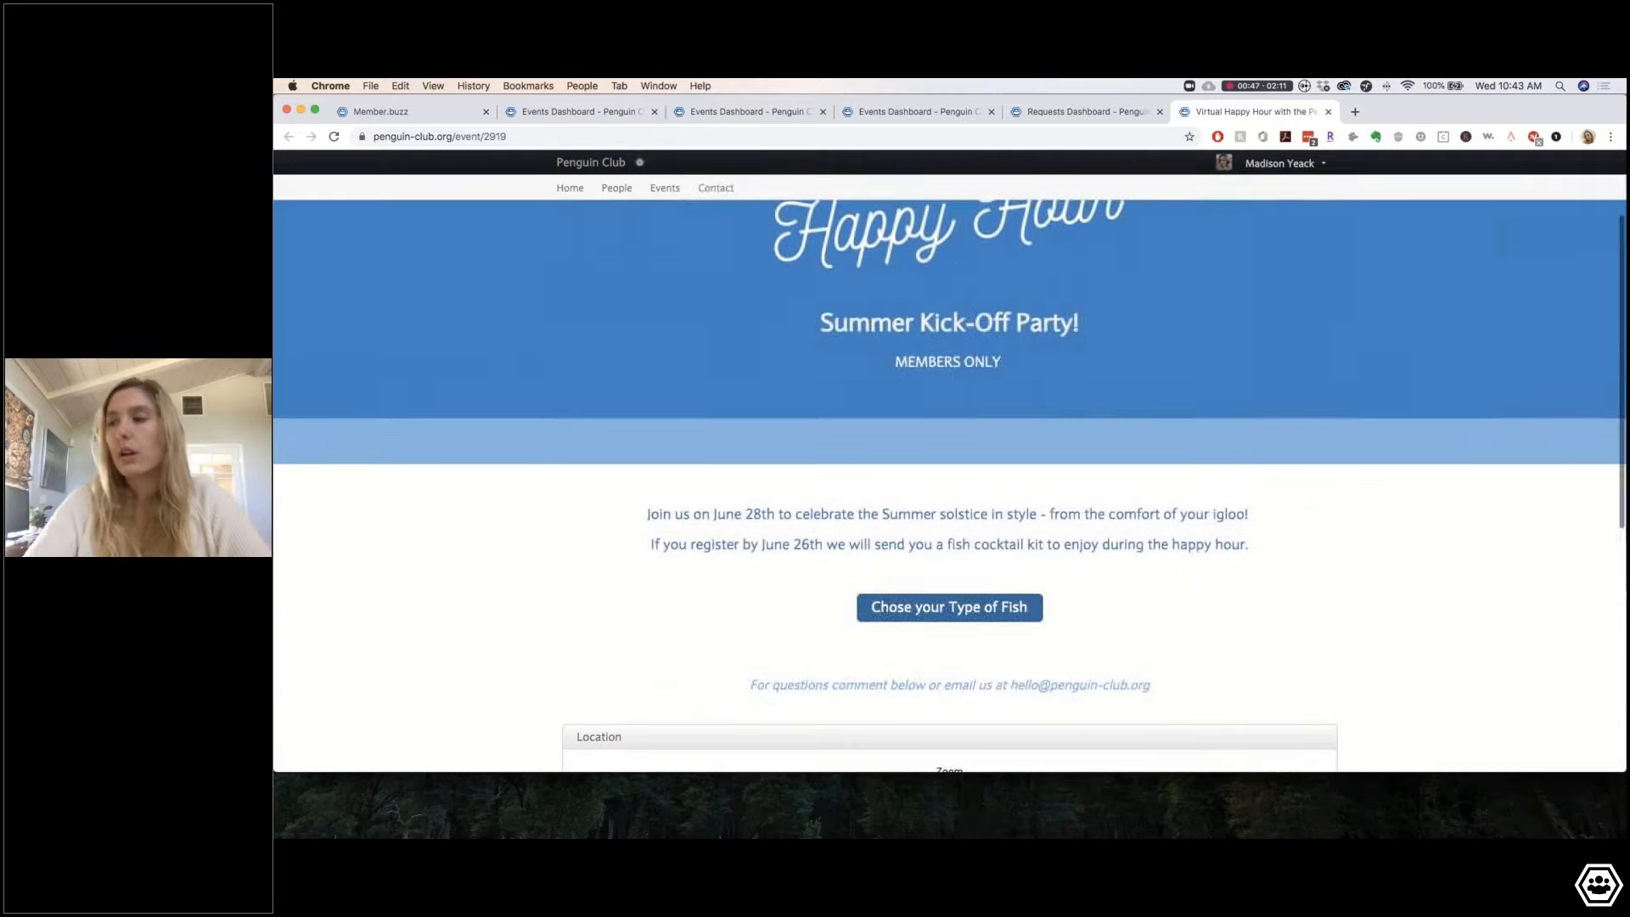
scroll(971, 615, "up", 2)
scroll(971, 614, "down", 5)
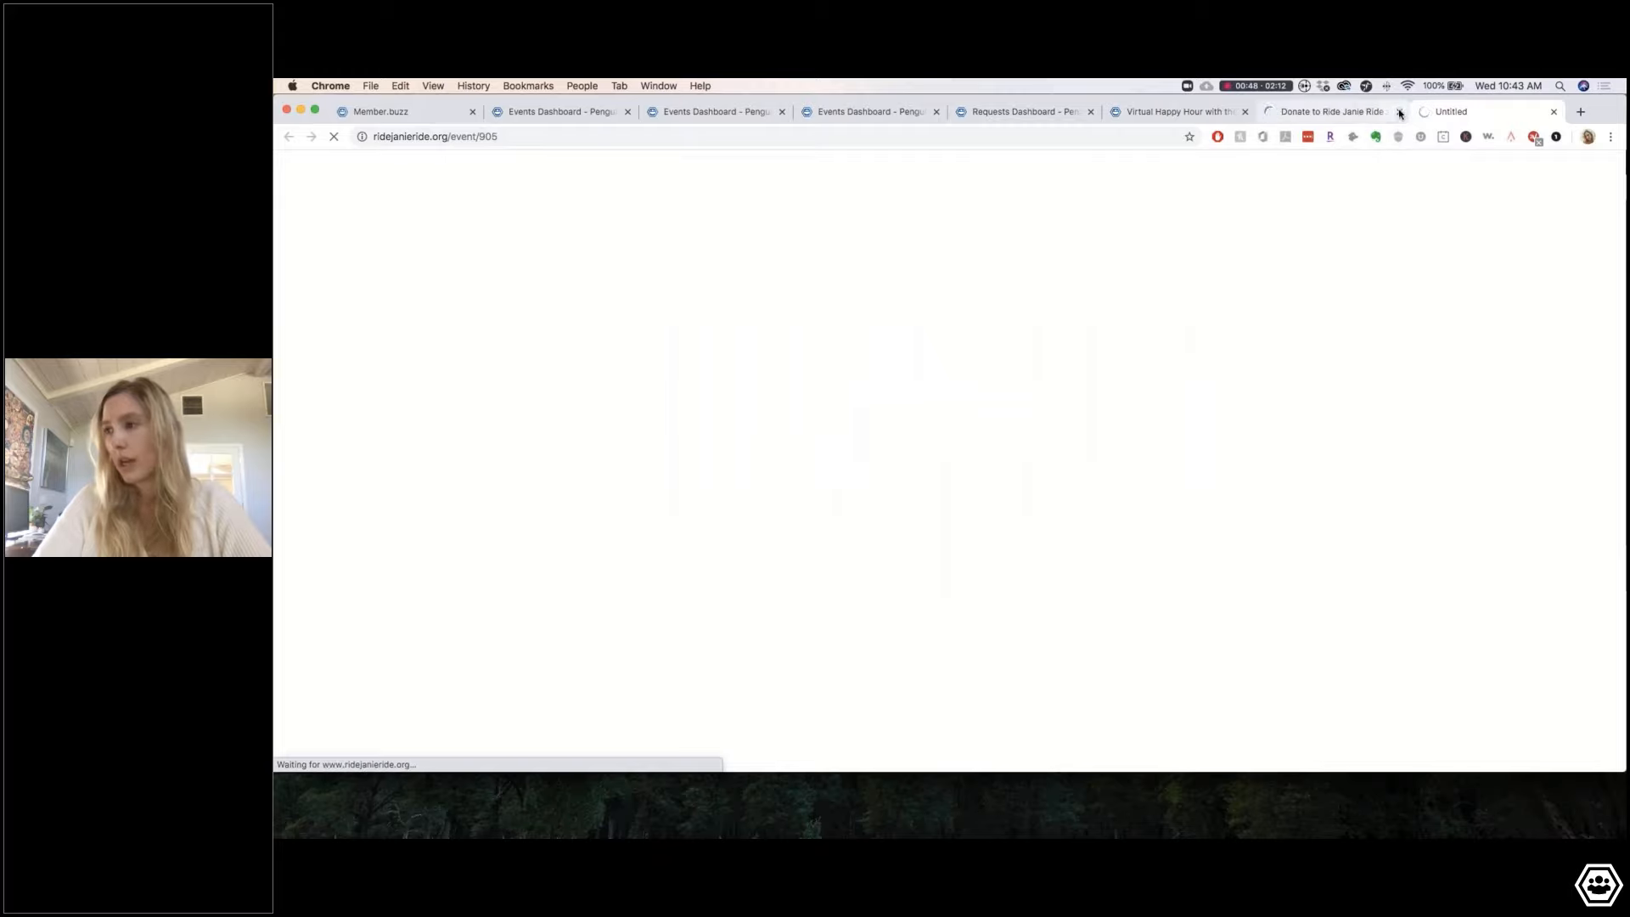
Step: Close the extra donation tab and return to the Member.buzz home page
left_click(1399, 111)
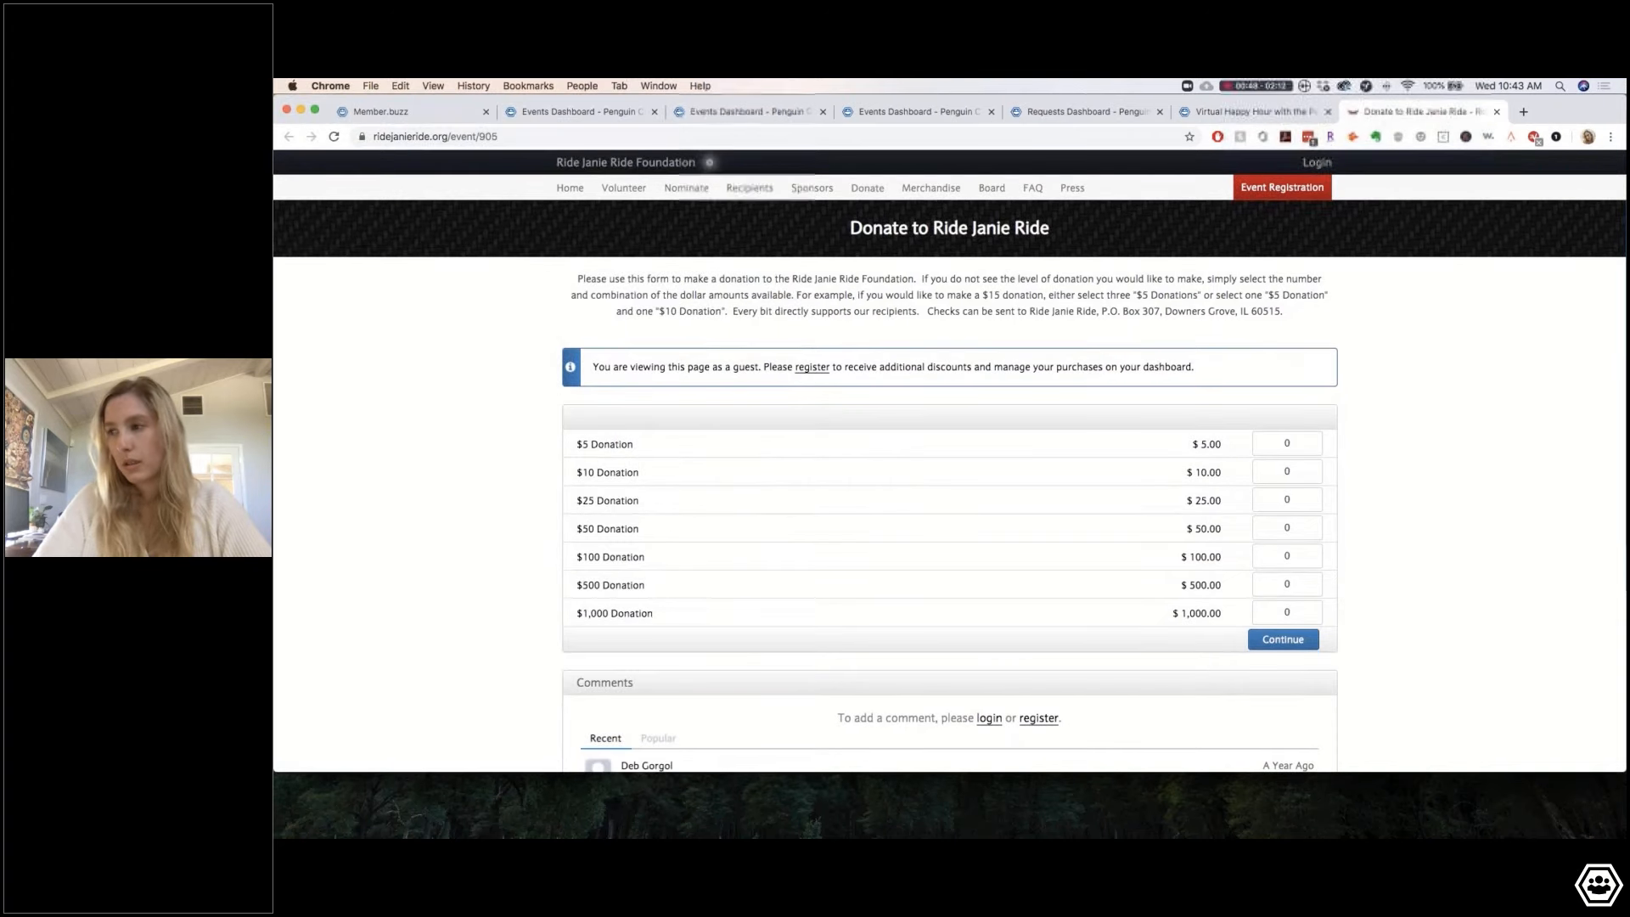
left_click(445, 112)
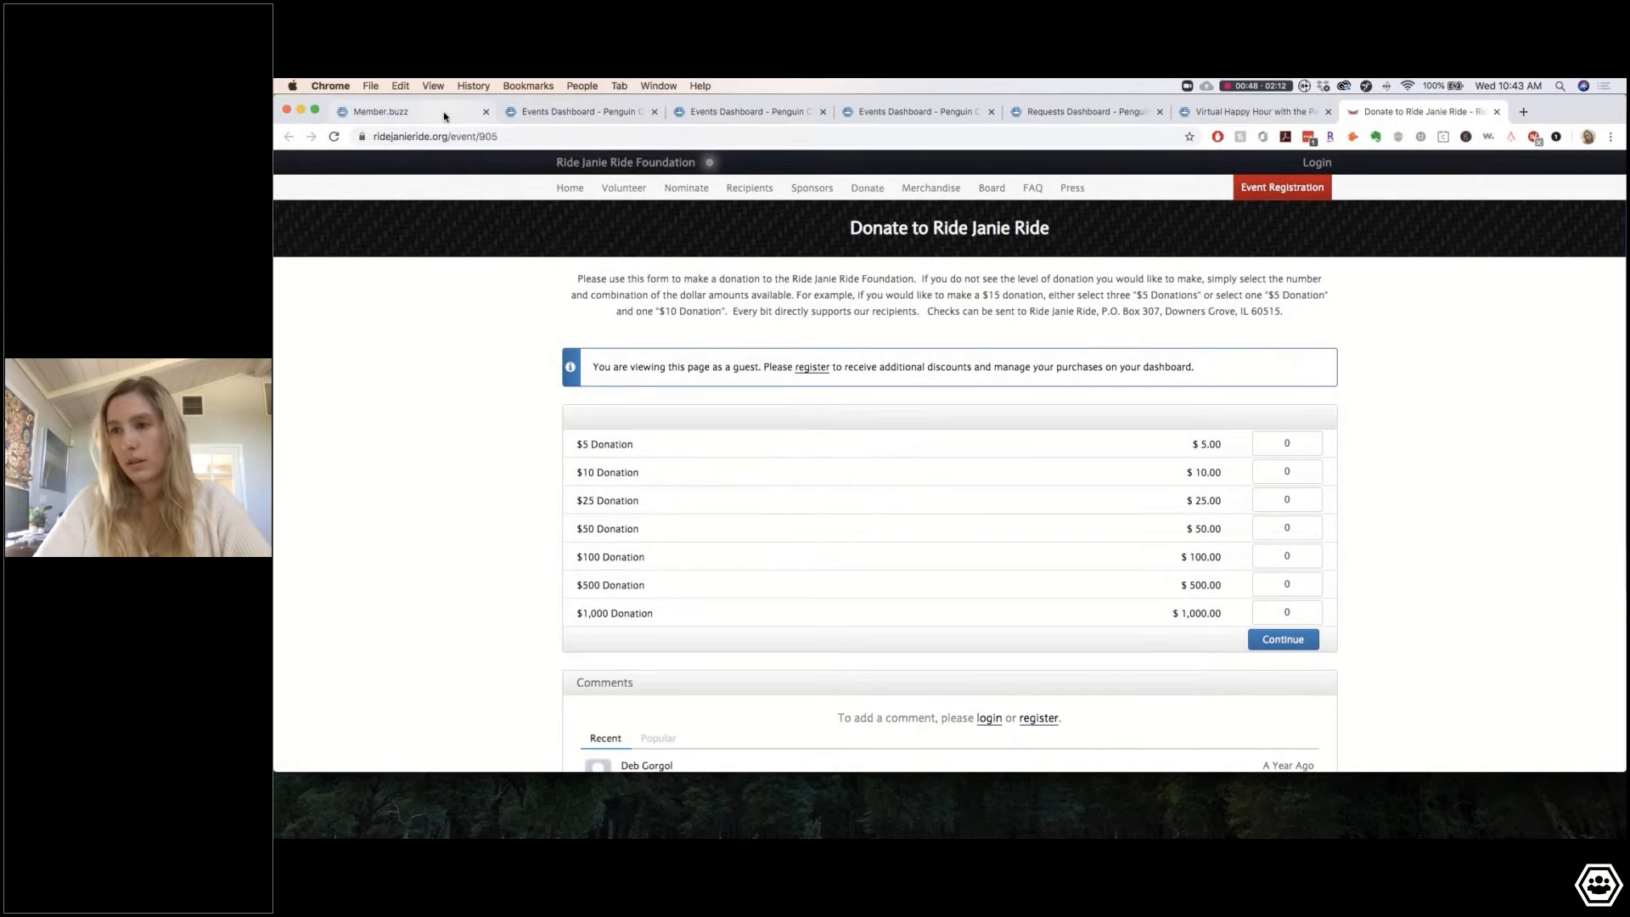